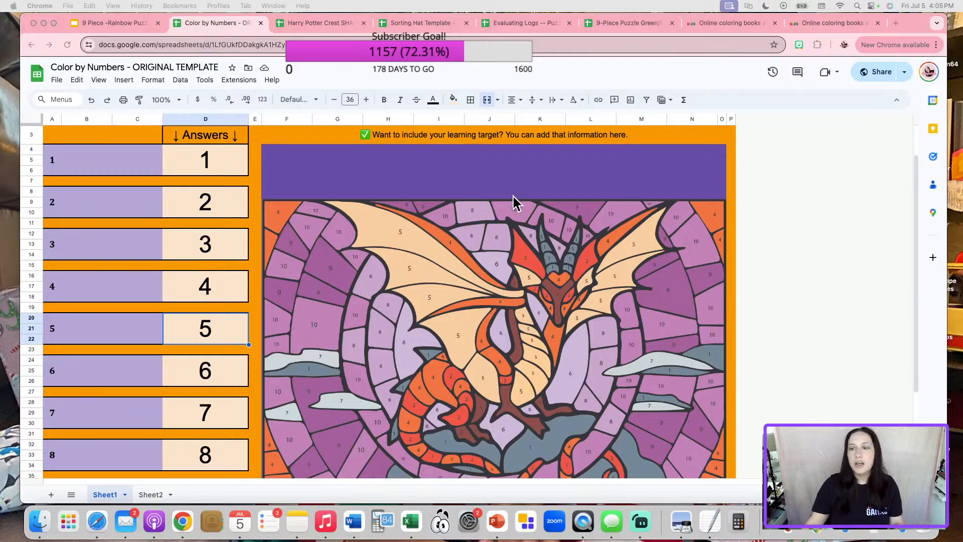
Post a 'Link 1:' comment with the pasted spreadsheet copy link under the Summer Live #3 post.
left_click(901, 534)
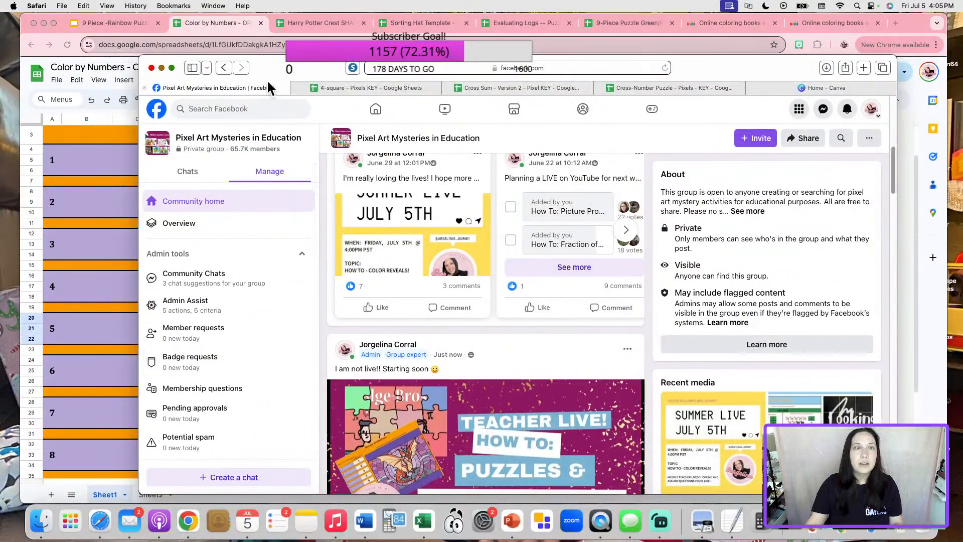
scroll(451, 354, "down", 5)
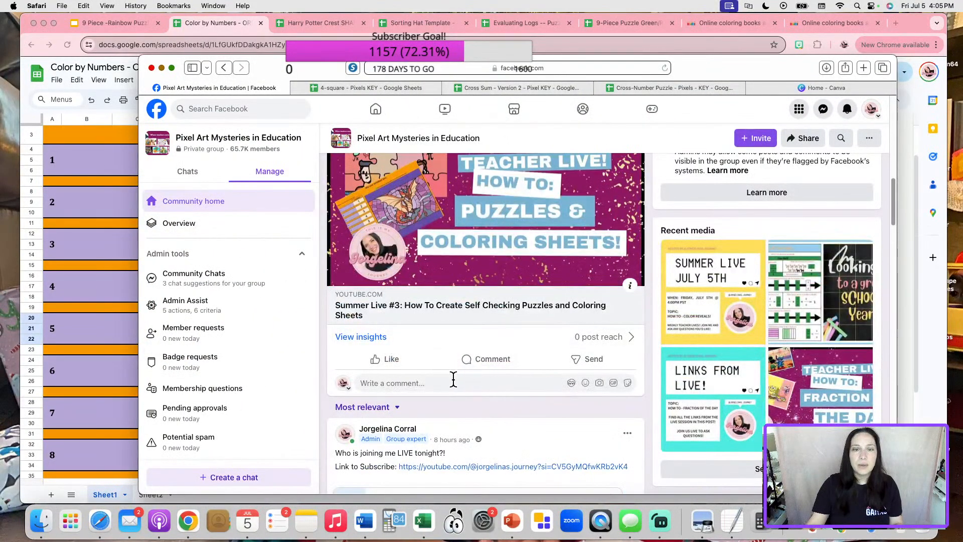
left_click(453, 380)
type("L")
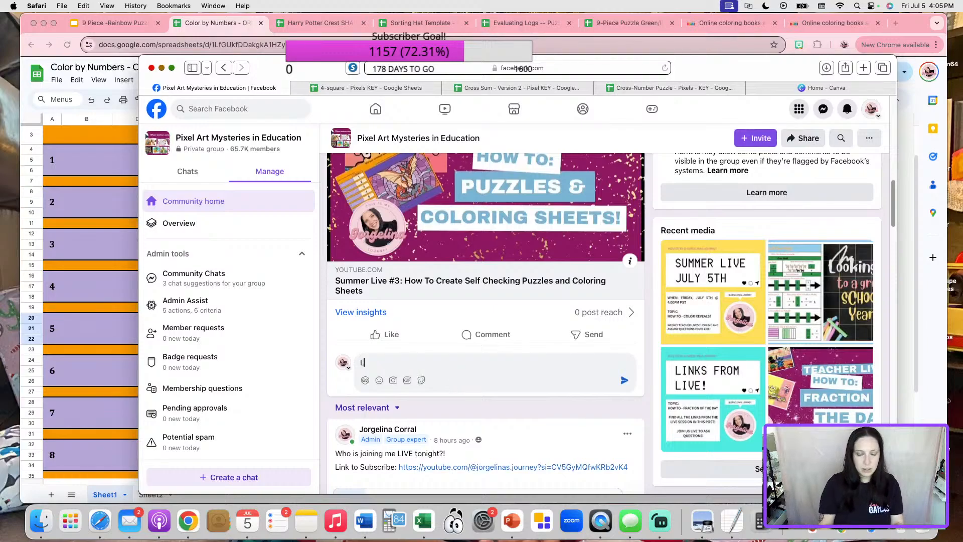
type("ink 1:")
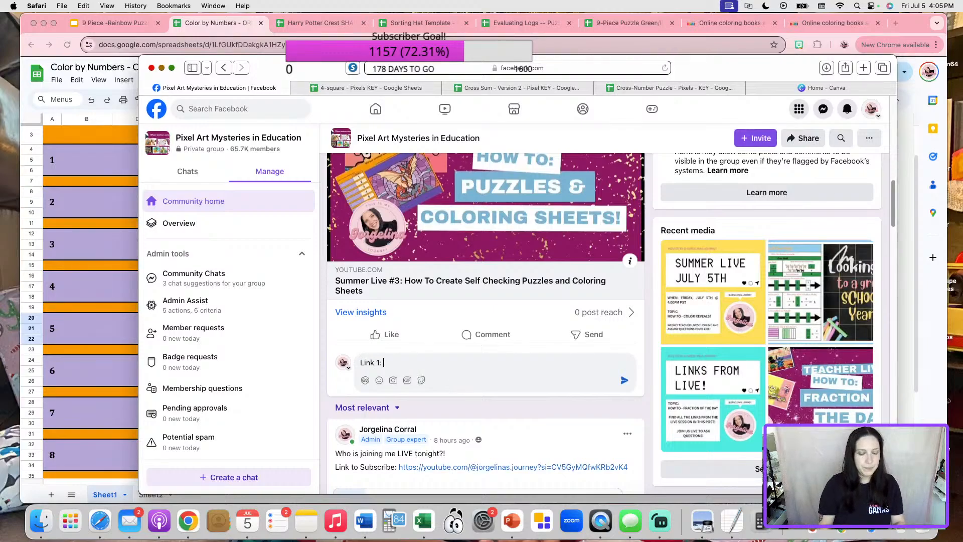
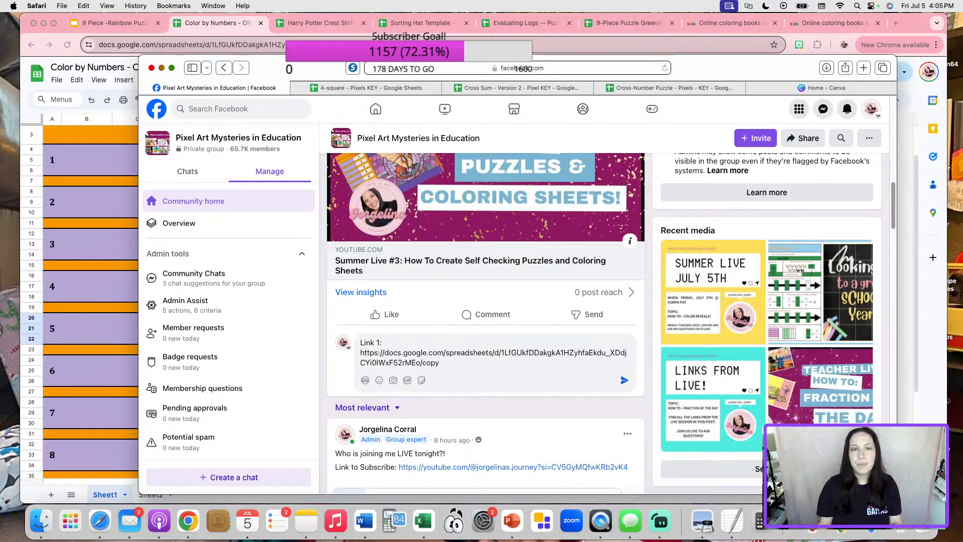
key("Return")
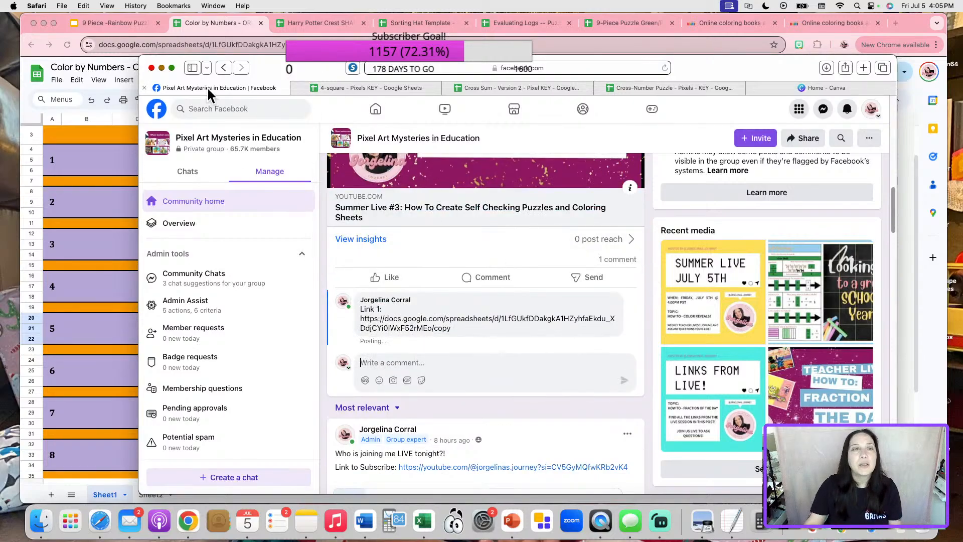
left_click(161, 68)
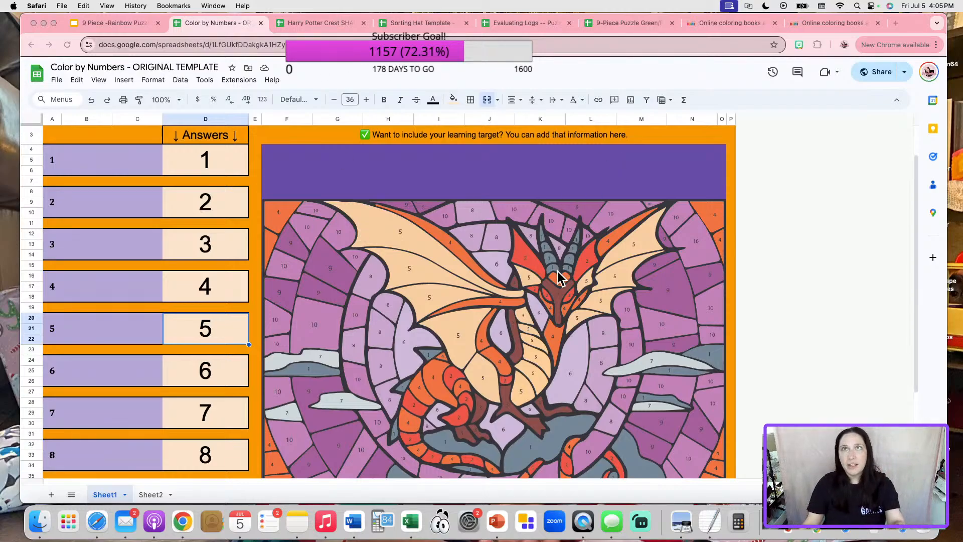
Clear the merged answer 4 cell (D16:D18) so the dragon loses most of its colour.
scroll(485, 296, "down", 4)
scroll(485, 296, "up", 5)
scroll(485, 293, "down", 3)
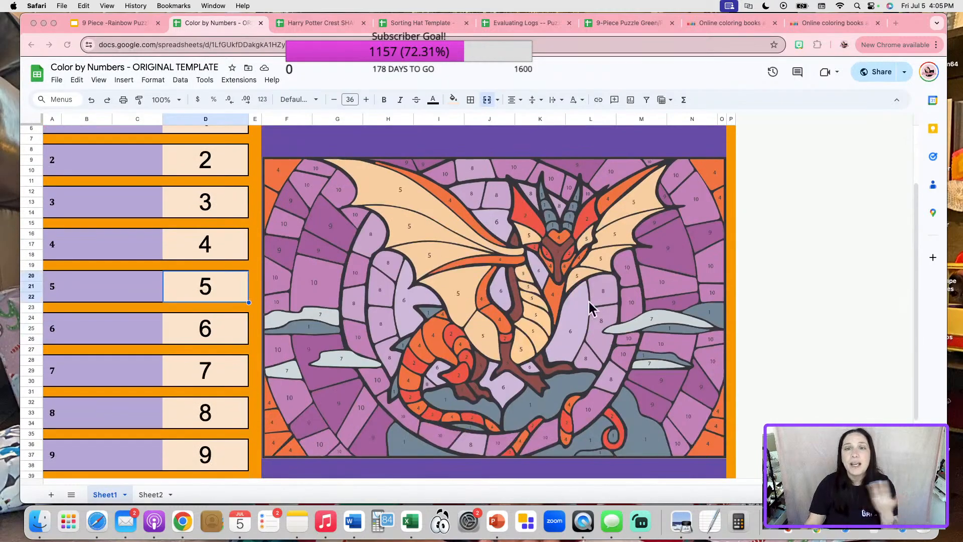
left_click(236, 457)
scroll(235, 449, "up", 3)
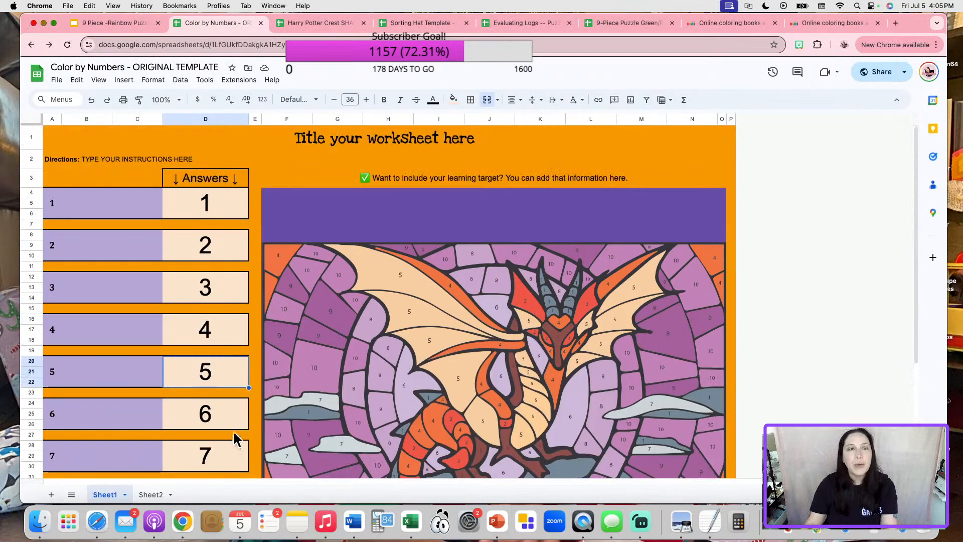
left_click(222, 331)
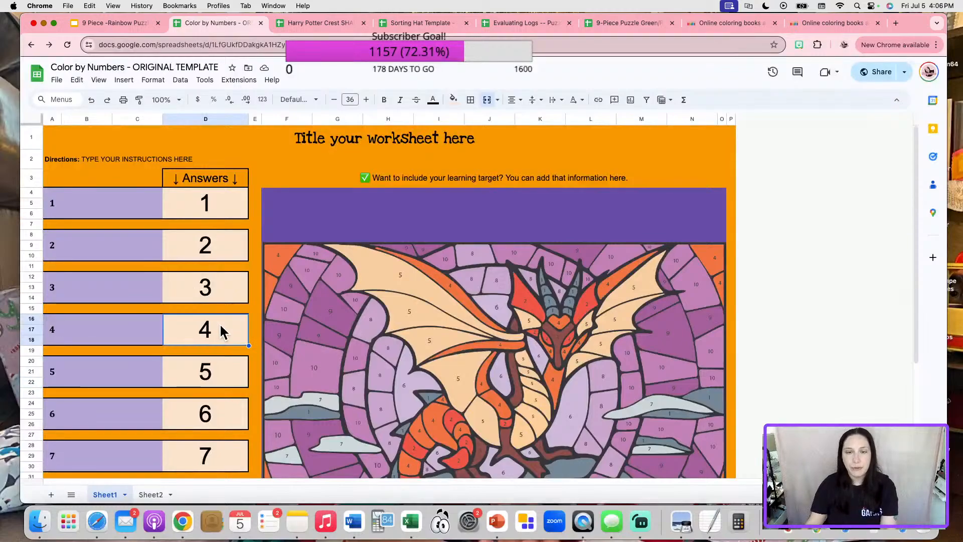
key("Delete")
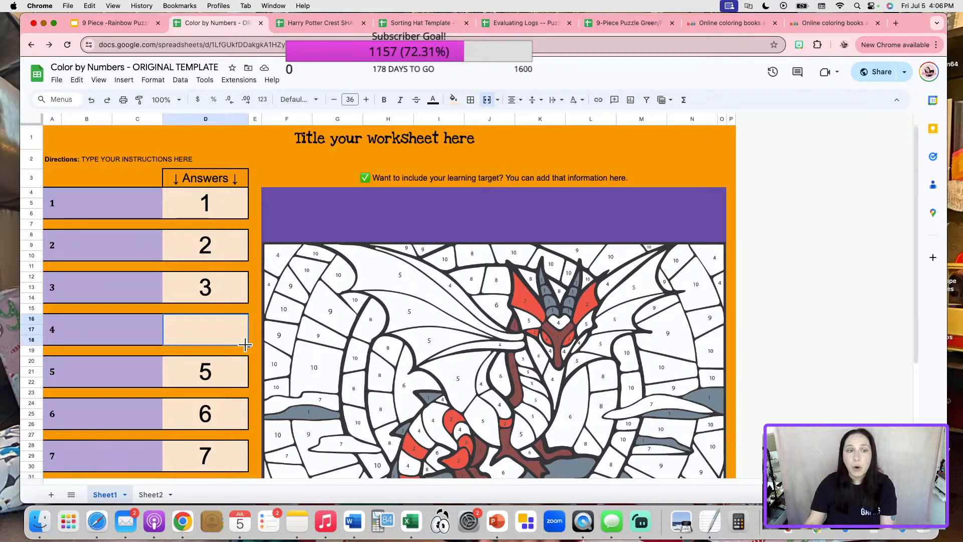
Clear answer cells 10, 9, 8, 7, 6 and 5.
scroll(247, 344, "down", 1)
scroll(218, 441, "down", 2)
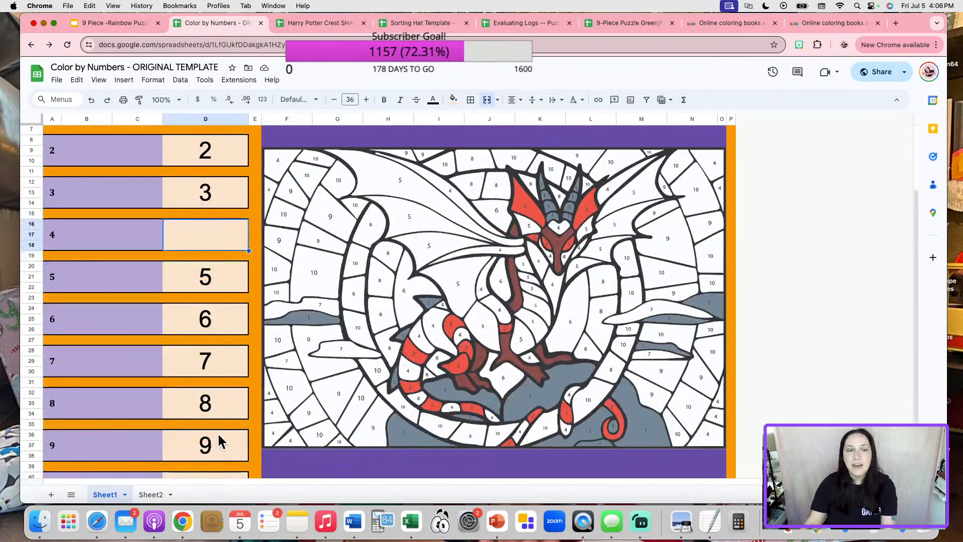
scroll(238, 461, "down", 2)
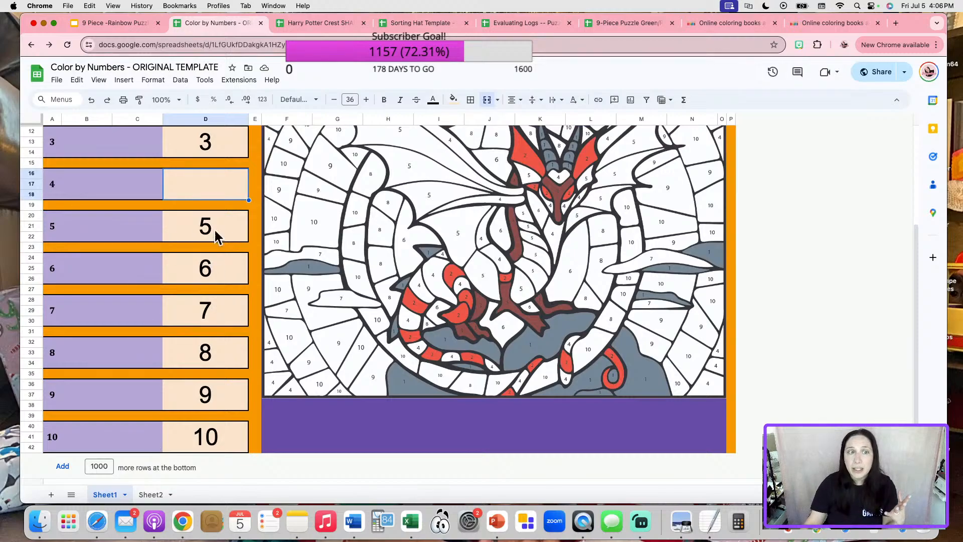
scroll(216, 251, "up", 4)
scroll(228, 379, "down", 4)
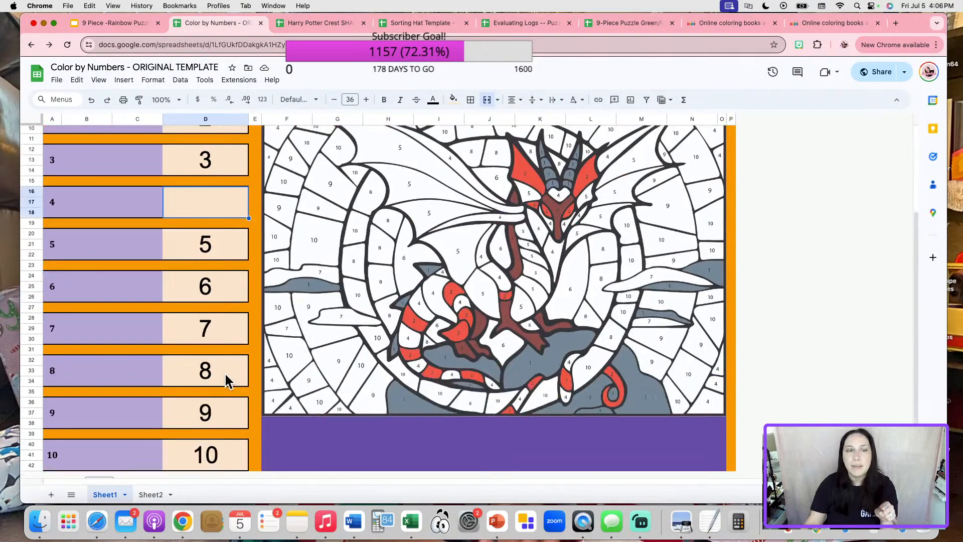
left_click(219, 458)
key("Delete")
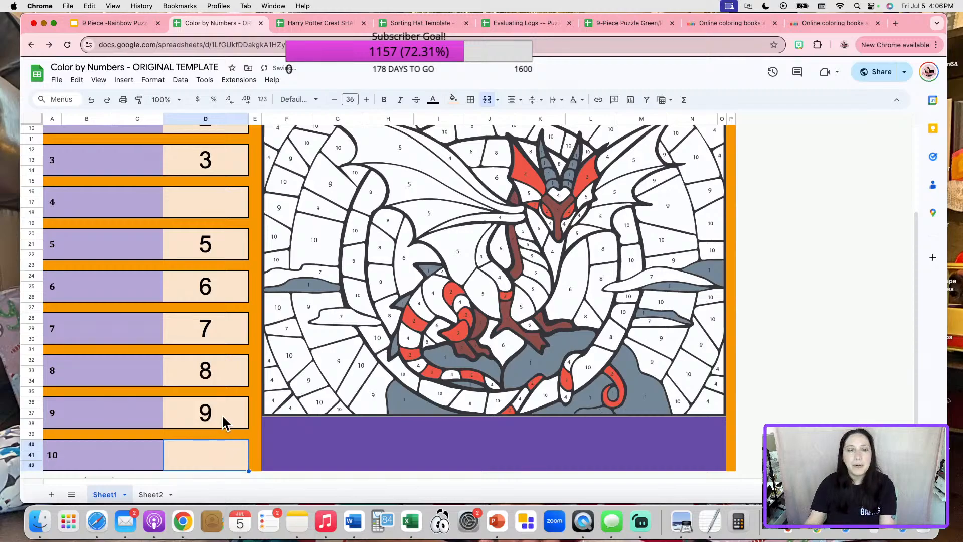
left_click(221, 420)
key("Delete")
left_click(227, 376)
key("Delete")
left_click(224, 344)
key("Delete")
left_click(221, 284)
key("Delete")
left_click(221, 255)
key("Delete")
Enter answers 4, 5 and 6 in their answer cells.
scroll(226, 301, "up", 1)
left_click(224, 238)
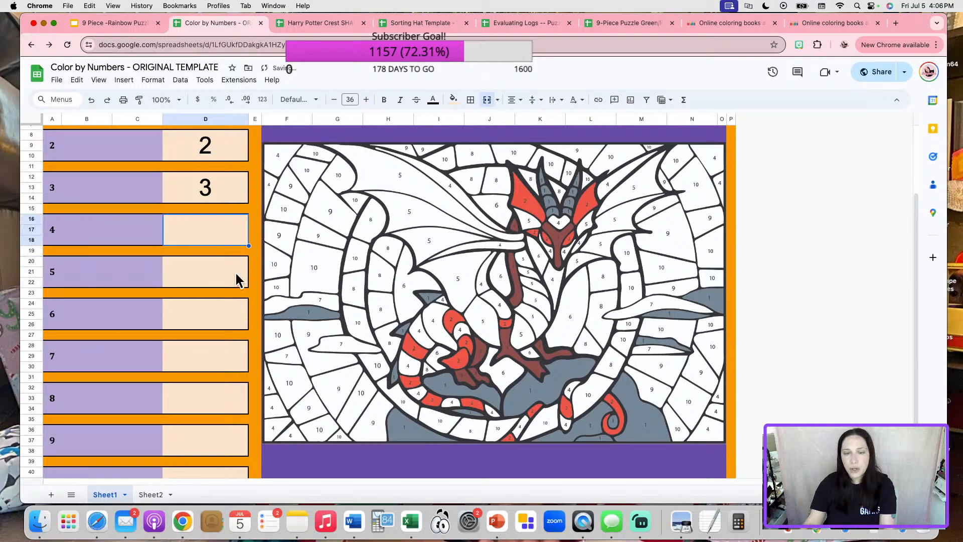
type("4")
left_click(232, 276)
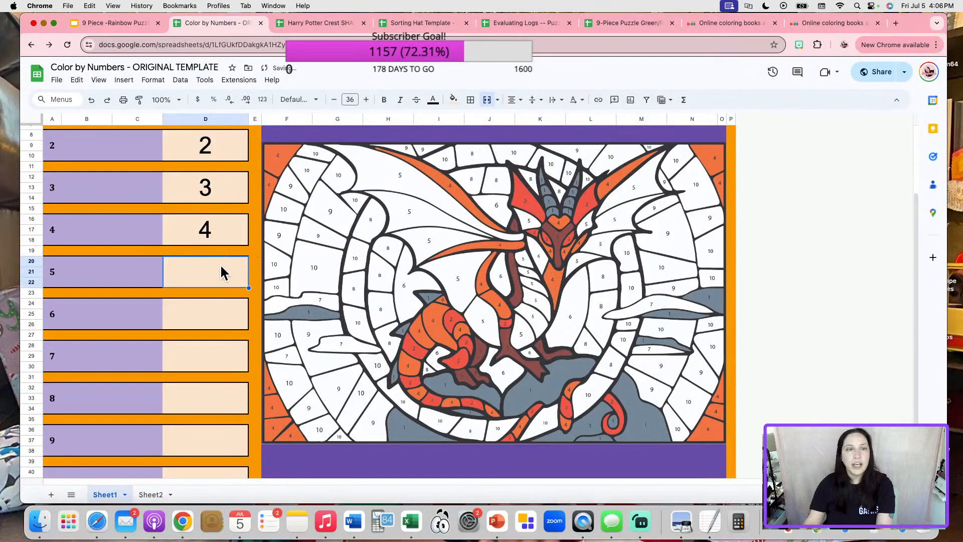
type("5")
left_click(217, 315)
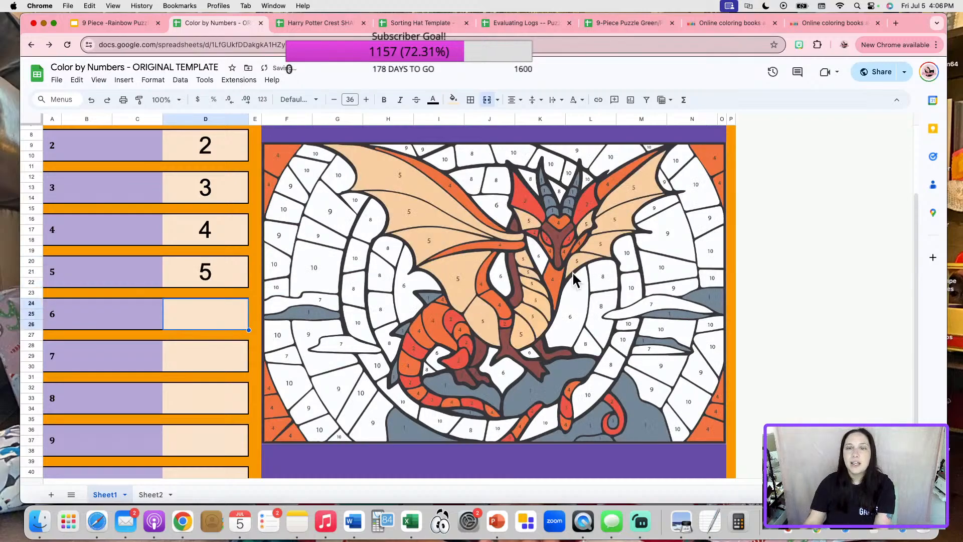
type("6")
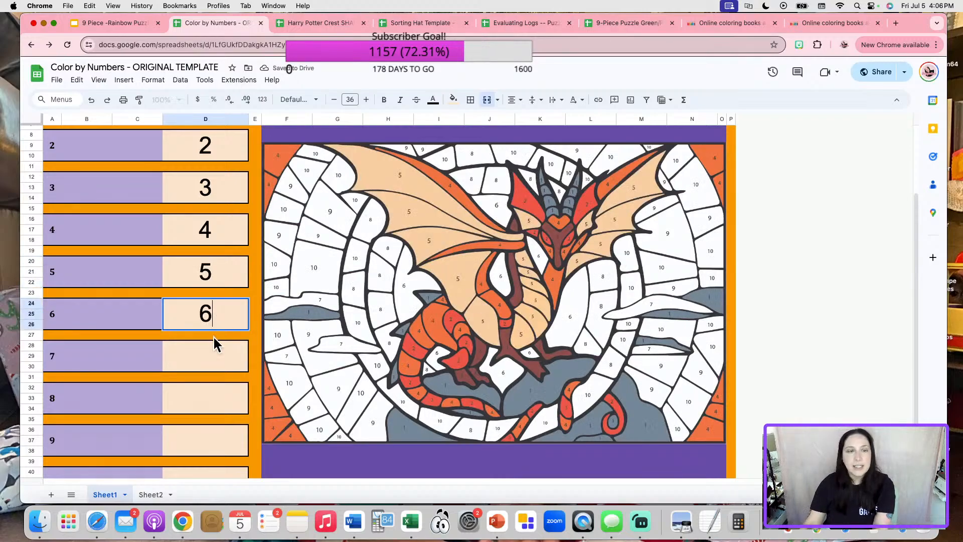
key("Return")
Enter answers 7, 8, 9 and 10 to fully recolour the dragon.
left_click(213, 365)
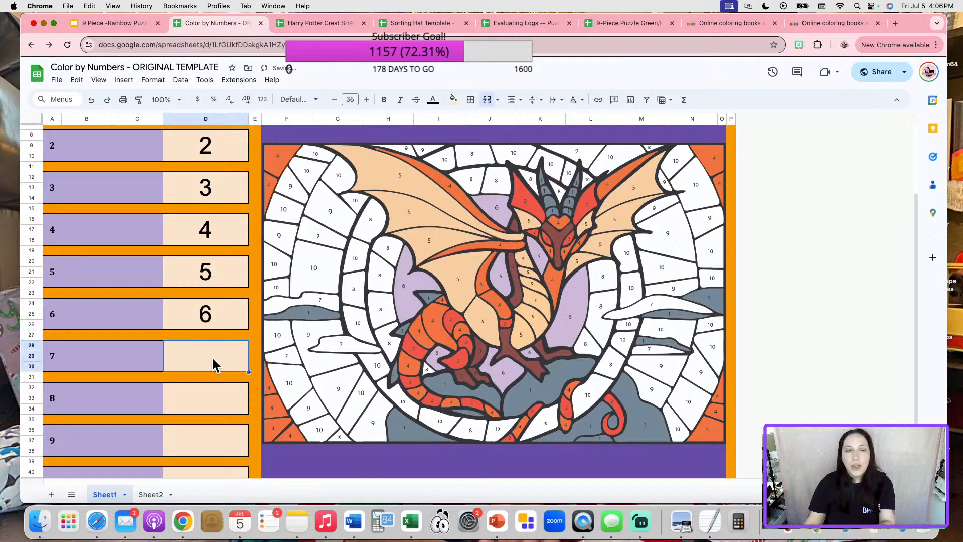
type("7")
left_click(200, 409)
type("8")
left_click(198, 436)
type("9")
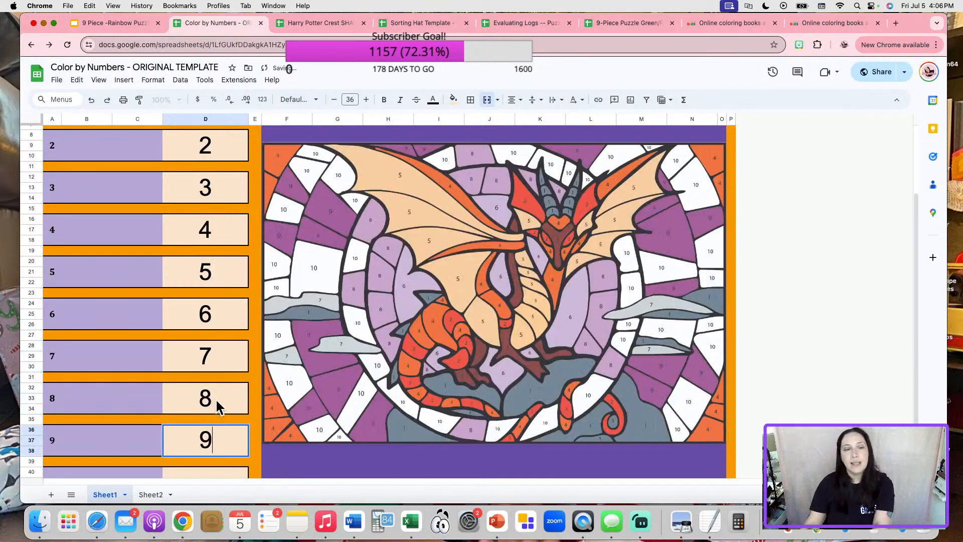
scroll(217, 404, "down", 1)
left_click(200, 458)
type("10")
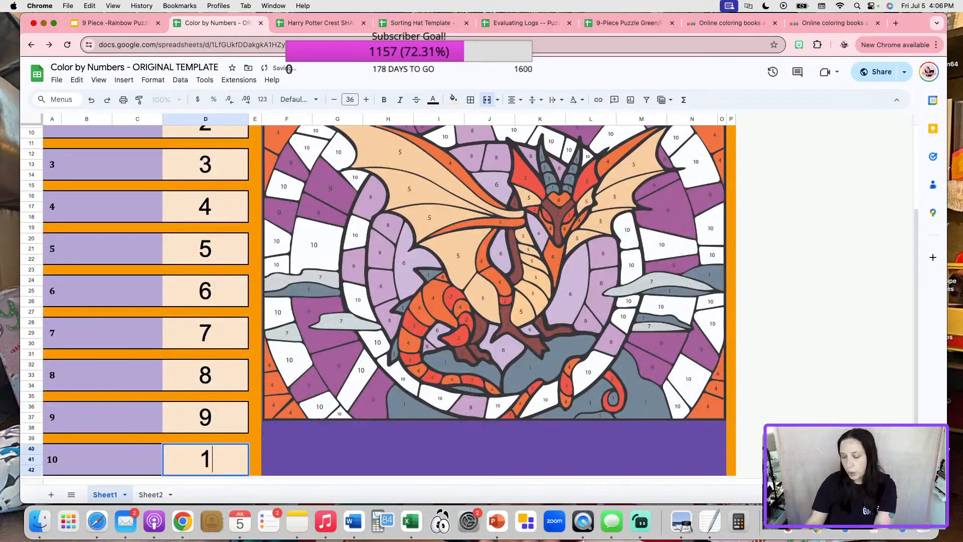
left_click(264, 448)
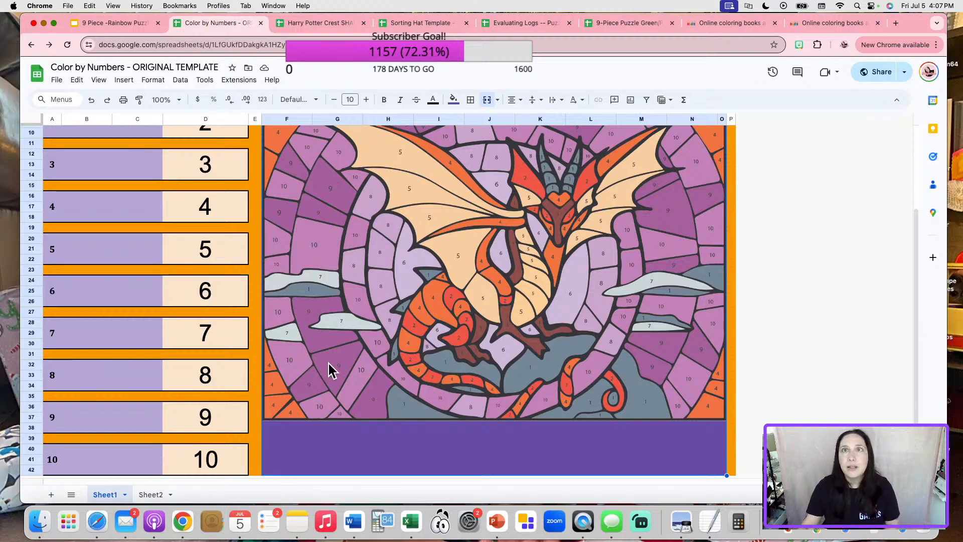
Close the Color by Numbers browser tab.
left_click(263, 22)
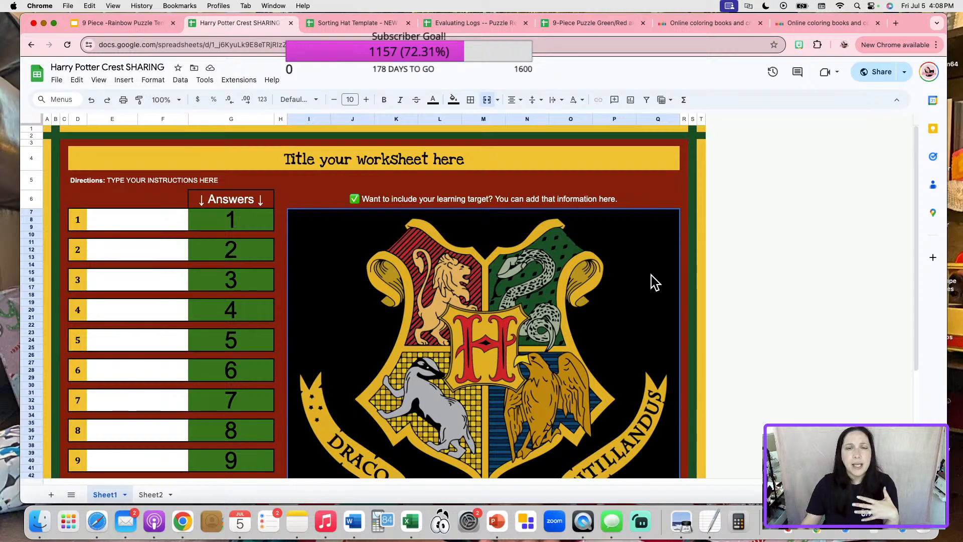
Clear crest answers 8, 5, 3, 7, 11 and 12.
scroll(650, 275, "down", 1)
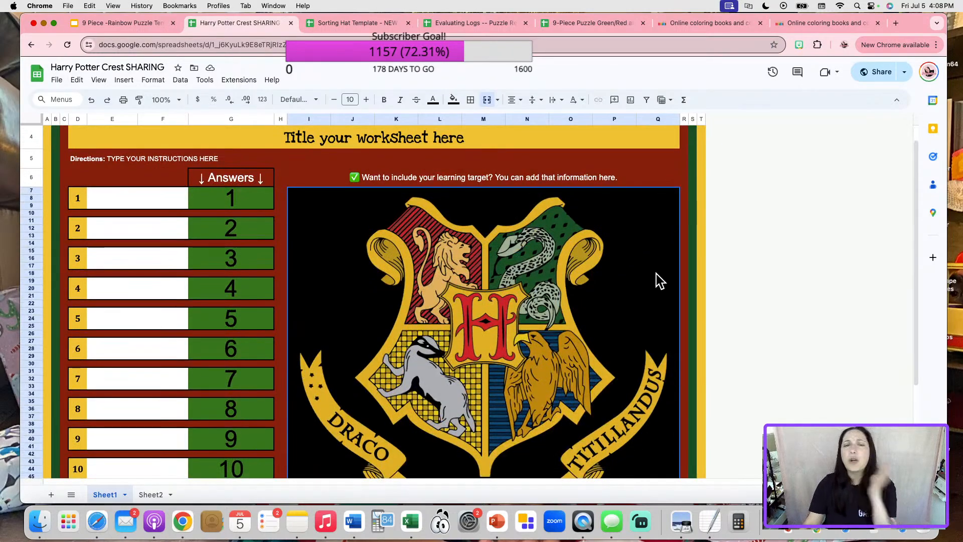
scroll(656, 275, "down", 3)
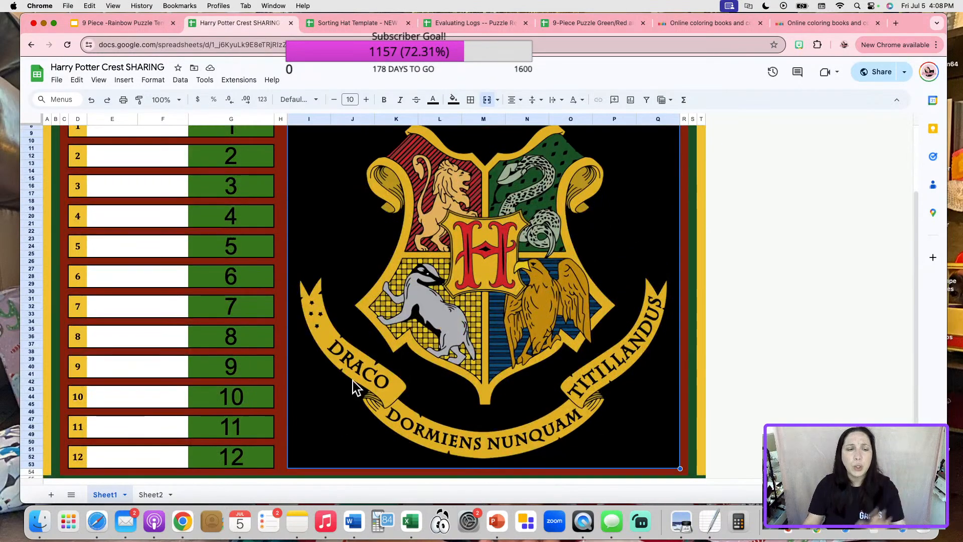
left_click(249, 345)
scroll(248, 351, "up", 1)
key("Delete")
left_click(266, 270)
key("Delete")
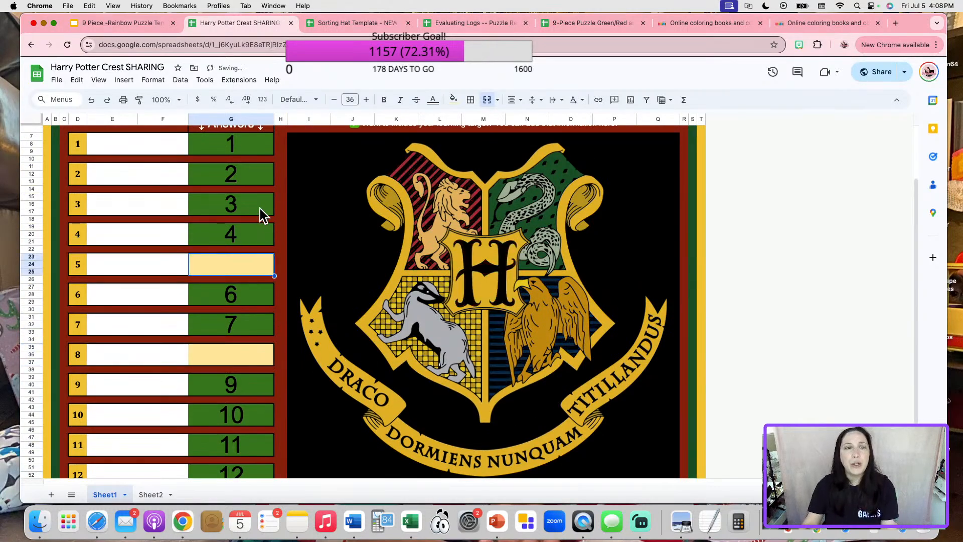
left_click(259, 206)
key("Delete")
left_click(259, 331)
key("Delete")
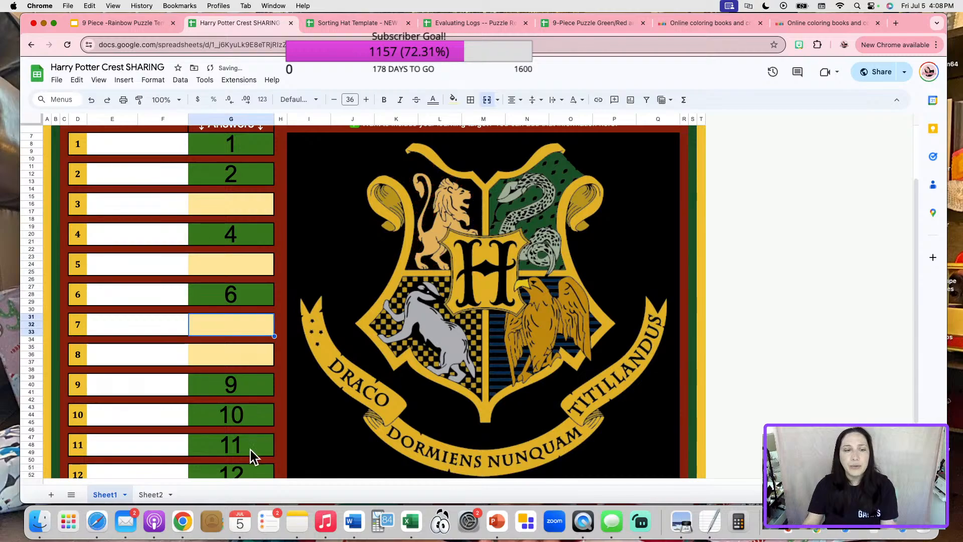
left_click(251, 448)
key("Delete")
scroll(252, 441, "down", 2)
left_click(253, 429)
key("Delete")
scroll(344, 399, "up", 5)
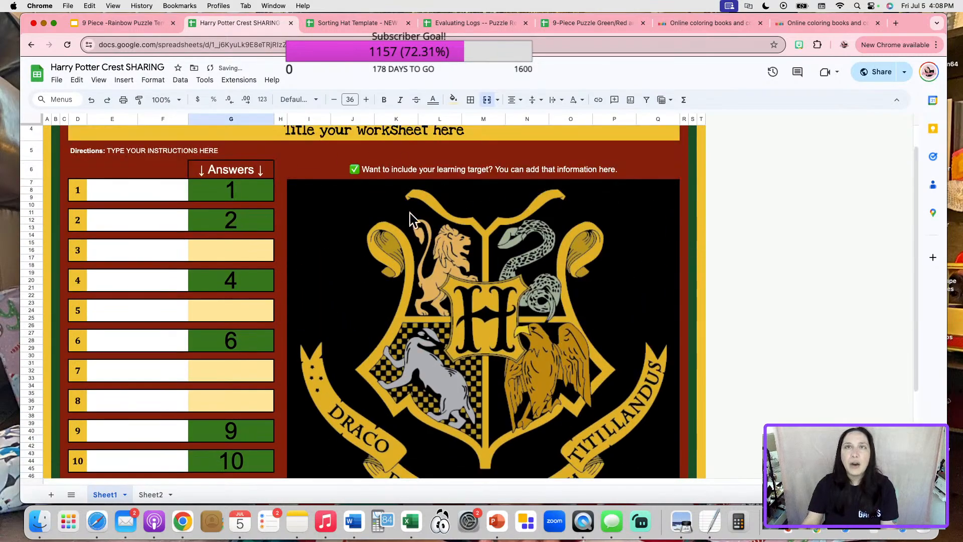
Undo four times to restore the deleted answers and recolour the crest.
left_click(92, 101)
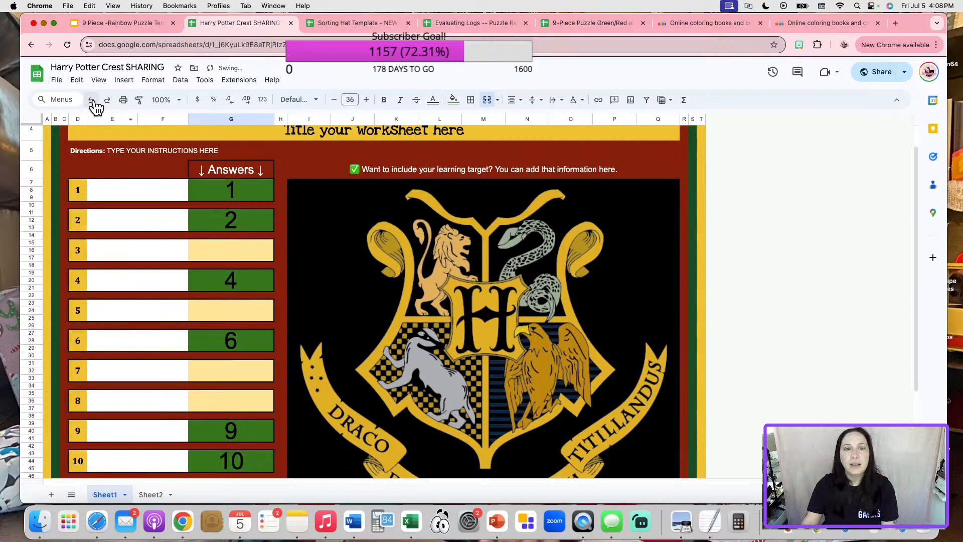
left_click(92, 101)
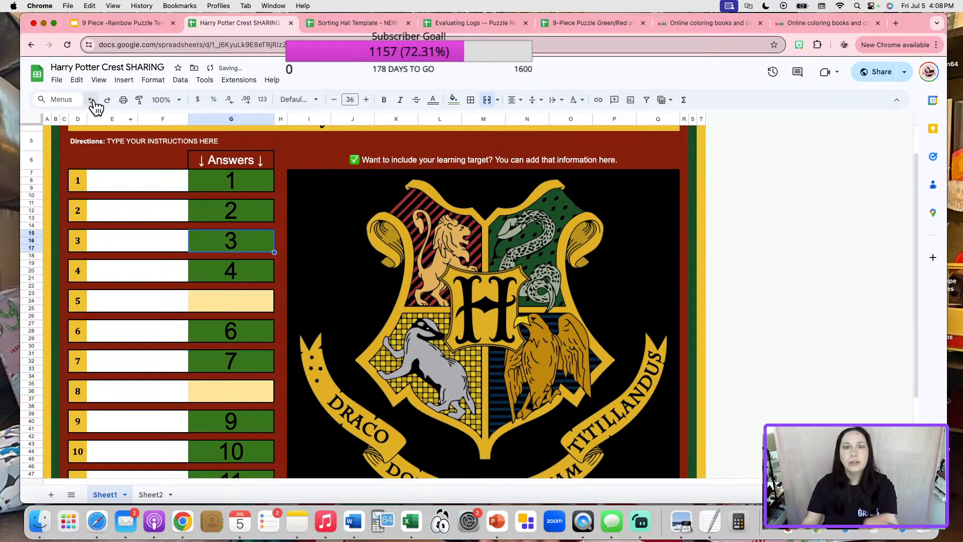
left_click(92, 102)
left_click(92, 101)
scroll(241, 286, "down", 3)
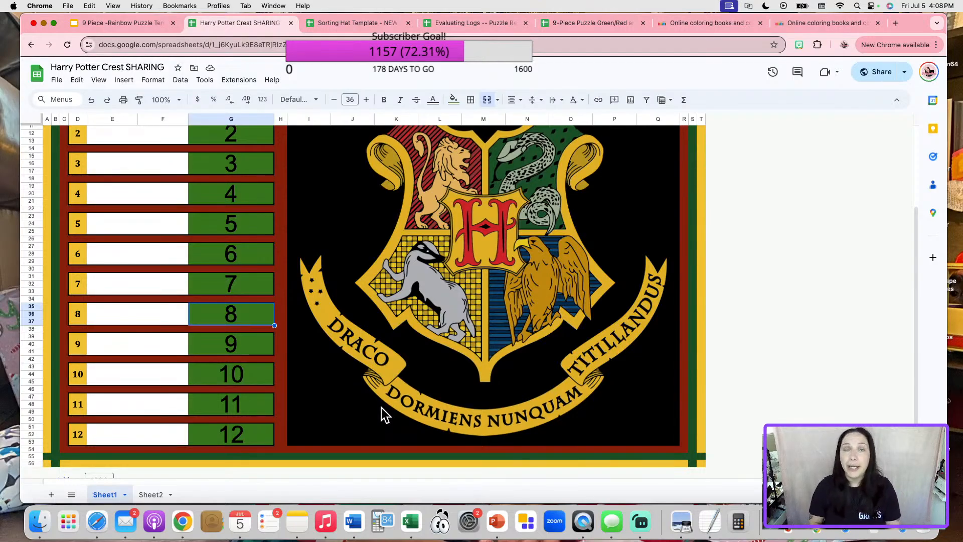
scroll(351, 381, "up", 5)
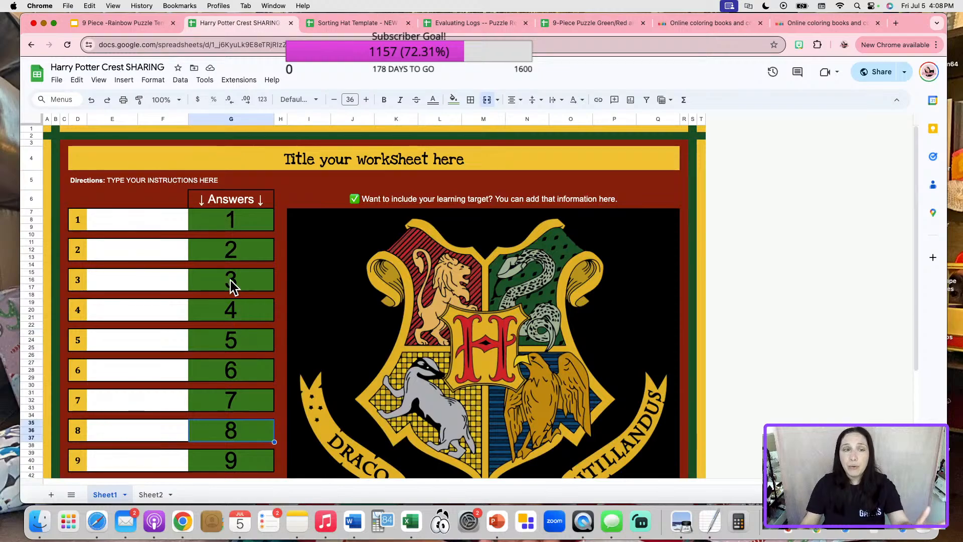
Enter a wrong 5 for question 2 to show red, correct it to 2, then view Sheet2.
left_click(233, 259)
key("Delete")
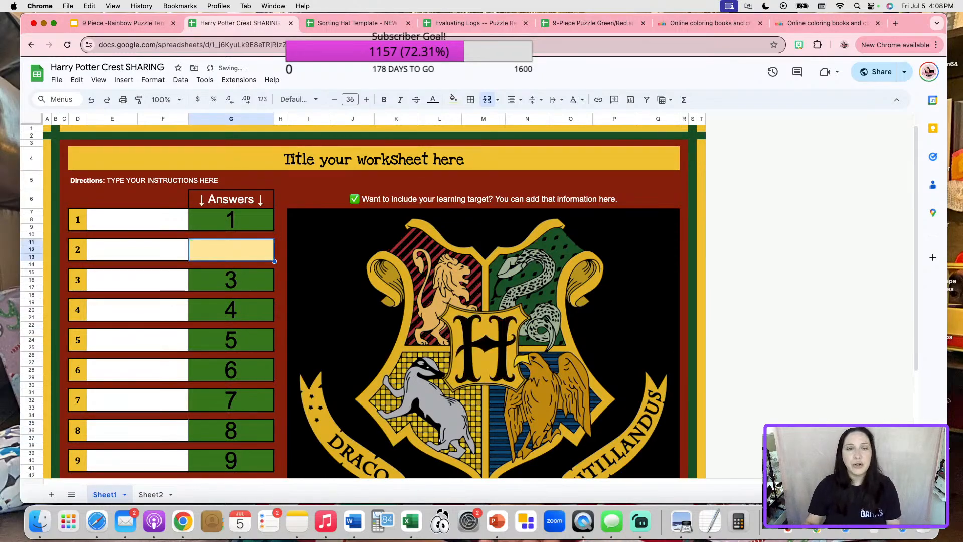
type("5")
left_click(228, 325)
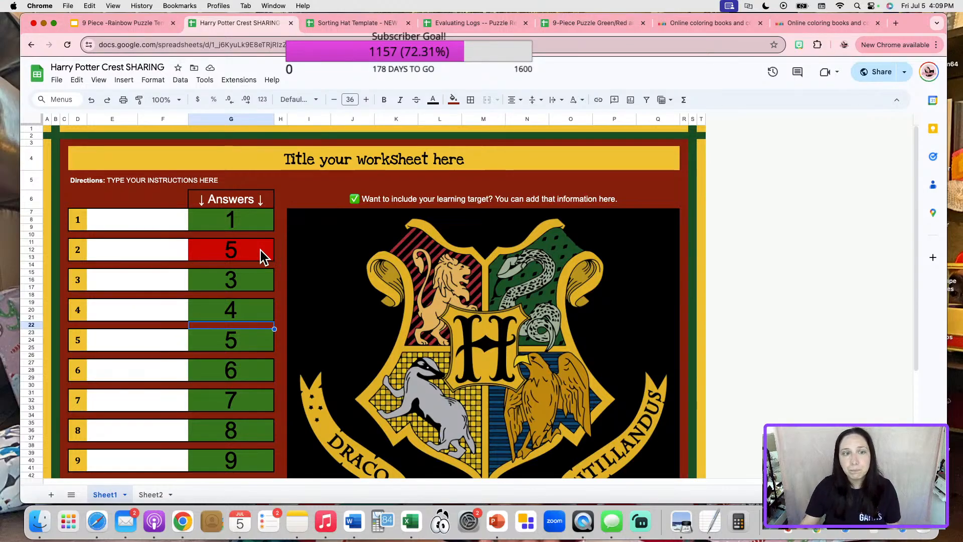
left_click(260, 251)
type("2")
left_click(392, 327)
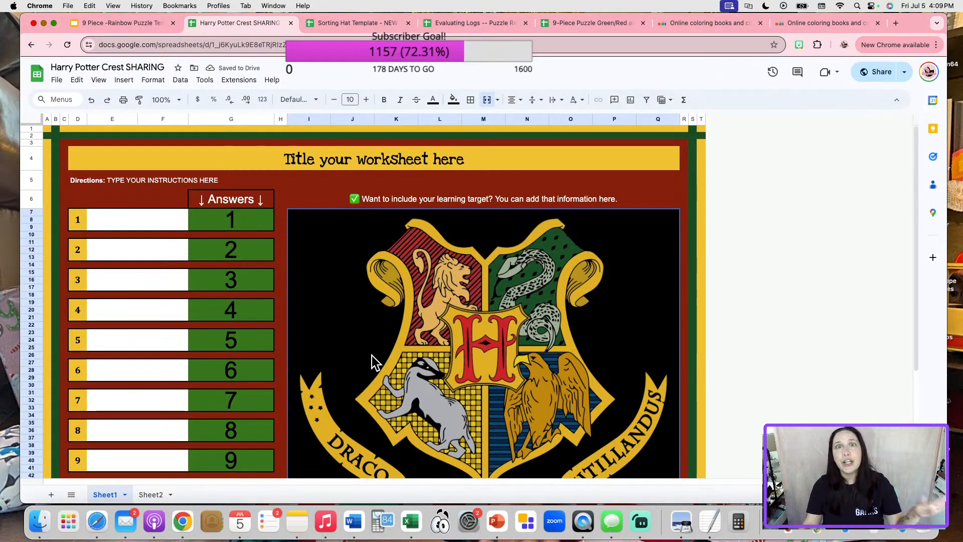
left_click(150, 495)
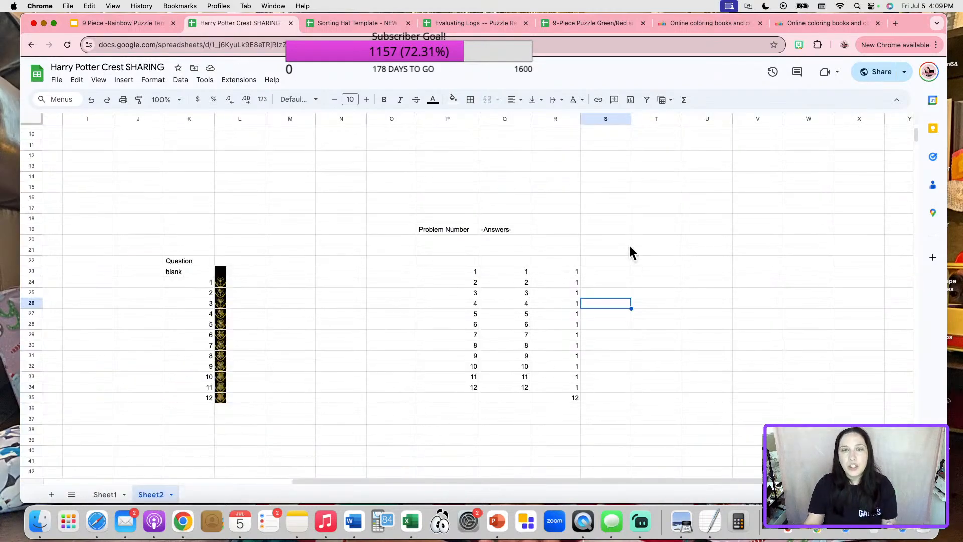
left_click(111, 495)
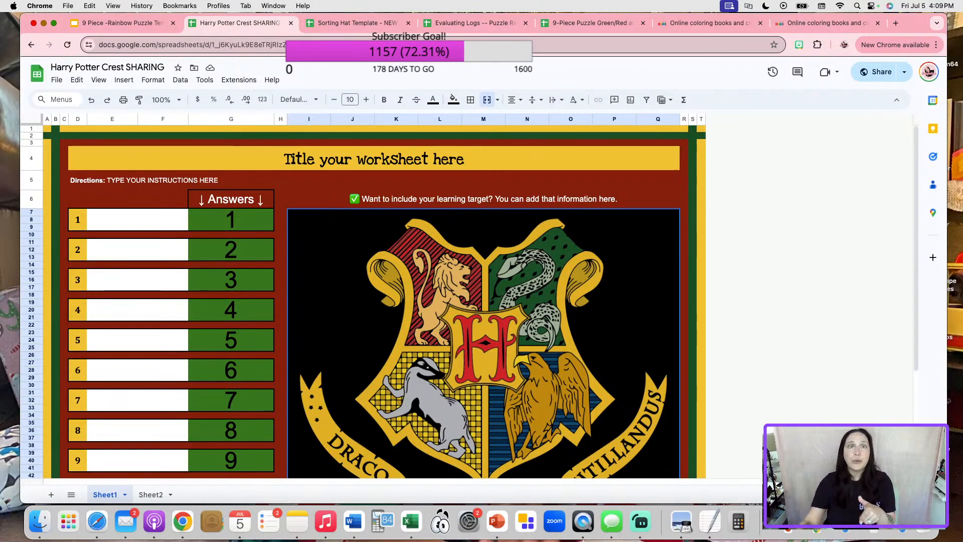
Browse the Sorting Hat Template, then return to Harry Potter Crest SHARING and open Share.
left_click(369, 25)
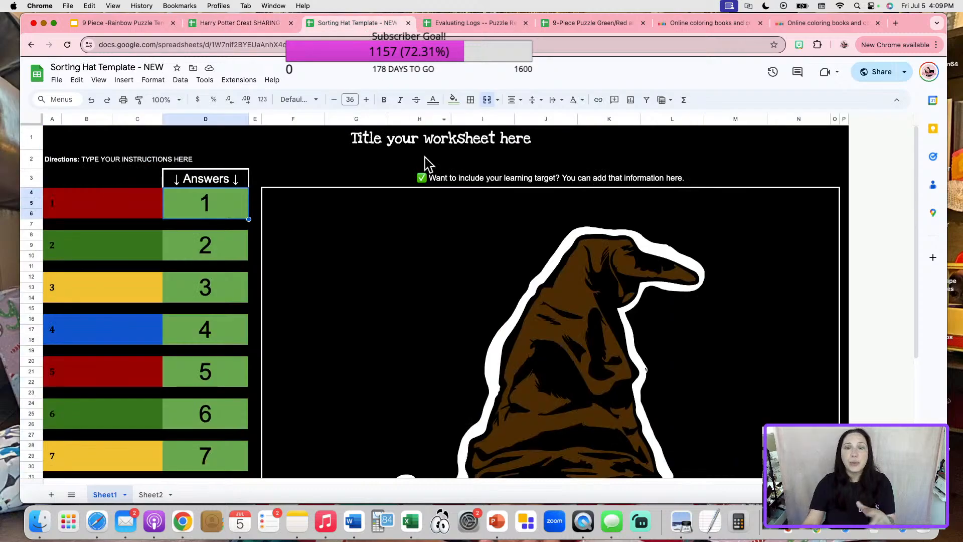
scroll(564, 272, "down", 3)
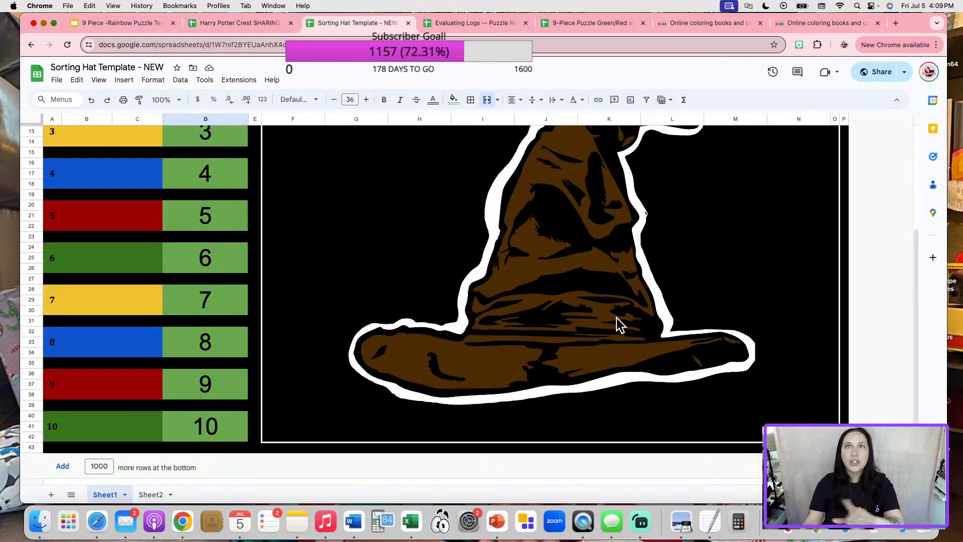
scroll(621, 311, "up", 1)
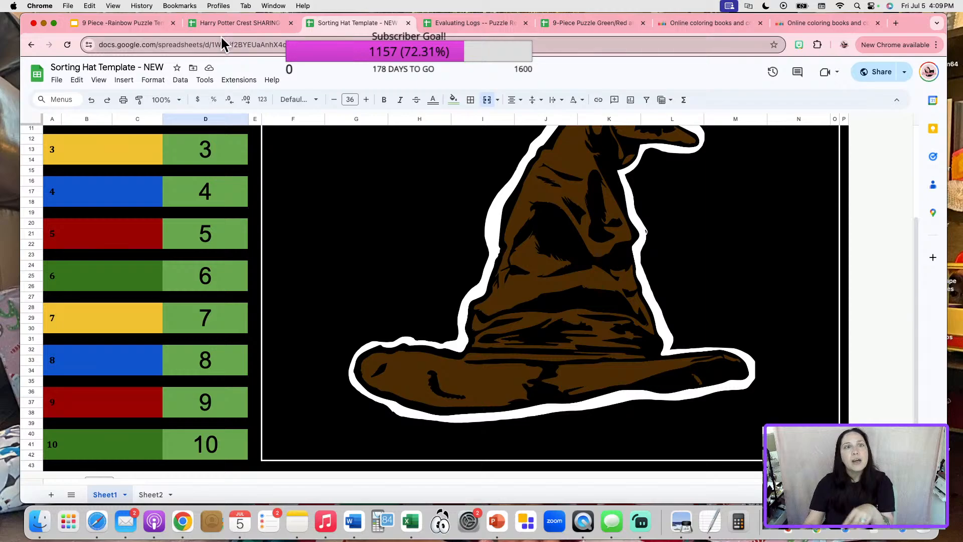
left_click(234, 27)
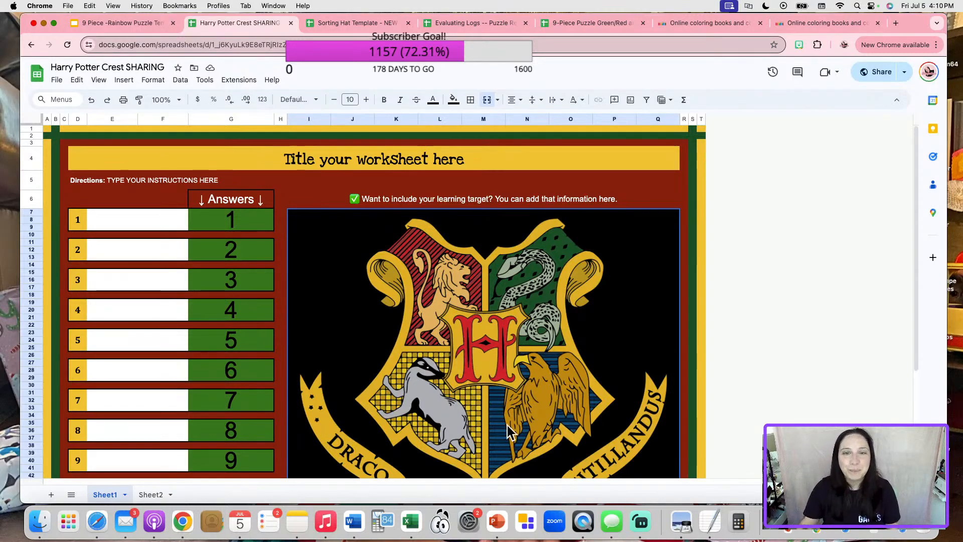
left_click(875, 72)
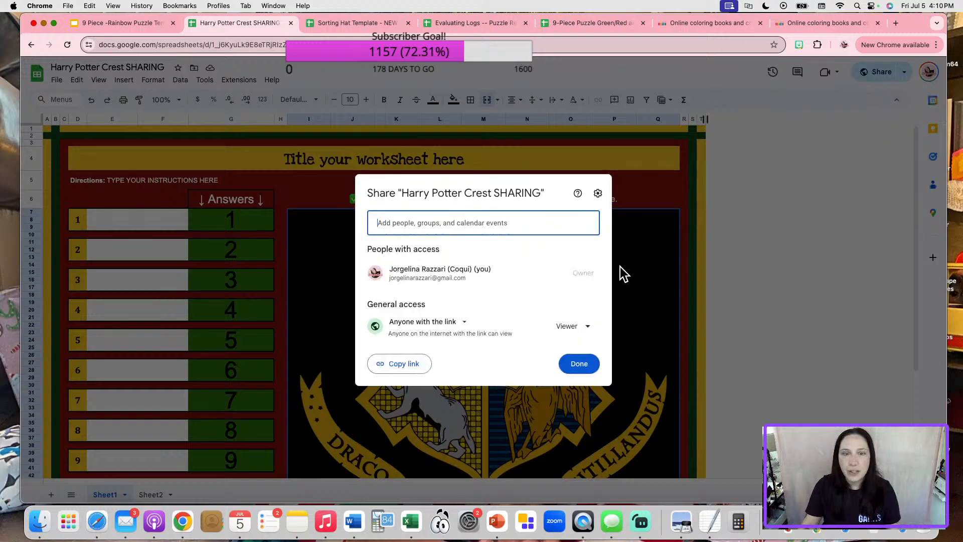
Copy the Harry Potter Crest SHARING share link and close the Share dialog.
left_click(400, 364)
left_click(577, 368)
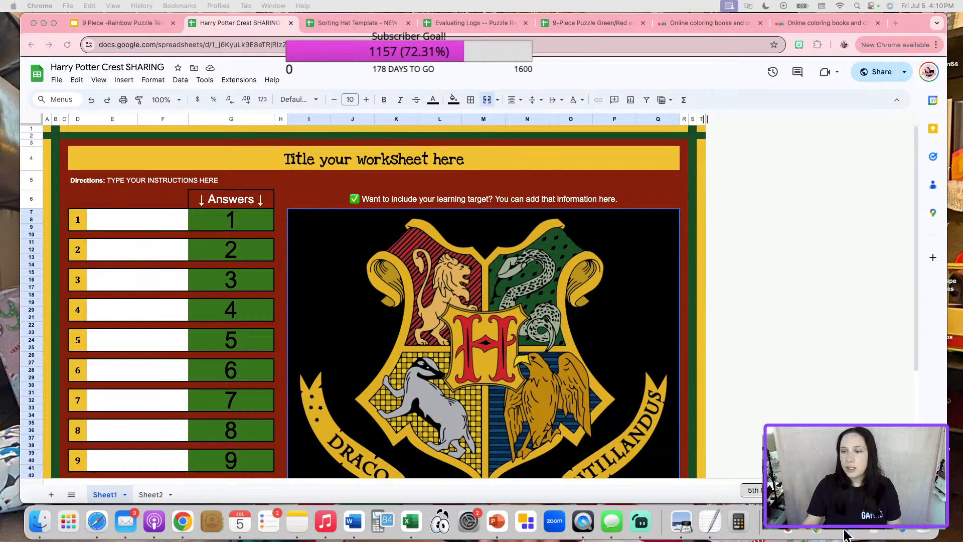
Post a 'Link 2:' comment with the pasted crest spreadsheet link, then minimize Facebook.
left_click(897, 528)
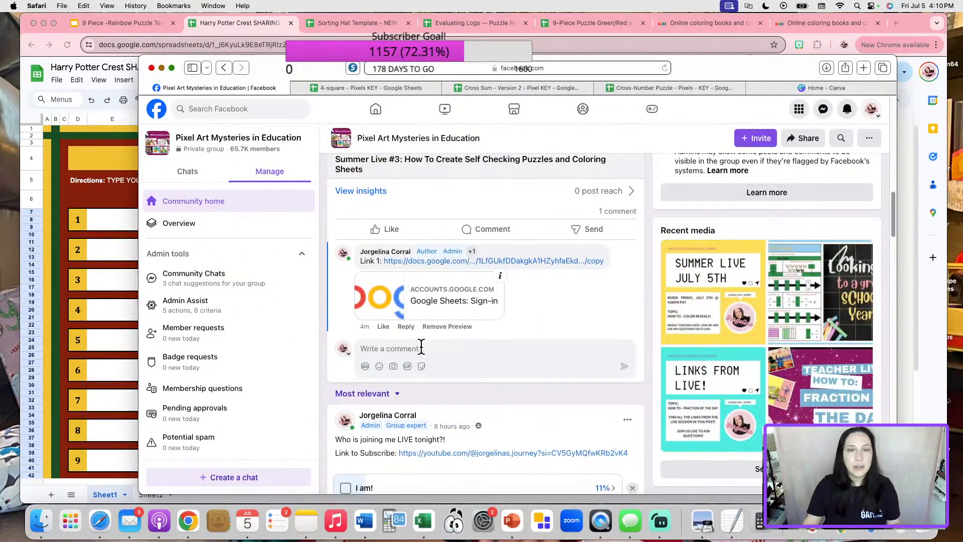
type("Link 2:")
key("super+v")
key("Return")
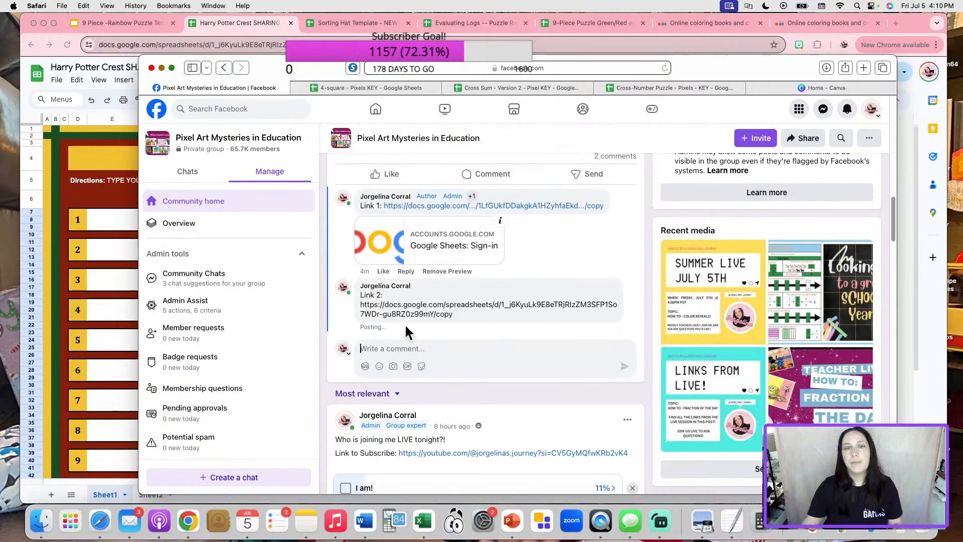
left_click(161, 68)
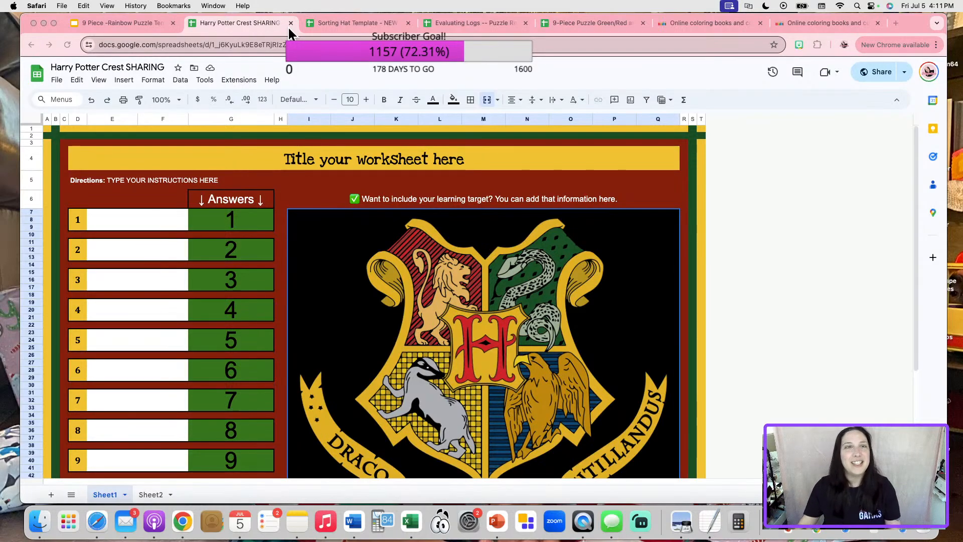
Close the crest spreadsheet and clear Sorting Hat answers 10, 9 and 8.
left_click(290, 23)
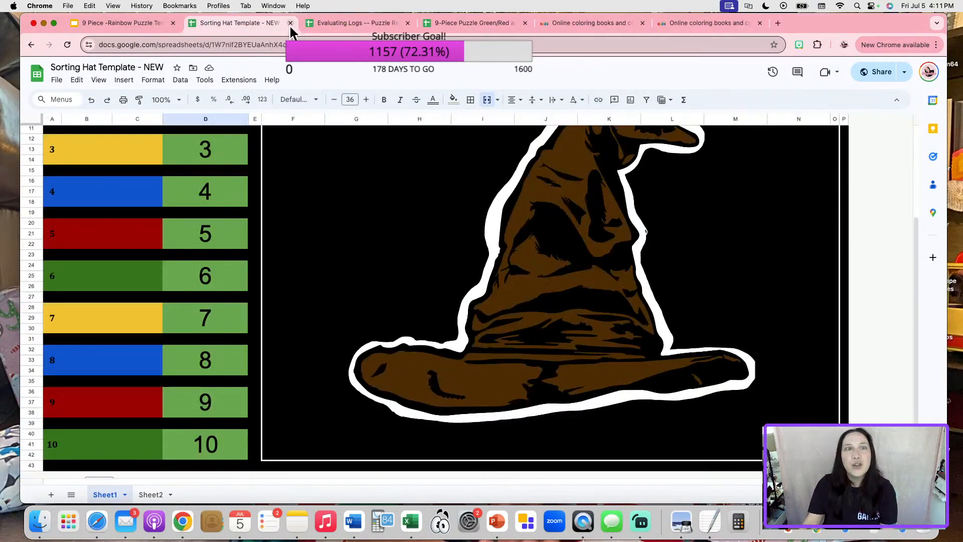
scroll(363, 326, "up", 2)
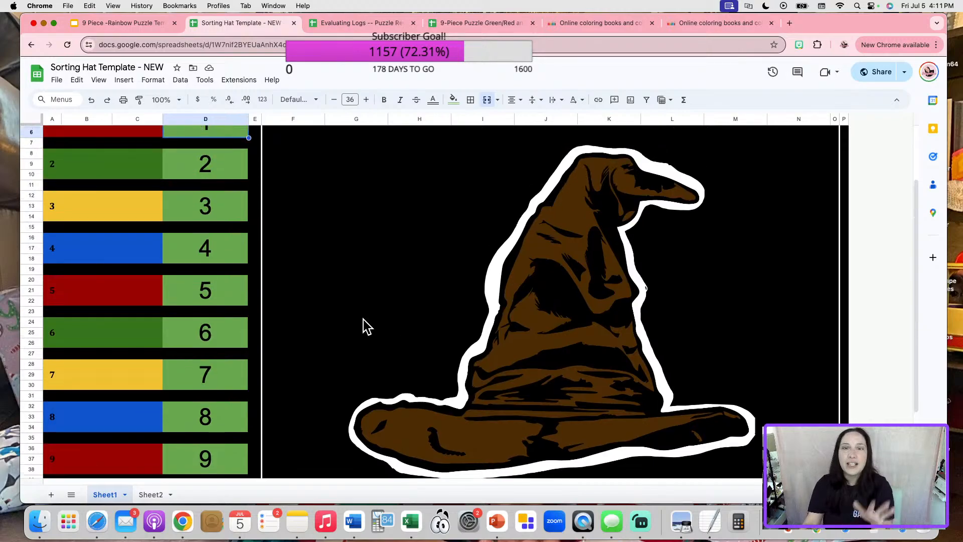
scroll(365, 327, "down", 3)
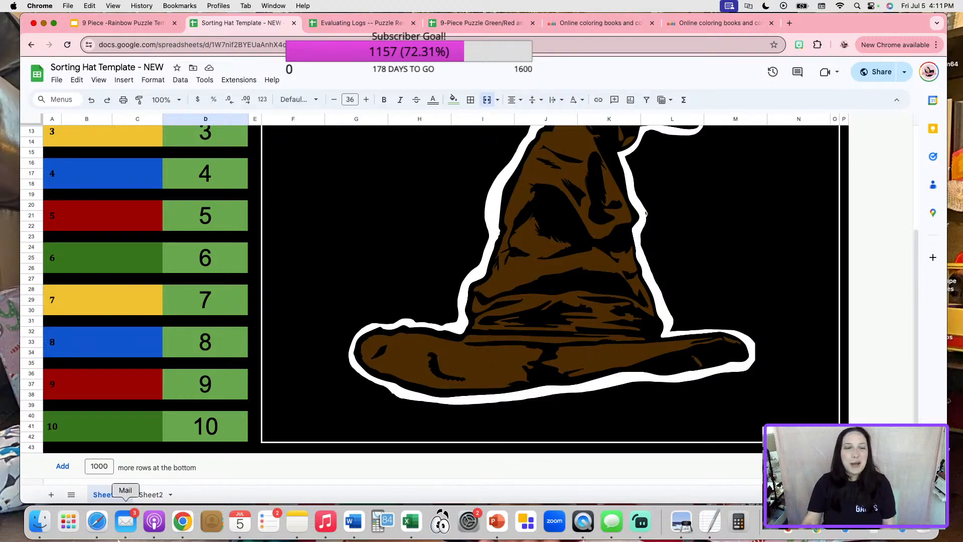
left_click(207, 442)
key("Delete")
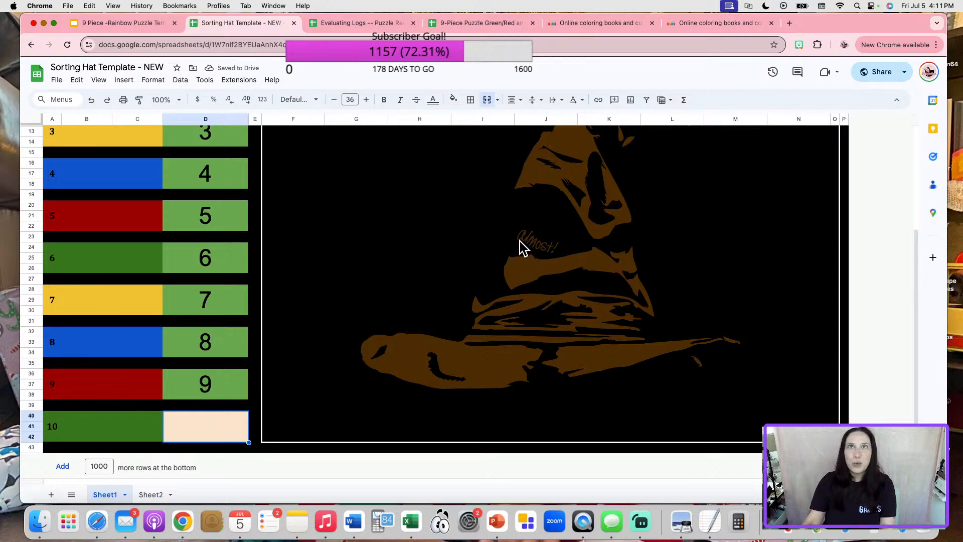
left_click(194, 392)
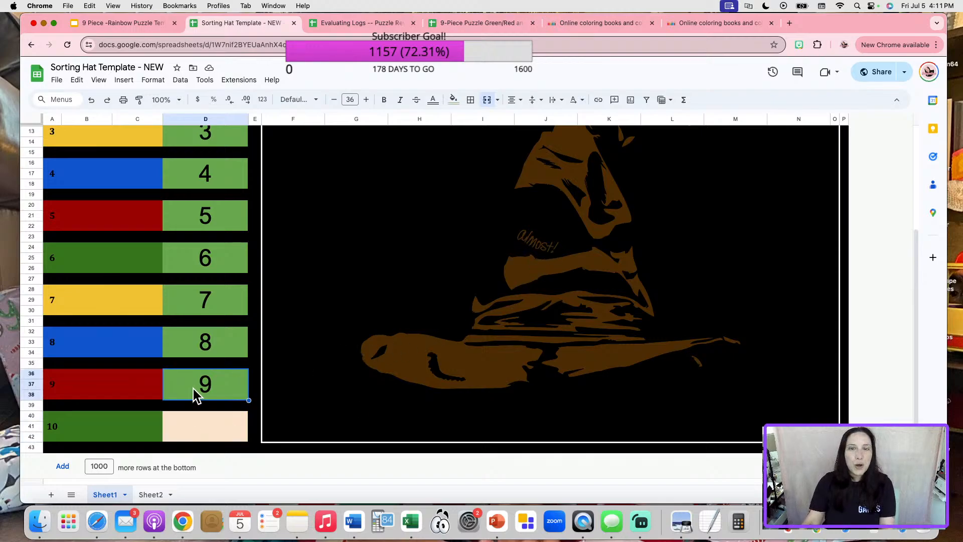
key("Delete")
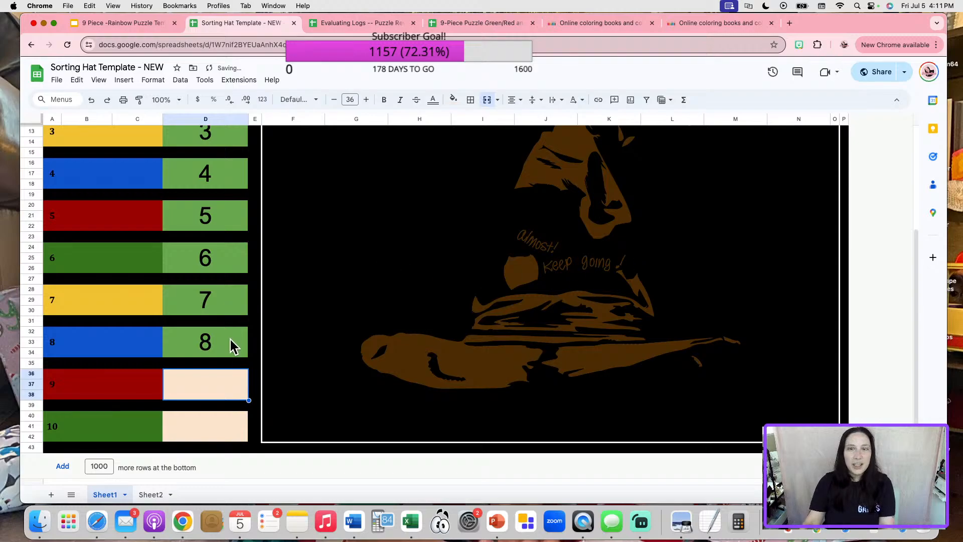
left_click(231, 337)
key("Delete")
Clear answers 7 through 2 so the sorting hat fades out.
scroll(527, 271, "up", 3)
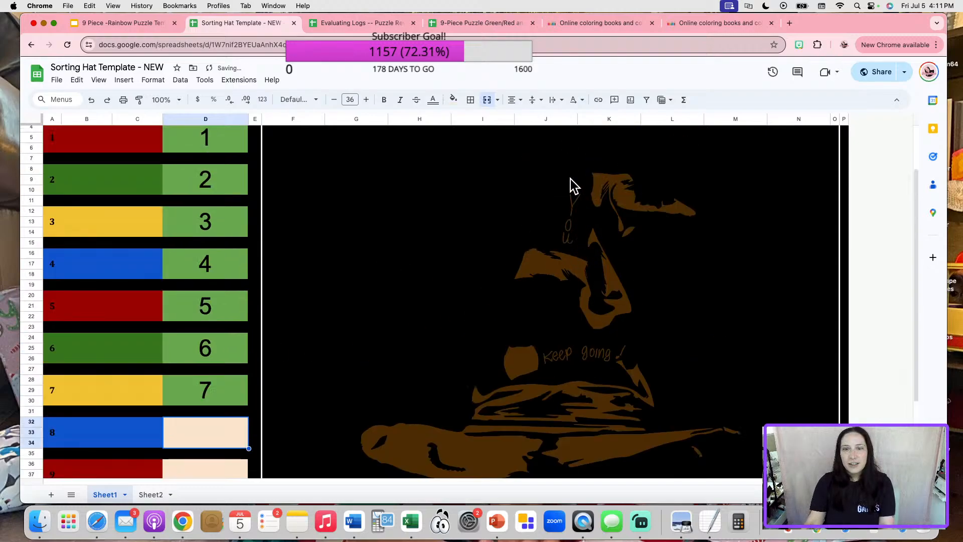
left_click(235, 389)
key("Delete")
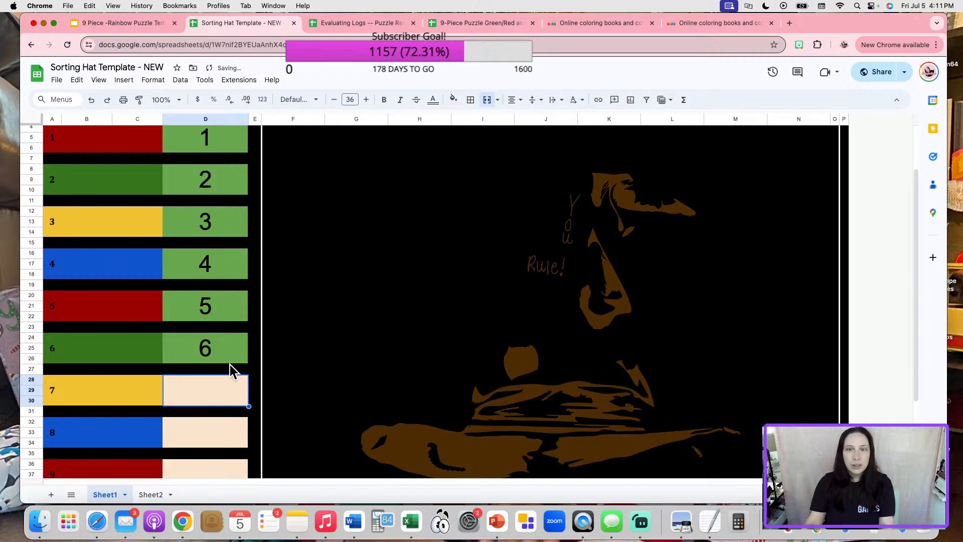
left_click(228, 351)
key("Delete")
left_click(235, 307)
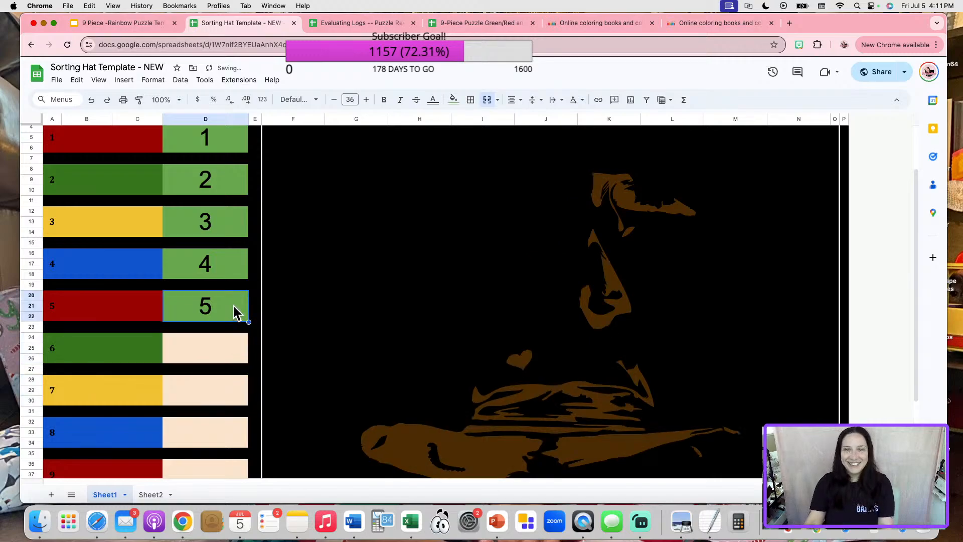
key("Delete")
left_click(226, 261)
key("Delete")
left_click(226, 221)
key("Delete")
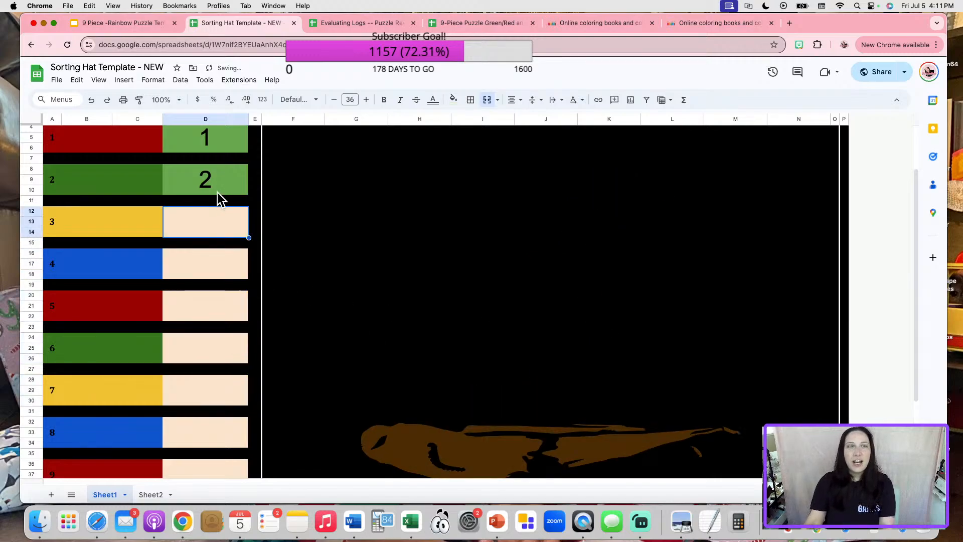
left_click(222, 184)
key("Delete")
scroll(551, 336, "up", 3)
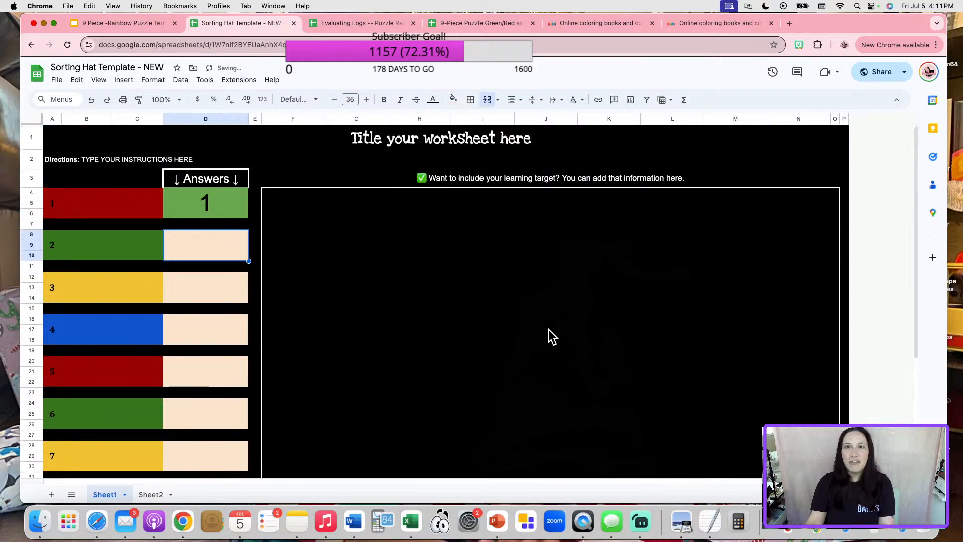
scroll(552, 336, "down", 5)
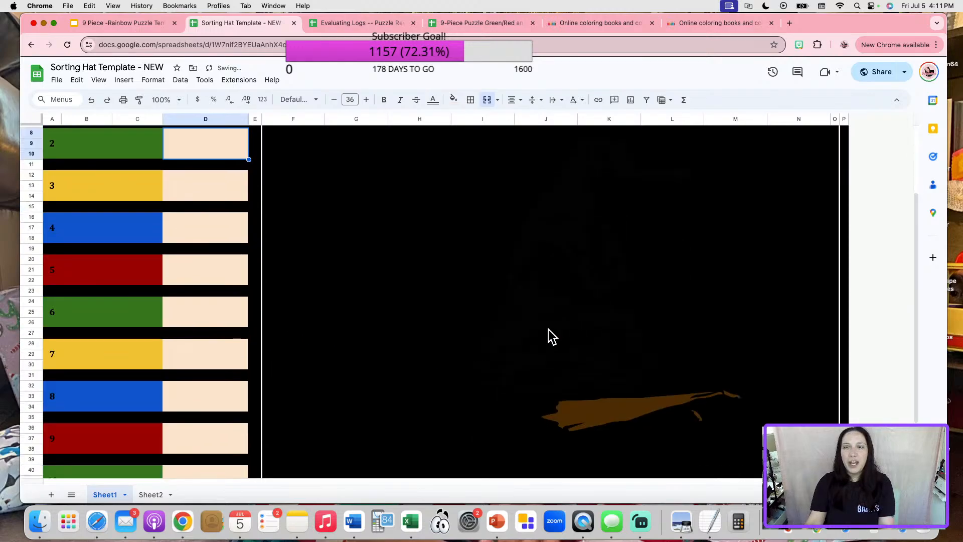
Redo nine times to restore answers 2–10 and reveal the full sorting hat picture.
left_click(92, 103)
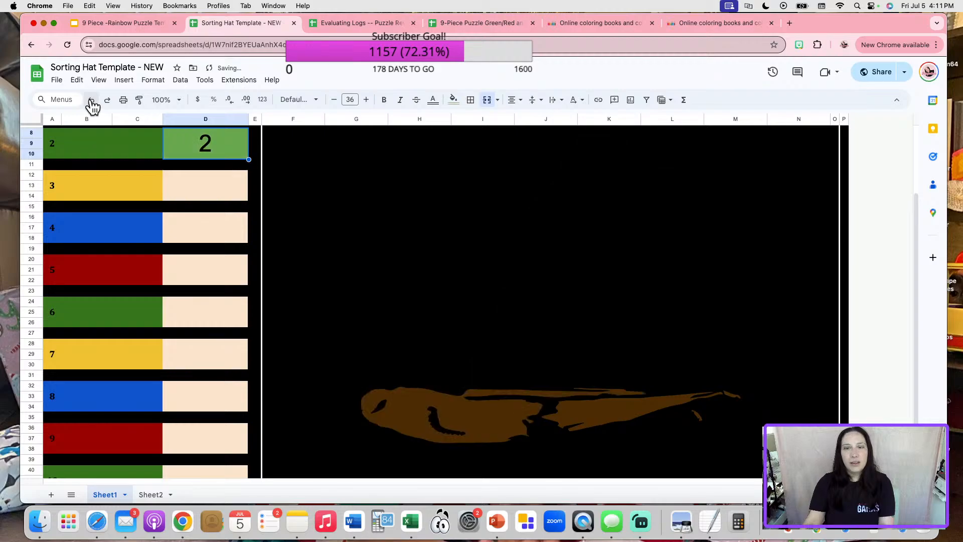
left_click(92, 102)
left_click(91, 103)
left_click(92, 102)
left_click(92, 102)
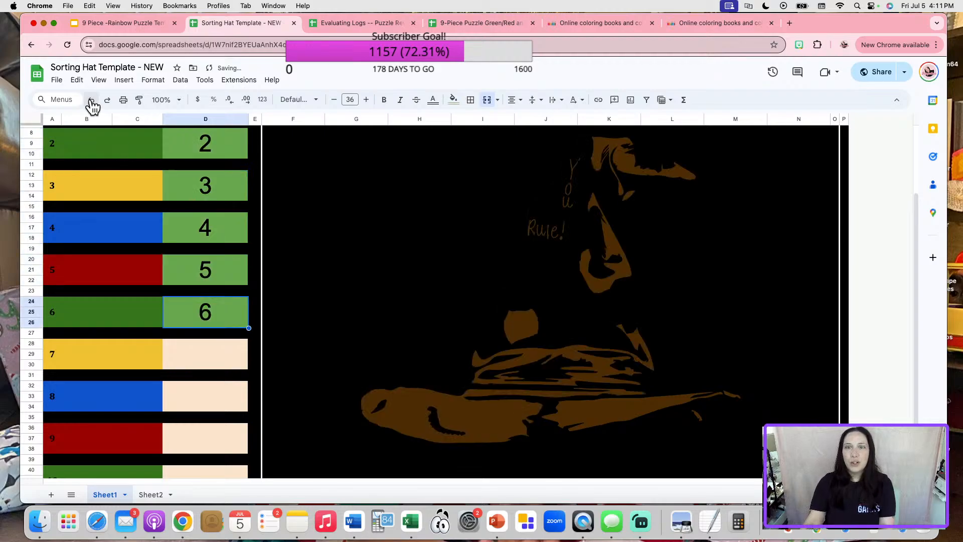
left_click(92, 103)
left_click(92, 102)
left_click(91, 103)
left_click(92, 103)
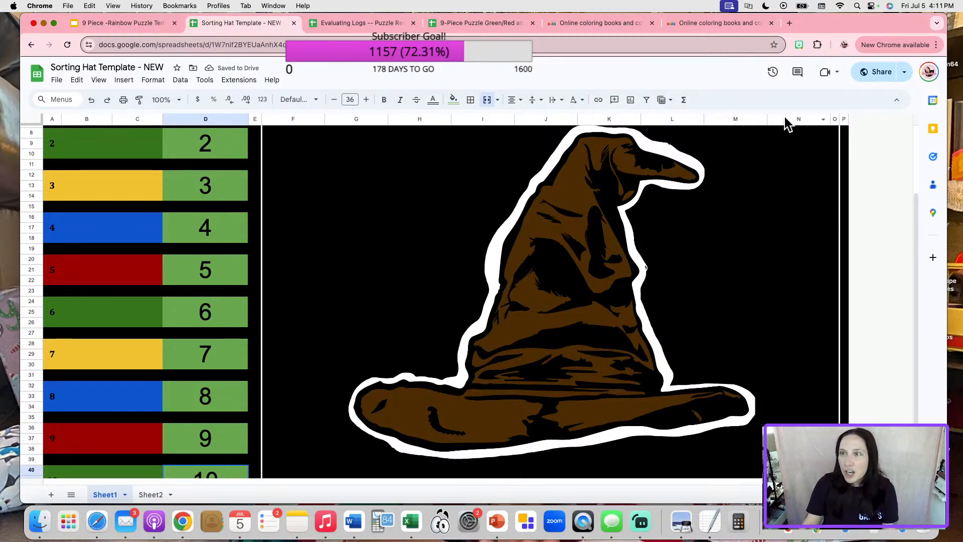
Copy the Sorting Hat Template's anyone-with-the-link share link and close the Share dialog.
left_click(862, 81)
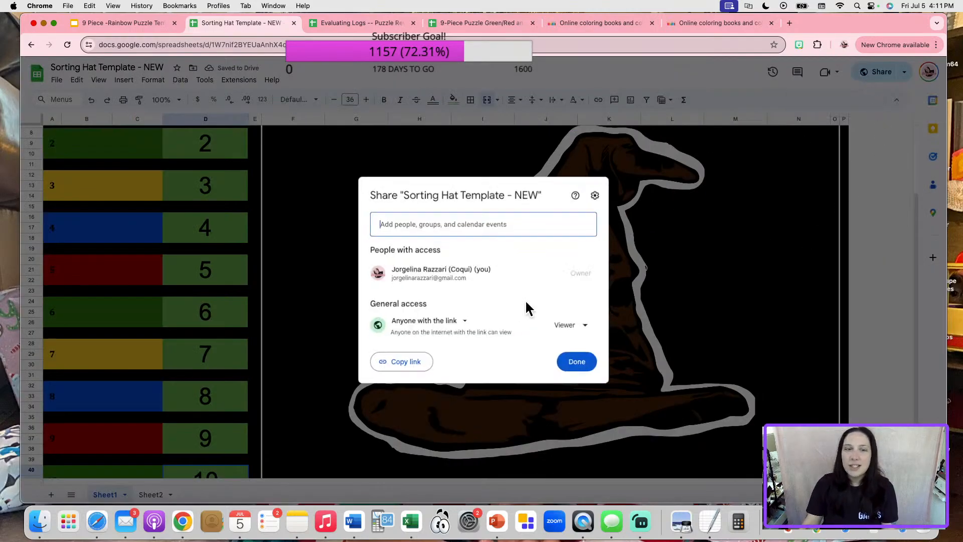
left_click(396, 369)
left_click(594, 364)
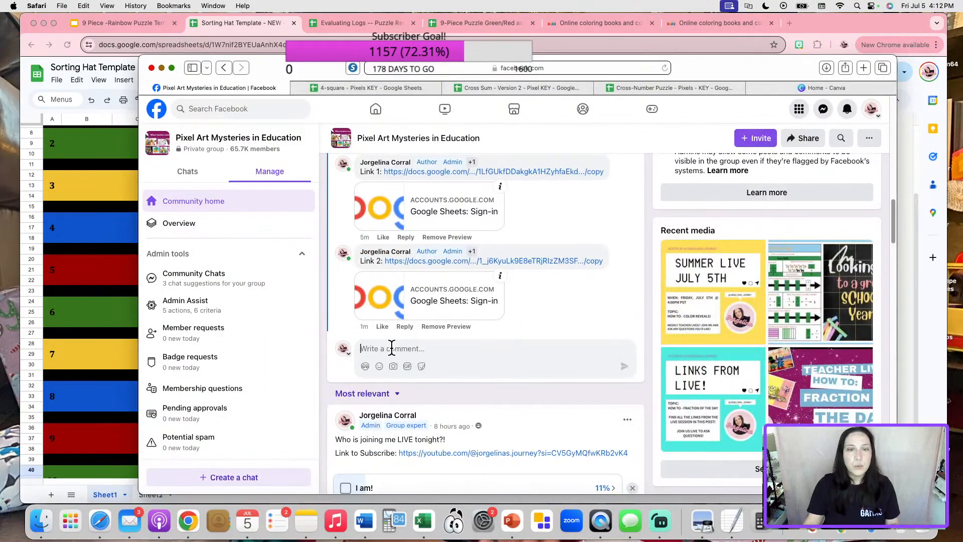
Post a 'Link #3 -' comment with the pasted worksheet copy link in the group thread.
type("Link ")
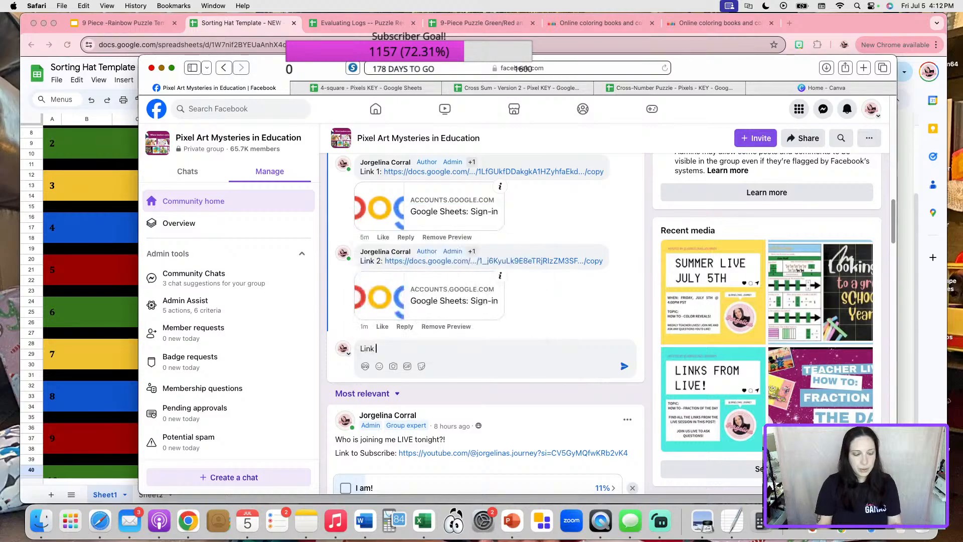
type("#3 -")
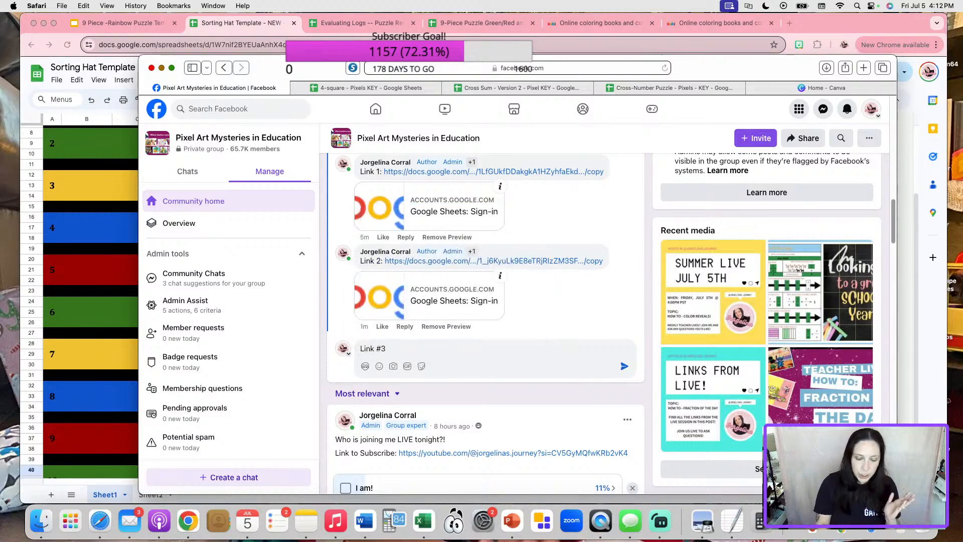
key("super+v")
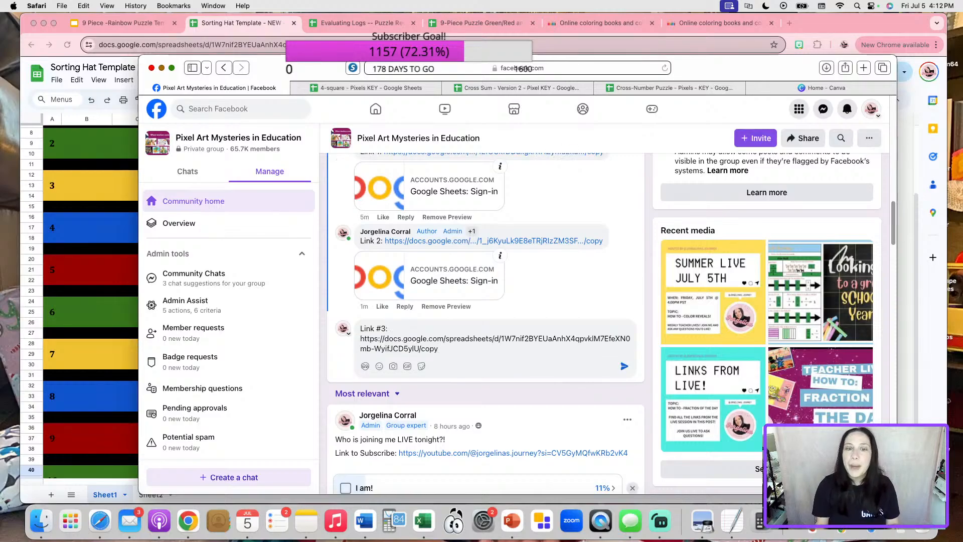
key("Return")
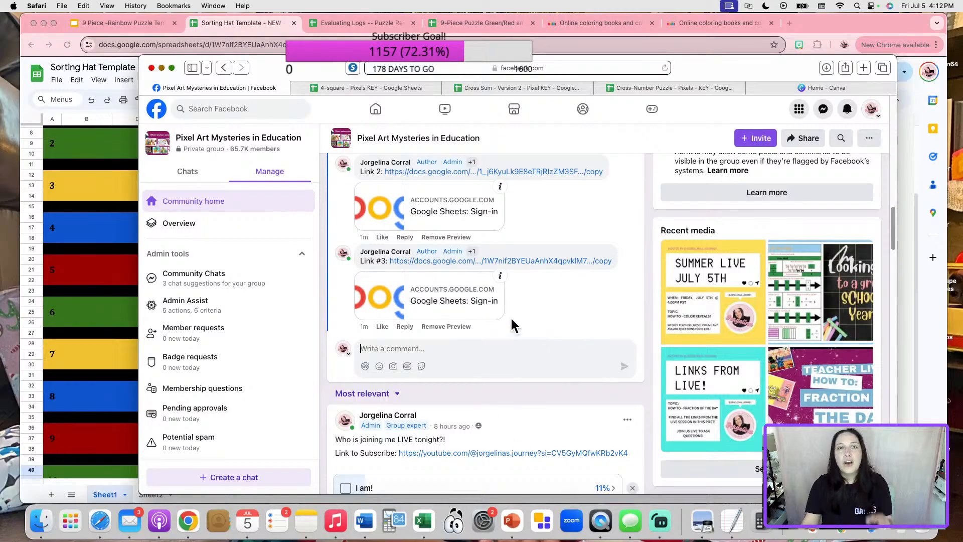
Minimize Facebook, show Sheet2's answer lookup, and close the Sorting Hat Template spreadsheet.
left_click(162, 66)
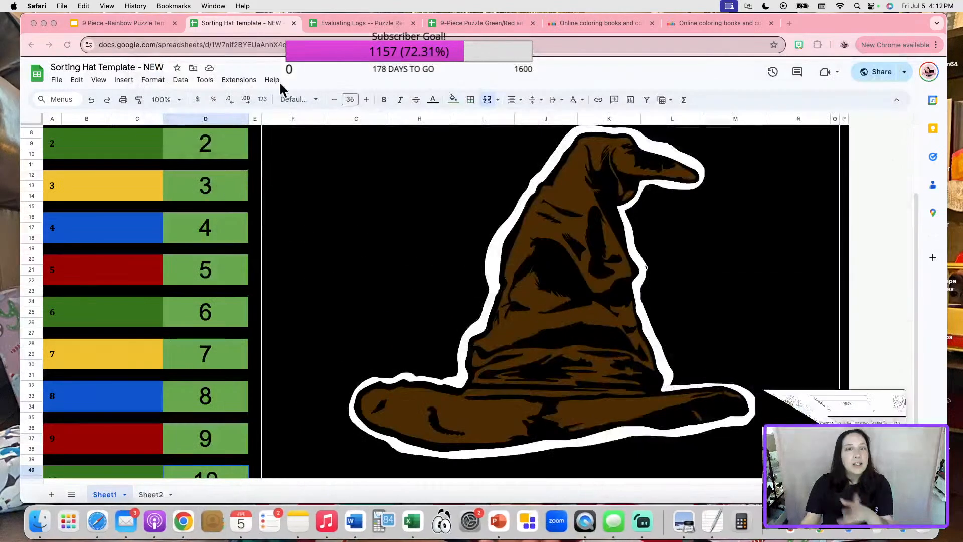
left_click(153, 496)
left_click(152, 495)
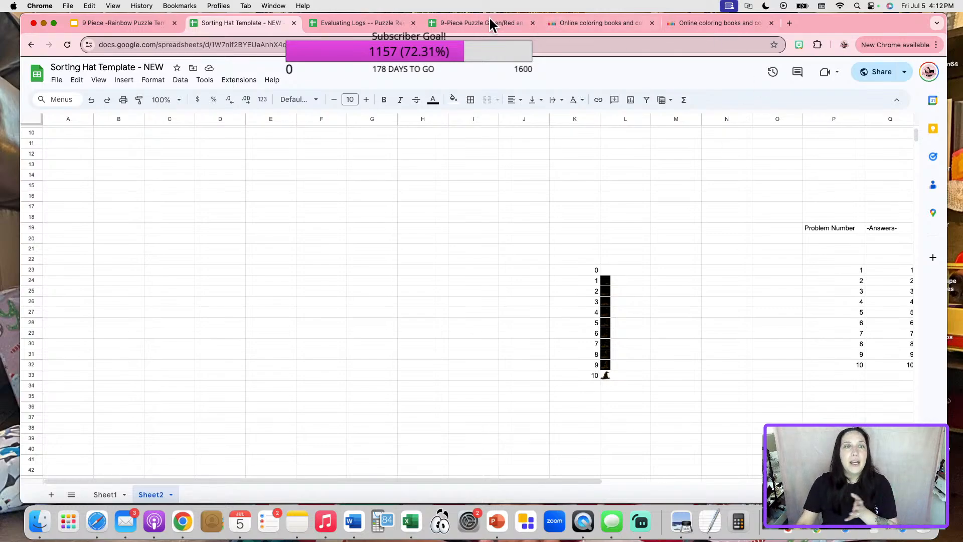
left_click(294, 23)
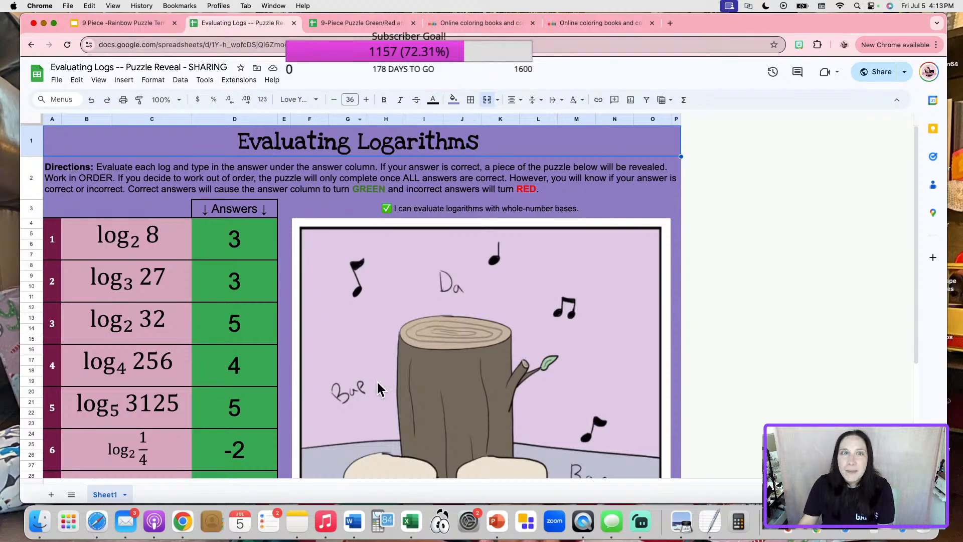
Move the 9-Piece Puzzle sheet ahead of Evaluating Logs, then bring up the Rainbow Puzzle Template slides.
scroll(432, 339, "down", 3)
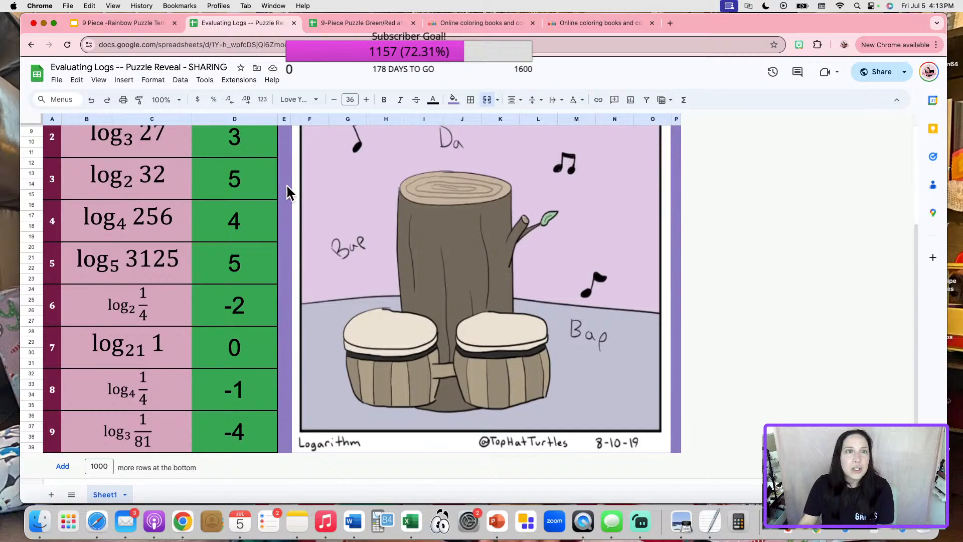
left_click_drag(368, 22, 245, 21)
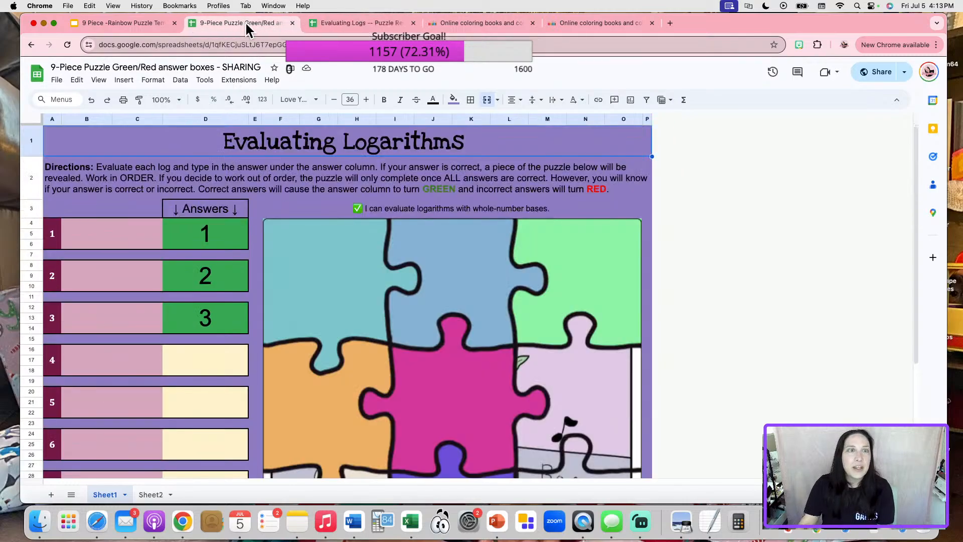
scroll(455, 297, "down", 3)
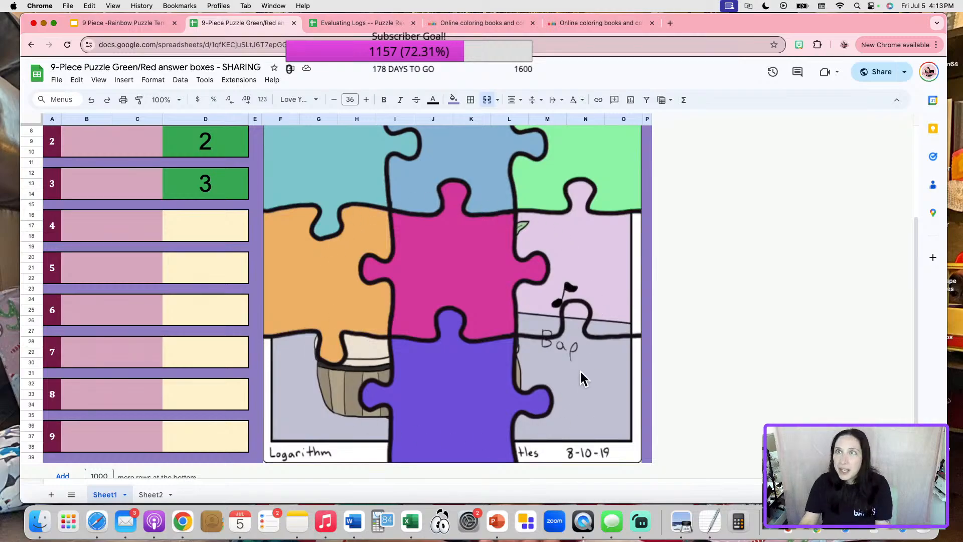
left_click(120, 22)
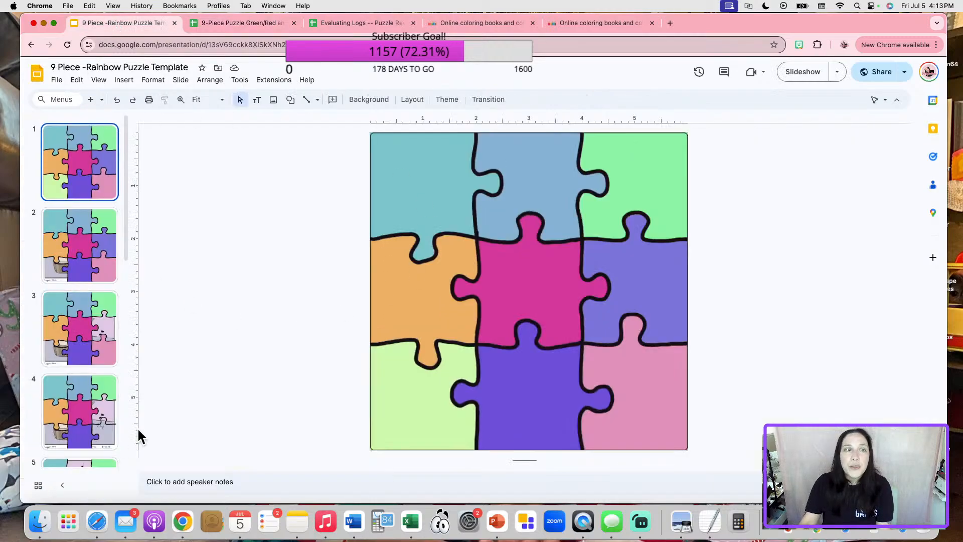
Go back to the 9-Piece Puzzle answer sheet, then switch to the online coloring books site.
left_click(259, 26)
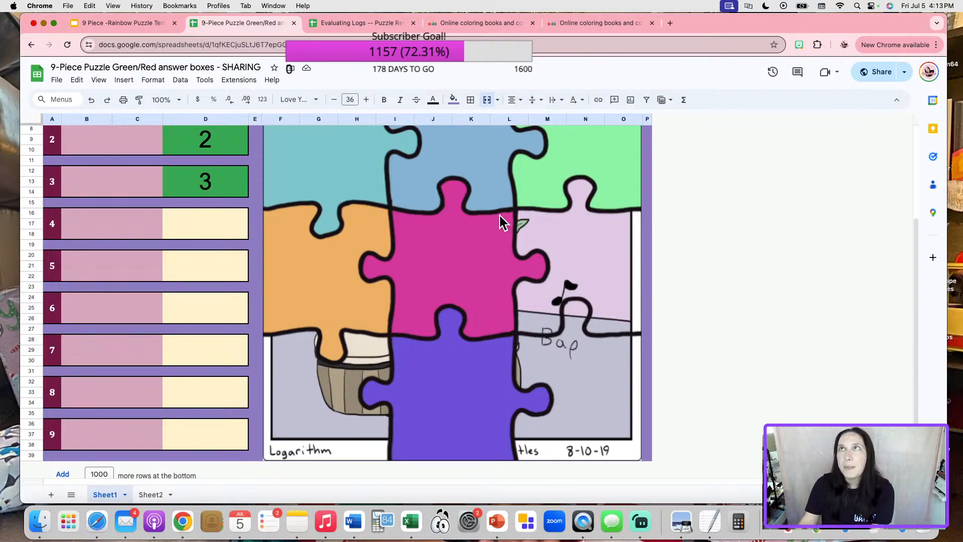
left_click(481, 25)
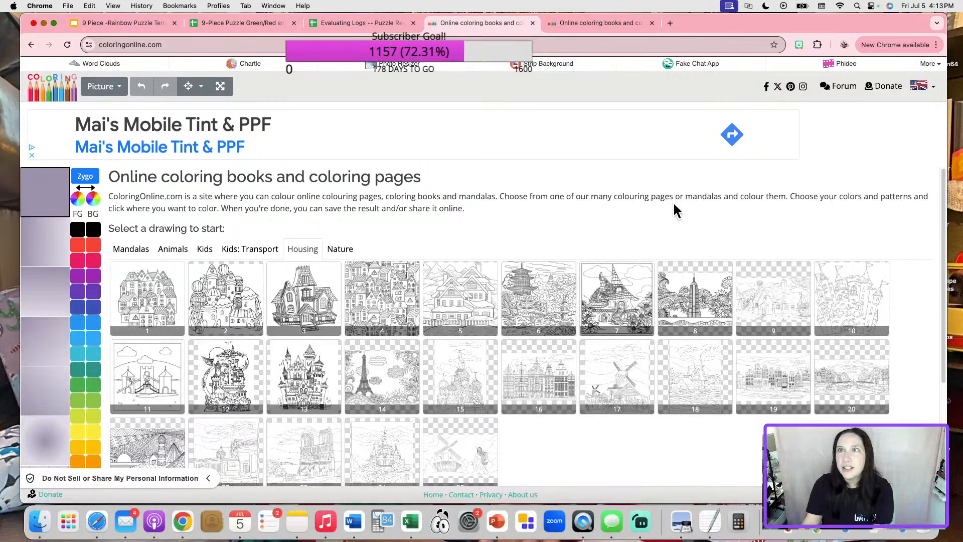
Copy the coloringonline.com web address.
left_click(229, 44)
left_click(228, 44)
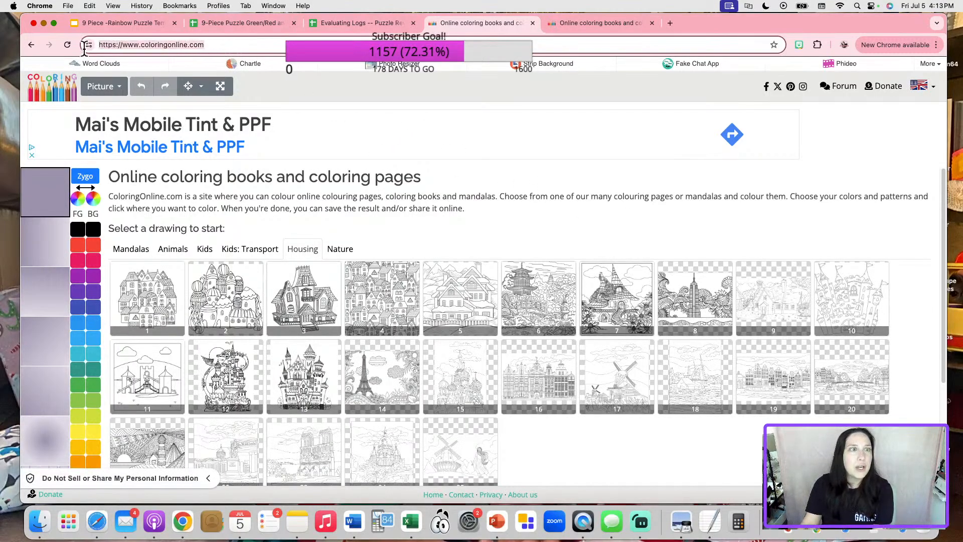
key("super+c")
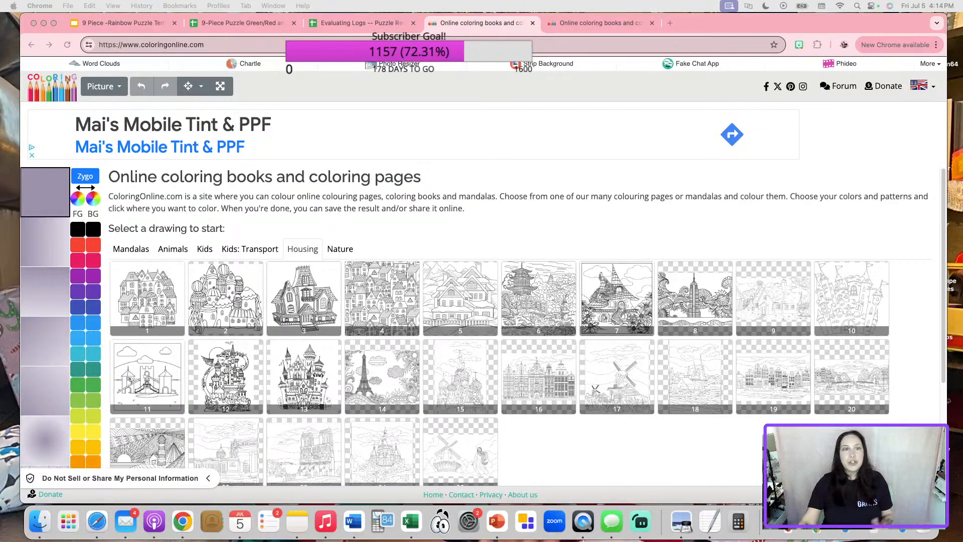
Browse the Mandalas, Animals, Kids, Transport, Housing and Nature coloring page categories.
left_click(131, 249)
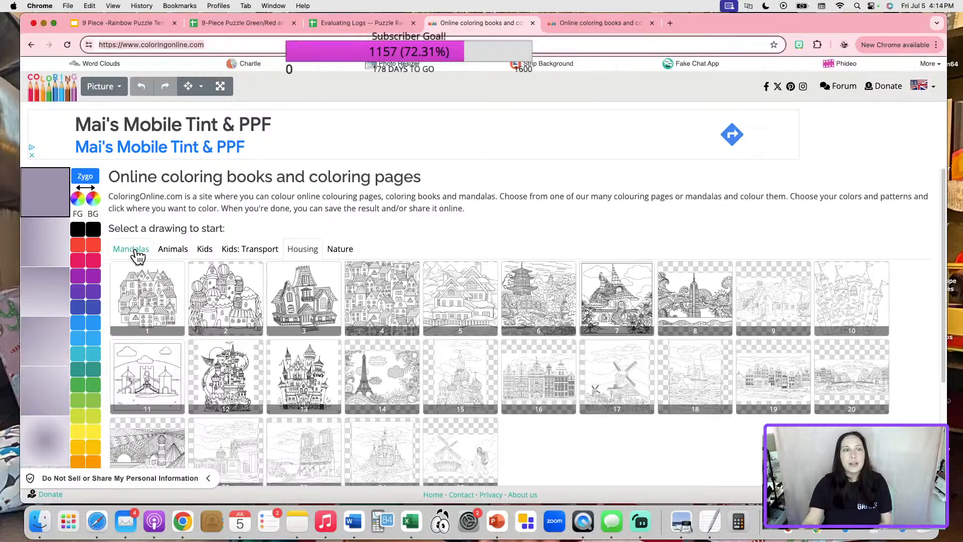
left_click(173, 249)
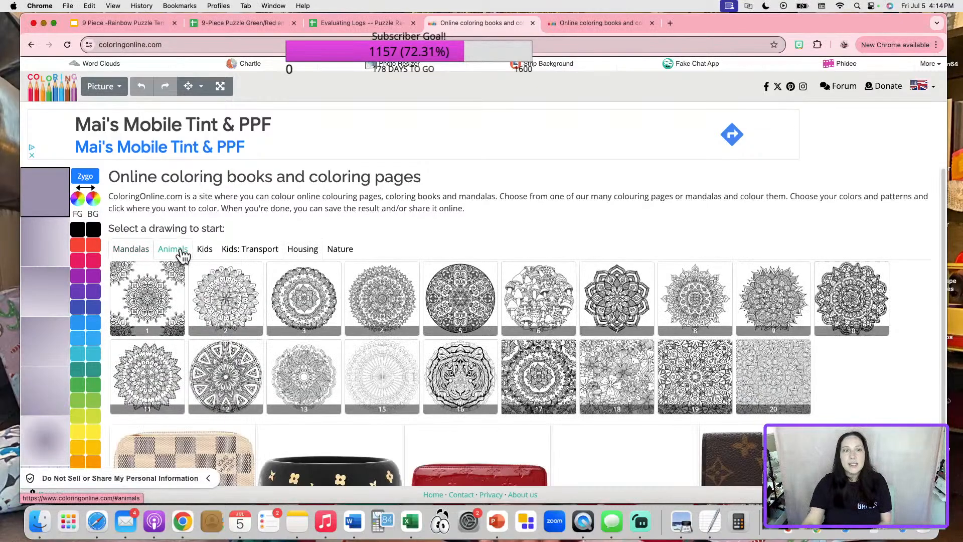
left_click(204, 250)
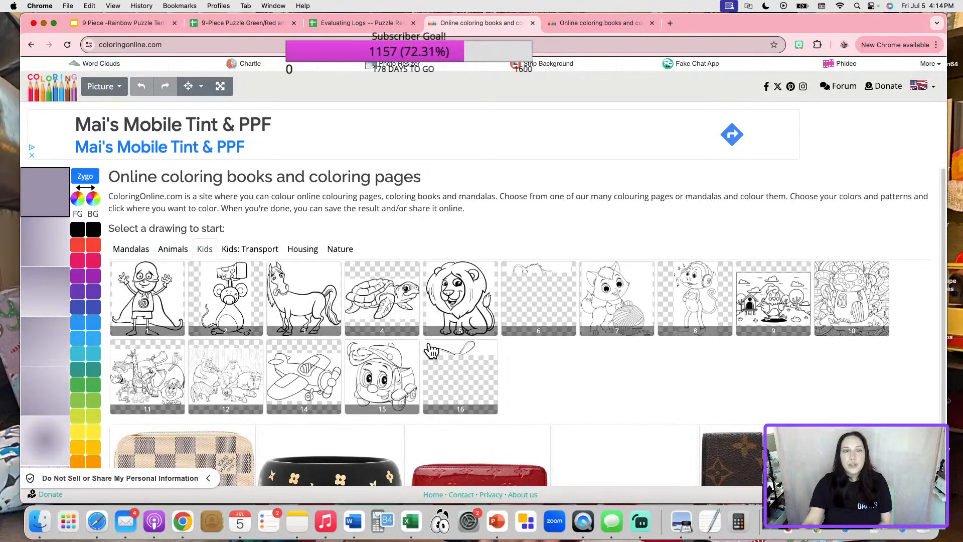
left_click(255, 249)
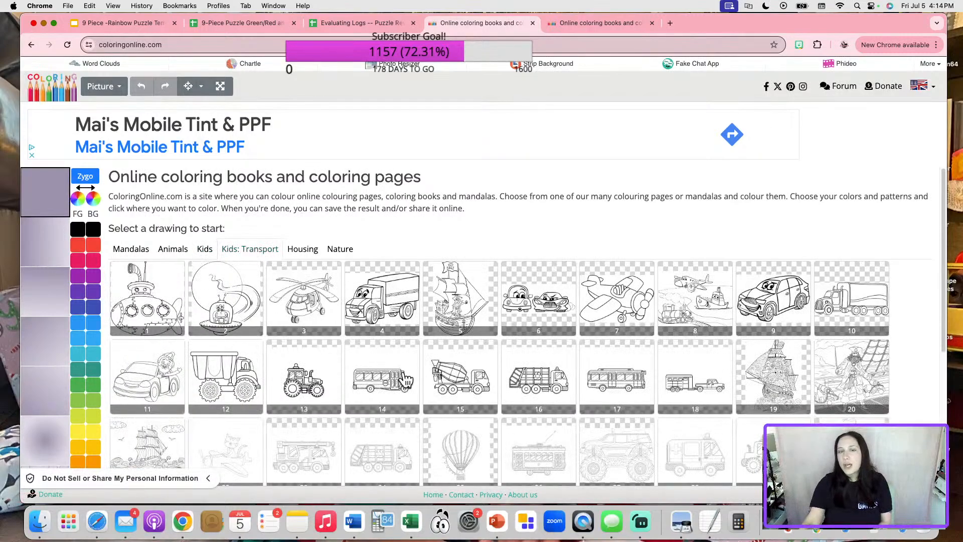
scroll(436, 406, "down", 5)
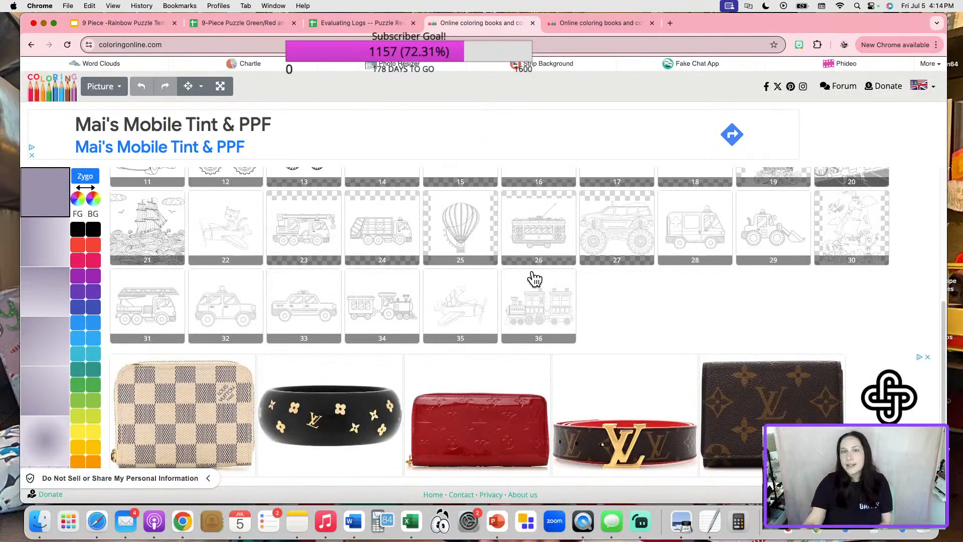
scroll(381, 266, "up", 5)
left_click(313, 249)
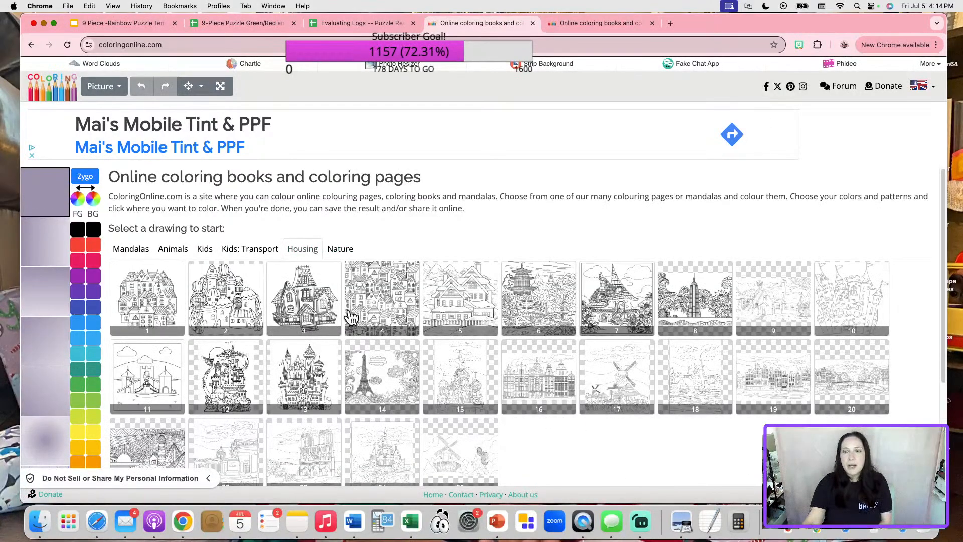
left_click(339, 251)
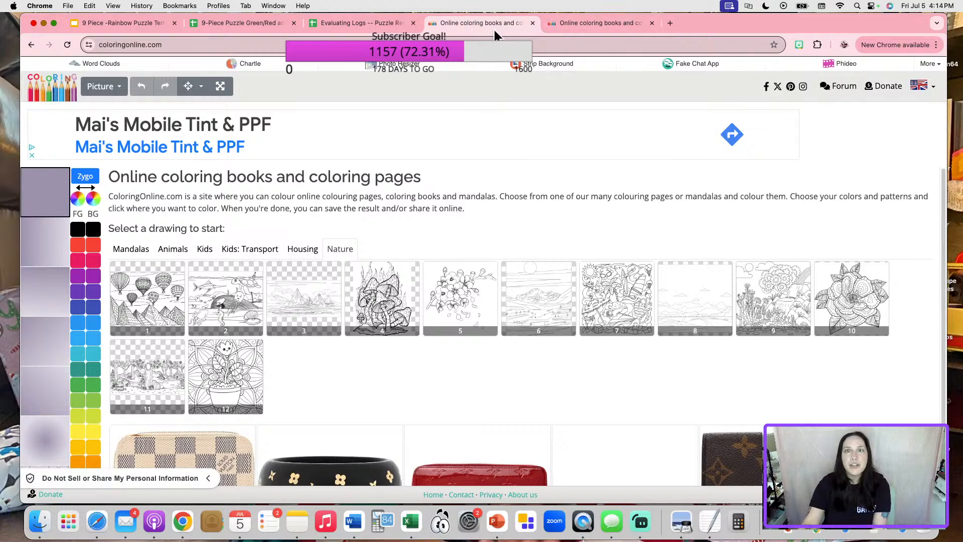
Close the duplicate page and save the uncoloured flower mandala as a PNG image.
left_click(533, 24)
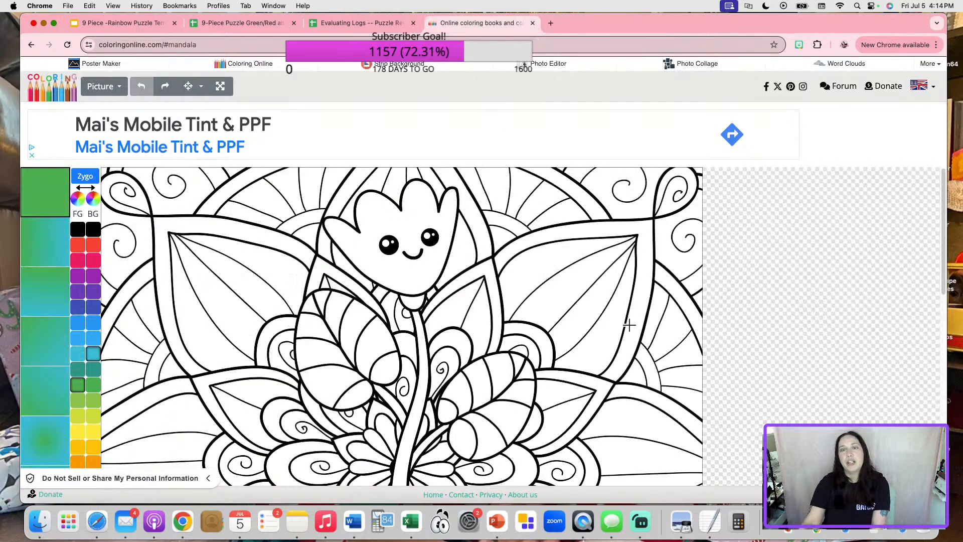
scroll(555, 308, "down", 5)
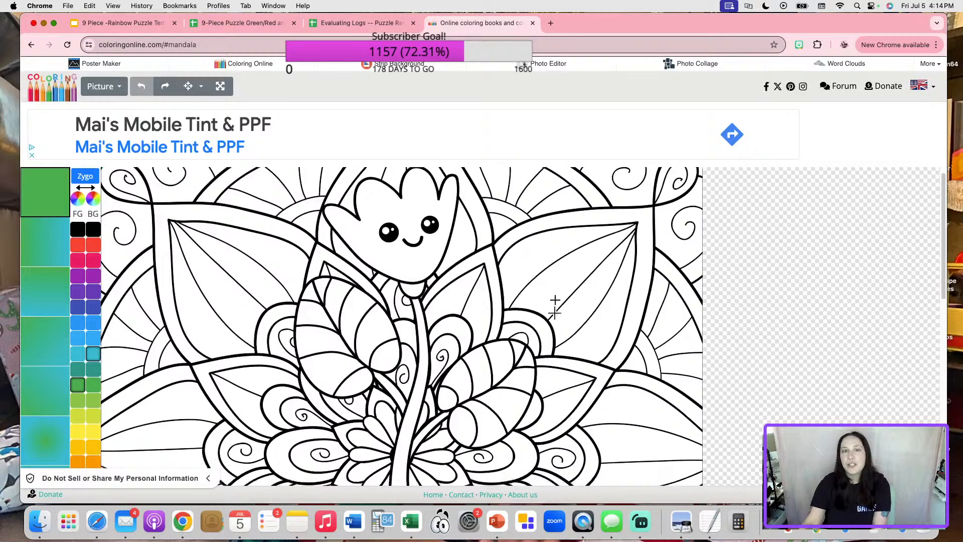
scroll(555, 313, "up", 3)
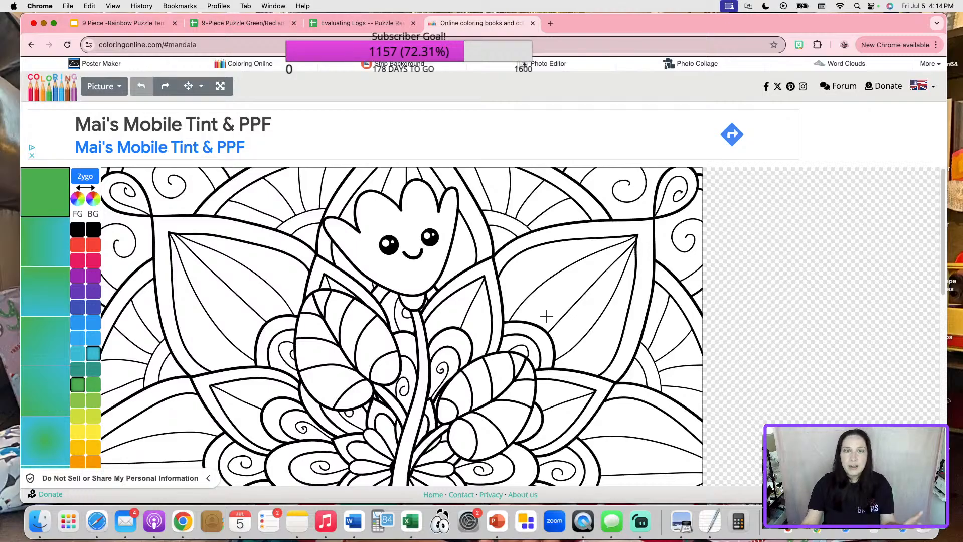
scroll(552, 314, "down", 10)
scroll(607, 341, "up", 10)
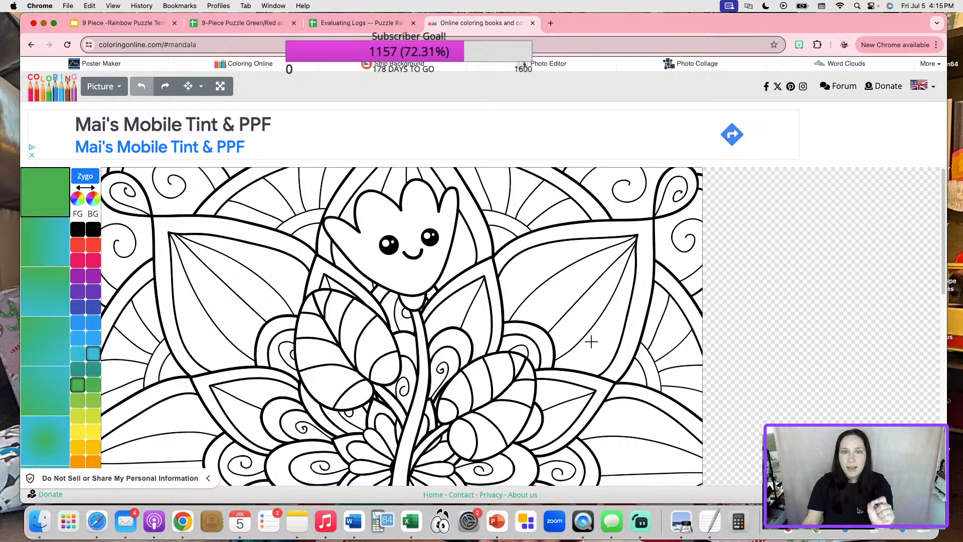
left_click(119, 88)
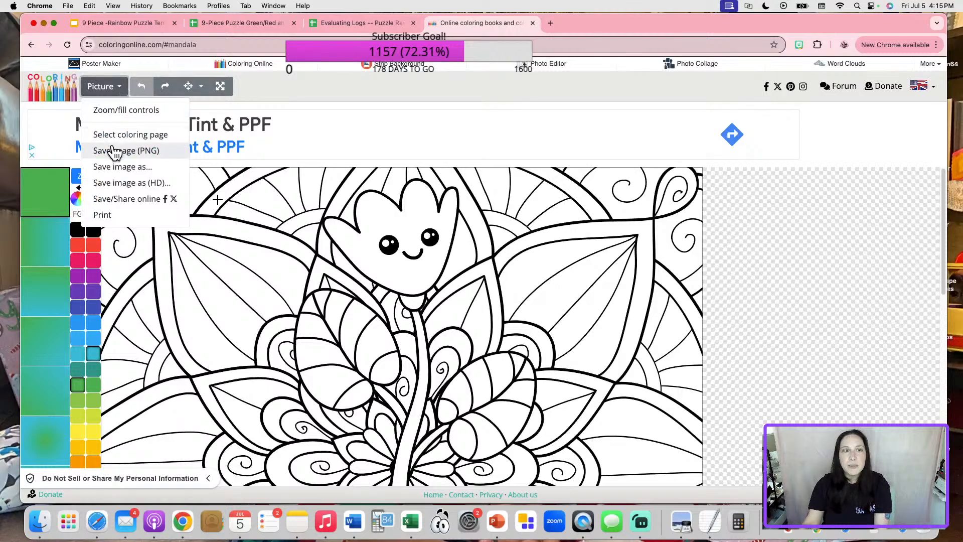
left_click(115, 151)
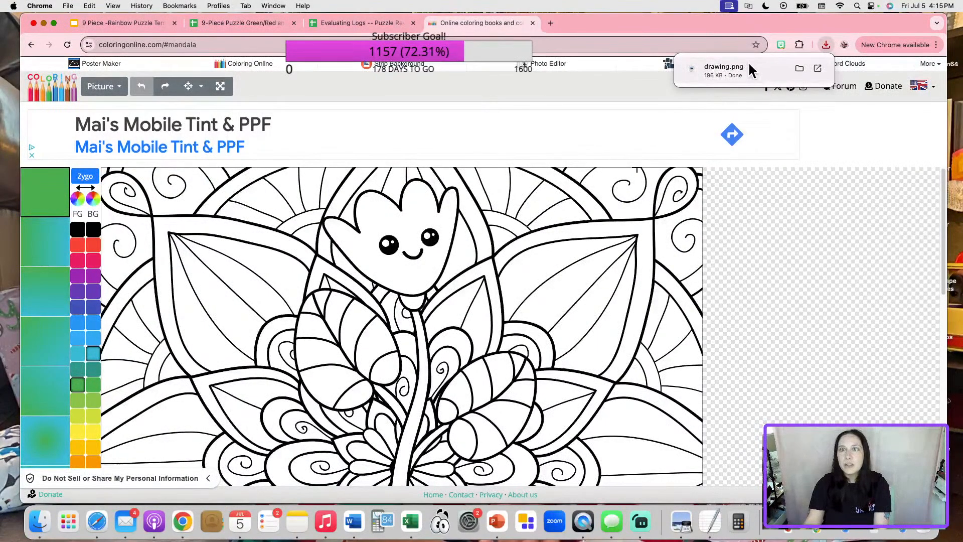
Copy the 9-Piece Puzzle spreadsheet's share link and bring the Facebook group window back.
left_click(230, 24)
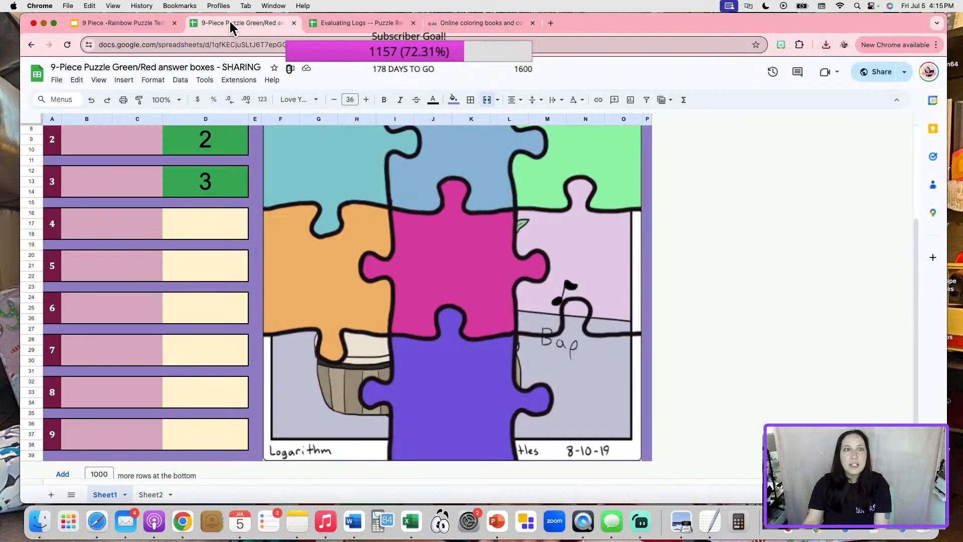
left_click(865, 74)
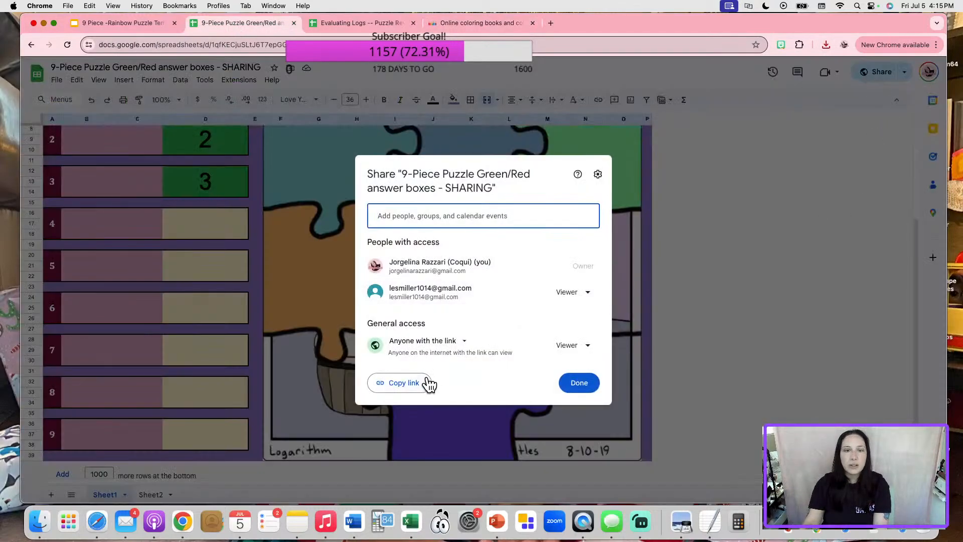
left_click(407, 385)
left_click(589, 382)
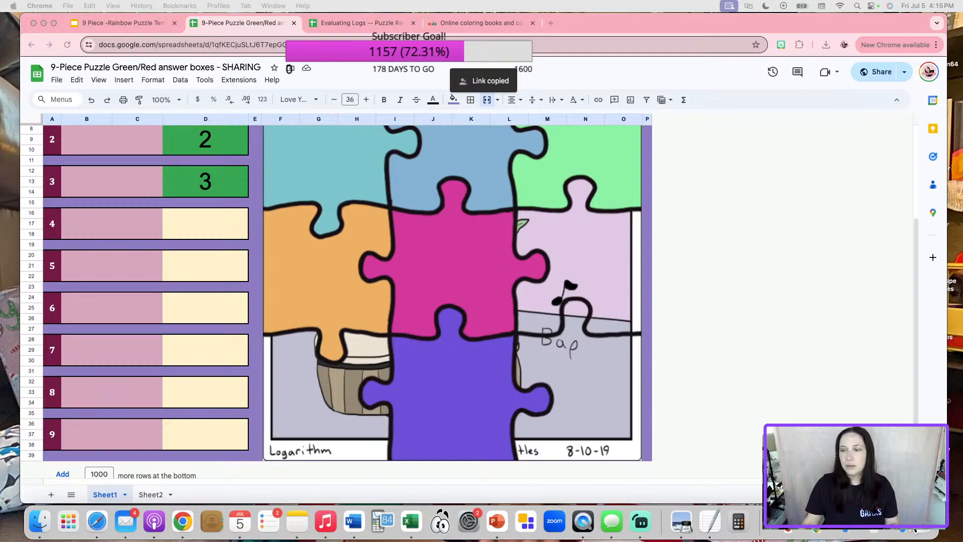
left_click(681, 521)
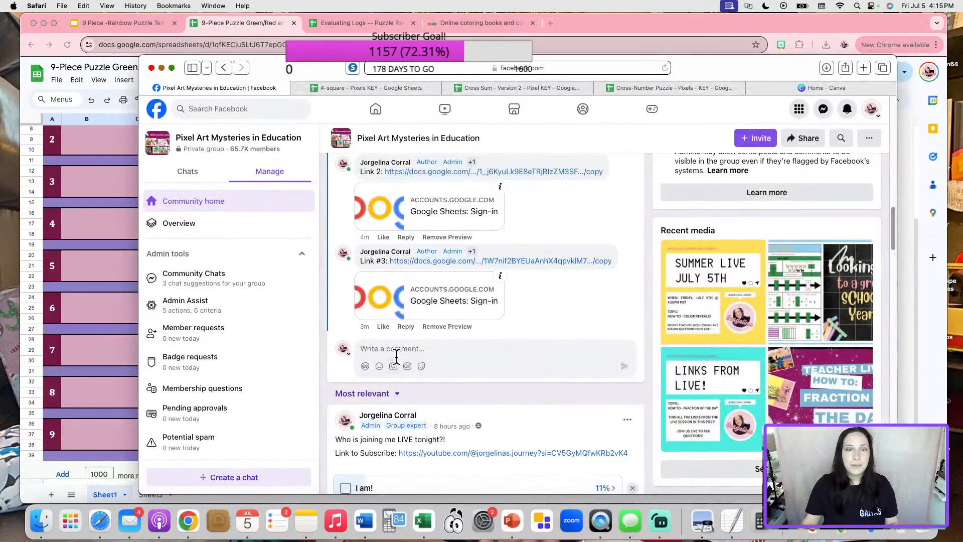
Post a 'Link #4 :' comment with the pasted spreadsheet link in the group thread.
left_click(398, 349)
type("Link #4 ")
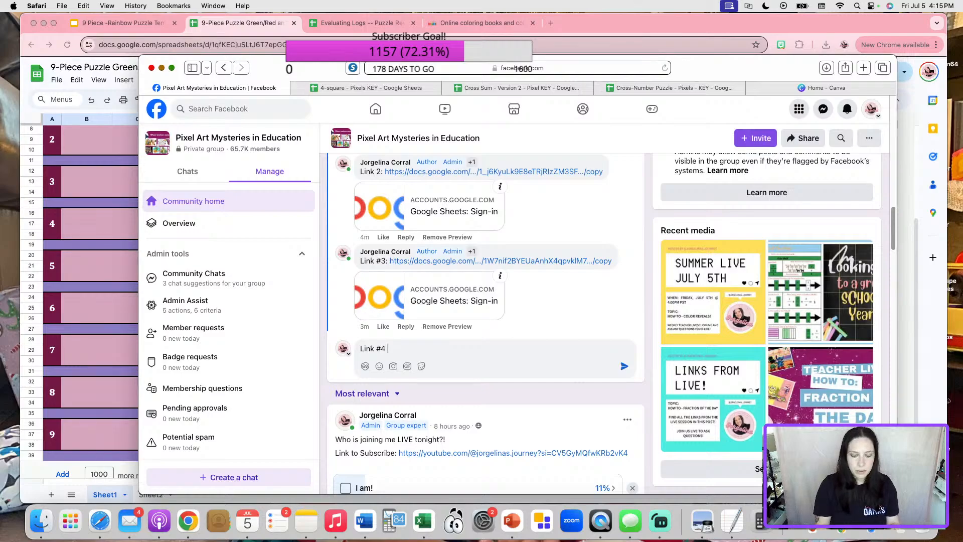
type(":")
key("super+v")
key("Return")
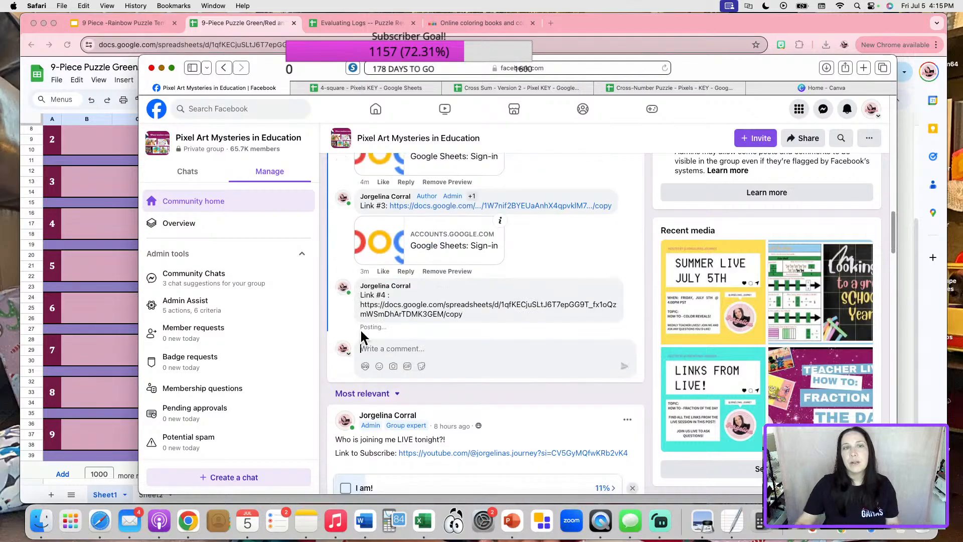
Make a copy named 'Coloring Sheet - Flower' and close the original puzzle spreadsheet.
left_click(161, 67)
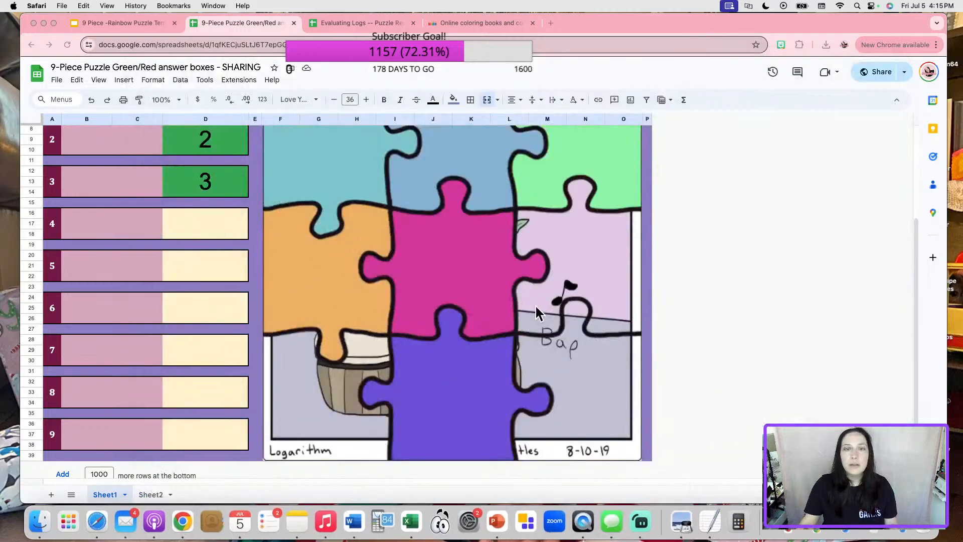
left_click(57, 80)
left_click(88, 144)
type("Coloring Sheet - Flower")
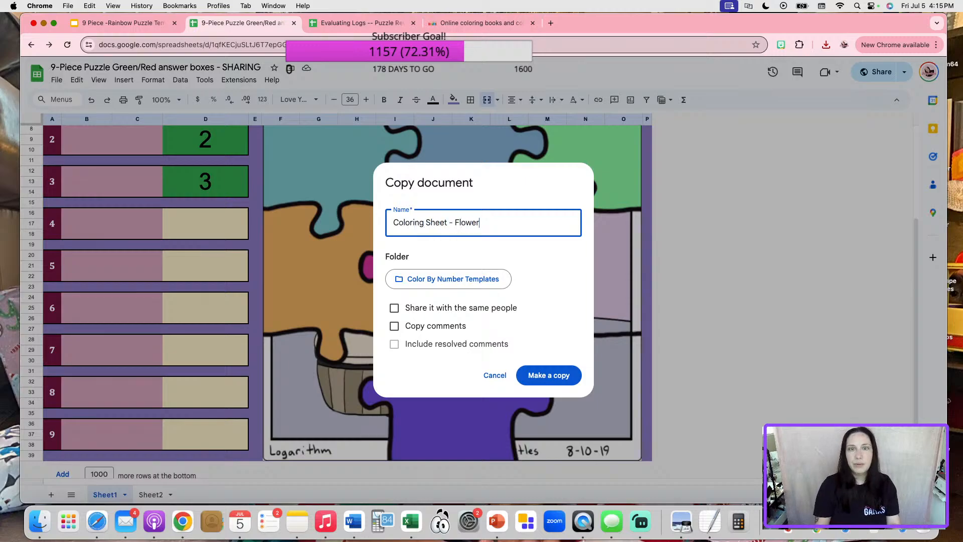
left_click(551, 377)
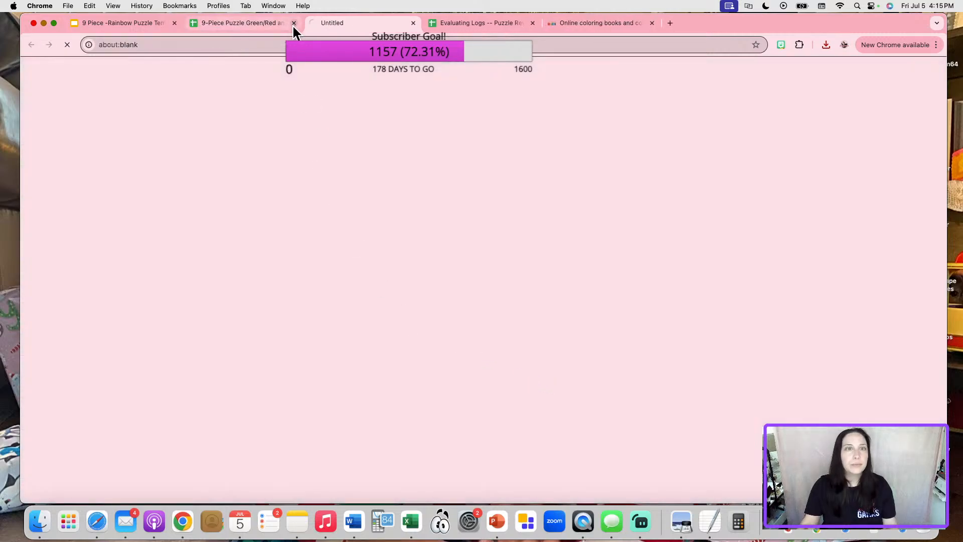
left_click(271, 30)
left_click(294, 23)
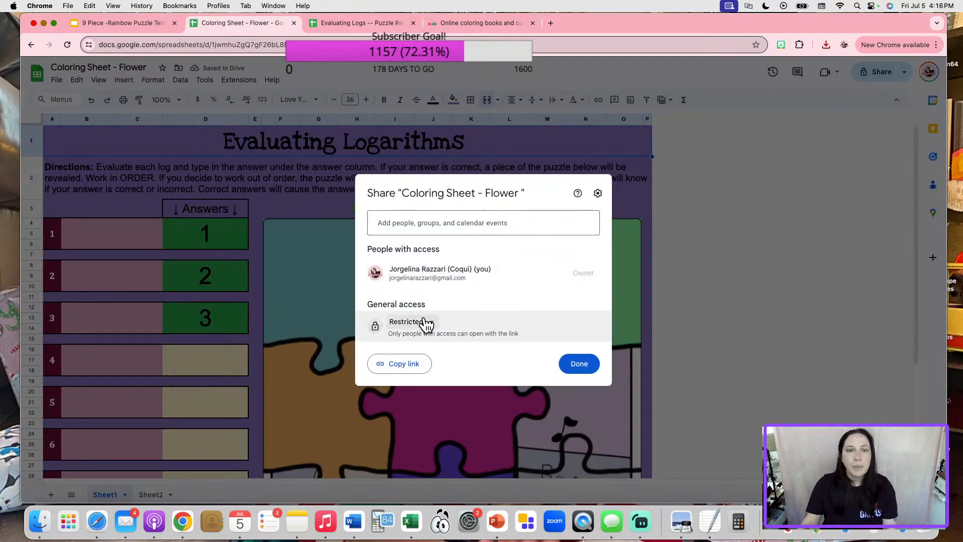
Share the copy so anyone with the link can view, then show Sheet2.
left_click(423, 322)
left_click(439, 370)
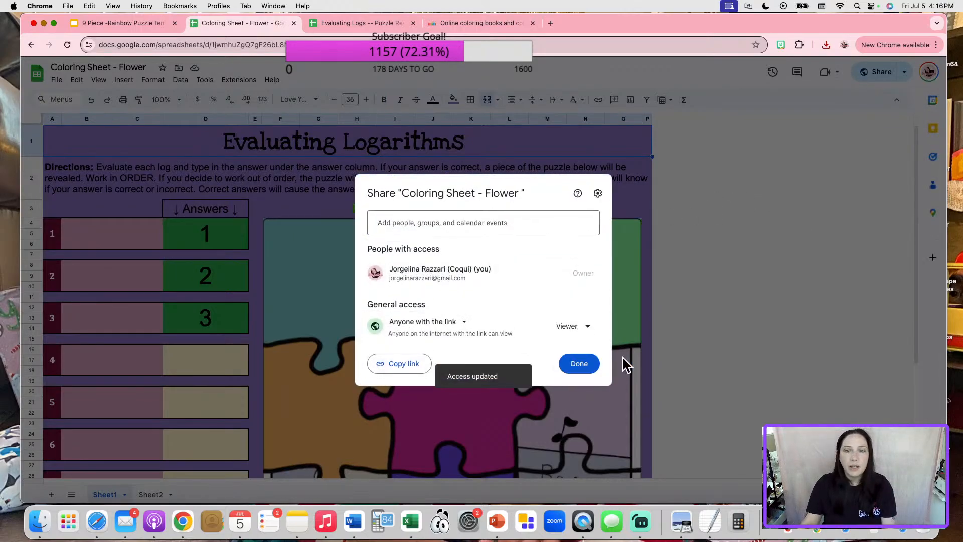
left_click(579, 364)
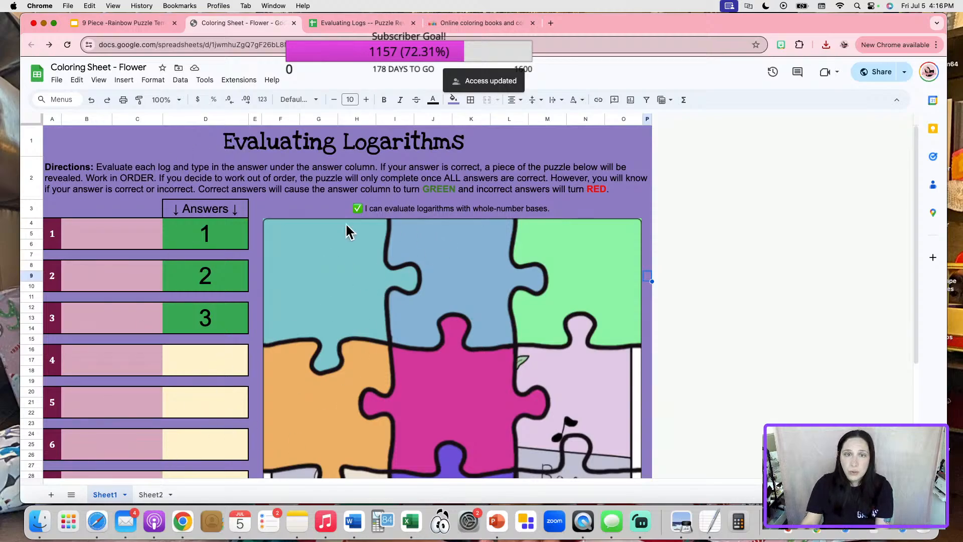
left_click(158, 490)
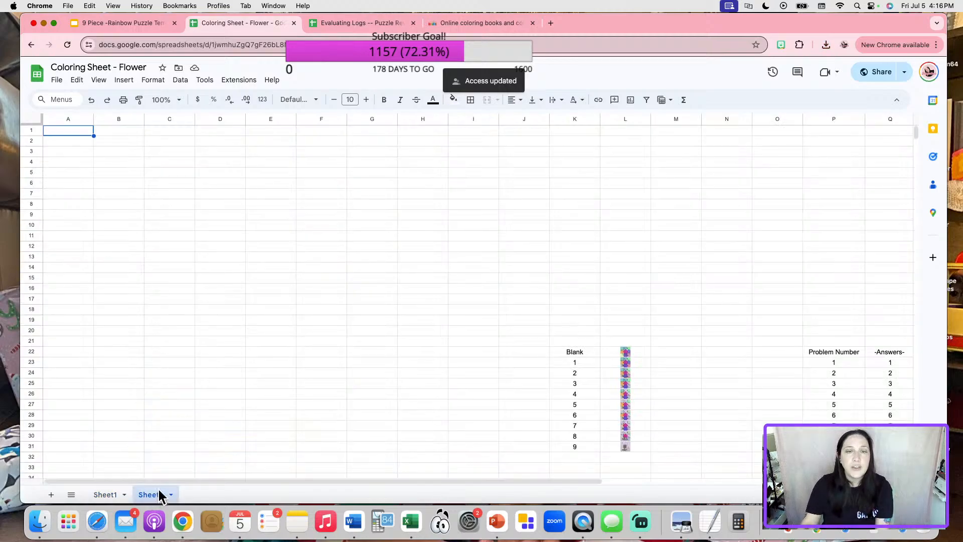
Delete the old picture from cell L22 on Sheet2.
left_click(609, 352)
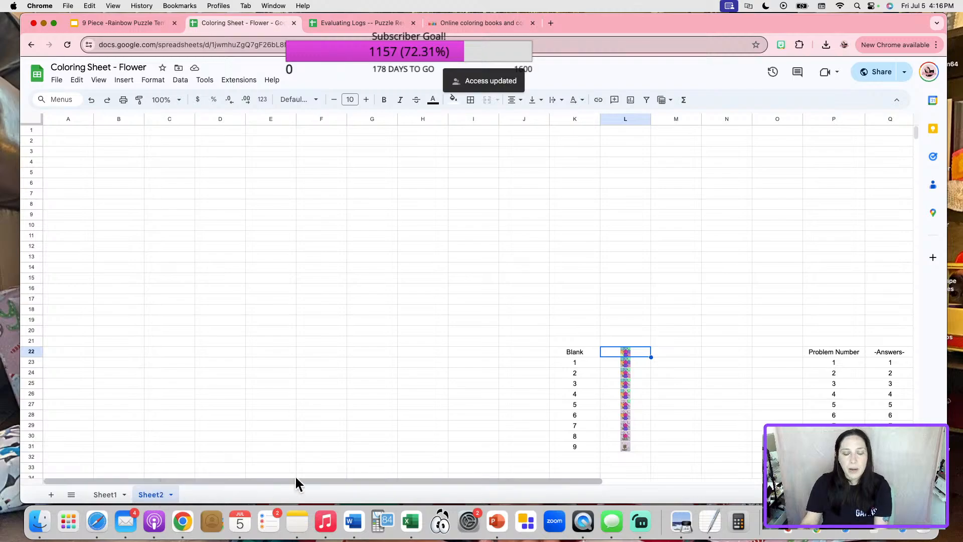
left_click_drag(371, 477, 420, 474)
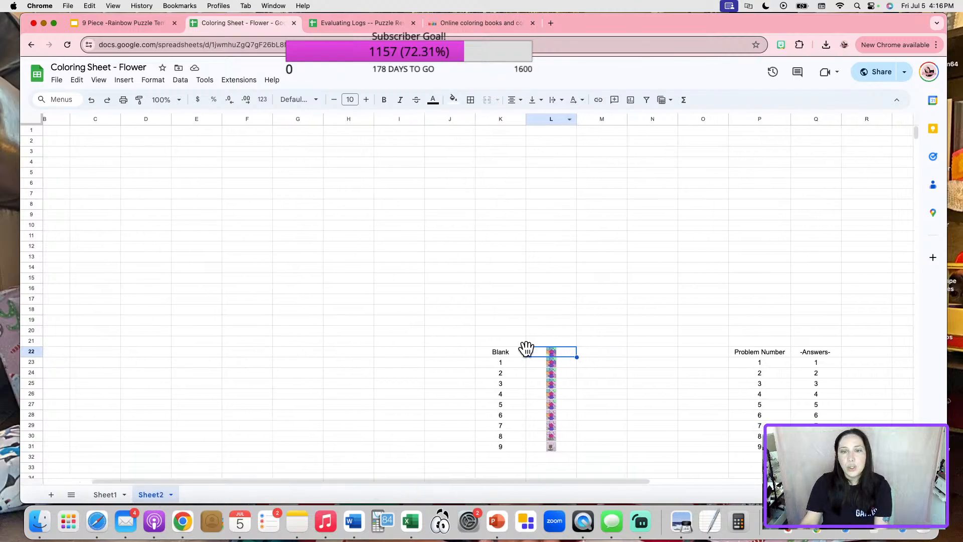
key("Delete")
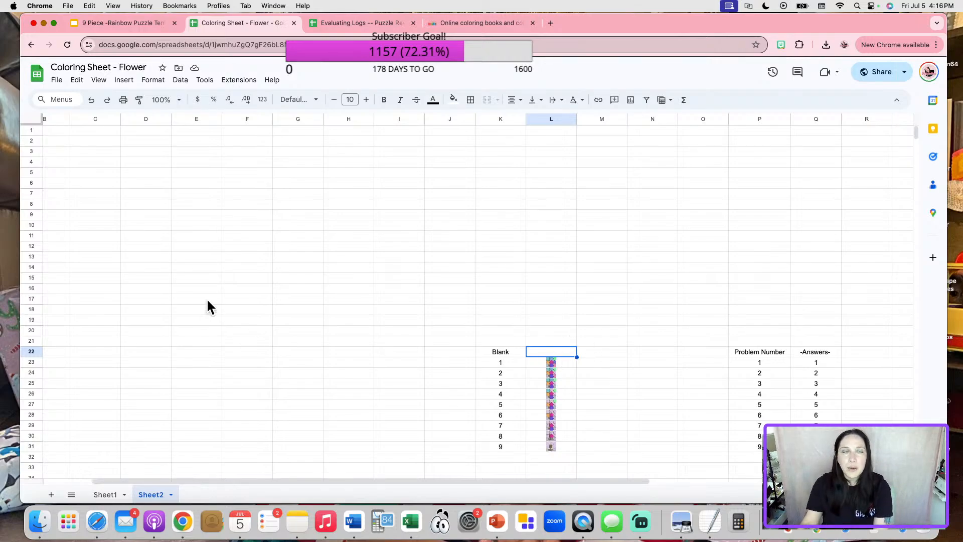
Insert drawing.png from Downloads as an in-cell image in L22.
left_click(122, 87)
mouse_move(146, 226)
left_click(301, 232)
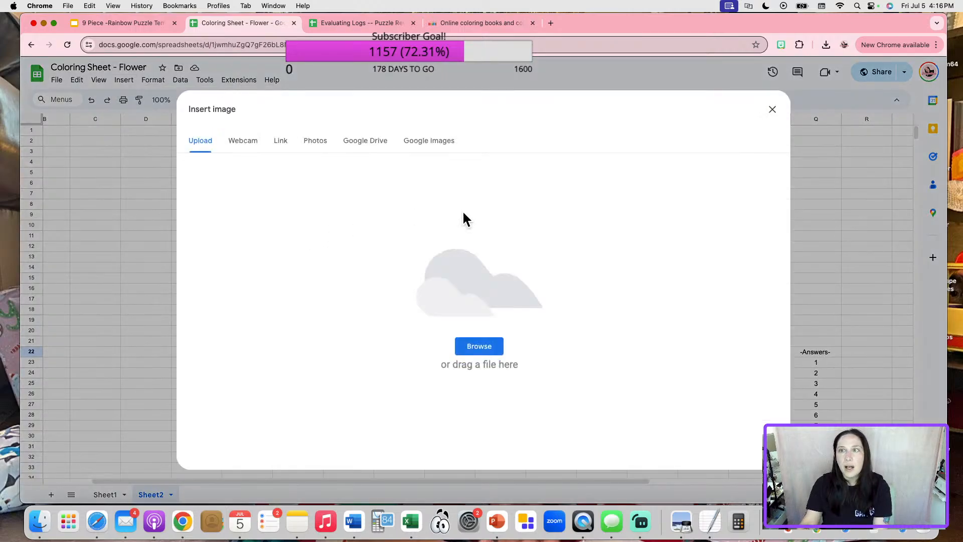
left_click(825, 45)
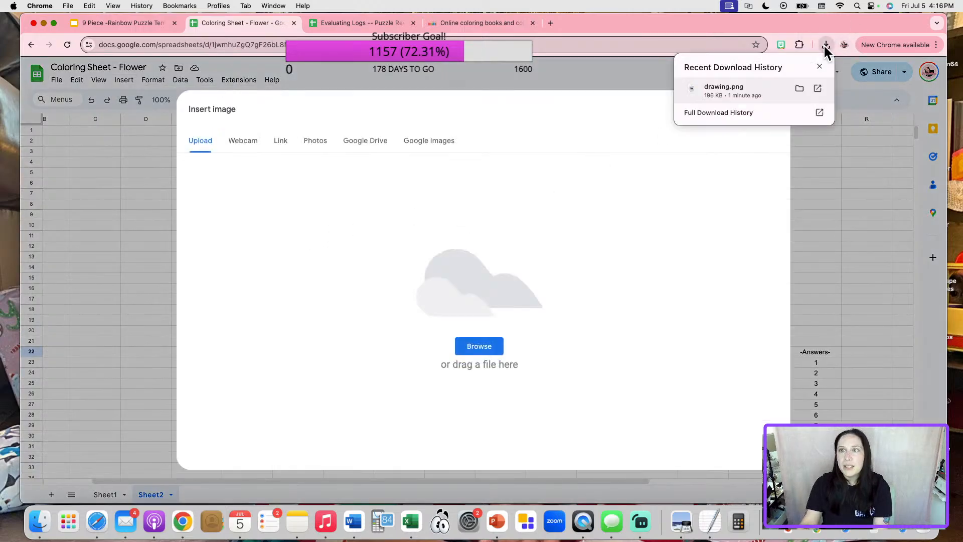
left_click_drag(733, 98, 522, 302)
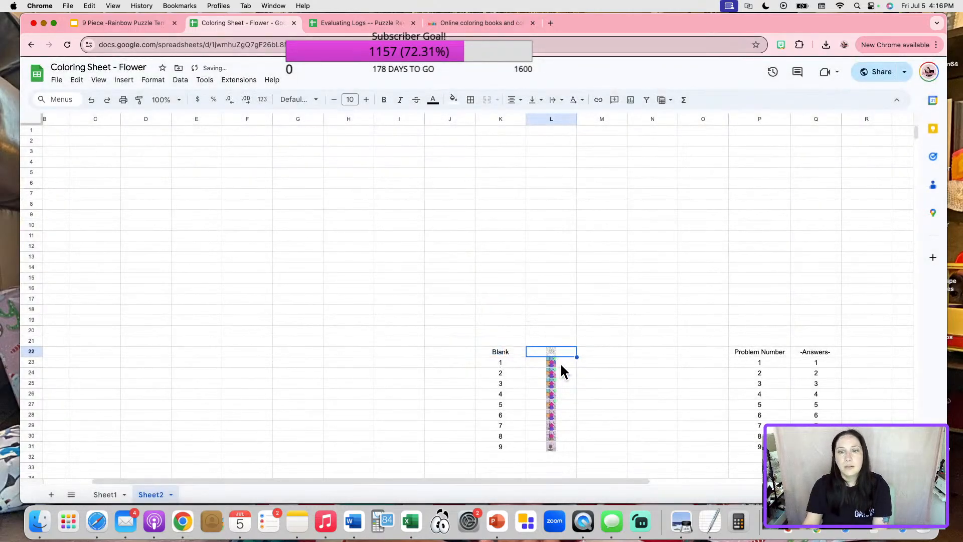
On Sheet1, clear the first three answers to reset the flower picture.
left_click(105, 495)
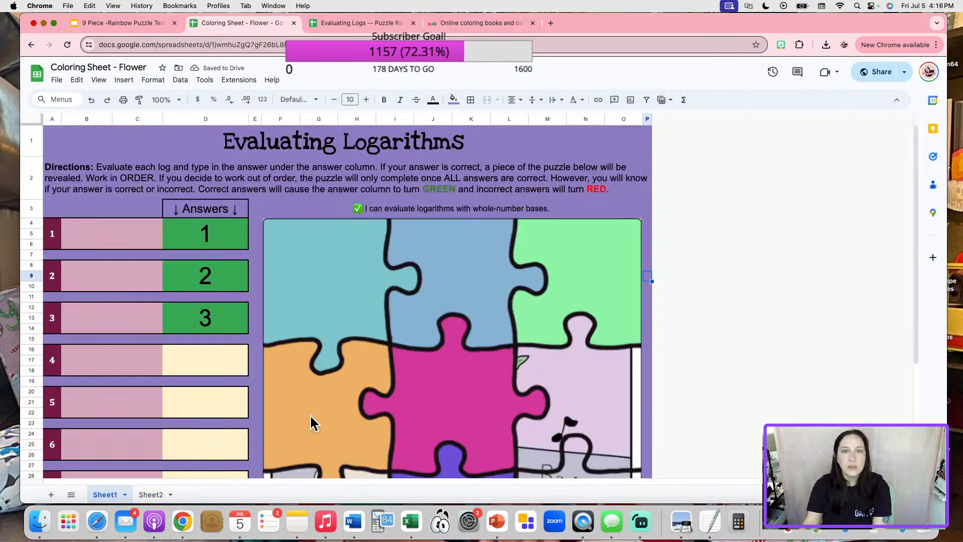
left_click(196, 236)
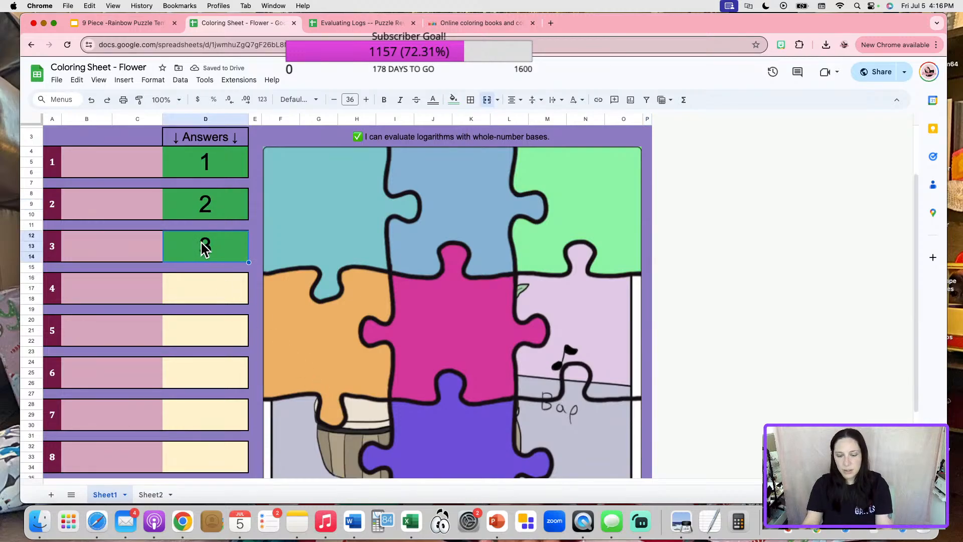
key("BackSpace")
left_click(221, 203)
key("BackSpace")
left_click(230, 153)
key("BackSpace")
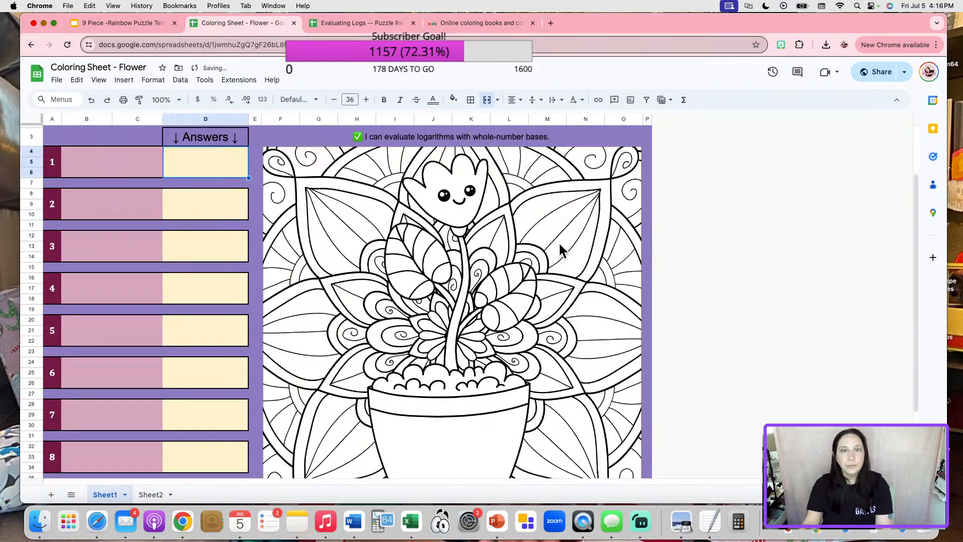
Check the reset worksheet, then return to the coloringonline.com flower mandala page.
scroll(645, 332, "down", 1)
scroll(645, 332, "up", 3)
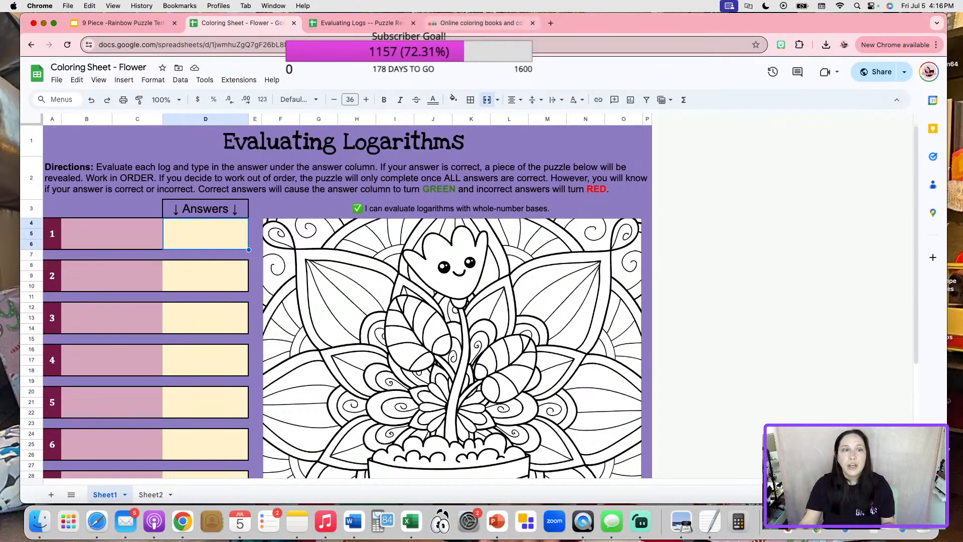
scroll(153, 329, "down", 2)
scroll(153, 329, "down", 4)
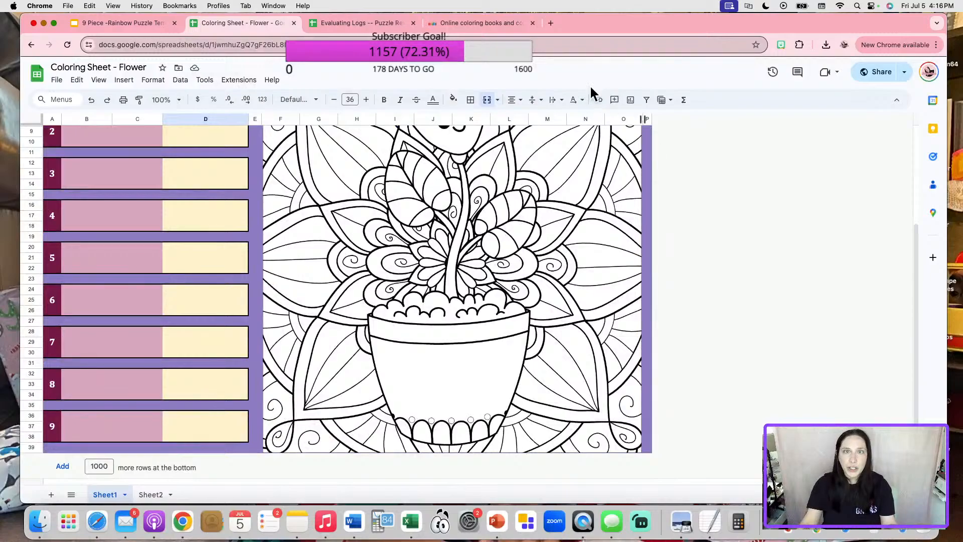
left_click(503, 26)
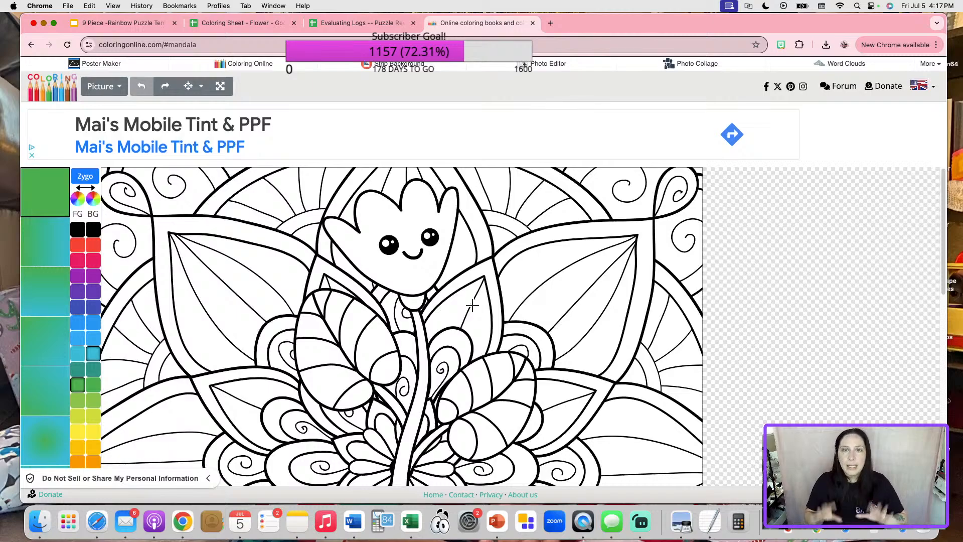
Fill the flower's stems, buds and right leaf with dark green.
scroll(471, 302, "down", 2)
left_click(76, 386)
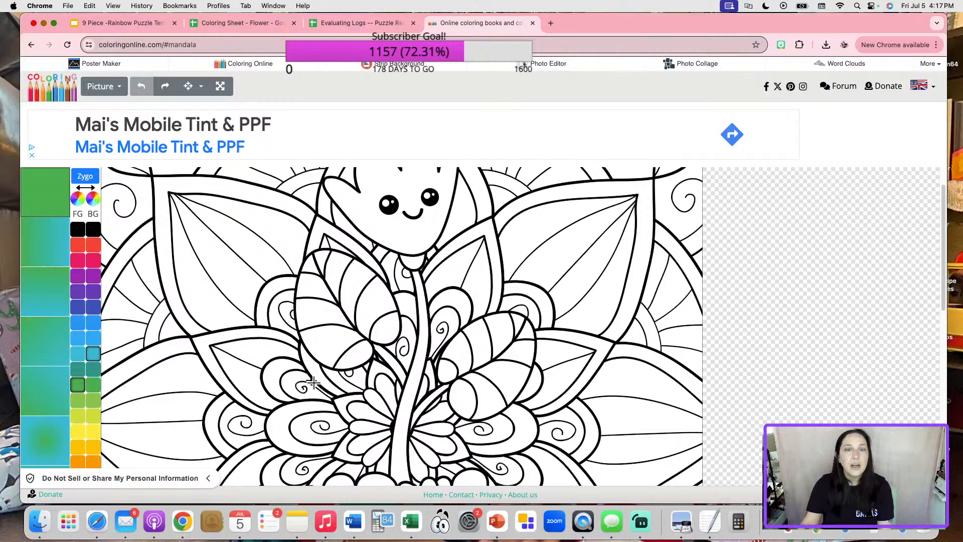
left_click(423, 341)
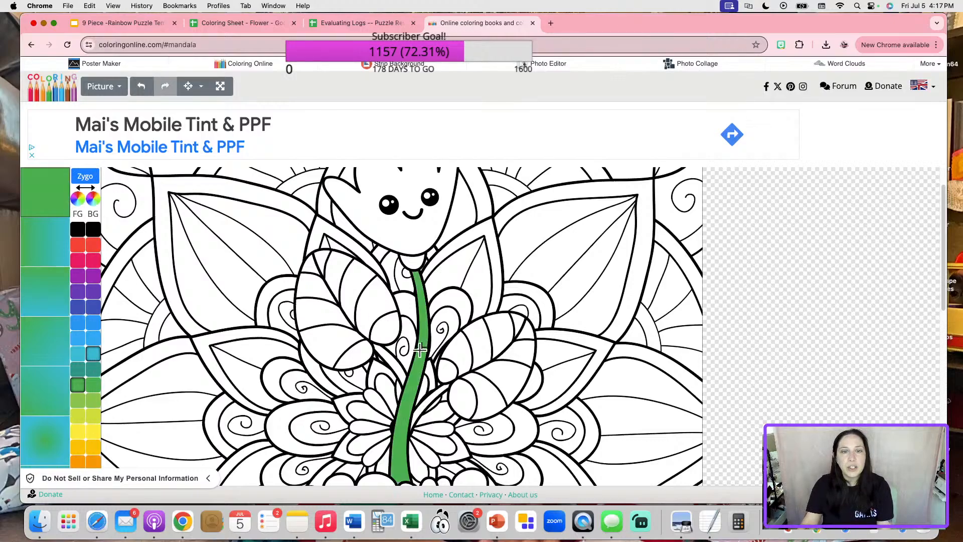
left_click(399, 363)
left_click(437, 392)
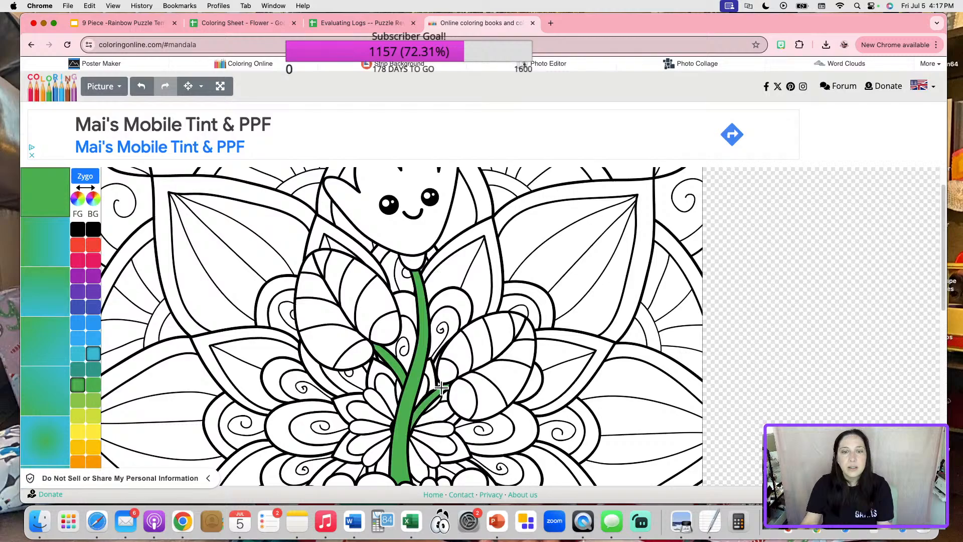
left_click(448, 369)
left_click(460, 357)
left_click(468, 347)
left_click(484, 337)
left_click(500, 329)
left_click(519, 321)
left_click(525, 328)
left_click(519, 352)
left_click(494, 385)
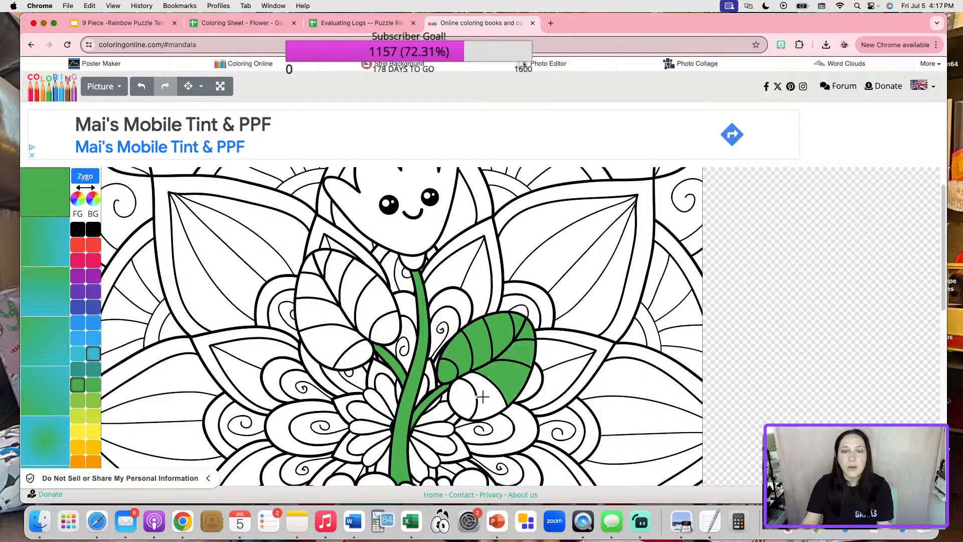
left_click(483, 396)
left_click(460, 397)
Fill every segment of the left leaf dark green.
left_click(387, 328)
left_click(370, 297)
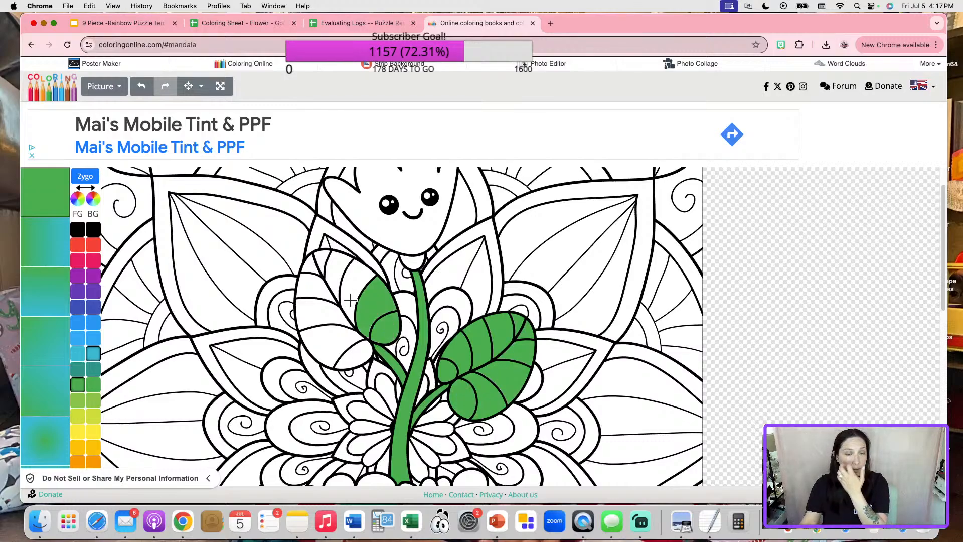
left_click(347, 295)
left_click(337, 272)
left_click(316, 262)
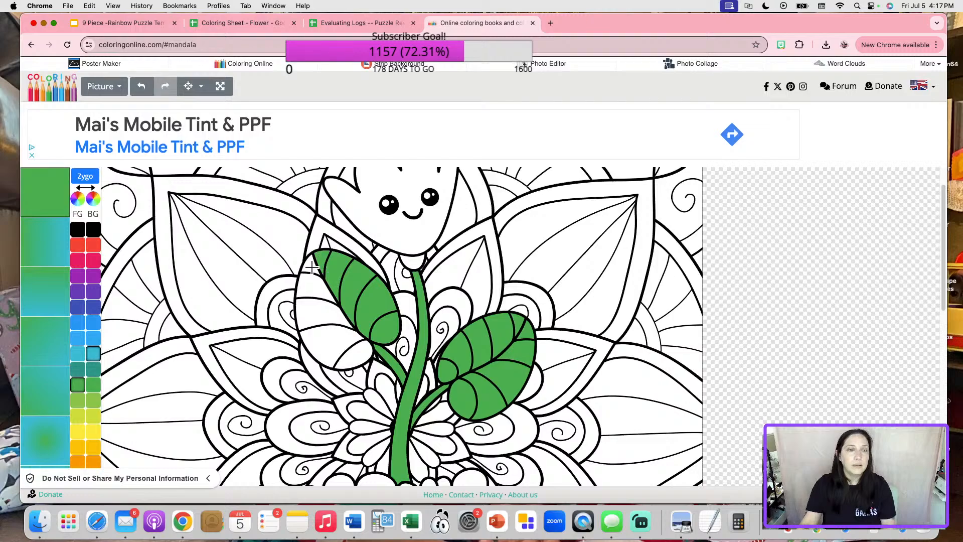
left_click(311, 293)
left_click(312, 312)
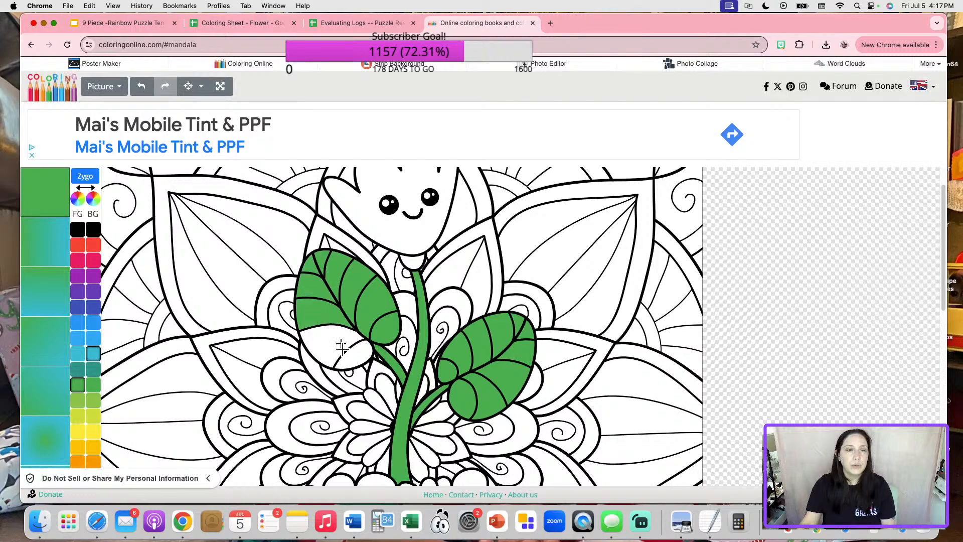
left_click(343, 351)
left_click(362, 353)
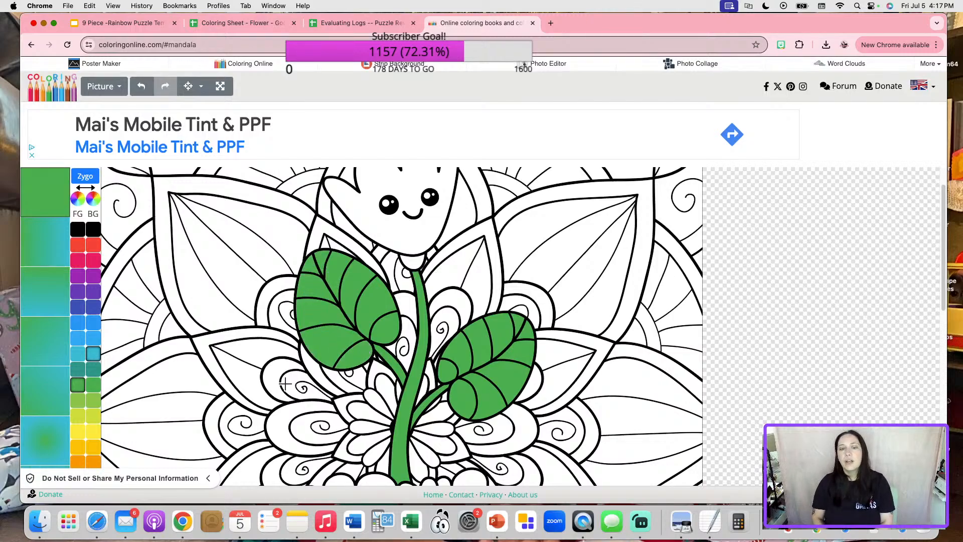
Fill the soil in the pot brown.
scroll(426, 321, "down", 3)
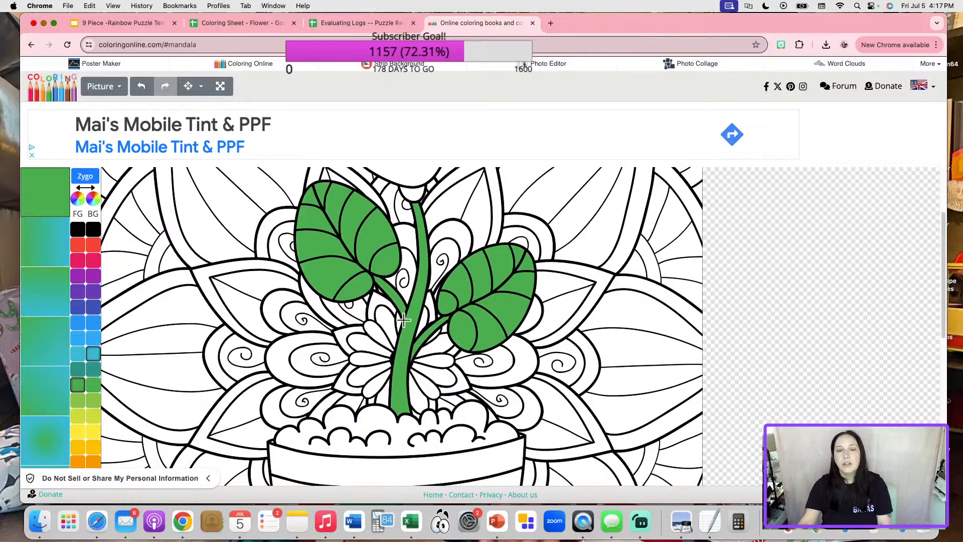
scroll(418, 275, "up", 2)
scroll(419, 275, "up", 2)
scroll(381, 361, "down", 4)
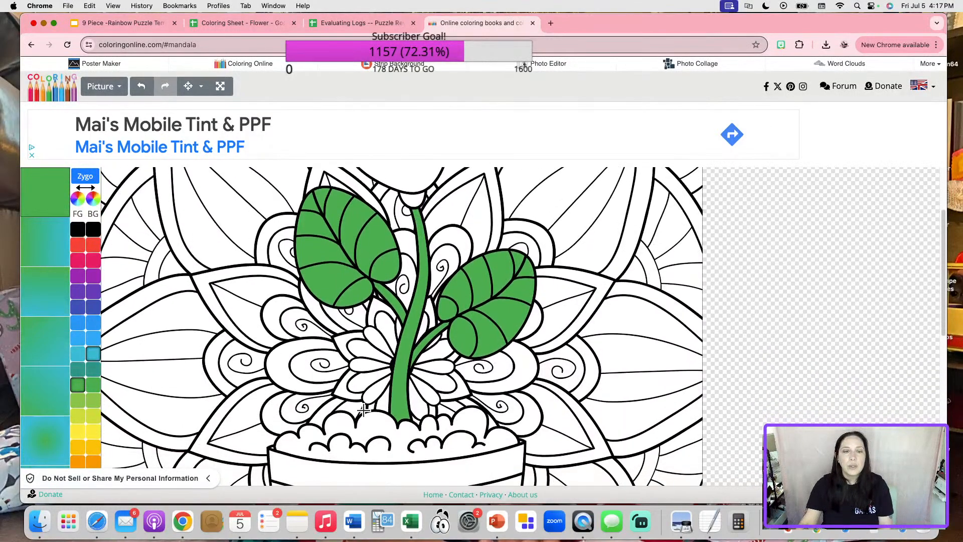
scroll(399, 373, "up", 5)
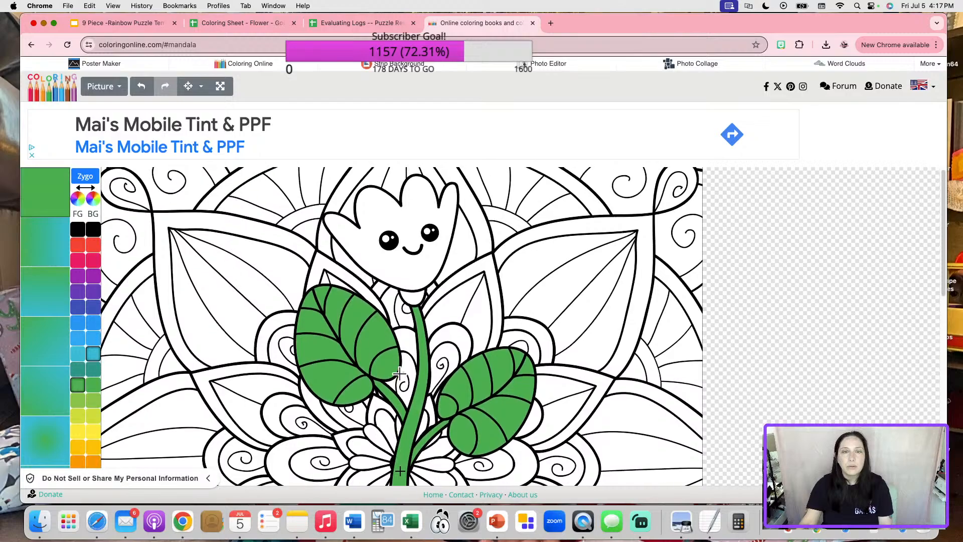
scroll(150, 351, "down", 1)
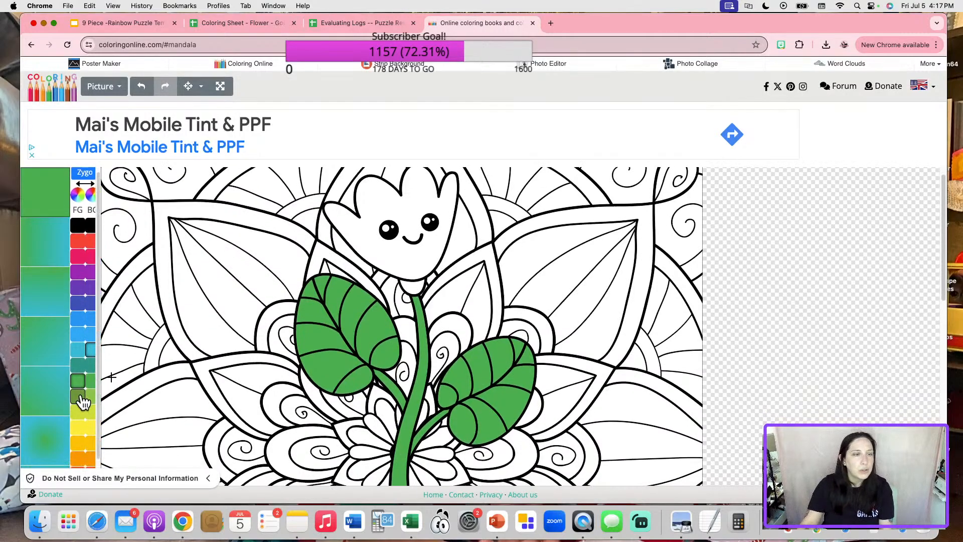
scroll(83, 399, "down", 2)
left_click(79, 461)
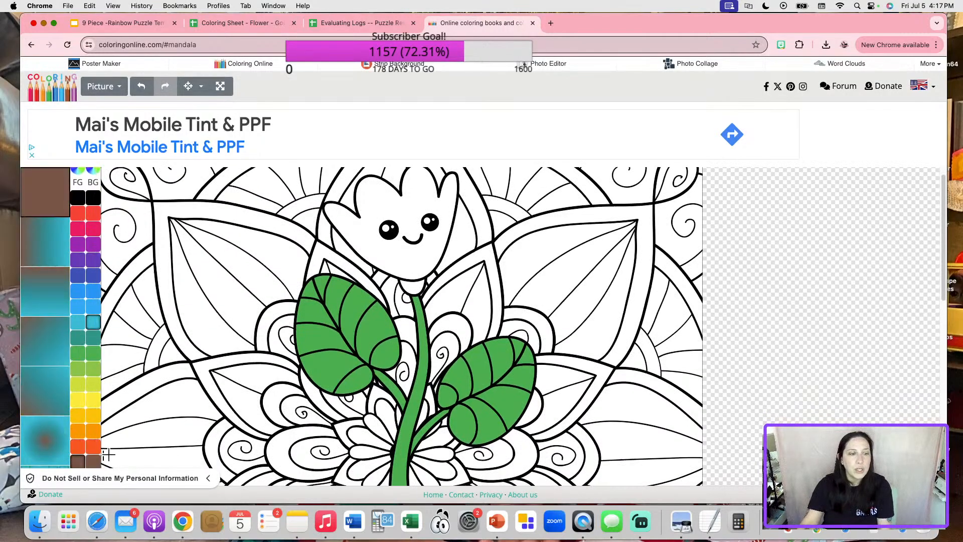
scroll(371, 412, "down", 6)
left_click(374, 375)
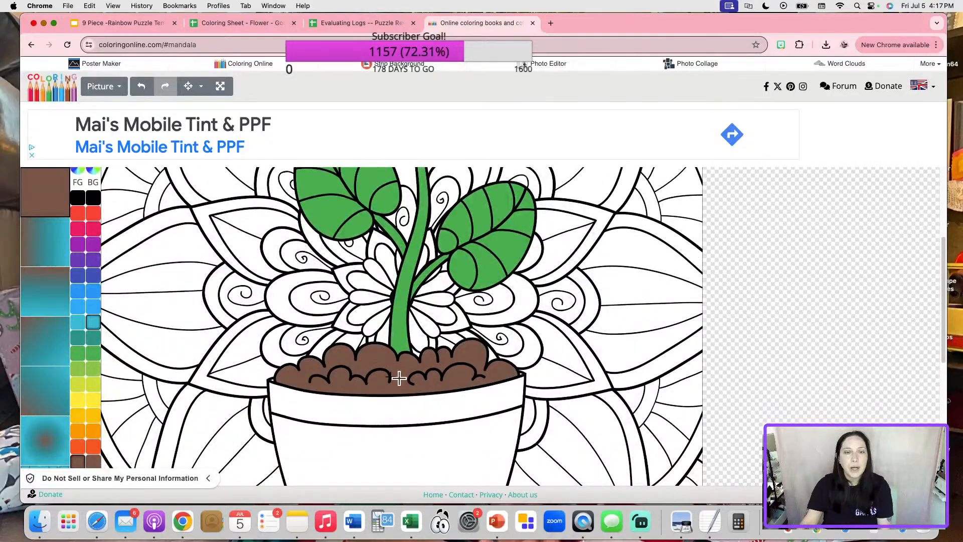
scroll(428, 386, "up", 6)
scroll(210, 456, "down", 5)
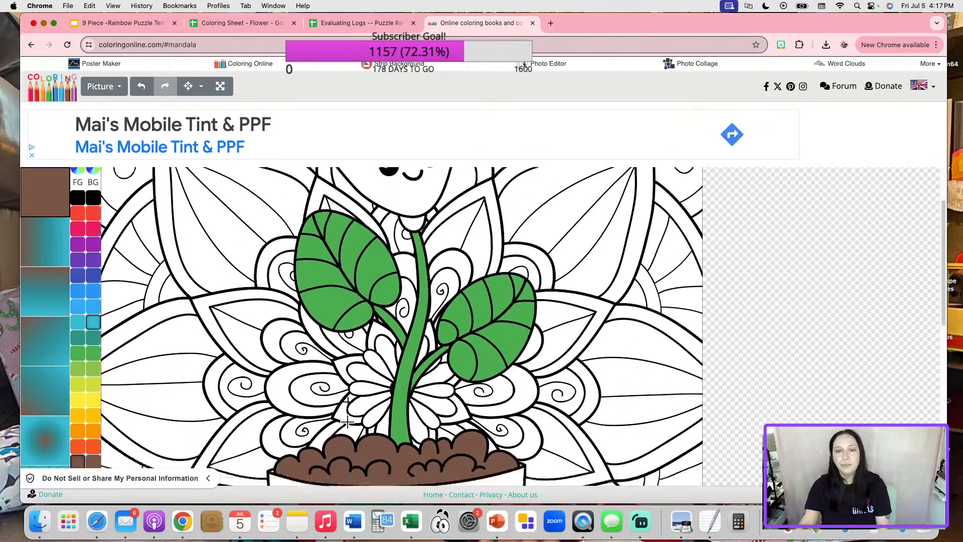
scroll(326, 346, "up", 5)
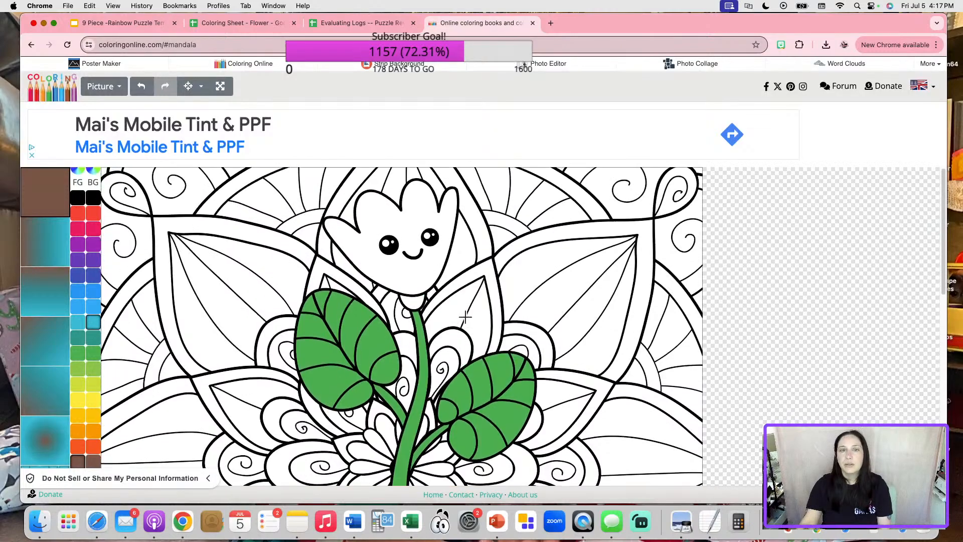
Save the coloured picture as drawing (1).png and return to the Flower spreadsheet.
left_click(114, 89)
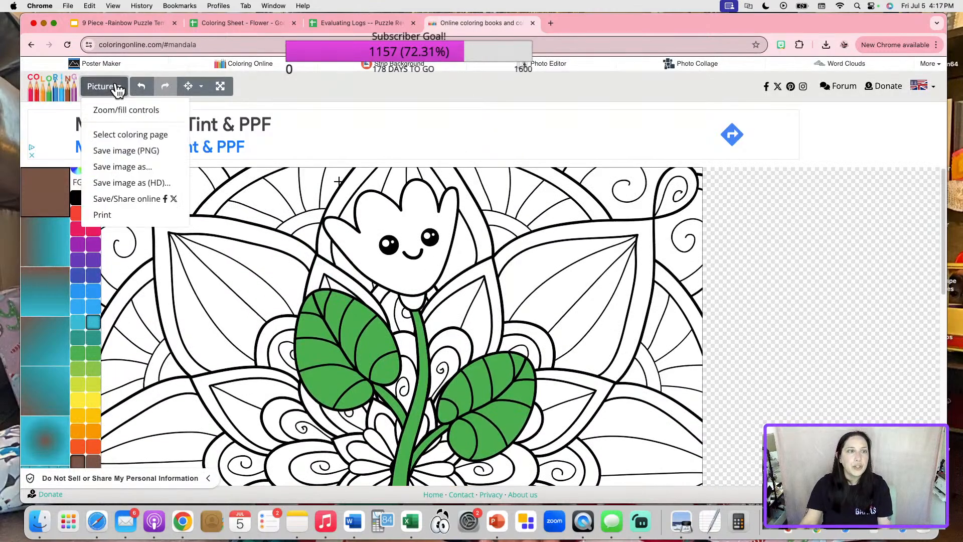
left_click(129, 152)
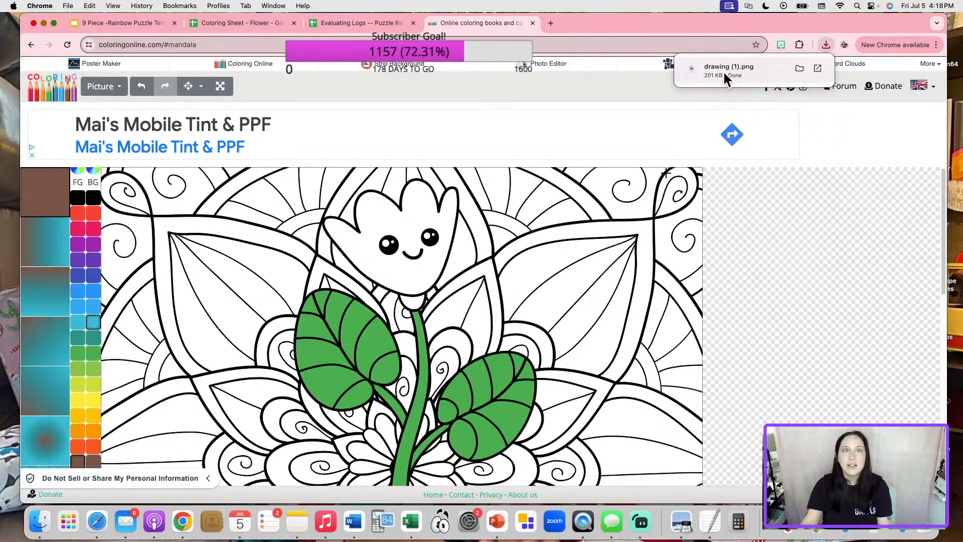
left_click(210, 26)
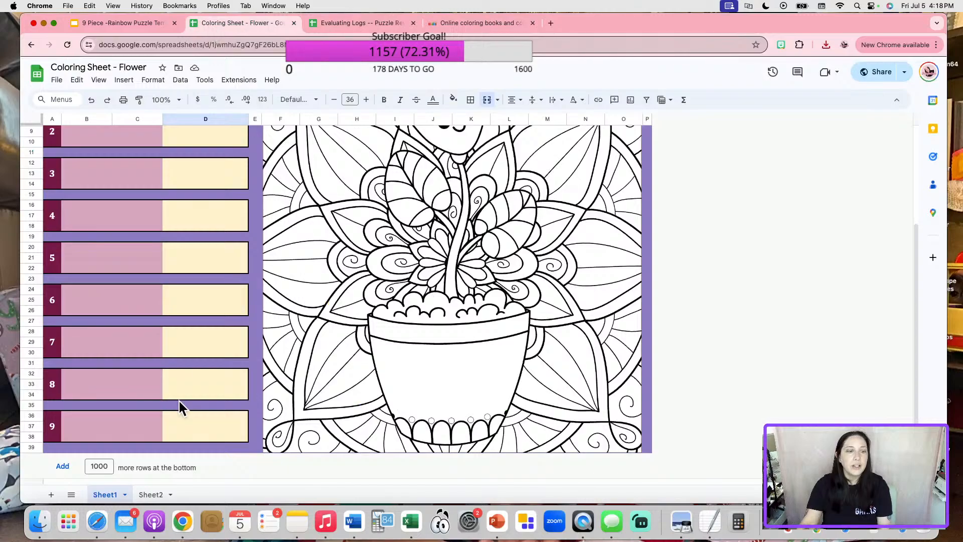
Replace Sheet2's L23 image with drawing (1).png as an in-cell image, then return to Sheet1.
left_click(150, 494)
left_click(535, 362)
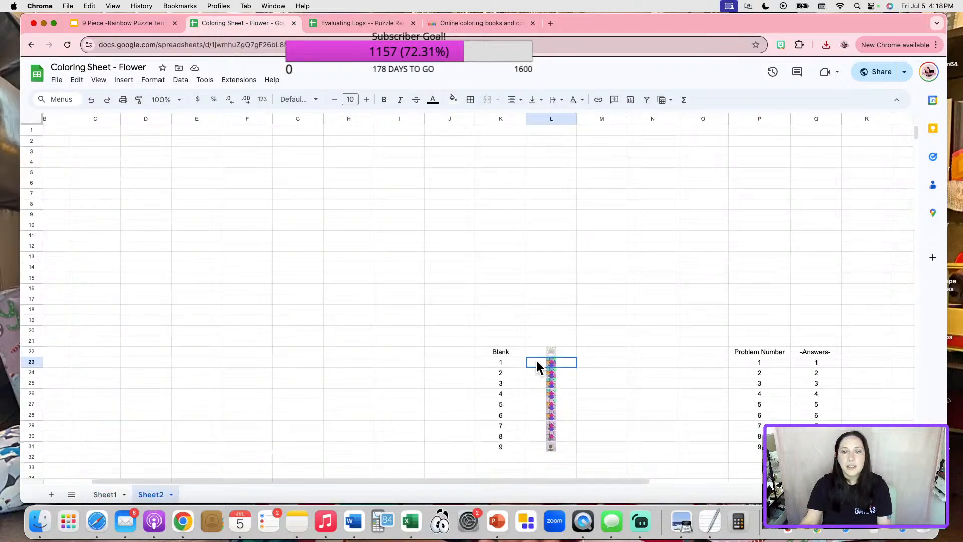
key("Delete")
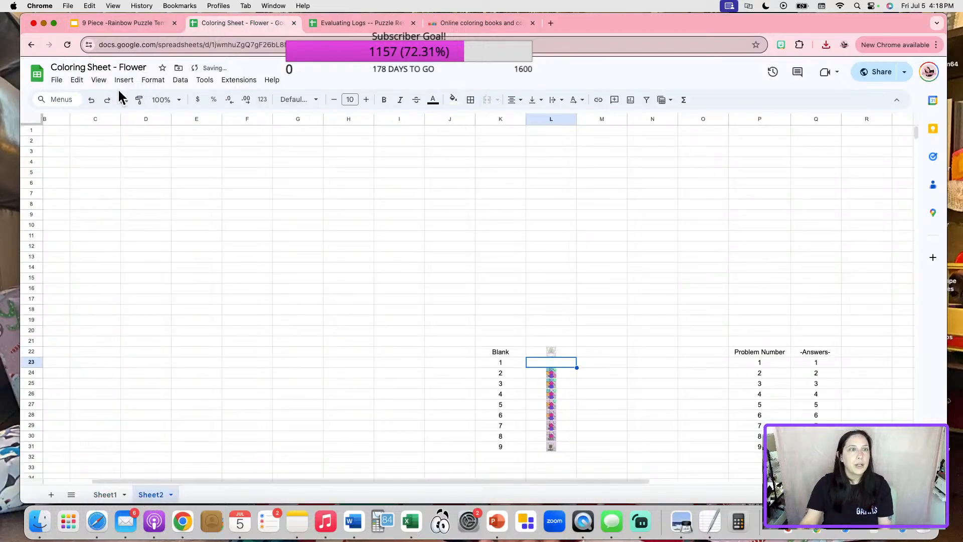
left_click(123, 80)
mouse_move(155, 227)
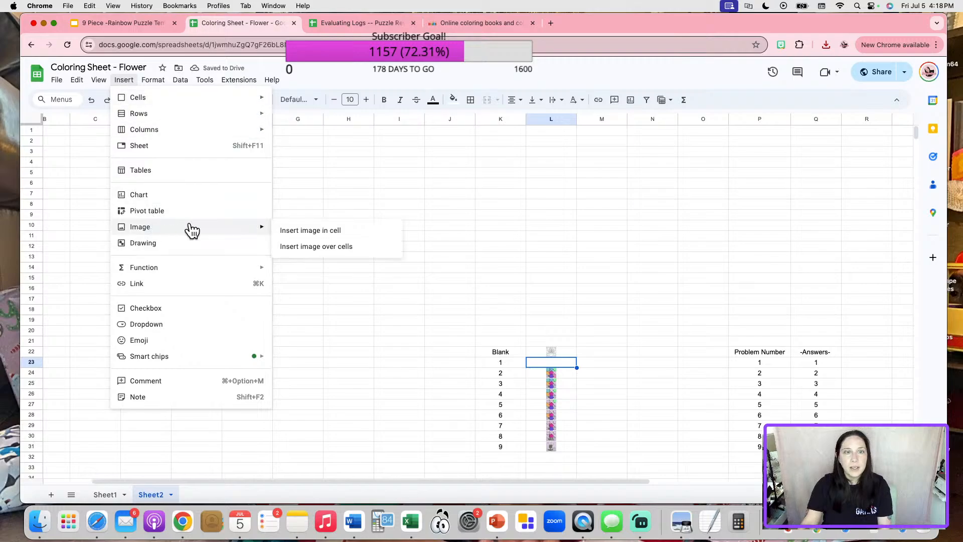
left_click(302, 232)
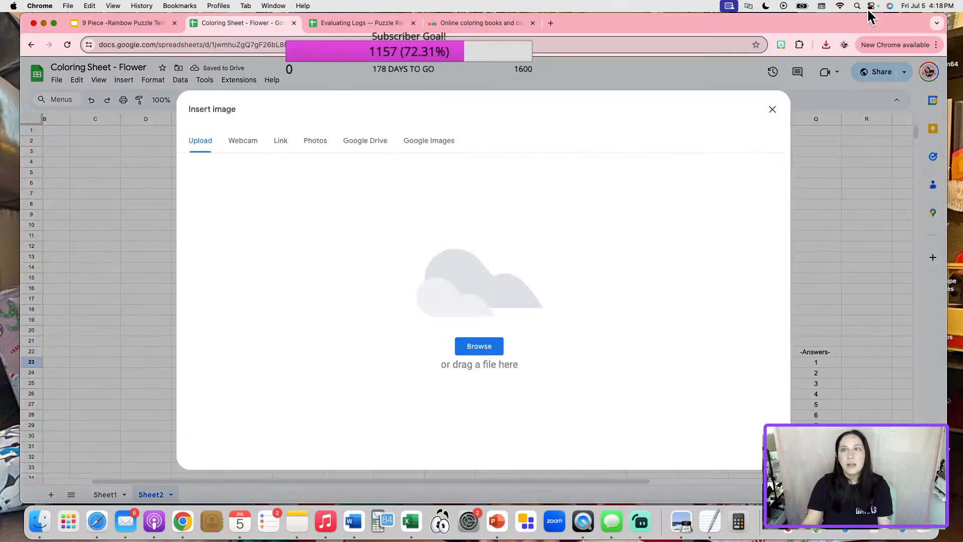
left_click(826, 45)
left_click_drag(748, 95, 494, 264)
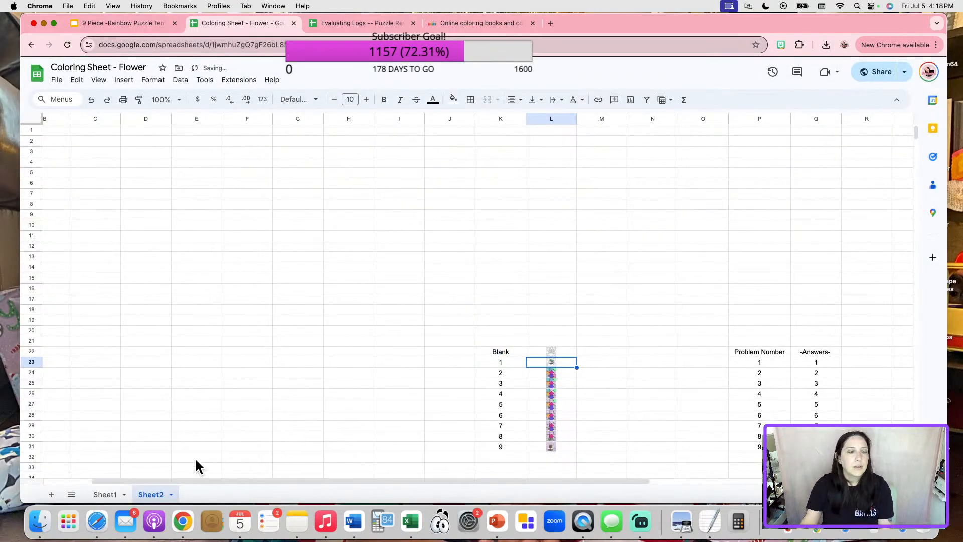
left_click(103, 495)
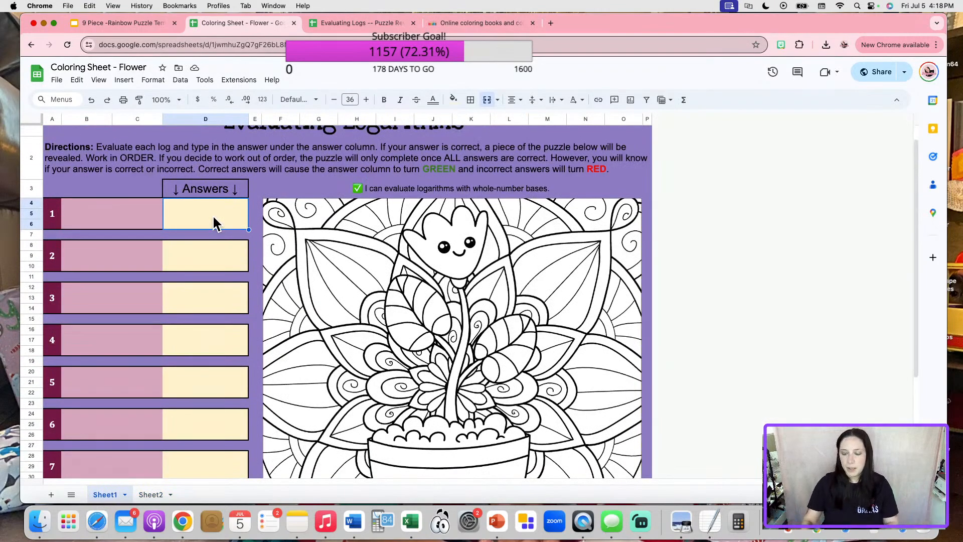
Enter 1 as the first answer in D4, turning it green and revealing the coloured flower.
type("1")
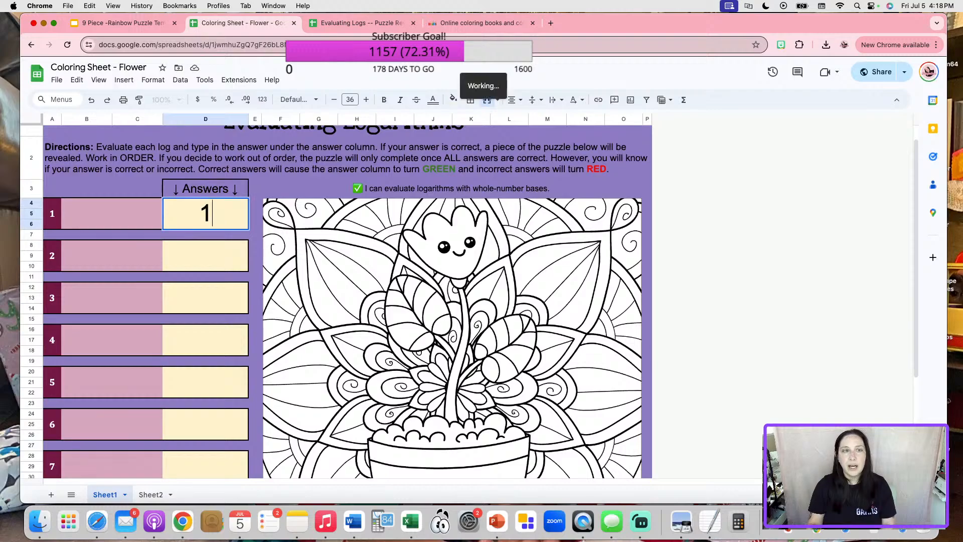
left_click(187, 302)
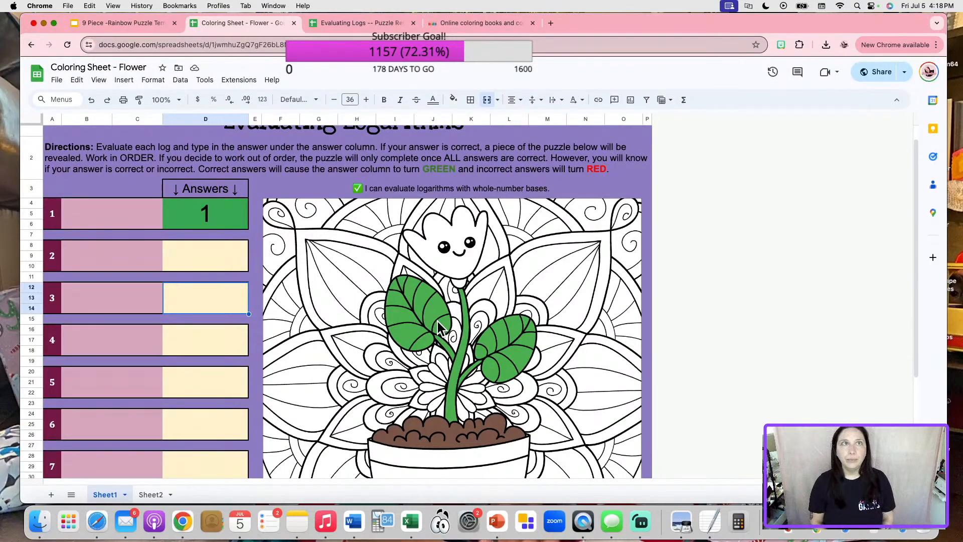
left_click(492, 19)
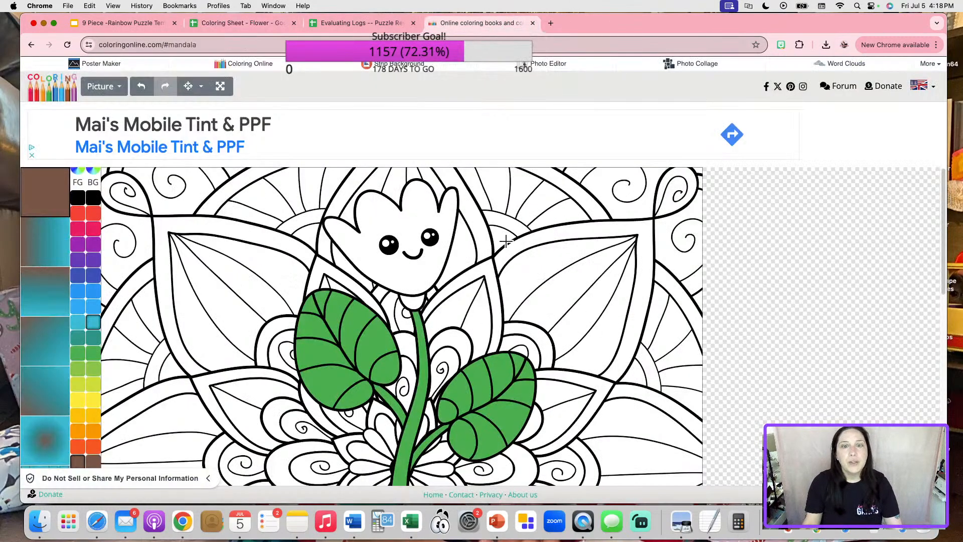
Fill all the small petals on both sides of the stem pink.
scroll(291, 258, "down", 3)
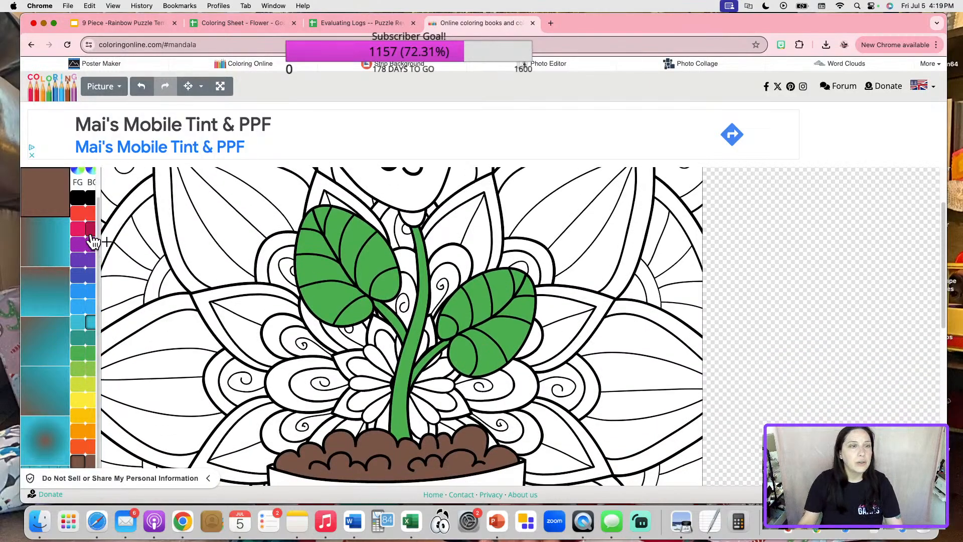
left_click(78, 229)
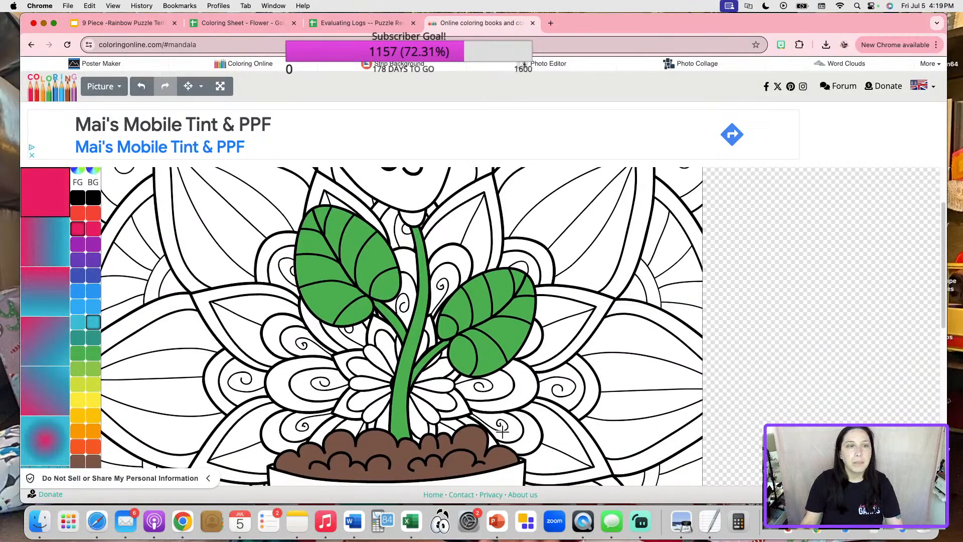
left_click(386, 340)
left_click(372, 355)
left_click(360, 367)
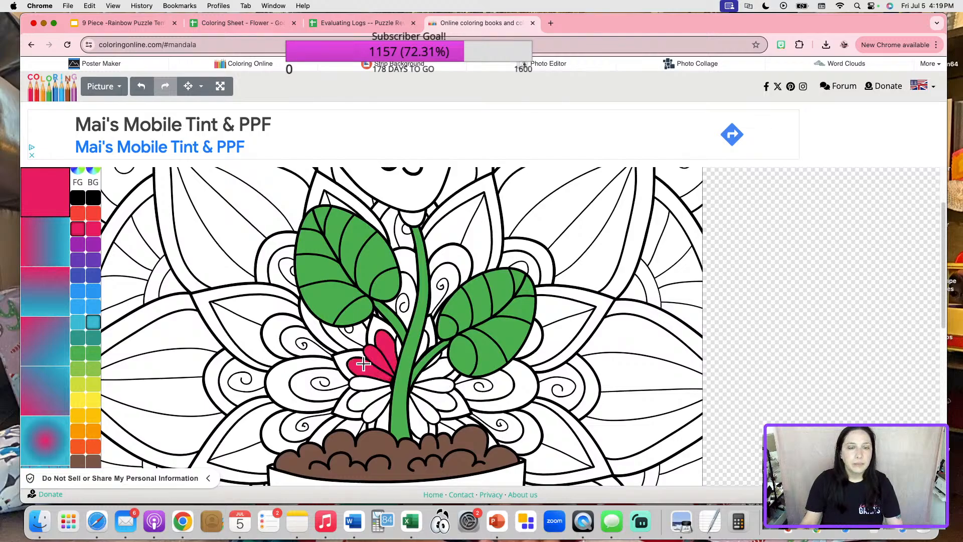
left_click(368, 382)
left_click(357, 396)
left_click(370, 407)
left_click(383, 417)
left_click(416, 417)
left_click(425, 407)
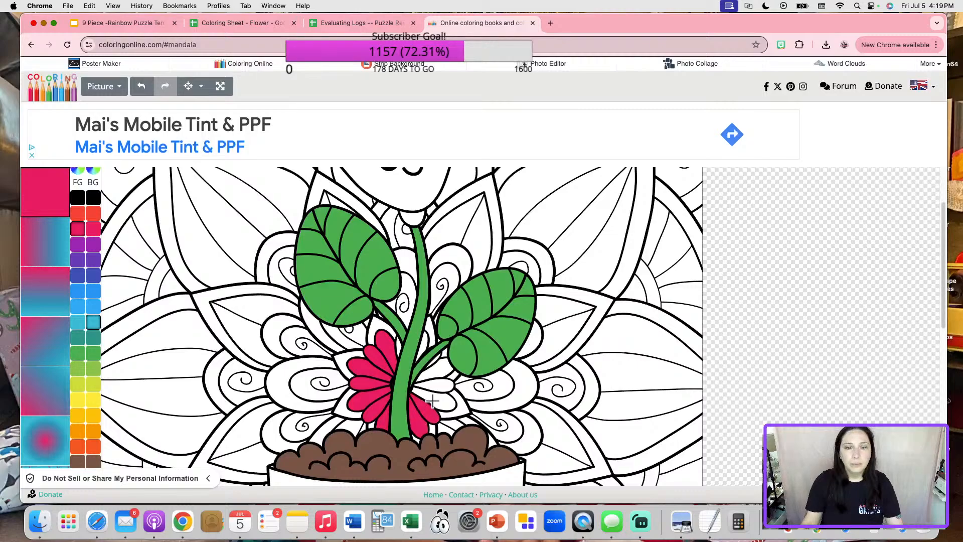
left_click(435, 396)
left_click(438, 382)
left_click(439, 364)
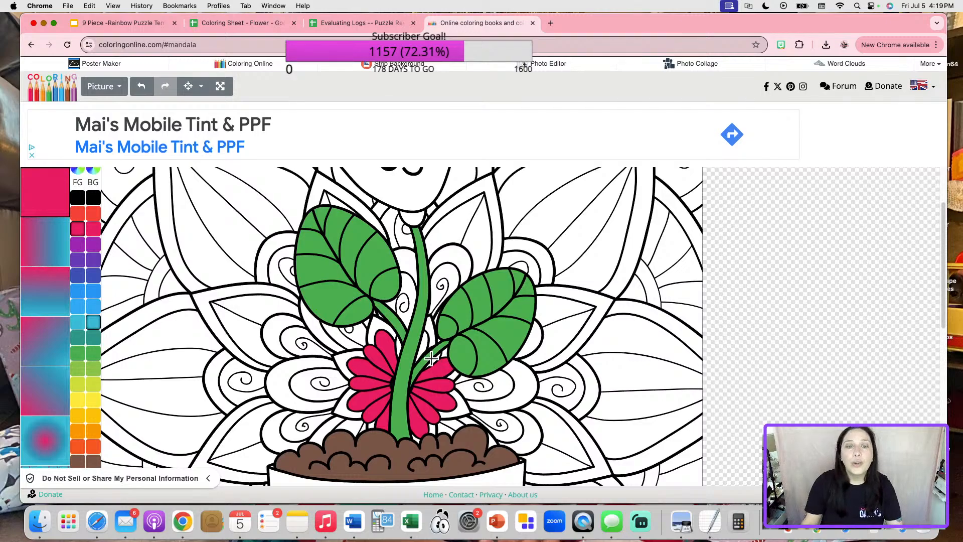
left_click(421, 346)
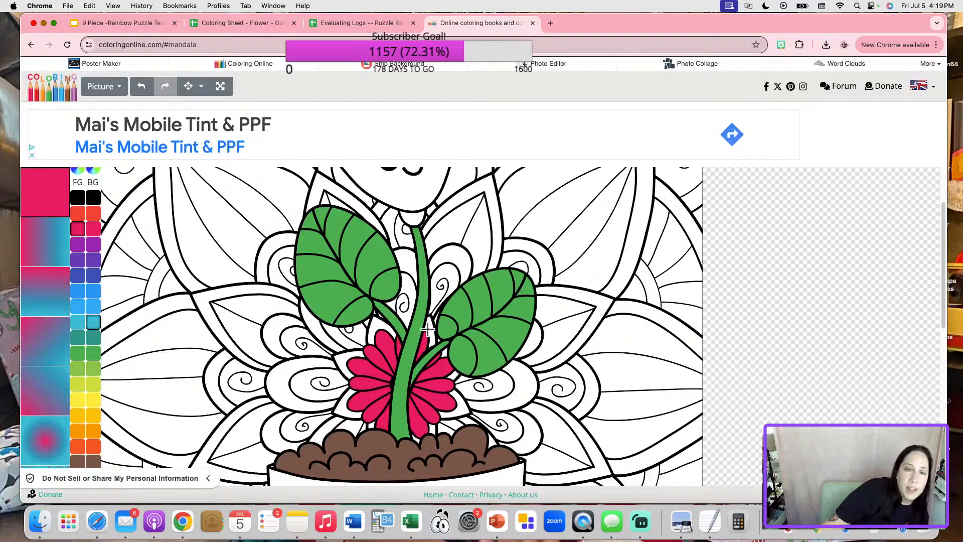
Select the coloring site's full page address to copy it.
scroll(238, 315, "up", 3)
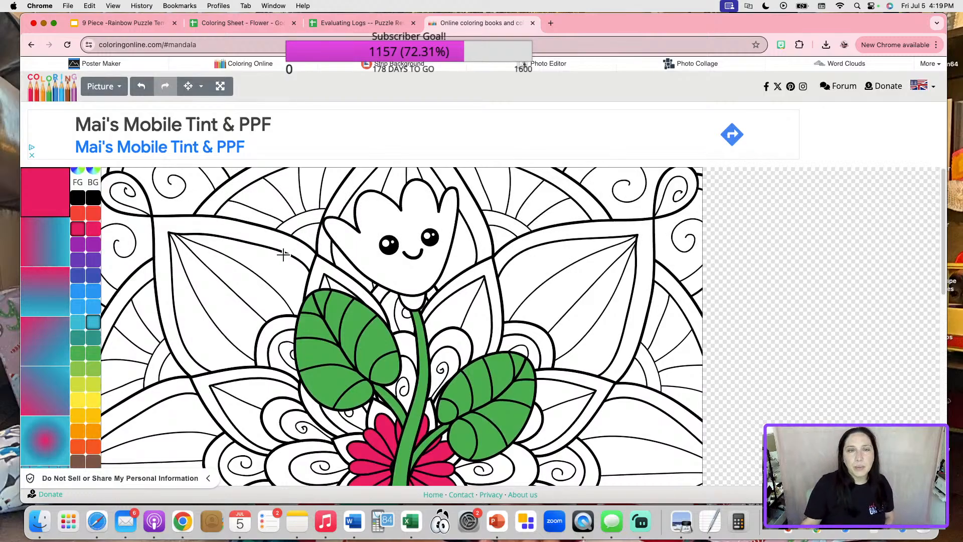
scroll(155, 228, "down", 1)
scroll(155, 228, "down", 10)
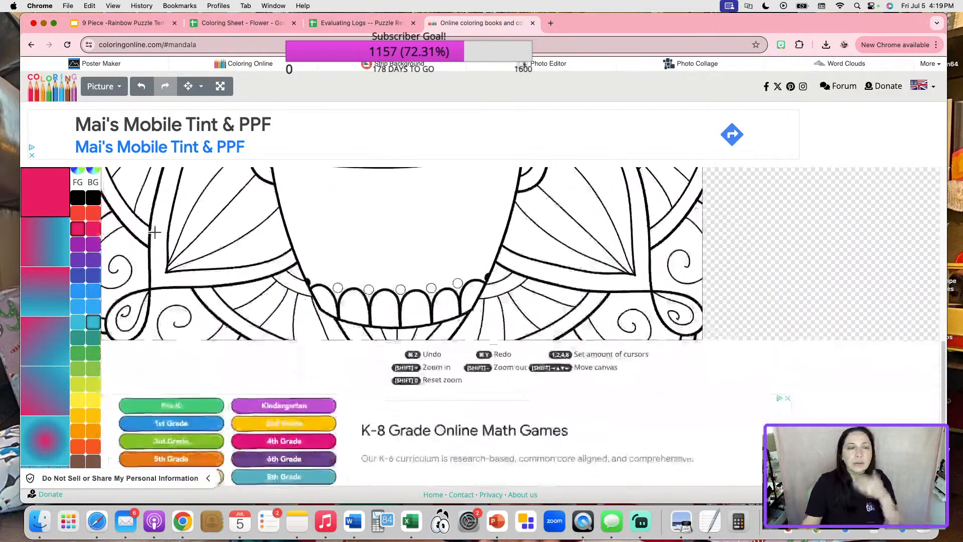
scroll(554, 285, "up", 10)
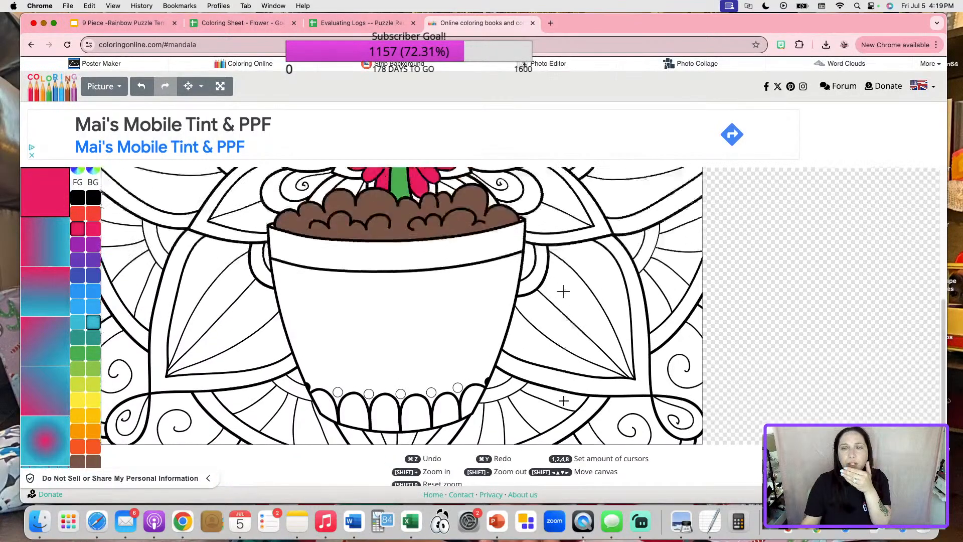
scroll(563, 292, "up", 5)
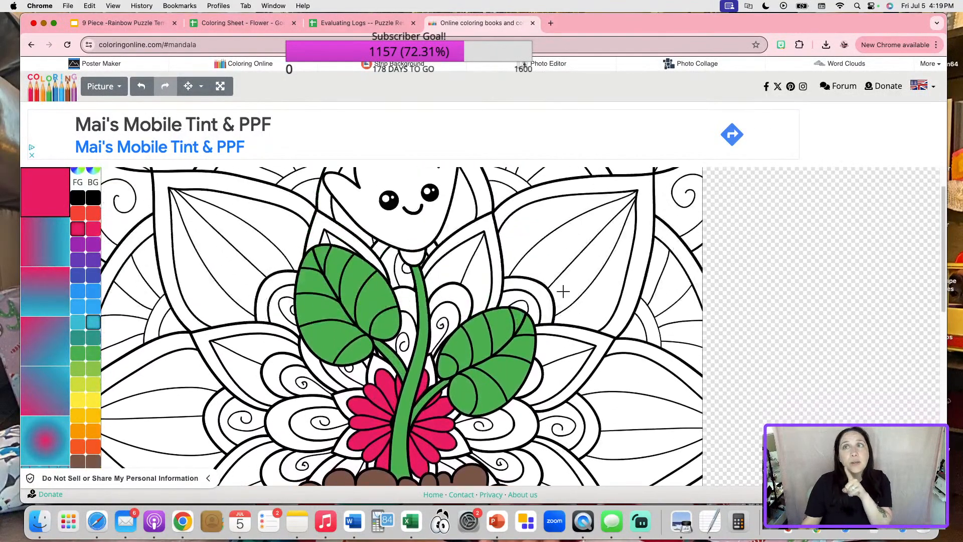
scroll(554, 298, "down", 5)
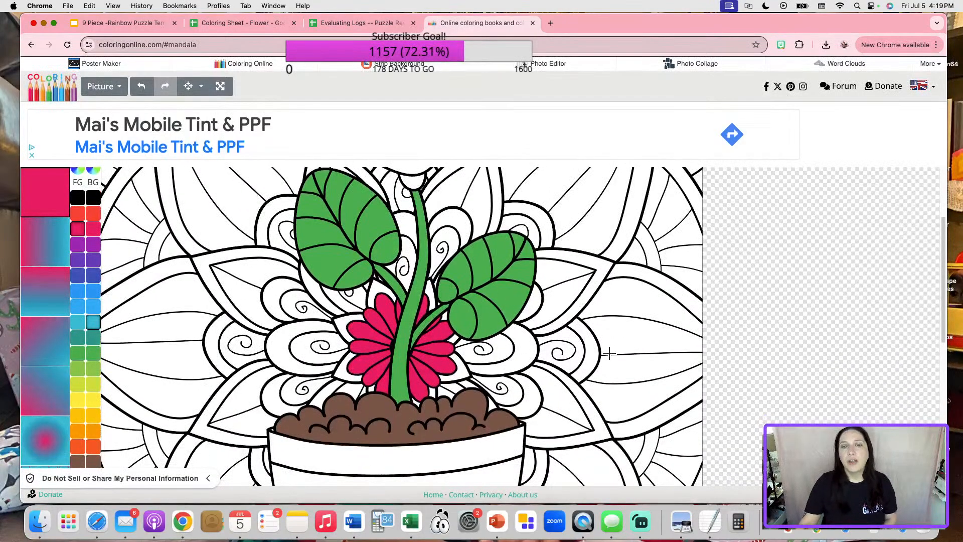
scroll(609, 352, "up", 5)
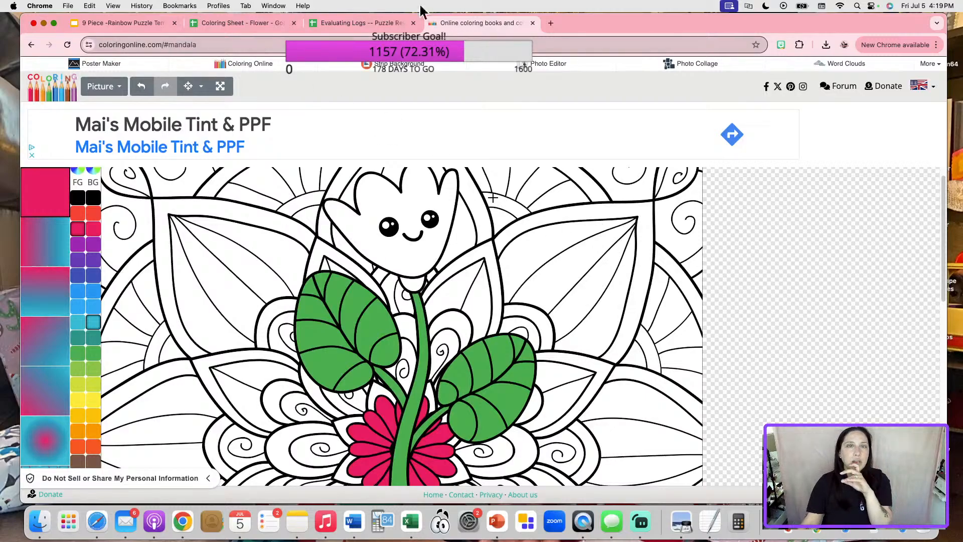
left_click(208, 45)
left_click_drag(240, 44, 86, 50)
key("cmd+c")
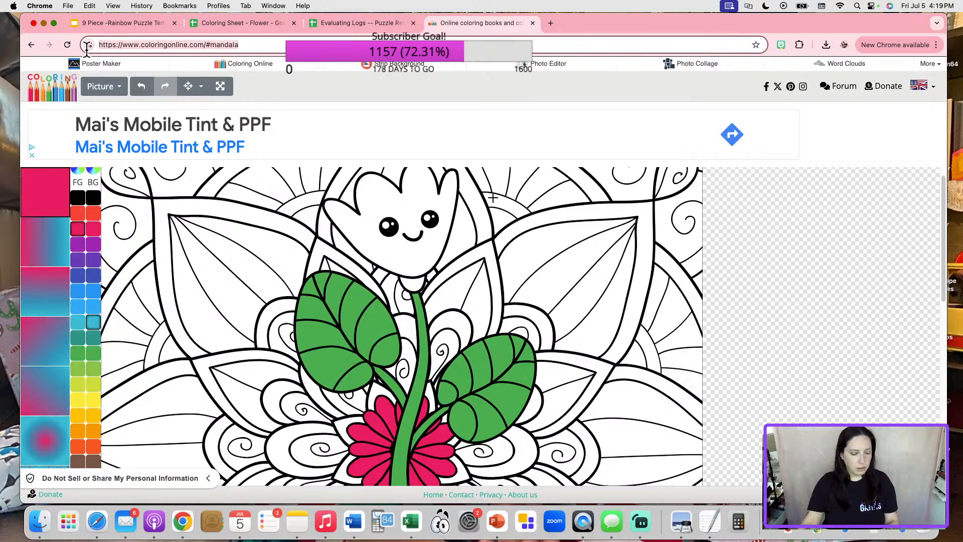
Load the coloringonline.com address in a new tab and choose airplane picture 35.
left_click(550, 23)
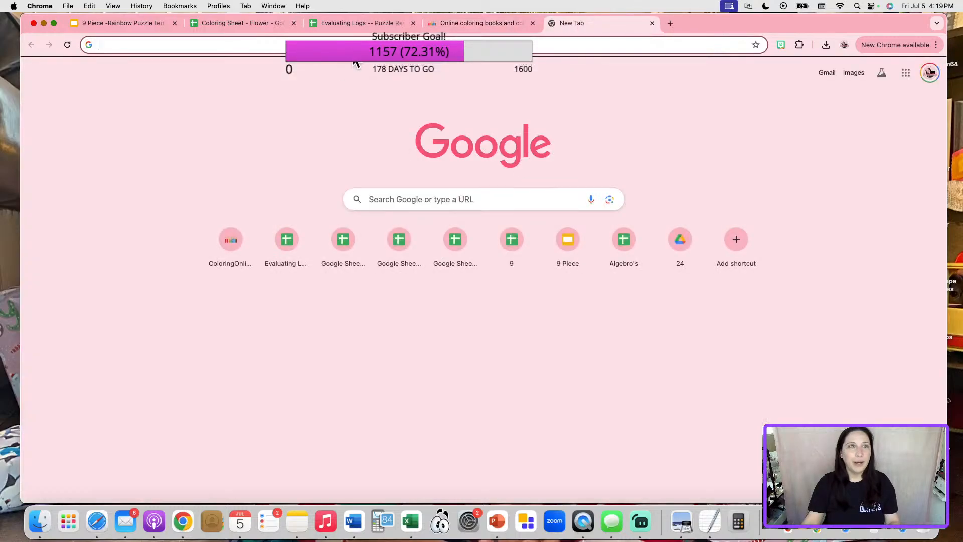
key("cmd+v")
key("Return")
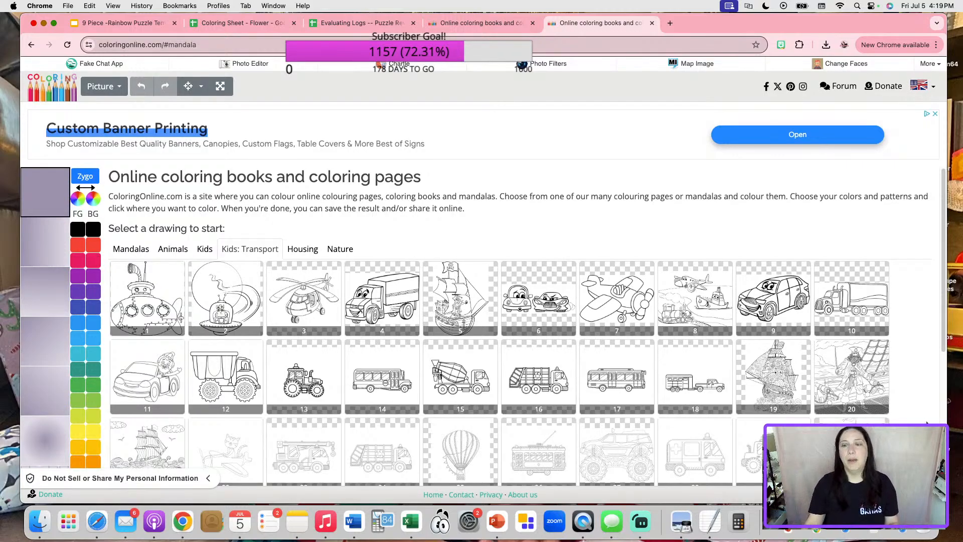
scroll(727, 438, "down", 5)
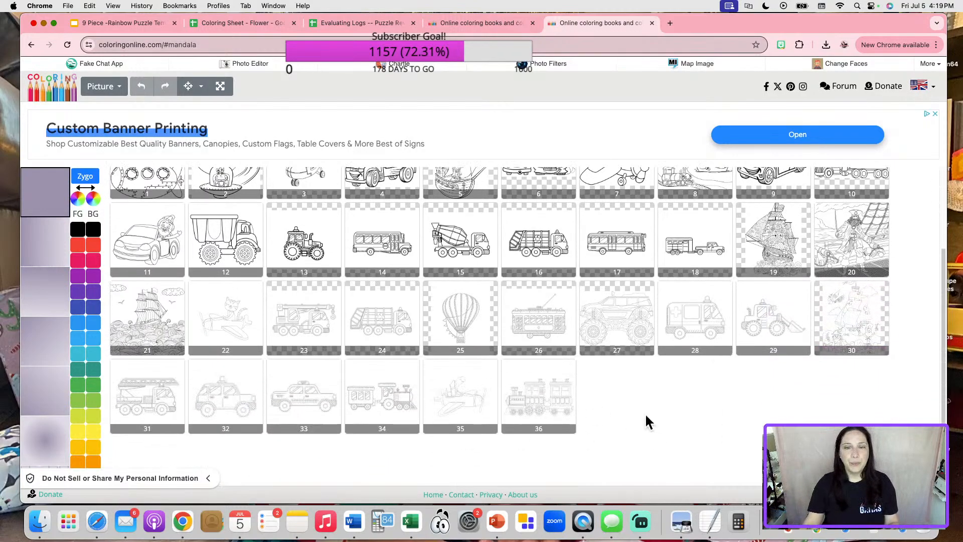
left_click(476, 385)
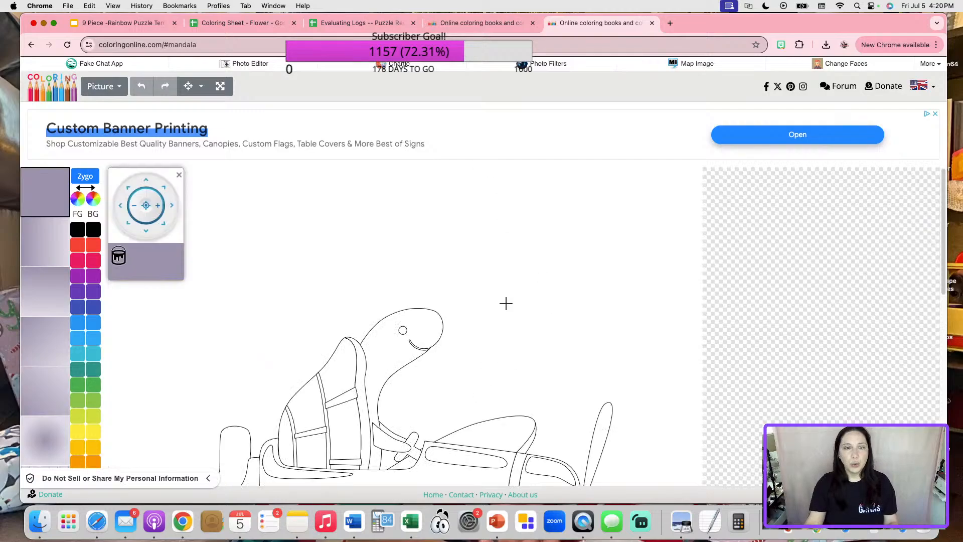
Fill the background, canopy, cockpit, fuselage and lower wing black.
scroll(505, 301, "down", 6)
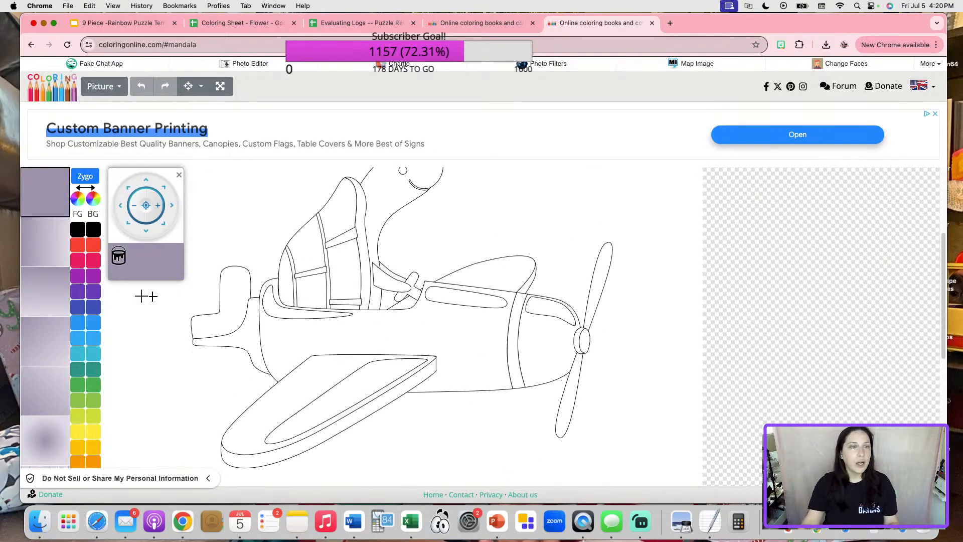
left_click(79, 230)
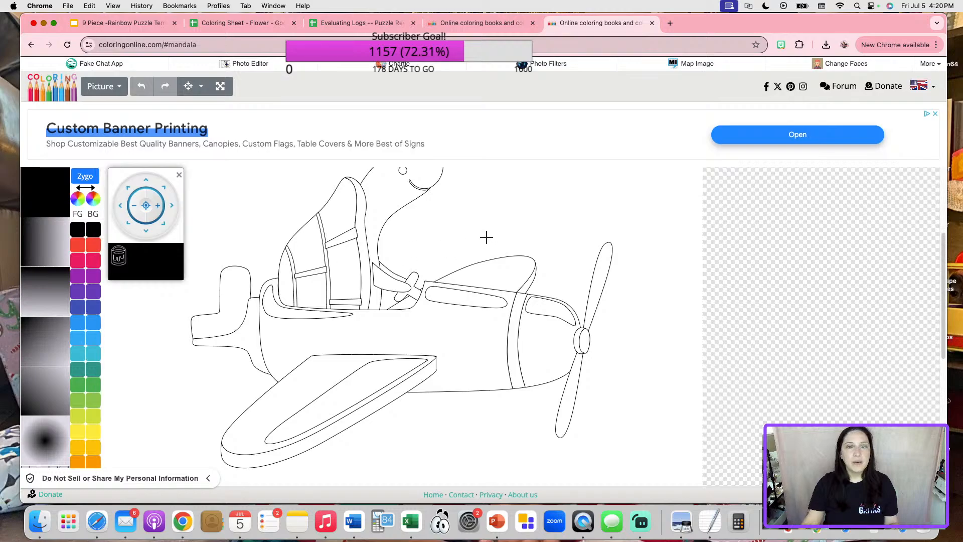
left_click(487, 236)
left_click(394, 244)
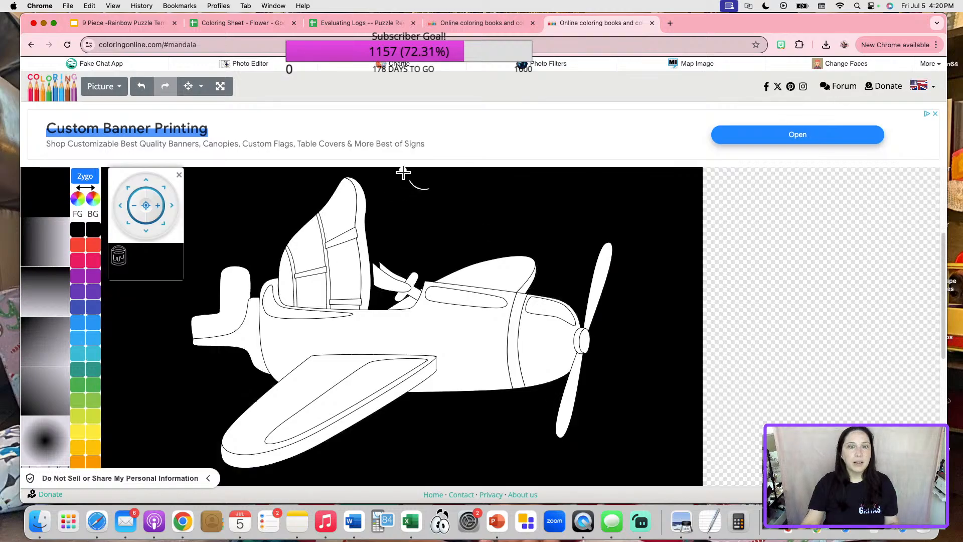
left_click(362, 209)
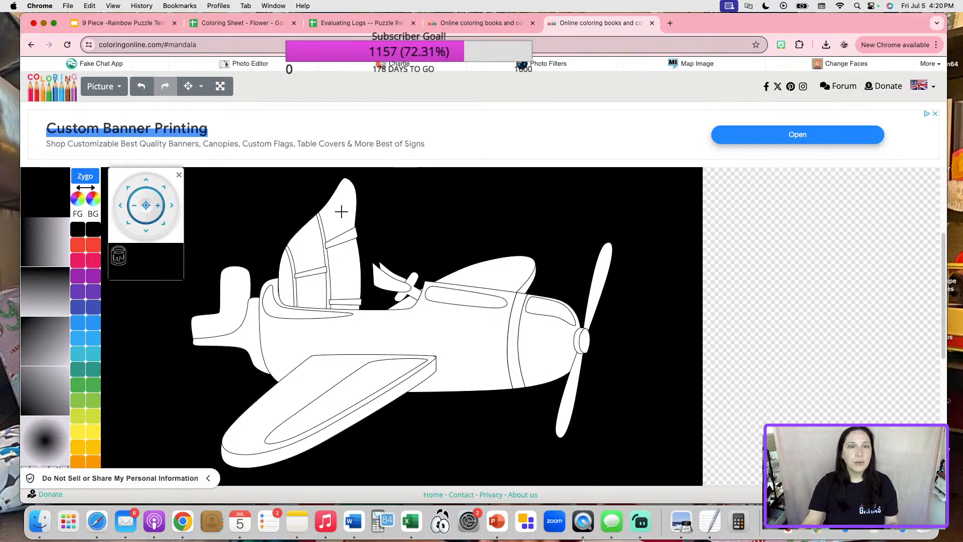
left_click(341, 212)
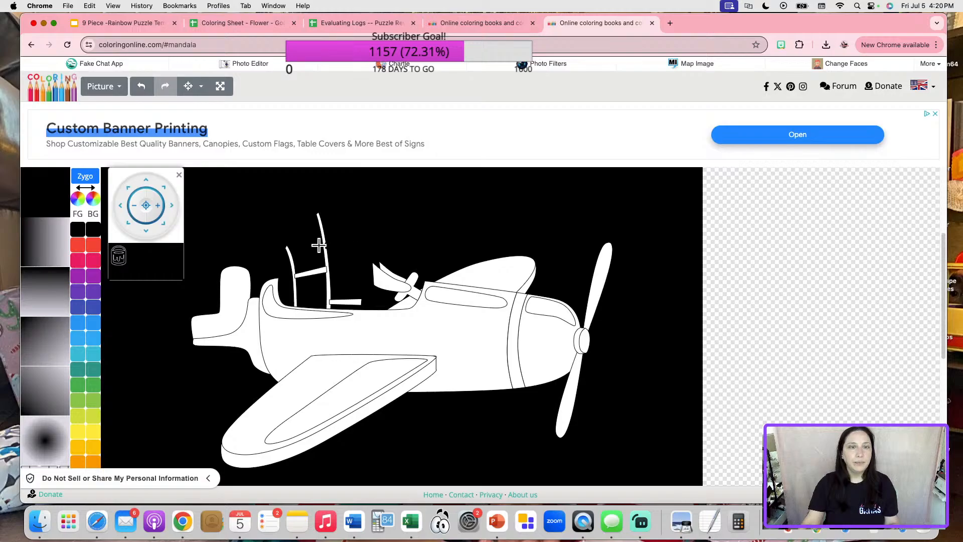
left_click(323, 253)
left_click(307, 272)
left_click(294, 266)
left_click(347, 302)
left_click(304, 316)
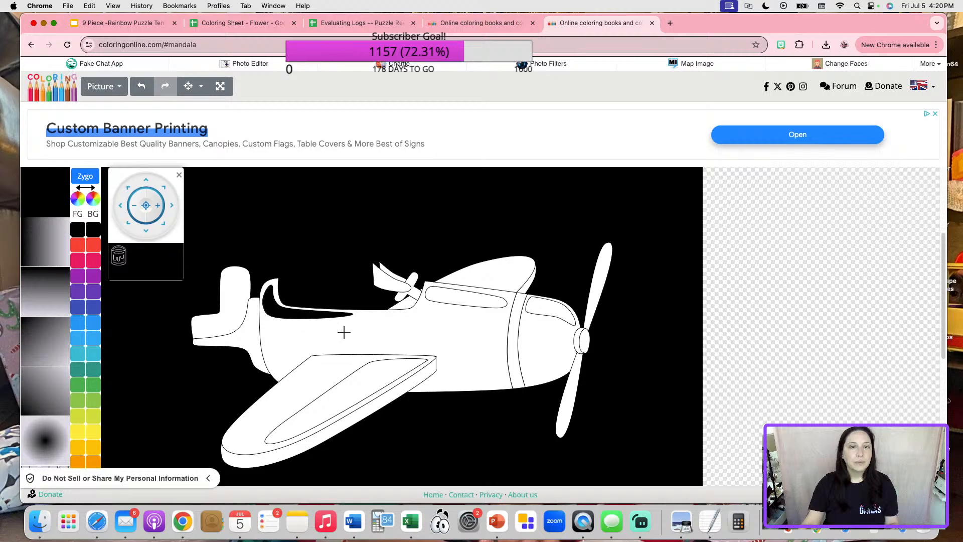
left_click(344, 332)
left_click(337, 363)
left_click(368, 378)
left_click(396, 383)
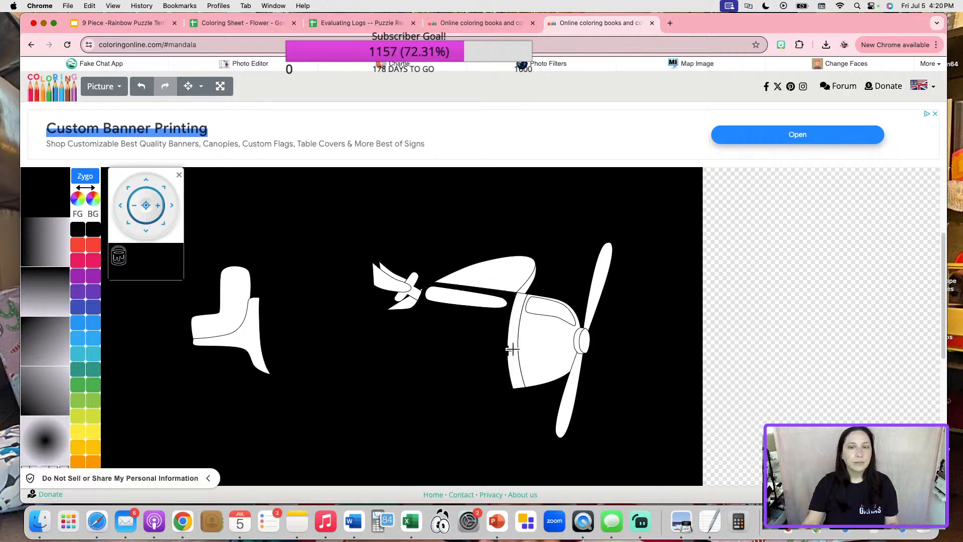
Fill the cowling, propeller, upper wing and tail pieces black.
left_click(516, 340)
left_click(548, 333)
left_click(548, 307)
left_click(593, 288)
left_click(583, 338)
left_click(579, 337)
left_click(570, 391)
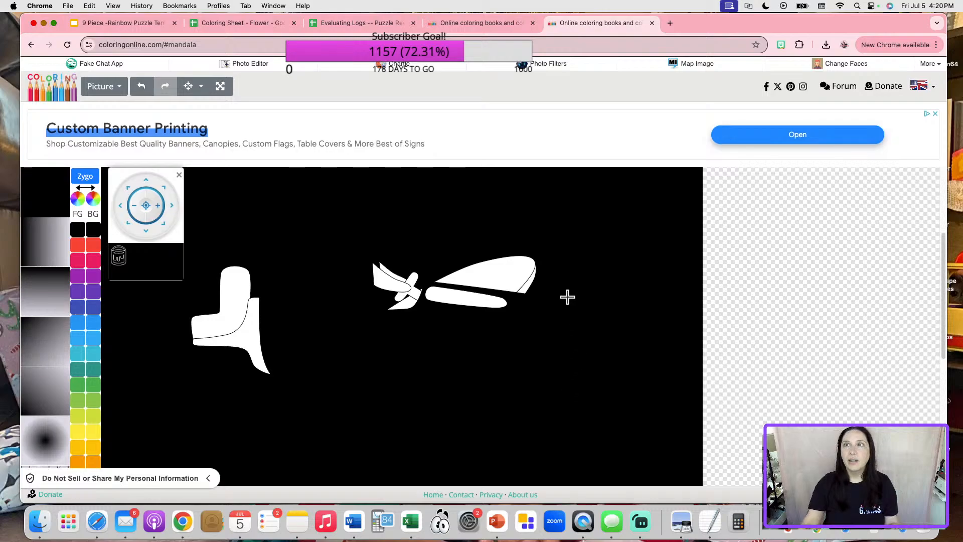
left_click(508, 272)
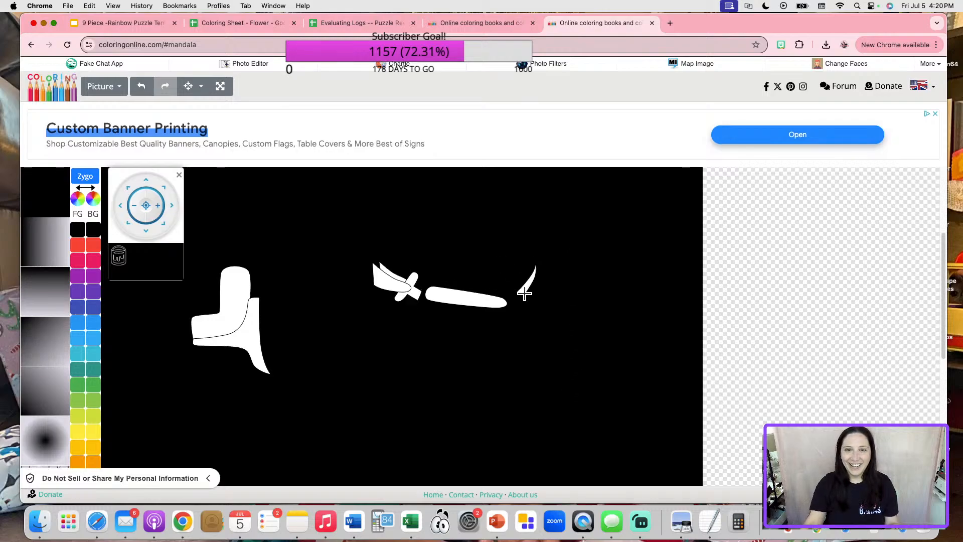
left_click(476, 301)
left_click(396, 277)
left_click(396, 275)
left_click(411, 285)
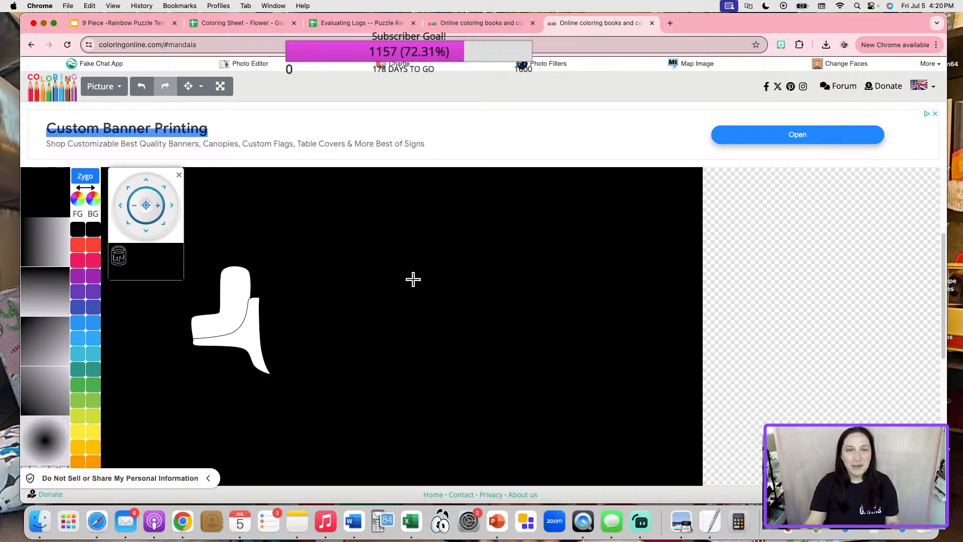
left_click(226, 308)
left_click(248, 333)
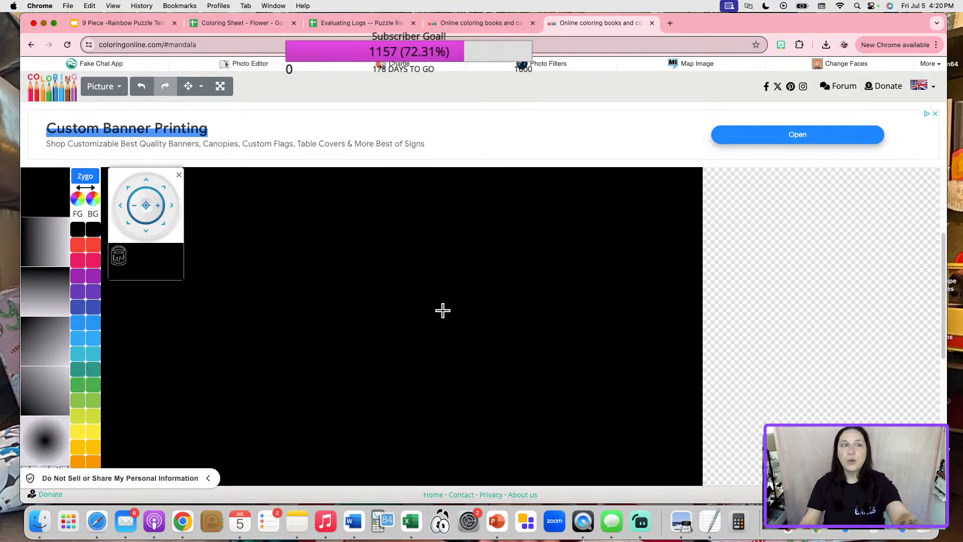
Bucket-fill the black canvas background red, leaving the plane as a black silhouette.
scroll(248, 344, "up", 3)
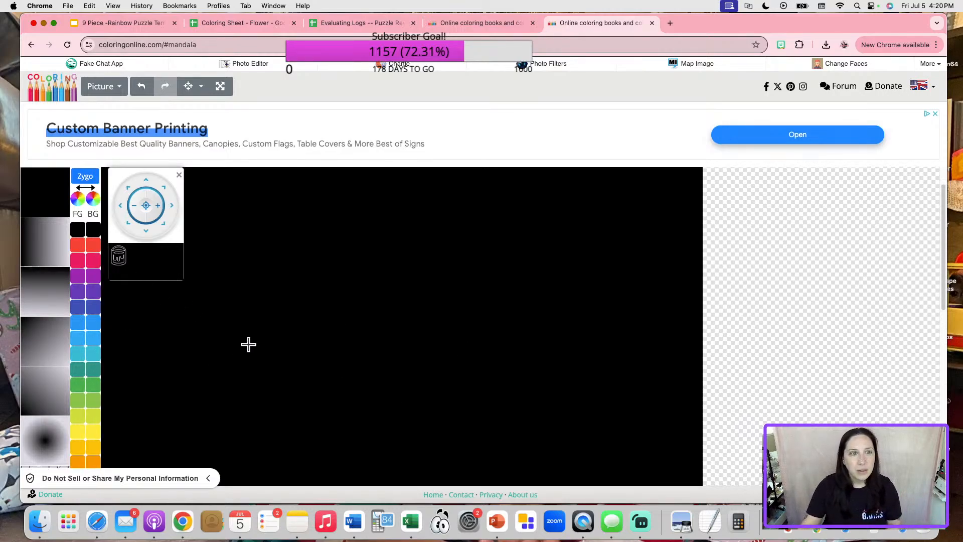
left_click(78, 245)
left_click(365, 319)
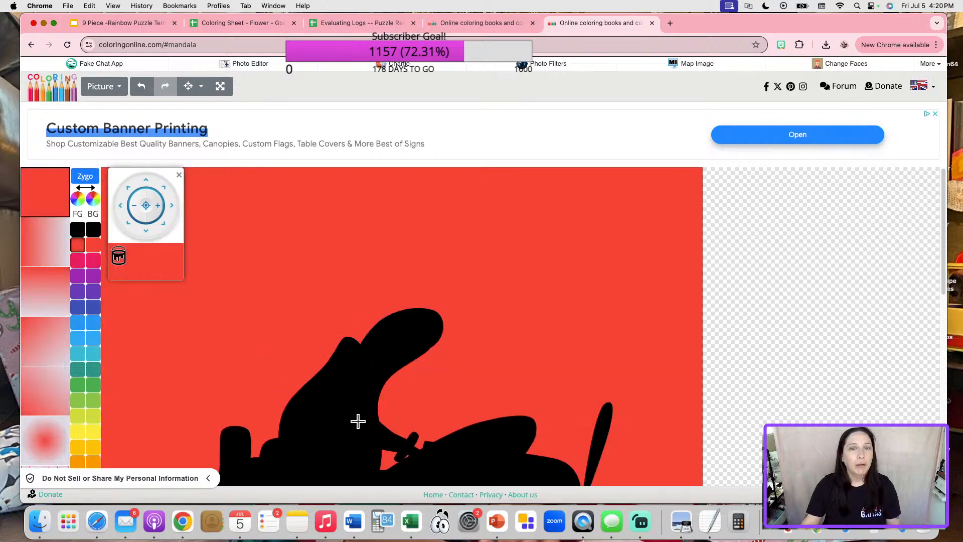
scroll(288, 339, "down", 5)
scroll(200, 321, "up", 4)
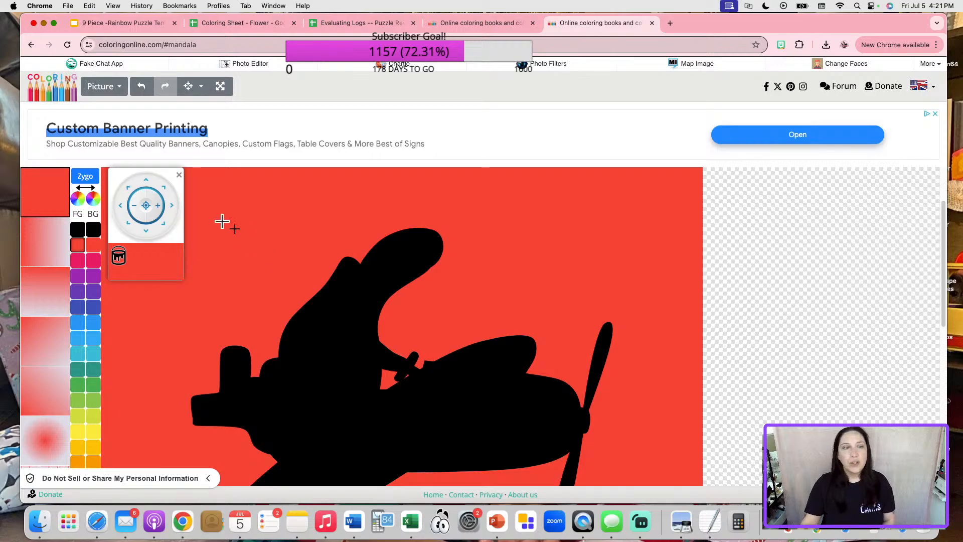
Fill the cockpit canopy green, then toggle the background to black and back to red.
left_click(82, 387)
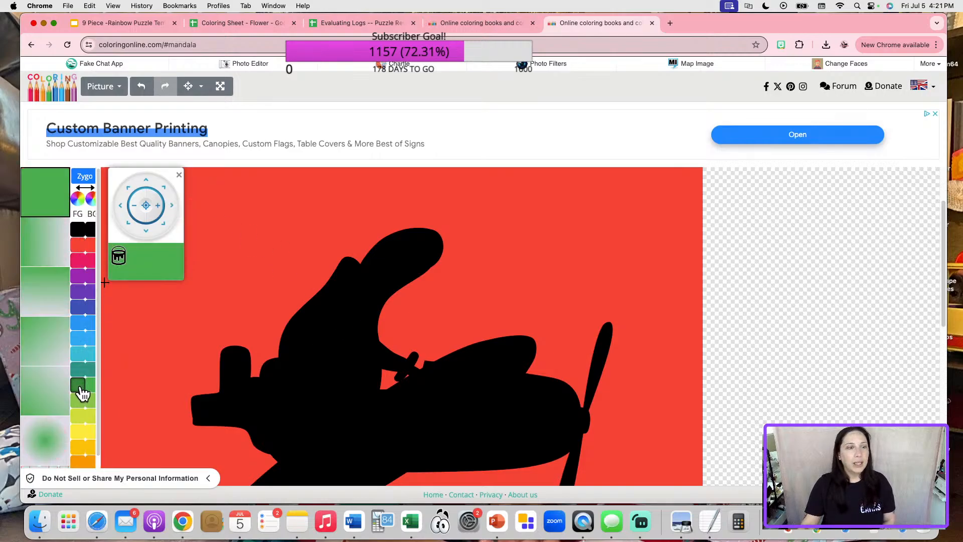
left_click(346, 282)
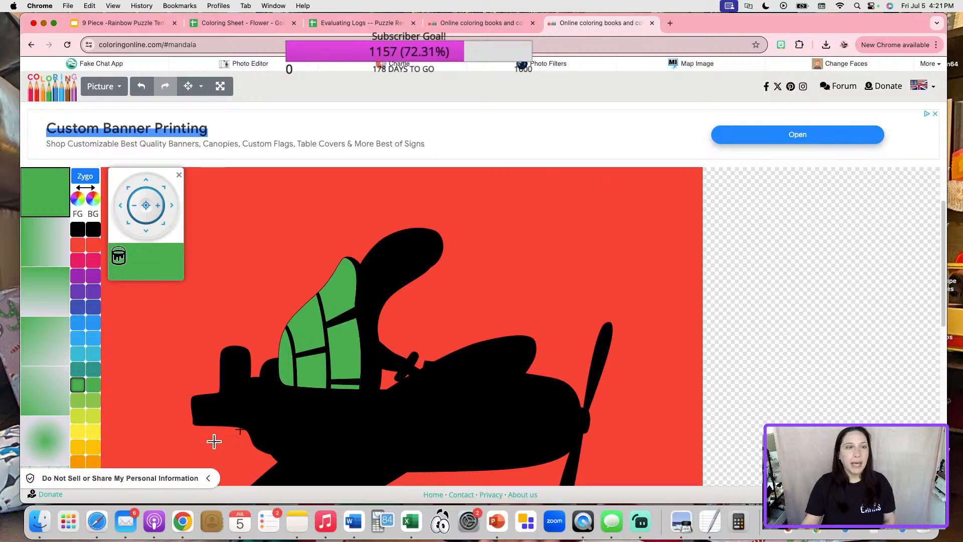
left_click(78, 229)
left_click(278, 225)
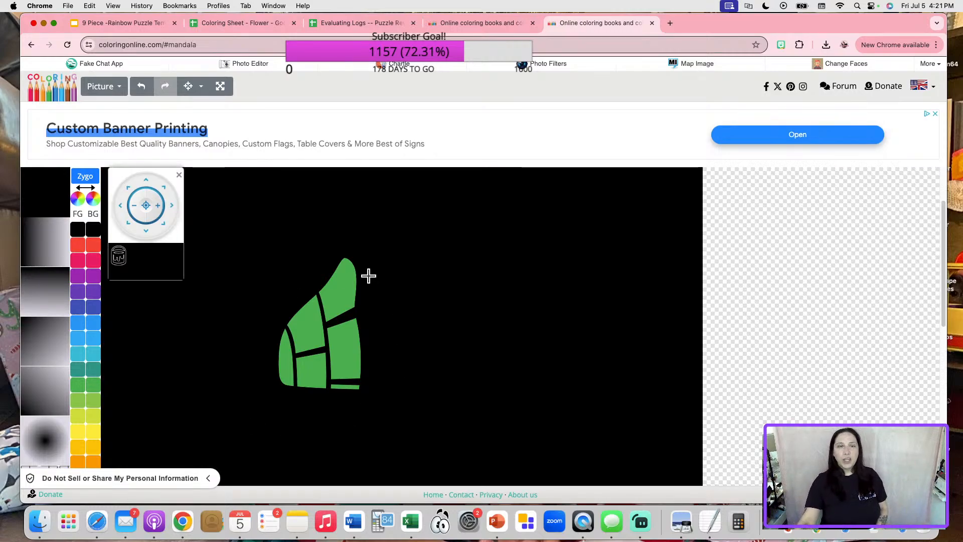
left_click(79, 249)
left_click(215, 197)
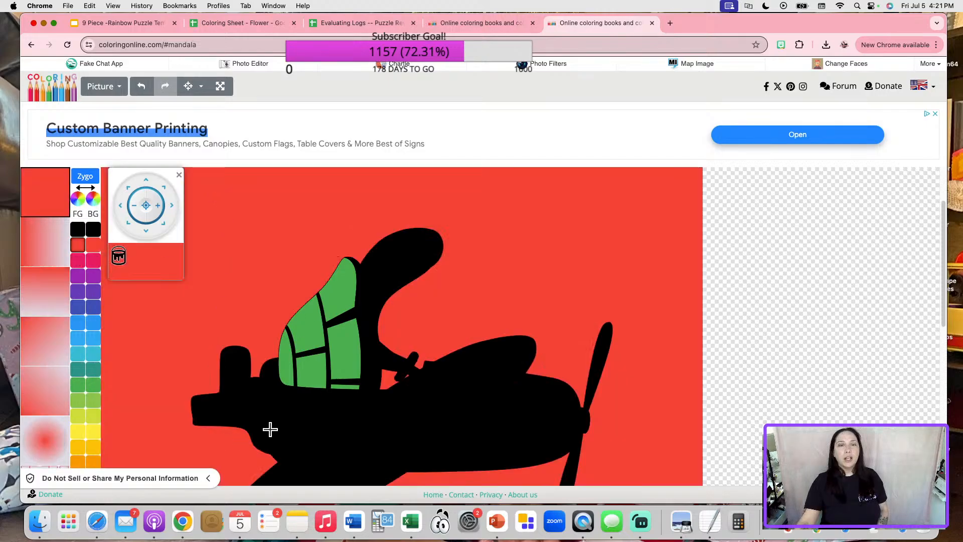
Fill both propeller blades and the hub purple, then make the background black again.
left_click(78, 275)
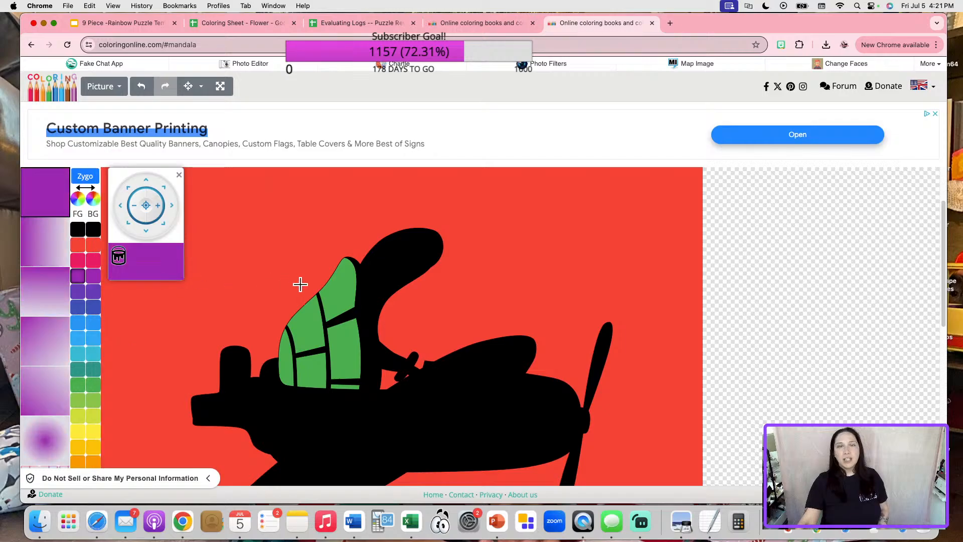
left_click(606, 331)
left_click(585, 423)
left_click(574, 458)
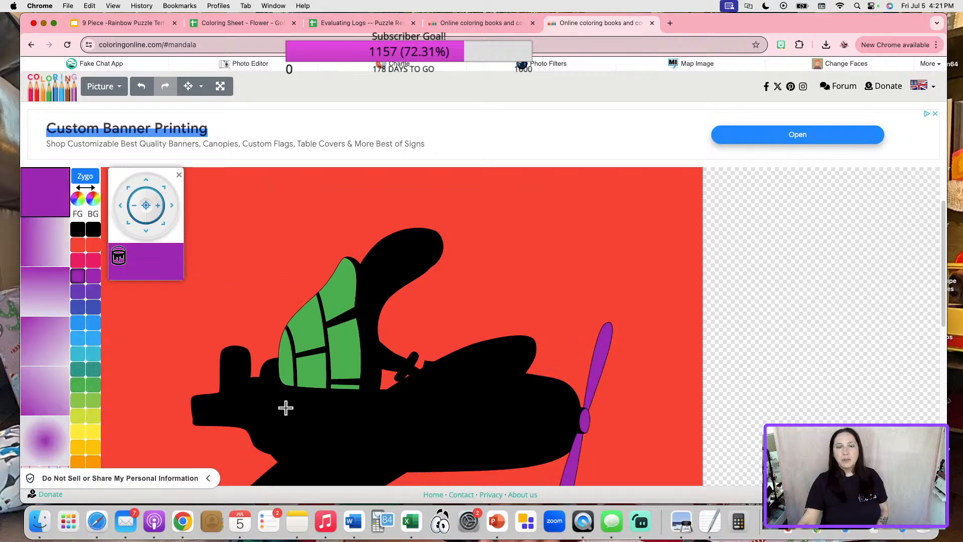
left_click(92, 231)
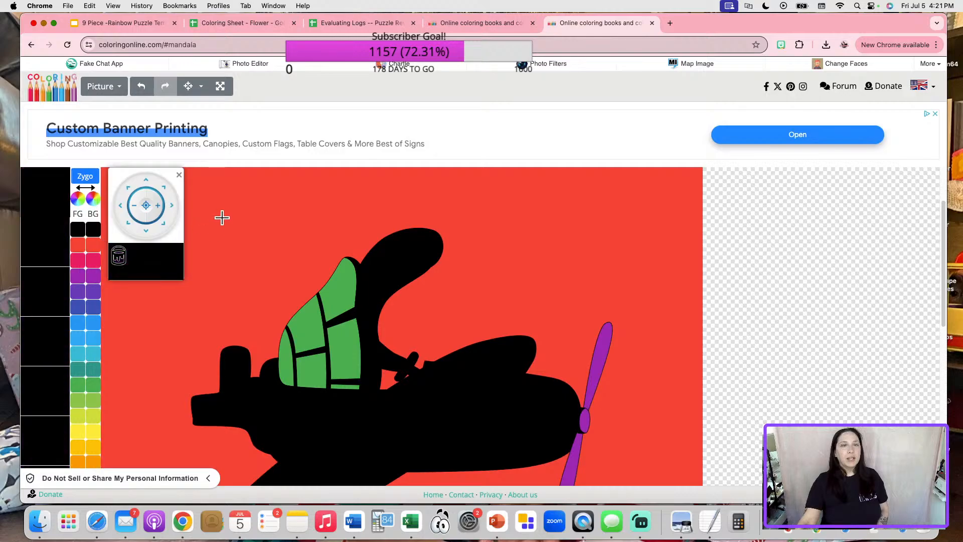
left_click(224, 215)
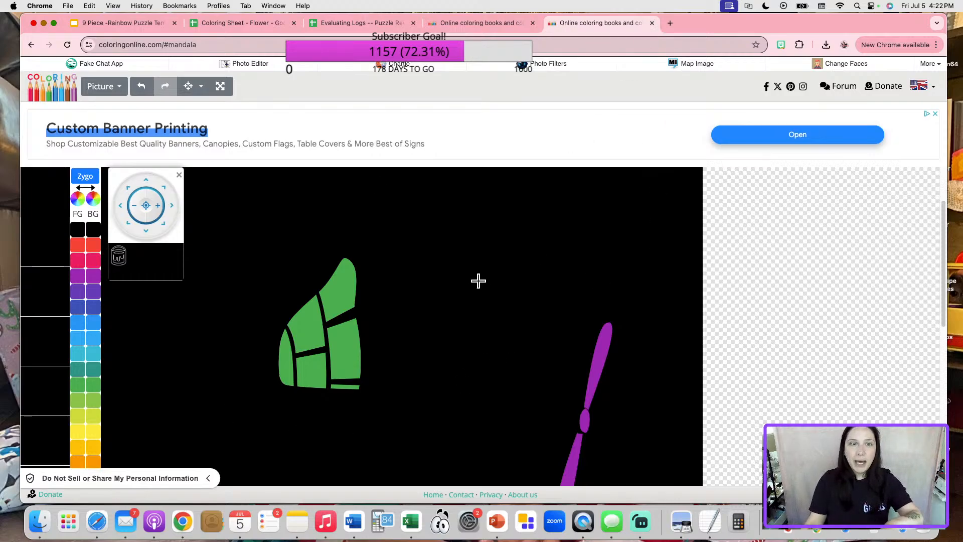
Try a pink background, reselect black, then close the airplane tab and leave without saving.
left_click(78, 261)
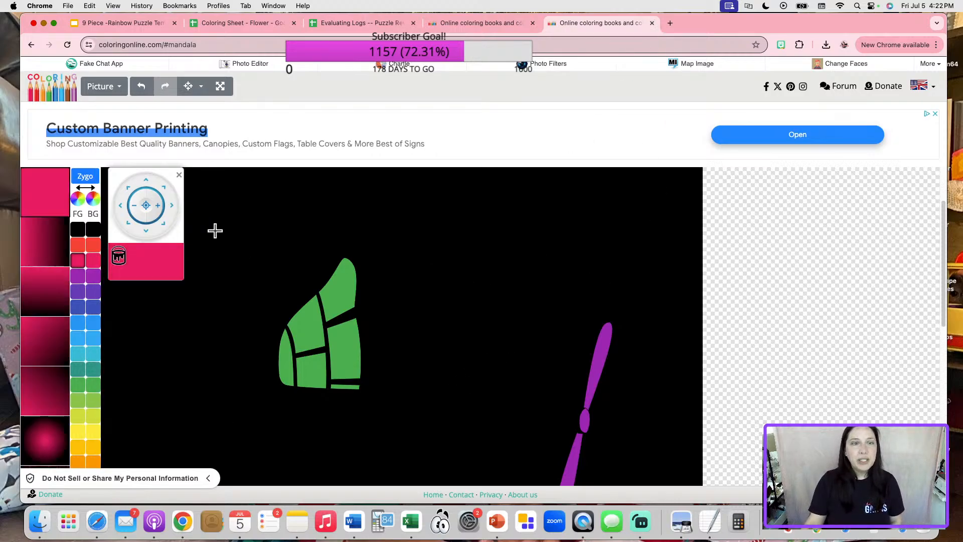
left_click(223, 202)
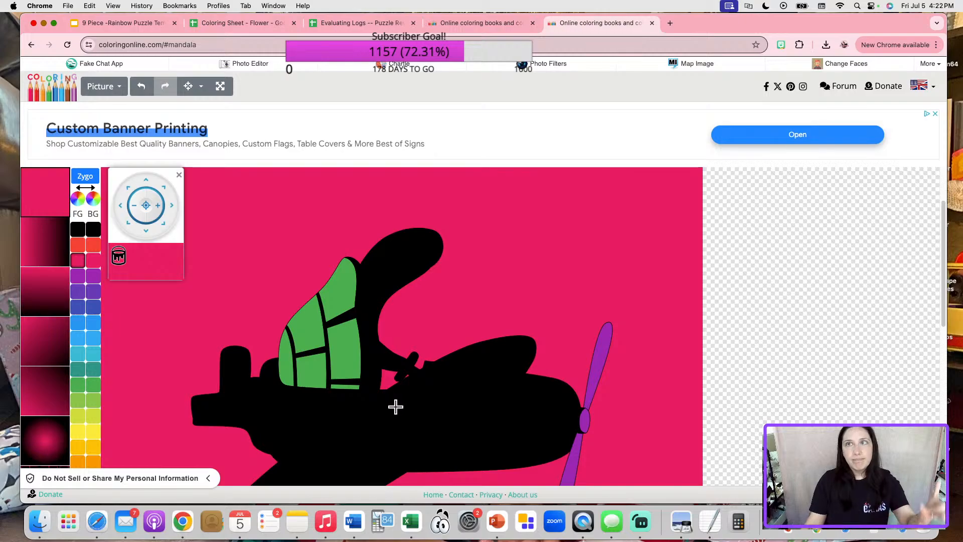
left_click(94, 231)
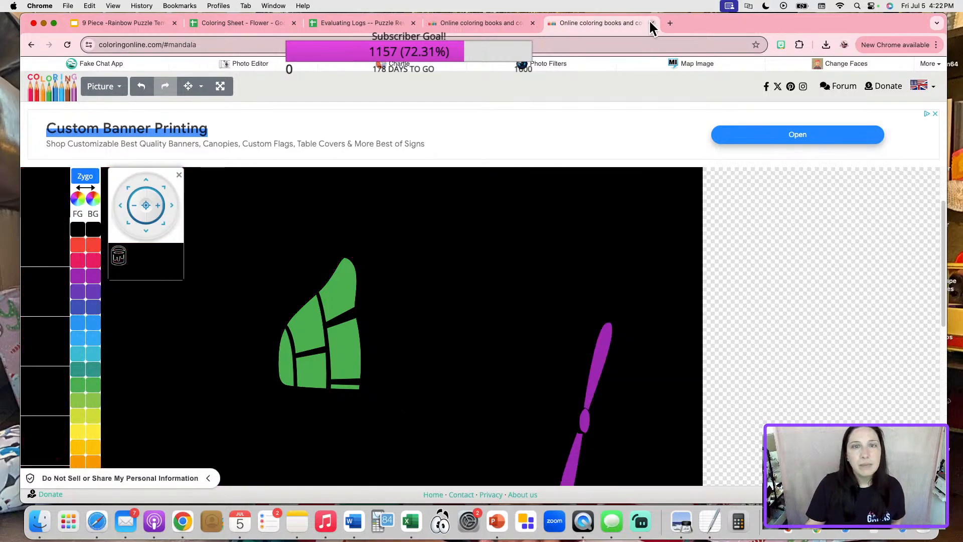
left_click(652, 23)
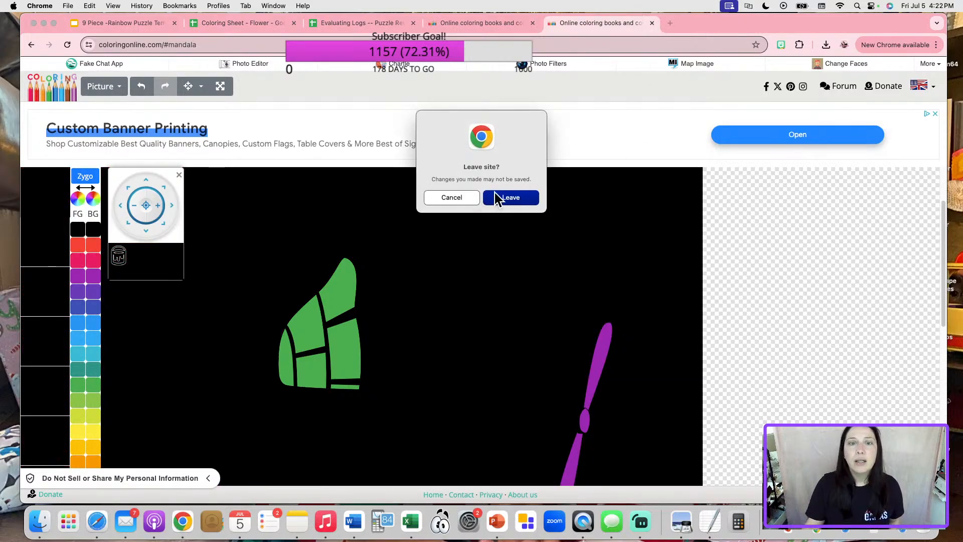
left_click(491, 197)
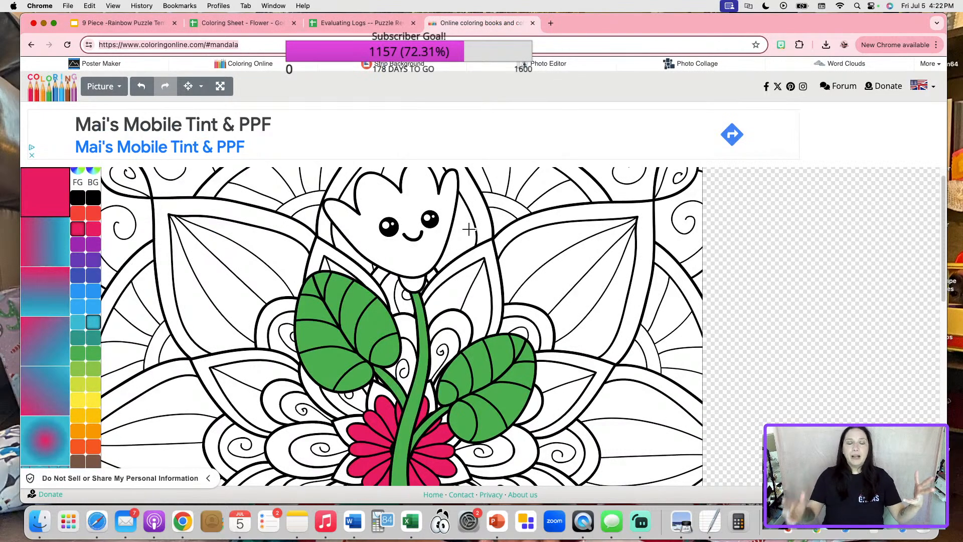
Fill the left and lower-left flower petals purple, replacing an accidental pink fill.
left_click(264, 24)
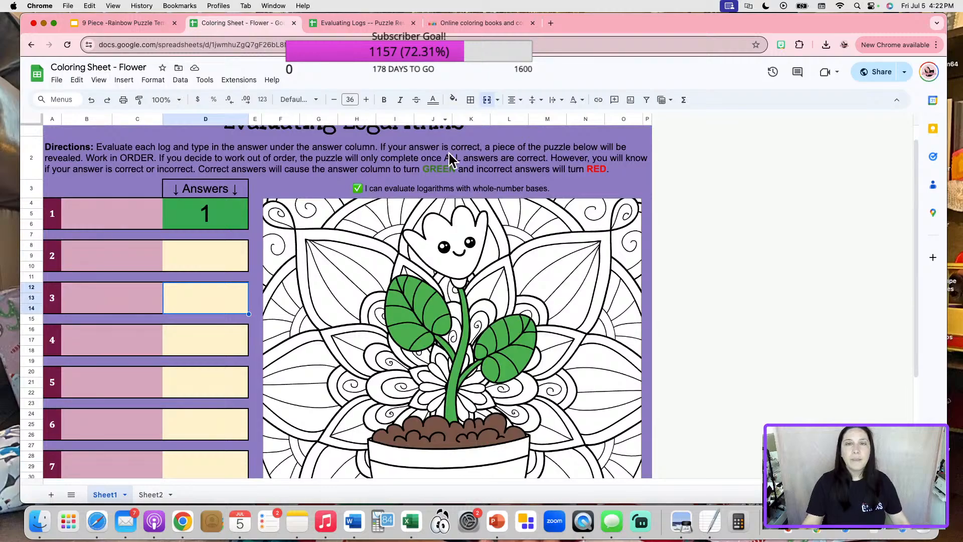
left_click(495, 29)
scroll(341, 333, "down", 3)
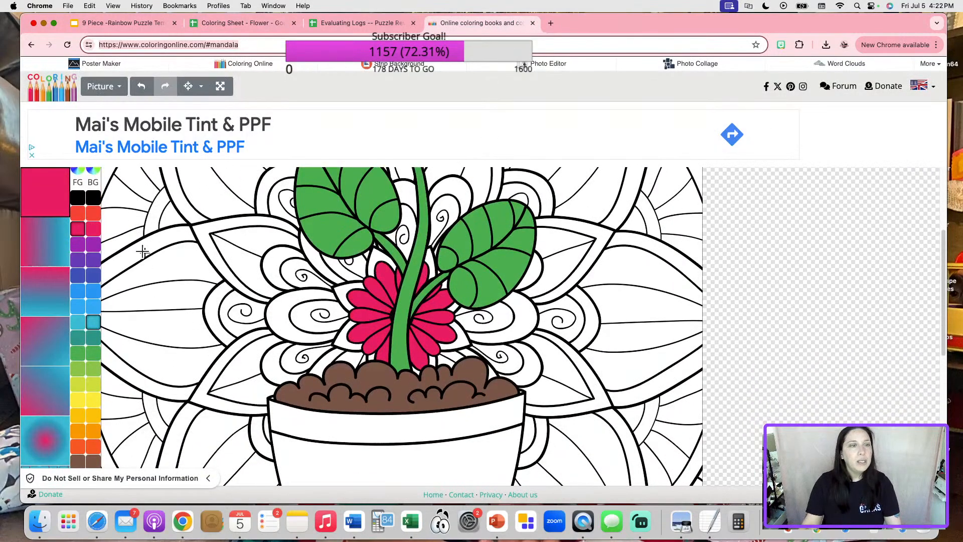
left_click(294, 297)
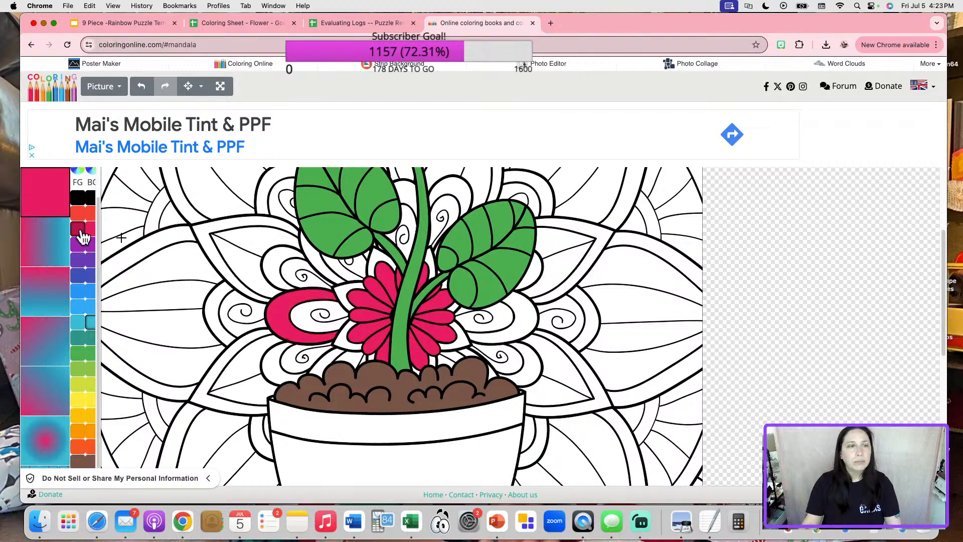
left_click(82, 247)
left_click(287, 302)
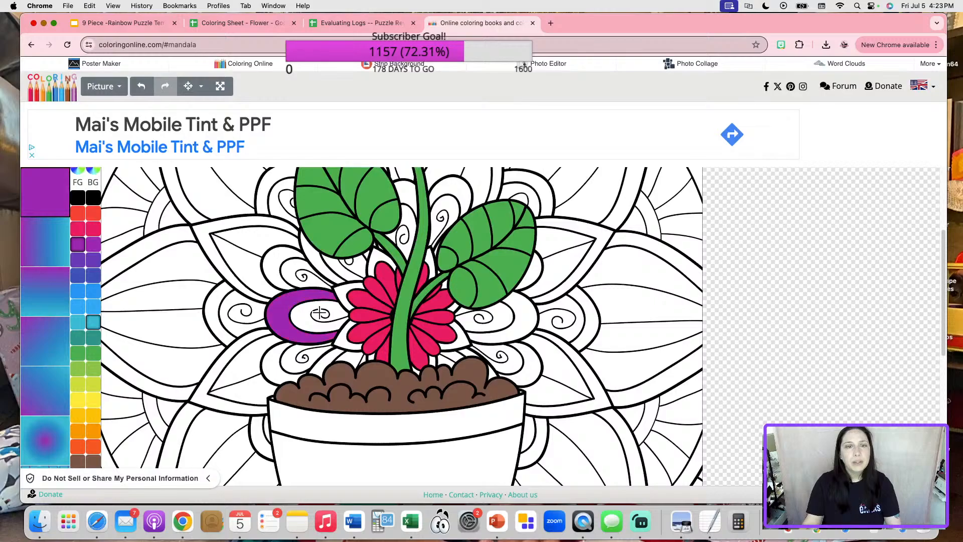
left_click(299, 313)
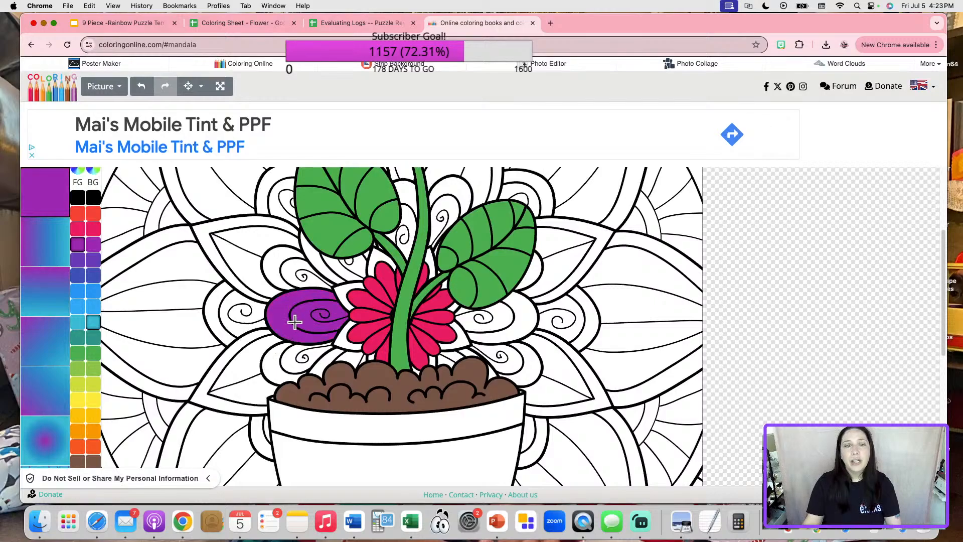
left_click(279, 357)
left_click(301, 355)
left_click(329, 357)
left_click(358, 358)
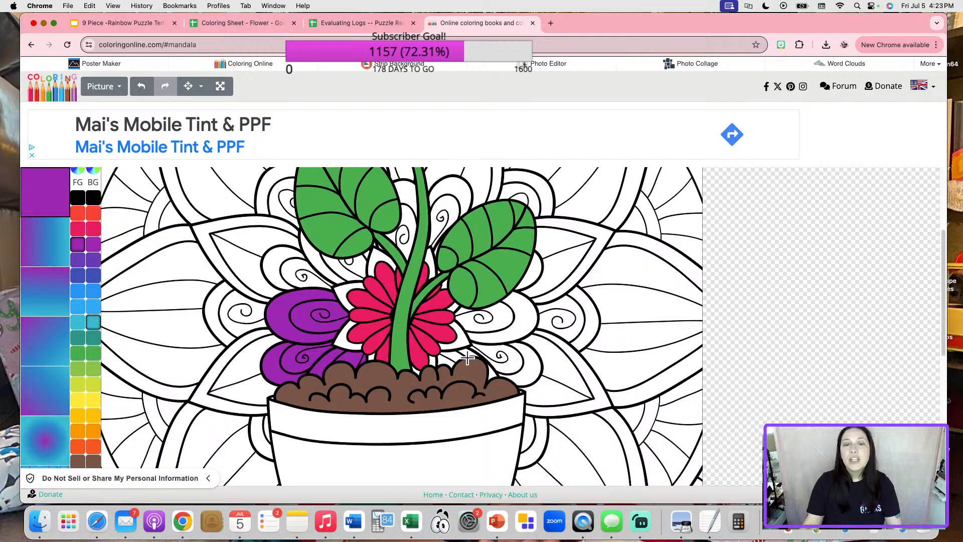
Fill the right petals and the gaps around the leaves and stem purple.
left_click(445, 359)
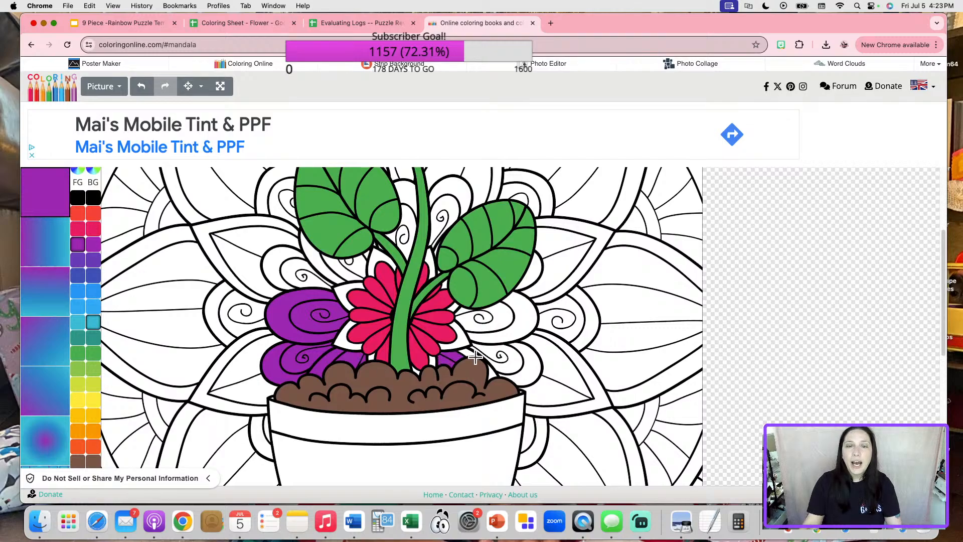
left_click(491, 360)
left_click(529, 372)
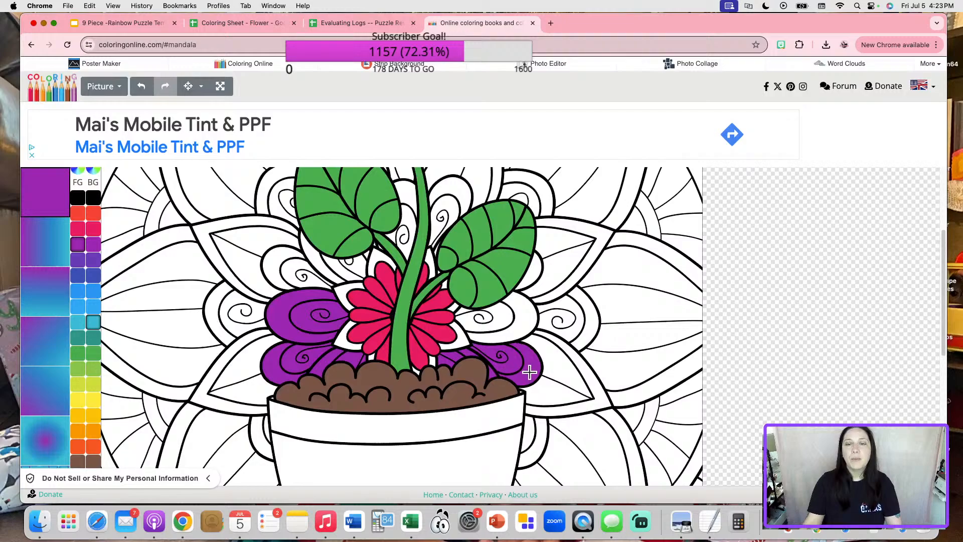
left_click(506, 331)
left_click(484, 323)
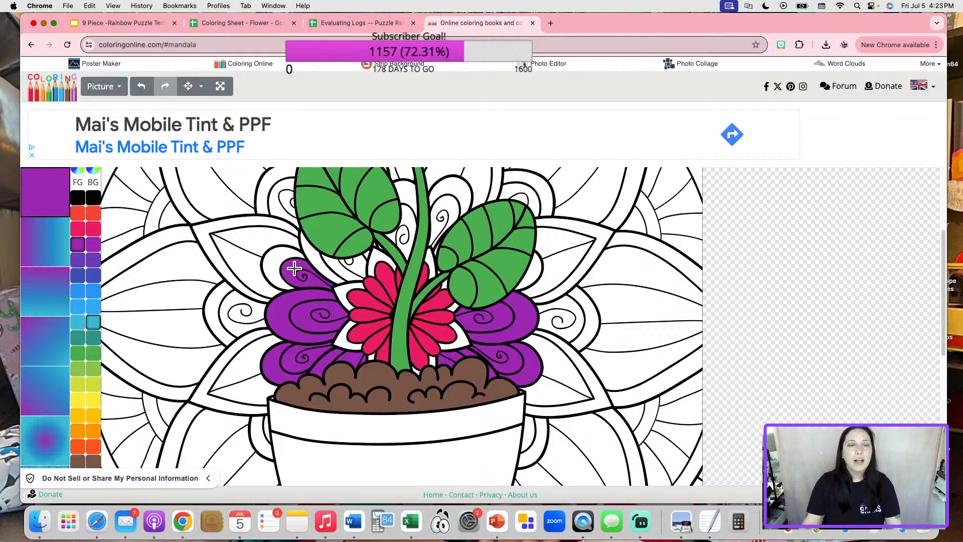
left_click(276, 263)
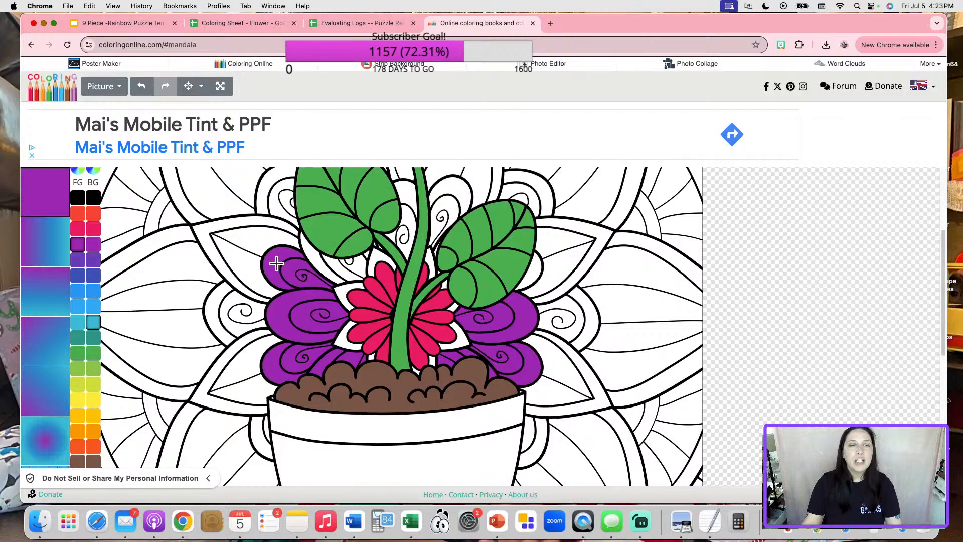
left_click(318, 258)
left_click(349, 261)
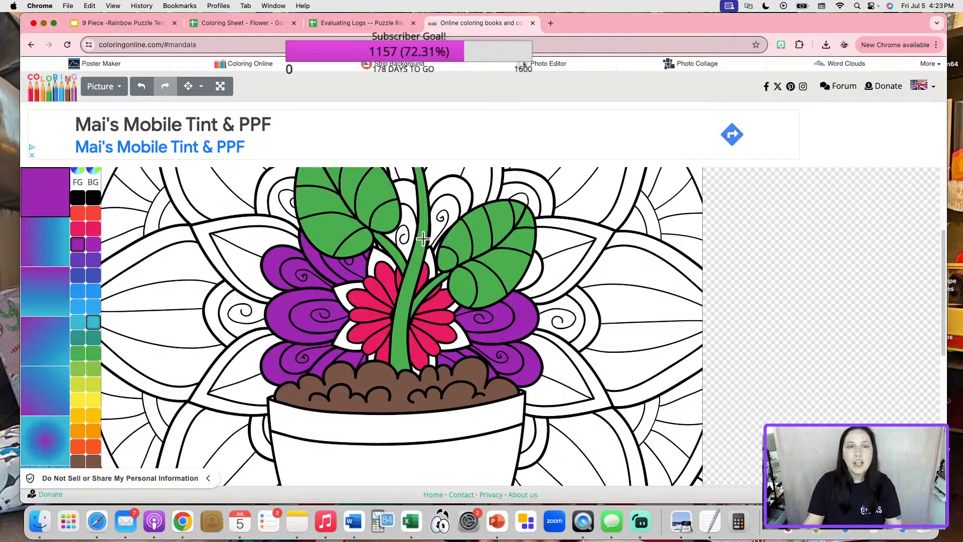
left_click(409, 231)
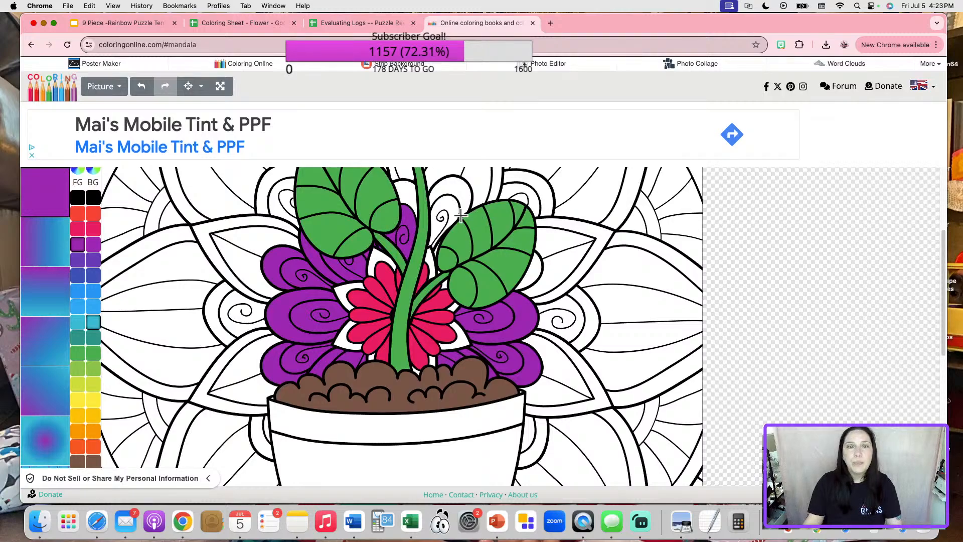
left_click(401, 189)
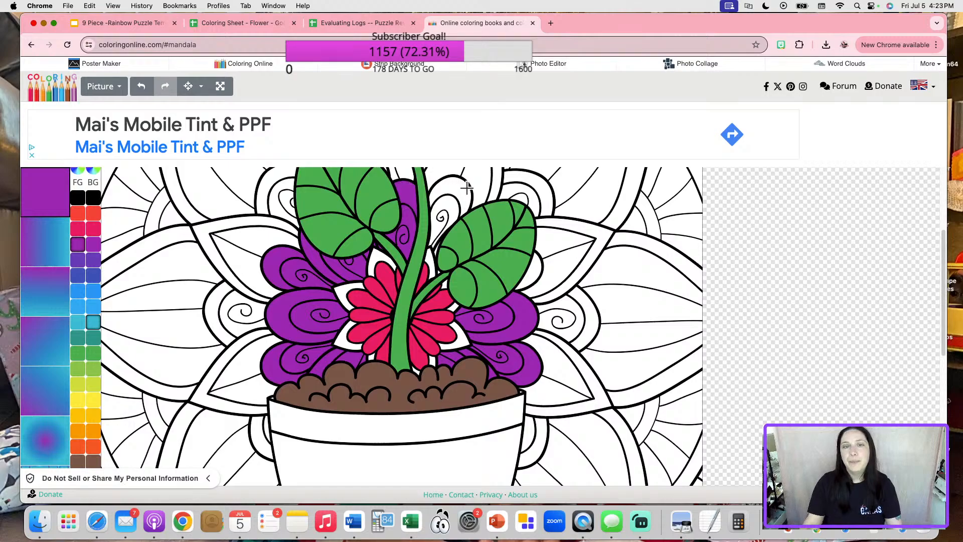
left_click(467, 187)
left_click(536, 271)
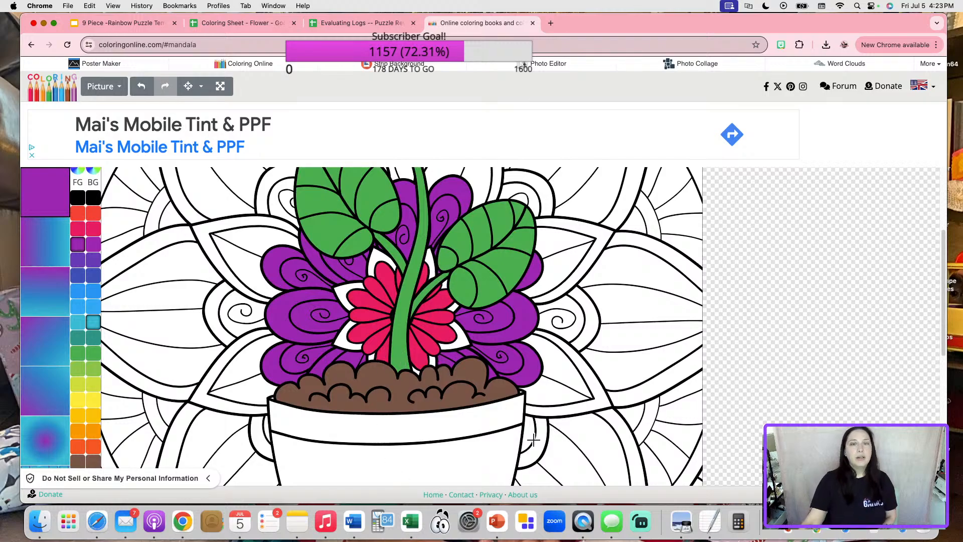
Save the coloured flower as drawing (2).png and go to Sheet2 of Coloring Sheet - Flower.
scroll(541, 437, "up", 3)
scroll(552, 417, "down", 5)
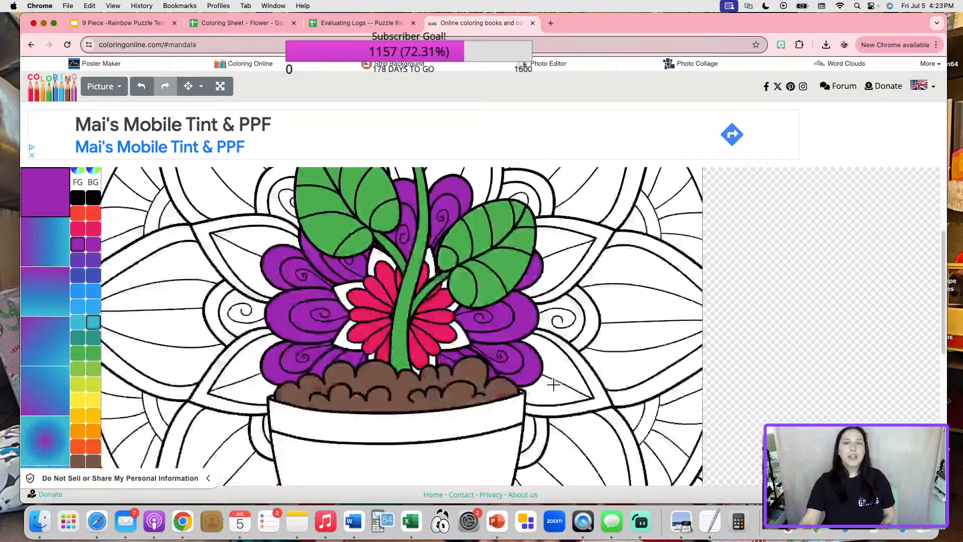
scroll(564, 398, "up", 5)
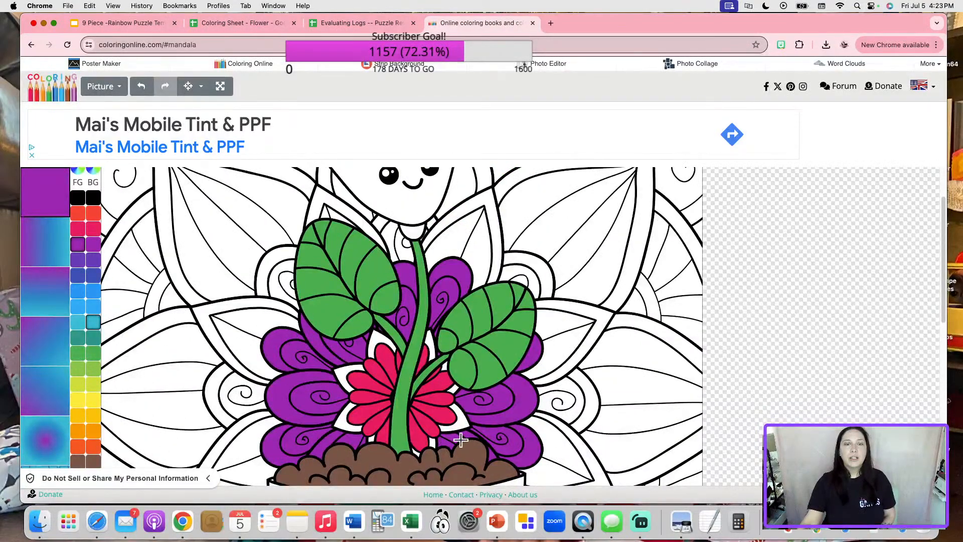
left_click(117, 90)
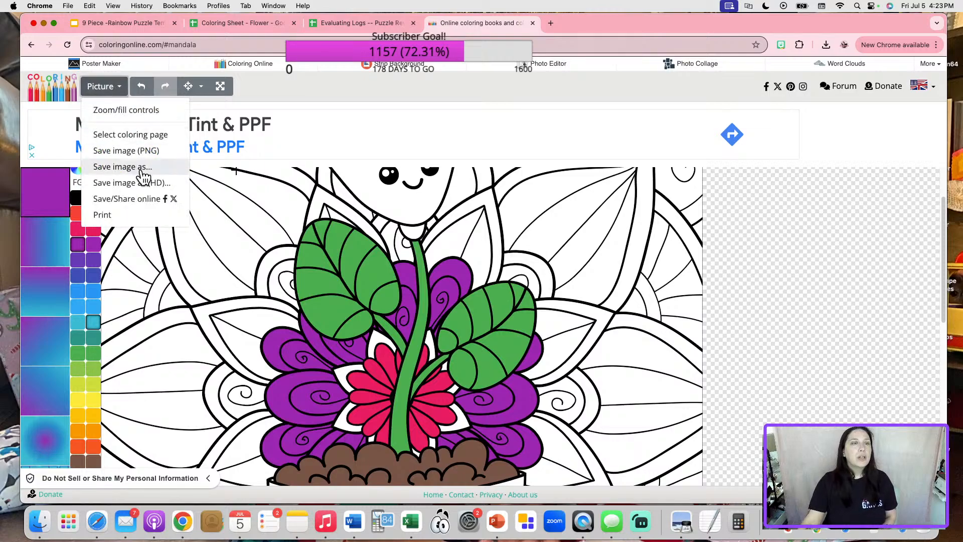
left_click(161, 151)
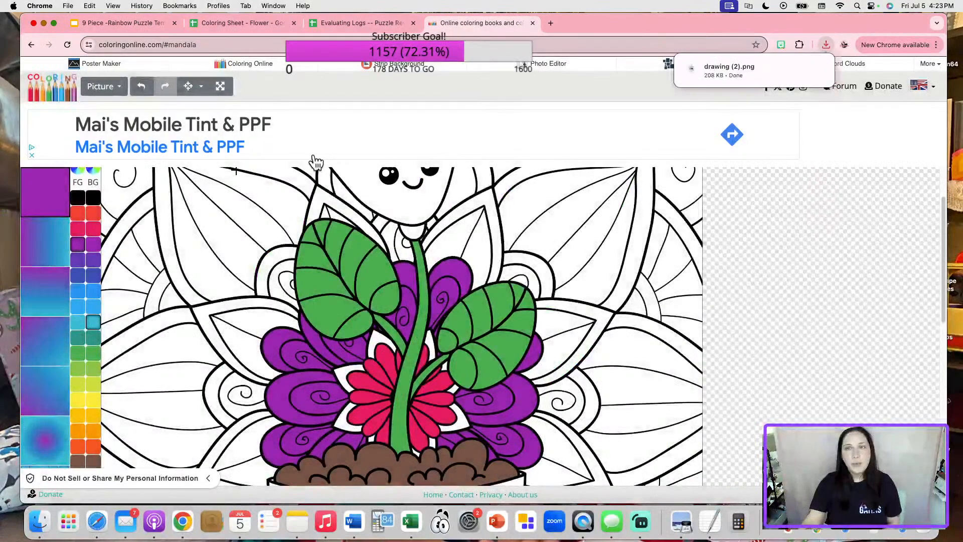
left_click(256, 27)
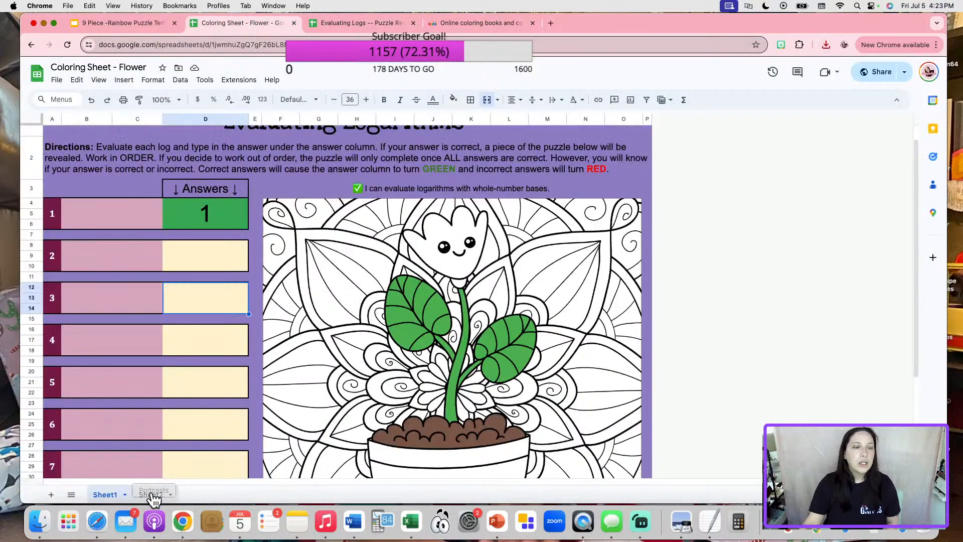
left_click(152, 494)
Replace the image in Sheet2 cell L24 with drawing (2).png, placed inside the cell.
left_click(542, 373)
key("Delete")
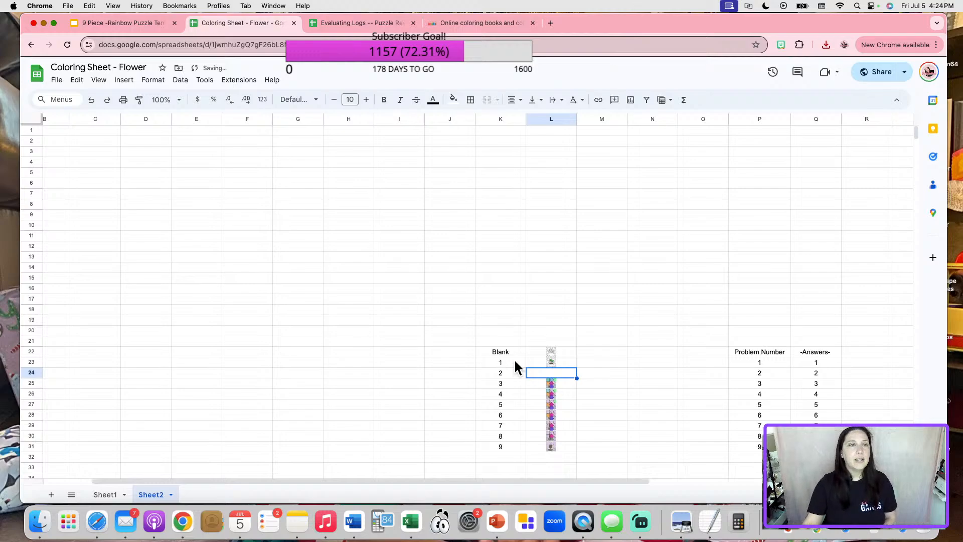
left_click(124, 82)
mouse_move(164, 230)
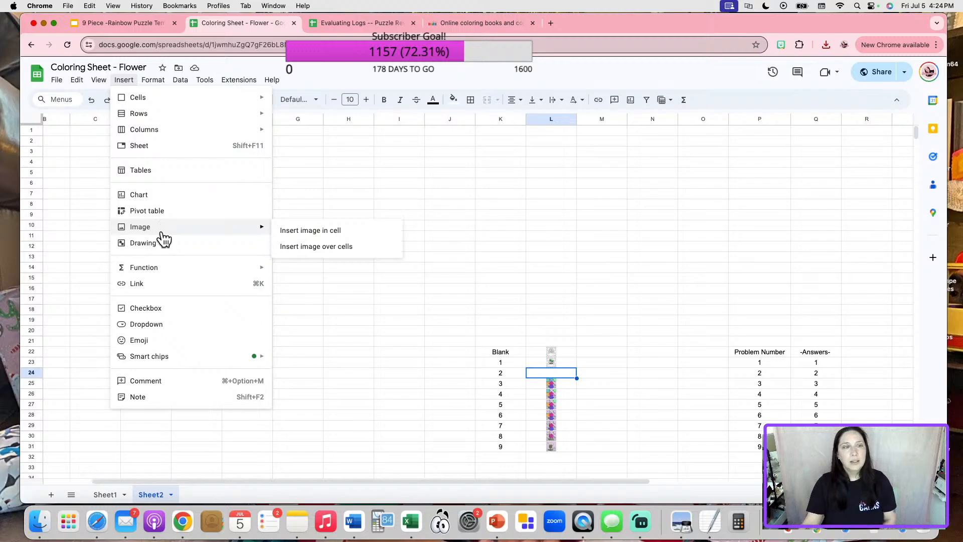
left_click(315, 232)
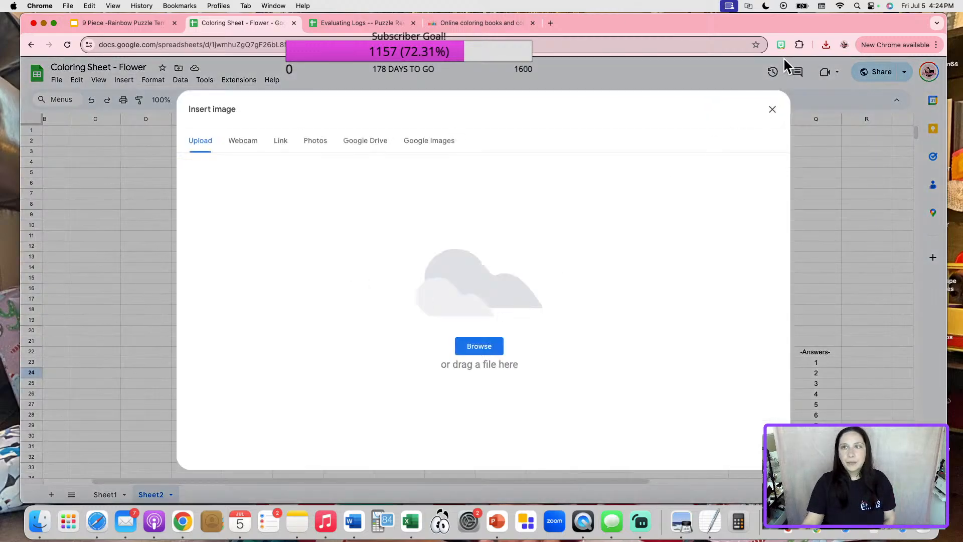
left_click(828, 42)
mouse_move(740, 87)
left_mouse_down()
mouse_move(565, 254)
mouse_move(555, 251)
left_mouse_up()
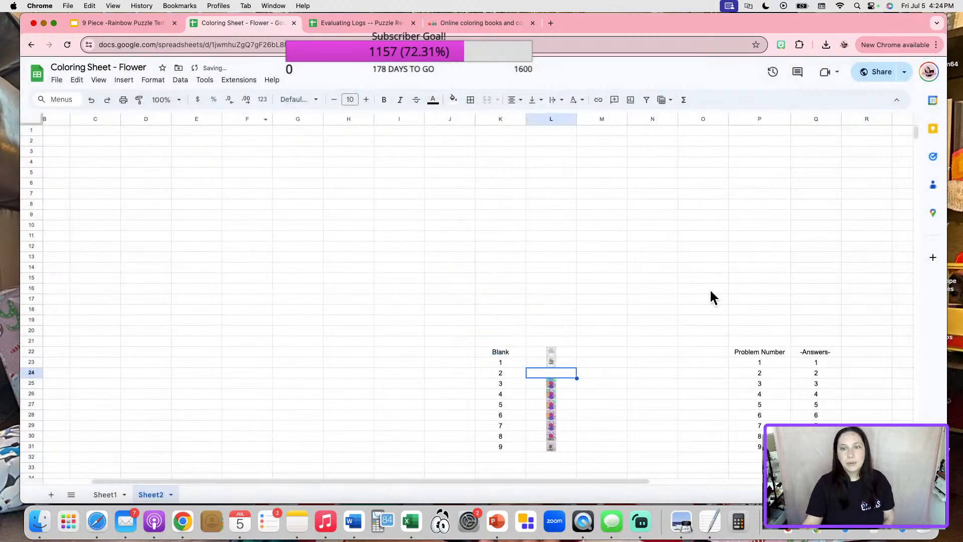
Enter 2 as the answer in D9 on Sheet1 so it turns green.
left_click(105, 493)
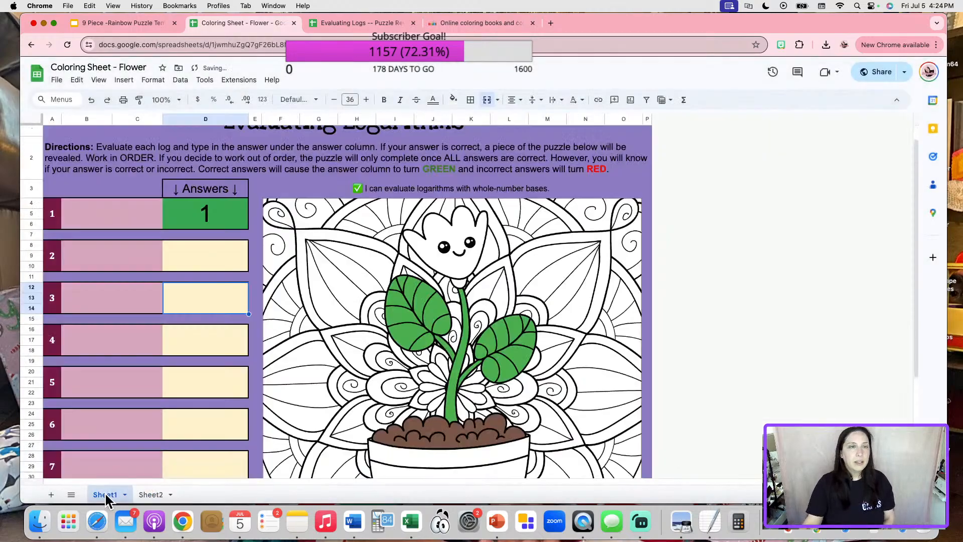
left_click(194, 250)
type("2")
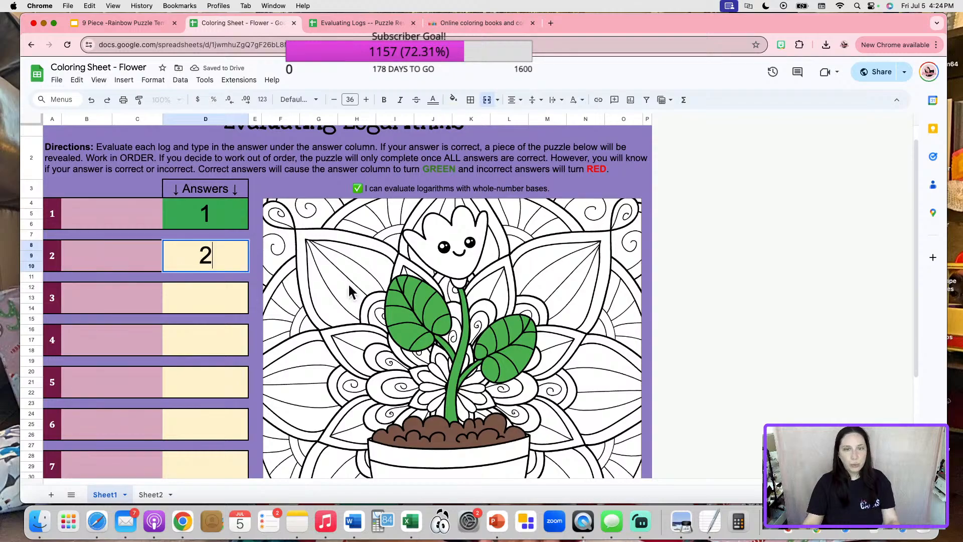
left_click(781, 293)
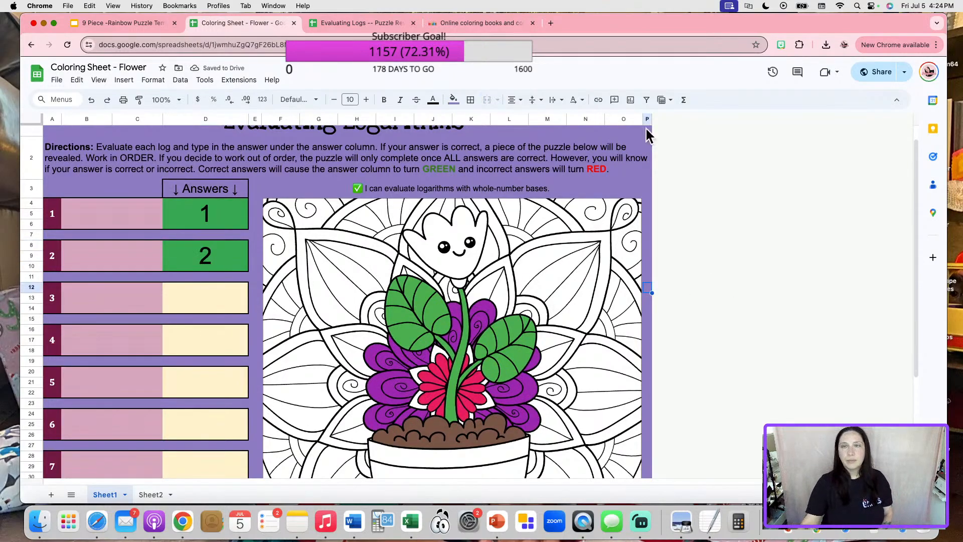
left_click(379, 23)
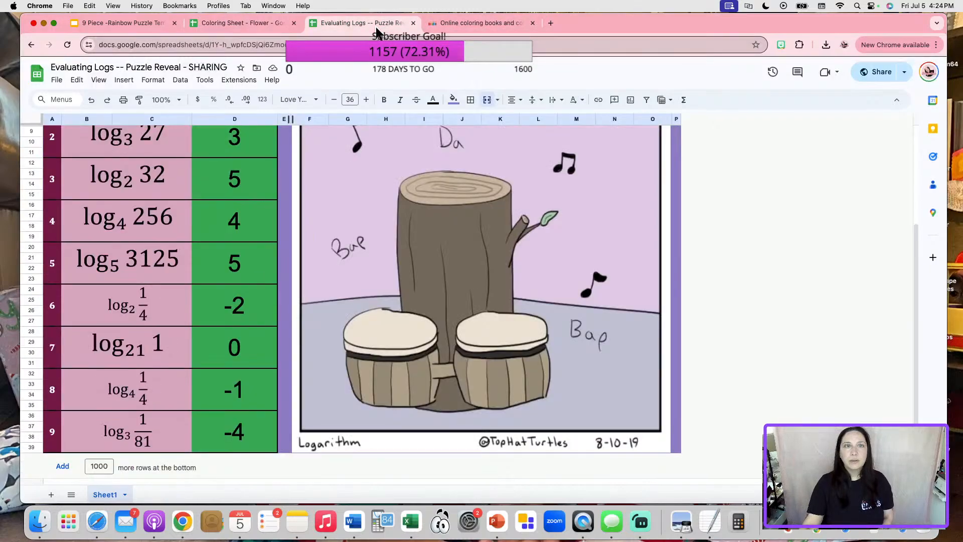
Fill the petals around the stem, red flower and left spiral yellow.
left_click(467, 25)
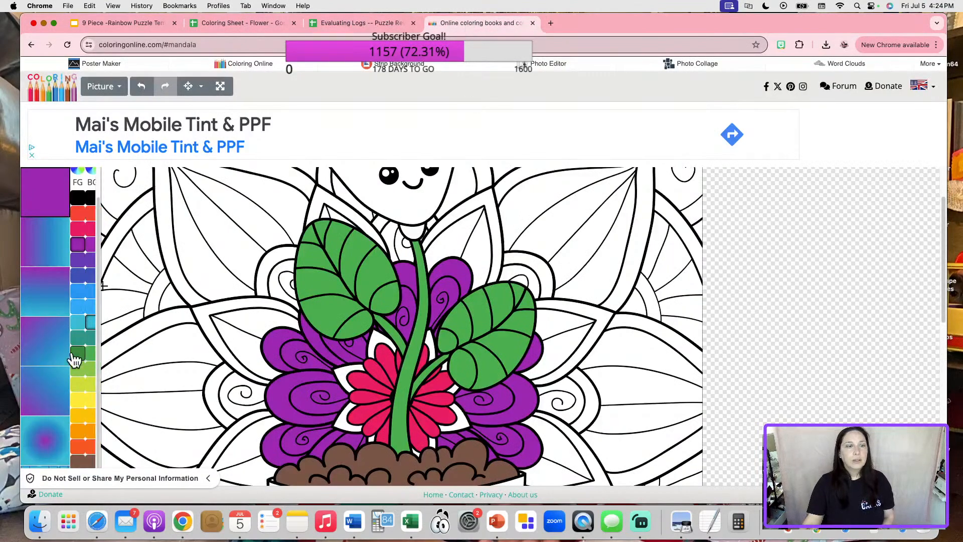
left_click(77, 400)
left_click(382, 337)
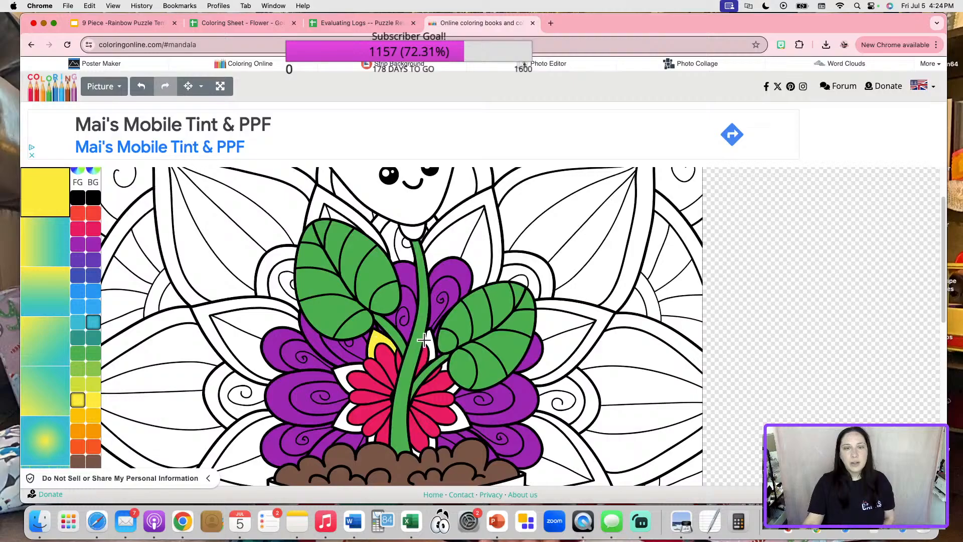
left_click(427, 338)
left_click(352, 367)
left_click(347, 419)
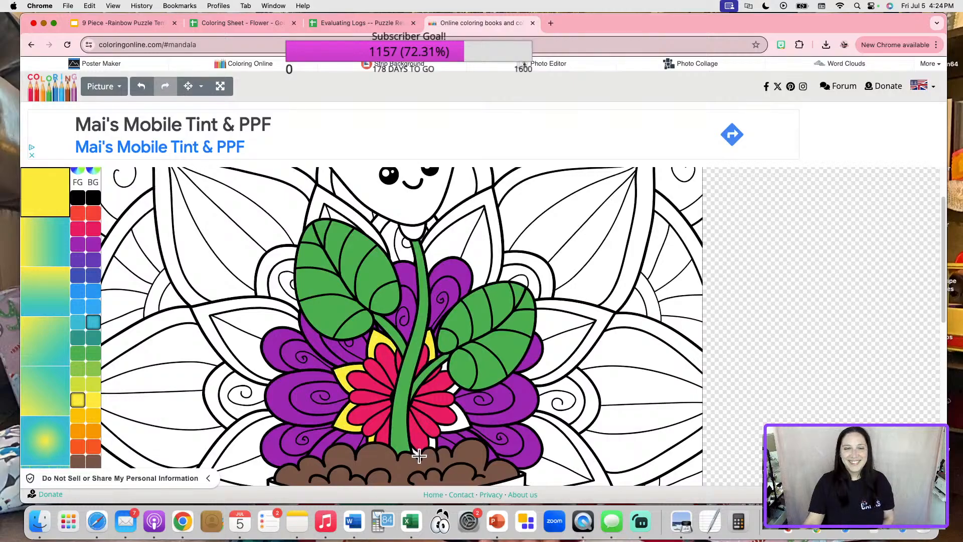
left_click(456, 423)
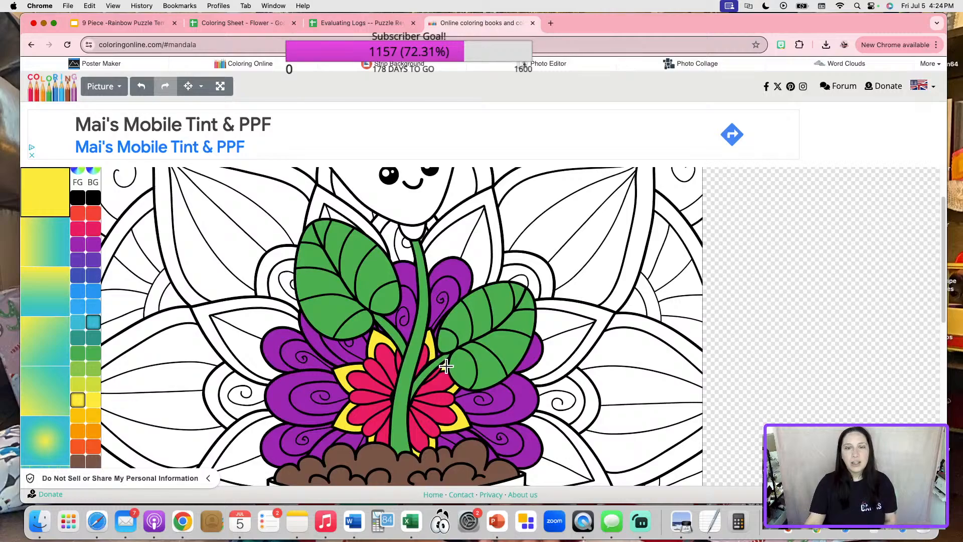
left_click(257, 326)
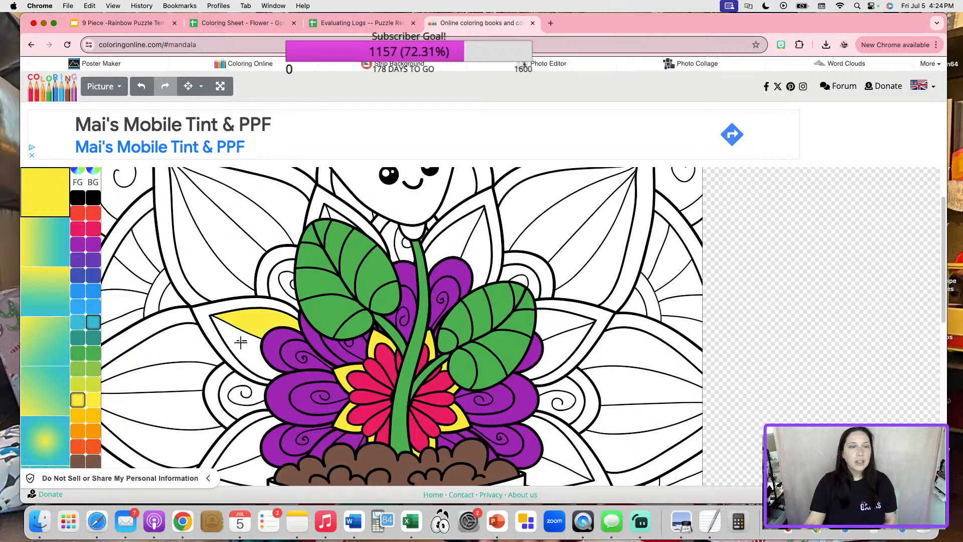
left_click(253, 391)
left_click(256, 436)
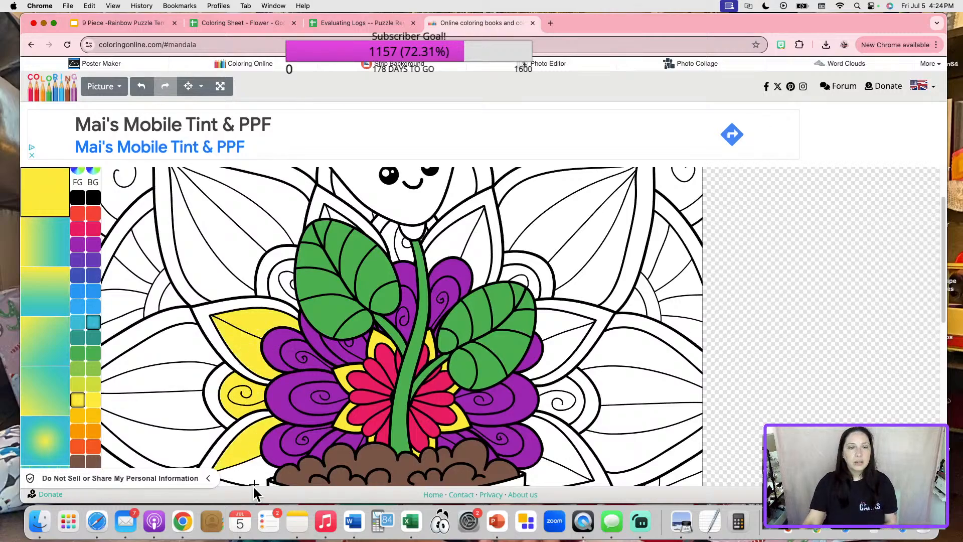
Fill the right-side petals and the sections near the leaf and flower head yellow.
scroll(252, 472, "down", 5)
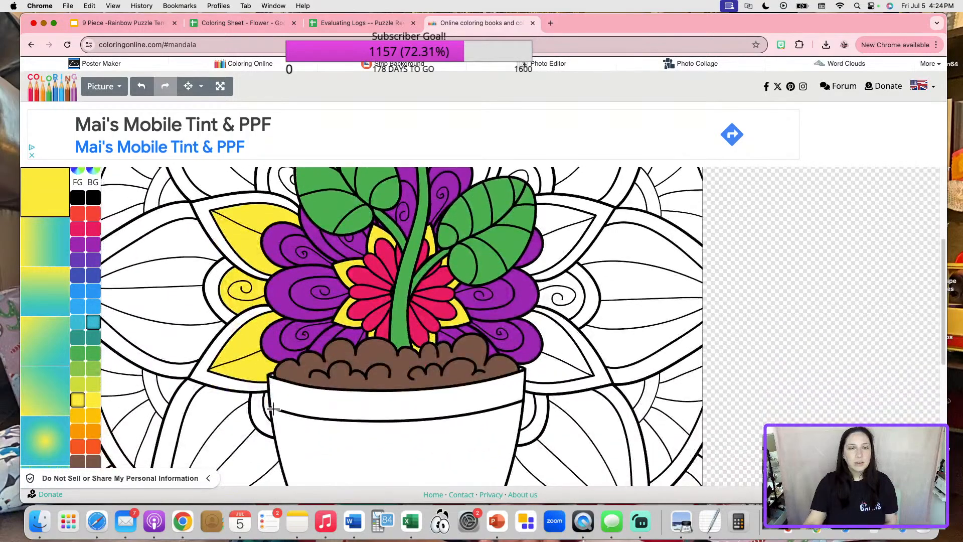
left_click(529, 402)
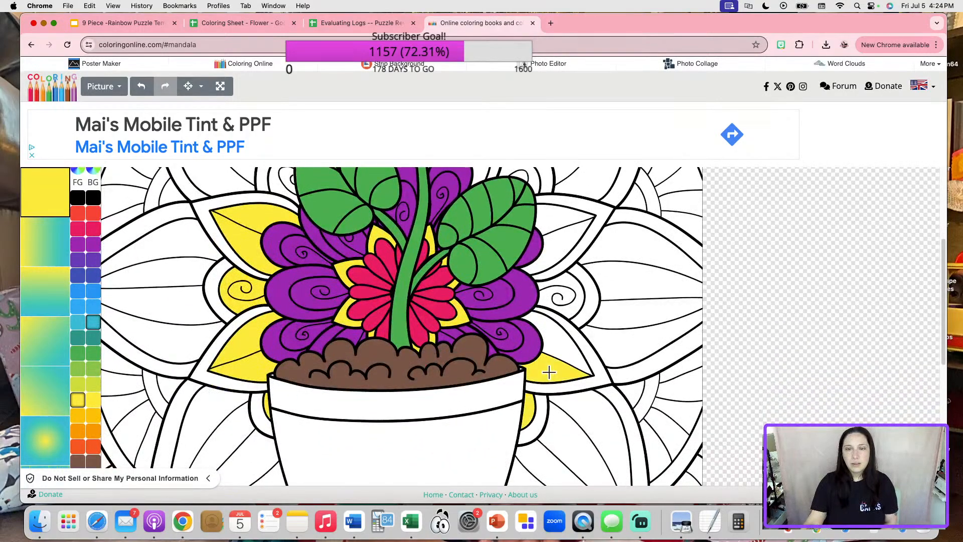
left_click(556, 345)
left_click(569, 309)
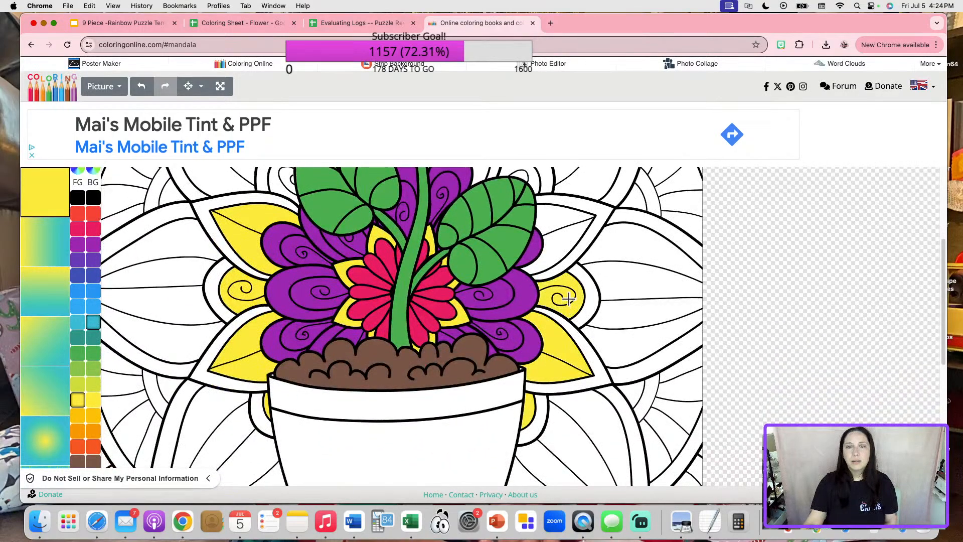
left_click(569, 208)
left_click(566, 236)
scroll(566, 236, "up", 7)
left_click(516, 333)
left_click(471, 313)
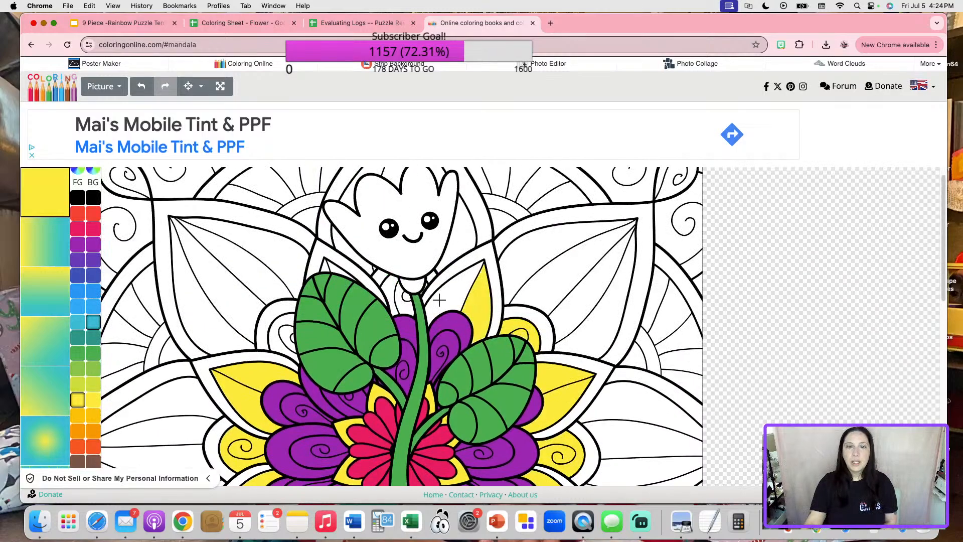
left_click(439, 300)
left_click(404, 305)
left_click(404, 298)
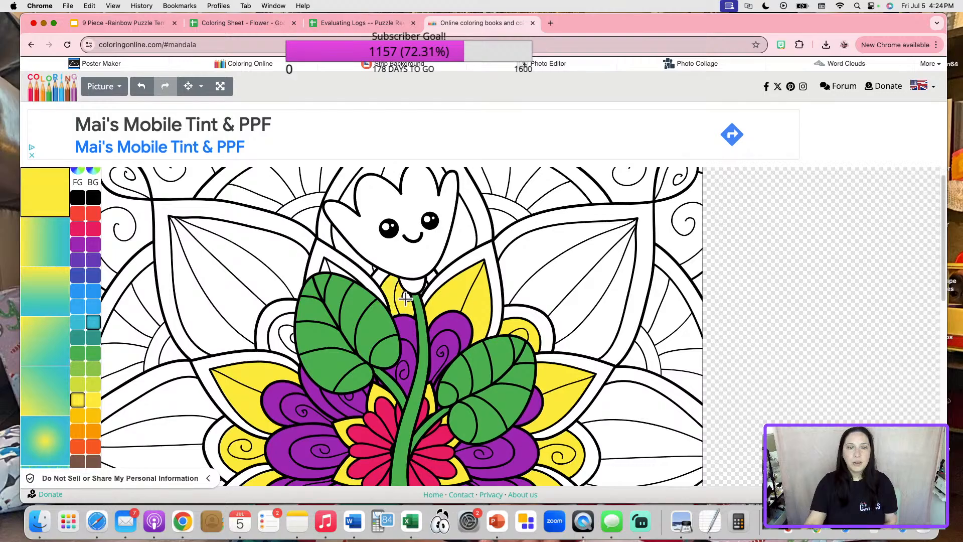
left_click(338, 271)
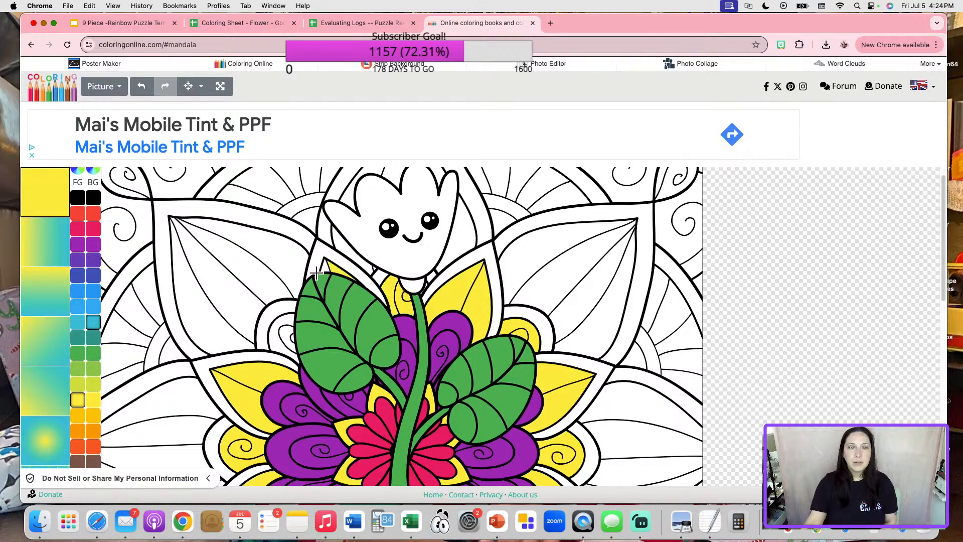
left_click(284, 333)
left_click(282, 338)
Undo the yellow fill on the large outer mandala petals so they stay white.
scroll(534, 377, "down", 3)
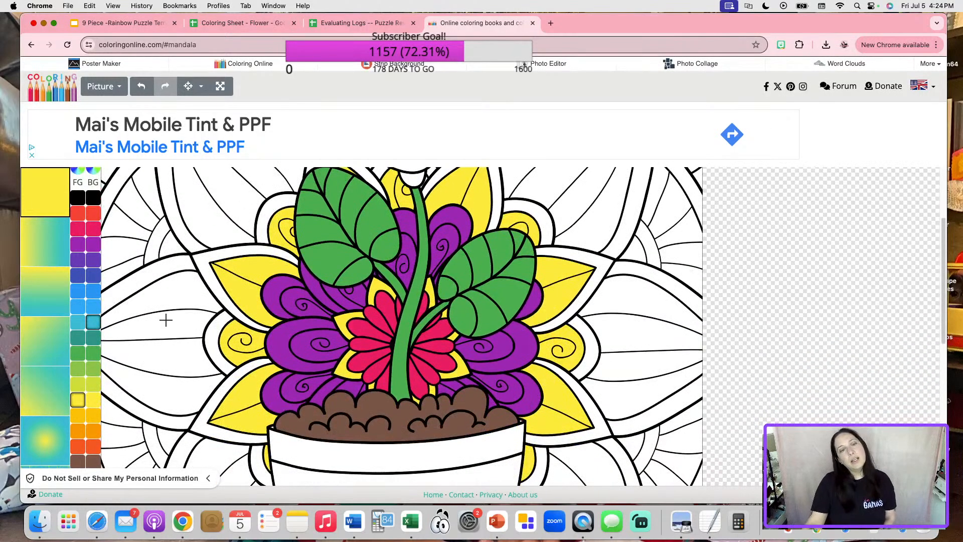
left_click(172, 300)
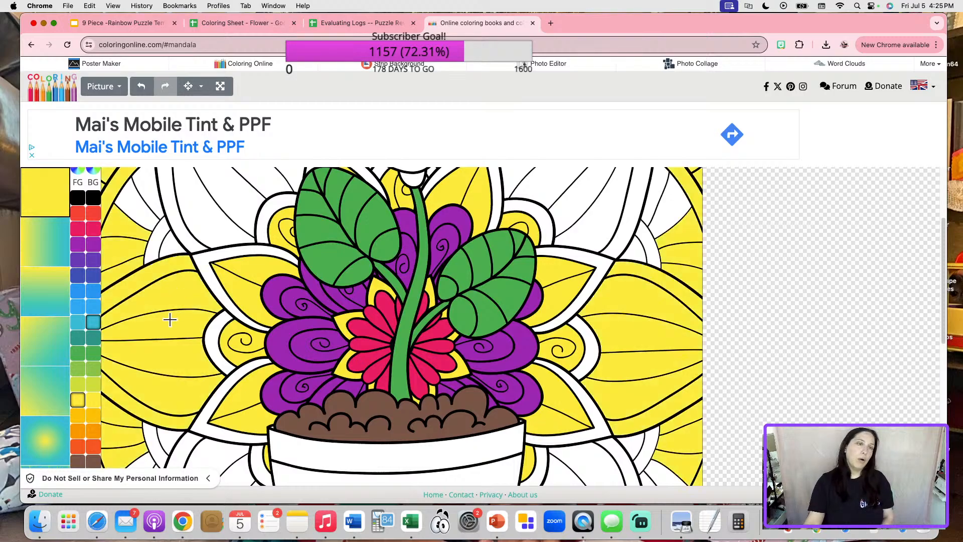
scroll(125, 332, "up", 3)
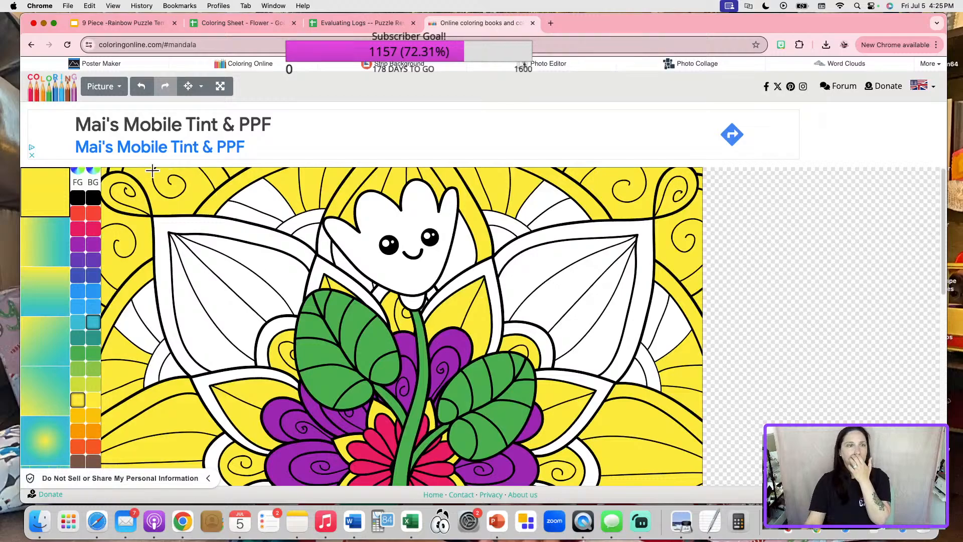
left_click(142, 87)
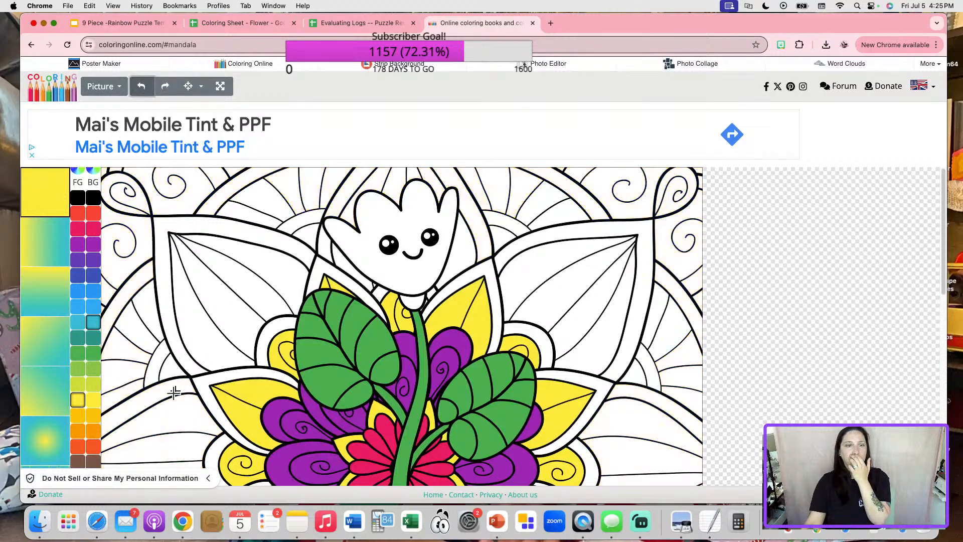
left_click(171, 423)
scroll(169, 421, "down", 10)
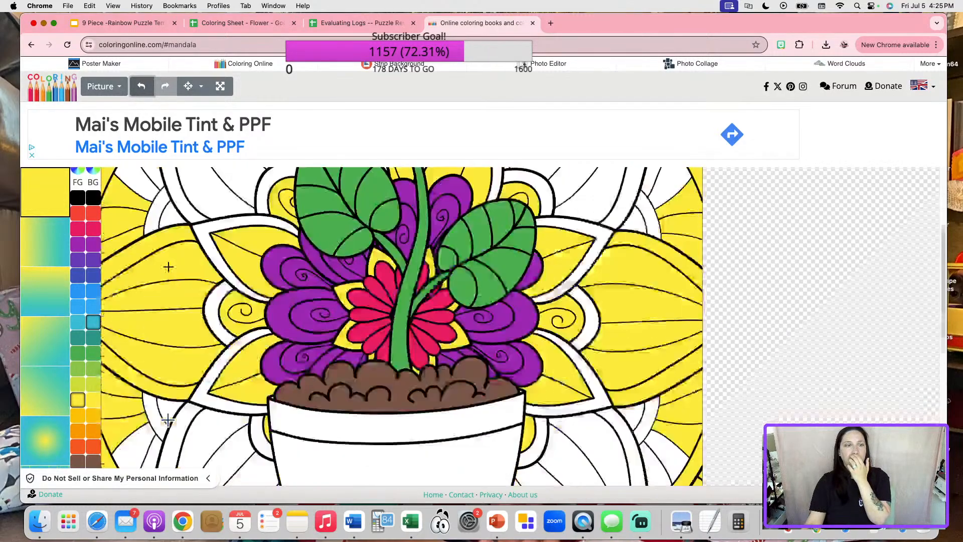
scroll(511, 405, "up", 10)
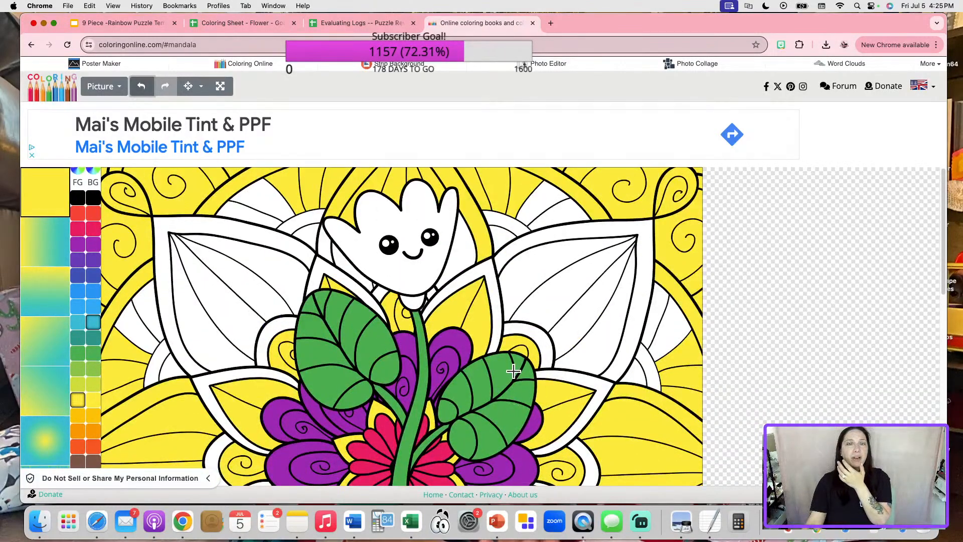
scroll(483, 367, "down", 3)
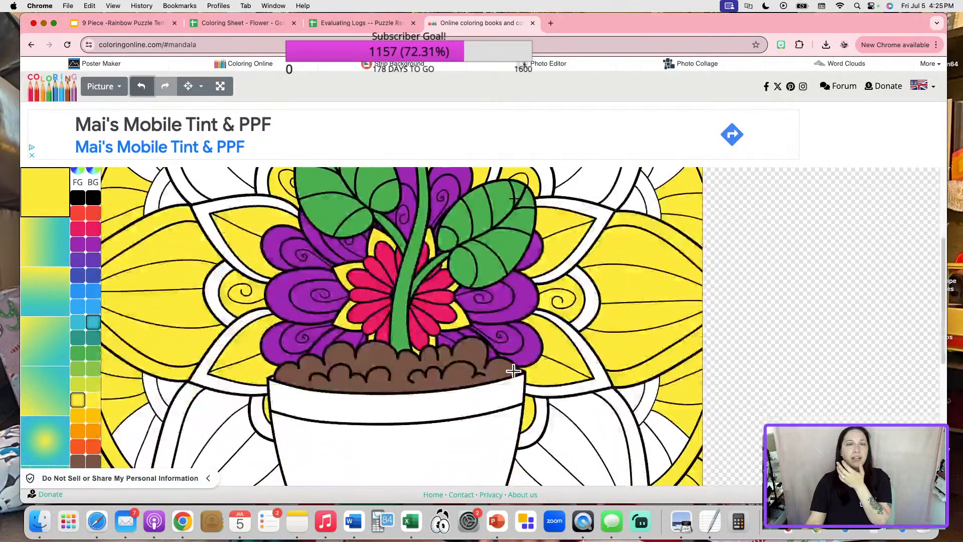
left_click(142, 86)
scroll(665, 323, "up", 3)
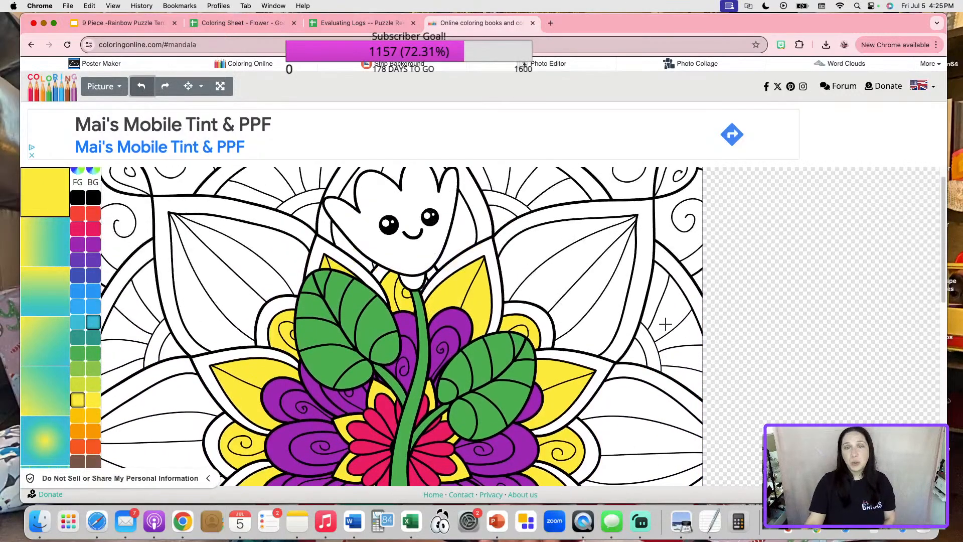
scroll(540, 340, "up", 1)
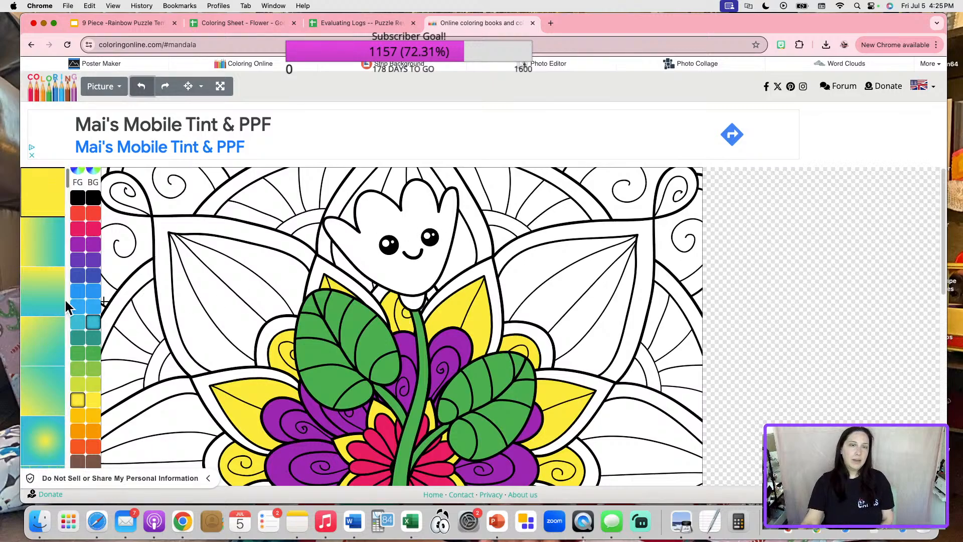
Paint the tip of the flower stem green.
left_click(84, 353)
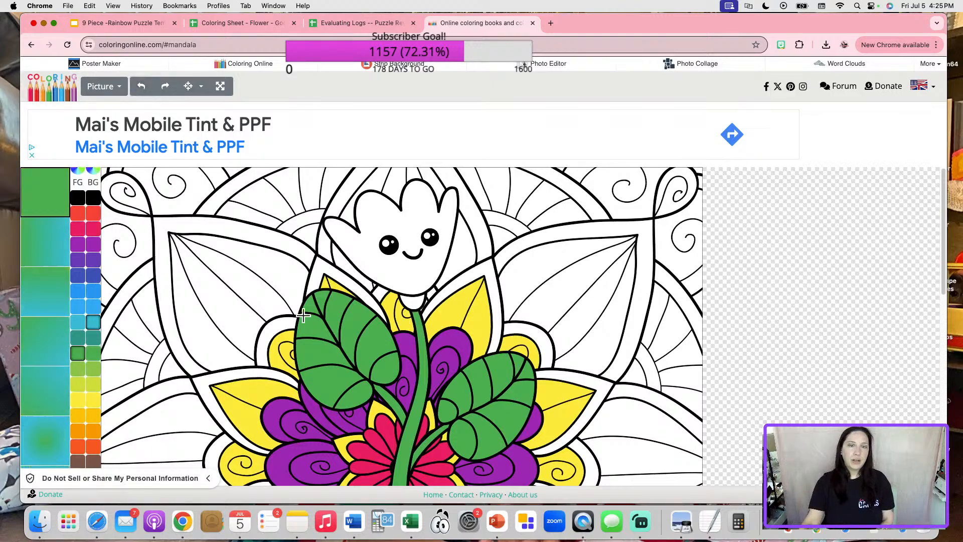
left_click(412, 302)
scroll(335, 375, "down", 5)
scroll(334, 375, "down", 5)
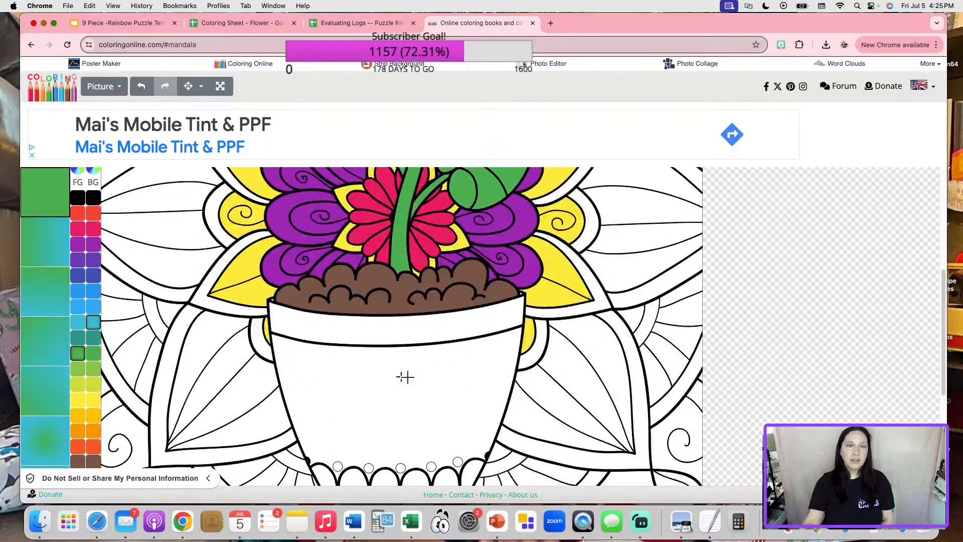
Fill each scallop along the flowerpot's base blue.
left_click(329, 397)
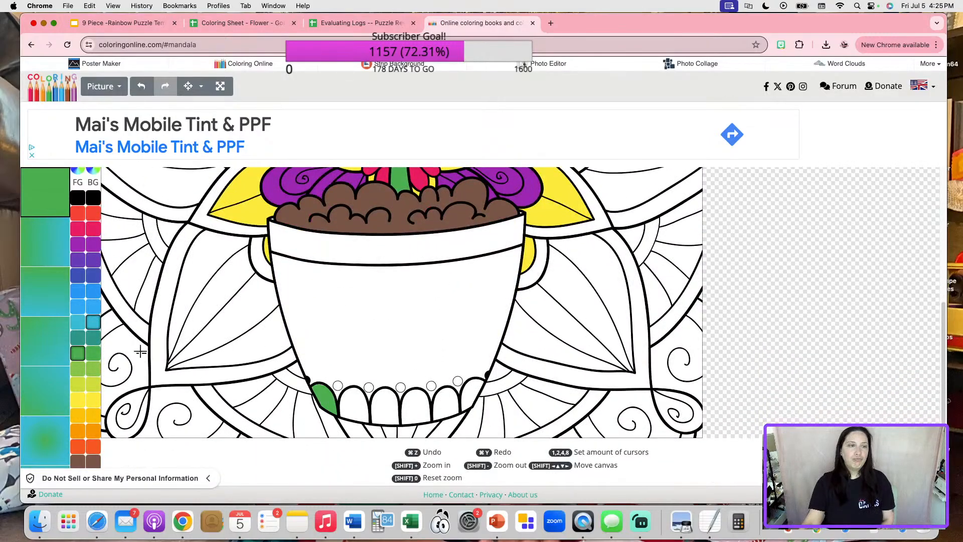
left_click(77, 290)
left_click(335, 395)
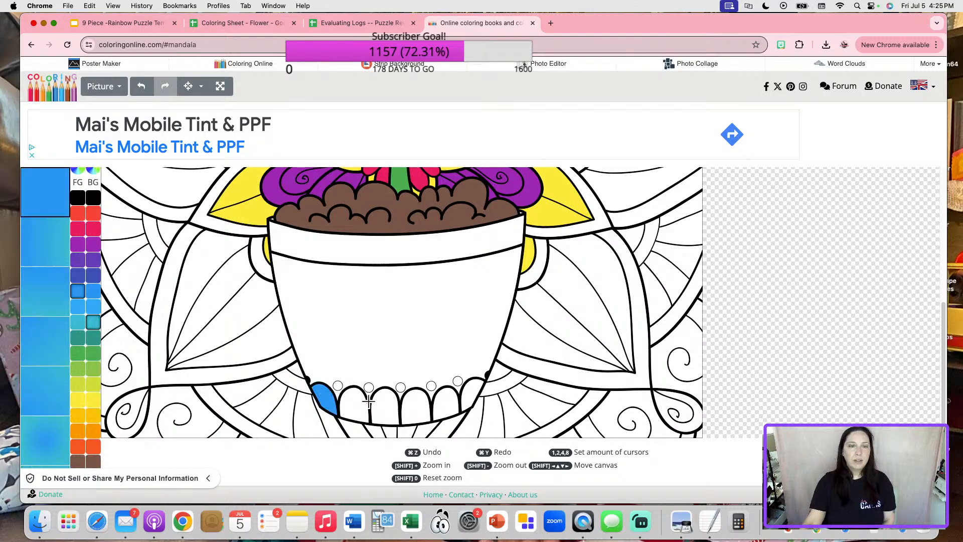
left_click(350, 404)
left_click(385, 406)
left_click(410, 406)
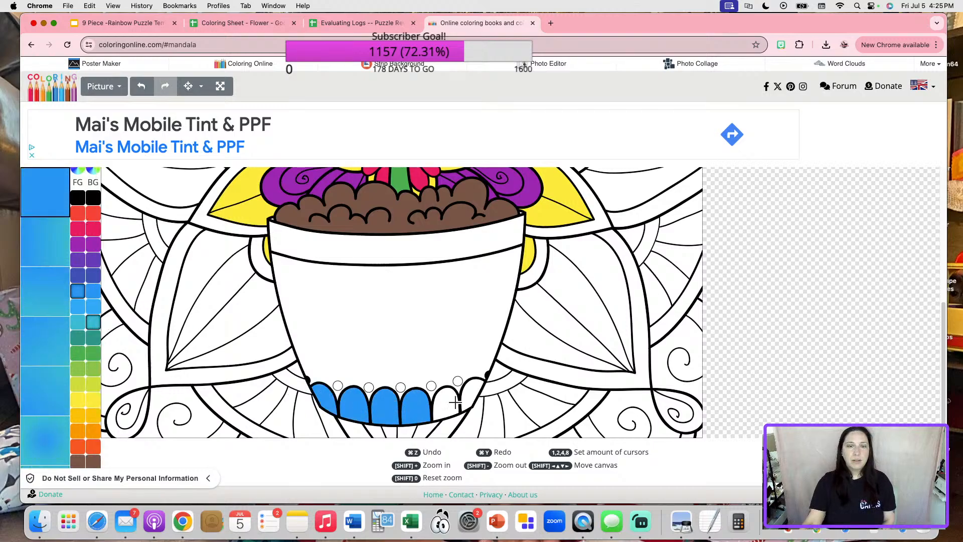
left_click(451, 403)
left_click(468, 393)
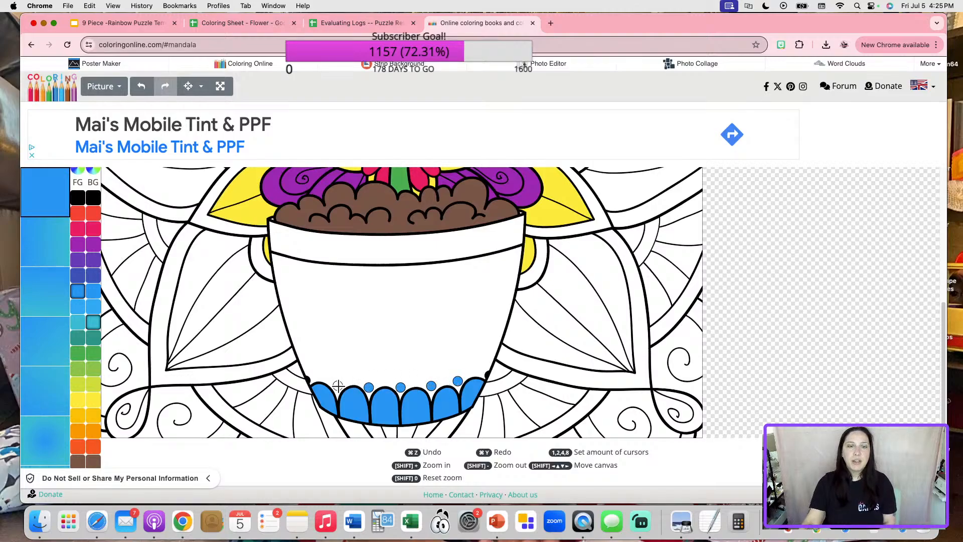
Save the picture as a PNG, drawing (3).png.
scroll(401, 351, "up", 5)
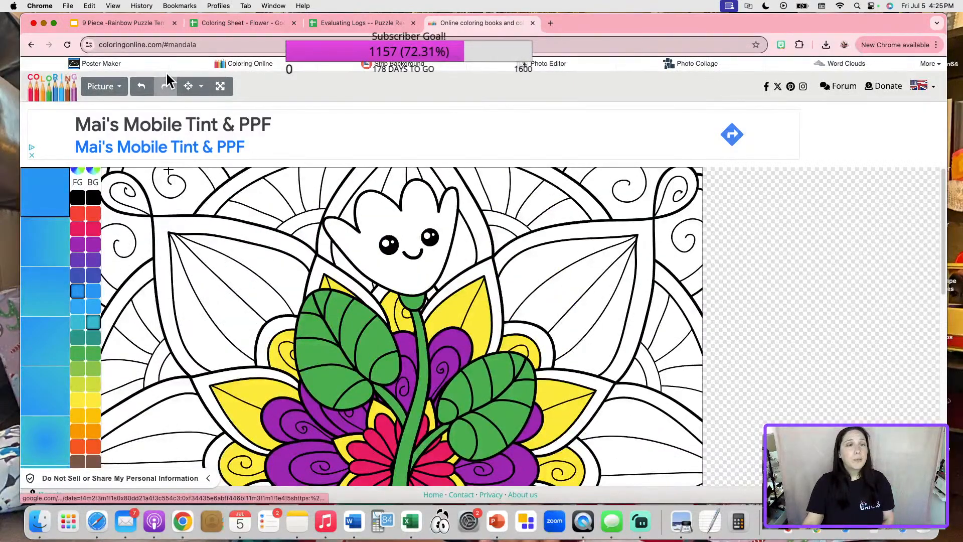
left_click(118, 89)
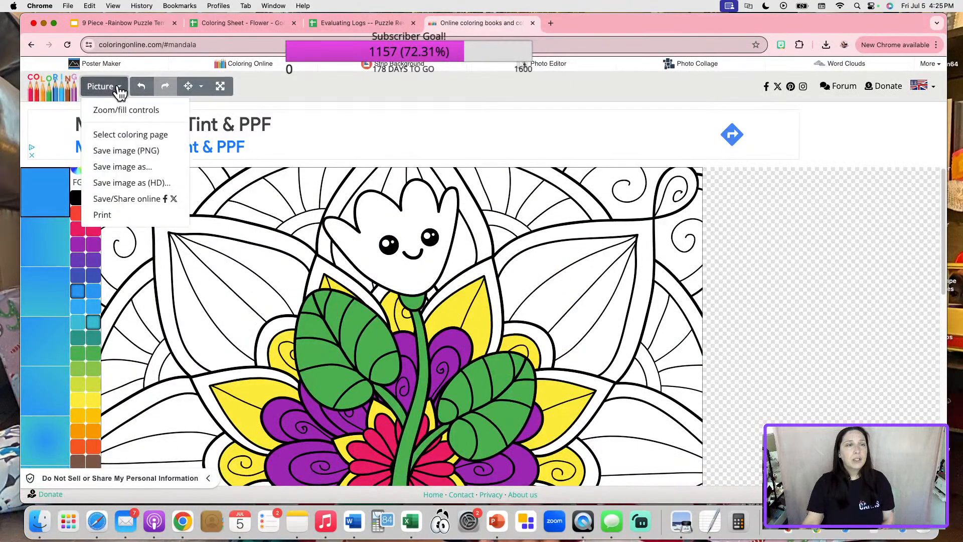
left_click(133, 151)
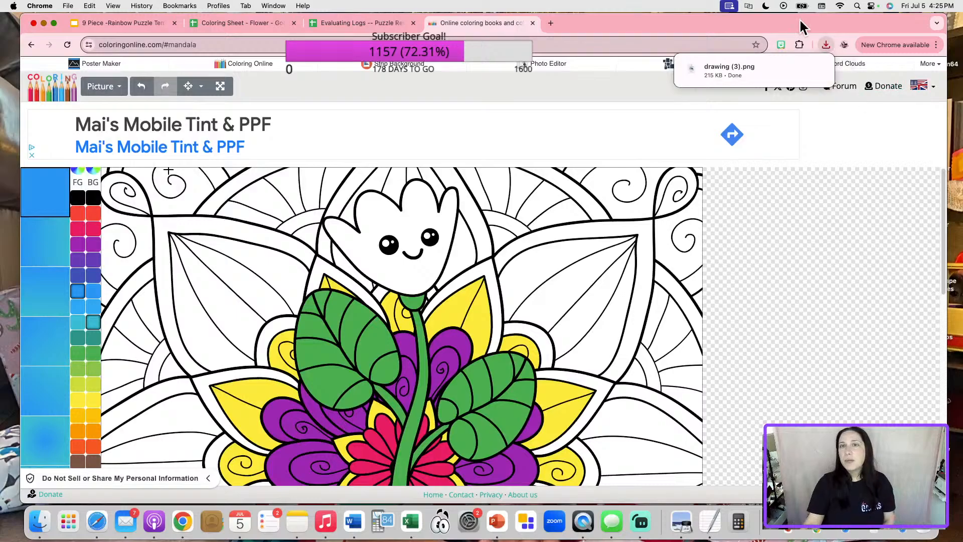
Replace the old image in Sheet2 cell L25 with drawing (3).png from downloads.
left_click(270, 24)
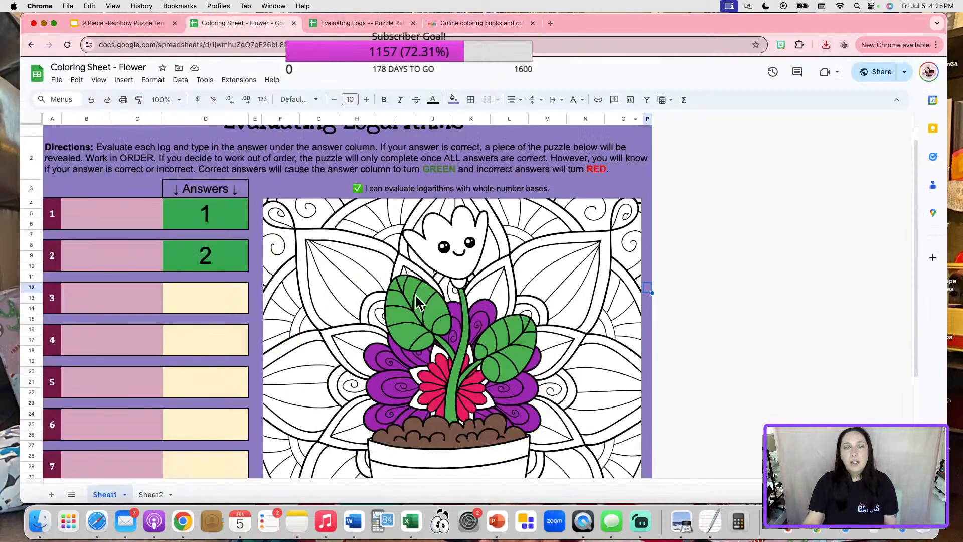
left_click(150, 494)
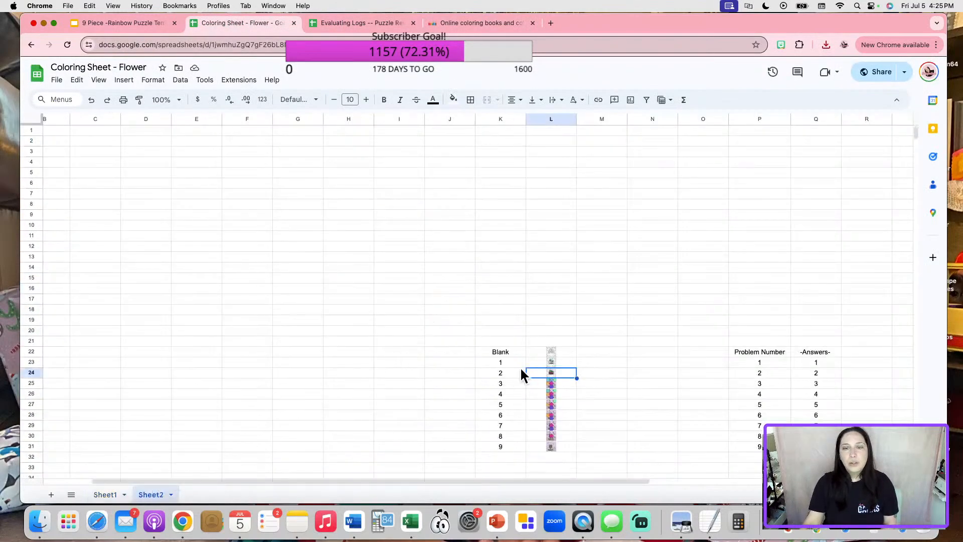
left_click(534, 381)
key("BackSpace")
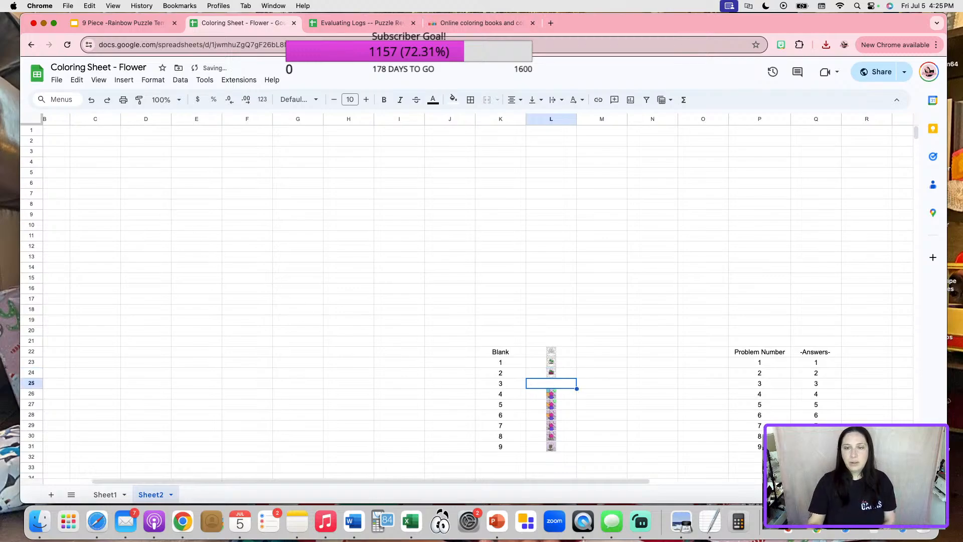
left_click(123, 80)
mouse_move(178, 226)
left_click(321, 232)
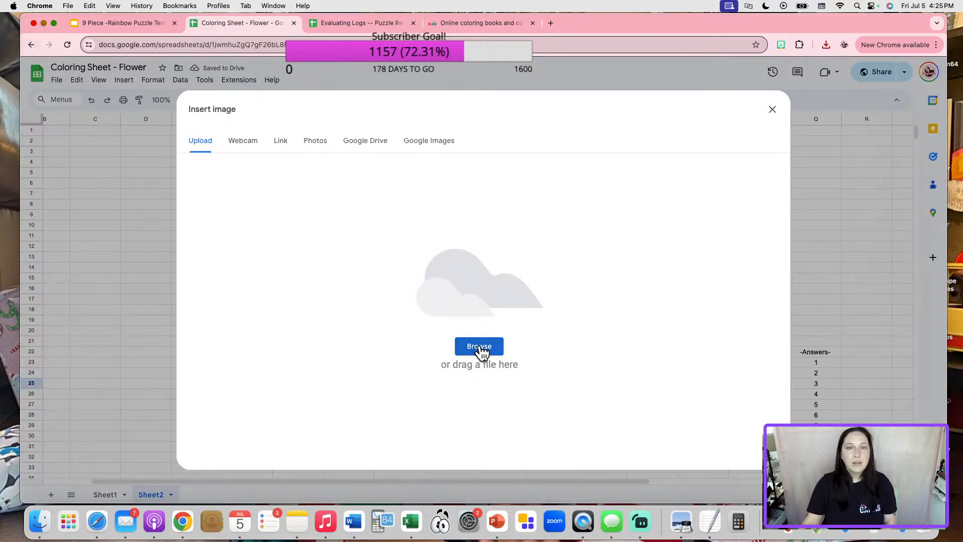
left_click(479, 347)
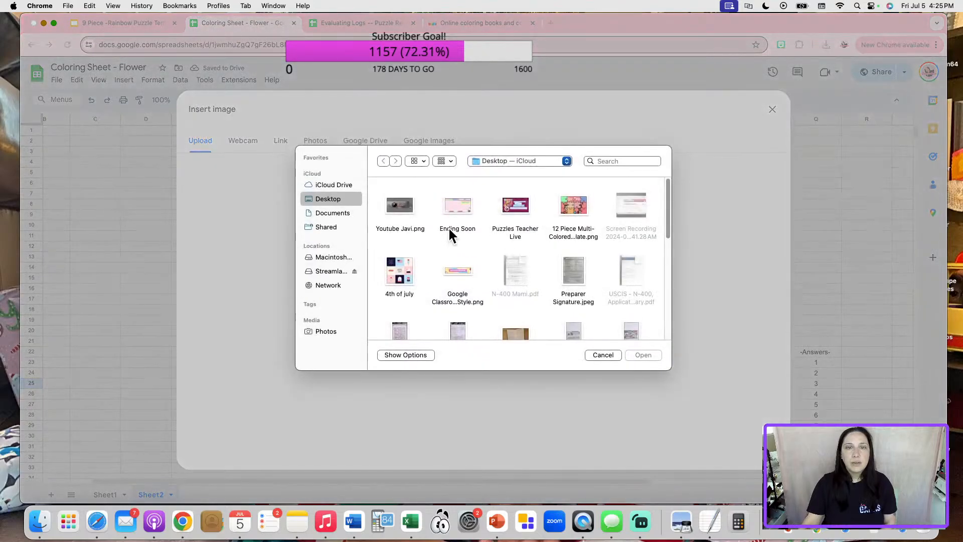
left_click(602, 351)
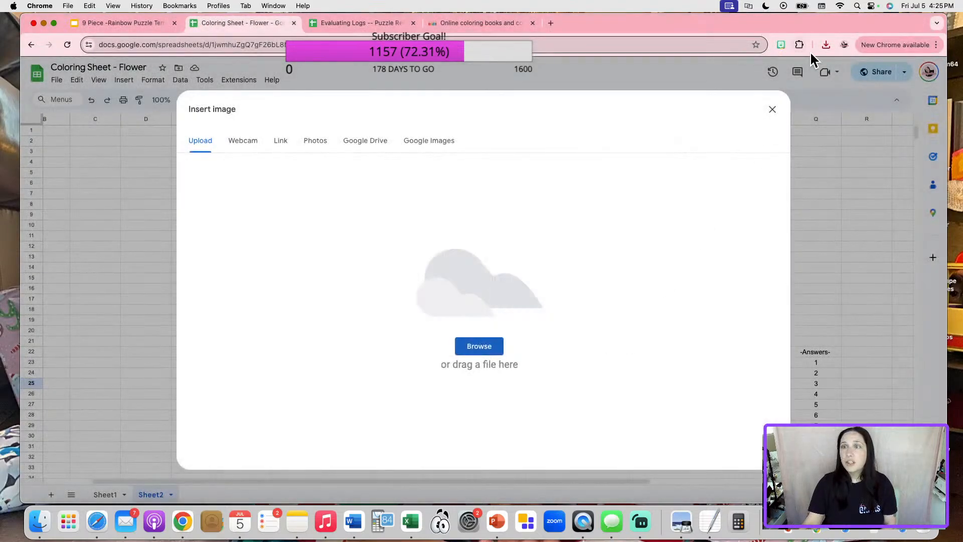
left_click(826, 45)
left_click_drag(750, 88, 519, 228)
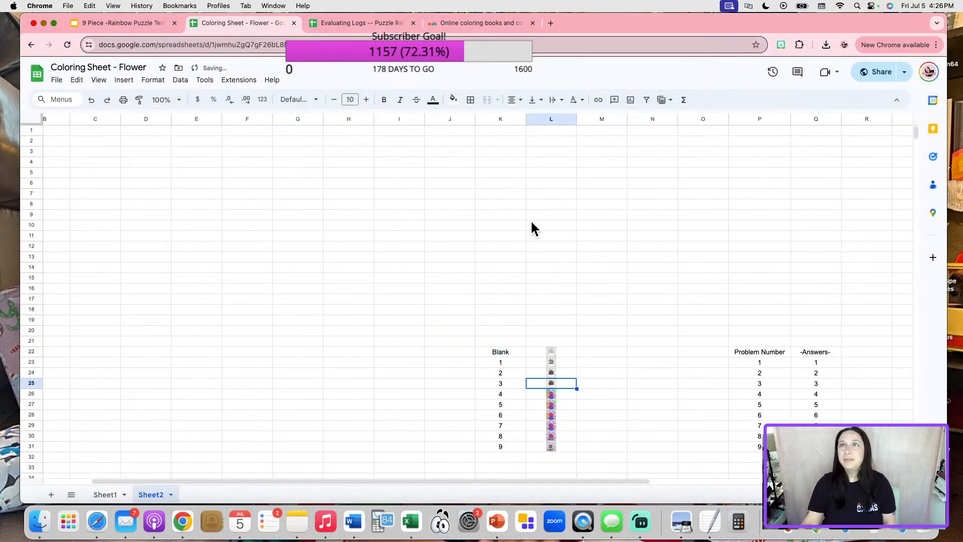
Enter 3 as the answer to problem 3 on Sheet1 and check it turns green.
left_click(119, 494)
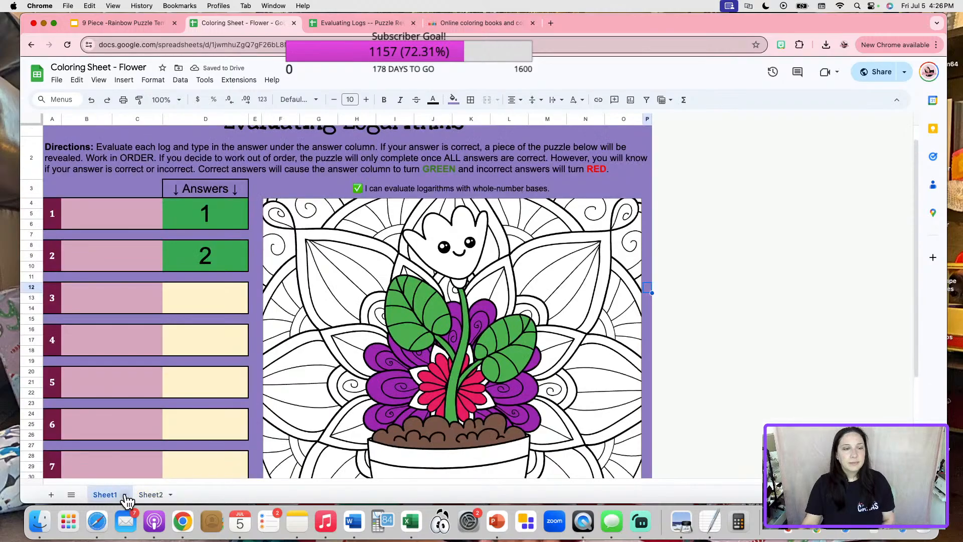
left_click(228, 309)
type("3")
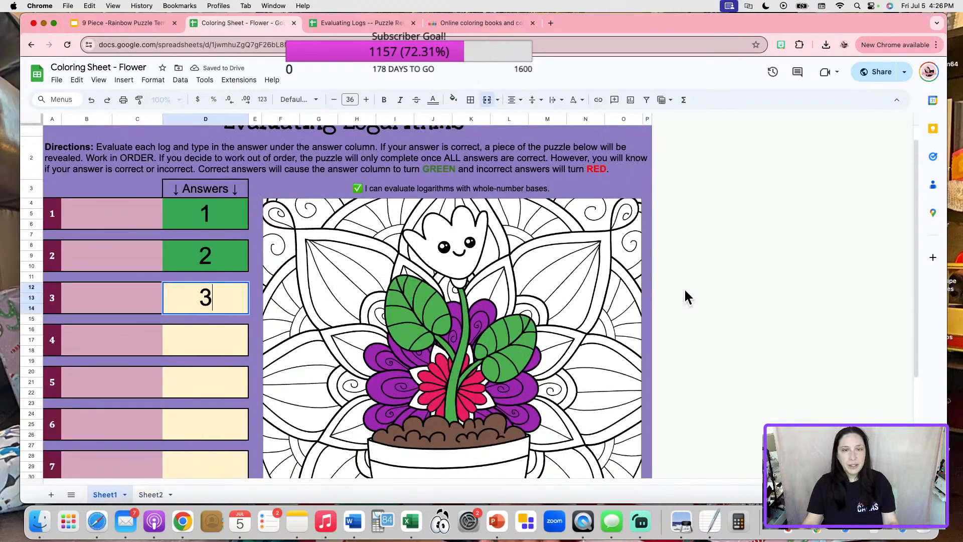
left_click(682, 288)
scroll(722, 356, "down", 3)
scroll(732, 384, "down", 2)
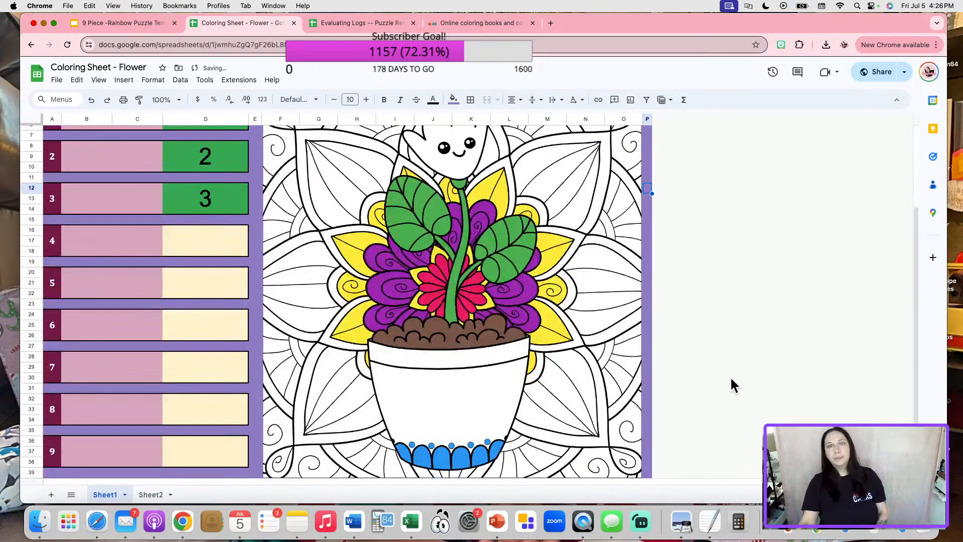
scroll(732, 384, "up", 4)
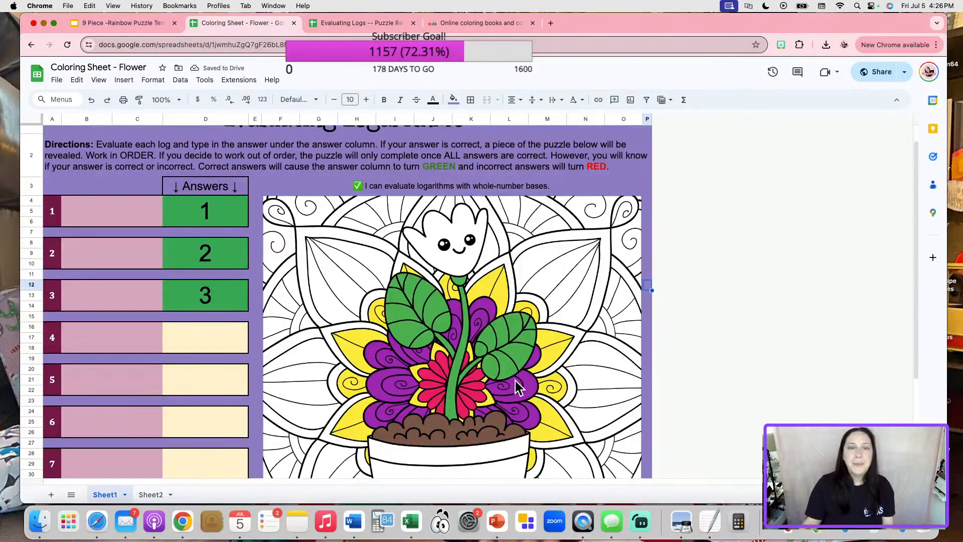
left_click(476, 23)
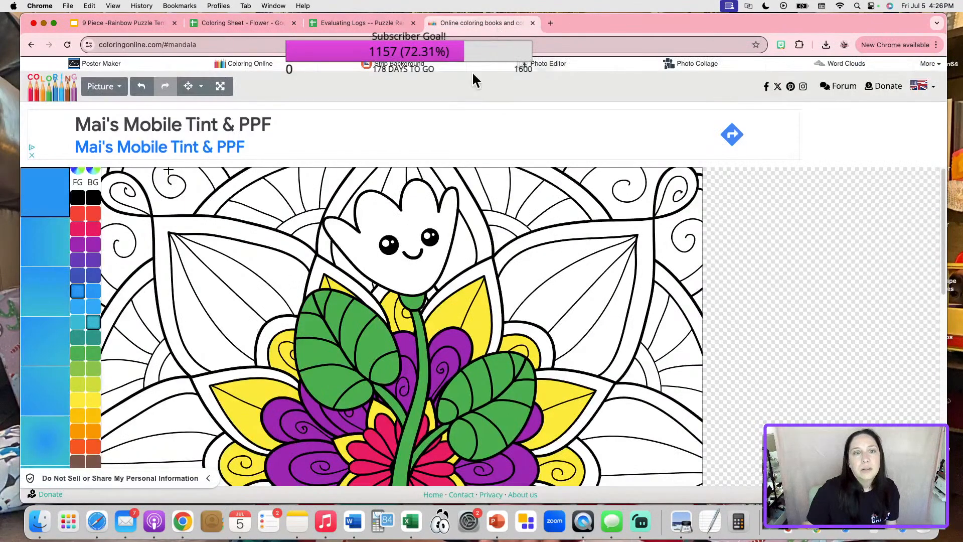
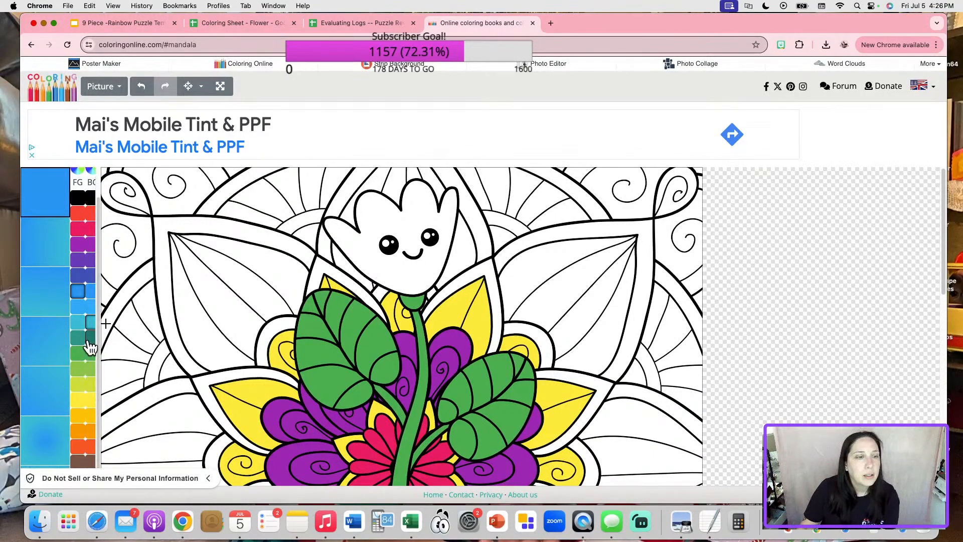
Fill the tulip head with a lightened pink from the colour picker.
left_click(85, 246)
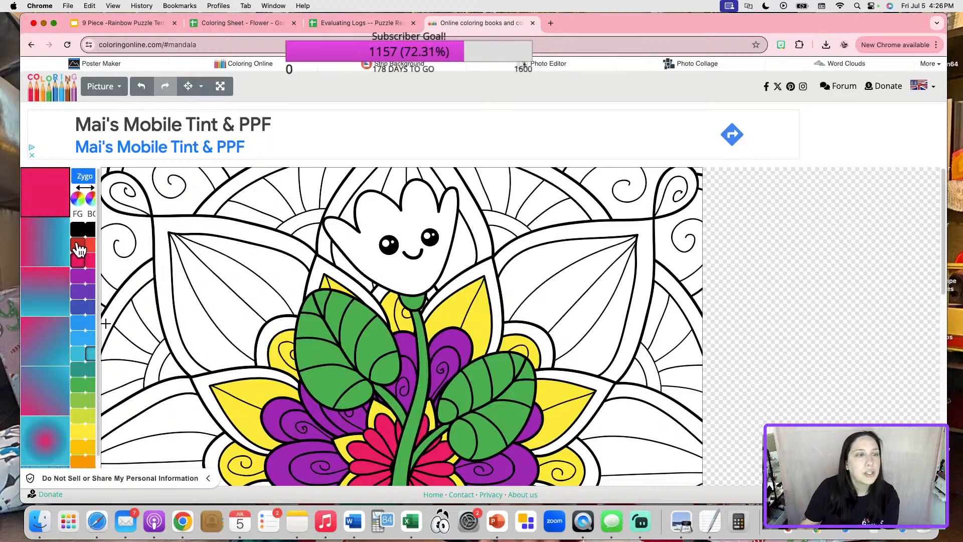
left_click(90, 237)
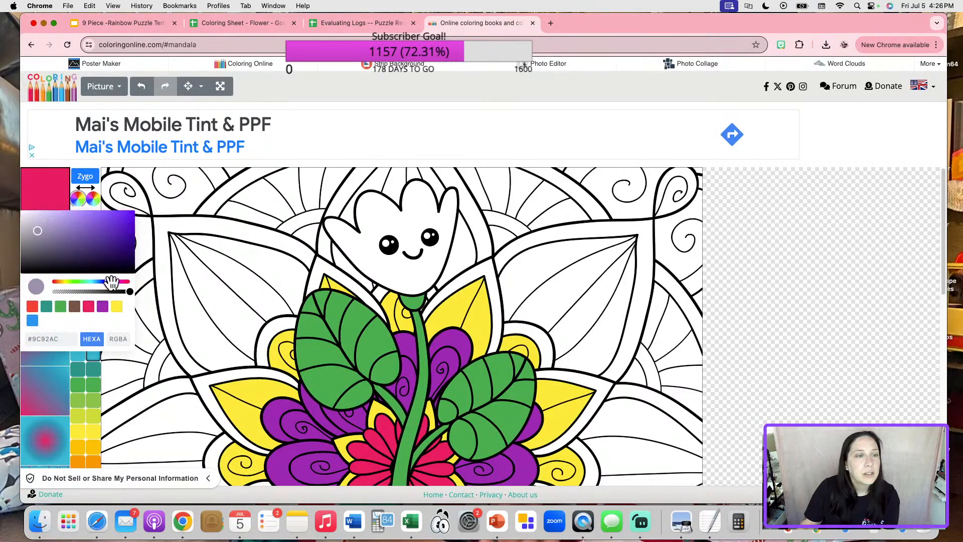
left_click(91, 306)
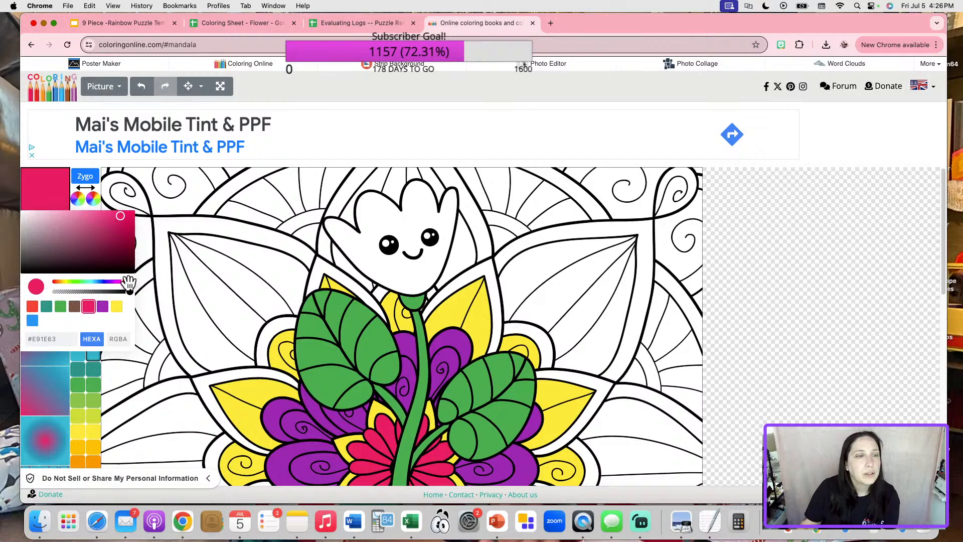
left_click_drag(118, 217, 78, 213)
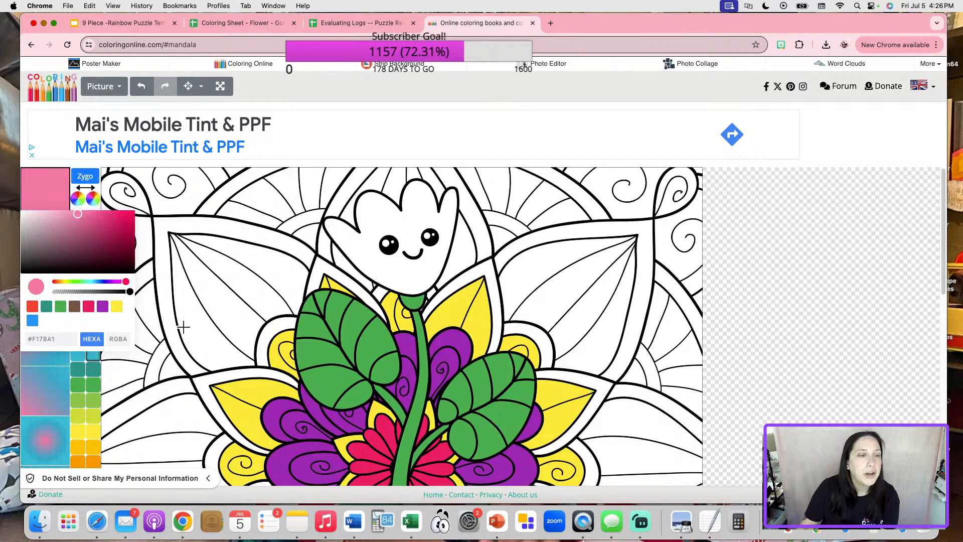
left_click(191, 191)
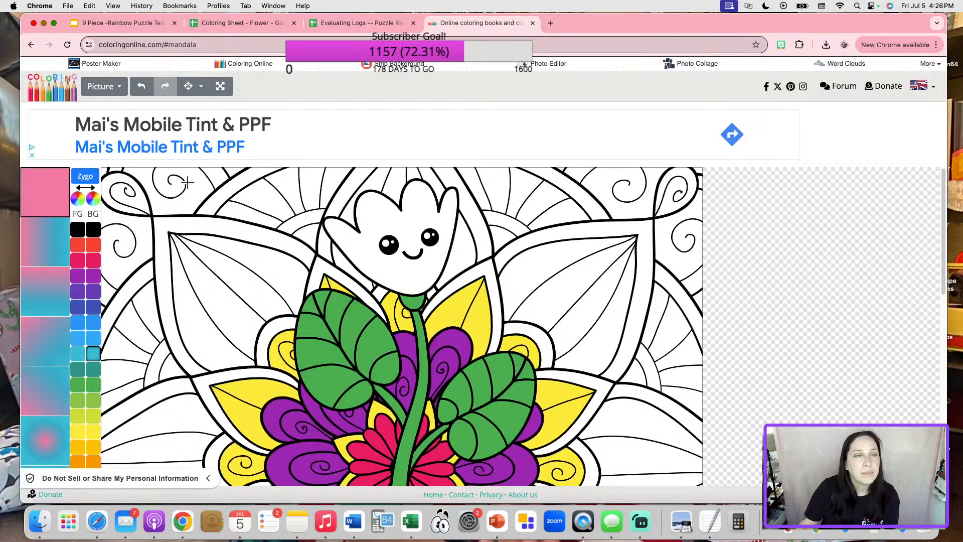
left_click(383, 218)
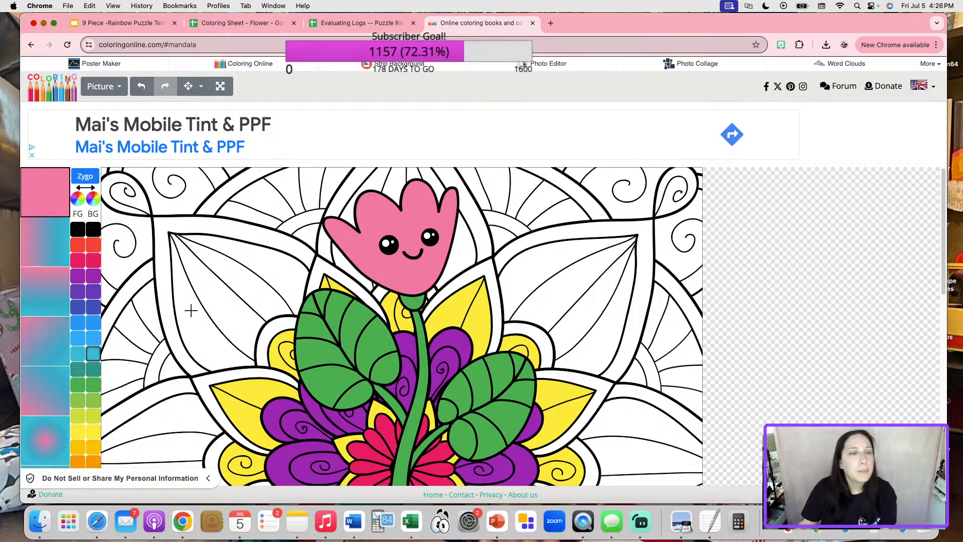
scroll(322, 386, "down", 3)
scroll(322, 386, "up", 2)
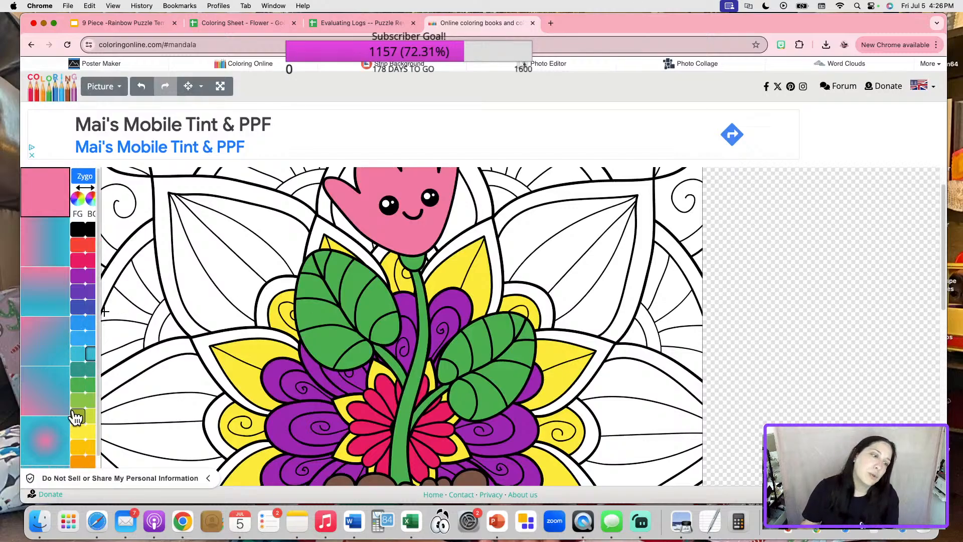
Fill the bands and swirls around the yellow petals orange-yellow.
left_click(78, 432)
left_click(80, 446)
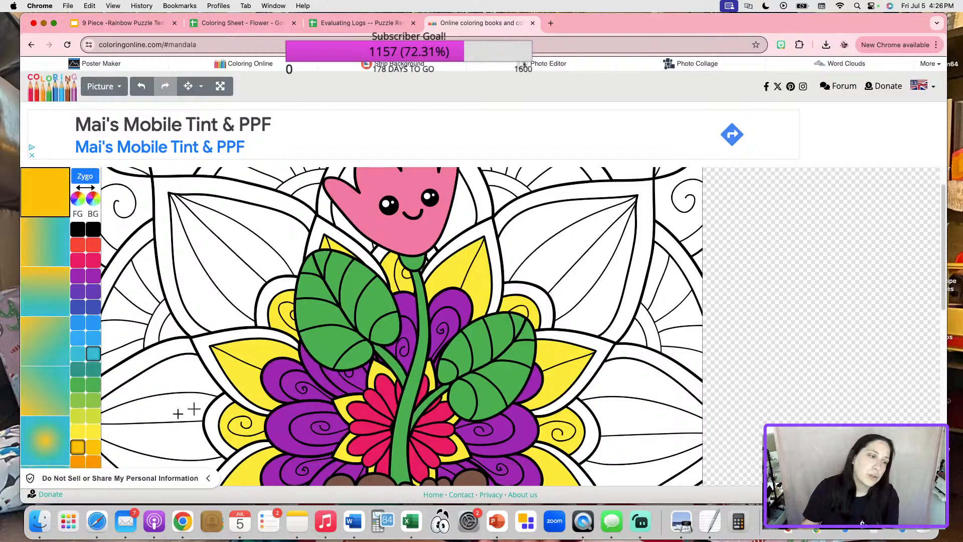
left_click(234, 336)
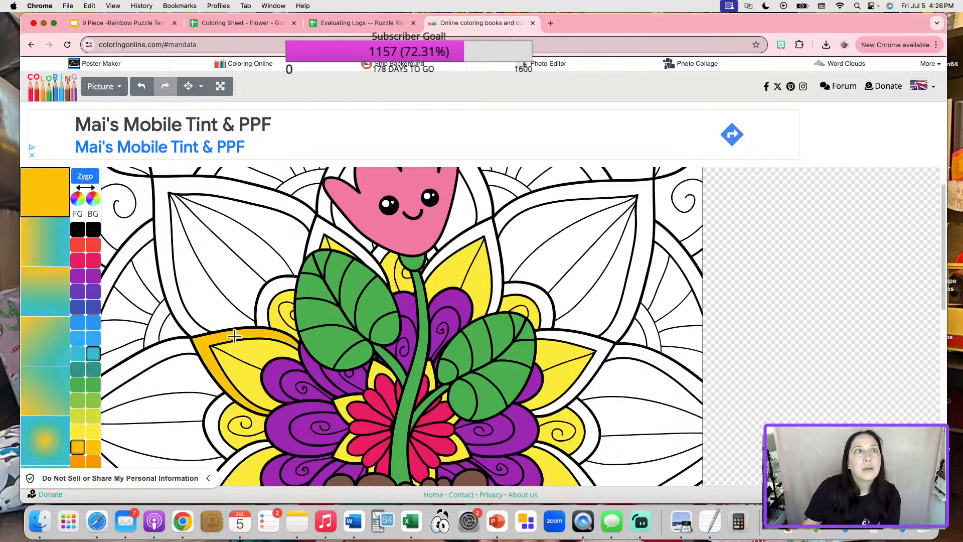
left_click(276, 289)
left_click(325, 223)
left_click(458, 243)
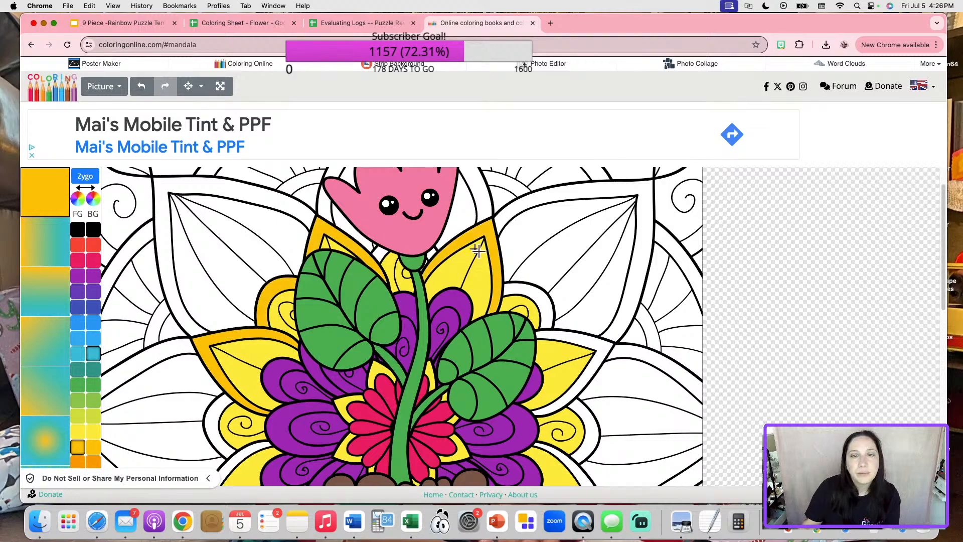
left_click(522, 284)
left_click(591, 346)
left_click(592, 421)
Fill the remaining bands beside the pot and the left petal tip orange-yellow.
scroll(593, 321, "down", 4)
left_click(594, 307)
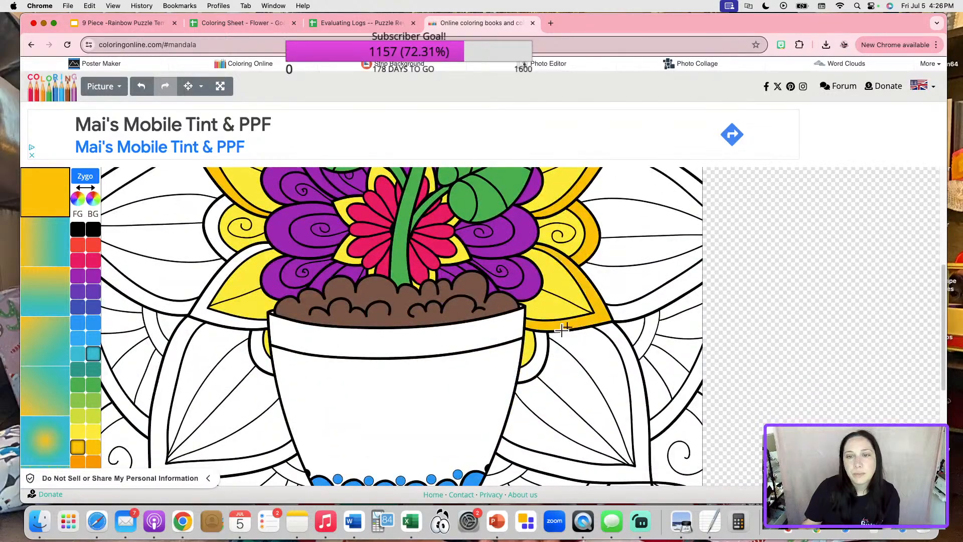
left_click(547, 346)
left_click(252, 352)
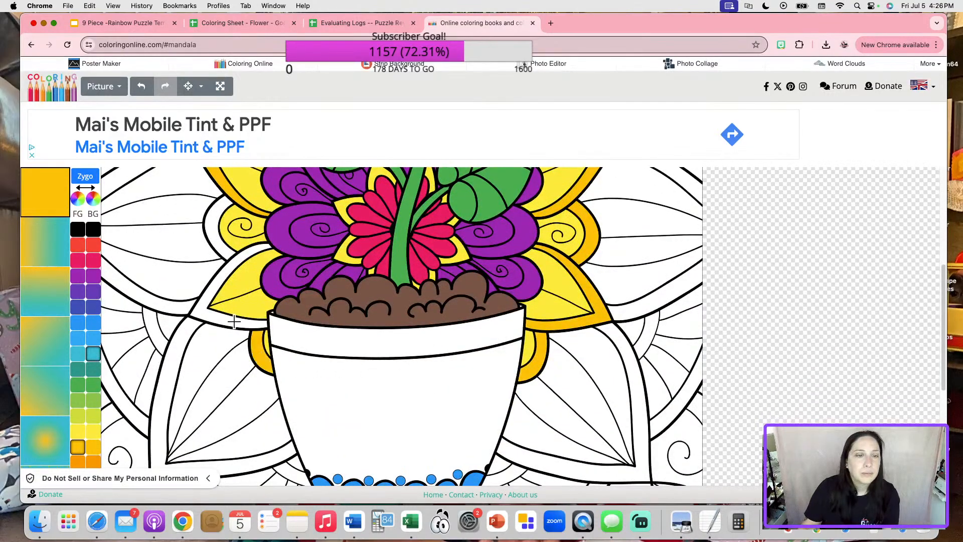
left_click(215, 318)
left_click(211, 233)
scroll(181, 366, "up", 2)
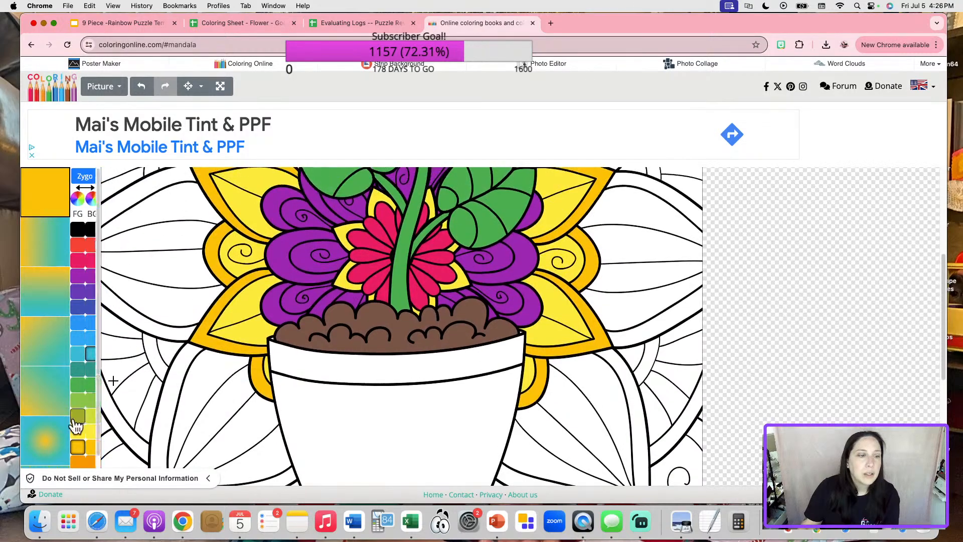
scroll(93, 441, "down", 1)
Fill the pot body orange-red and its rim orange.
left_click(78, 446)
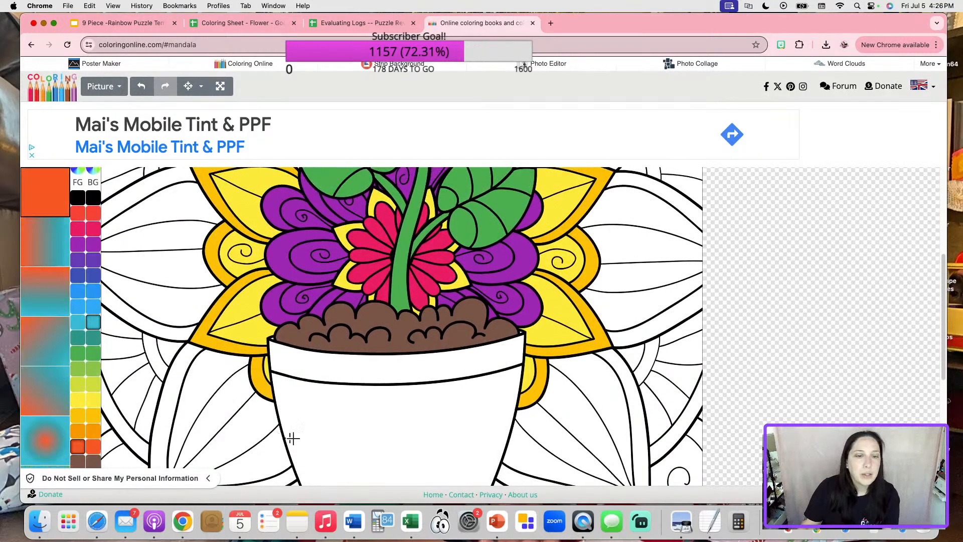
left_click(312, 382)
scroll(204, 391, "down", 5)
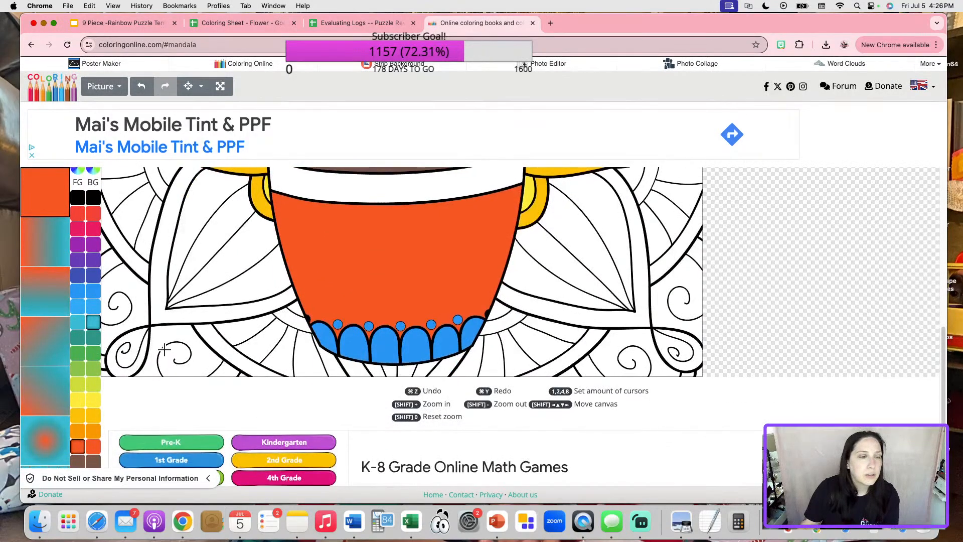
scroll(204, 392, "up", 1)
left_click(90, 431)
left_click(334, 204)
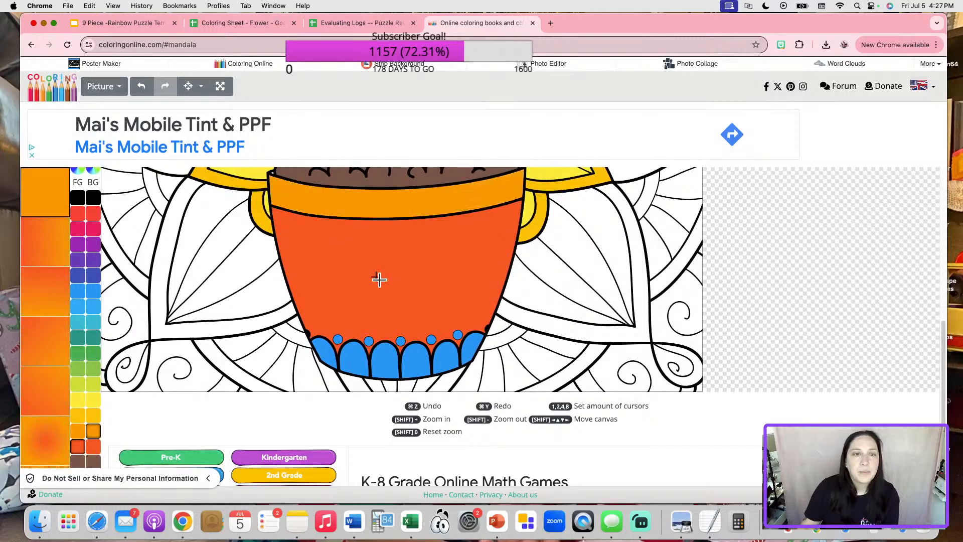
scroll(381, 277, "up", 8)
scroll(381, 280, "up", 5)
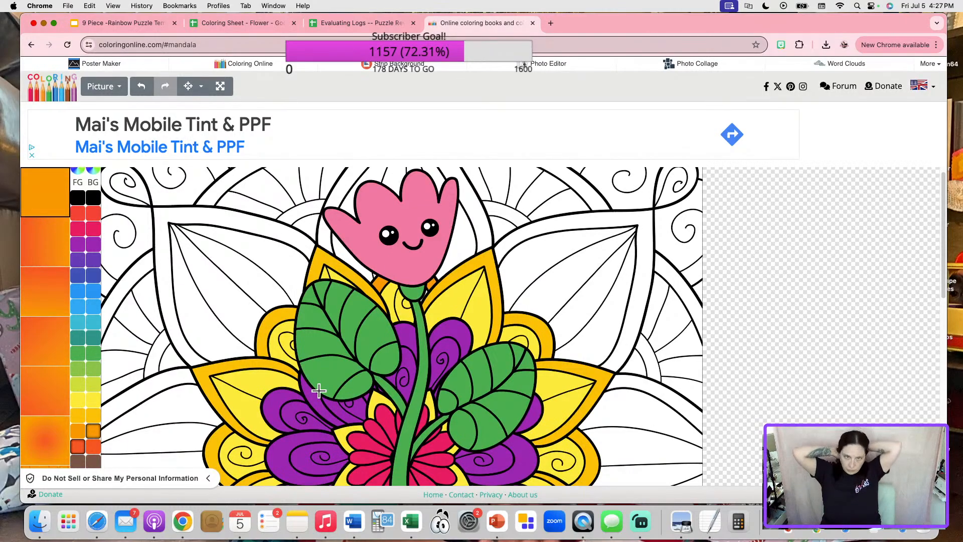
Save the coloured picture as a PNG, drawing (4).png.
left_click(115, 90)
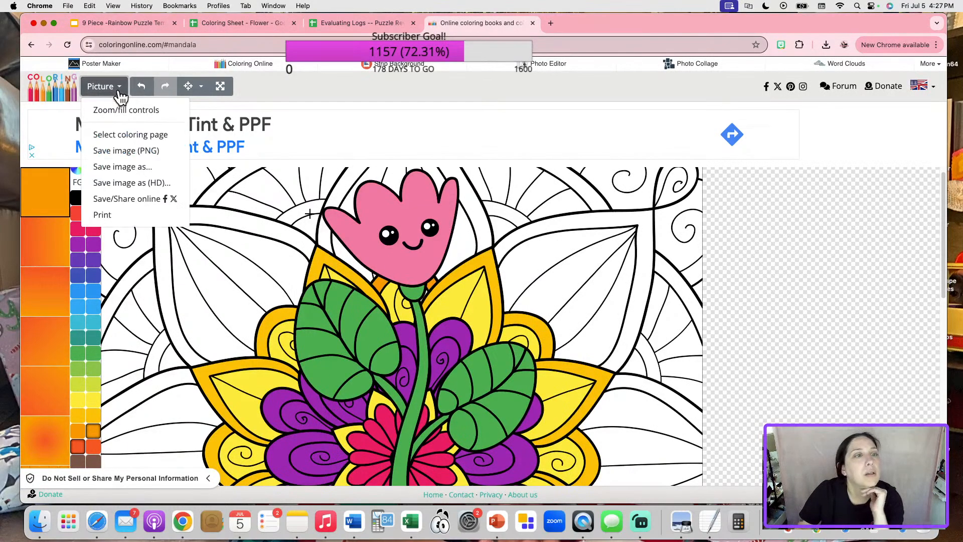
left_click(128, 151)
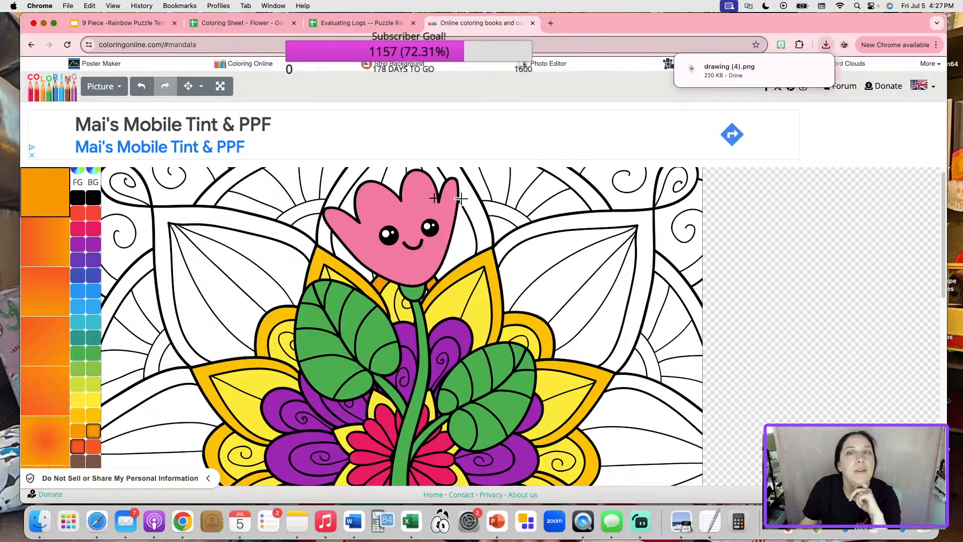
left_click(235, 23)
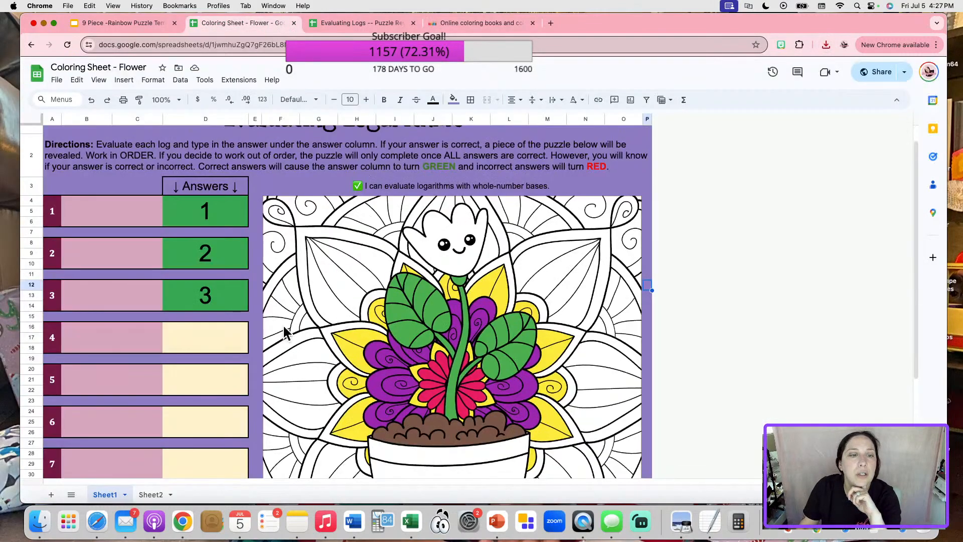
Replace the image in Sheet2 cell L26 with drawing (4).png from downloads.
left_click(150, 494)
scroll(293, 379, "down", 3)
left_click(550, 294)
key("Delete")
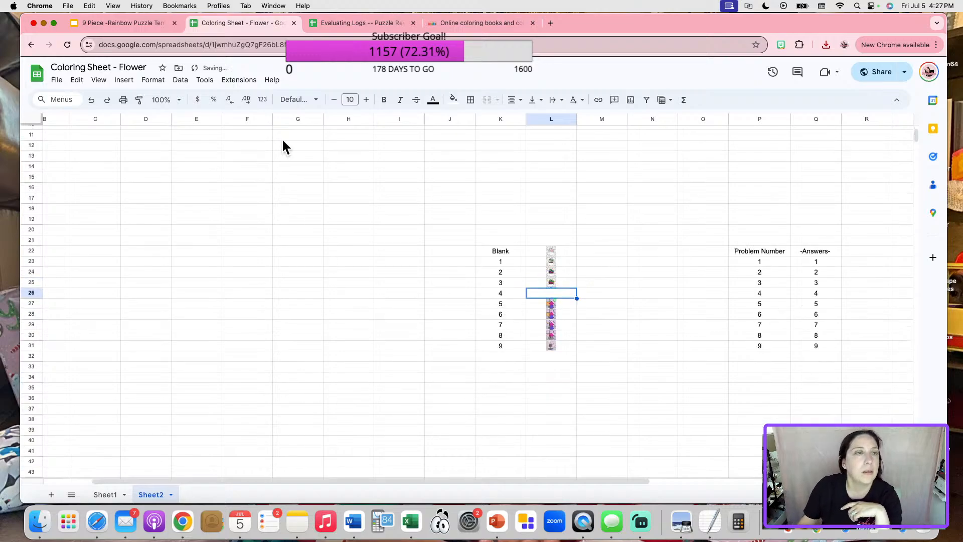
left_click(124, 79)
mouse_move(184, 234)
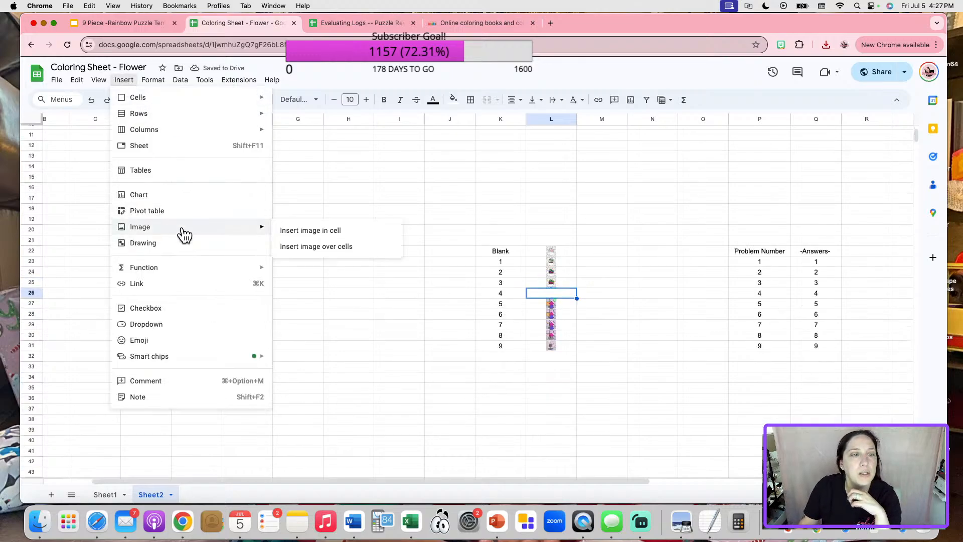
left_click(281, 230)
left_click(827, 45)
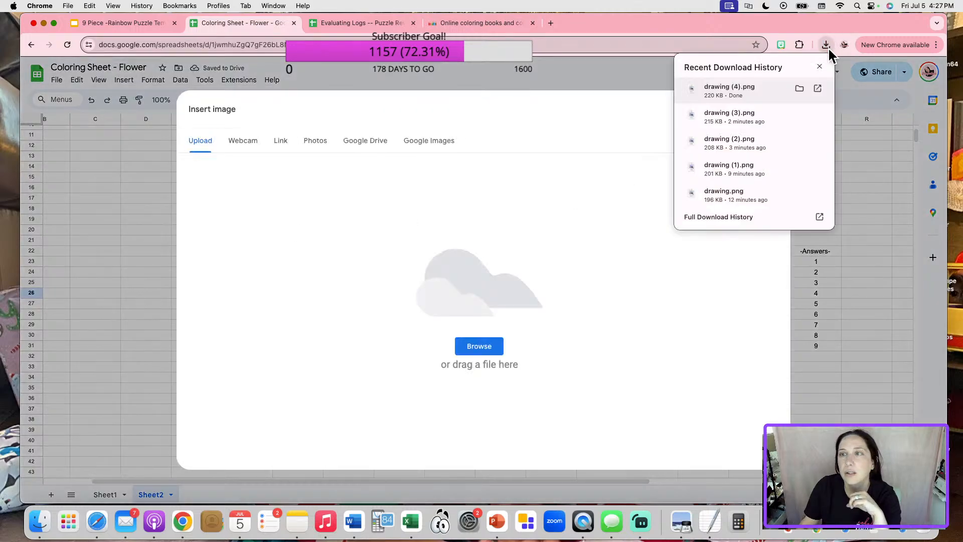
left_click_drag(764, 89, 565, 236)
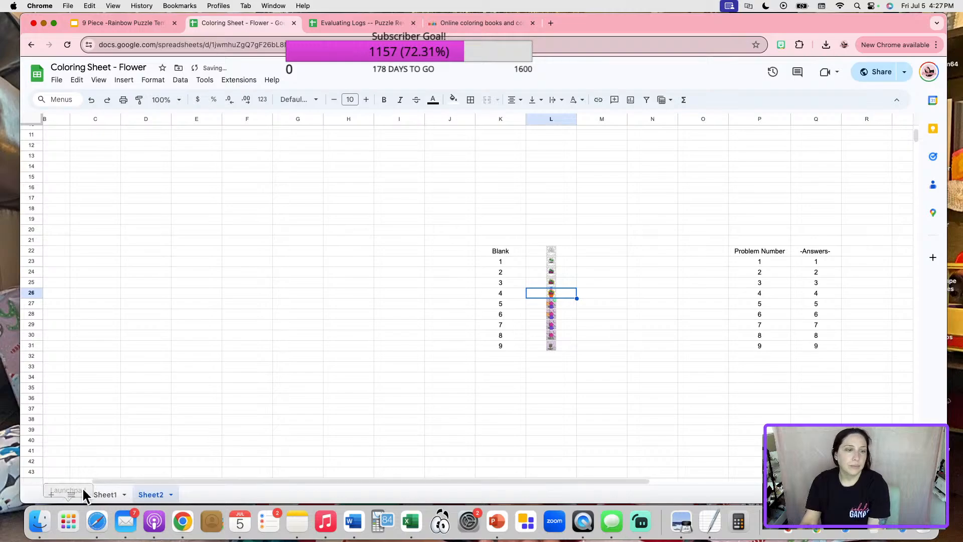
Enter 4 as the answer in Sheet1 D16 and check it turns green.
left_click(90, 495)
left_click(216, 330)
type("4")
key("Return")
scroll(579, 323, "down", 3)
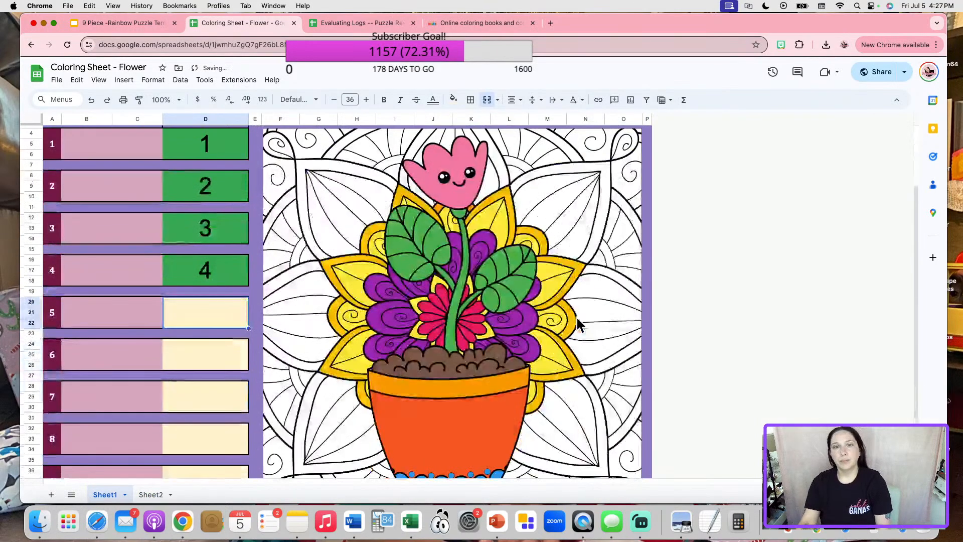
scroll(616, 331, "down", 2)
scroll(616, 331, "up", 3)
scroll(616, 327, "up", 1)
Mix a light violet from the purple preset and fill the upper-left petal.
left_click(474, 23)
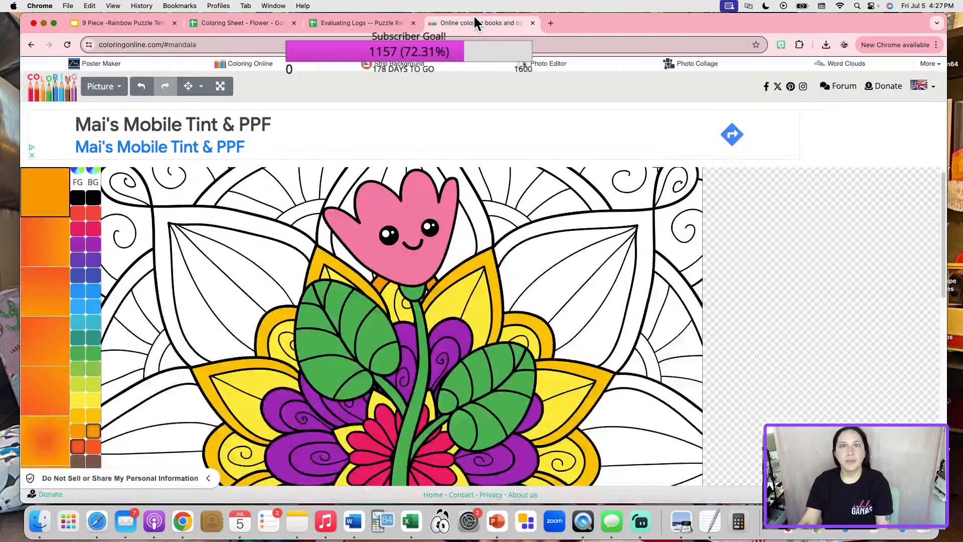
scroll(251, 326, "down", 2)
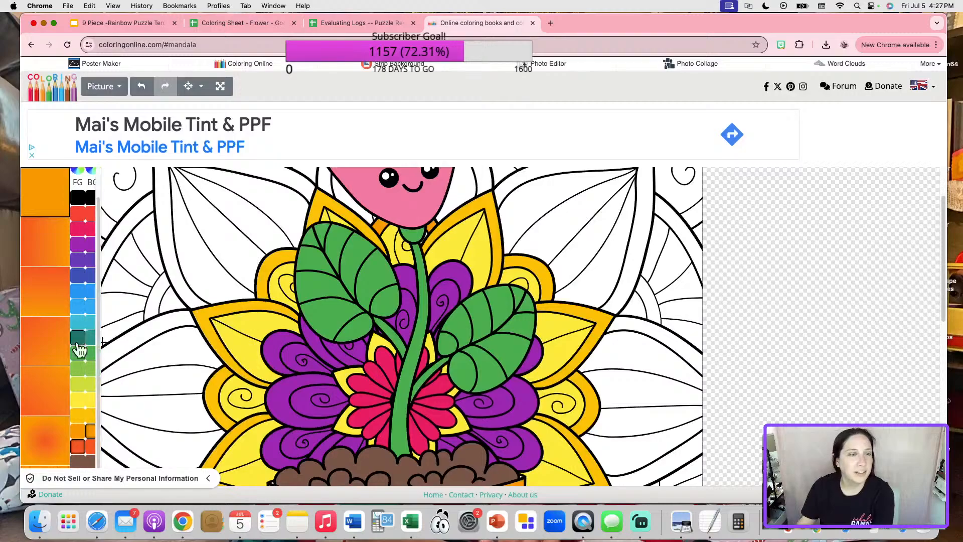
left_click(92, 245)
left_click(81, 194)
left_click(79, 197)
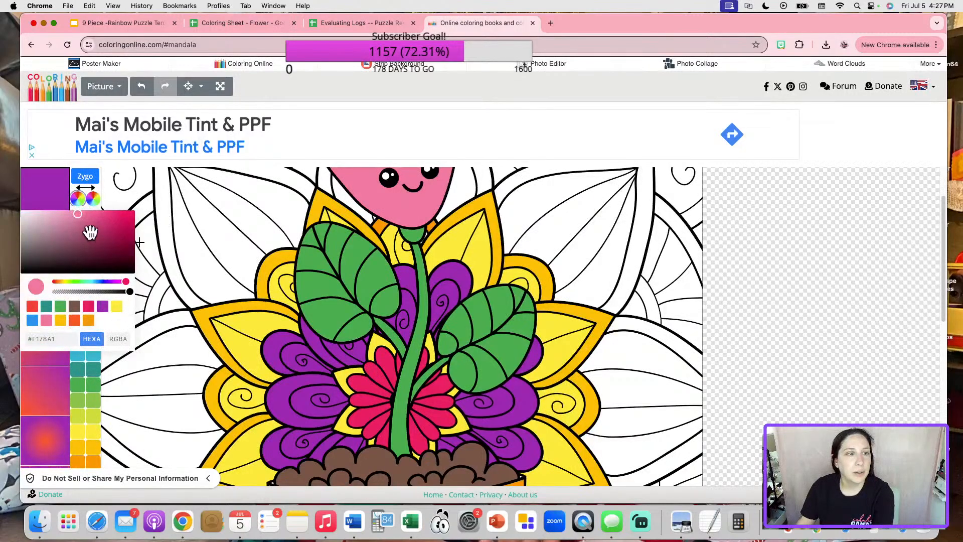
left_click(102, 306)
left_click(94, 215)
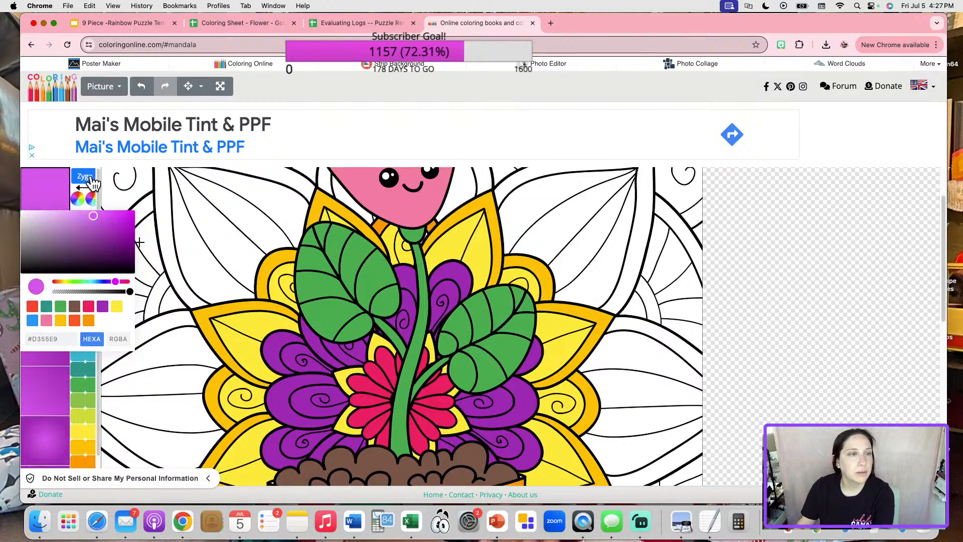
left_click(43, 200)
left_click(203, 227)
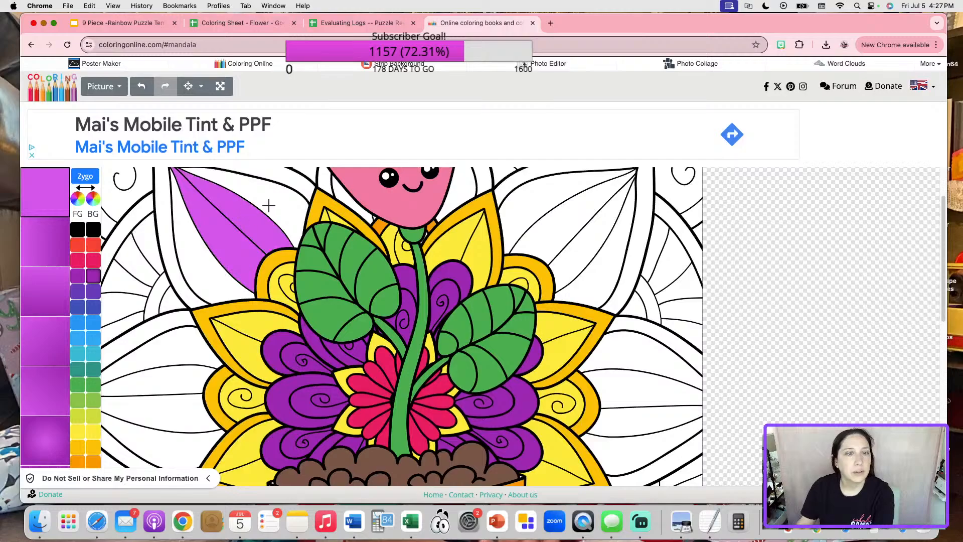
left_click(203, 250)
Fill the right upper leaf and four lower-right leaf strips purple, undoing a stray fill.
scroll(487, 221, "up", 2)
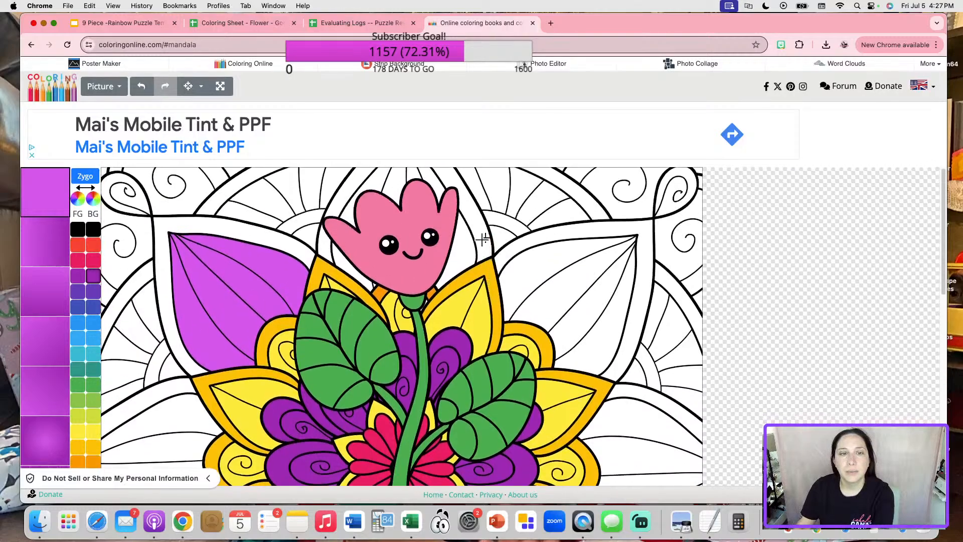
left_click(344, 271)
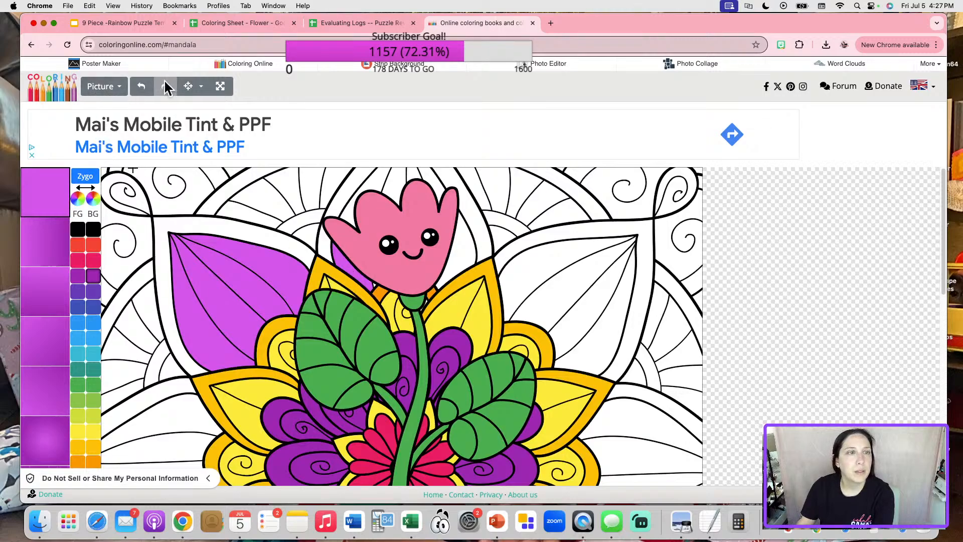
left_click(141, 89)
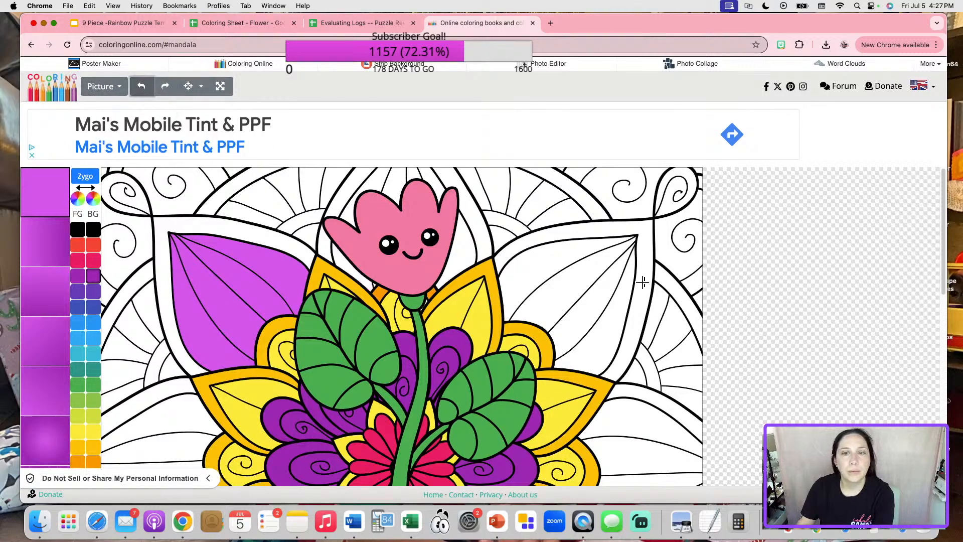
left_click(540, 261)
left_click(614, 337)
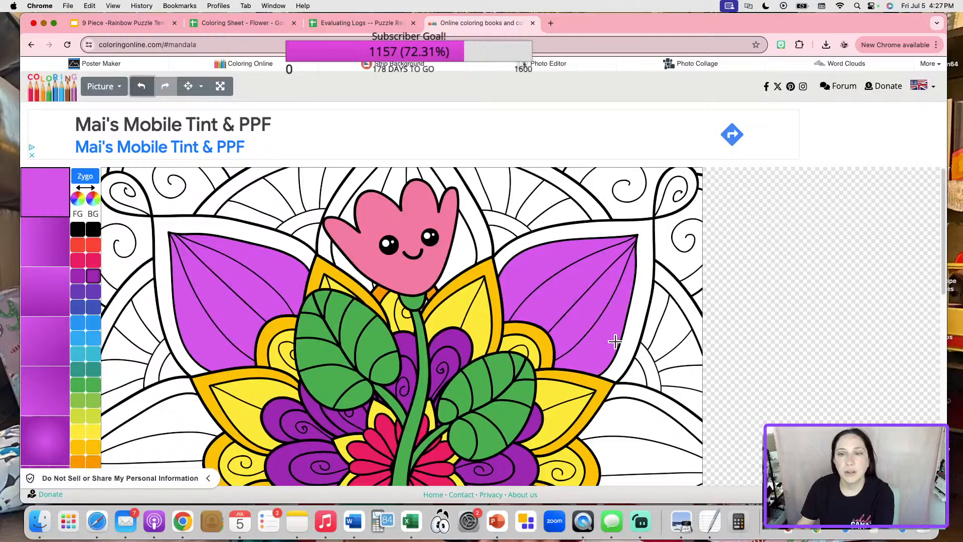
scroll(615, 341, "down", 5)
scroll(615, 342, "down", 4)
left_click(593, 389)
left_click(570, 408)
left_click(545, 435)
left_click(523, 457)
scroll(524, 453, "down", 4)
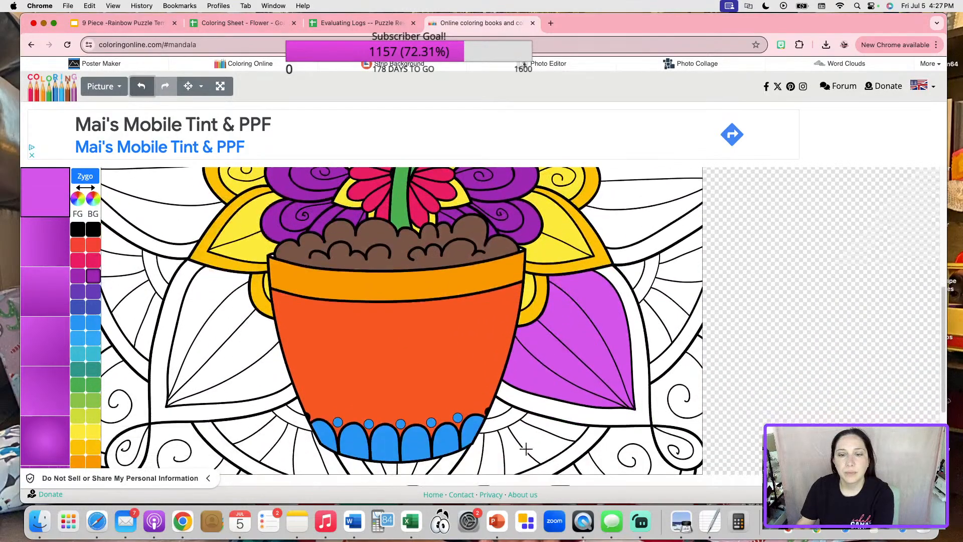
Fill the four strips of the lower-left leaf purple.
left_click(255, 379)
left_click(243, 351)
left_click(214, 327)
left_click(200, 312)
scroll(199, 315, "up", 9)
scroll(200, 315, "down", 4)
scroll(269, 311, "up", 5)
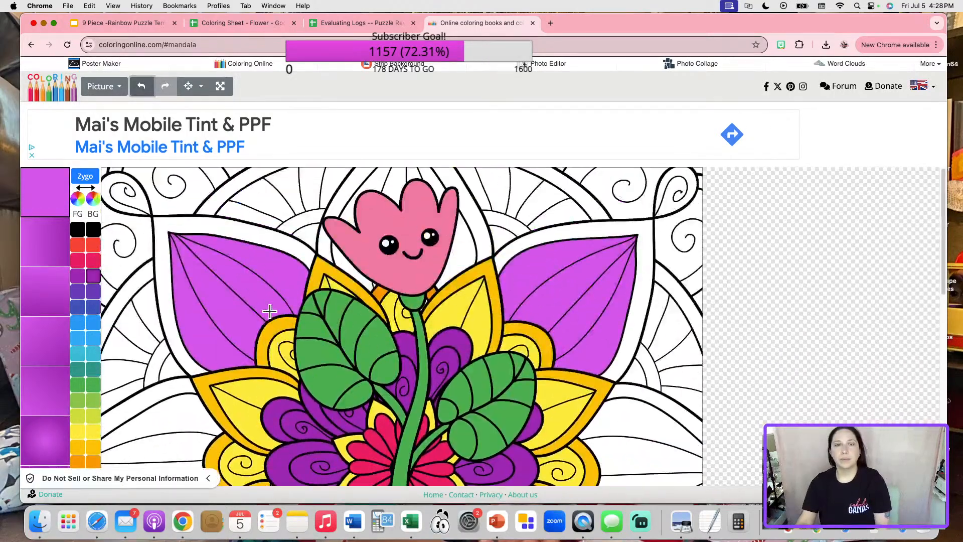
scroll(269, 311, "down", 8)
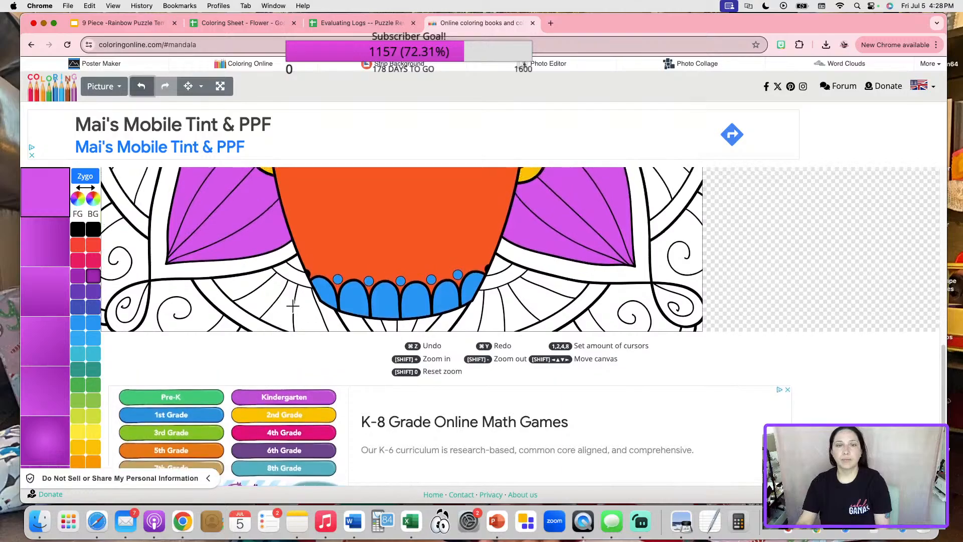
scroll(293, 304, "up", 8)
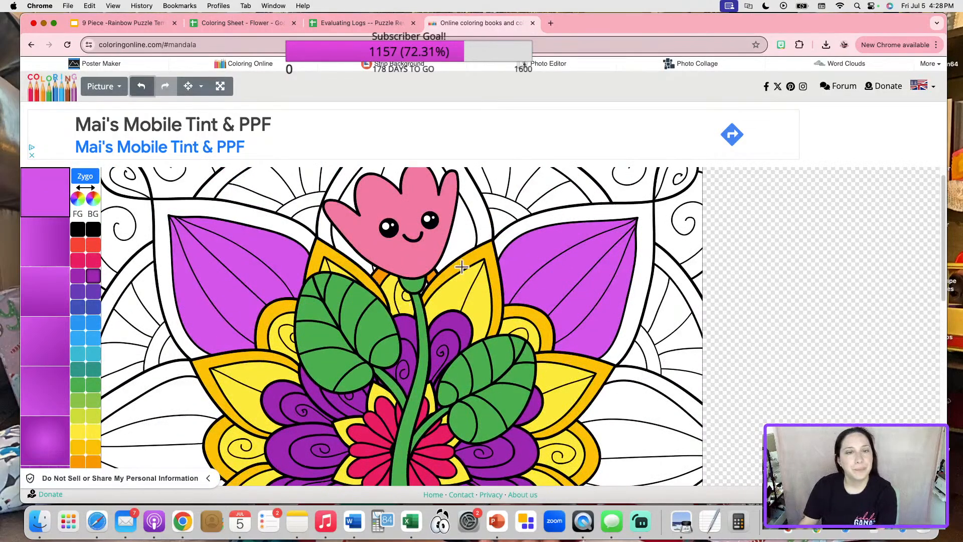
scroll(414, 294, "up", 2)
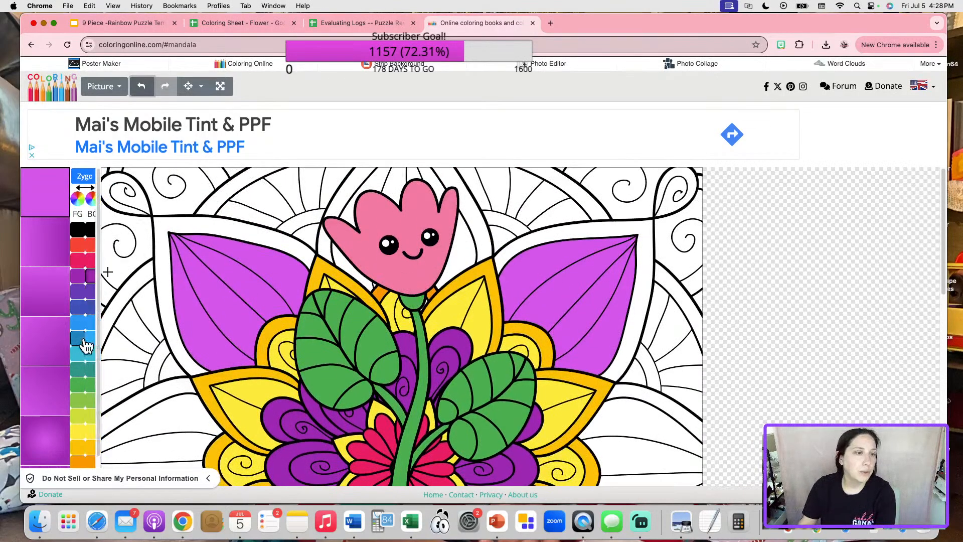
Mix a pale yellow from the yellow preset in the colour picker.
left_click(79, 430)
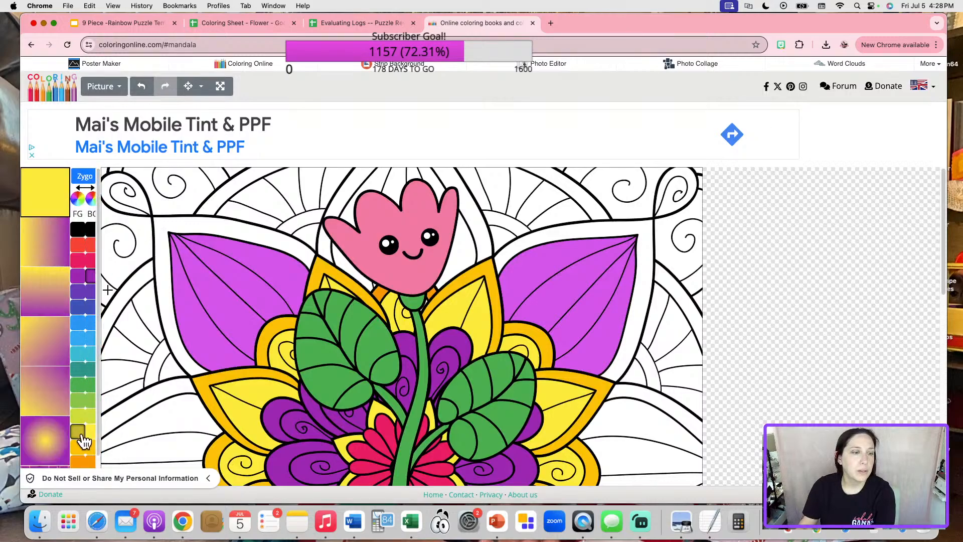
left_click(88, 198)
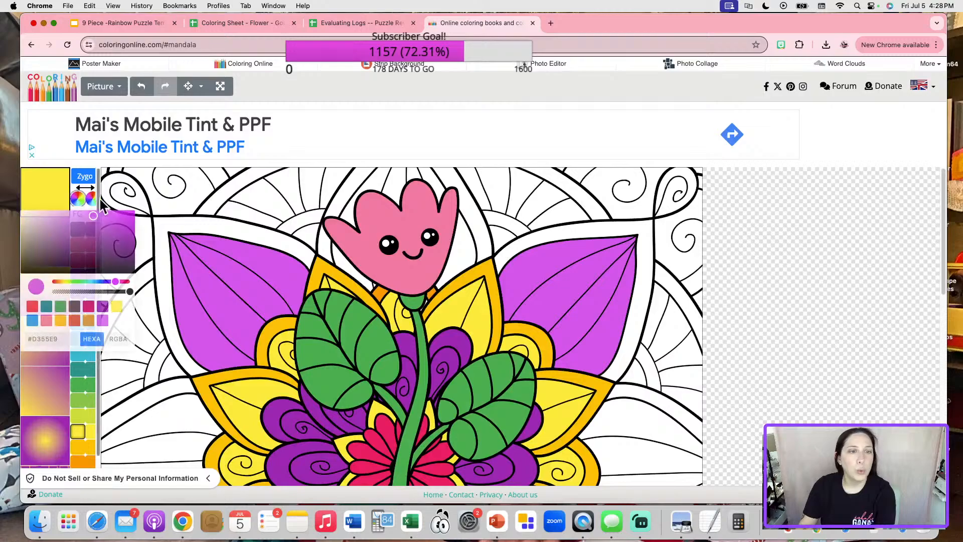
left_click(116, 305)
mouse_move(99, 217)
left_mouse_down()
mouse_move(107, 215)
mouse_move(82, 221)
mouse_move(89, 206)
left_mouse_up()
left_click(78, 212)
left_click(42, 200)
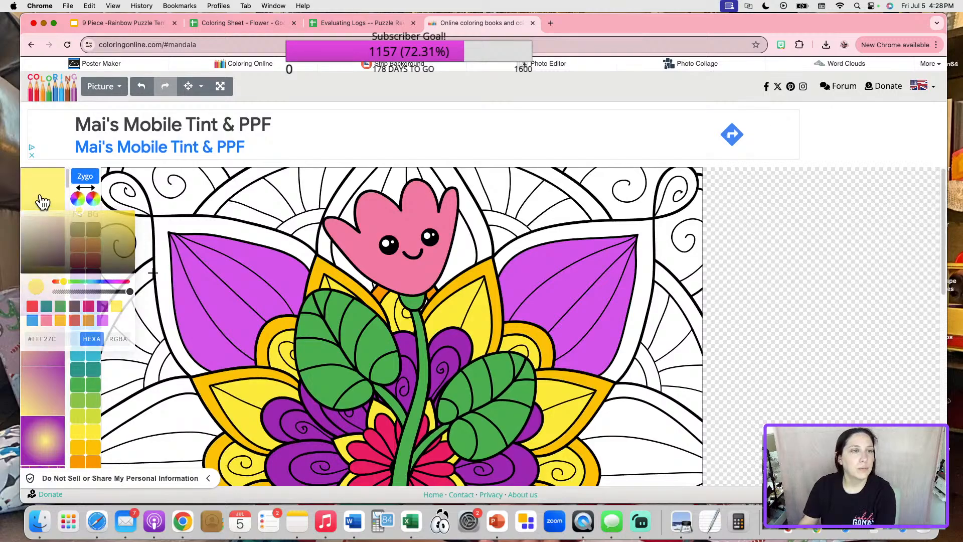
Fill the bands around the left, right and lower-left purple leaves pale yellow.
left_click(228, 223)
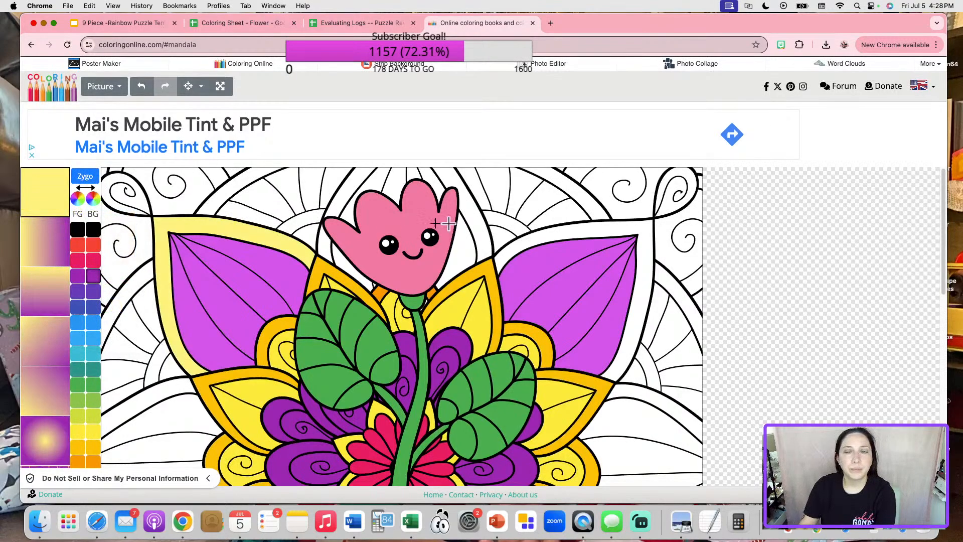
left_click(568, 227)
scroll(643, 396, "down", 5)
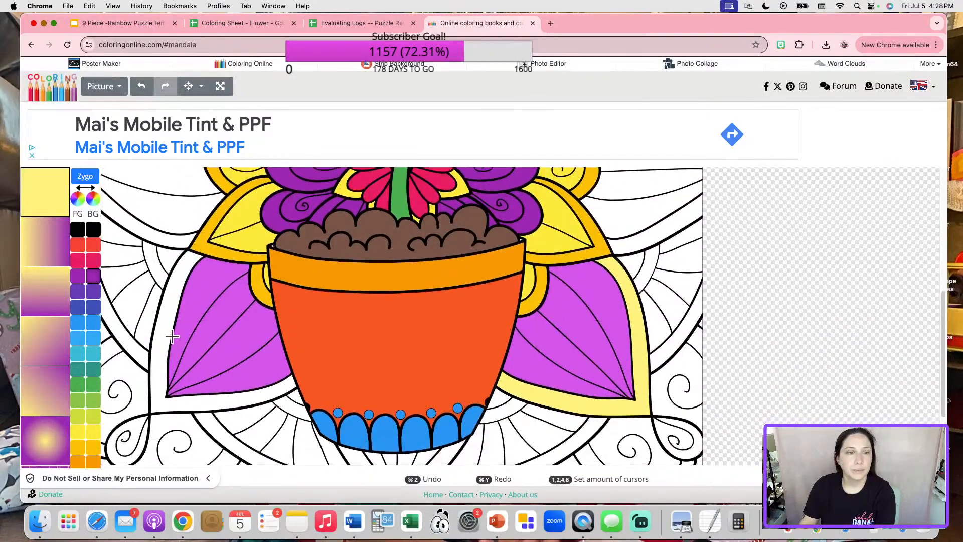
left_click(172, 336)
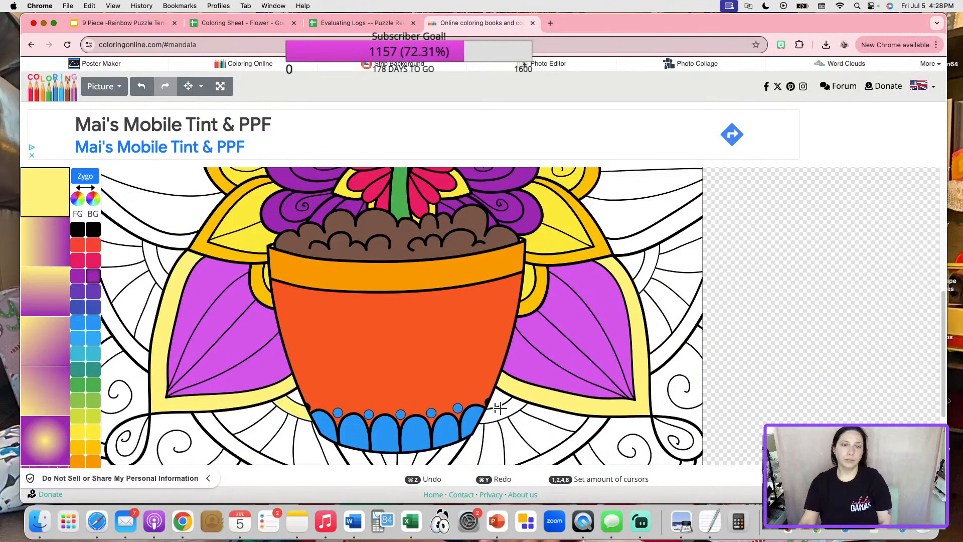
scroll(576, 346, "up", 4)
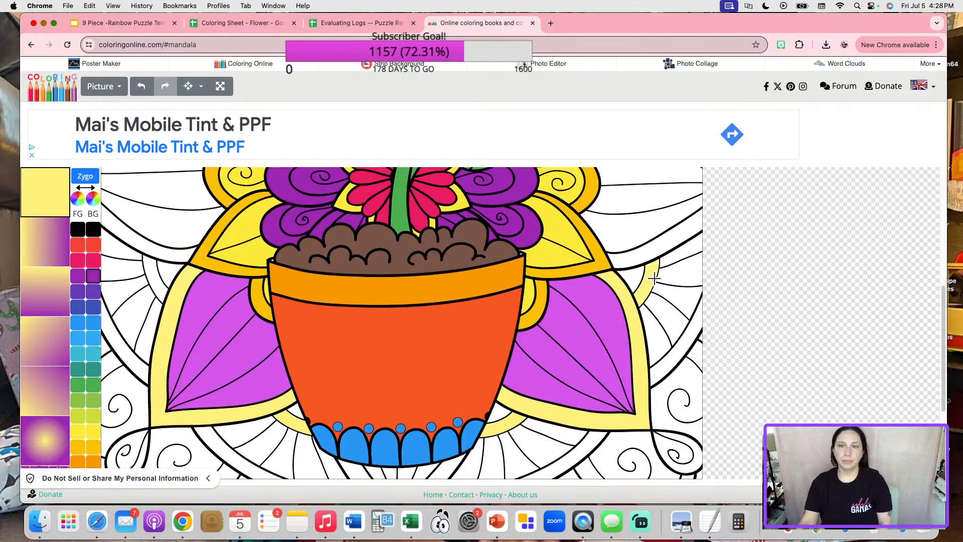
scroll(652, 282, "up", 1)
scroll(656, 208, "up", 5)
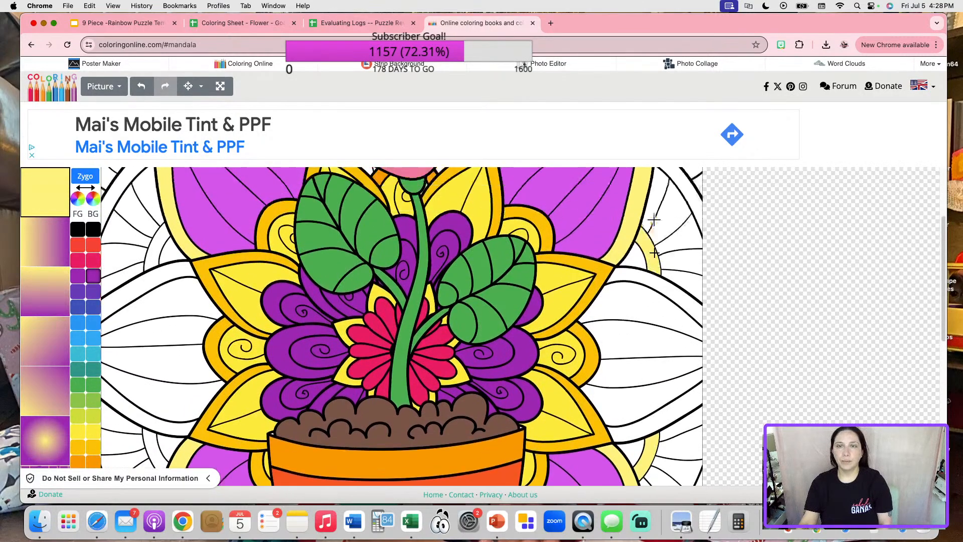
Fill the arcs at the flower's top right and left pale yellow.
left_click(512, 227)
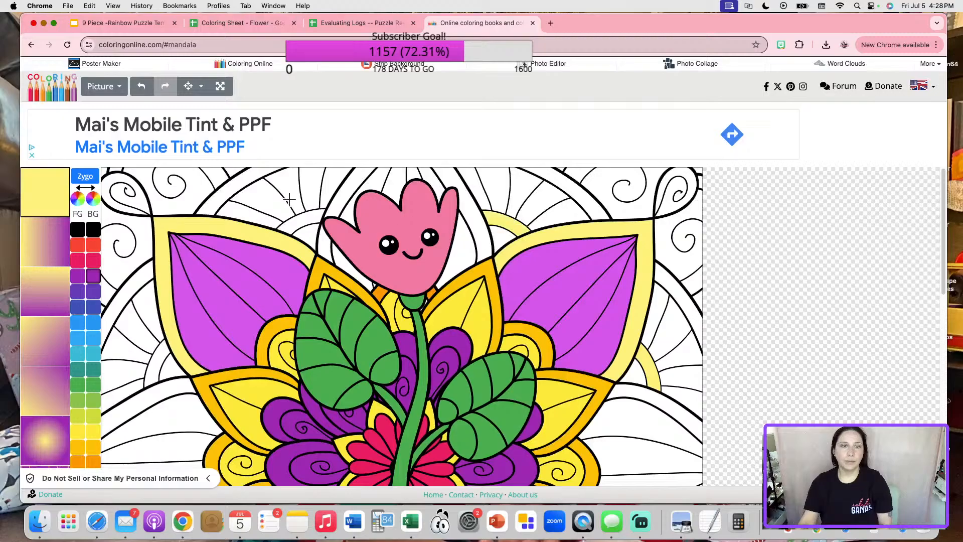
left_click(298, 223)
scroll(160, 360, "down", 5)
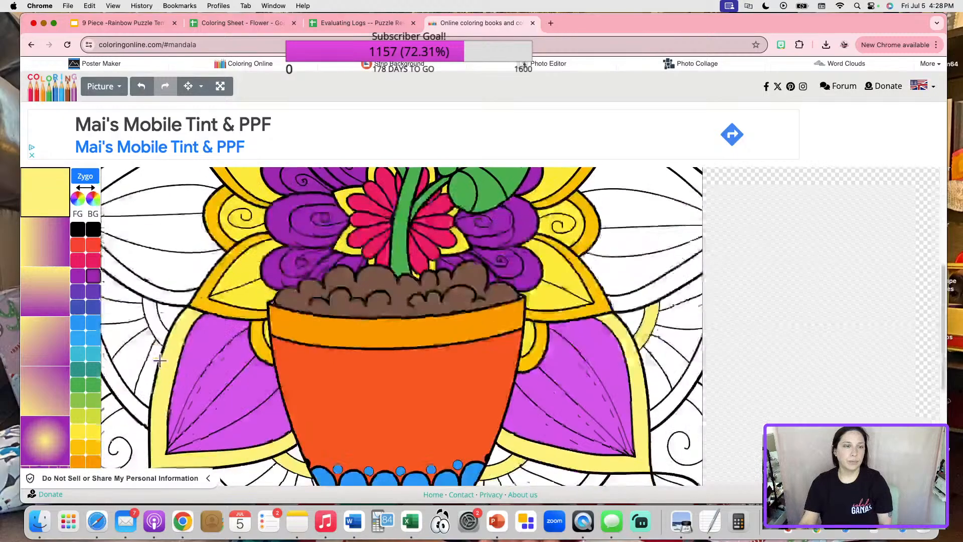
scroll(386, 373, "up", 5)
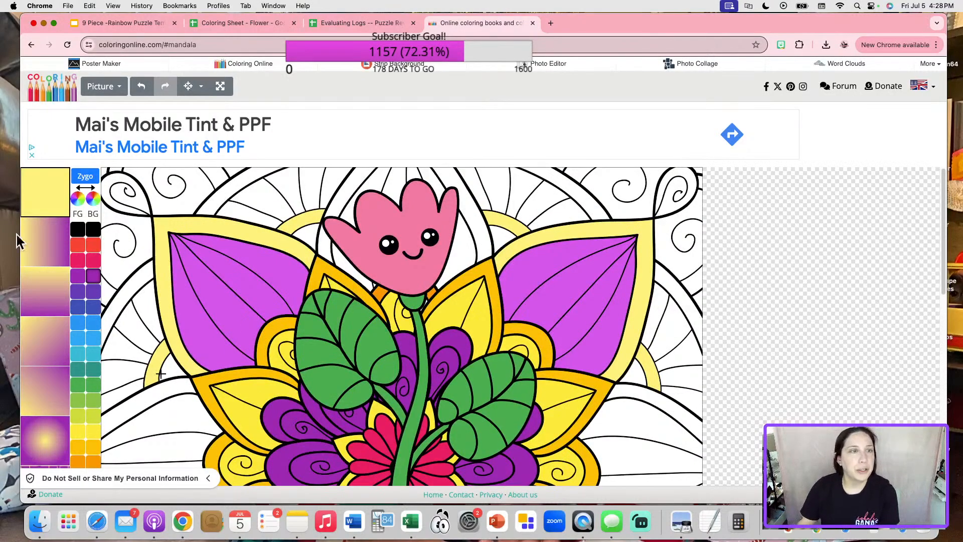
Save the coloured picture as a PNG, drawing (5).png.
left_click(118, 96)
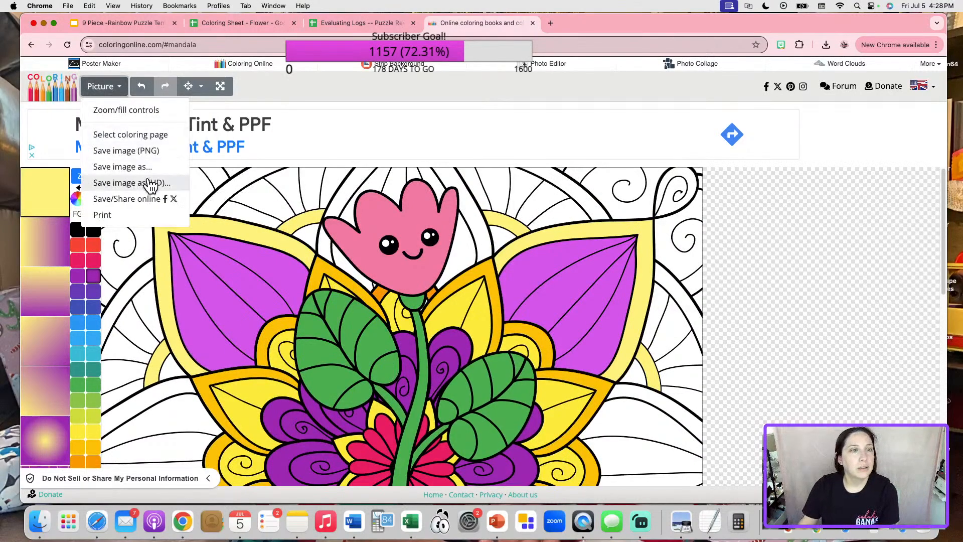
left_click(143, 151)
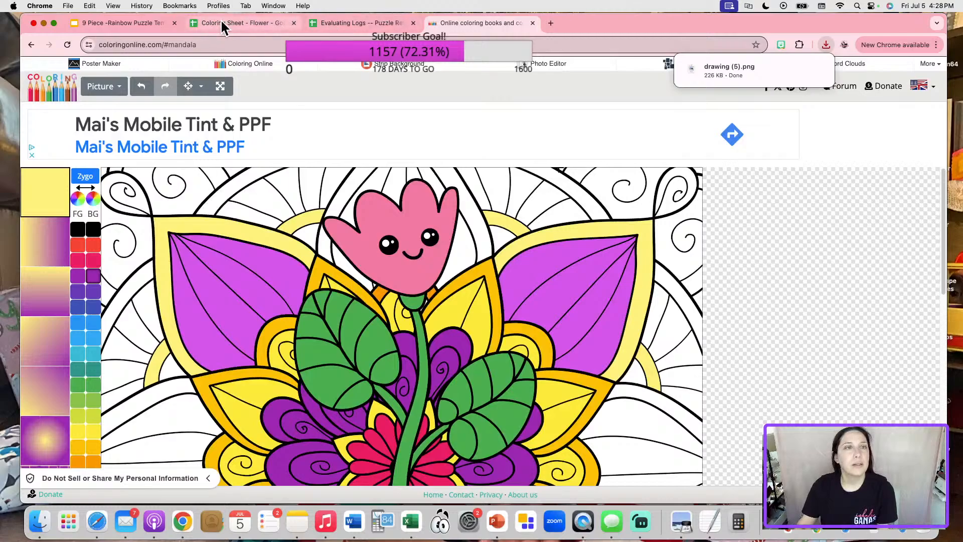
left_click(220, 21)
Replace the image in Sheet2 cell L27 with the newly saved drawing.
left_click(150, 495)
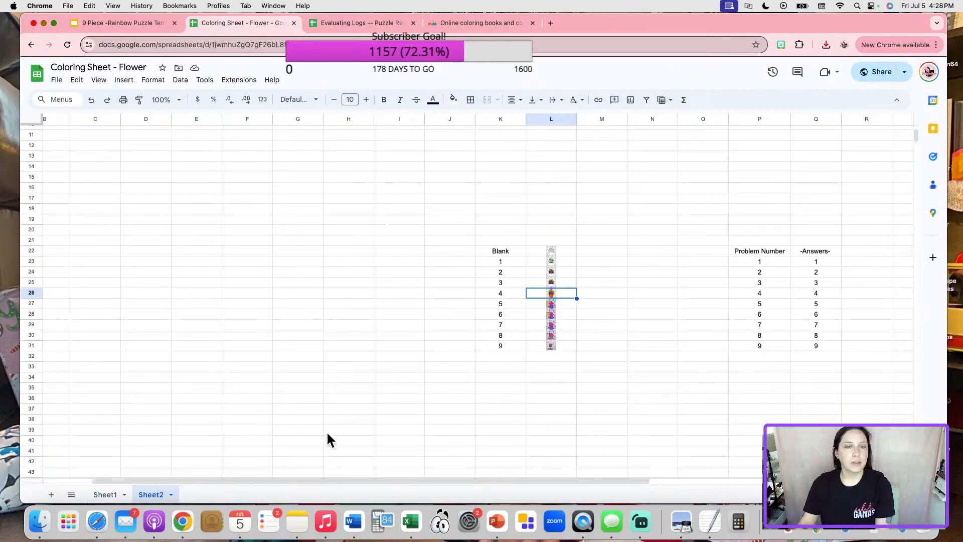
left_click(547, 305)
key("Delete")
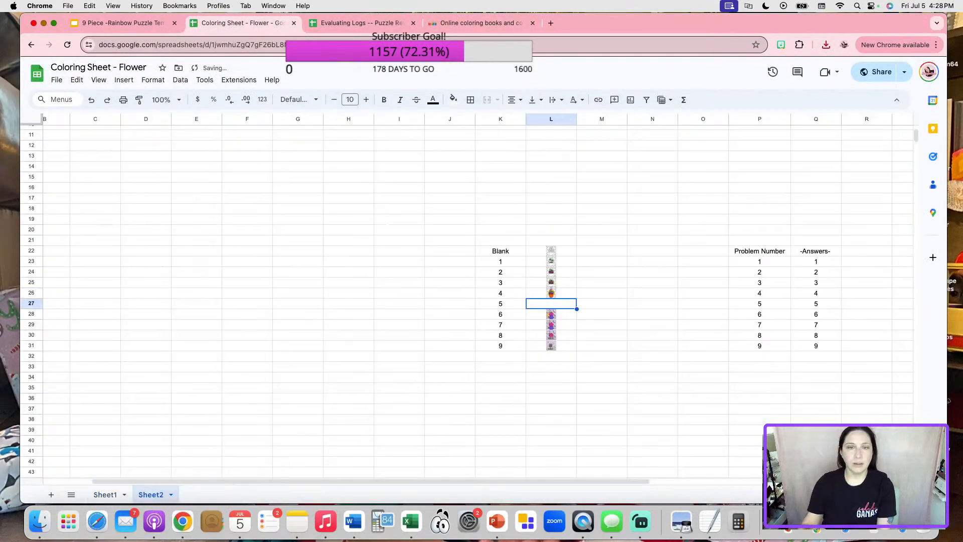
left_click(124, 80)
mouse_move(161, 228)
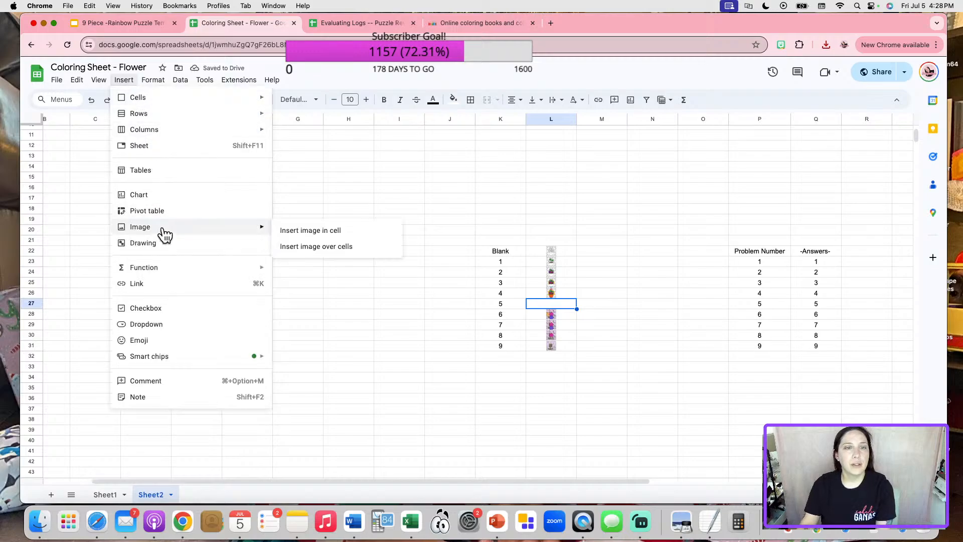
left_click(305, 229)
left_click(826, 45)
left_click_drag(763, 97, 491, 321)
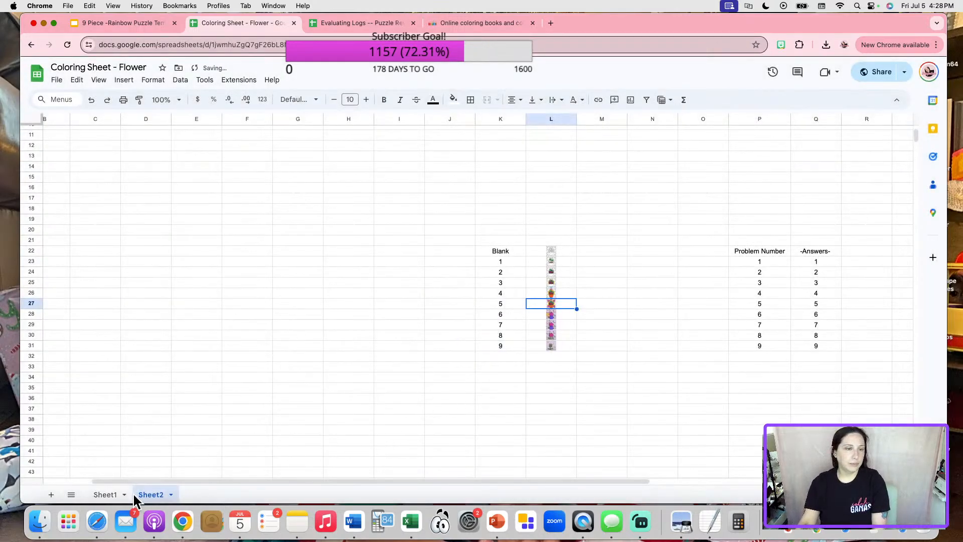
Enter 5 as the fifth answer on Sheet1.
left_click(99, 496)
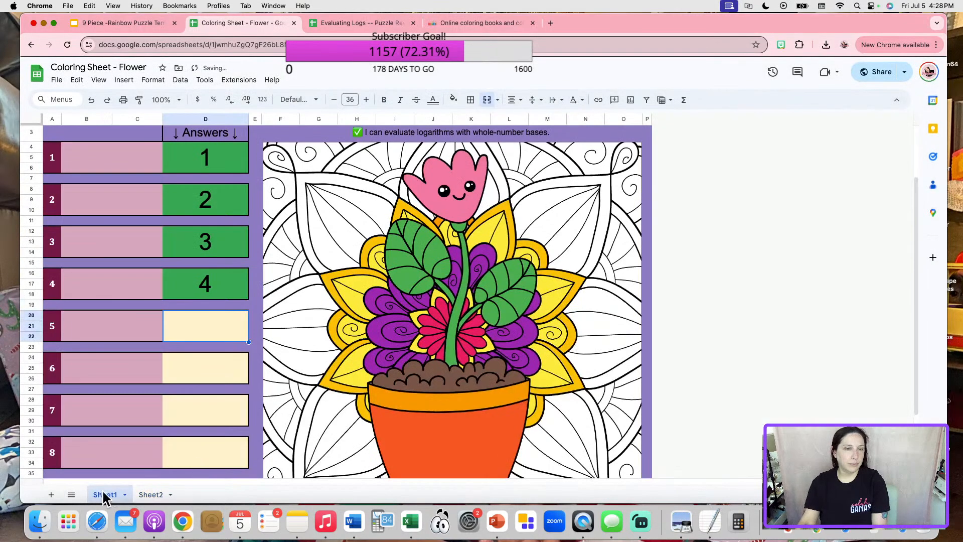
type("5")
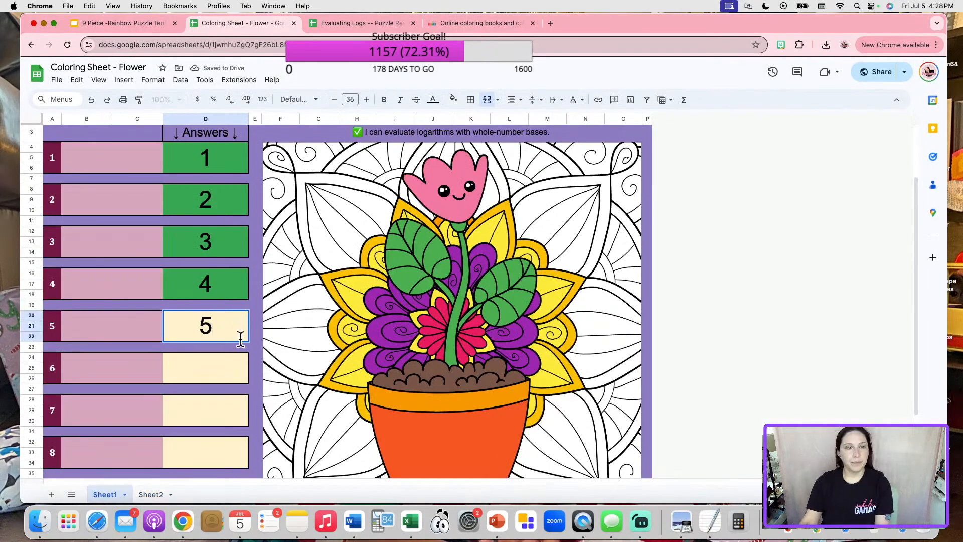
key("Return")
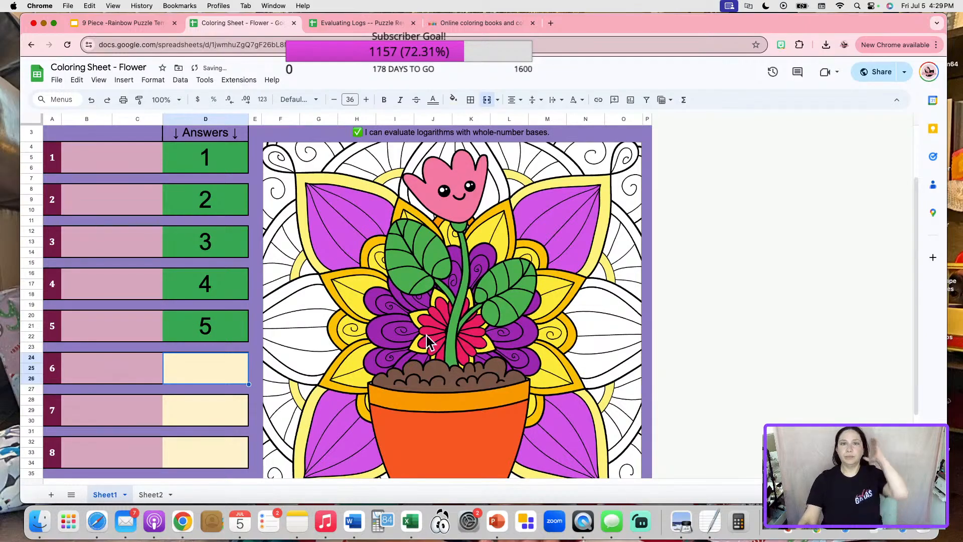
Choose light pink #F178A1 and try it on the side petals, then undo that fill.
left_click(461, 21)
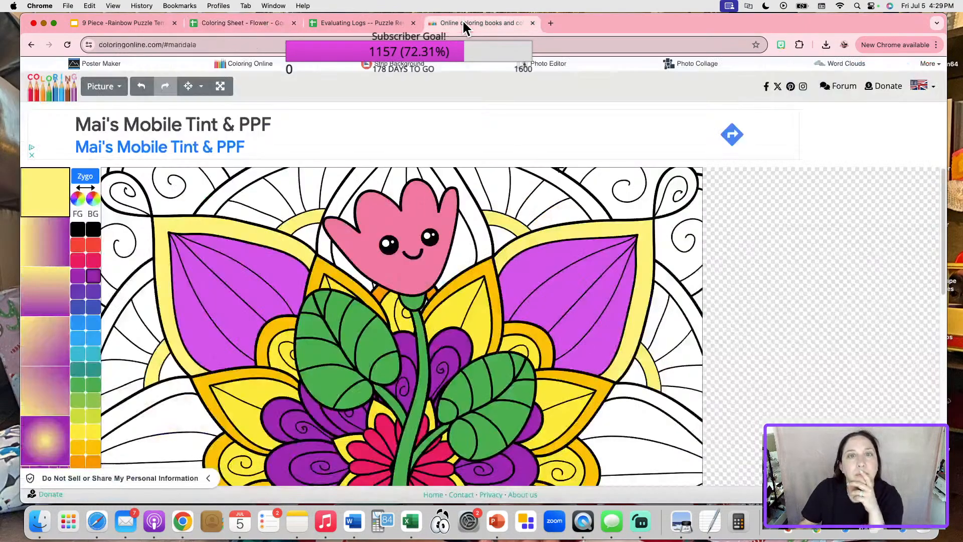
scroll(361, 266, "down", 5)
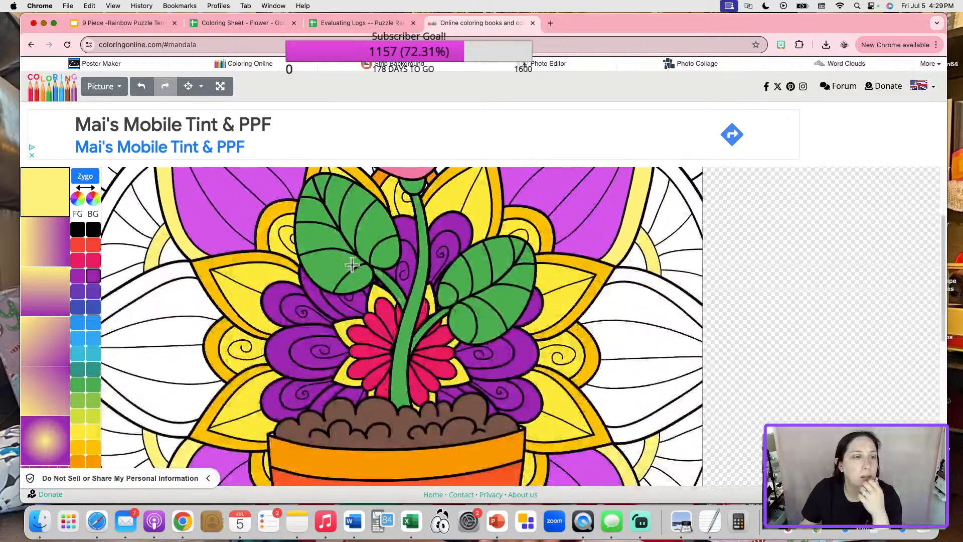
left_click(84, 264)
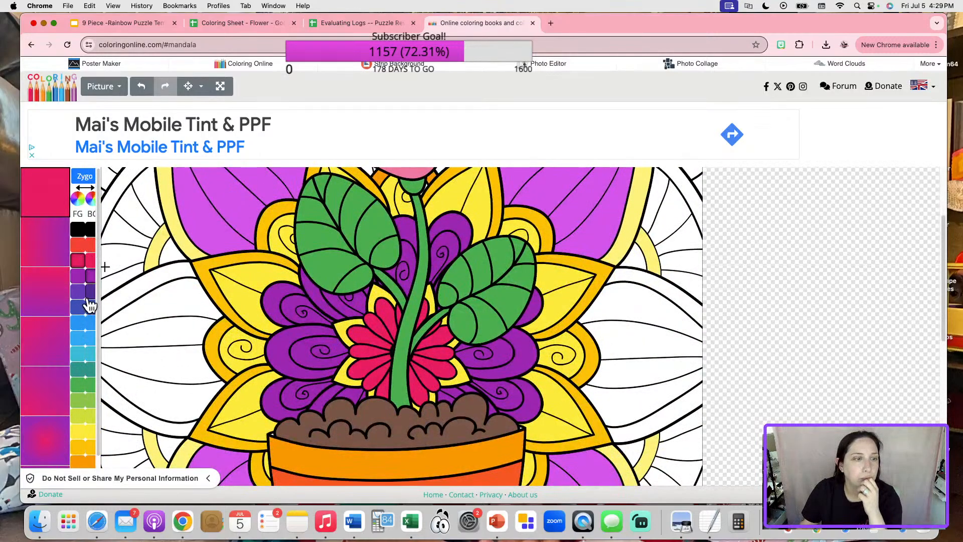
left_click(82, 199)
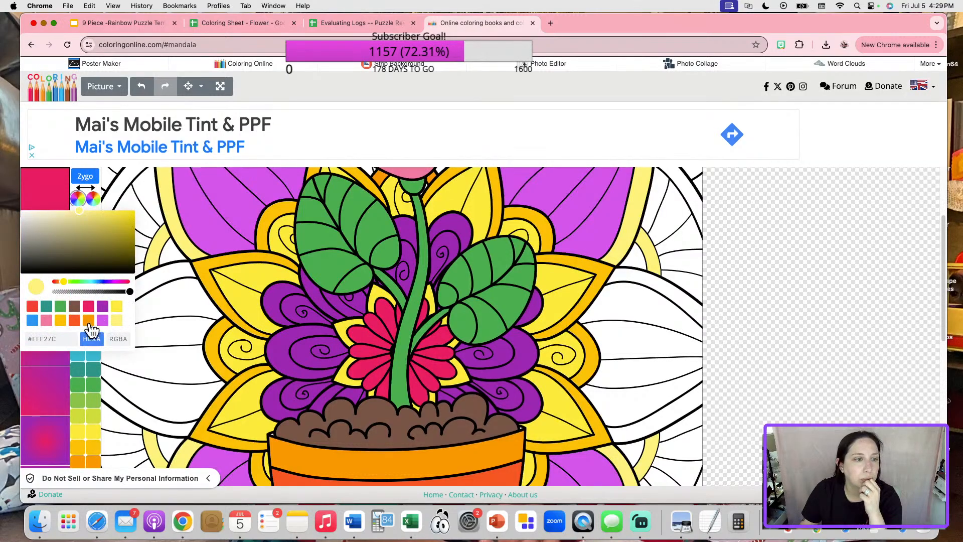
left_click(46, 321)
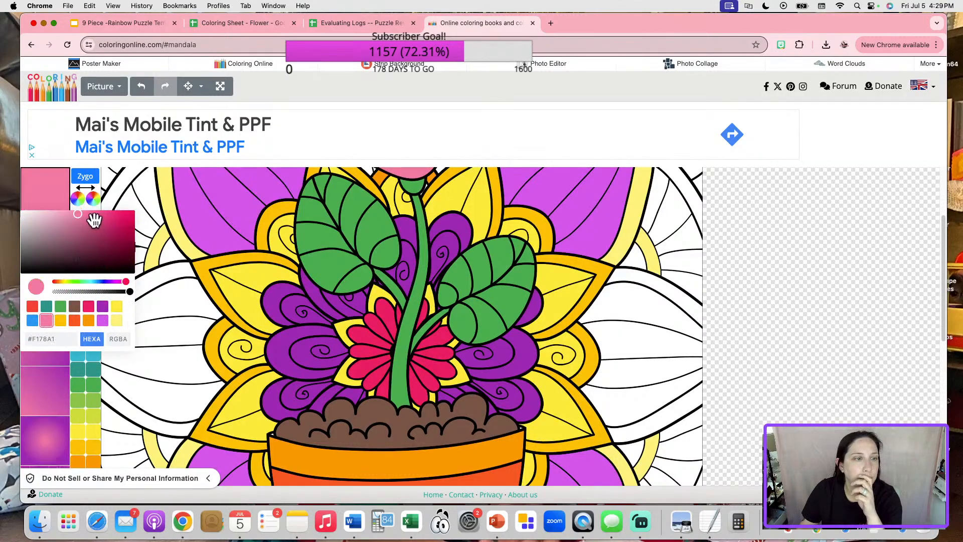
left_click(79, 198)
left_click(182, 299)
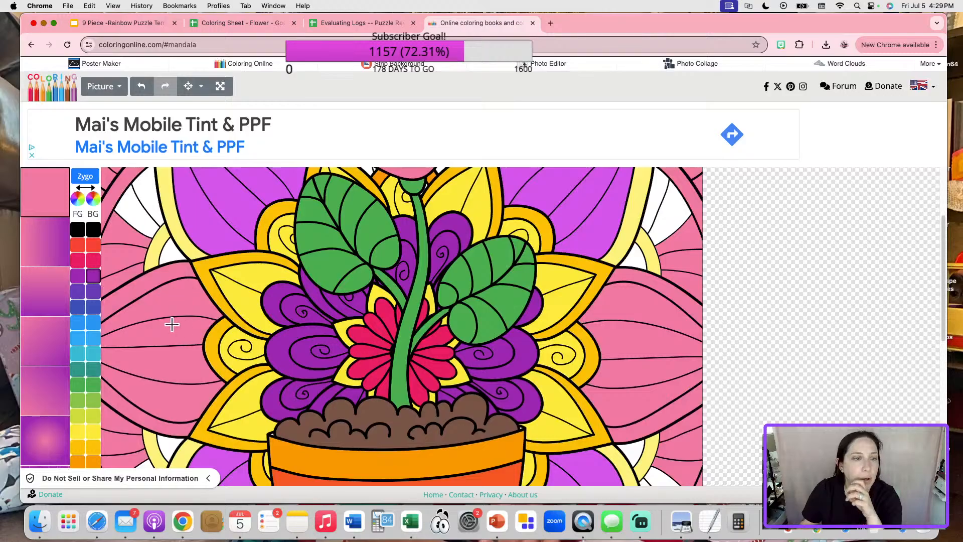
scroll(455, 247, "up", 3)
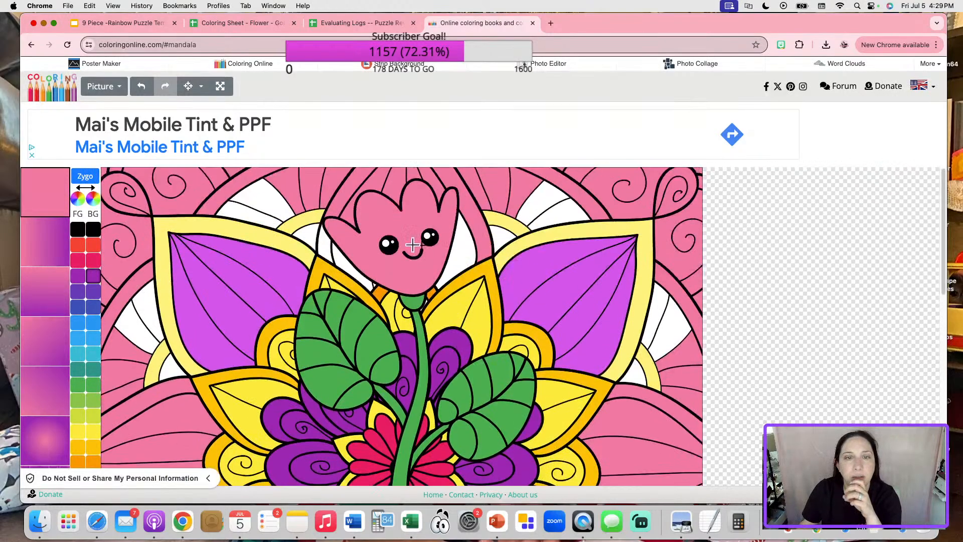
scroll(429, 245, "down", 8)
scroll(383, 243, "up", 6)
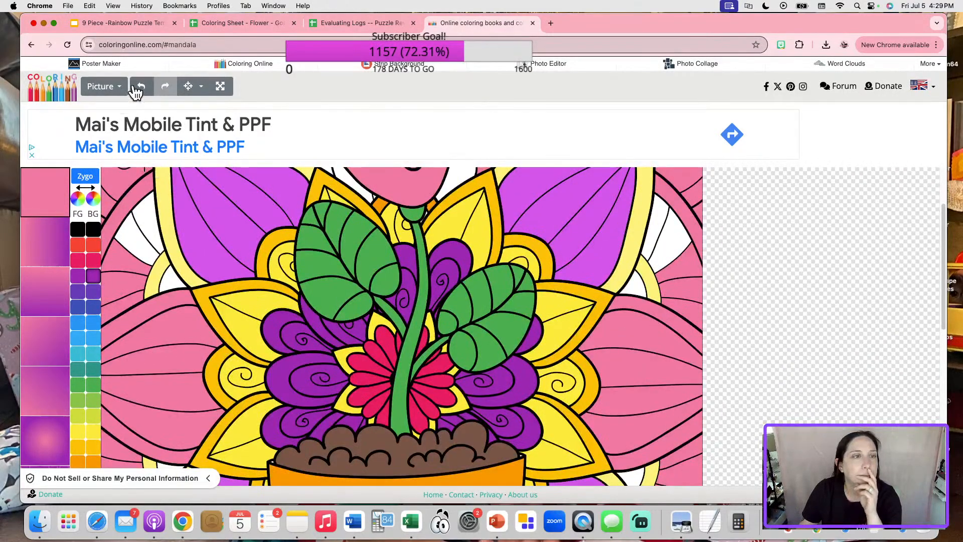
left_click(138, 90)
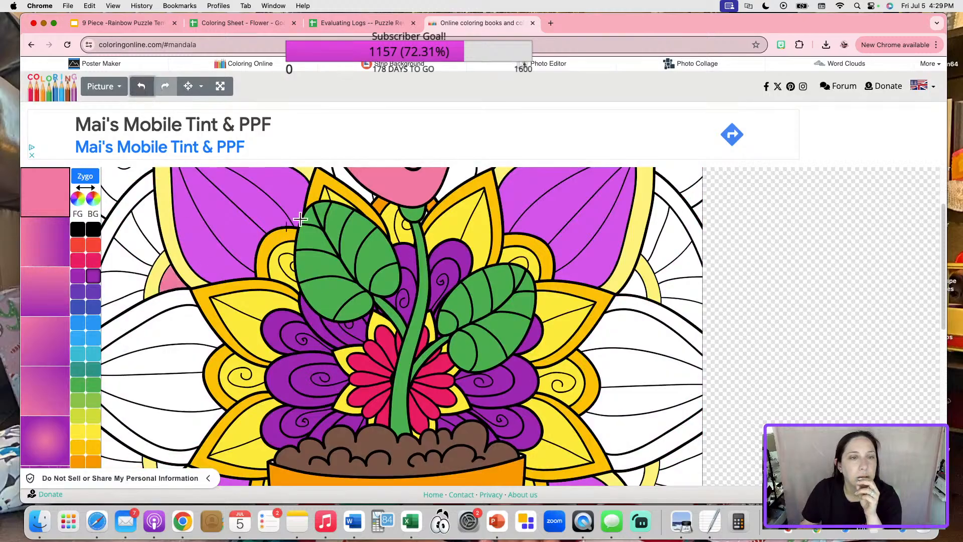
scroll(301, 236, "up", 3)
Fill the small gaps beside the tulip and on both sides of the pot pink.
left_click(314, 232)
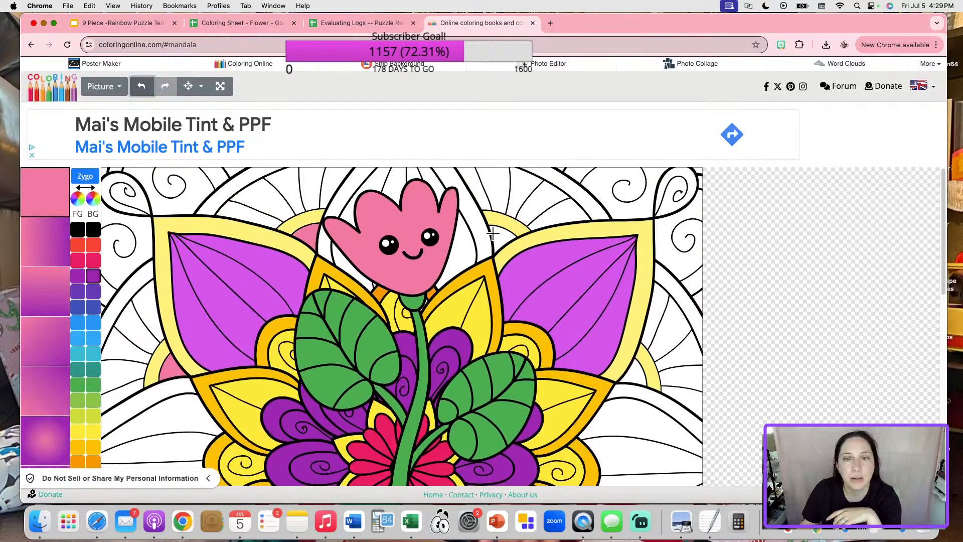
scroll(516, 281, "down", 3)
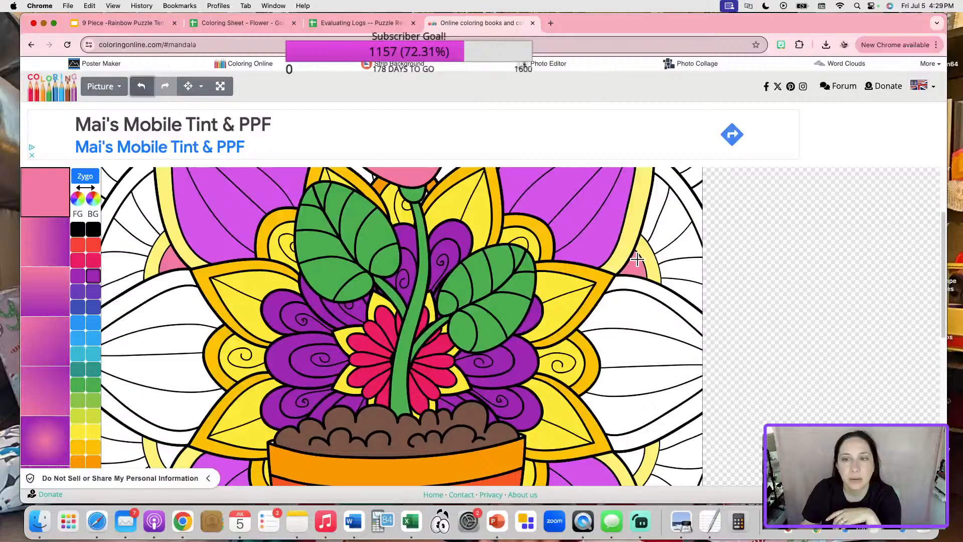
scroll(646, 324, "down", 3)
scroll(640, 340, "down", 5)
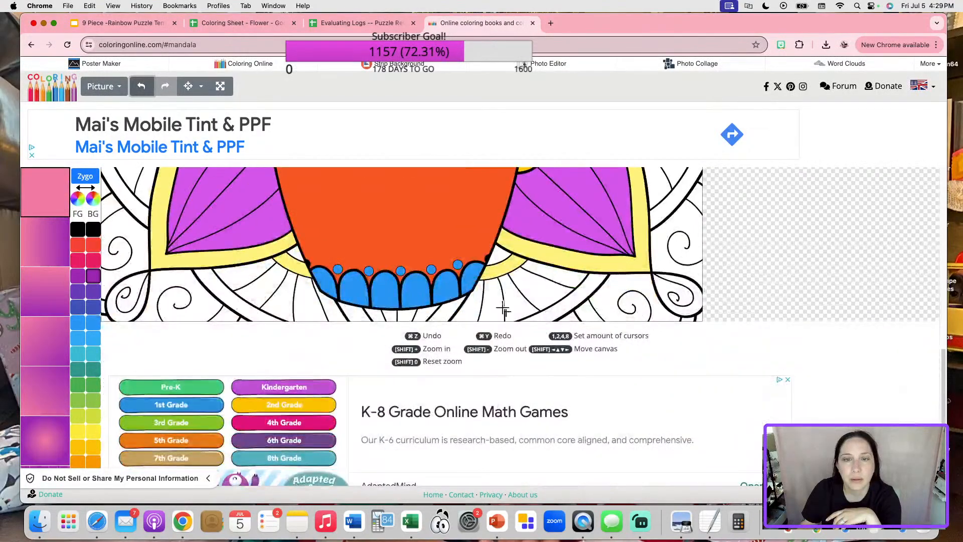
left_click(497, 258)
scroll(296, 256, "up", 5)
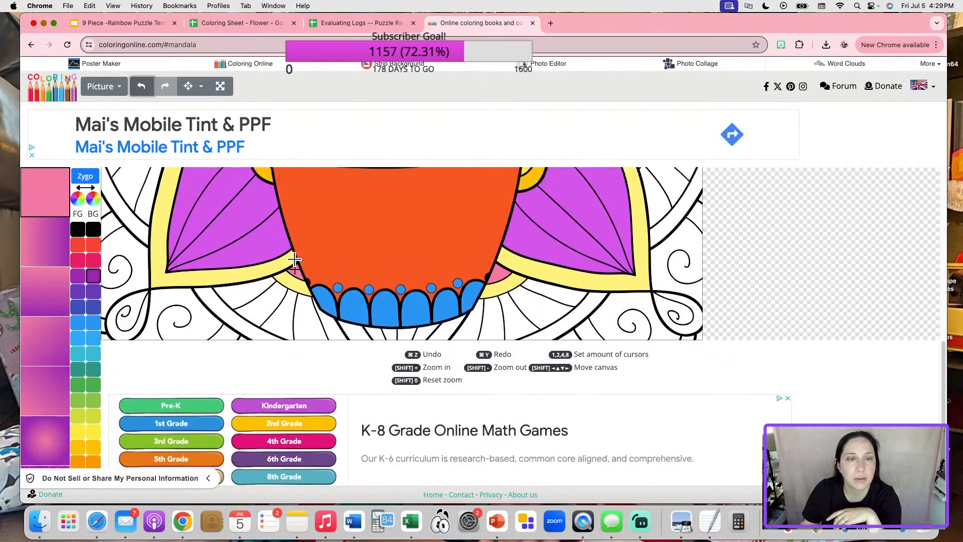
left_click(170, 346)
scroll(171, 347, "up", 5)
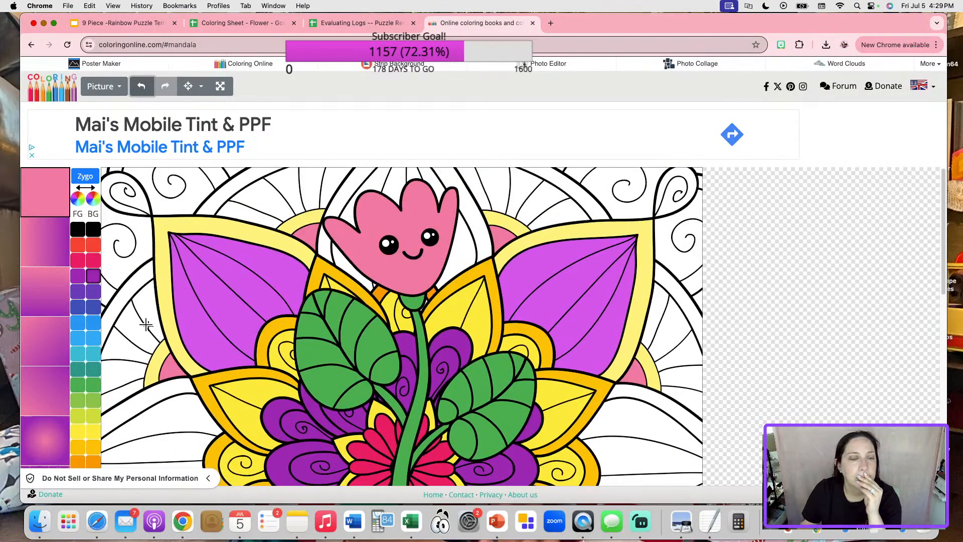
Try a black background, revert it, and save the picture as drawing (6).png.
left_click(77, 230)
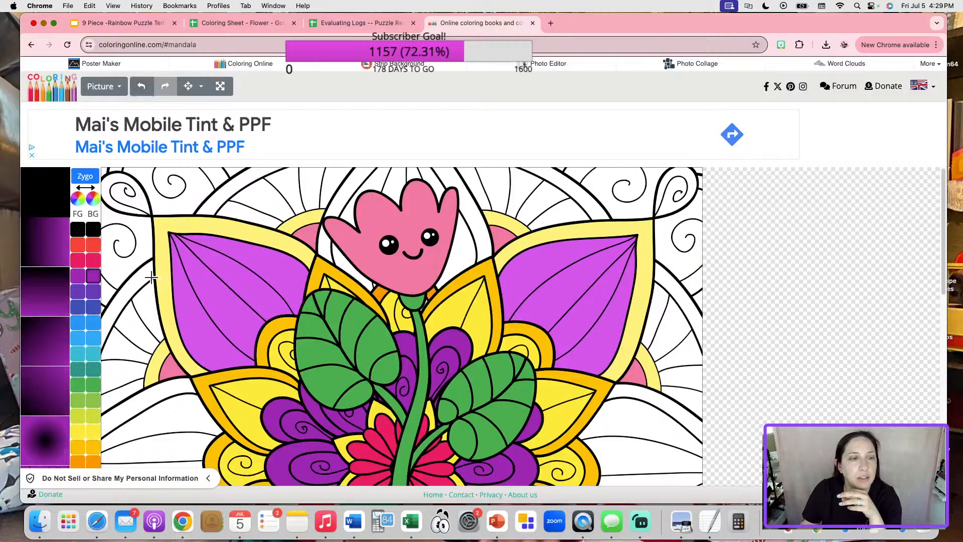
left_click(137, 277)
scroll(138, 279, "down", 6)
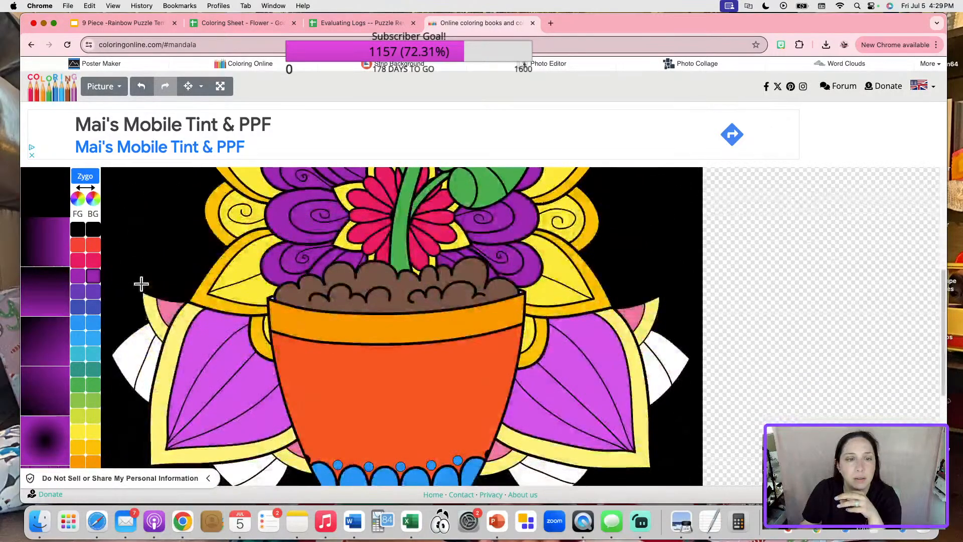
scroll(140, 282, "down", 3)
scroll(152, 336, "up", 8)
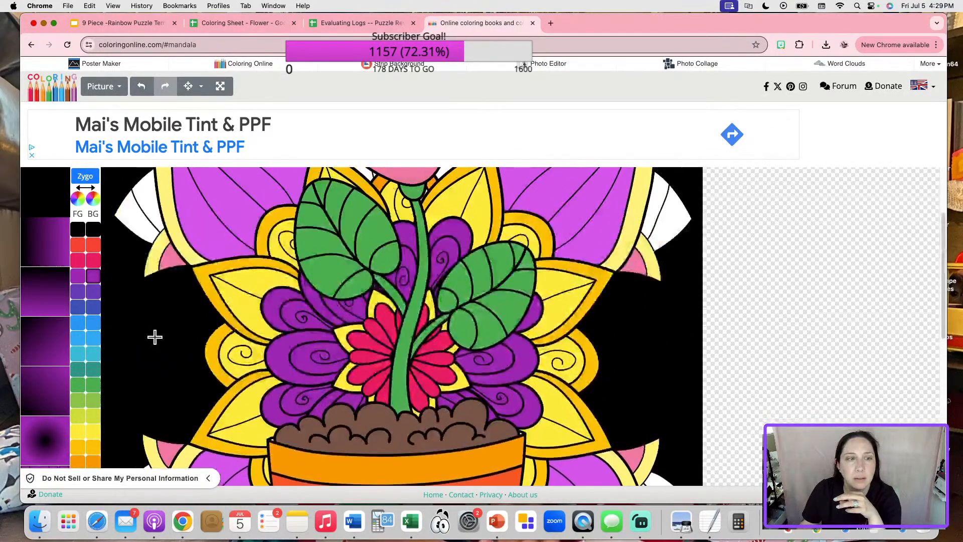
scroll(151, 329, "up", 2)
left_click(142, 86)
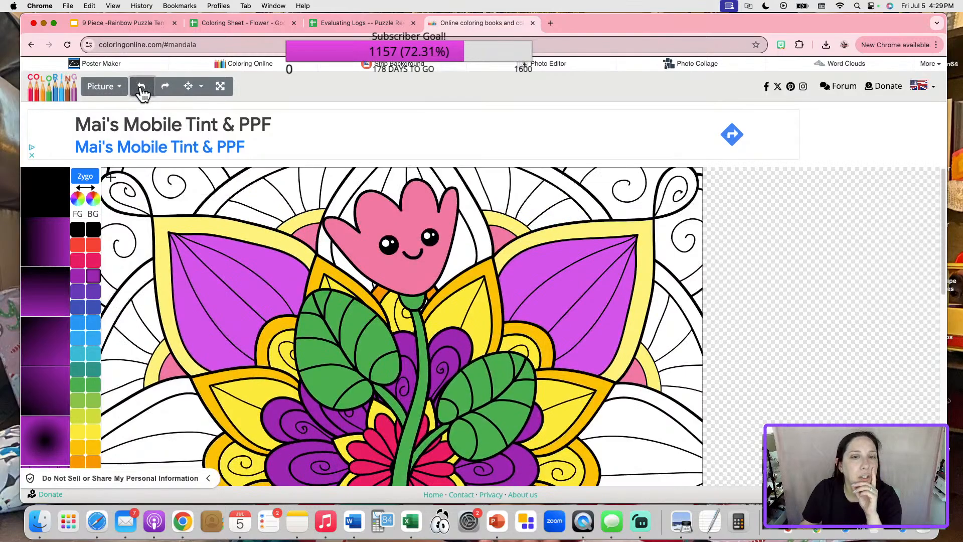
left_click(106, 87)
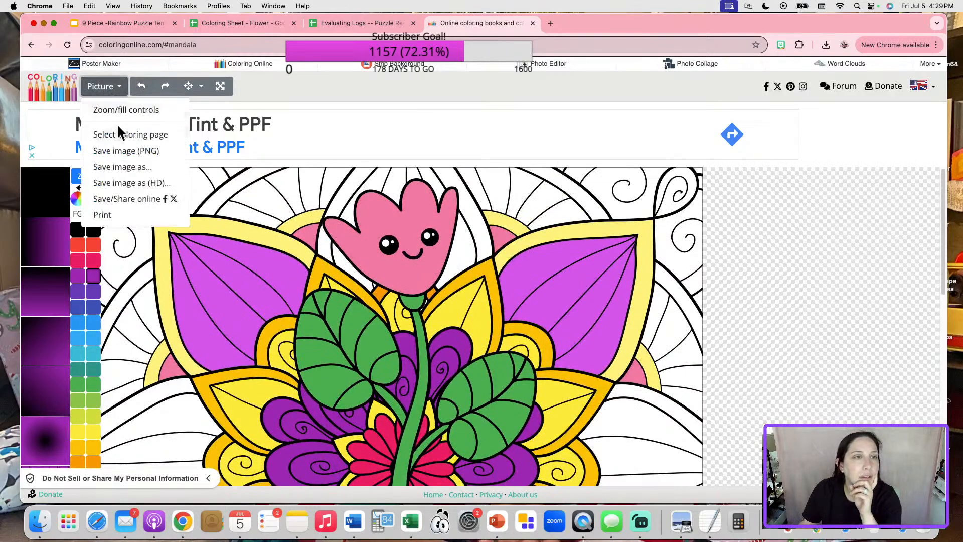
left_click(131, 151)
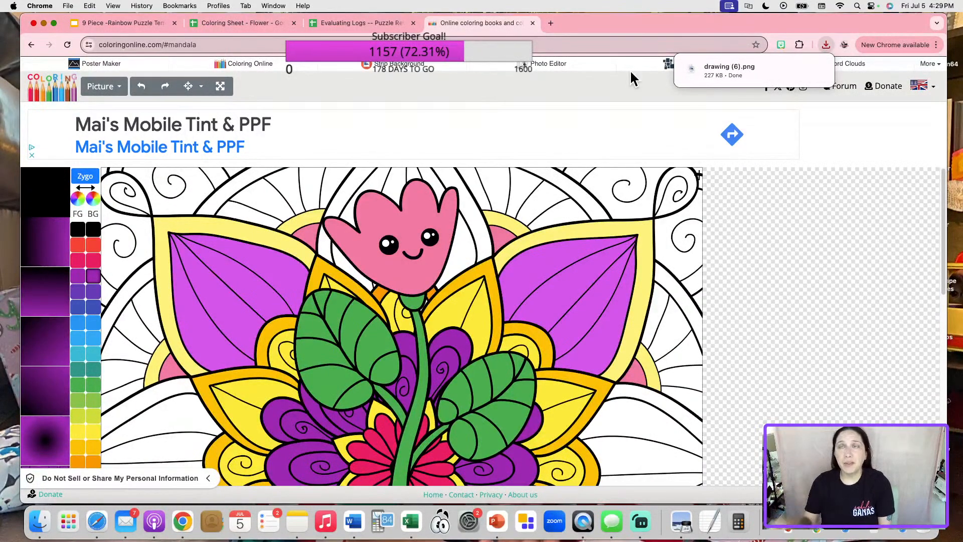
On Sheet2, replace cell L28's image with drawing (6).png placed inside the cell.
left_click(270, 22)
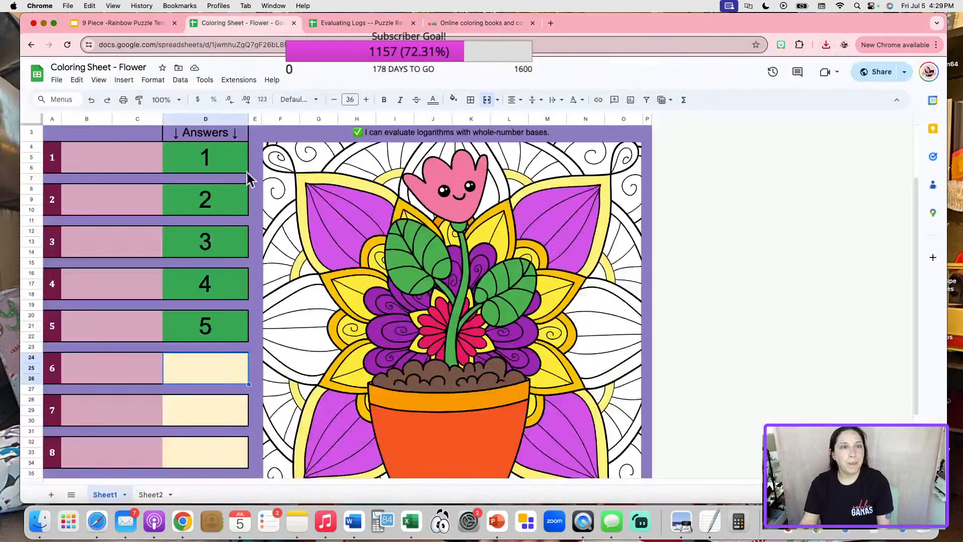
left_click(141, 491)
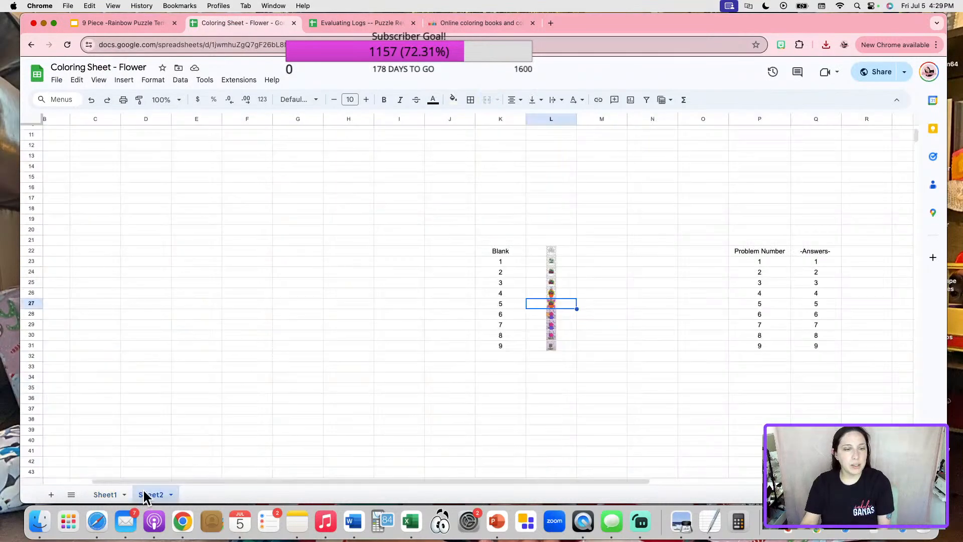
left_click(544, 313)
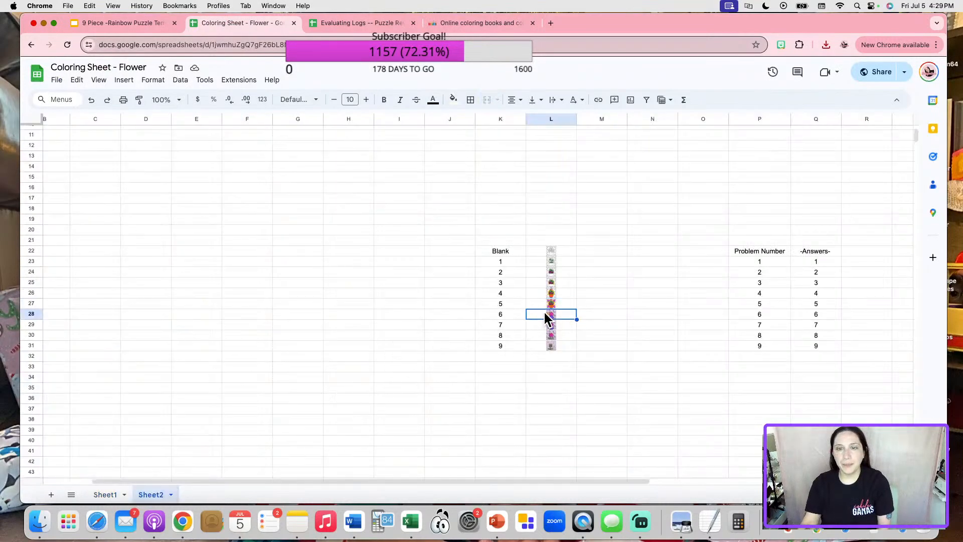
key("BackSpace")
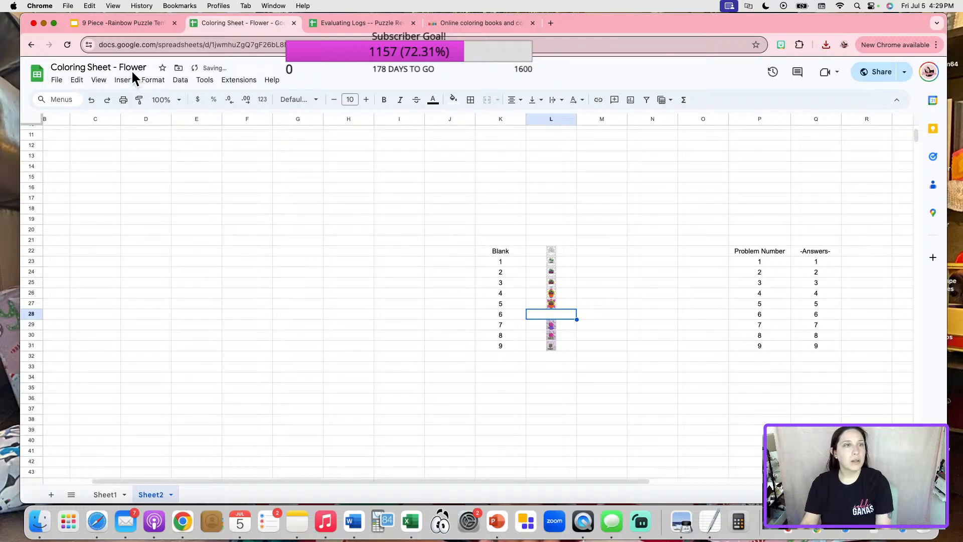
left_click(124, 79)
mouse_move(251, 230)
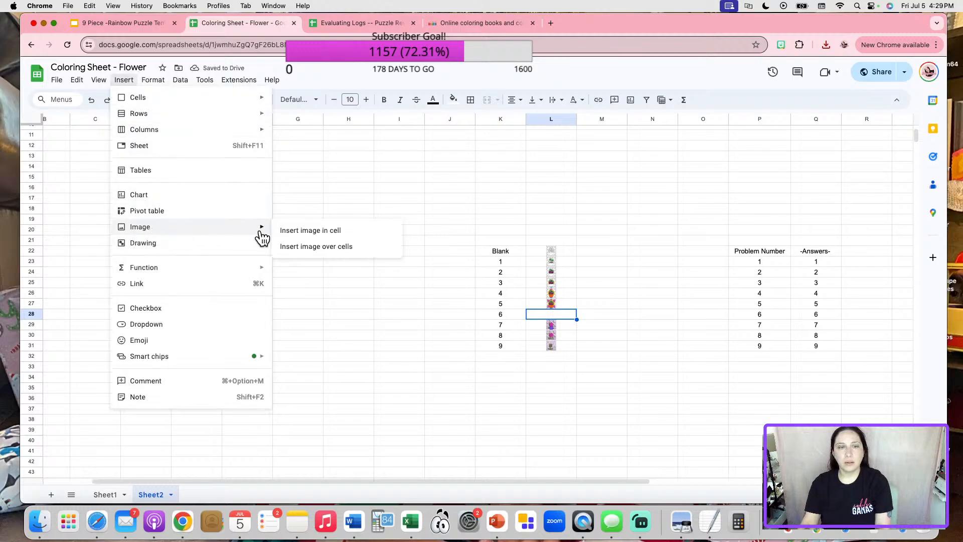
left_click(300, 232)
left_click(481, 350)
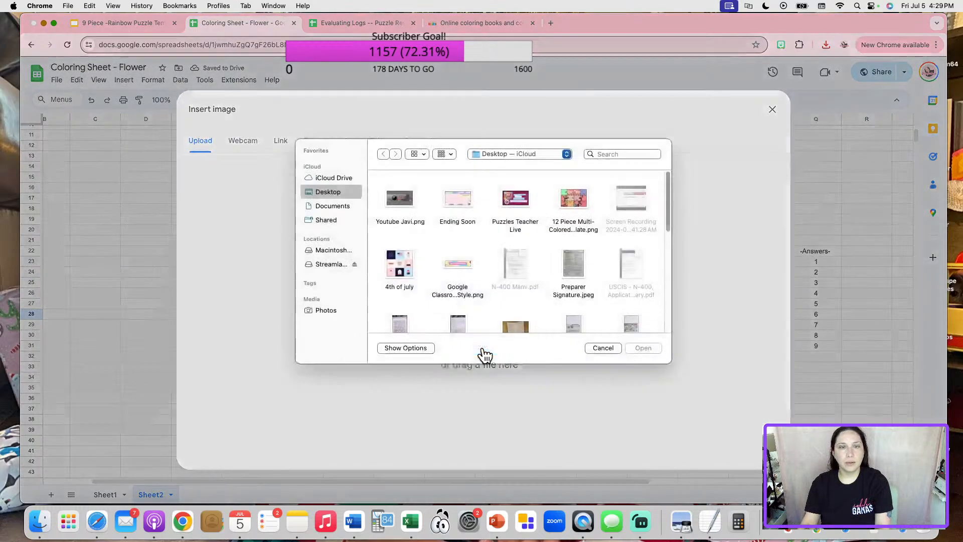
left_click(602, 355)
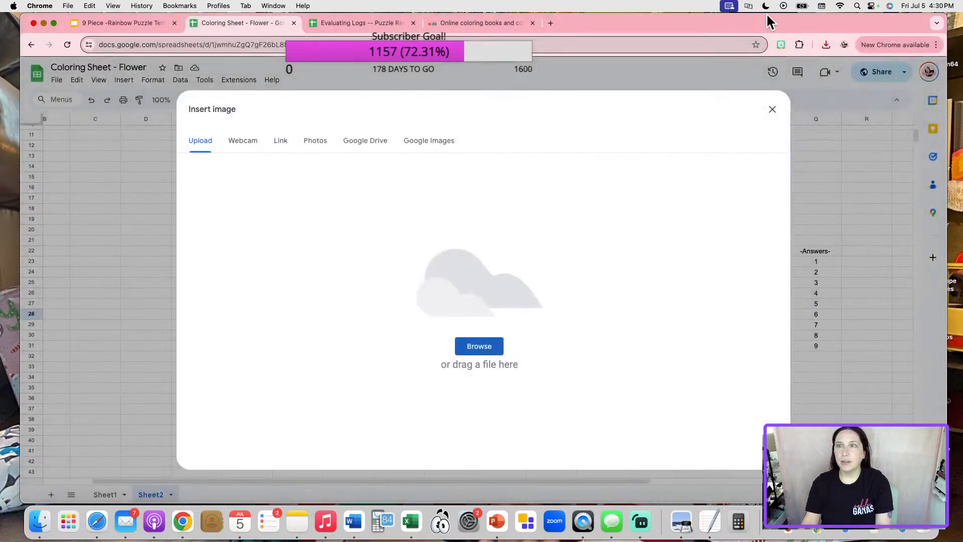
left_click(826, 45)
mouse_move(743, 90)
left_mouse_down()
mouse_move(527, 257)
mouse_move(535, 247)
left_mouse_up()
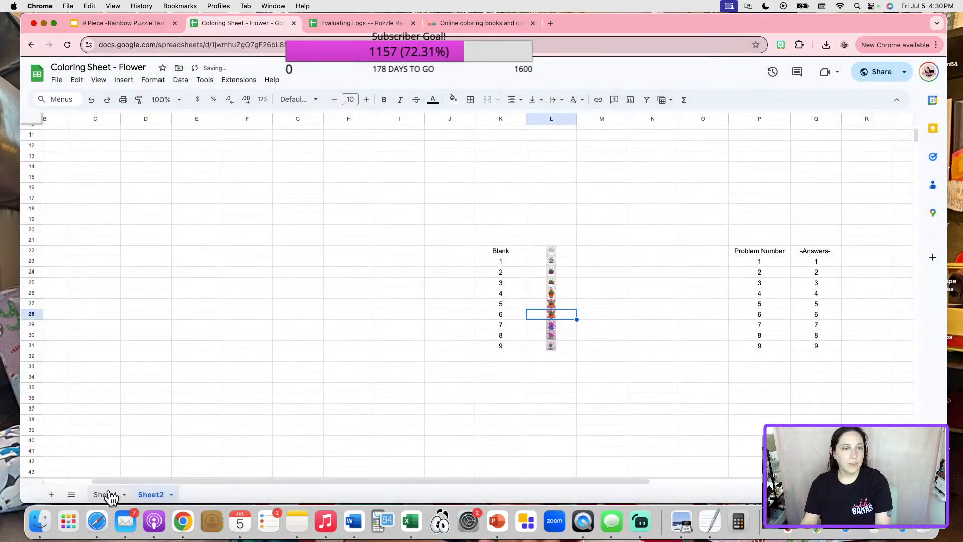
Enter answer 6 on Sheet1, then return to the coloring site.
left_click(106, 494)
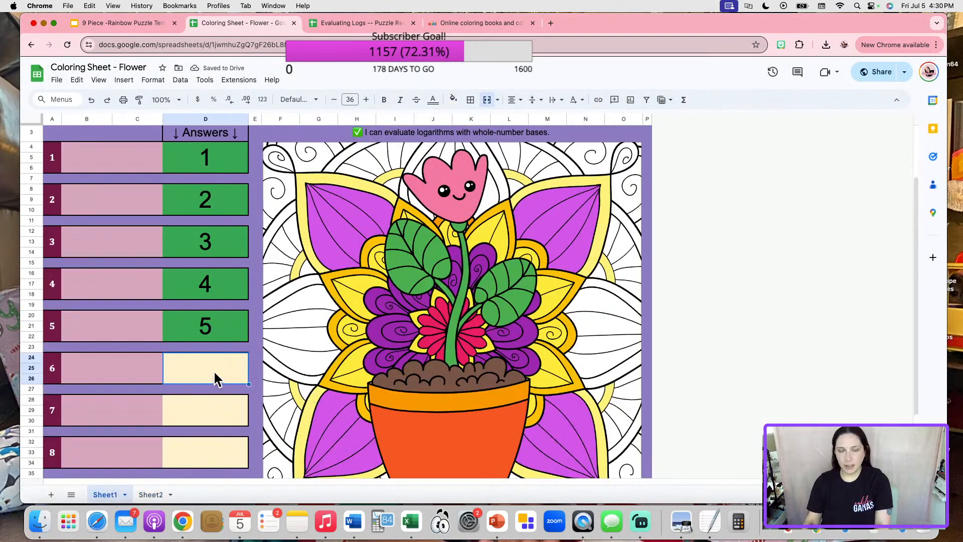
type("6")
left_click(206, 404)
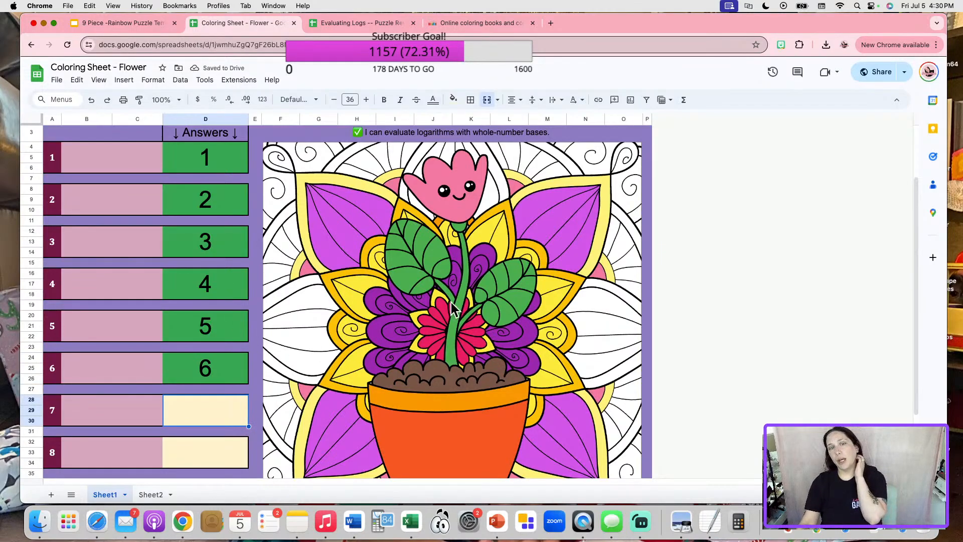
scroll(377, 331, "down", 3)
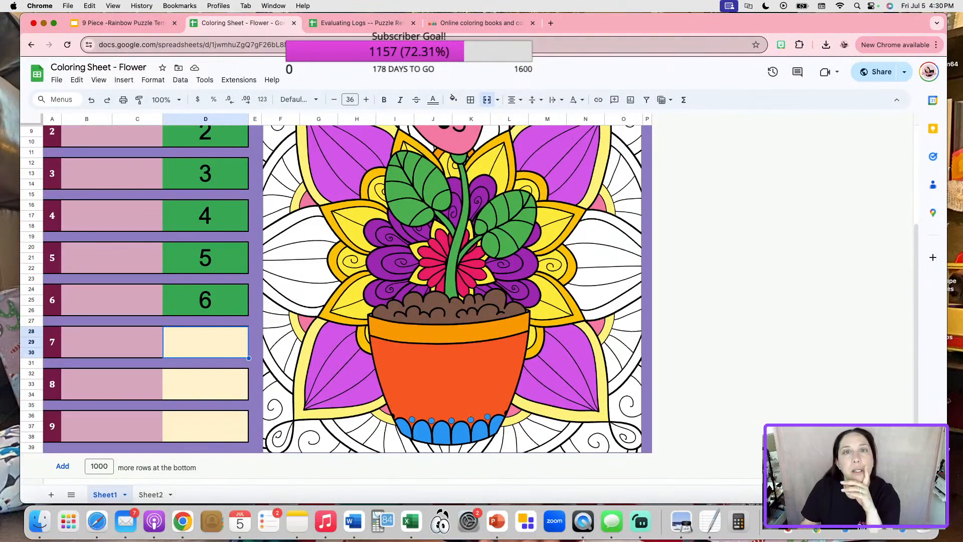
left_click(486, 22)
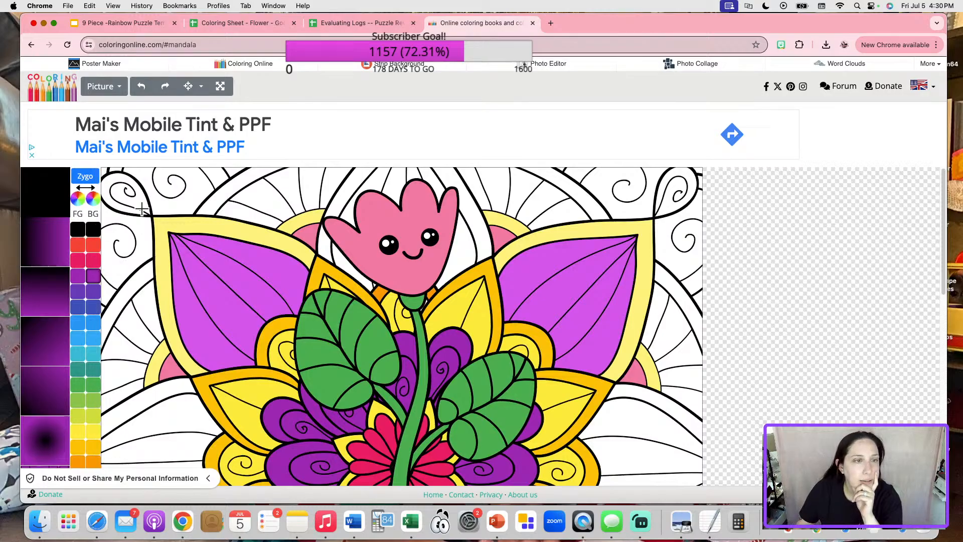
Fill the background gaps beside and above the left petal blue, reverting stray large fills.
left_click(166, 205)
scroll(166, 205, "up", 2)
scroll(166, 205, "down", 3)
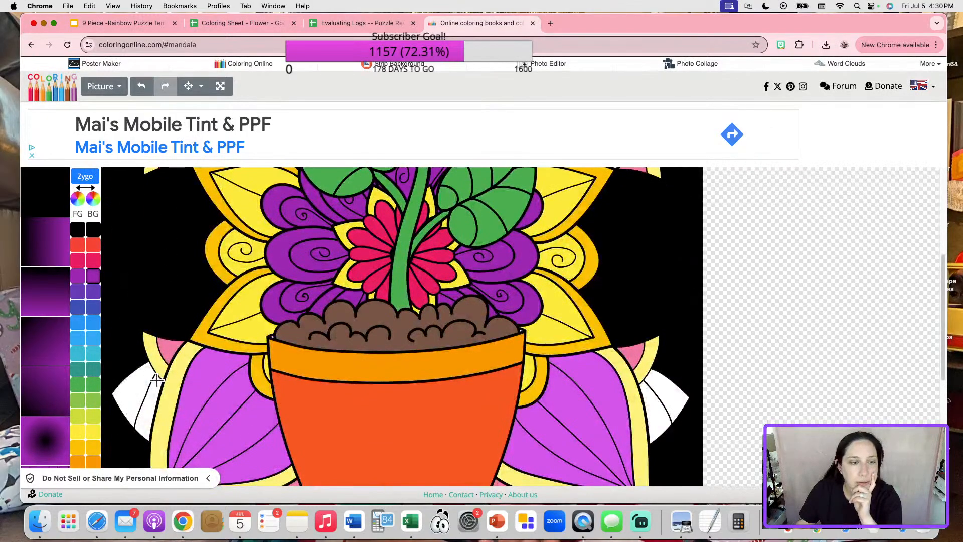
scroll(637, 375, "down", 5)
scroll(554, 344, "up", 10)
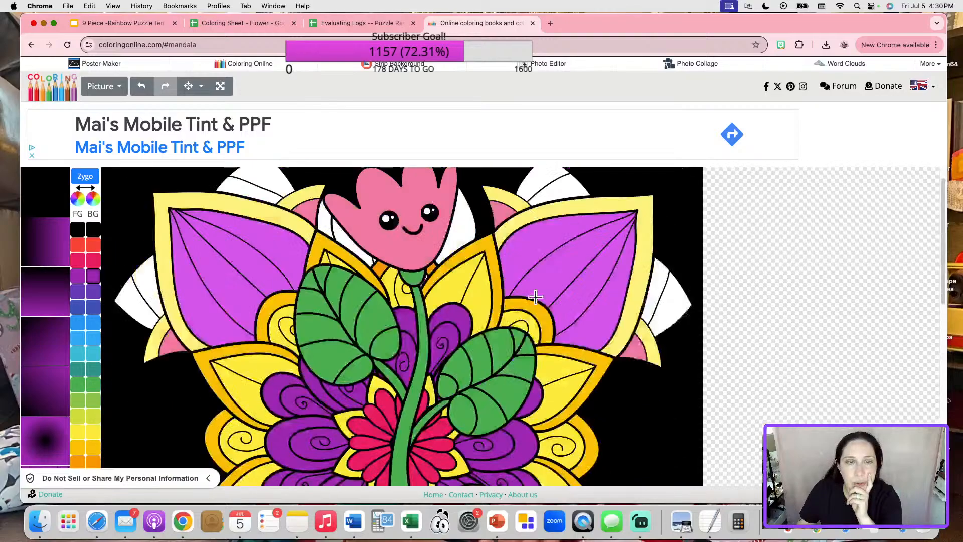
left_click(141, 86)
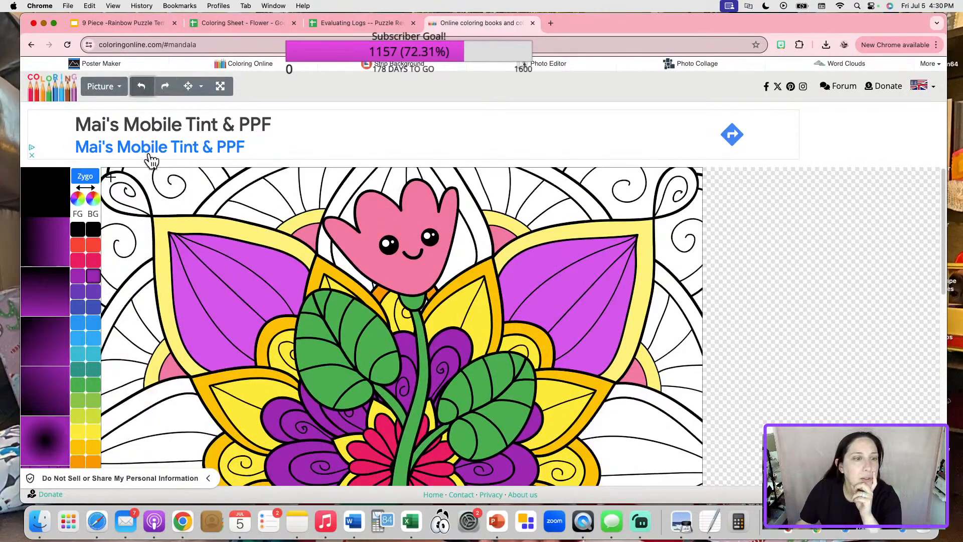
left_click(78, 322)
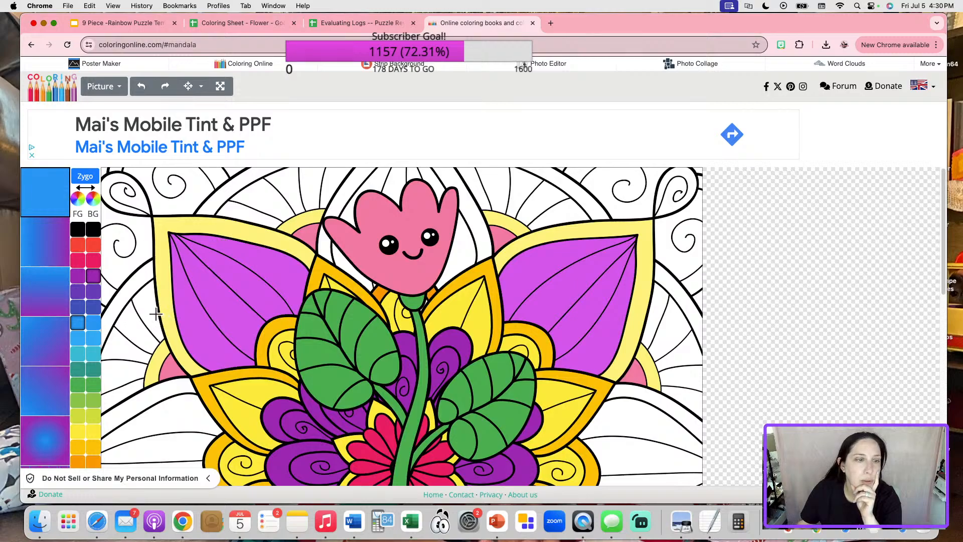
left_click(152, 315)
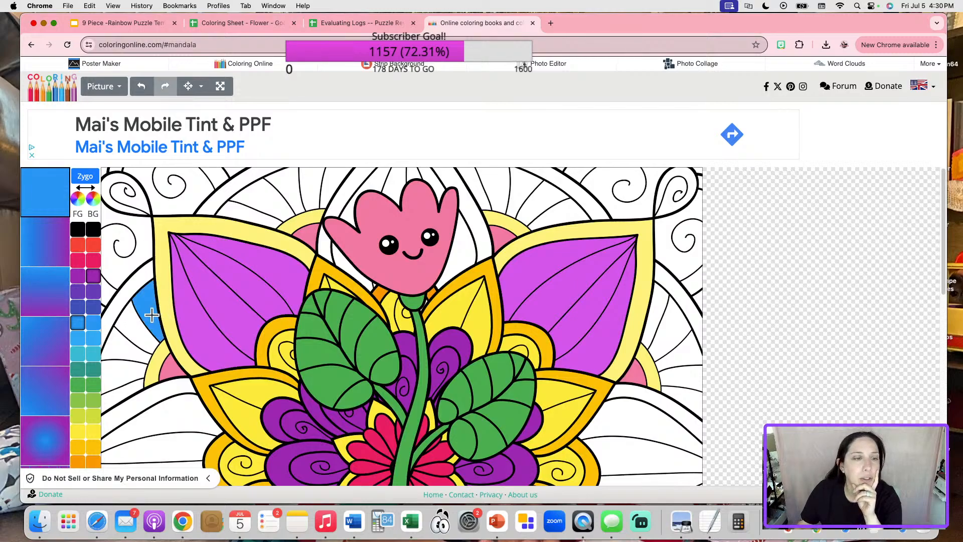
left_click(138, 329)
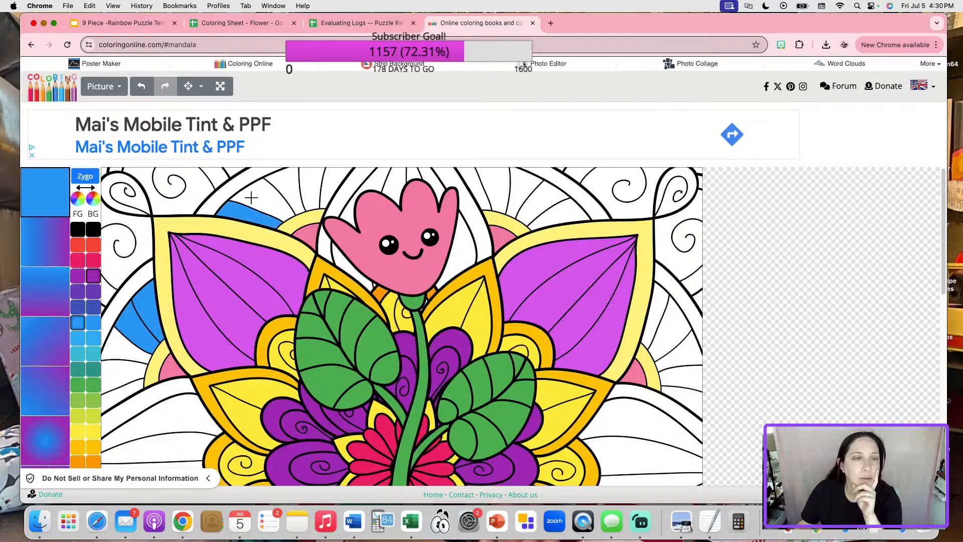
left_click(251, 197)
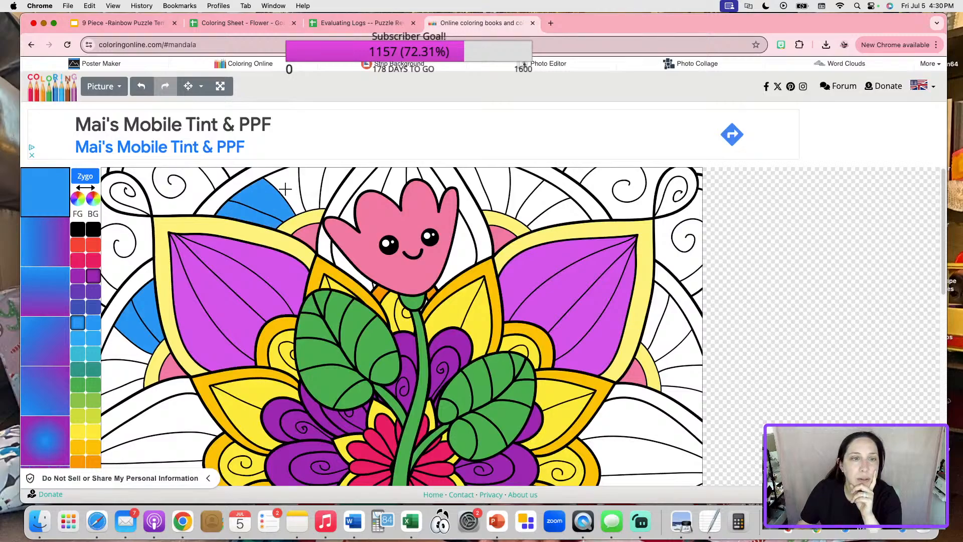
left_click(286, 188)
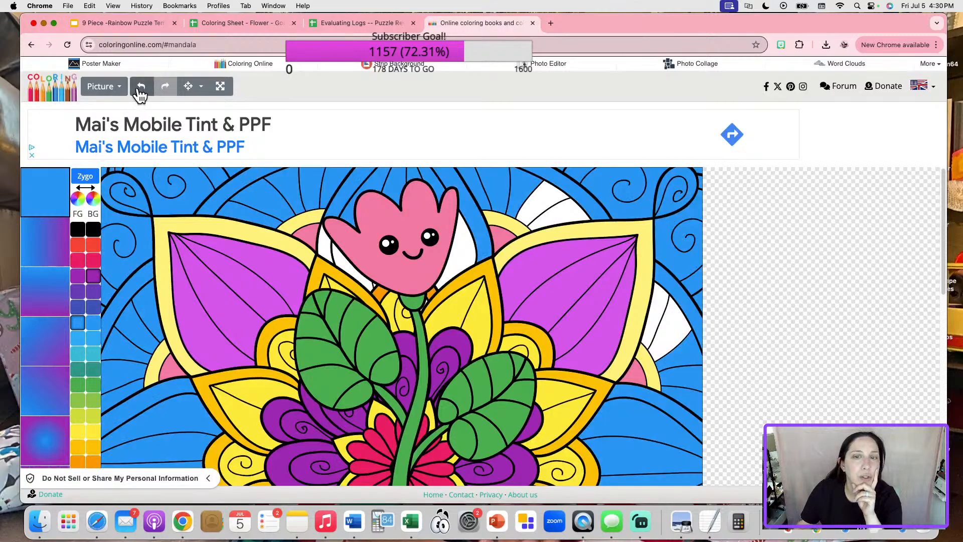
left_click(141, 86)
Fill the upper-right, right-of-petal and left-of-pot segments blue, keeping the outer background white.
left_click(559, 207)
left_click(572, 219)
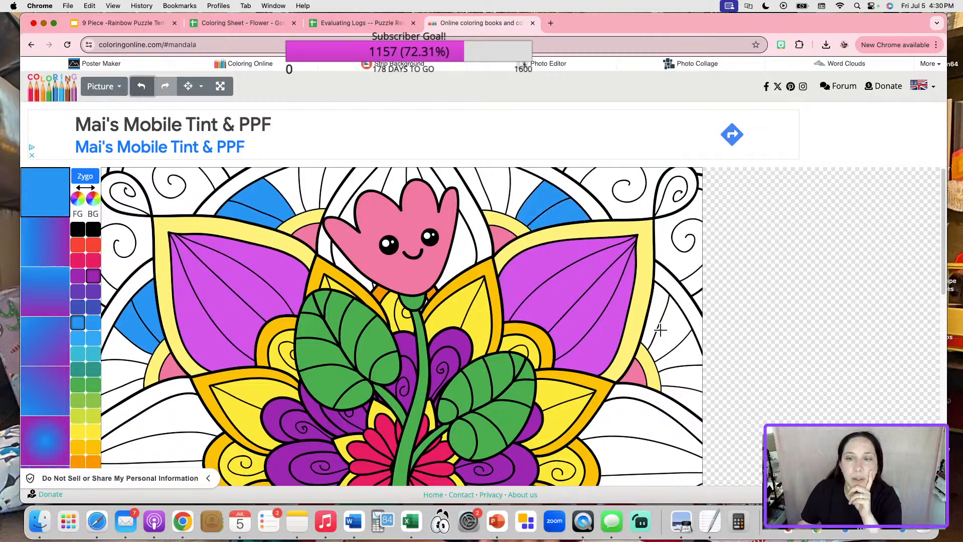
scroll(625, 404, "down", 5)
left_click(677, 351)
left_click(660, 362)
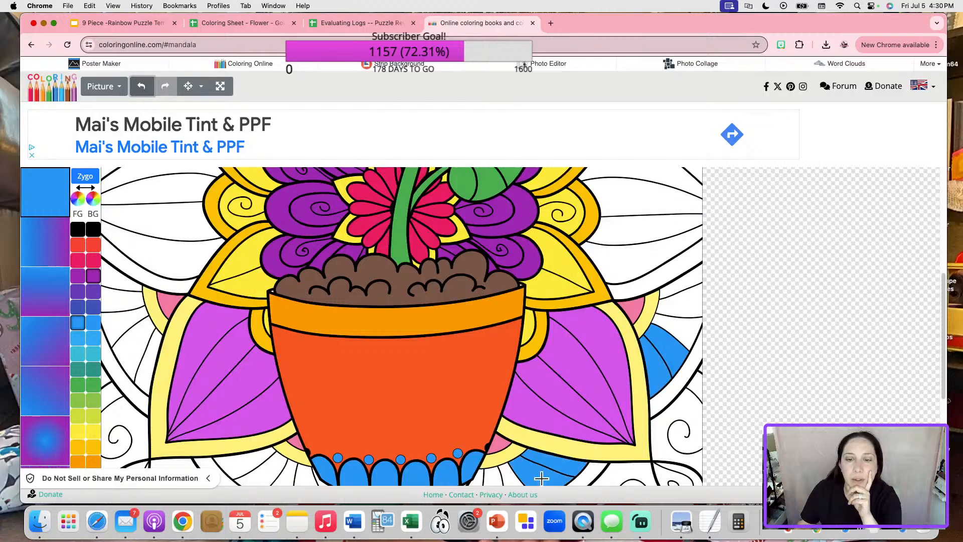
scroll(546, 462, "down", 3)
left_click(301, 397)
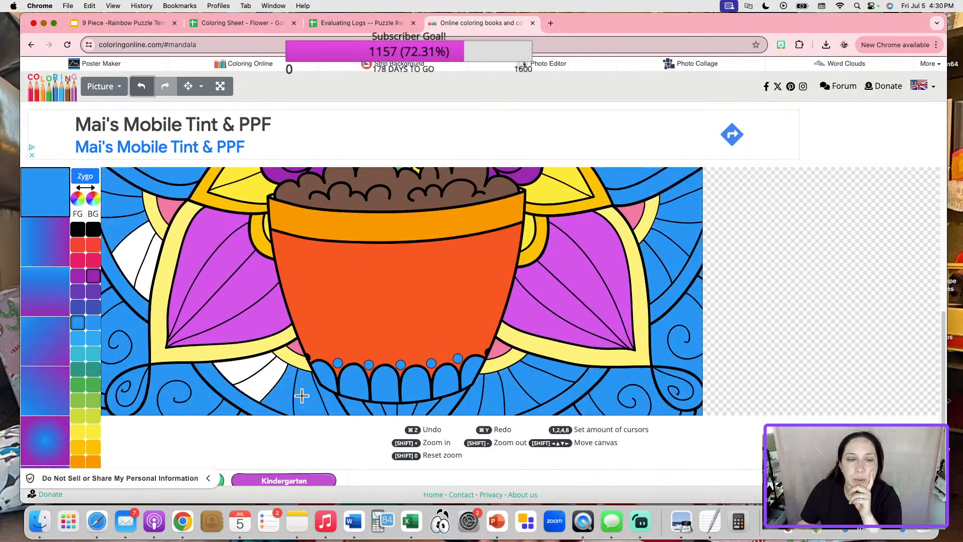
left_click(142, 86)
left_click(260, 372)
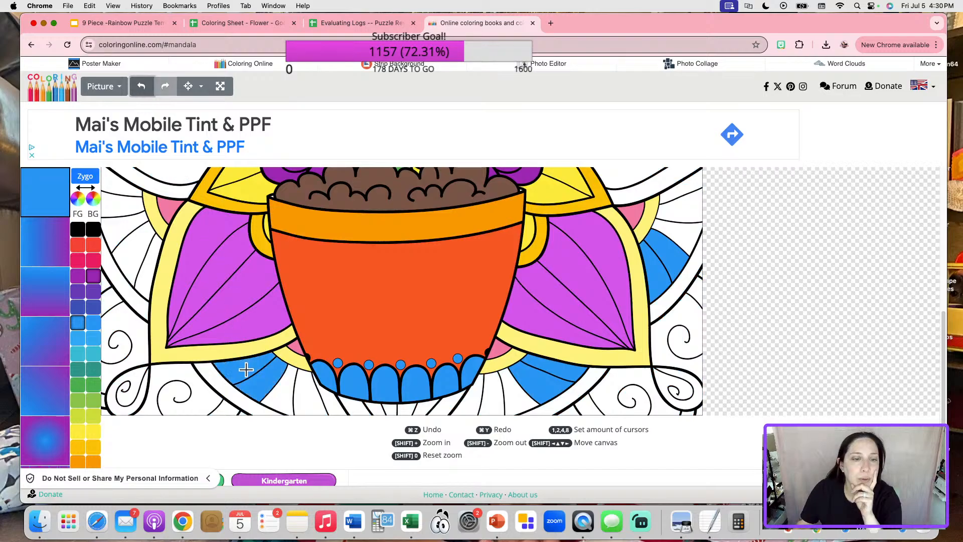
scroll(246, 366, "up", 3)
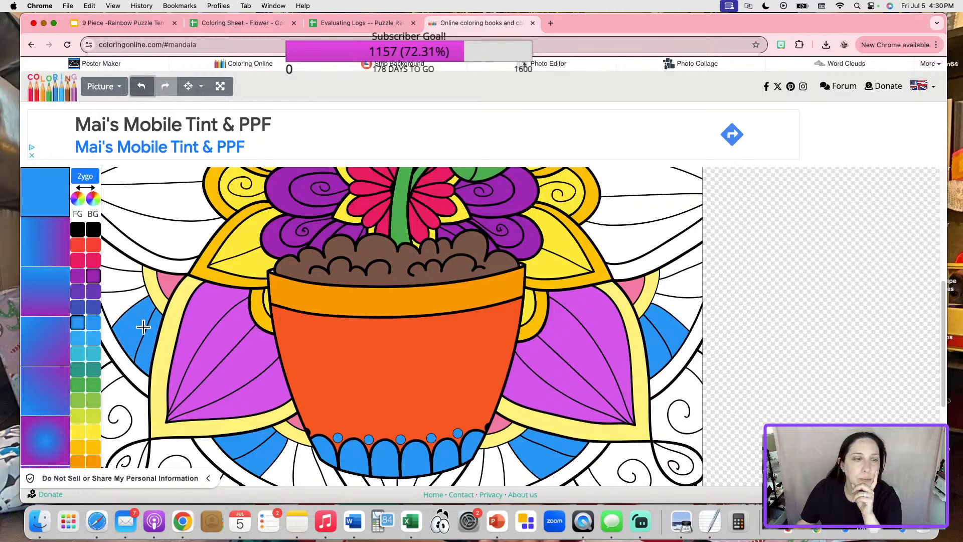
scroll(145, 329, "up", 5)
scroll(490, 340, "down", 5)
scroll(499, 340, "up", 10)
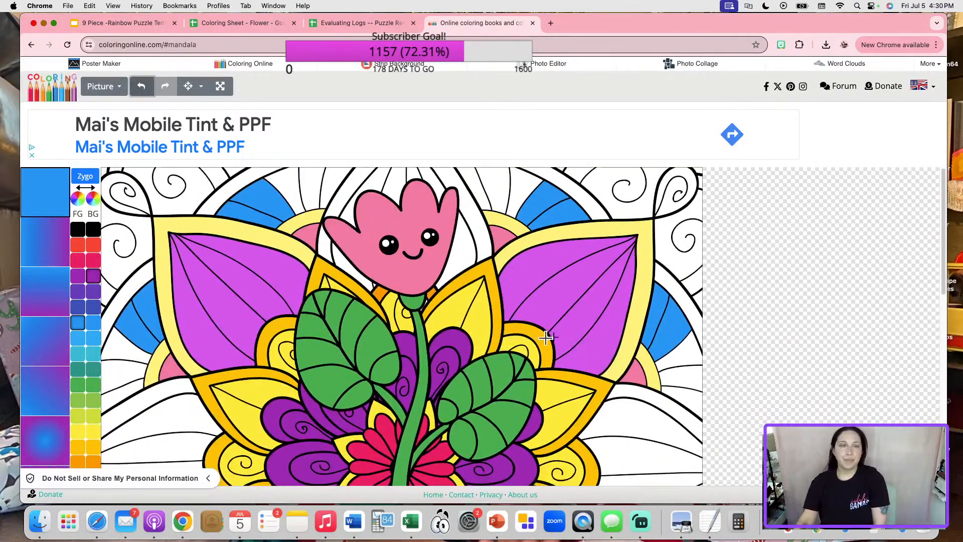
Save the picture as drawing (7).png and clear the old image in Sheet2 cell L29.
left_click(102, 87)
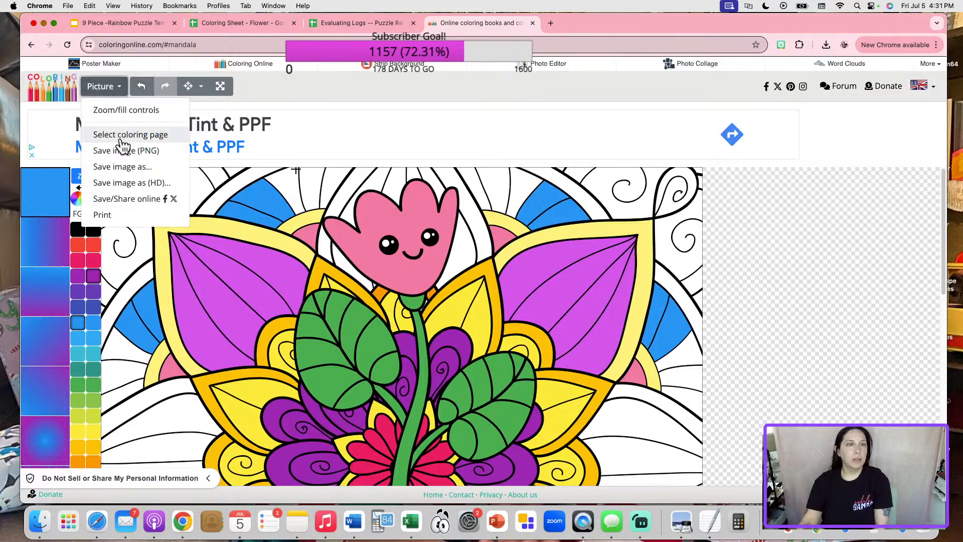
left_click(132, 152)
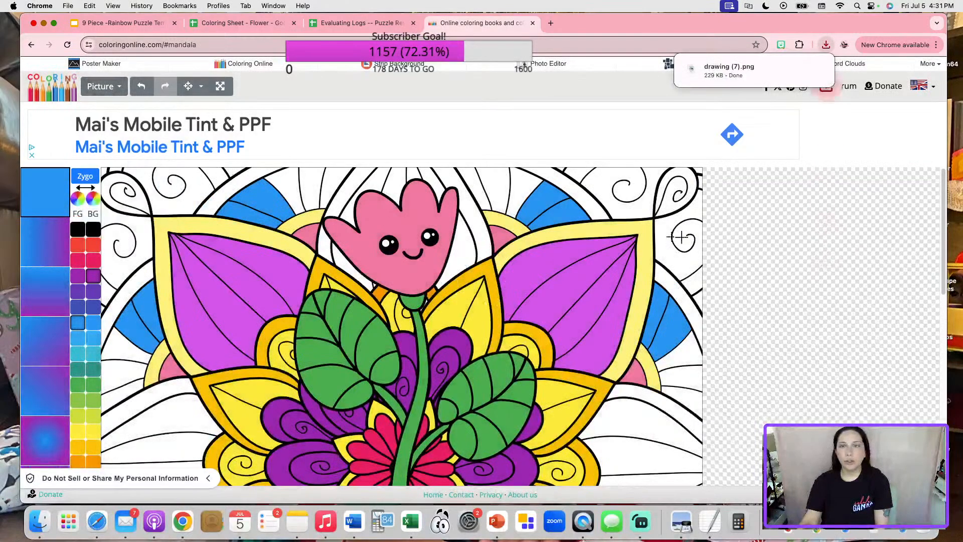
left_click(253, 23)
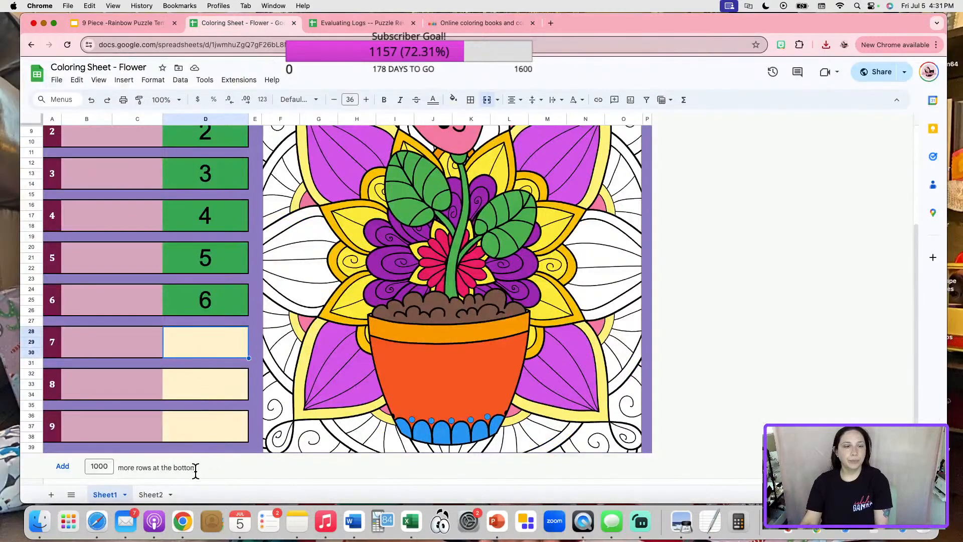
left_click(151, 495)
left_click(535, 325)
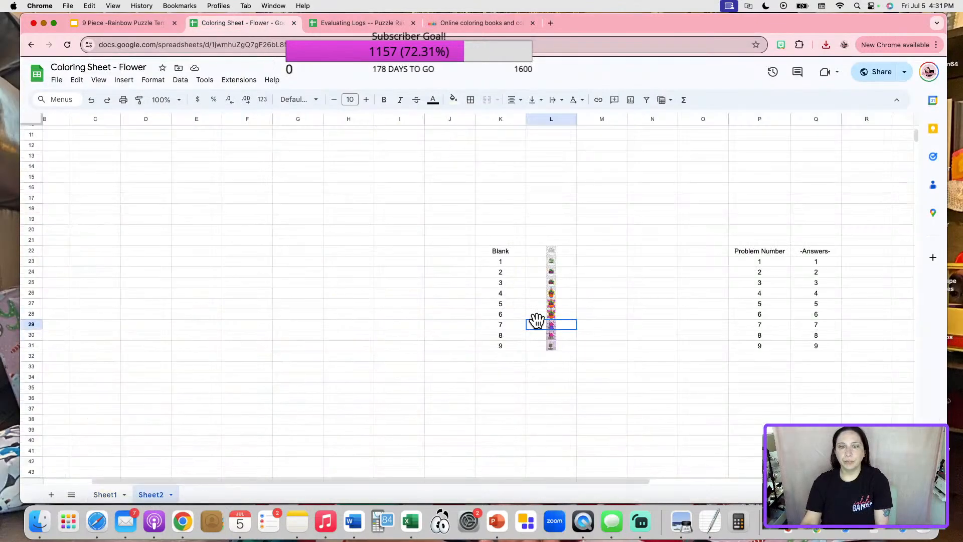
key("Delete")
Place drawing (7).png inside cell L29, then return to the coloring page.
left_click(124, 79)
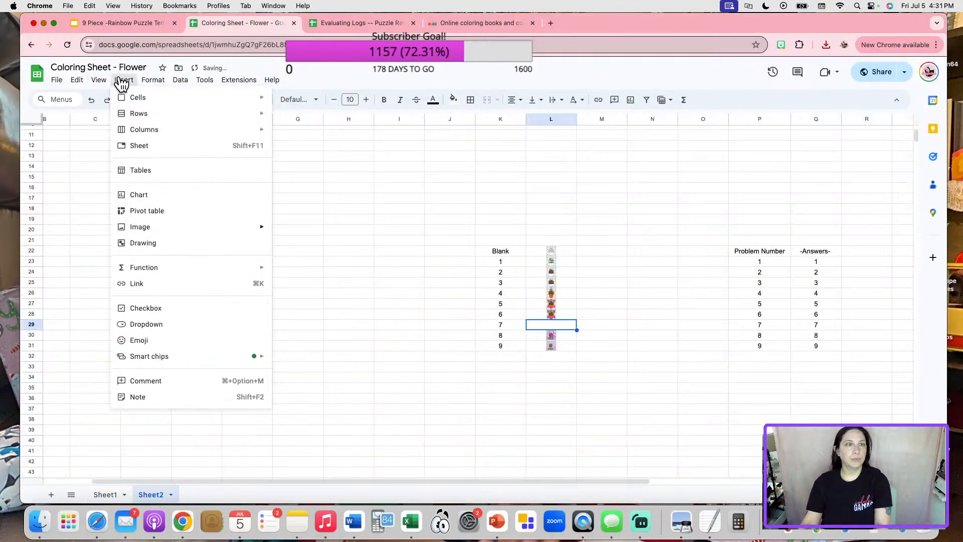
mouse_move(212, 228)
left_click(300, 229)
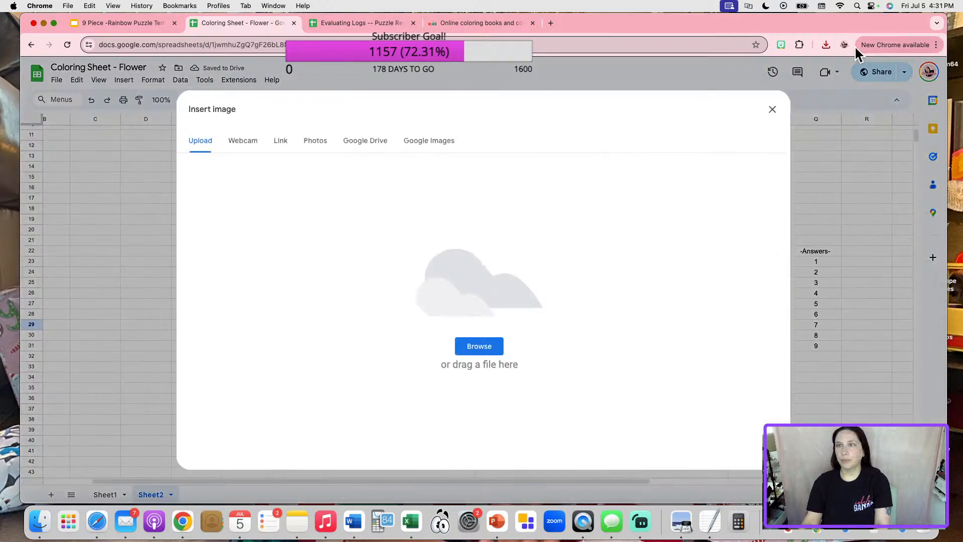
left_click(825, 45)
left_click_drag(744, 93, 517, 276)
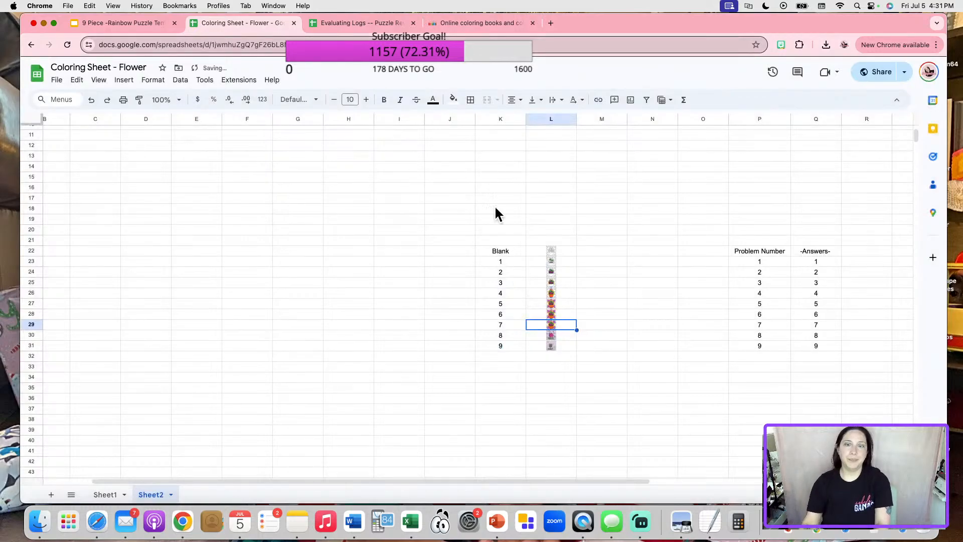
left_click(360, 22)
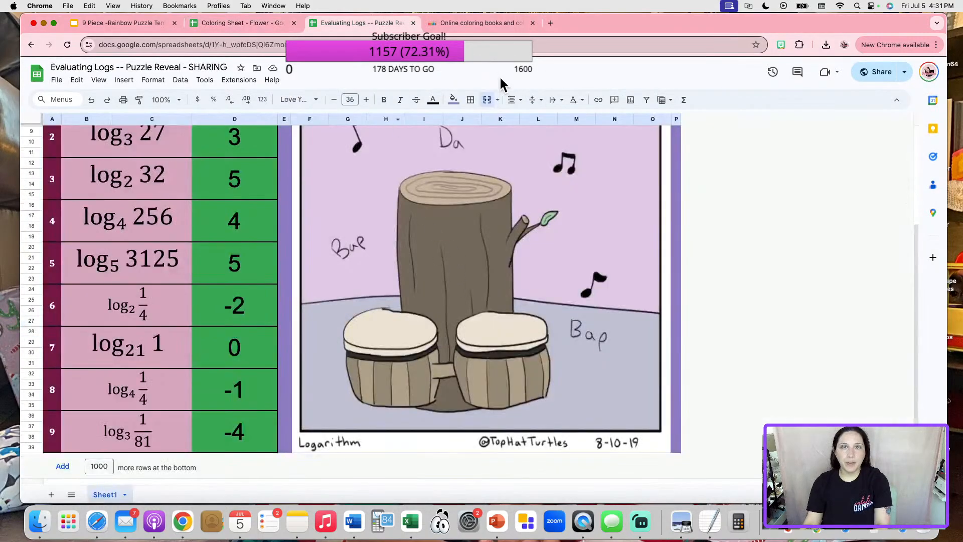
left_click(458, 20)
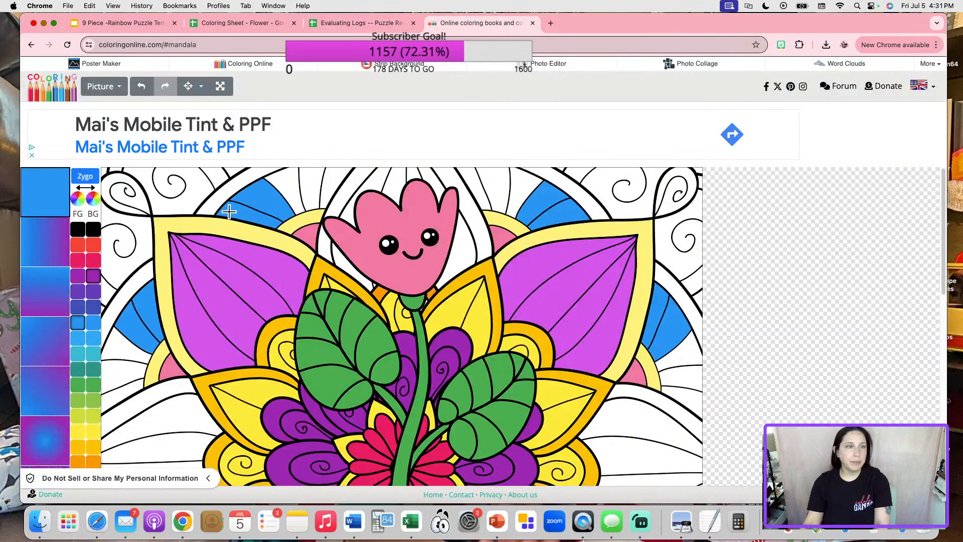
Fill the white mandala background and both gaps beside the tulip head teal.
left_click(78, 353)
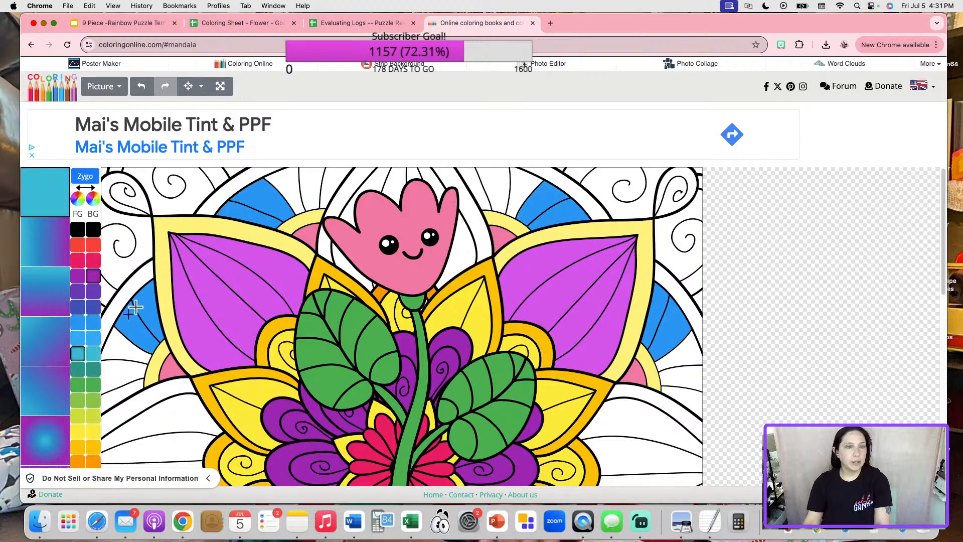
left_click(199, 198)
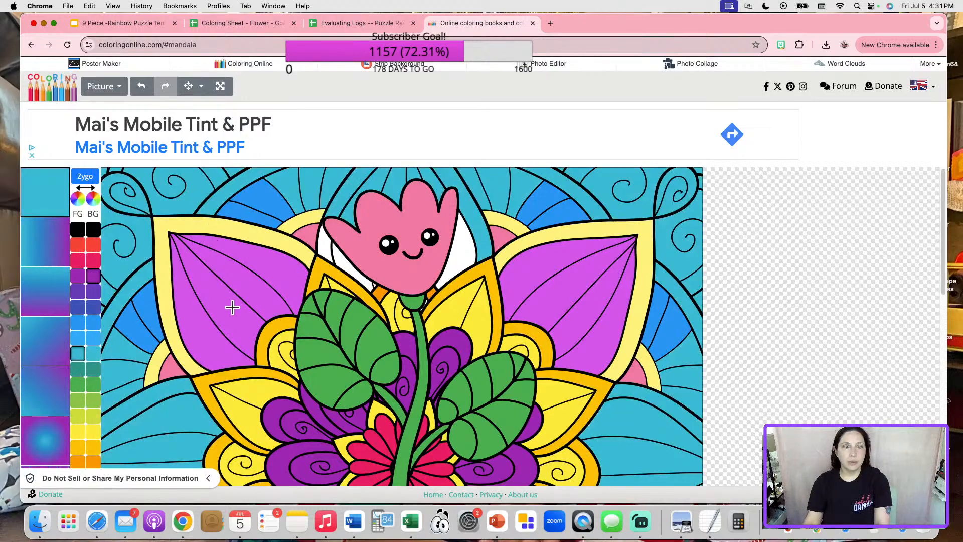
scroll(289, 302, "down", 5)
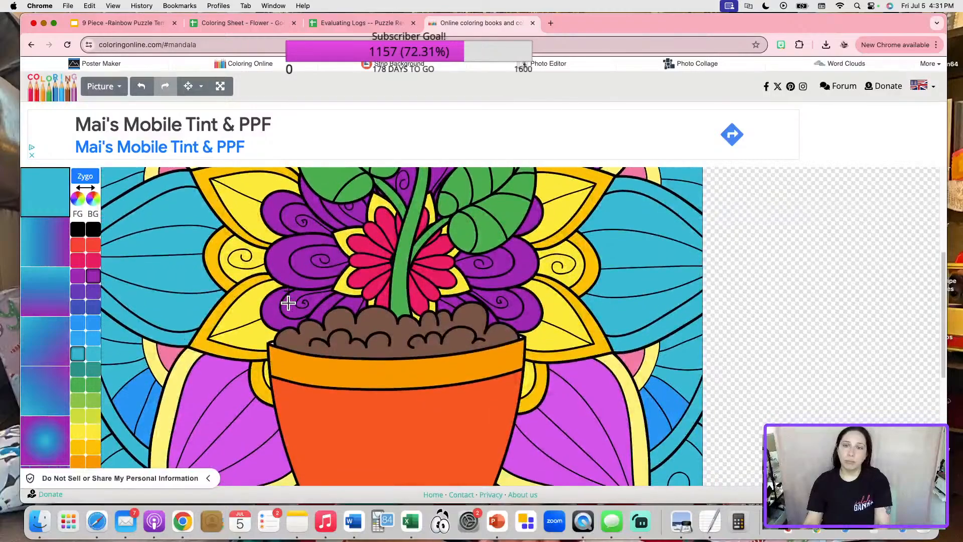
scroll(288, 303, "up", 5)
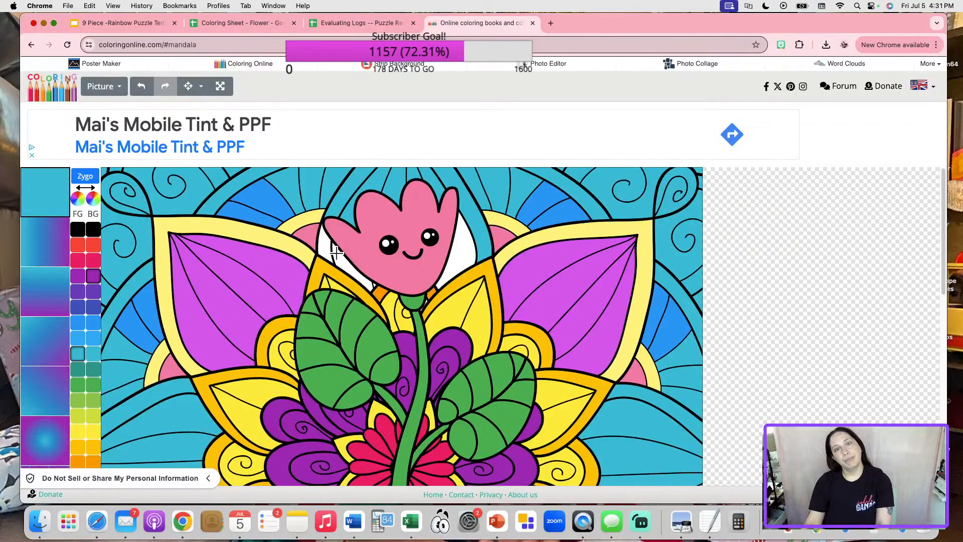
left_click(329, 250)
left_click(448, 276)
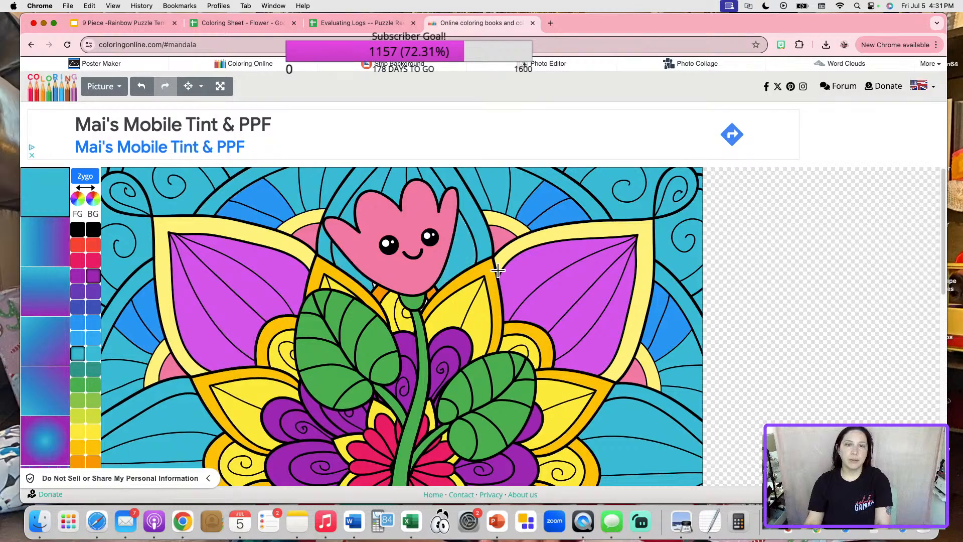
scroll(594, 265, "down", 5)
scroll(594, 266, "up", 5)
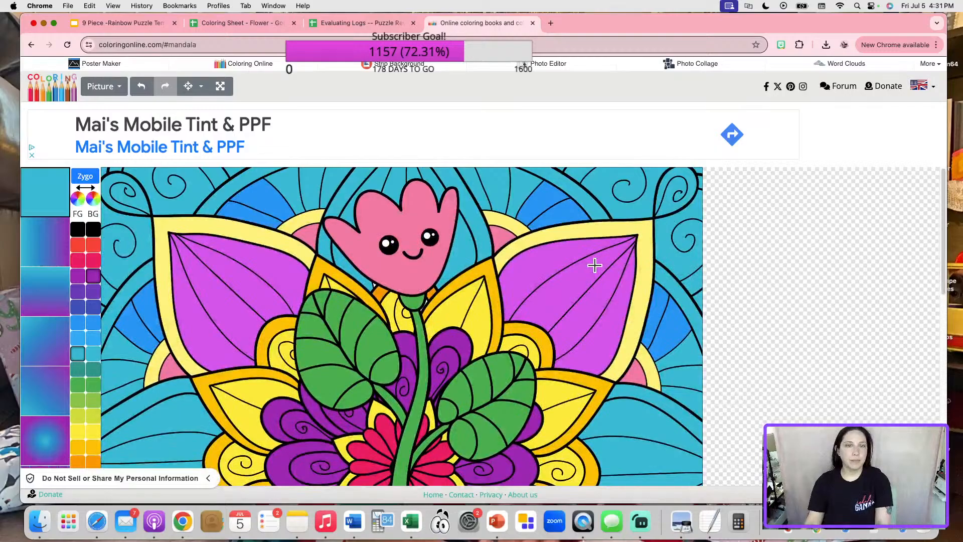
scroll(595, 265, "down", 8)
scroll(593, 266, "up", 3)
scroll(592, 266, "up", 5)
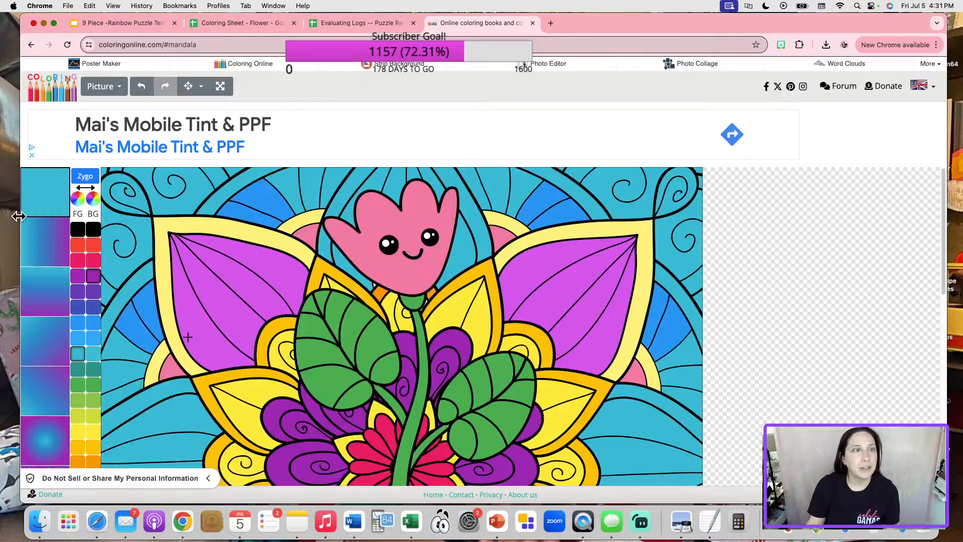
left_click(102, 89)
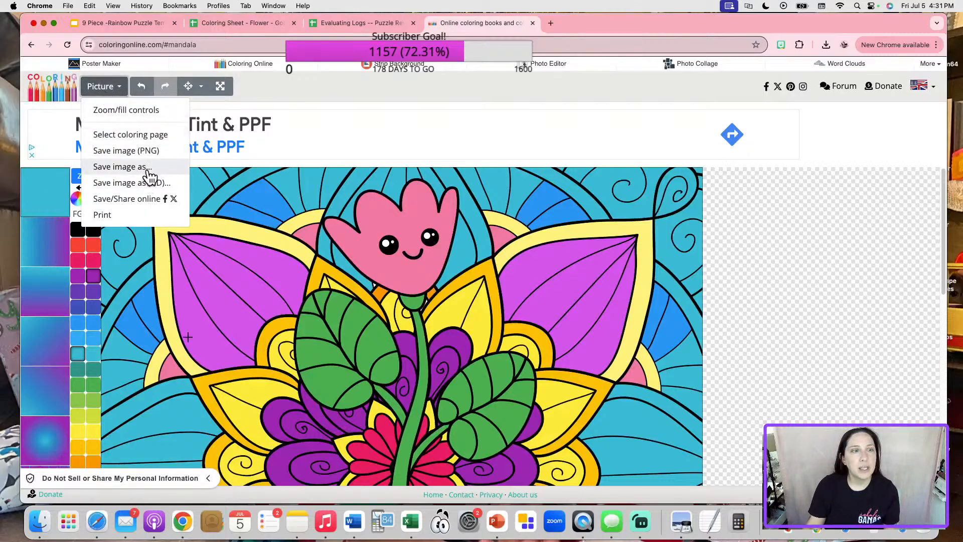
Save the teal picture as drawing (8).png and place it inside Sheet2 cell L30.
left_click(128, 151)
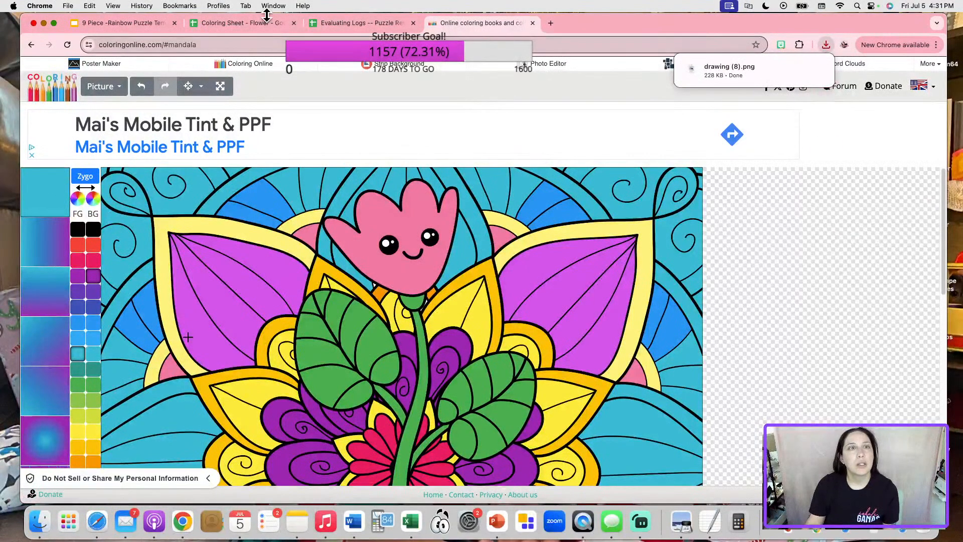
left_click(270, 22)
left_click(534, 336)
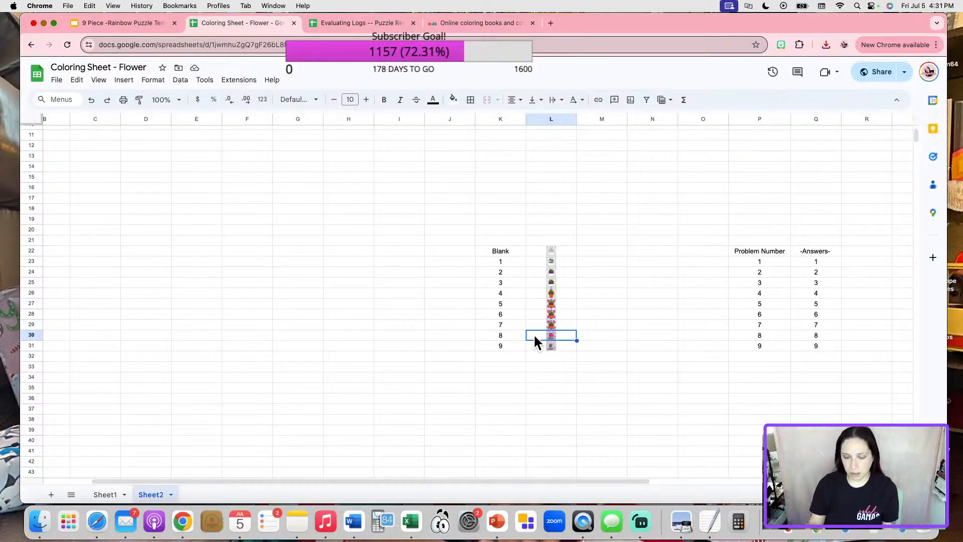
left_click(124, 79)
mouse_move(157, 229)
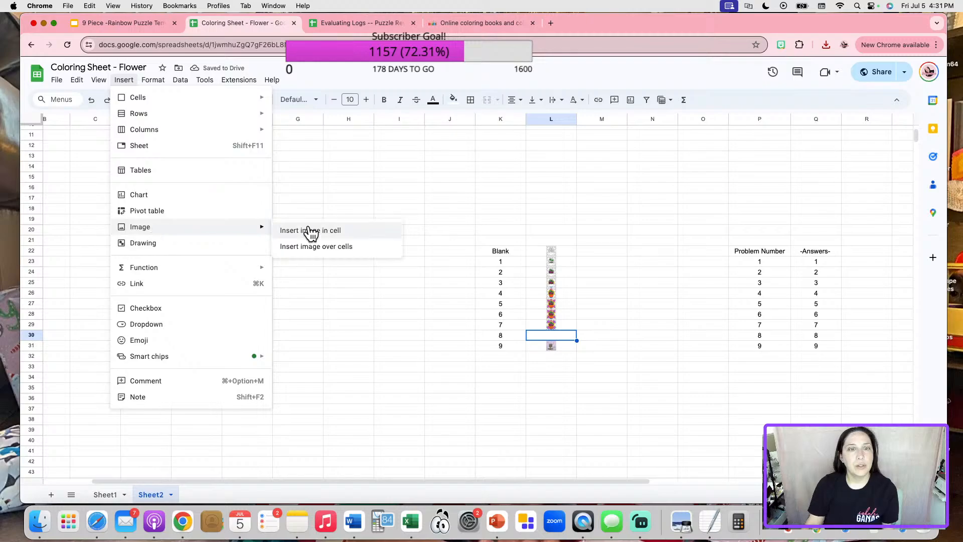
left_click(310, 233)
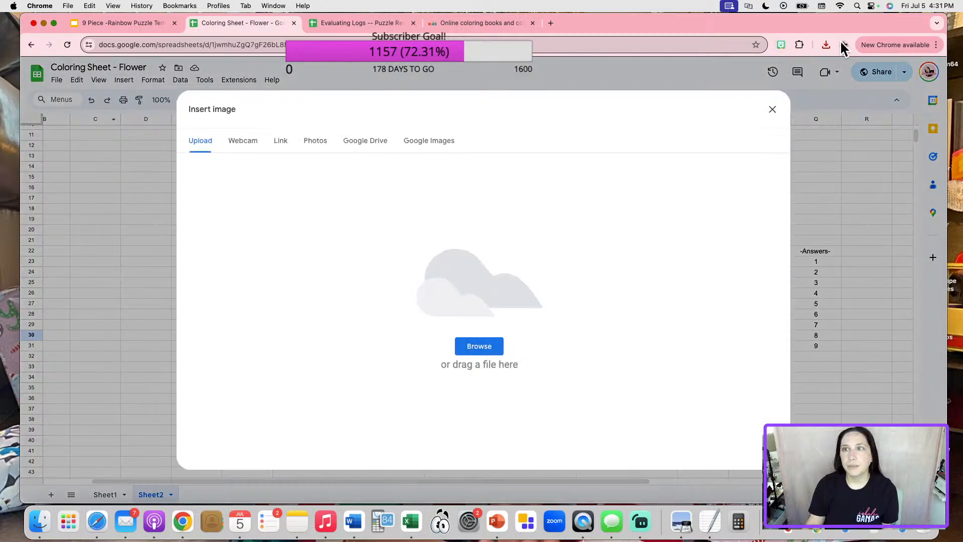
left_click(826, 45)
left_click_drag(770, 90, 561, 222)
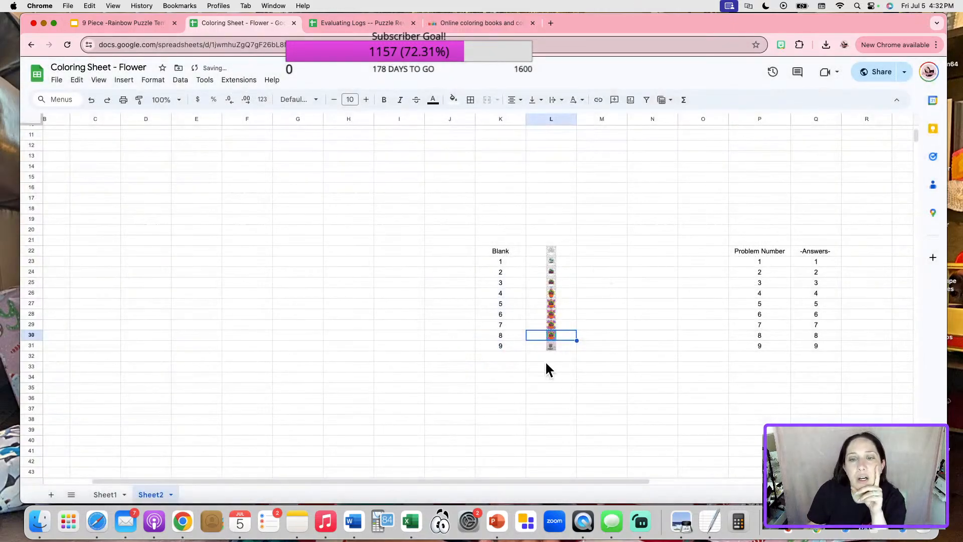
left_click(105, 494)
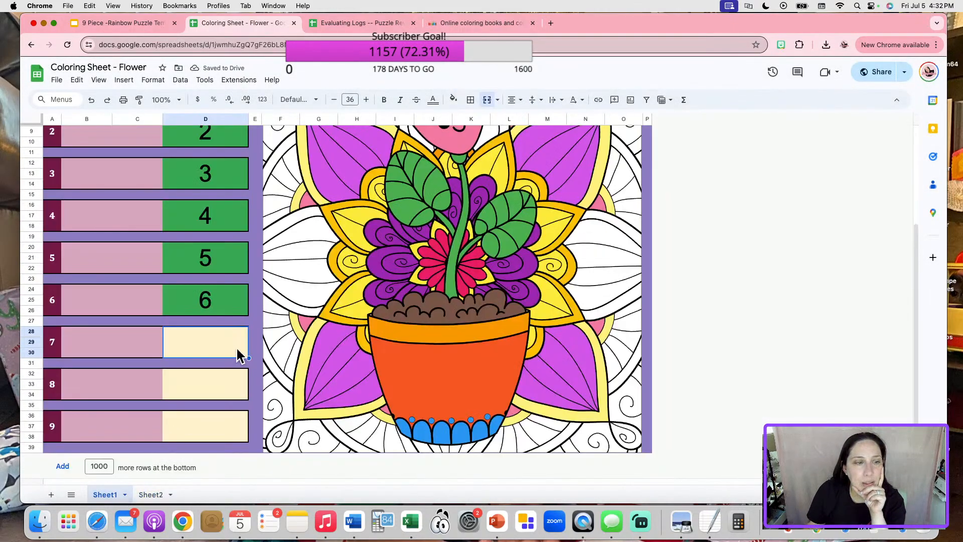
Enter answers 7 and 8 in D28 and D32 on Sheet1.
type("7")
key("Return")
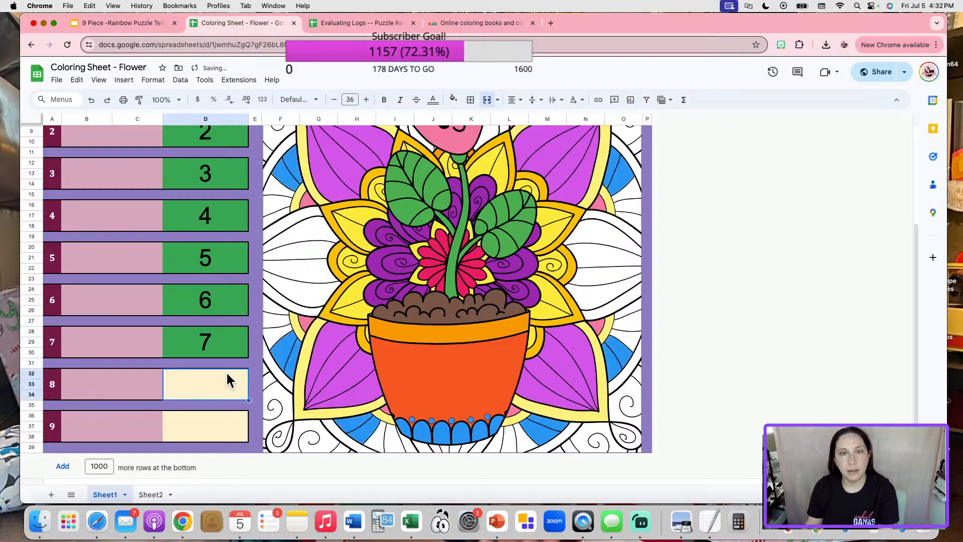
type("8")
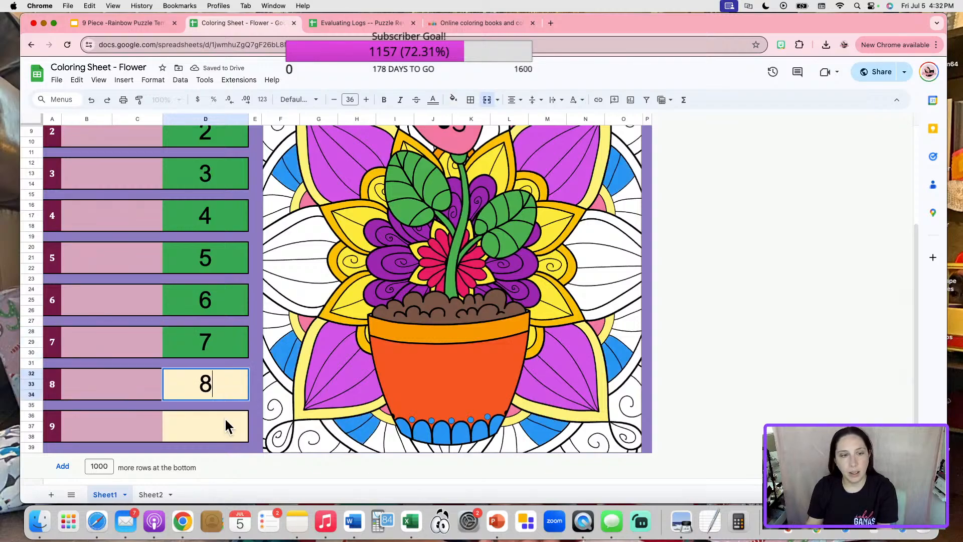
key("Return")
scroll(690, 365, "up", 5)
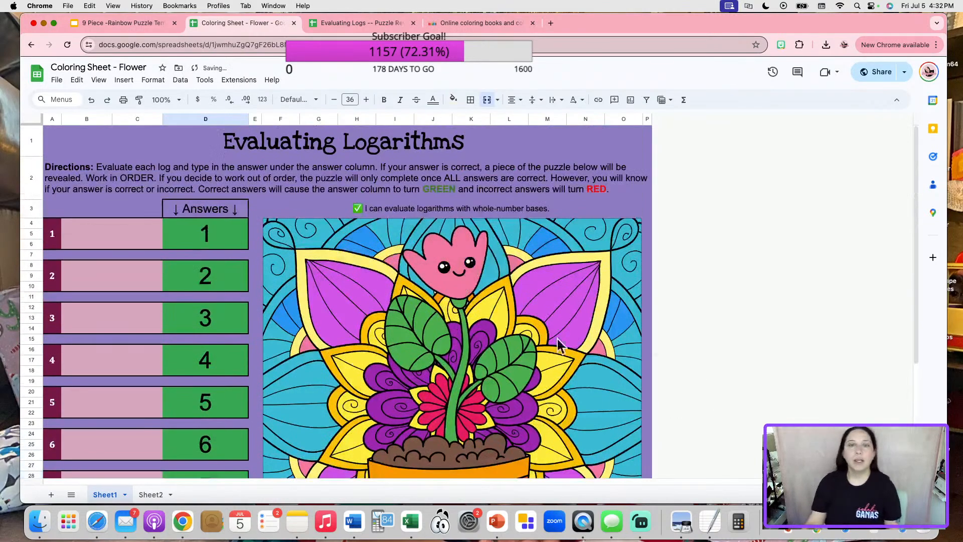
scroll(545, 323, "down", 4)
scroll(500, 365, "up", 3)
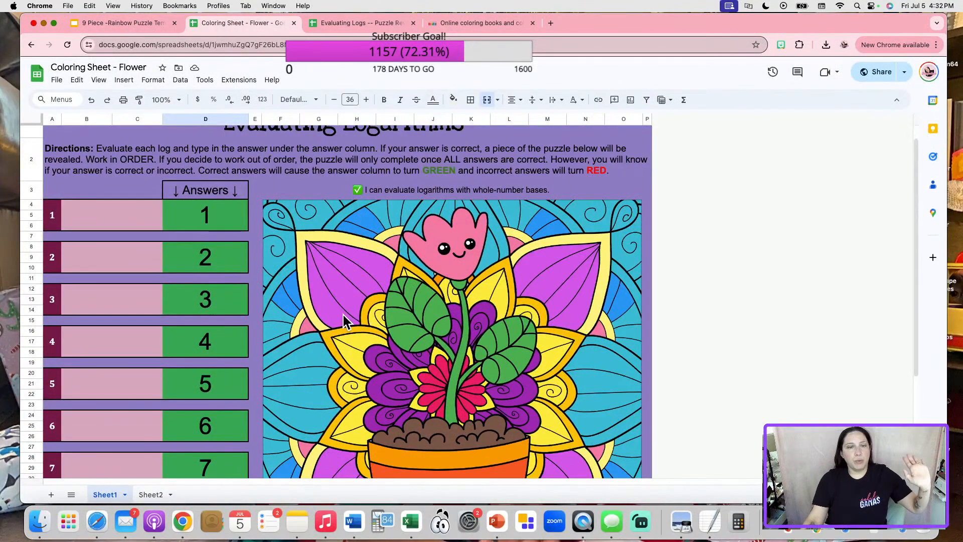
scroll(141, 421, "down", 4)
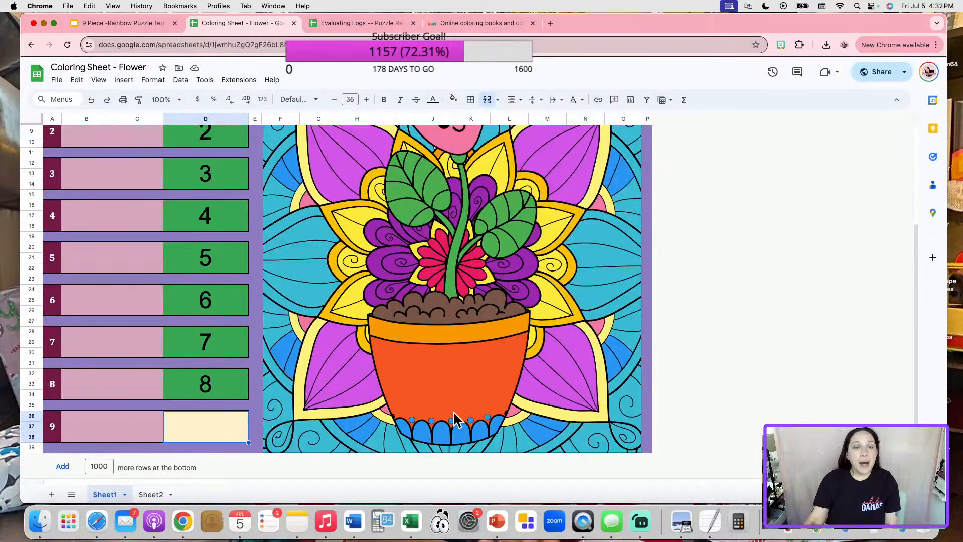
Clear problem 9's entries K31, L31, P31 and Q31 in Sheet2's lookup table.
left_click(151, 495)
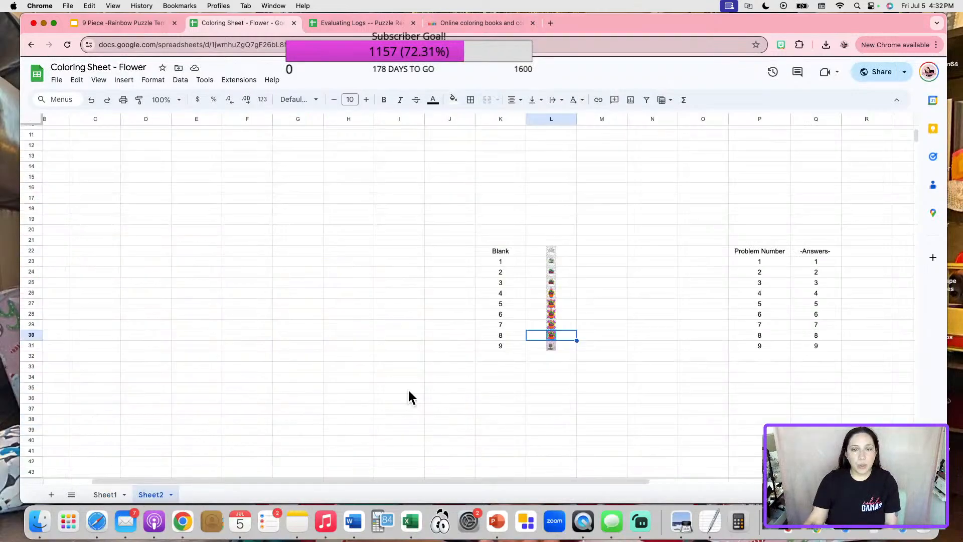
left_click(489, 346)
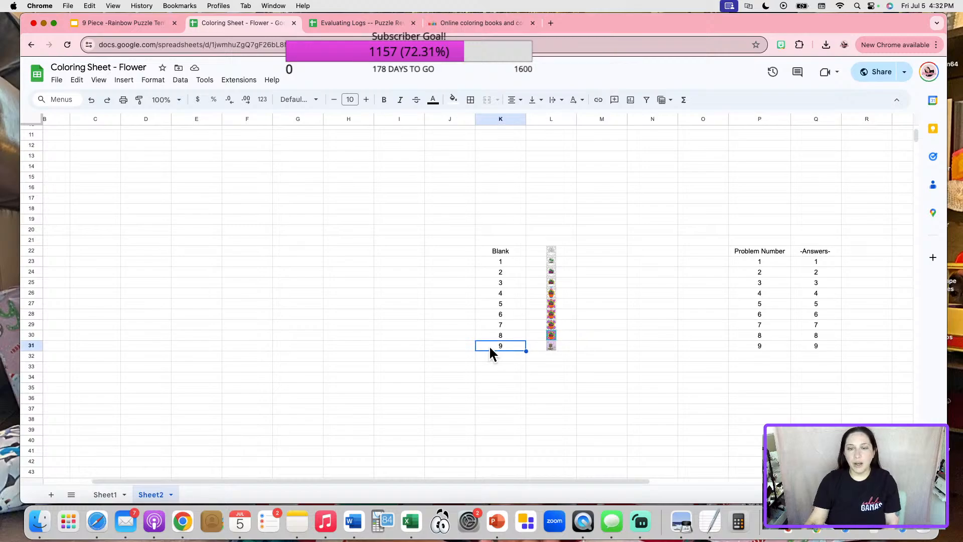
key("Delete")
left_click(544, 345)
key("Delete")
left_click(749, 344)
key("Delete")
left_click(811, 346)
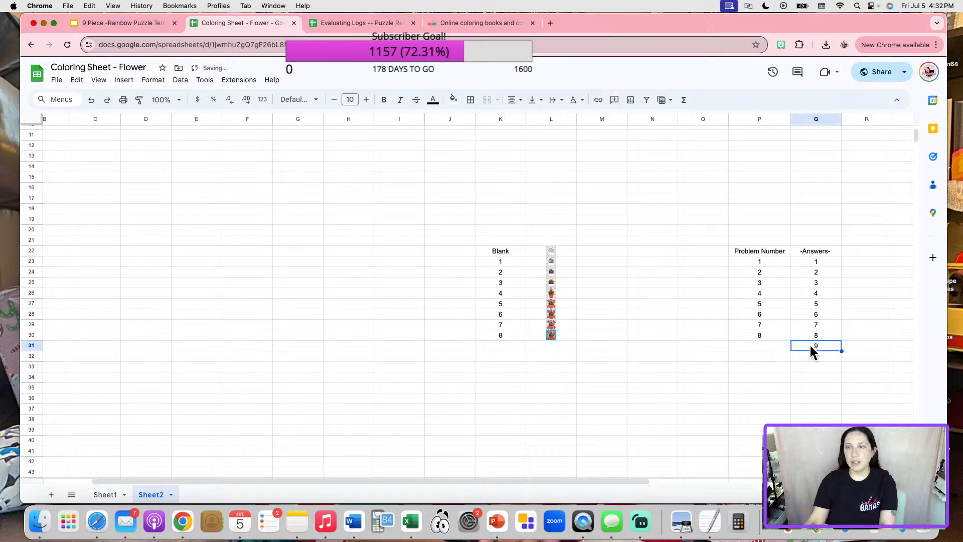
left_click_drag(636, 480, 754, 479)
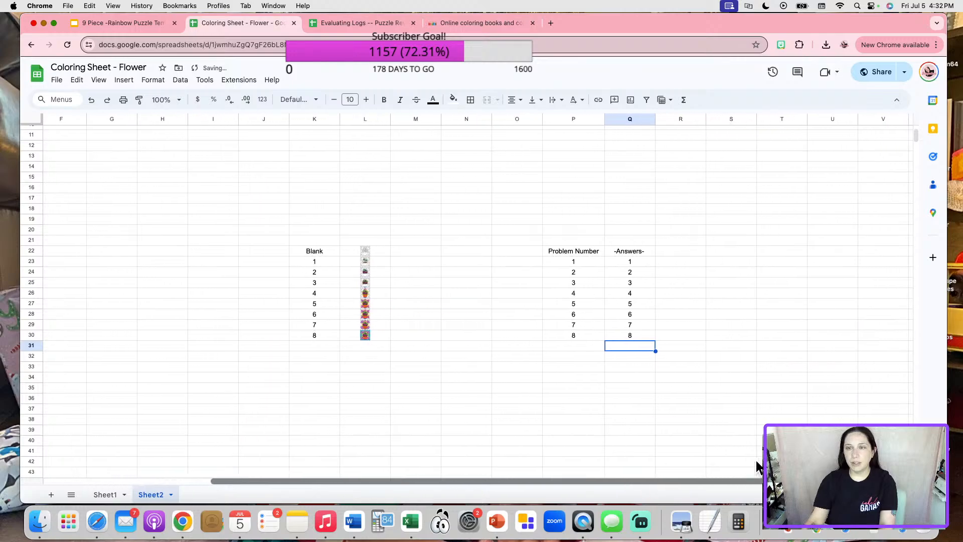
left_click(736, 441)
left_click_drag(560, 485, 488, 491)
scroll(630, 462, "right", 5)
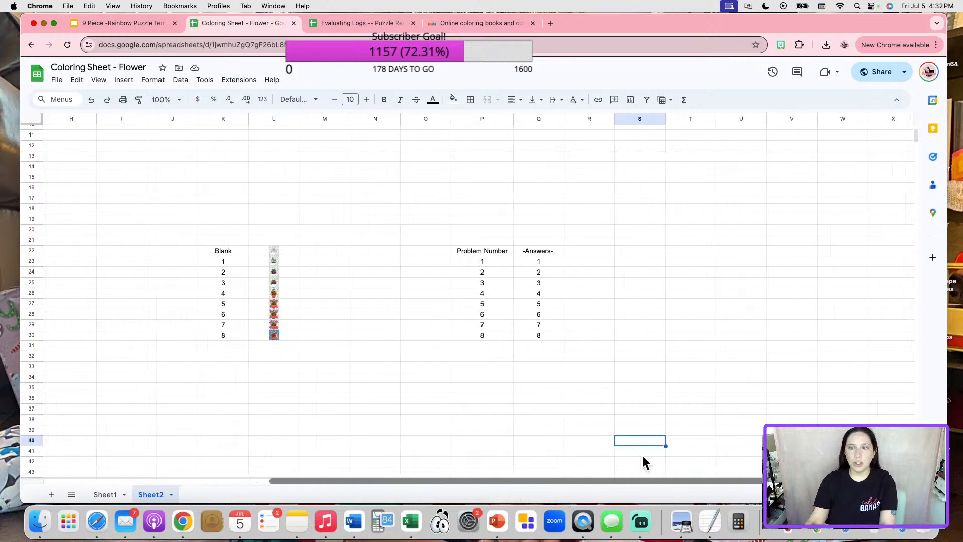
scroll(671, 456, "left", 2)
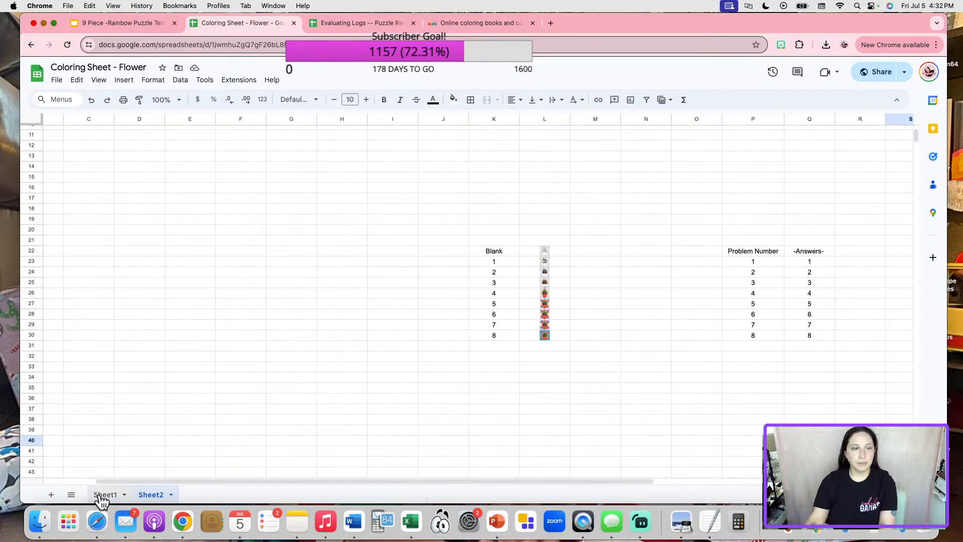
Check the picture on Sheet1, then restore the four cleared problem-9 entries with Undo.
left_click(103, 494)
scroll(383, 337, "up", 5)
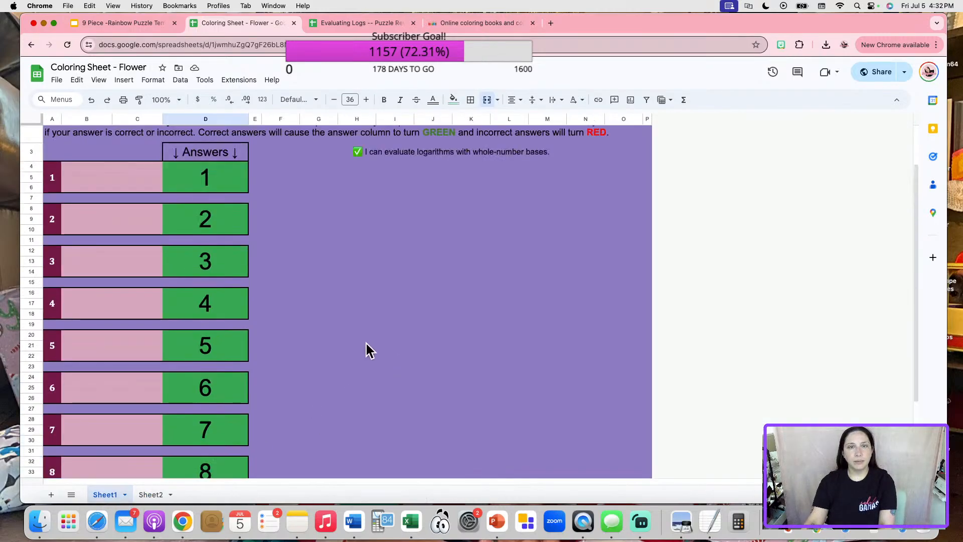
left_click(379, 335)
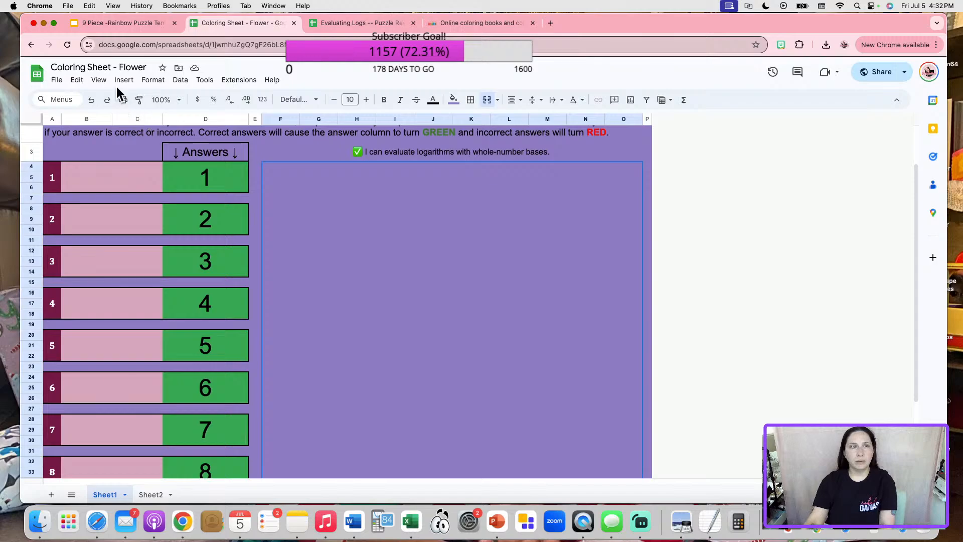
left_click(92, 99)
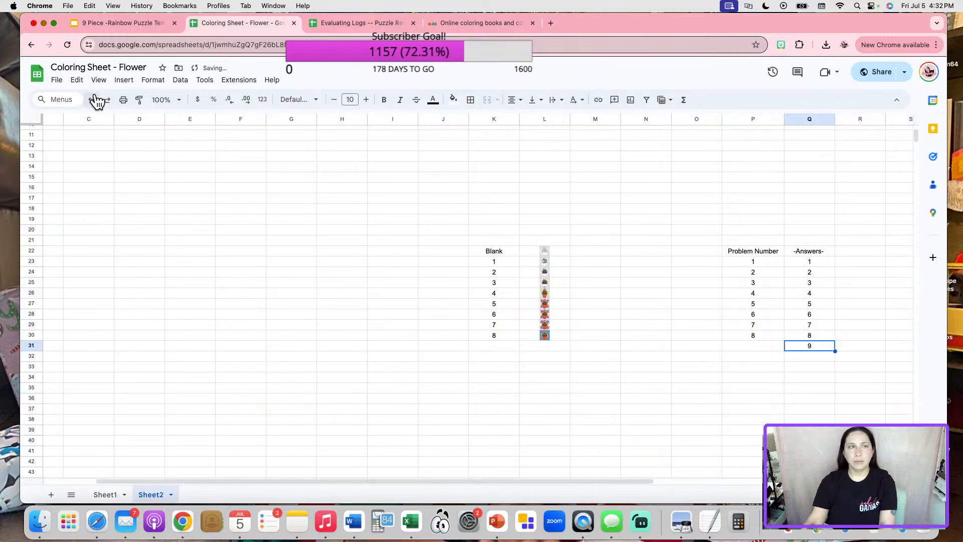
left_click(93, 99)
left_click(93, 99)
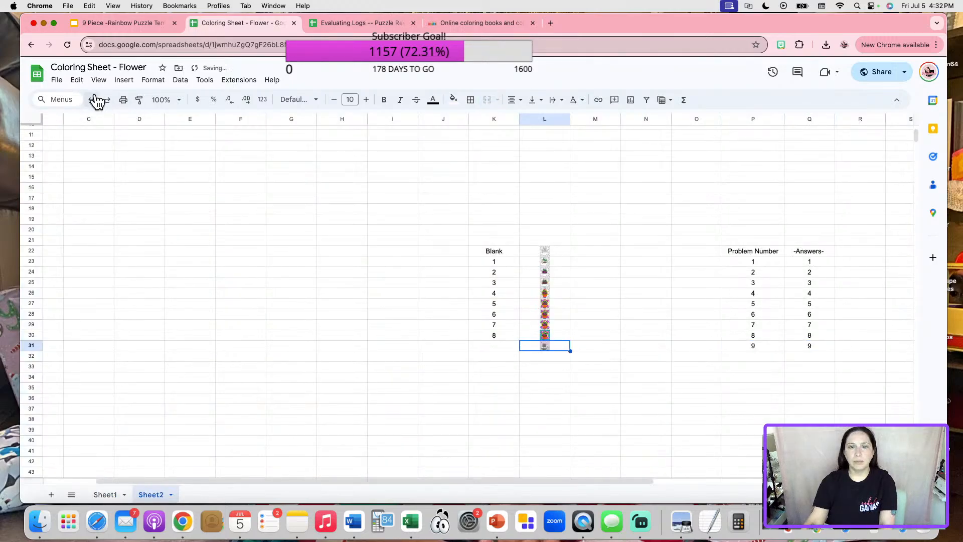
left_click(94, 100)
left_click(105, 494)
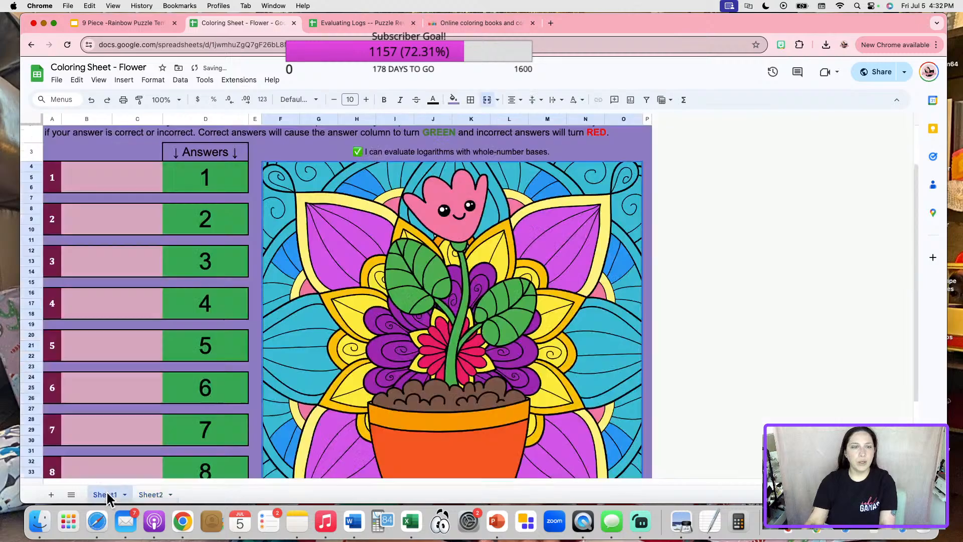
Inspect the picture cell's IF formula unchanged, then bring up the Facebook group page.
double_click(413, 286)
left_click(94, 281)
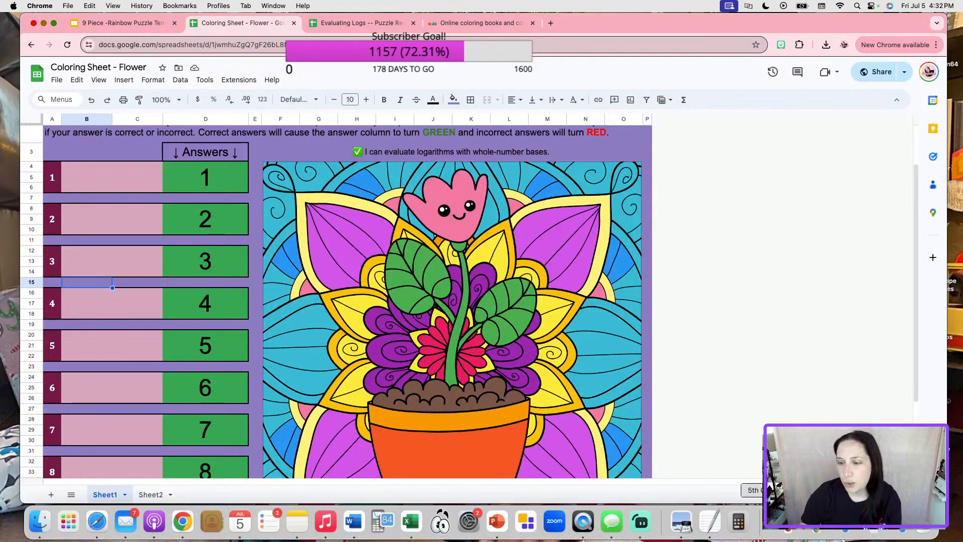
left_click(846, 529)
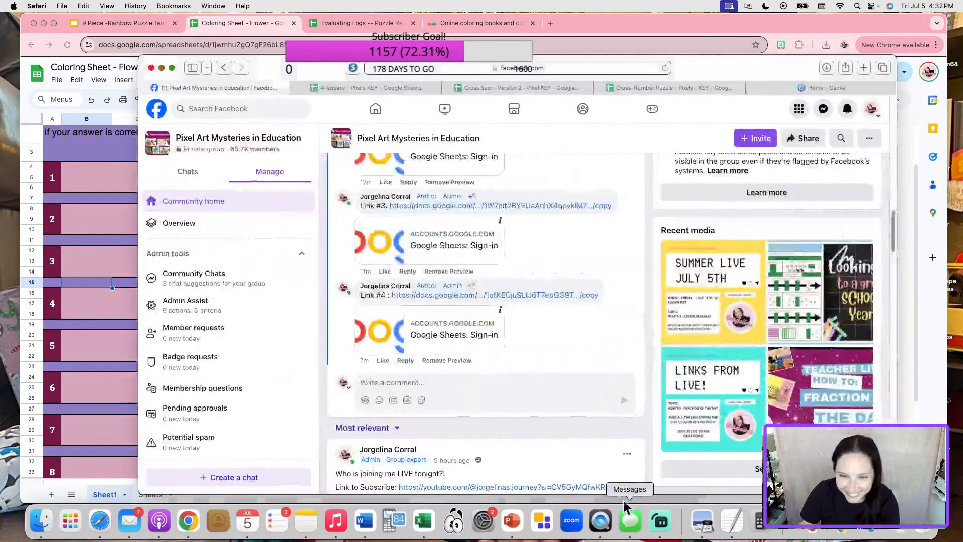
Scroll the Facebook group post, then bring the Coloring Sheet - Flower spreadsheet forward.
scroll(543, 321, "up", 2)
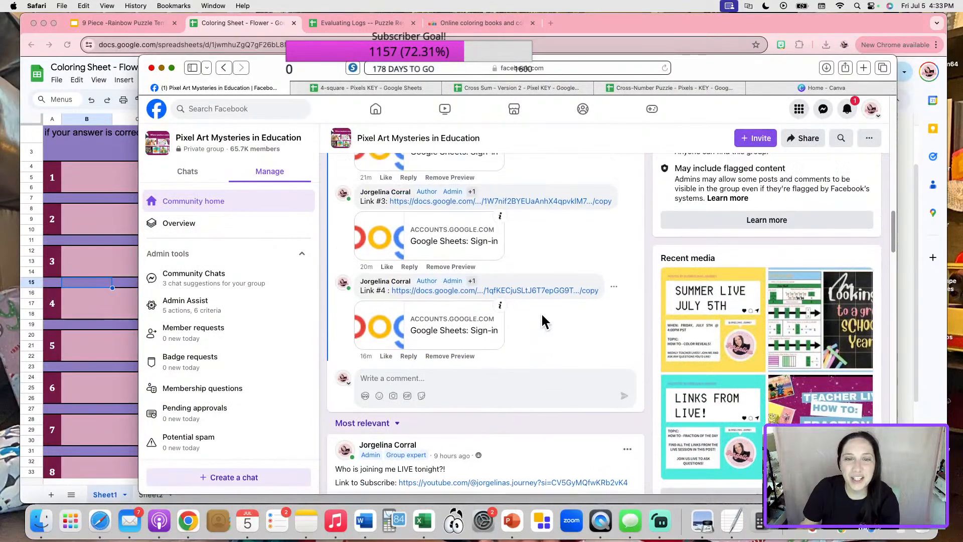
scroll(541, 316, "up", 4)
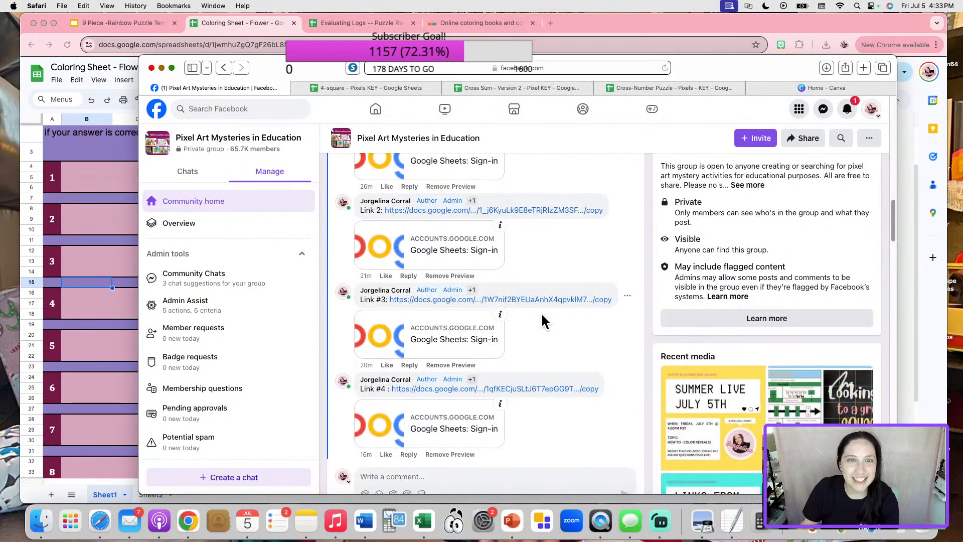
scroll(546, 321, "down", 12)
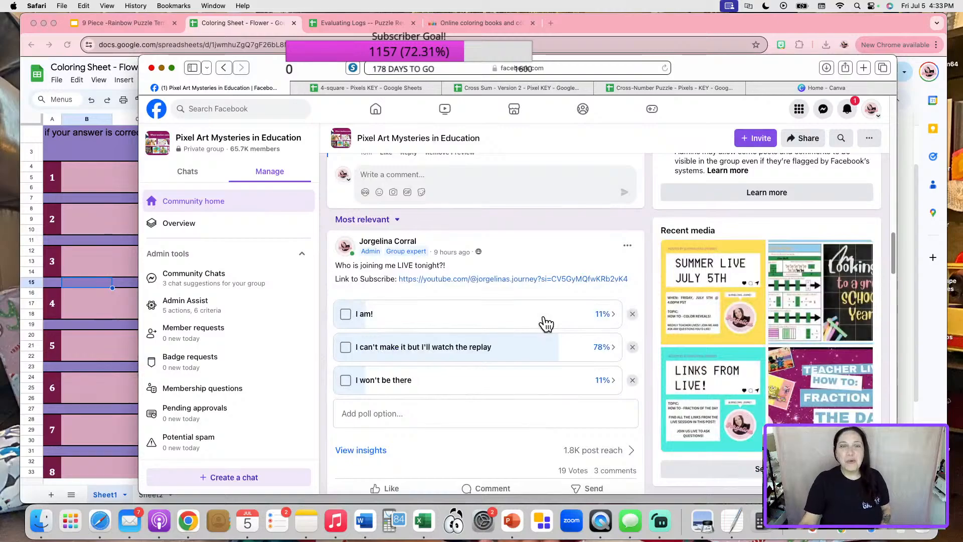
left_click(141, 151)
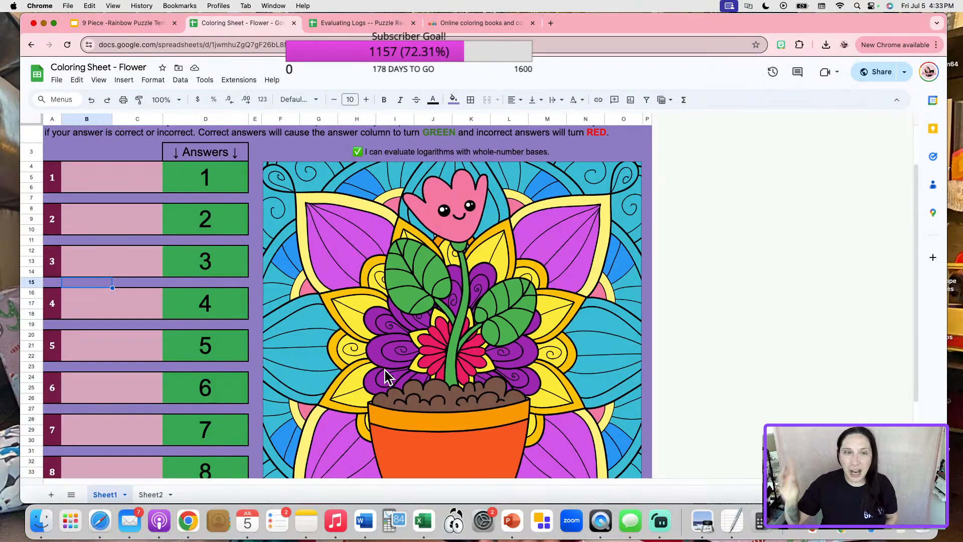
Select rows 36–38 of problem 9 and dismiss their row options menu without changes.
scroll(426, 357, "down", 3)
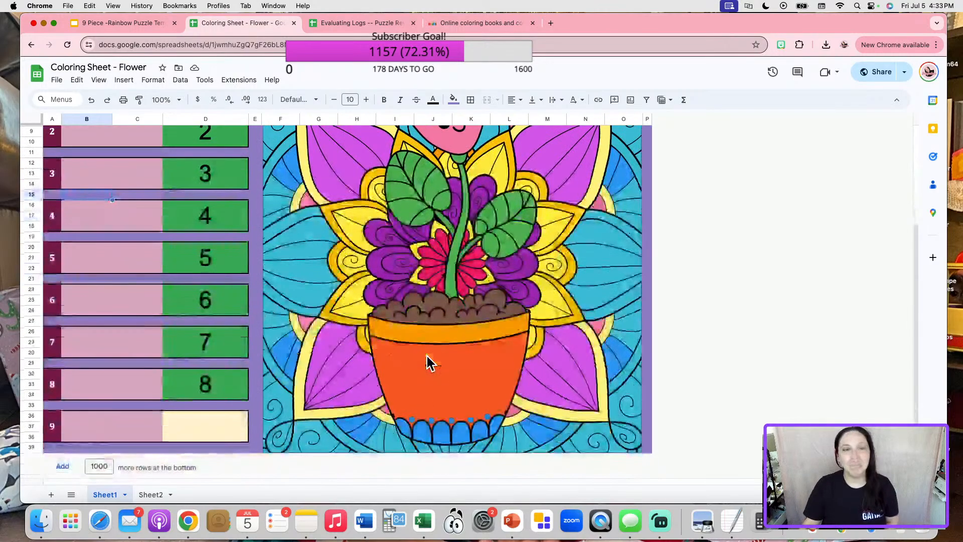
left_click_drag(33, 415, 28, 435)
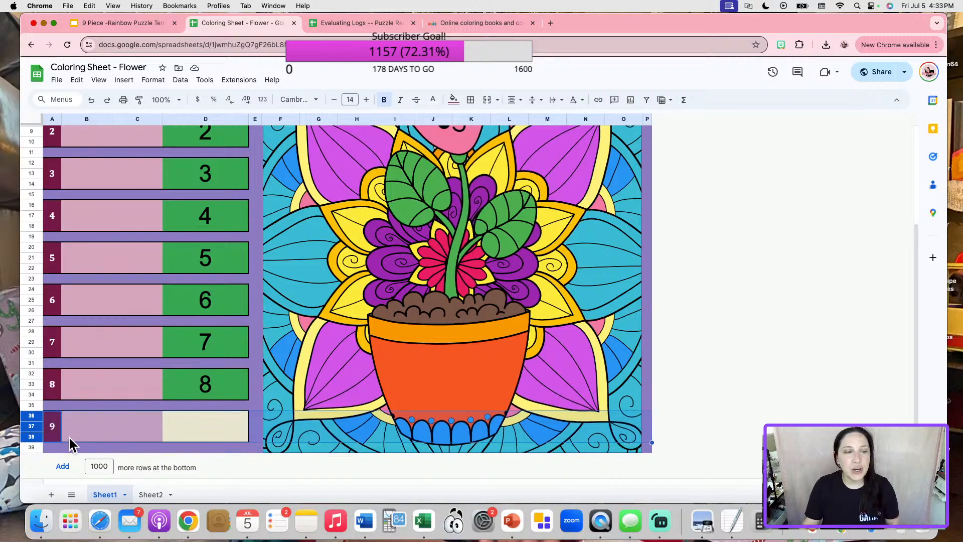
left_click(191, 424)
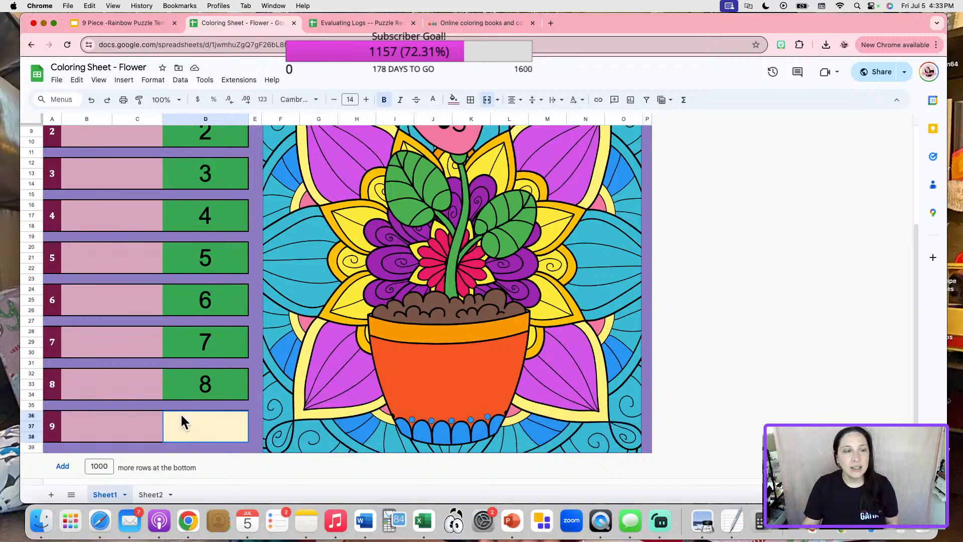
left_click(32, 420)
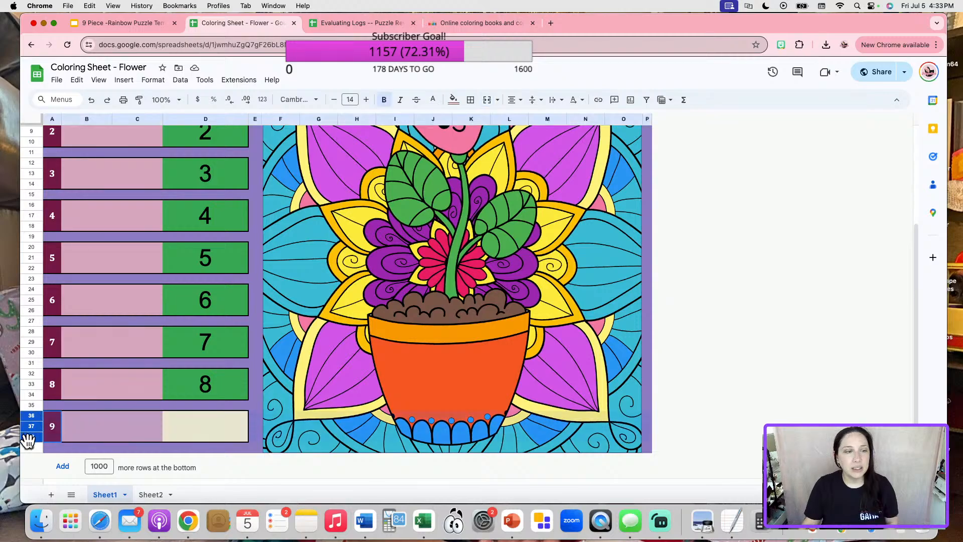
right_click(31, 432)
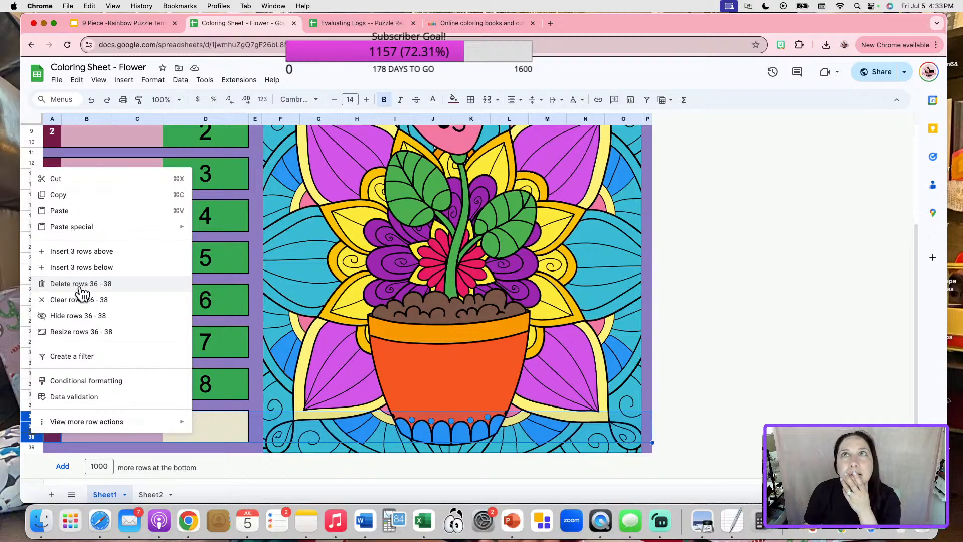
left_click(742, 426)
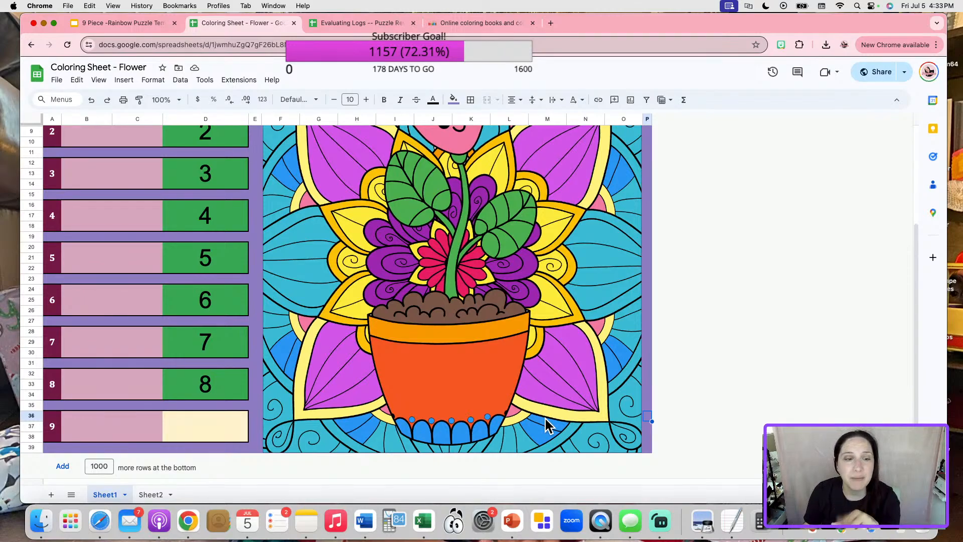
Enter answer 9 in D36, revealing the final tree-stump bongo drum picture.
left_click(223, 425)
type("9")
left_click(766, 335)
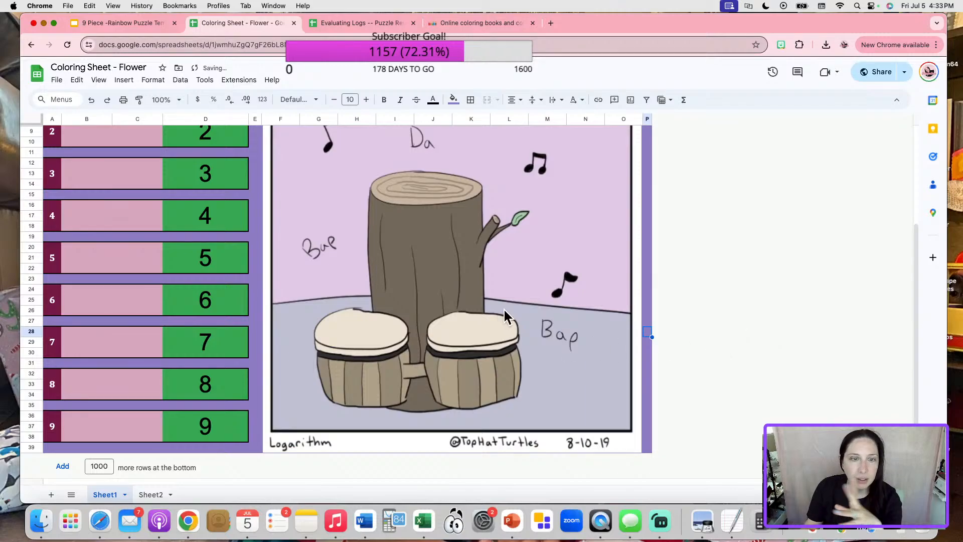
scroll(559, 308, "up", 3)
scroll(498, 291, "down", 2)
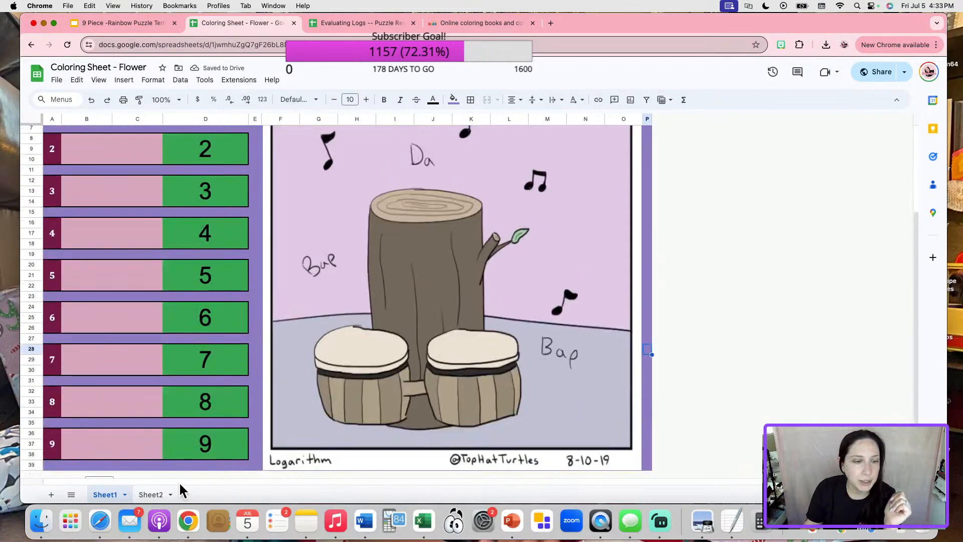
Insert the downloaded drawing (8).png as an in-cell image into Sheet2 cell L31.
left_click(151, 494)
left_click(547, 345)
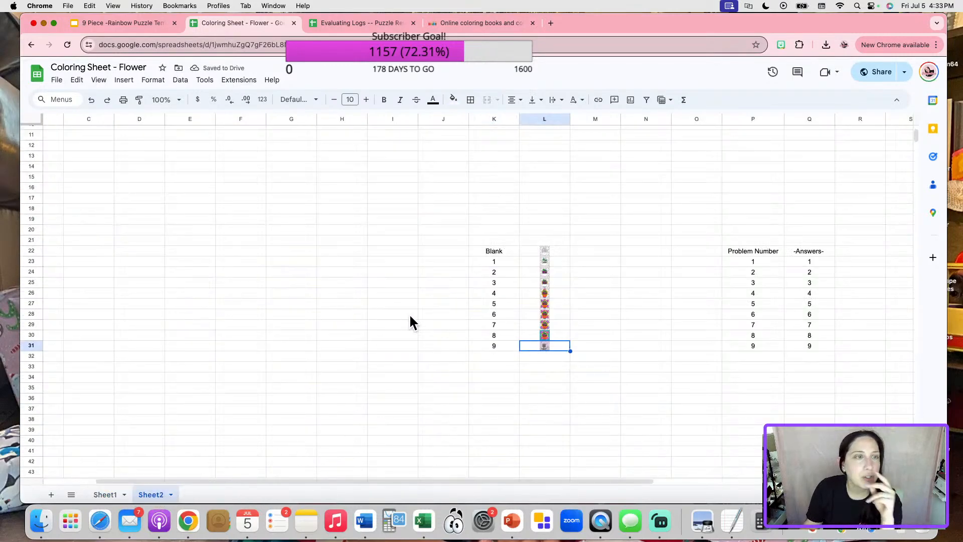
left_click(124, 81)
mouse_move(168, 228)
left_click(306, 230)
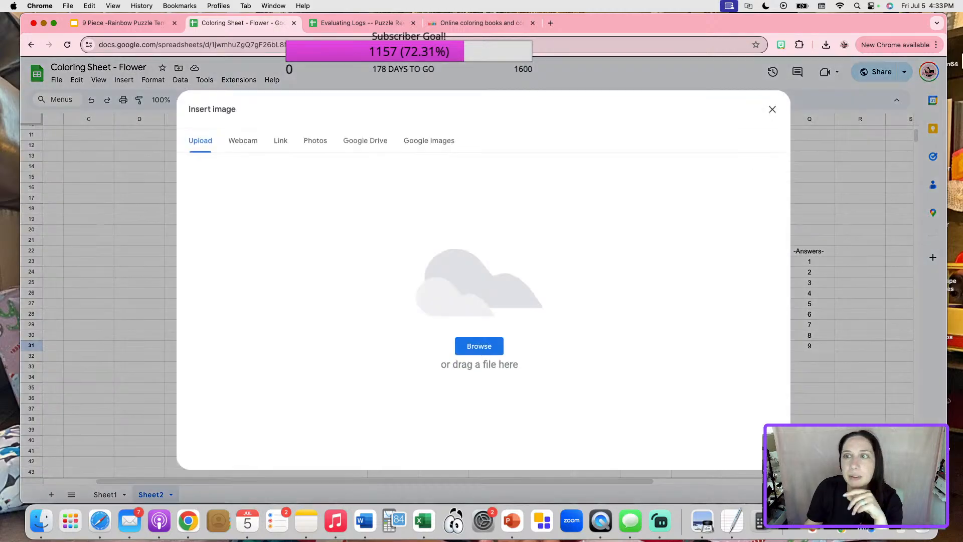
left_click(826, 45)
left_click_drag(747, 88, 522, 256)
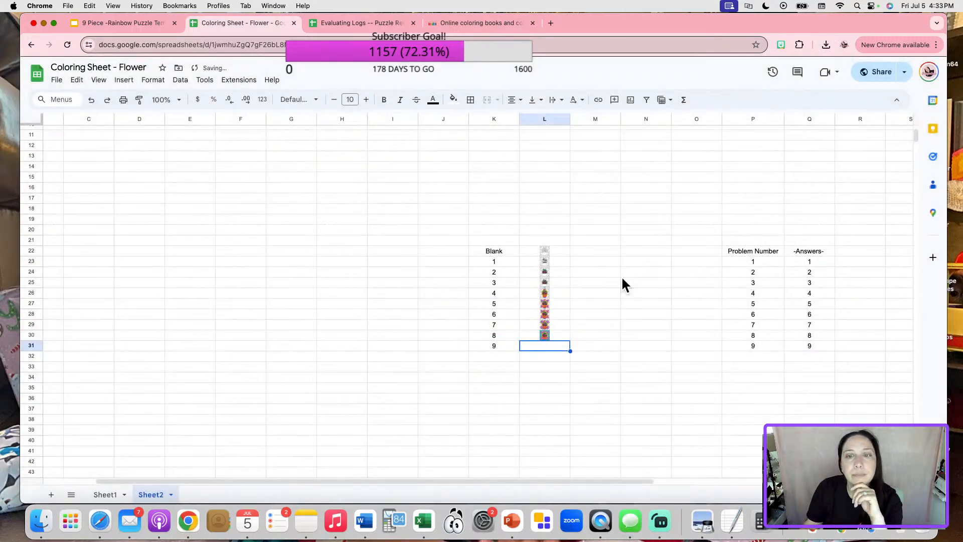
Check the fully coloured teal-background flower on Sheet1, then go back to Sheet2.
left_click(106, 493)
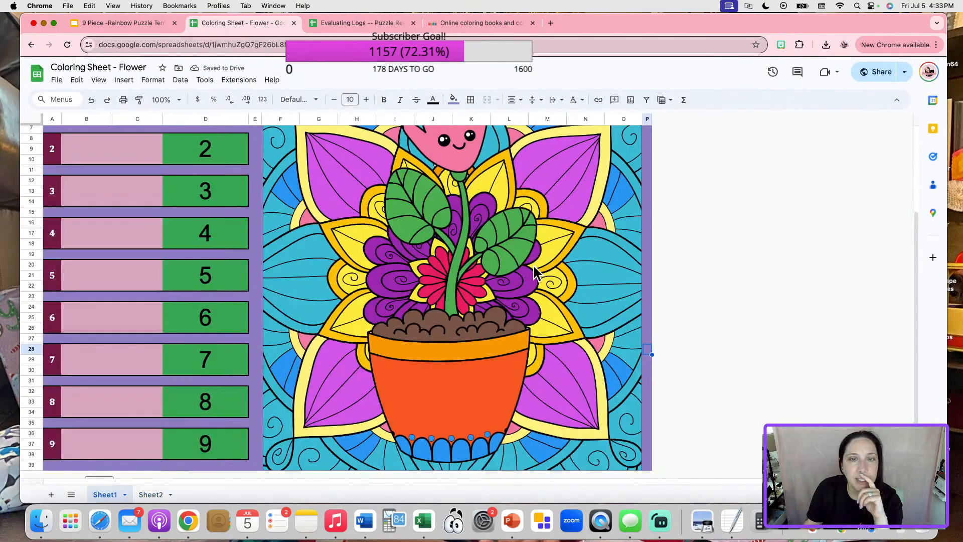
scroll(535, 272, "down", 2)
scroll(402, 279, "up", 5)
scroll(398, 351, "down", 5)
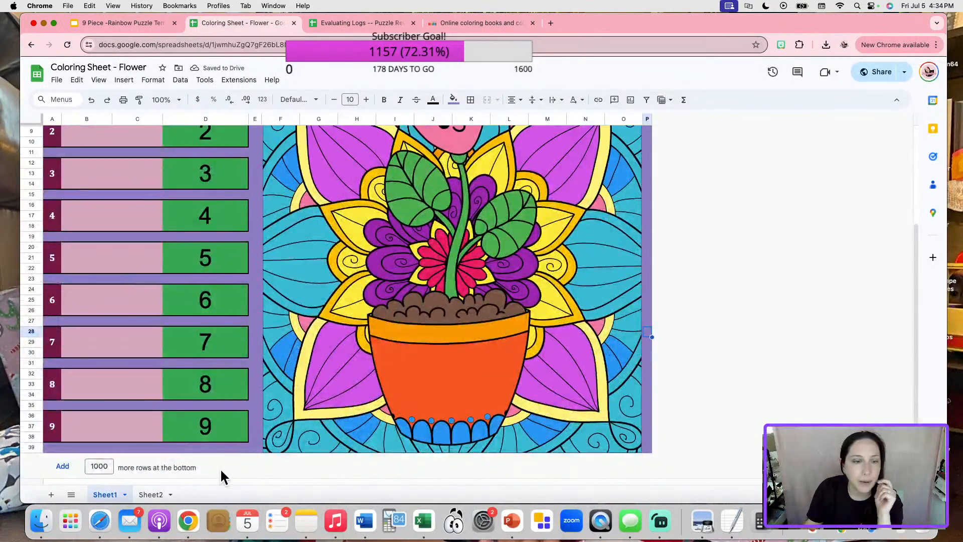
left_click(151, 494)
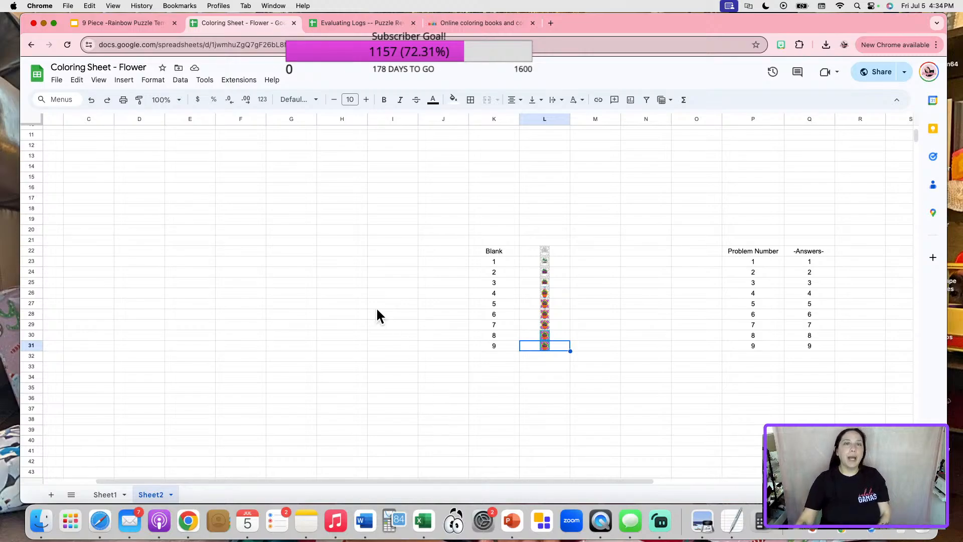
Inspect the picture cell's long IF formula in Evaluating Logs, then close it without saving.
left_click(336, 20)
left_click(245, 354)
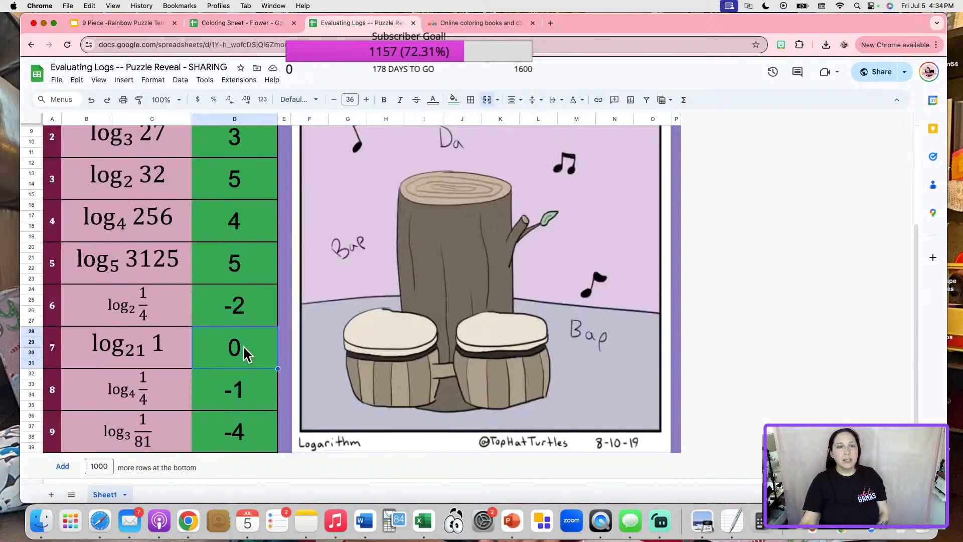
double_click(346, 279)
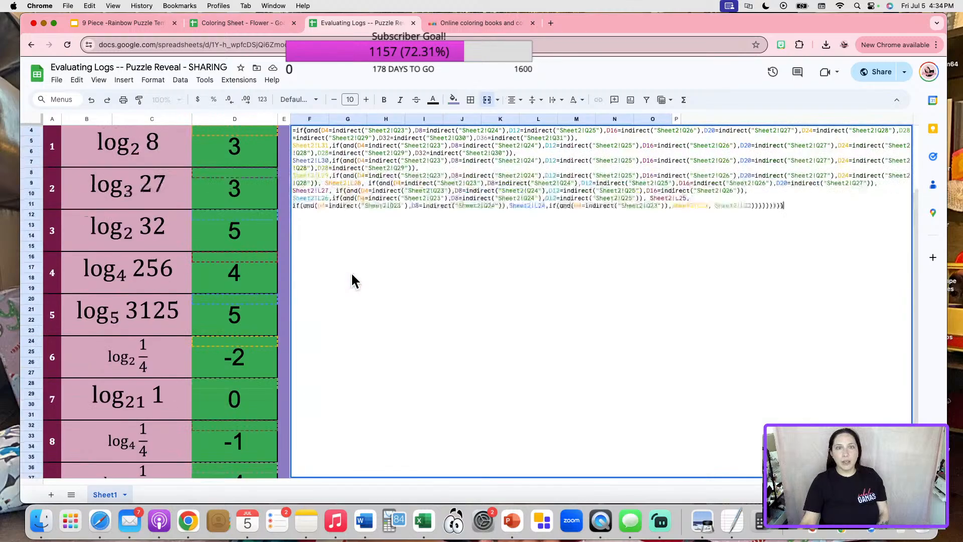
left_click(413, 23)
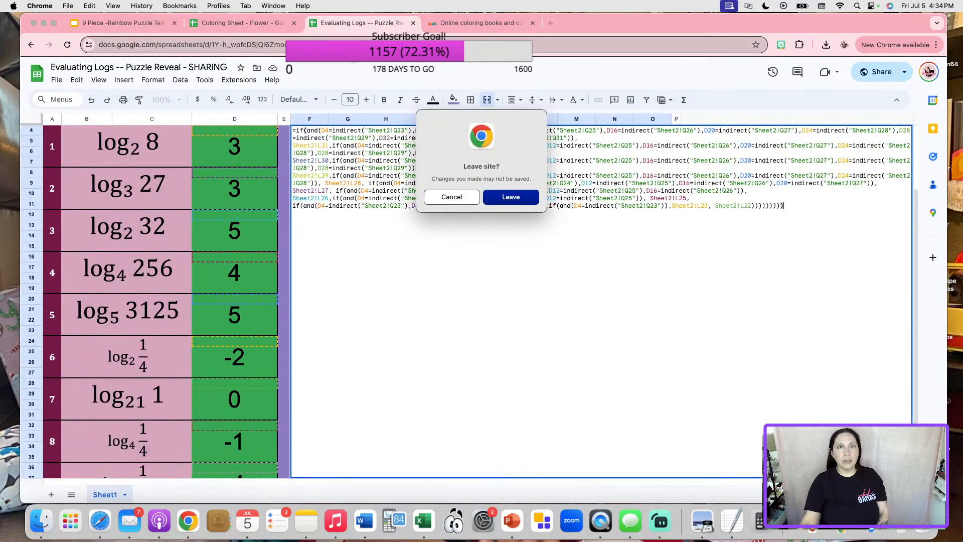
left_click(516, 197)
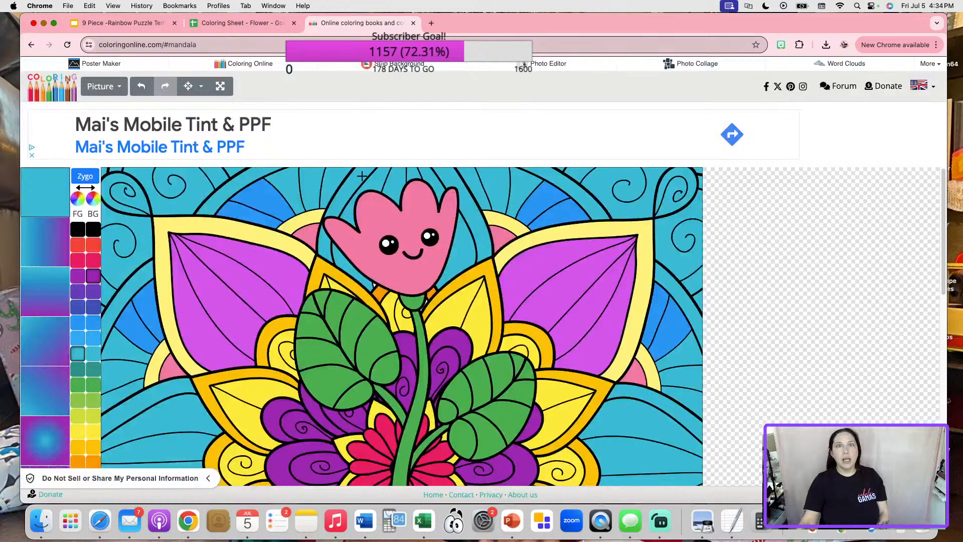
Load Google Drive in a new tab via 'dri' and go to its Home page.
left_click(431, 23)
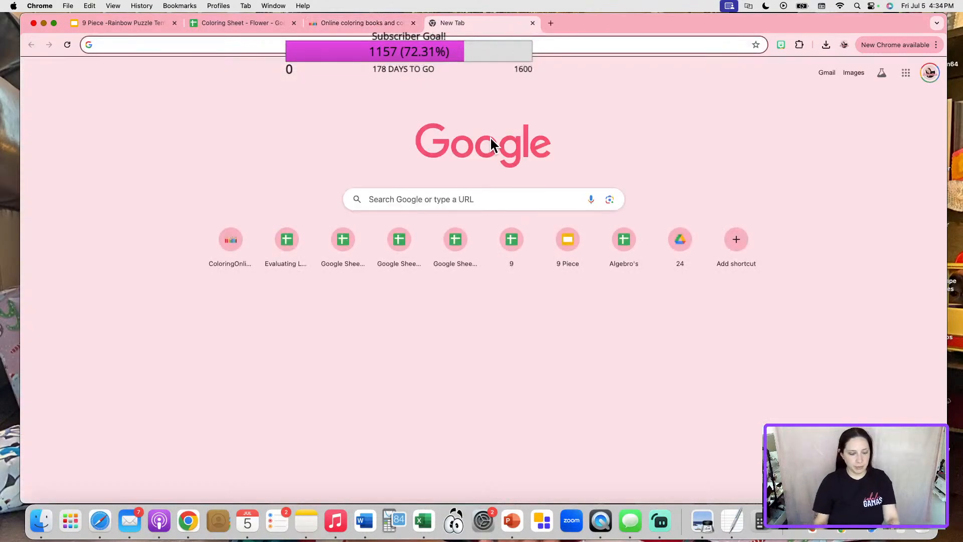
type("dri")
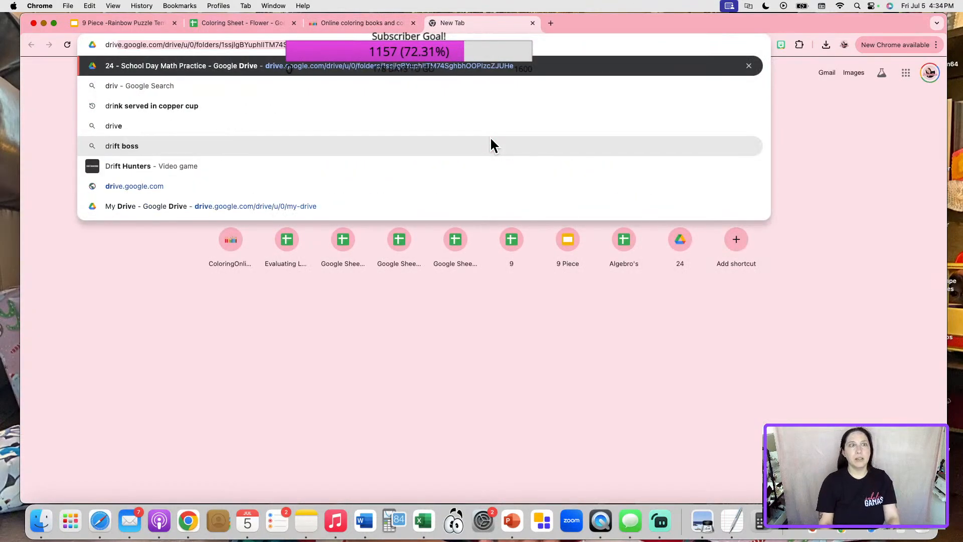
key("Return")
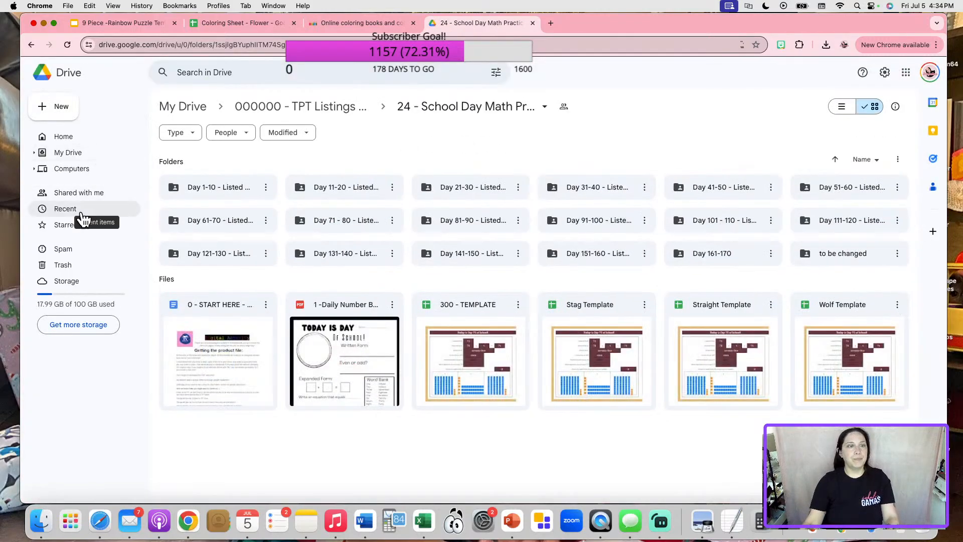
left_click(77, 140)
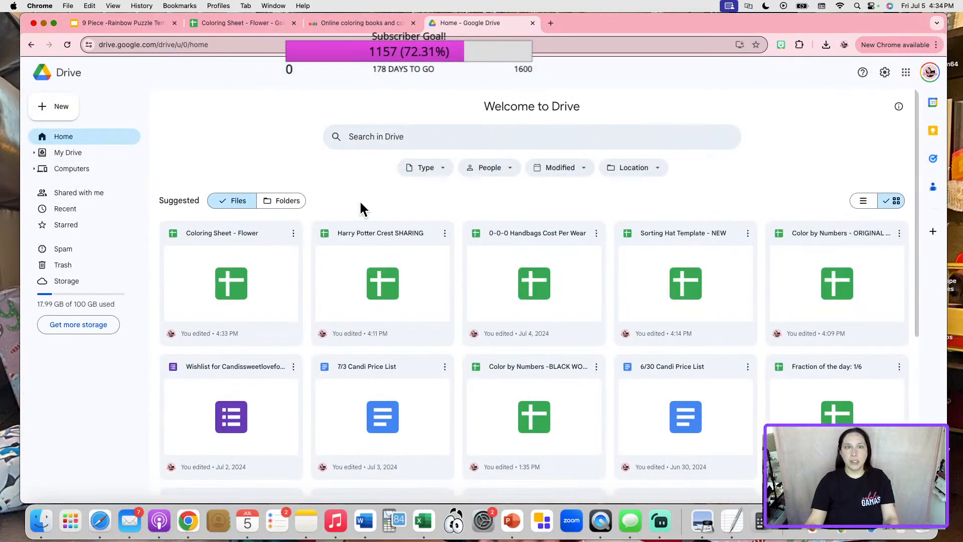
Look over Harry Potter Crest SHARING's blank answers and crest, then return to Coloring Sheet - Flower.
double_click(387, 234)
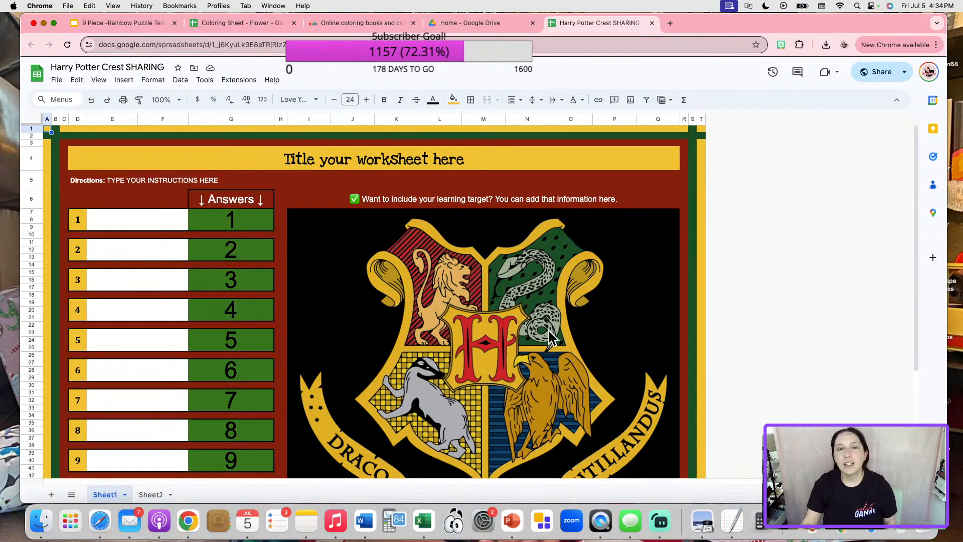
scroll(394, 324, "down", 3)
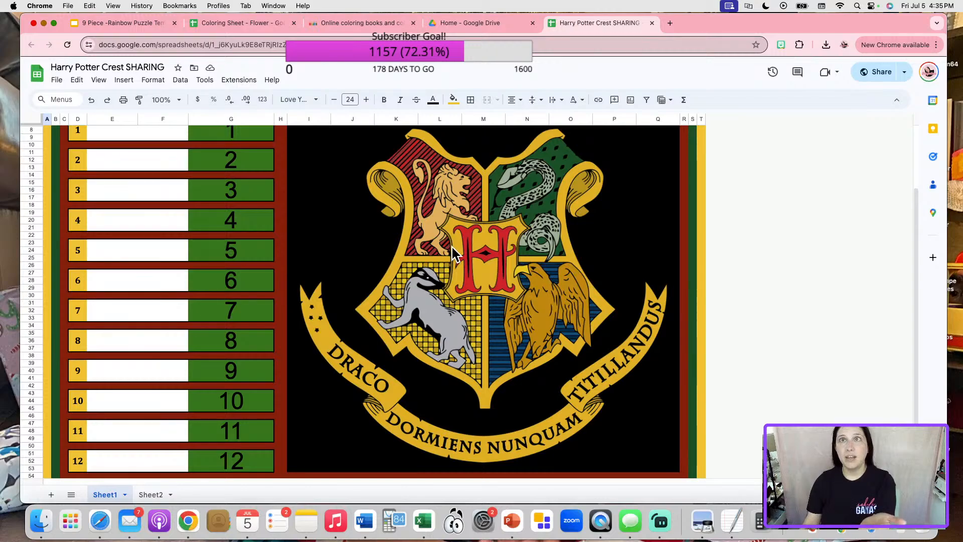
left_click(271, 23)
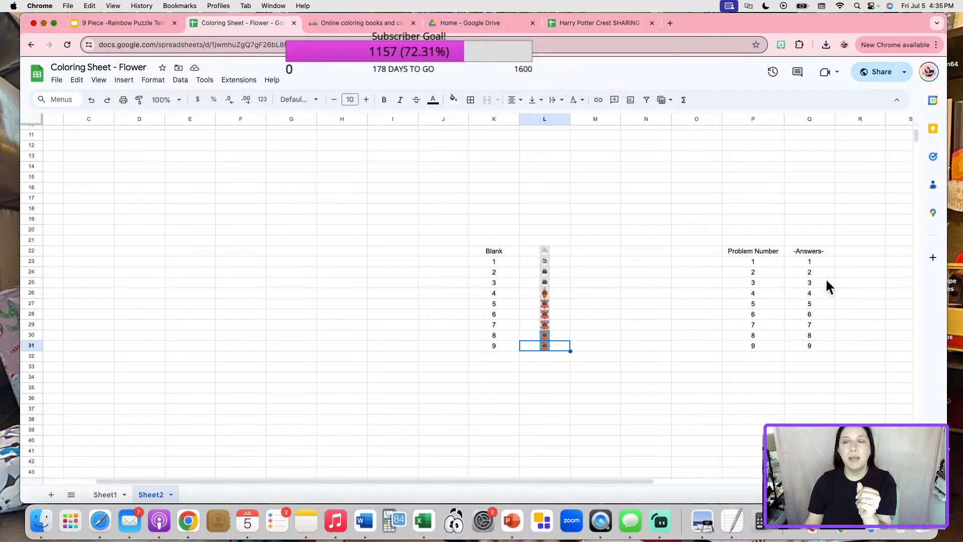
On Sheet1, clear and re-enter 4 in answer cell D16 to test the picture.
left_click(106, 494)
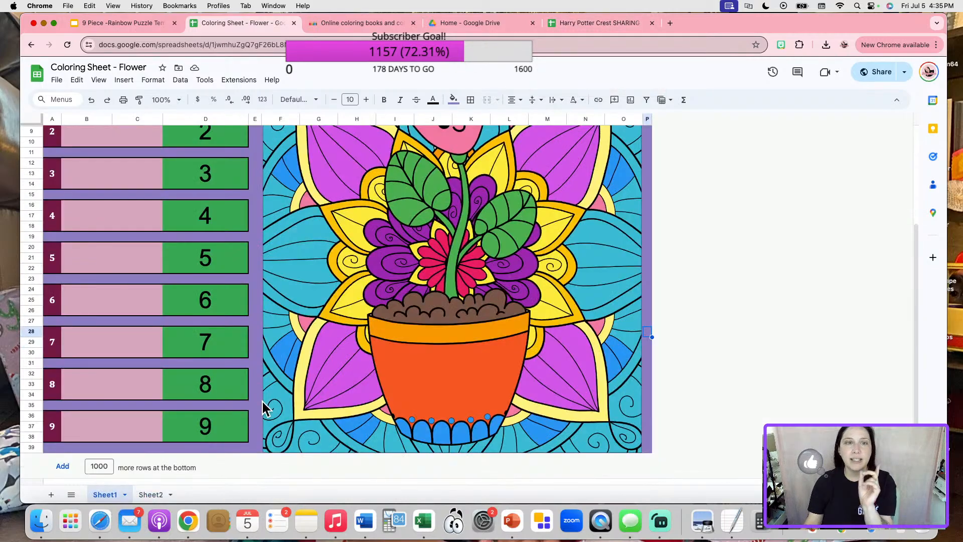
scroll(258, 404, "up", 5)
left_click(228, 330)
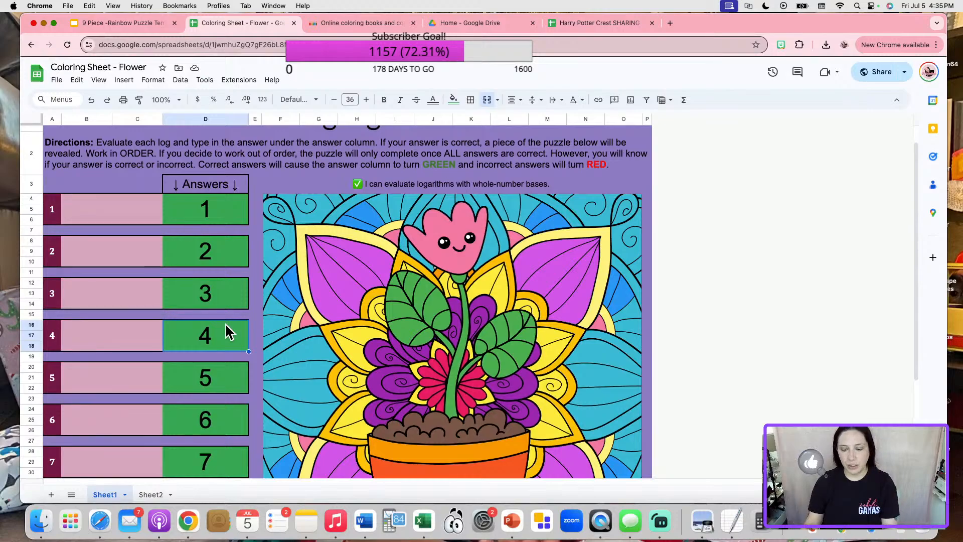
key("Delete")
type("4")
left_click(647, 326)
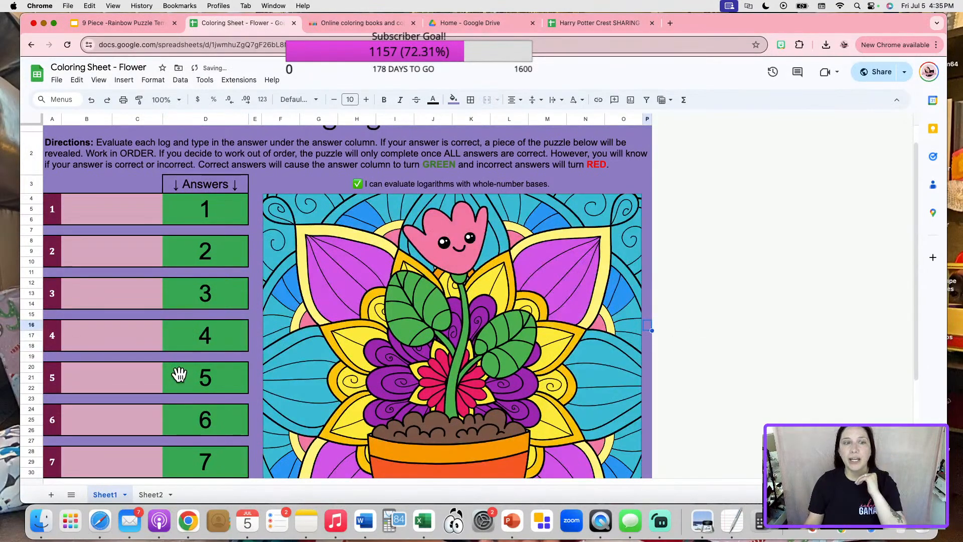
Glance at Sheet2's stage images, then delete the picture cell's contents on Sheet1.
scroll(236, 359, "down", 5)
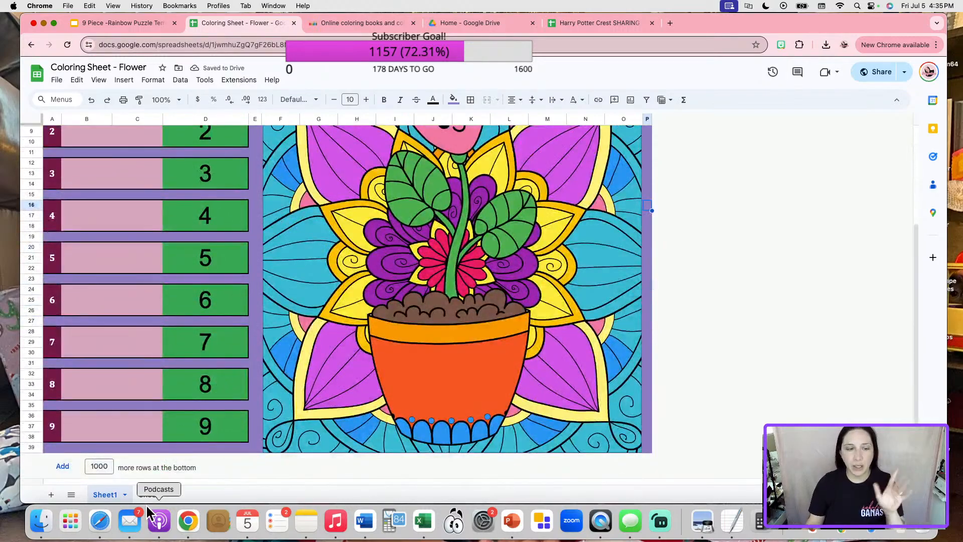
left_click(149, 494)
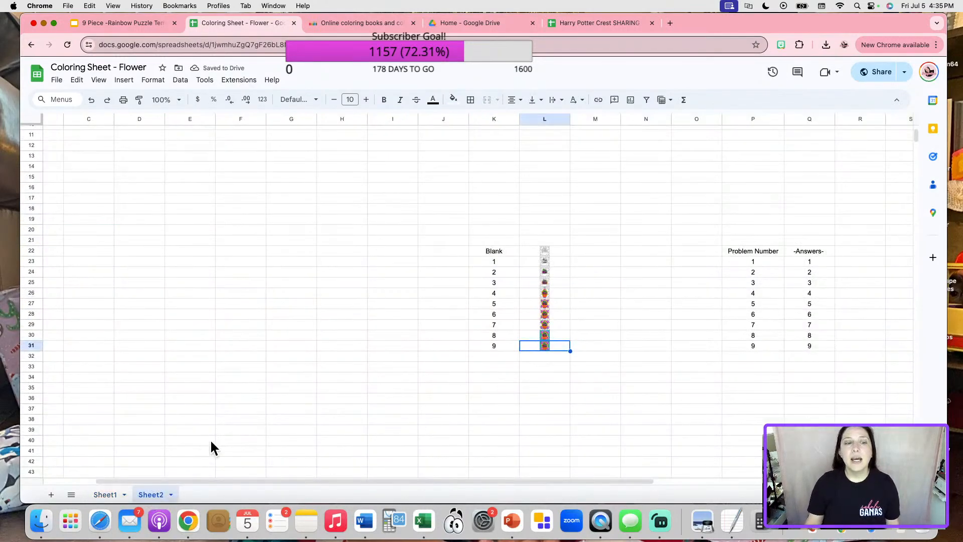
left_click(105, 494)
scroll(378, 381, "up", 3)
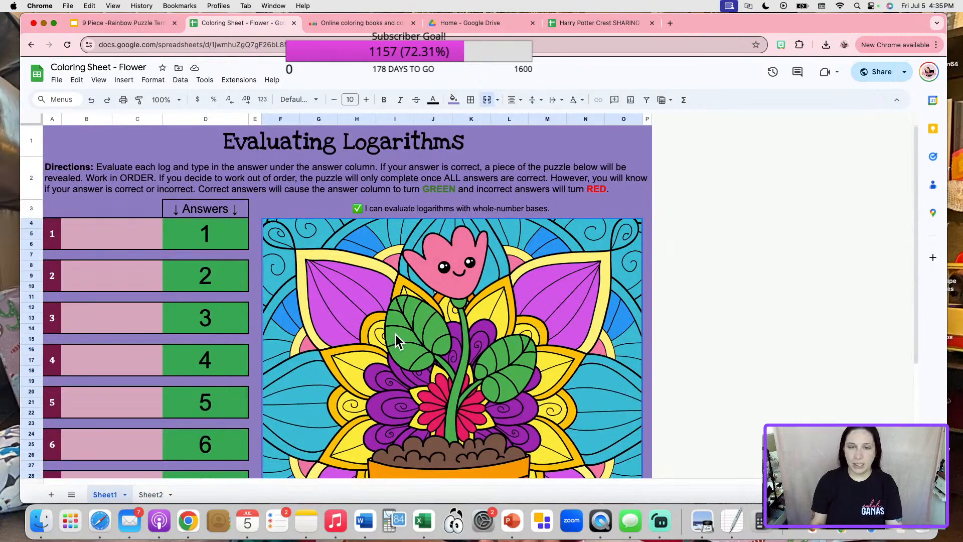
key("Delete")
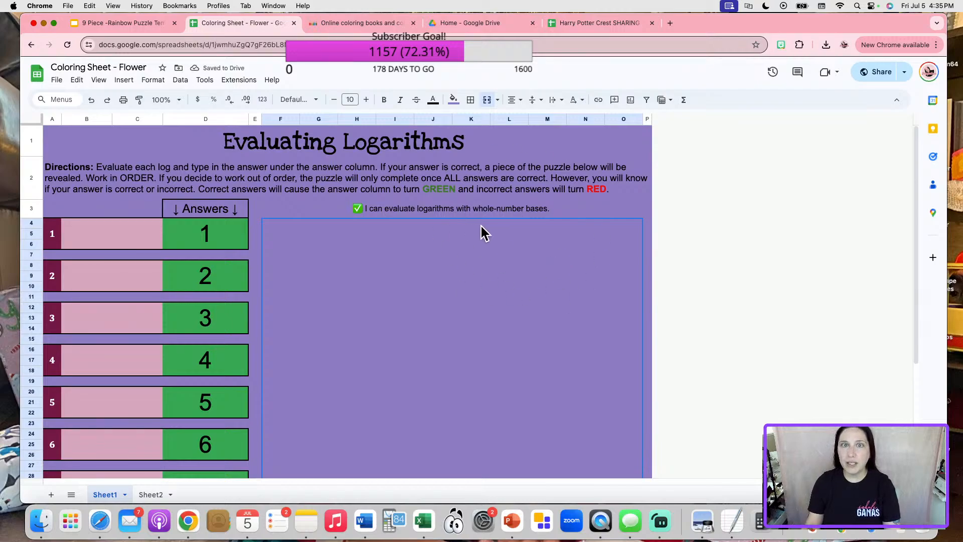
In the Crest template, test clearing answer 3, then undo it.
left_click(592, 23)
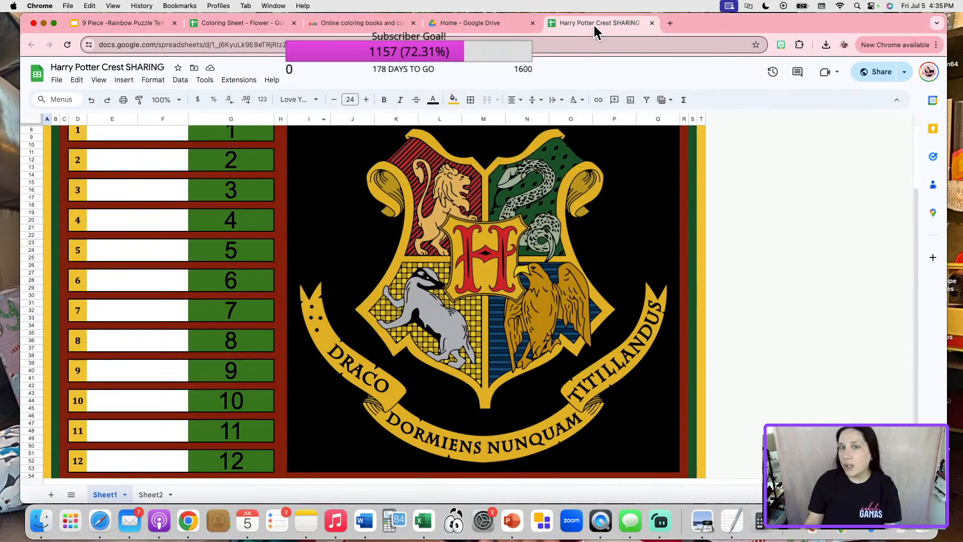
scroll(495, 185, "up", 5)
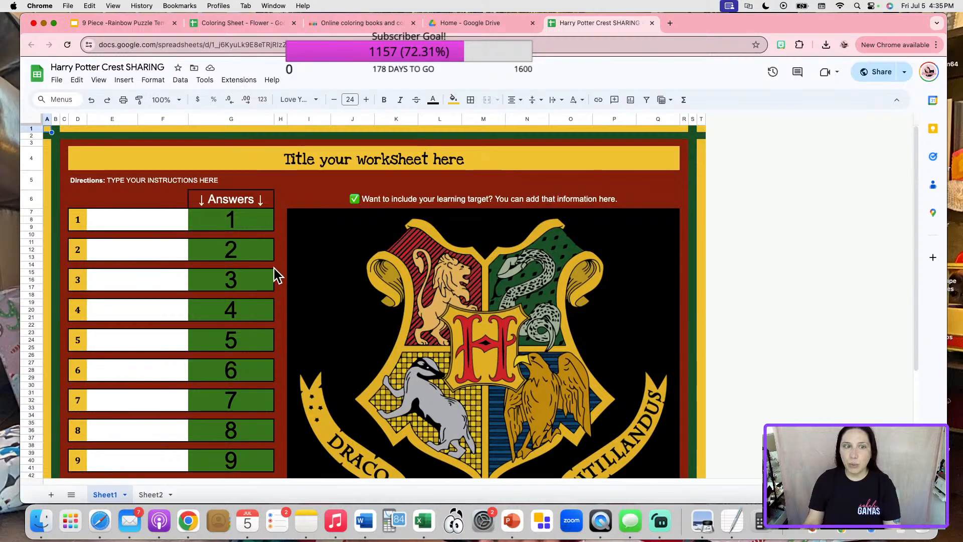
left_click(260, 276)
key("Delete")
left_click(197, 325)
key("super+z")
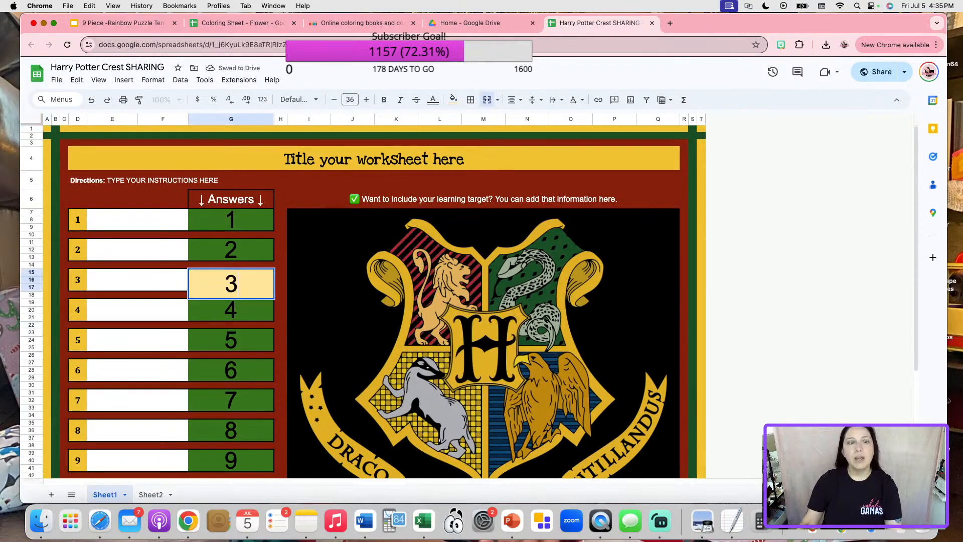
Copy the crest's formula into the flower picture cell as =OFFSET(Sheet2!L23,Sheet2!R35,0).
left_click(477, 311)
double_click(601, 291)
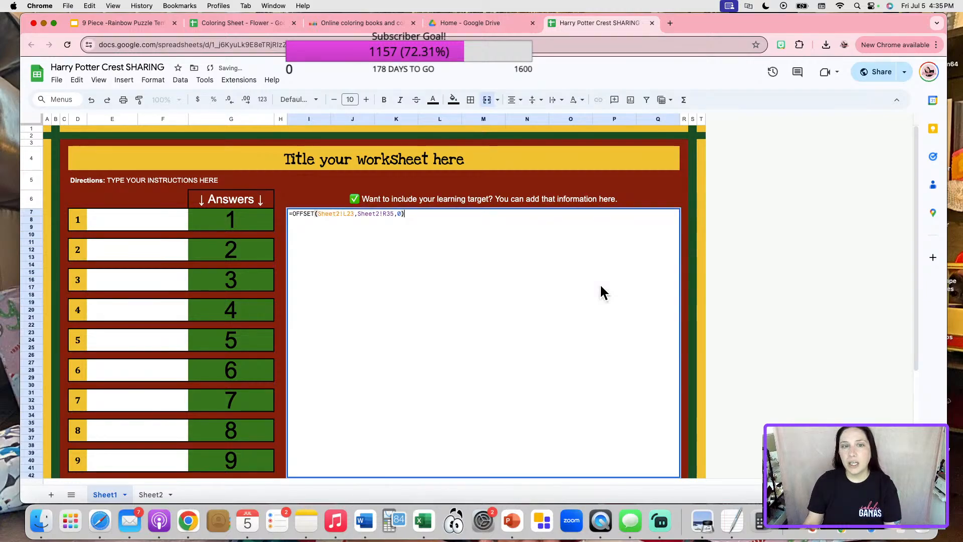
key("Escape")
double_click(326, 230)
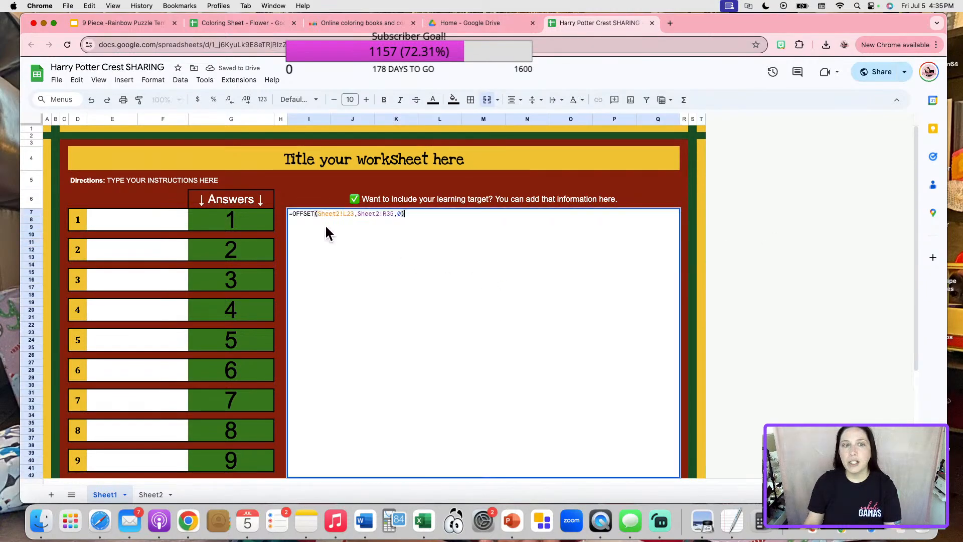
left_click_drag(403, 216, 287, 215)
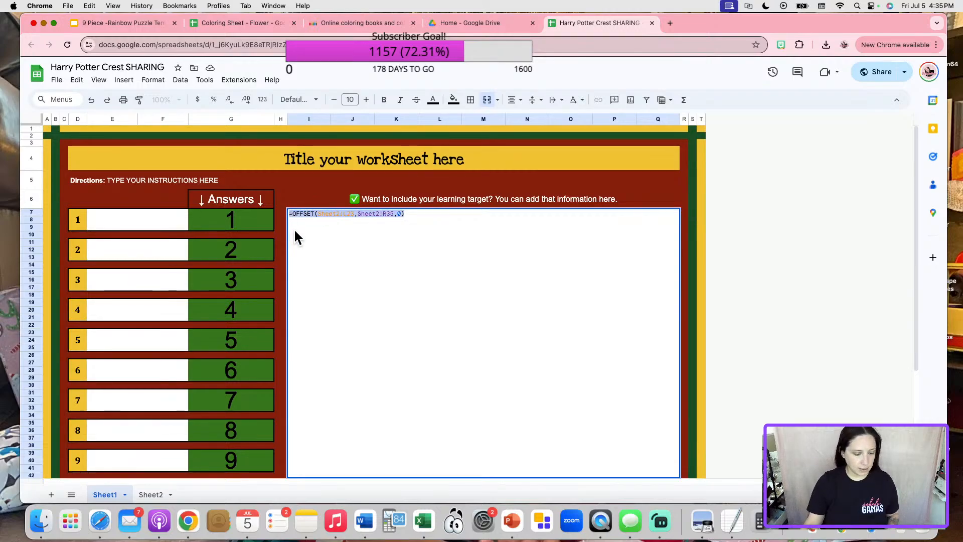
left_click(268, 25)
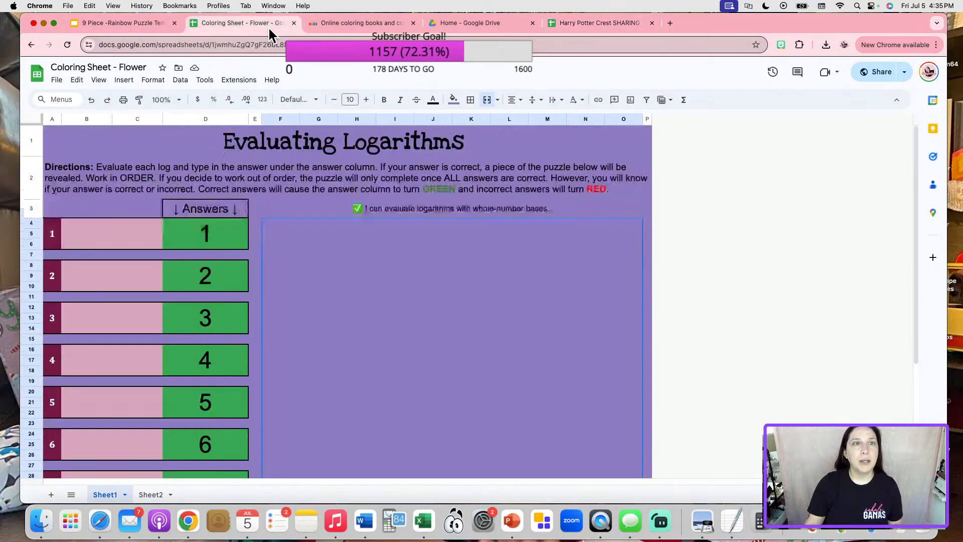
double_click(356, 275)
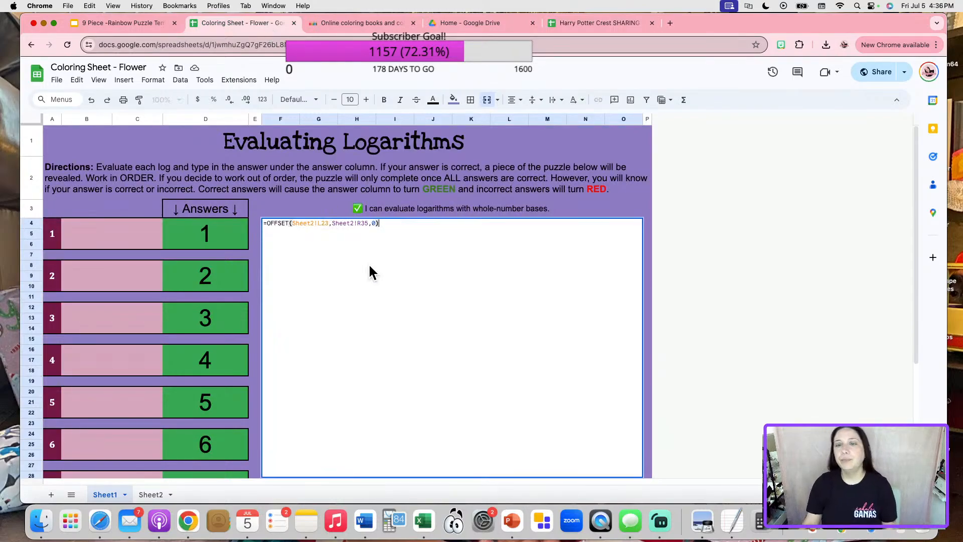
key("Tab")
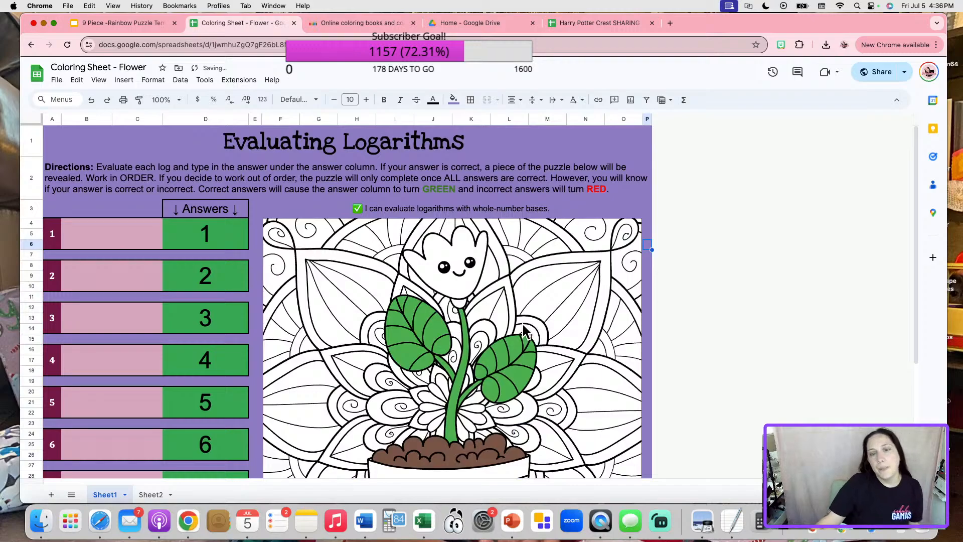
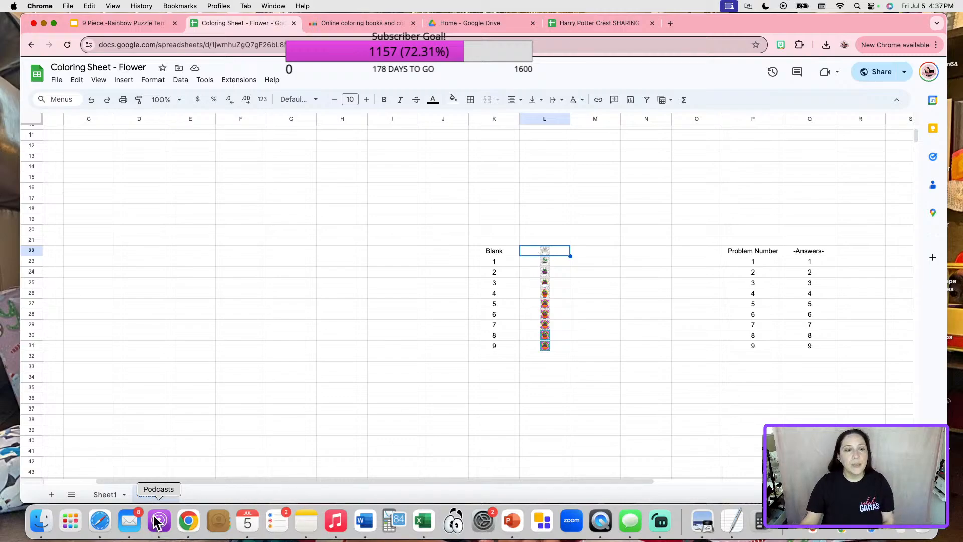
On Sheet1, point the picture's OFFSET formula at Sheet2!L22 so the blank flower shows.
left_click(104, 495)
double_click(391, 258)
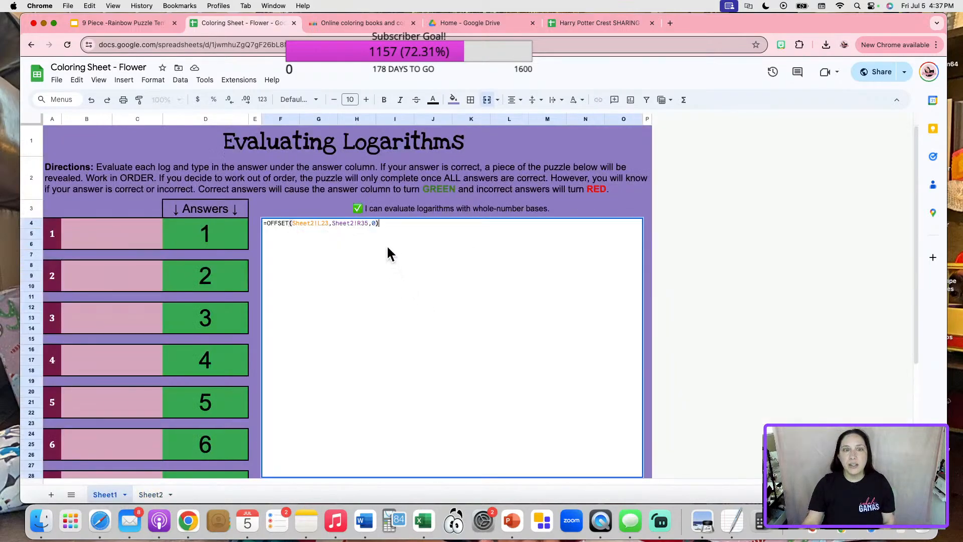
left_click(326, 222)
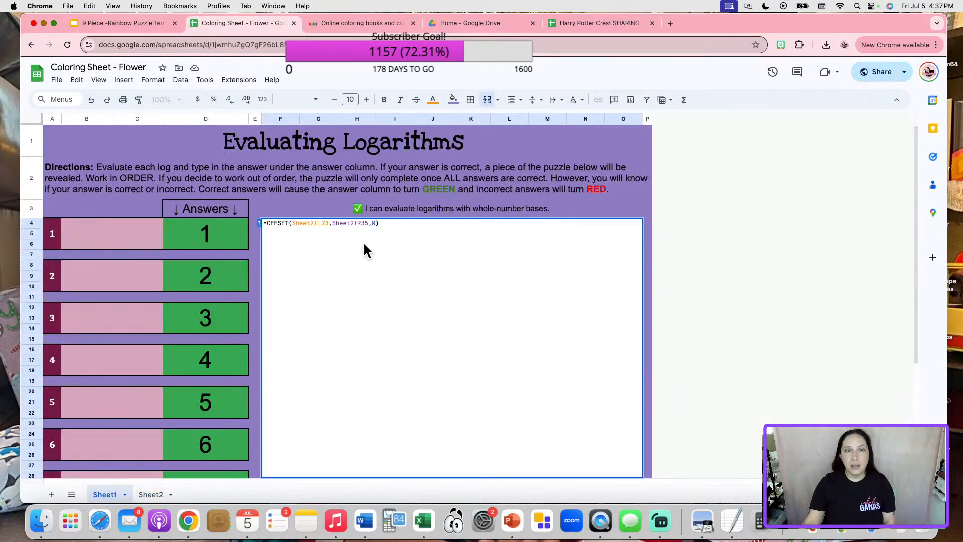
key("BackSpace")
type("3")
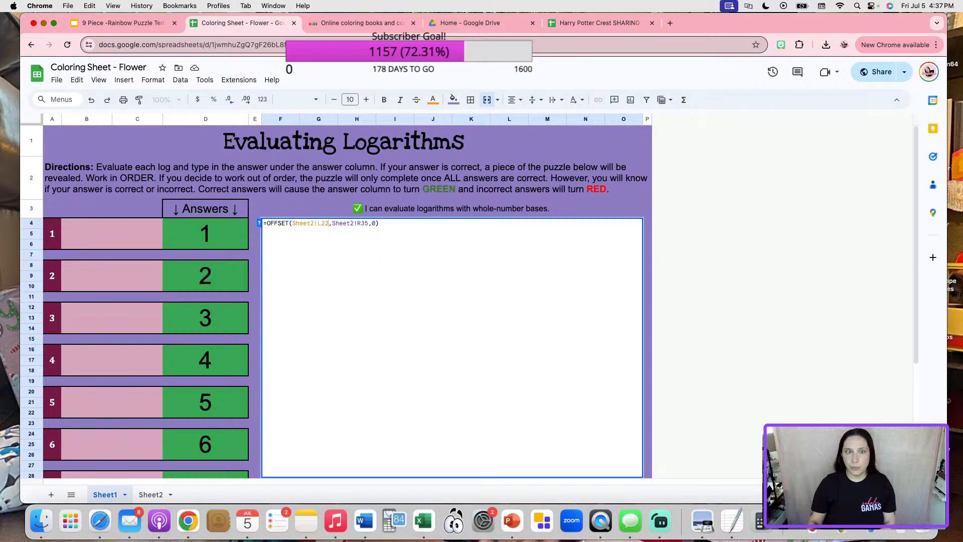
key("Return")
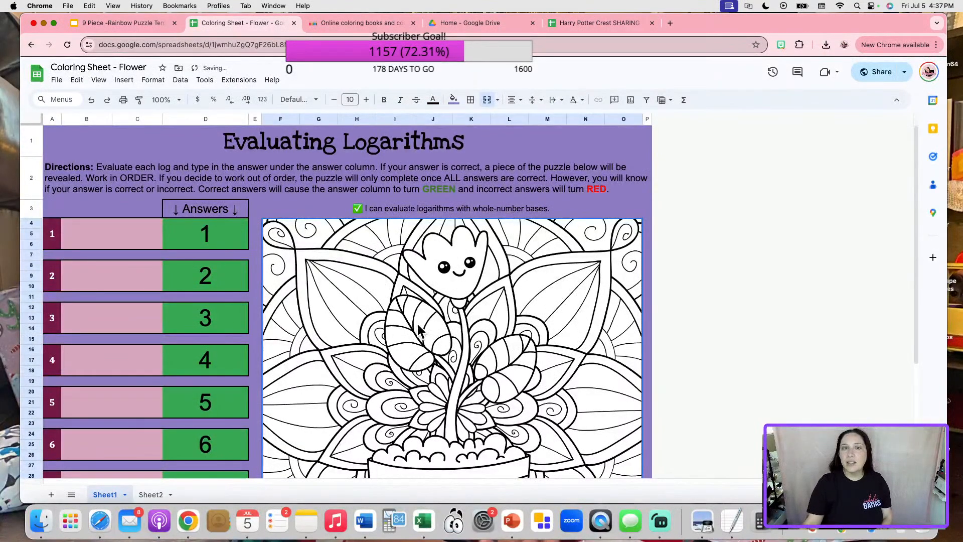
scroll(501, 311, "down", 1)
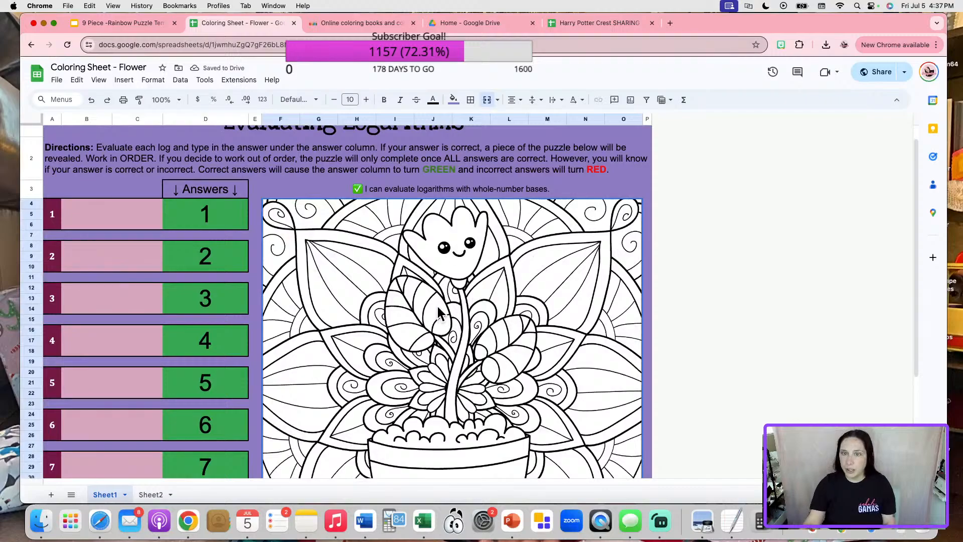
scroll(438, 313, "down", 5)
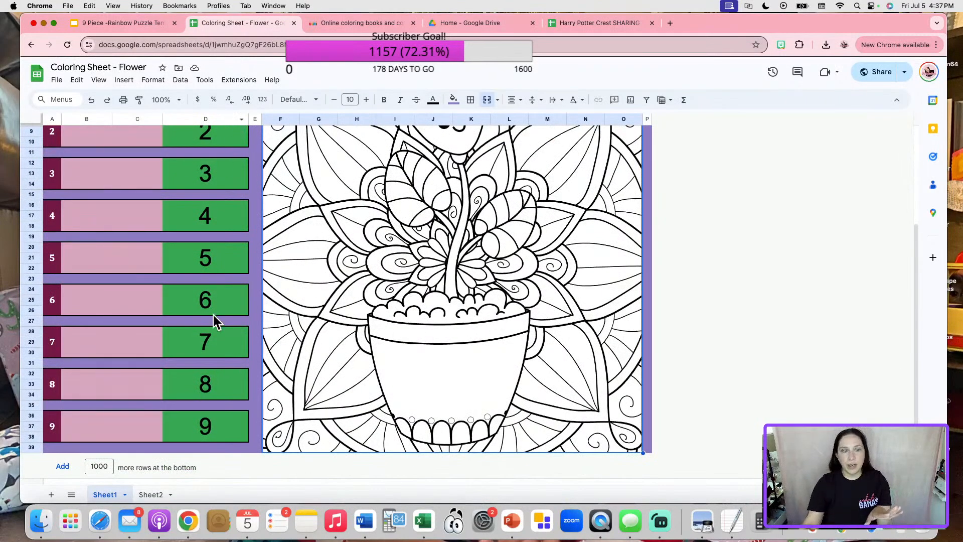
scroll(213, 312, "up", 6)
scroll(489, 334, "down", 1)
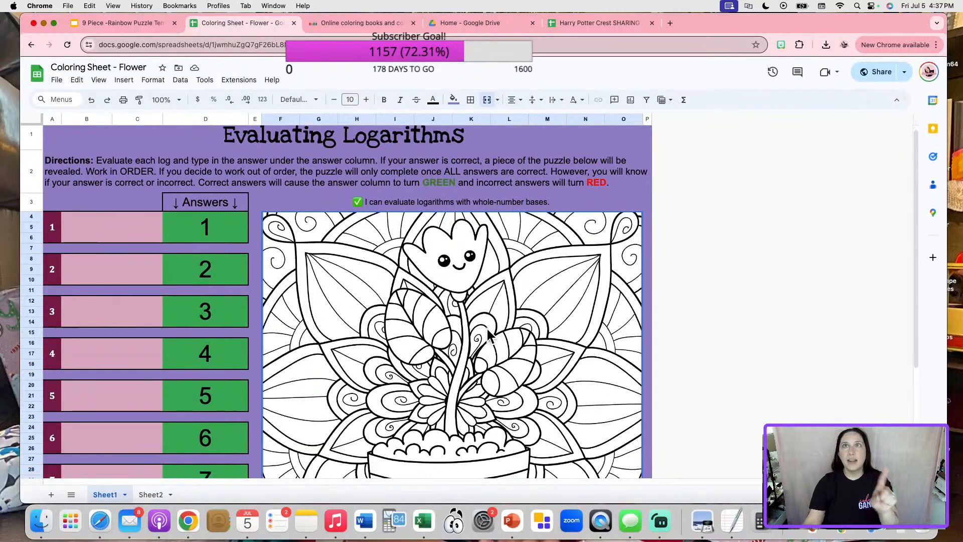
Review the picture formula, then on Sheet2 begin editing cell R35 below the answer table.
double_click(365, 271)
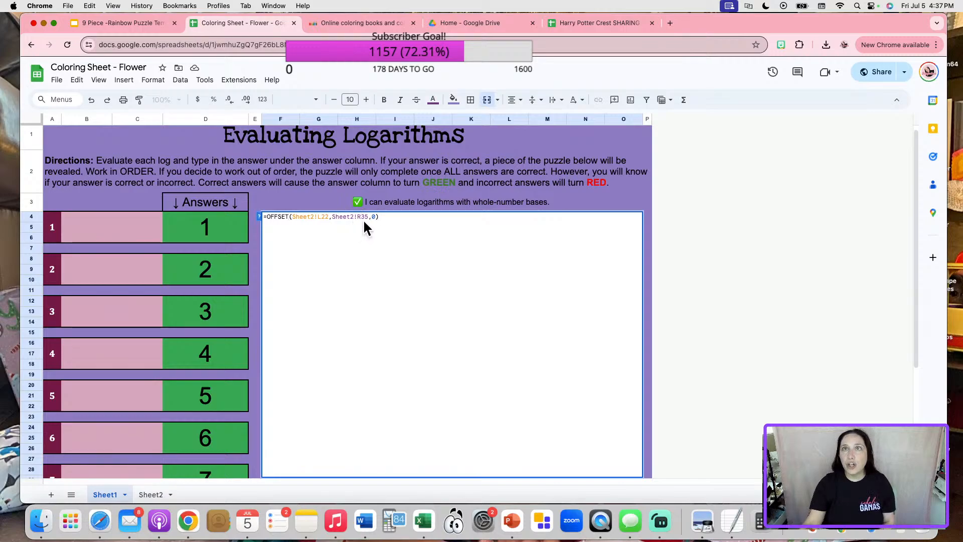
key("Escape")
left_click(155, 494)
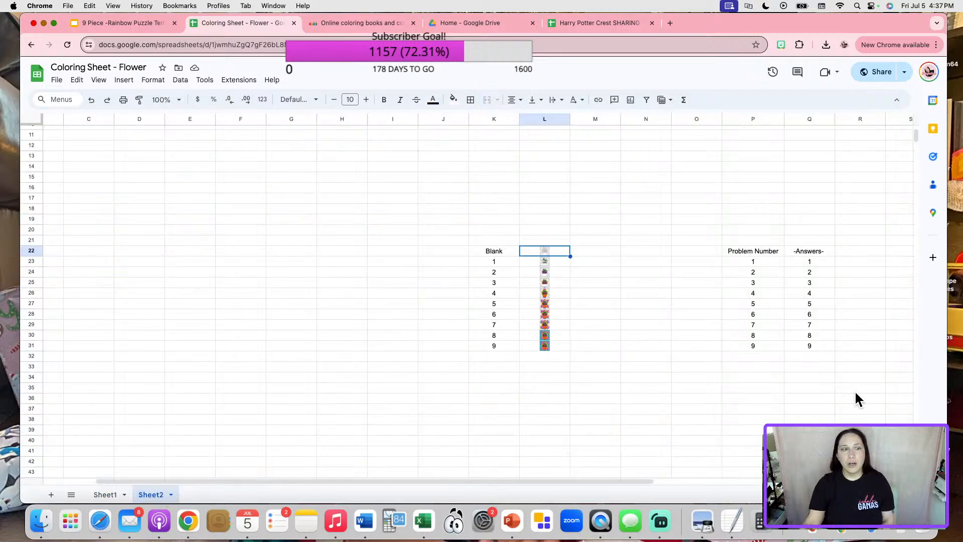
left_click(856, 408)
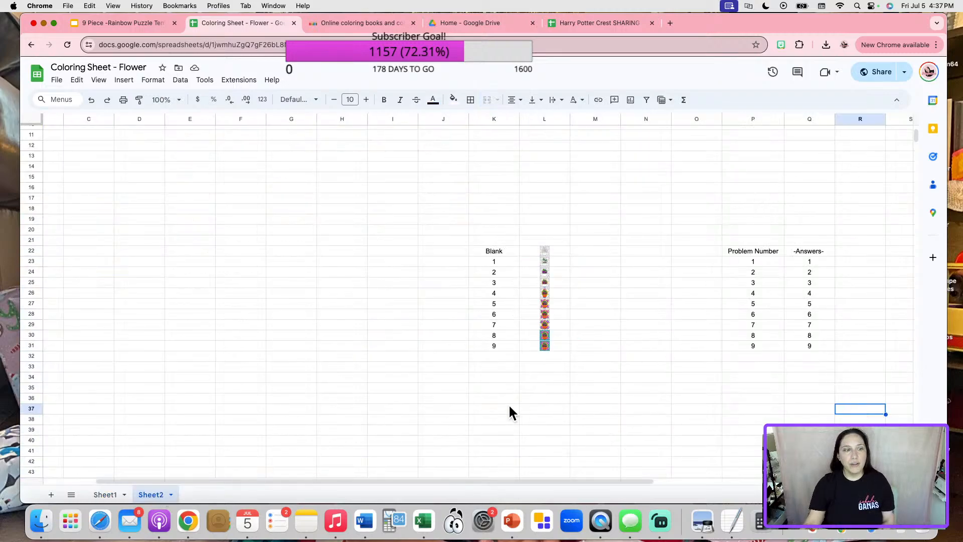
left_click(853, 377)
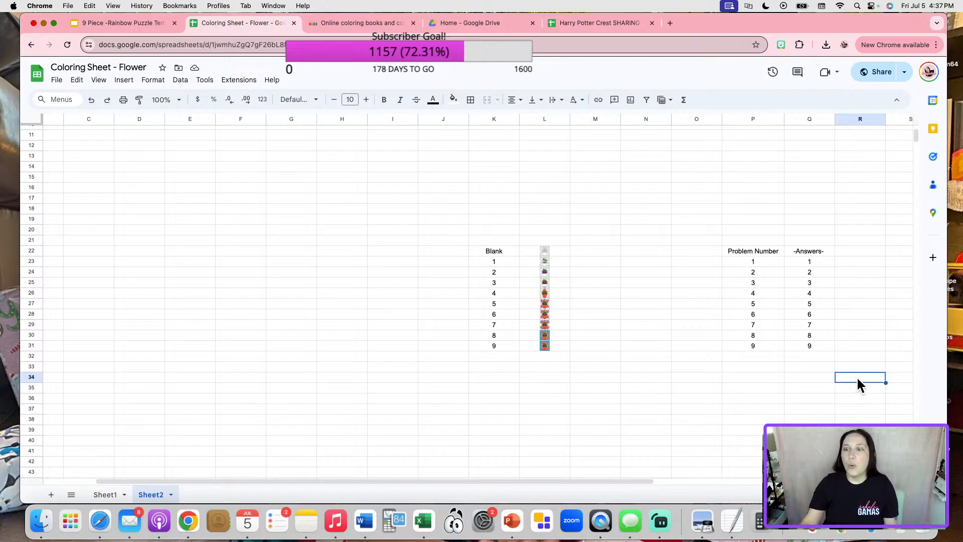
left_click(856, 383)
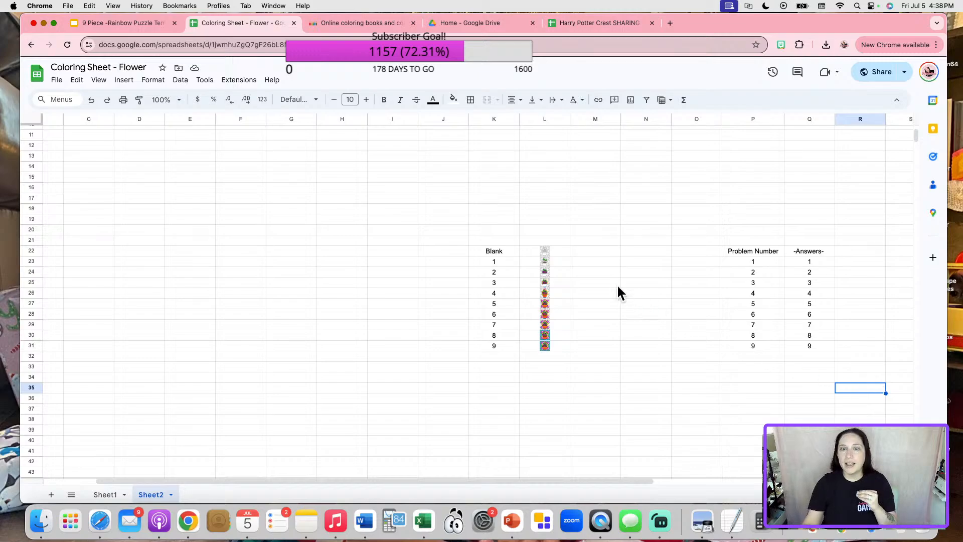
left_click(546, 251)
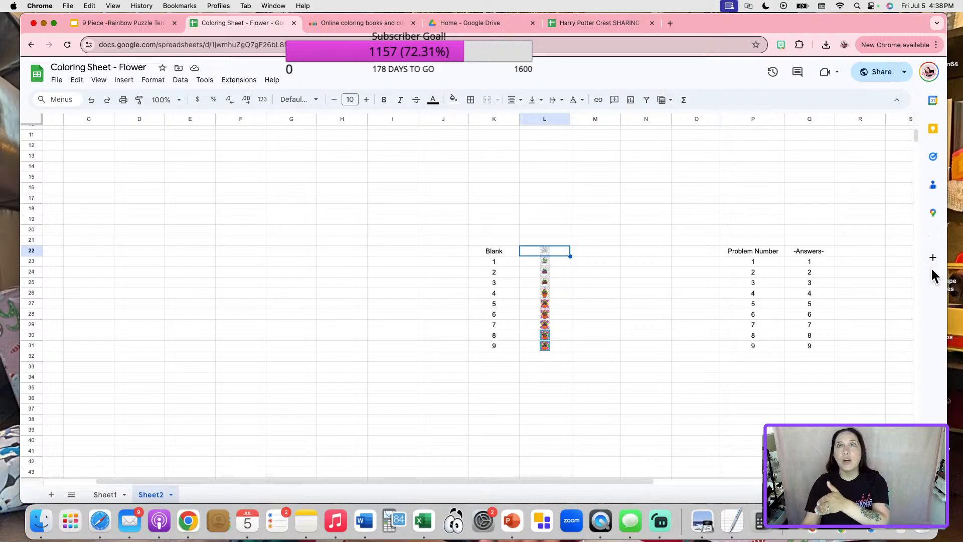
left_click(856, 387)
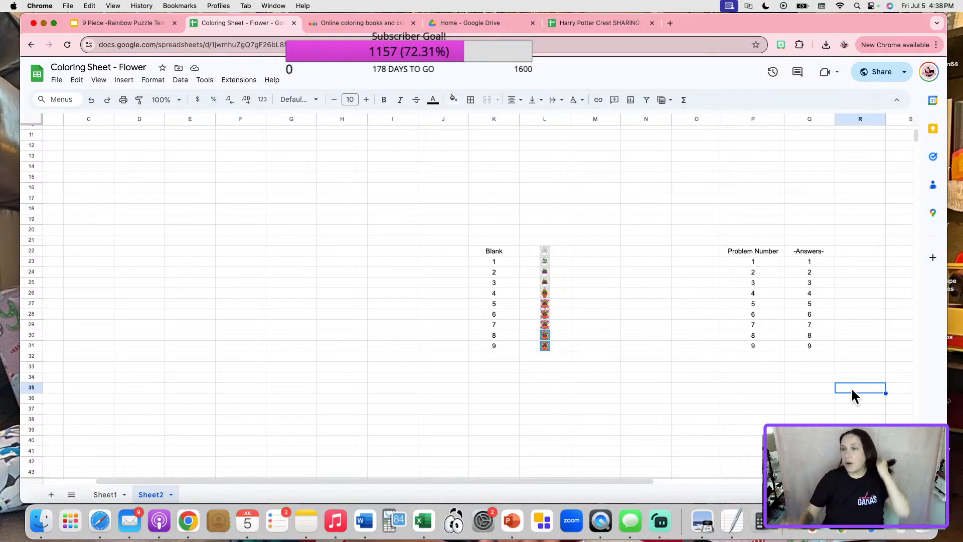
double_click(852, 388)
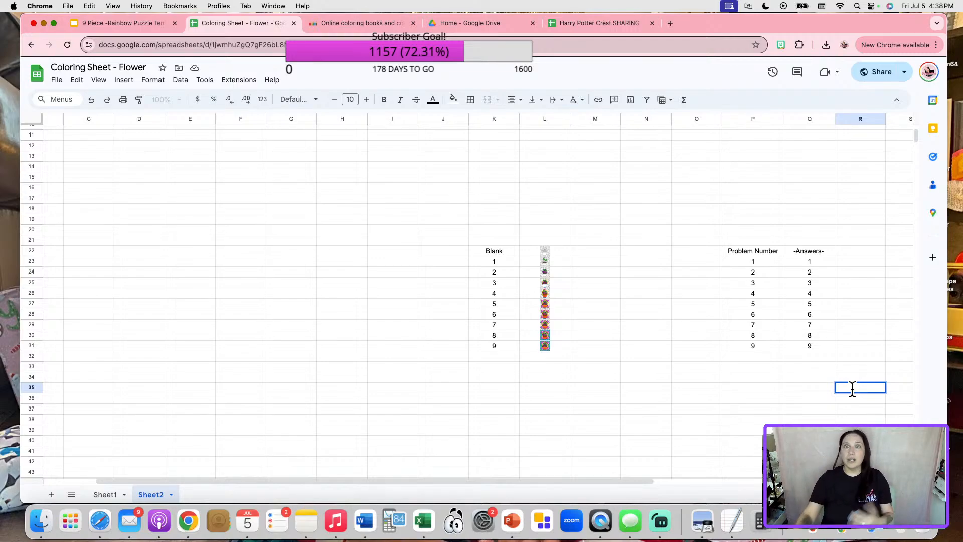
In the Harry Potter Crest file, test Q34 with a wrong answer 15, then restore 12.
left_click(577, 24)
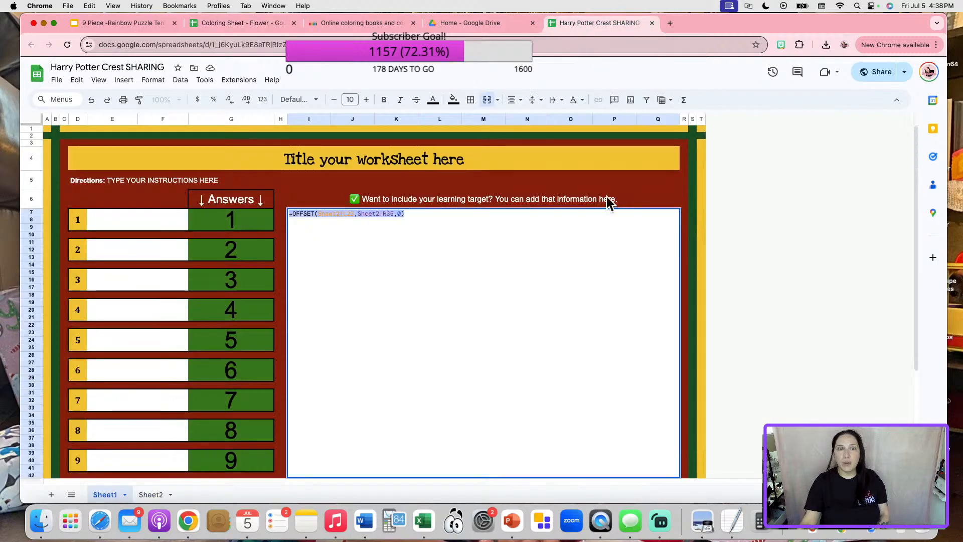
left_click(700, 295)
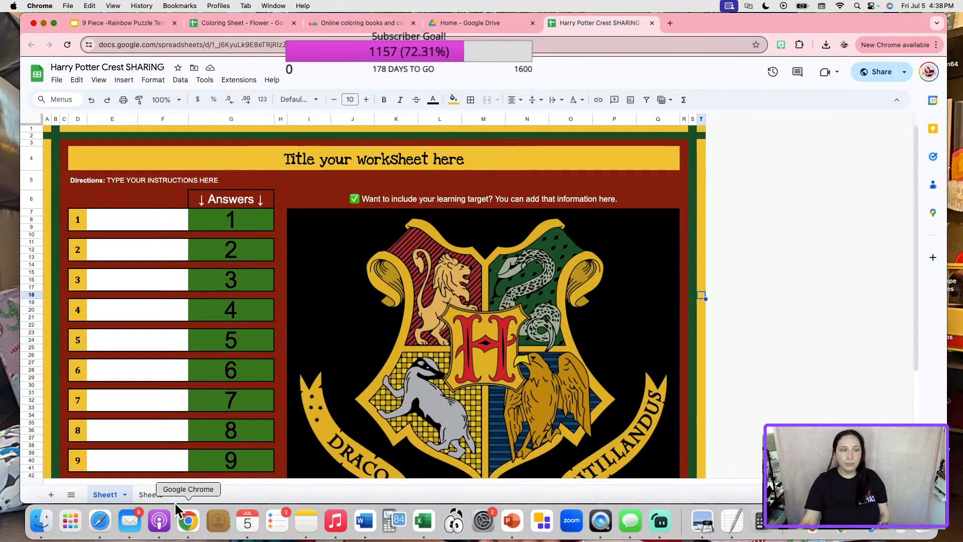
left_click(150, 495)
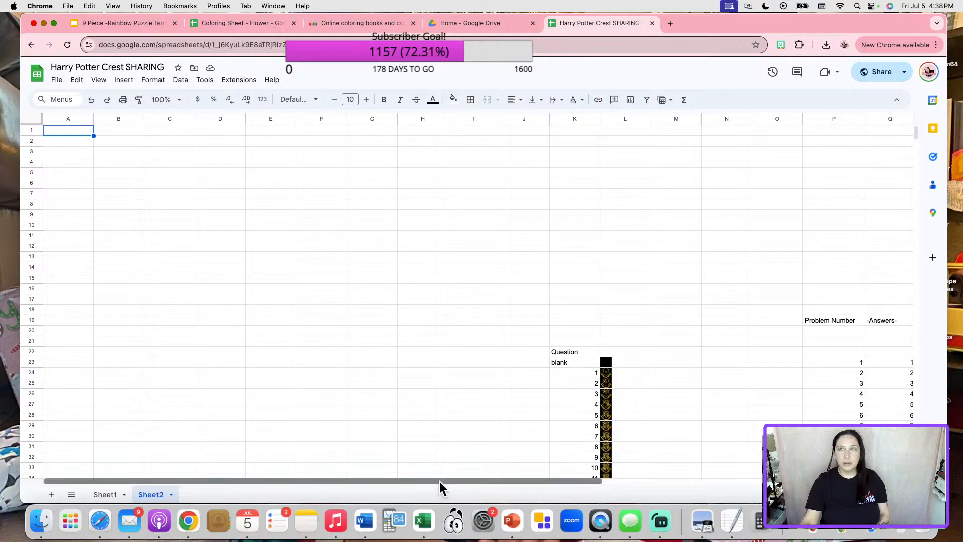
left_click_drag(439, 480, 689, 456)
scroll(665, 413, "down", 5)
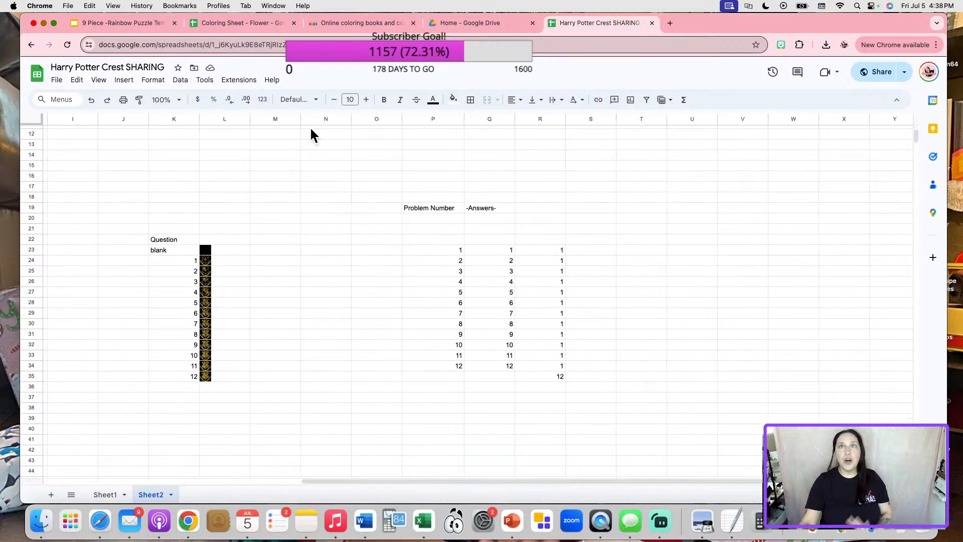
left_click_drag(559, 250, 542, 378)
left_click(504, 407)
left_click(491, 367)
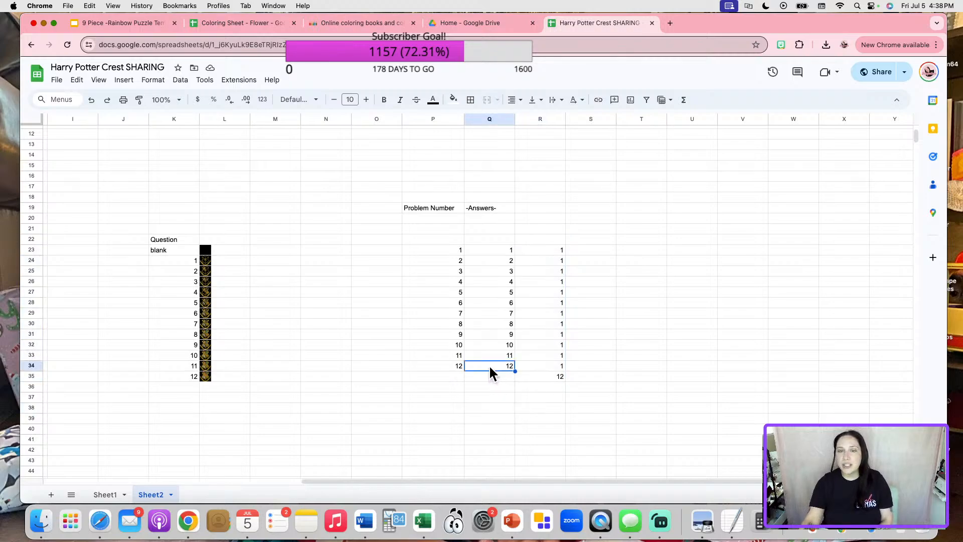
left_click(492, 462)
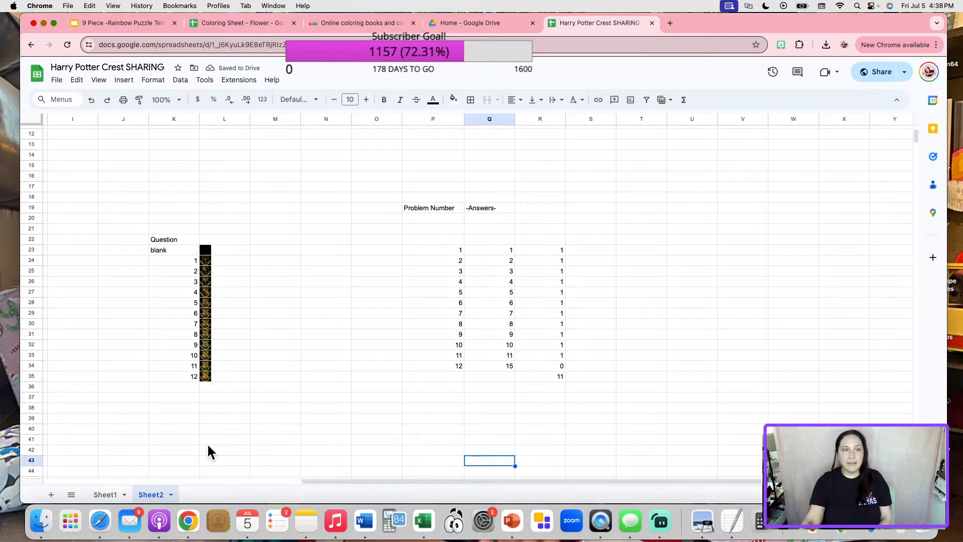
left_click(107, 494)
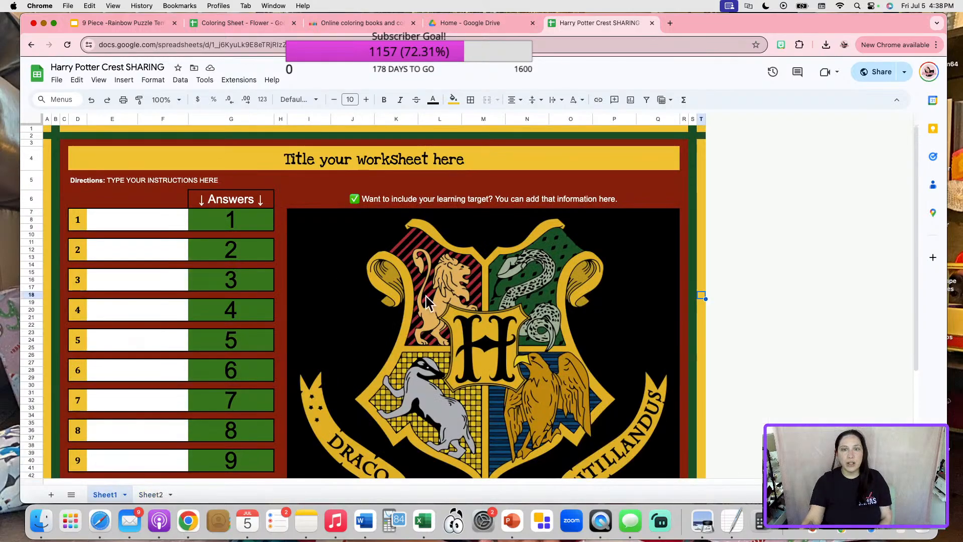
scroll(446, 299, "down", 5)
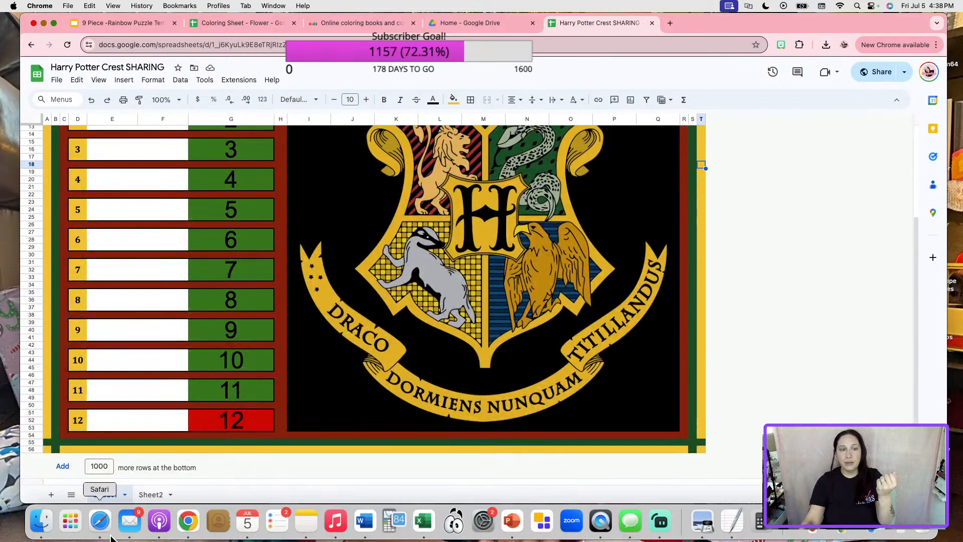
left_click(152, 491)
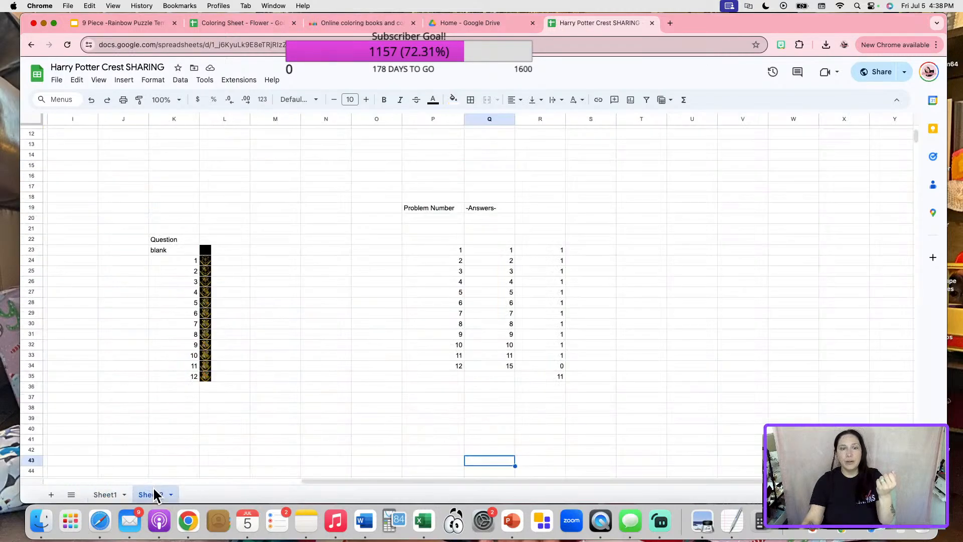
left_click(500, 364)
type("12")
left_click(618, 324)
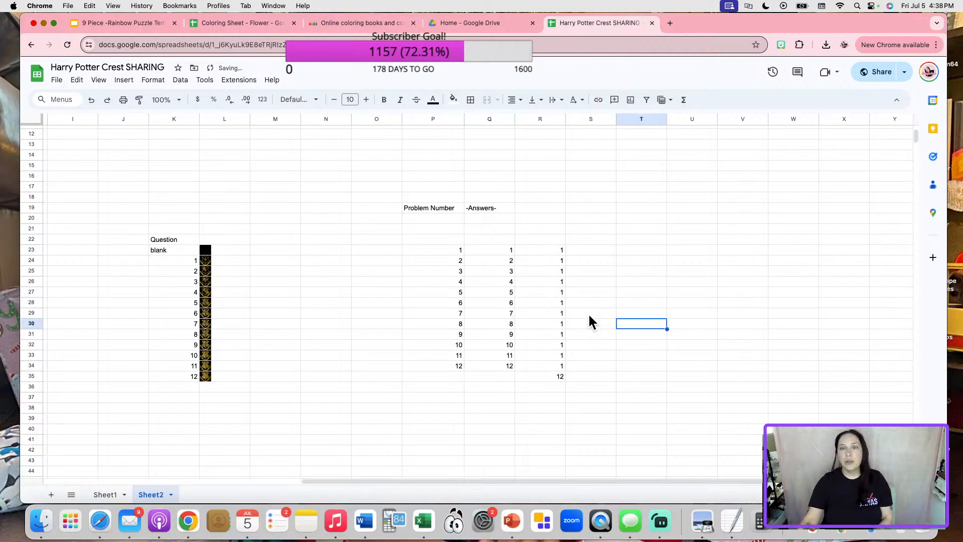
Copy the Crest file's R23 answer-checking formula and close that file.
double_click(546, 251)
left_click(652, 300)
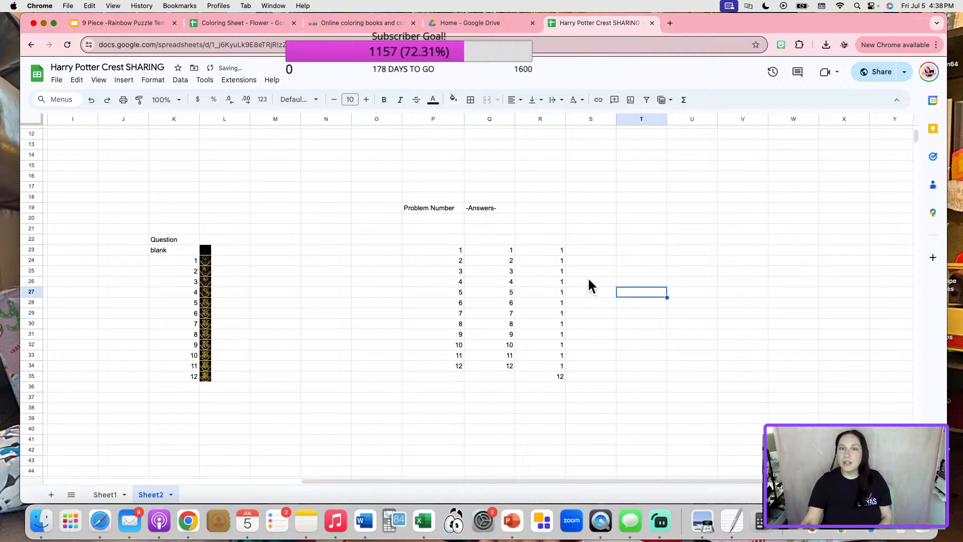
double_click(569, 250)
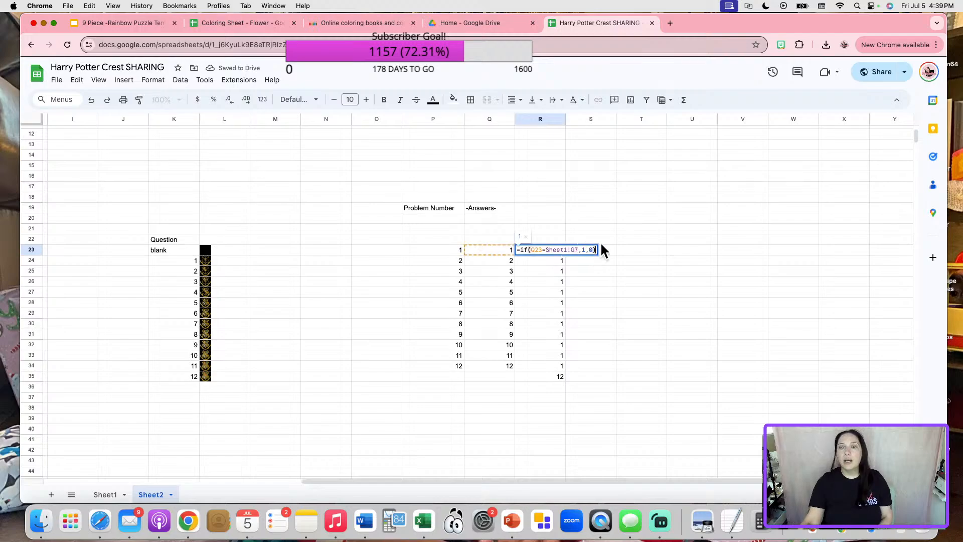
left_click_drag(597, 249, 514, 251)
key("super+c")
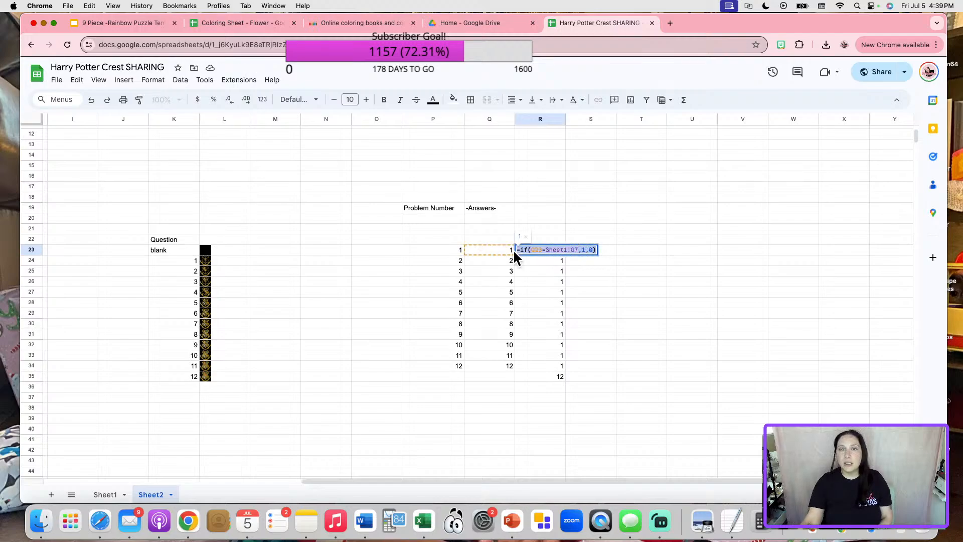
left_click(669, 270)
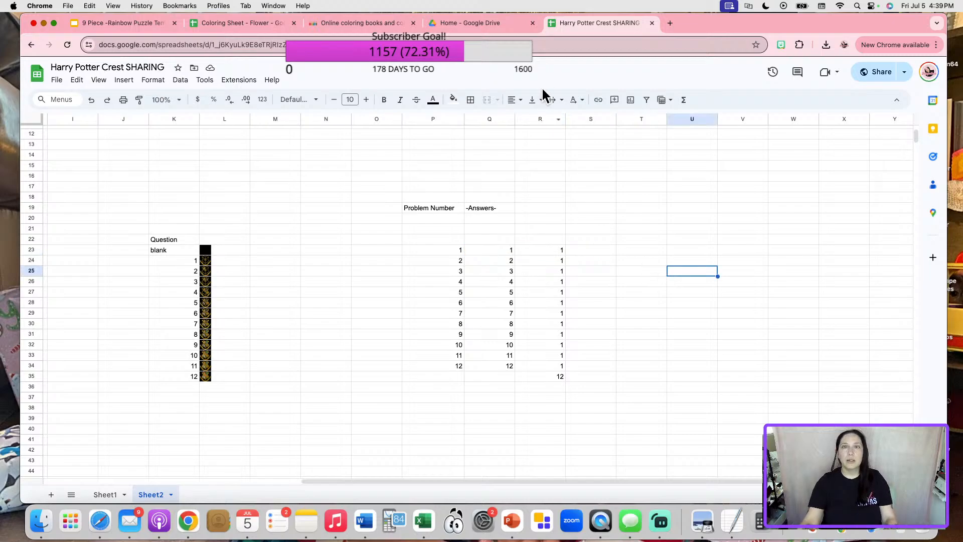
left_click(651, 23)
Paste the answer-checking formula into R23 on the flower sheet's Sheet2.
left_click(275, 25)
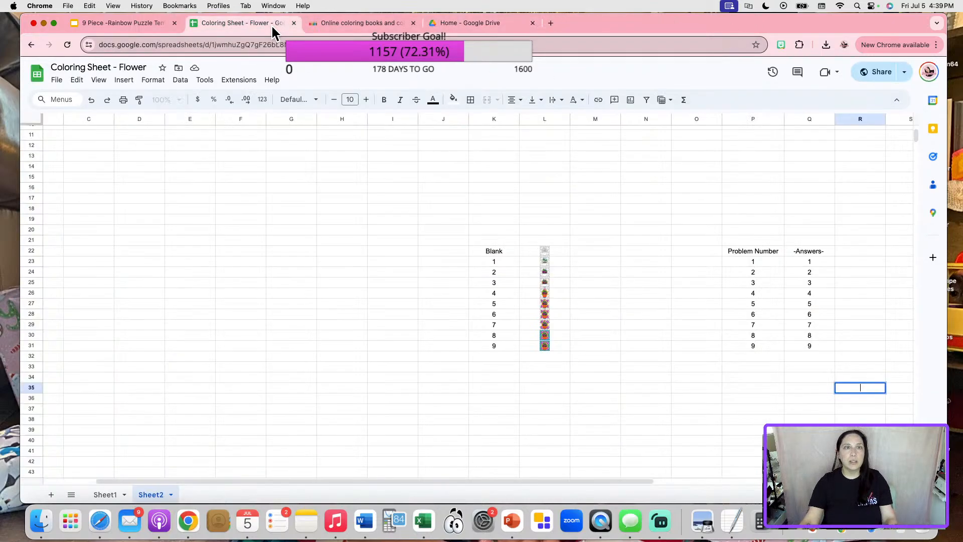
left_click(860, 263)
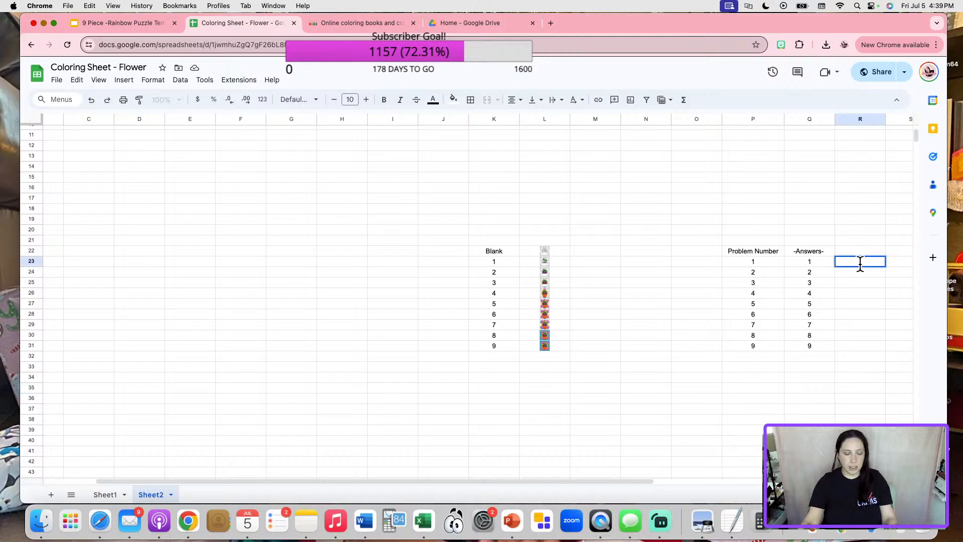
key("super+v")
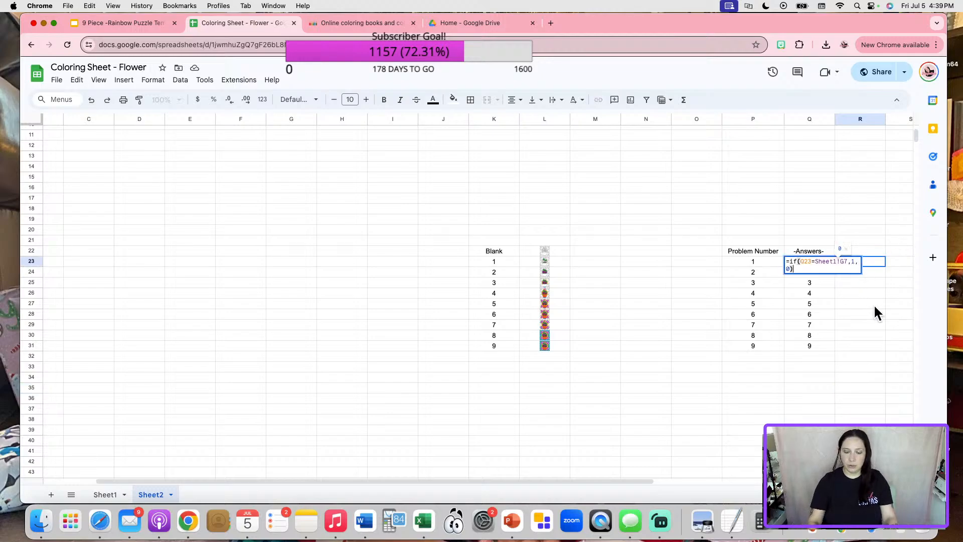
key("Return")
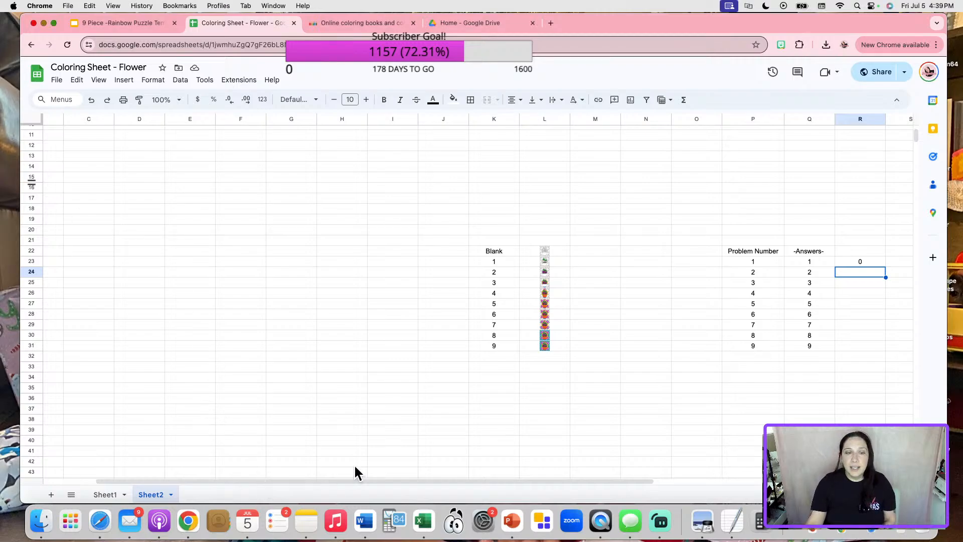
Inspect R23's G7 reference and confirm question 1's answer sits in Sheet1 cell D4.
left_click_drag(378, 481, 562, 456)
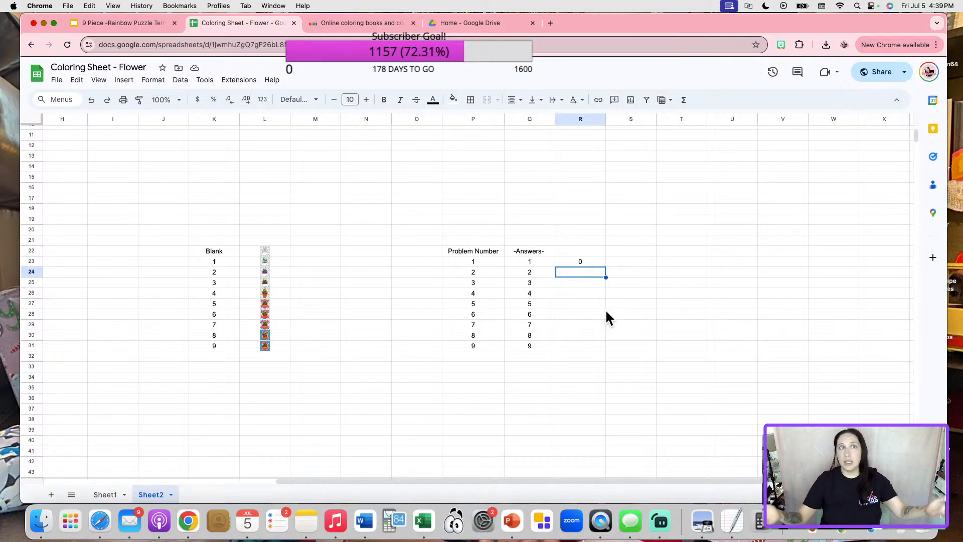
double_click(583, 258)
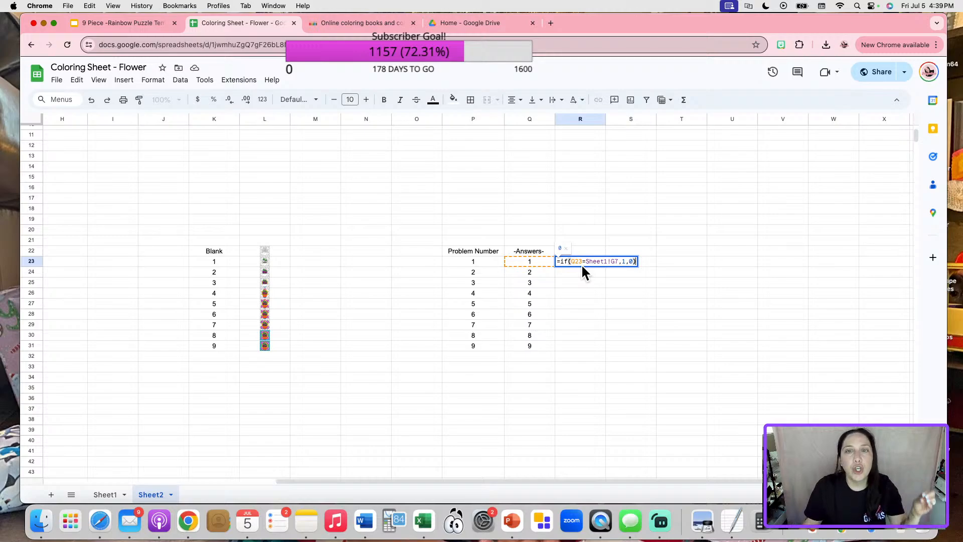
left_click(586, 306)
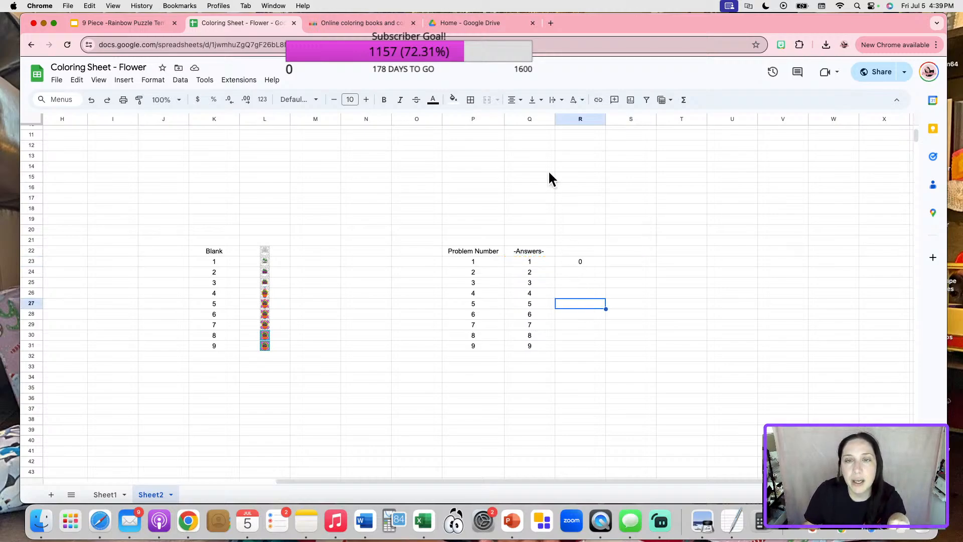
left_click(530, 262)
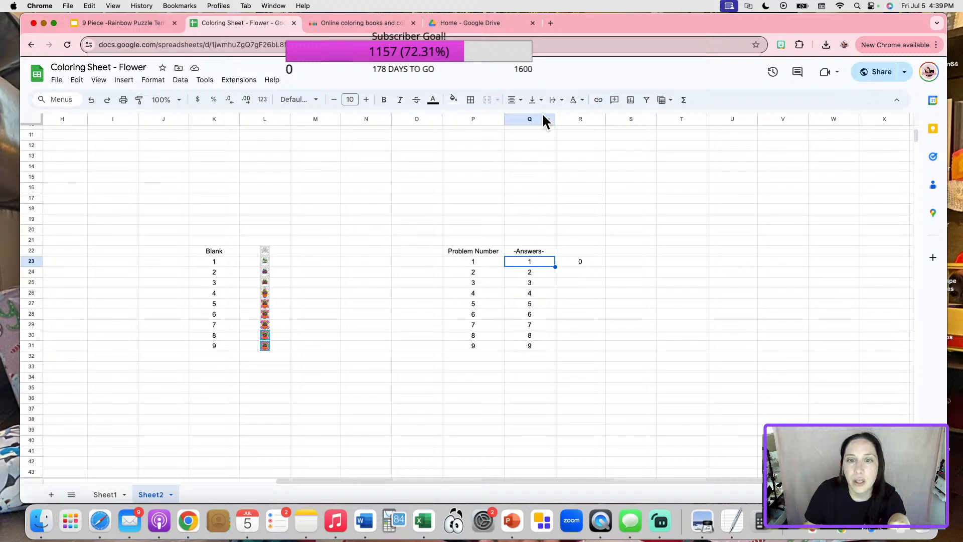
double_click(578, 261)
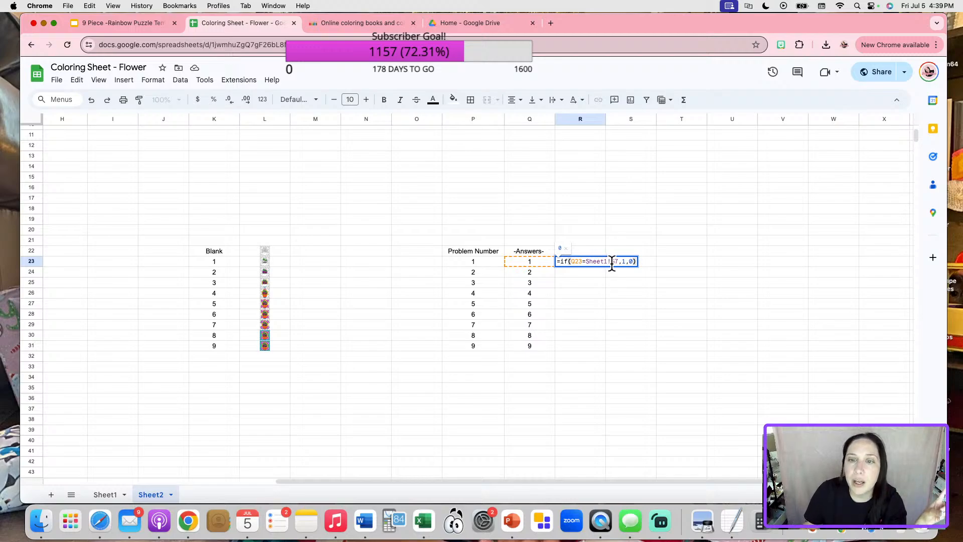
left_click_drag(611, 262, 618, 263)
left_click(615, 314)
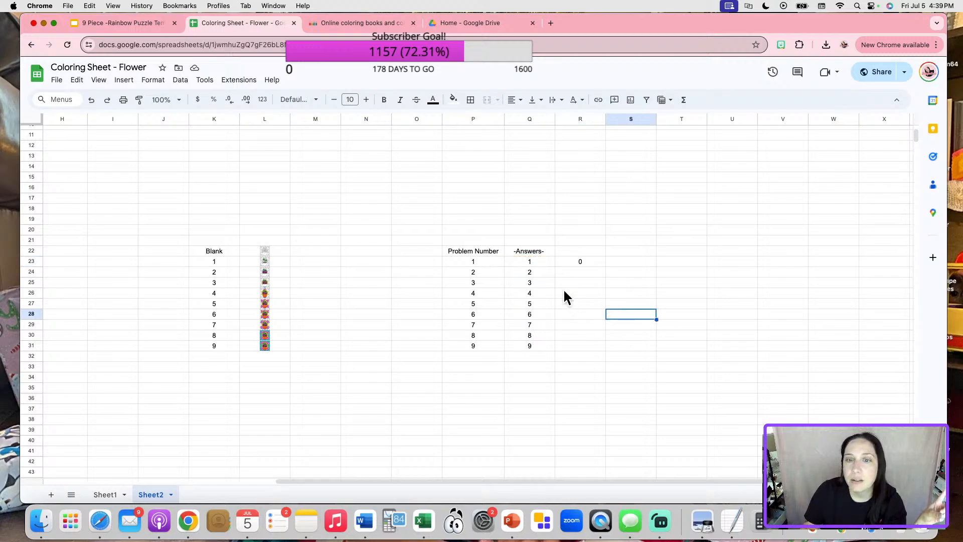
left_click(567, 270)
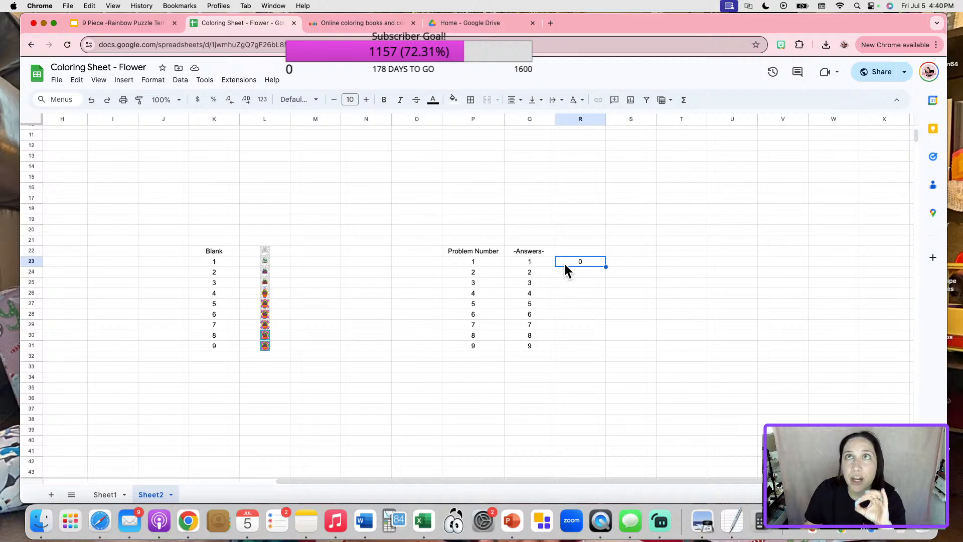
left_click(103, 495)
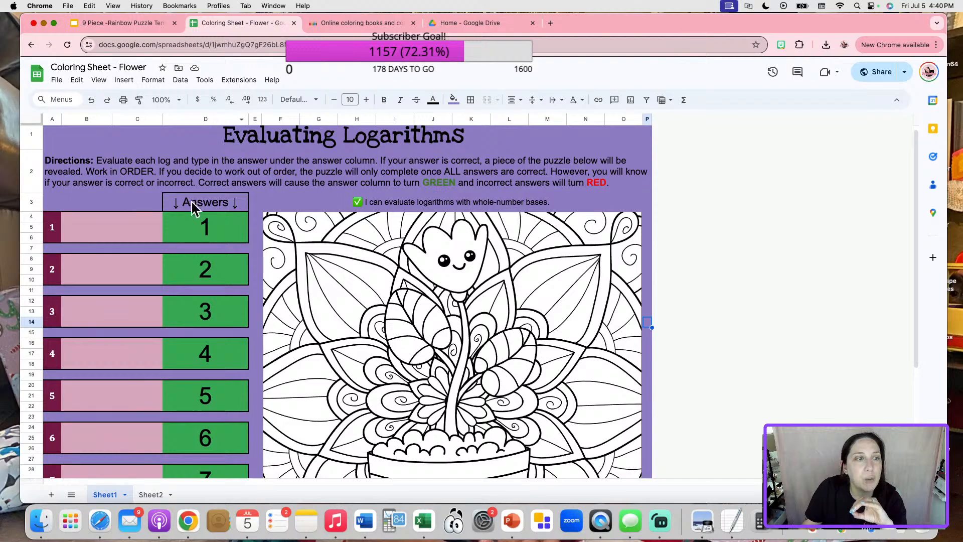
left_click(185, 233)
double_click(185, 231)
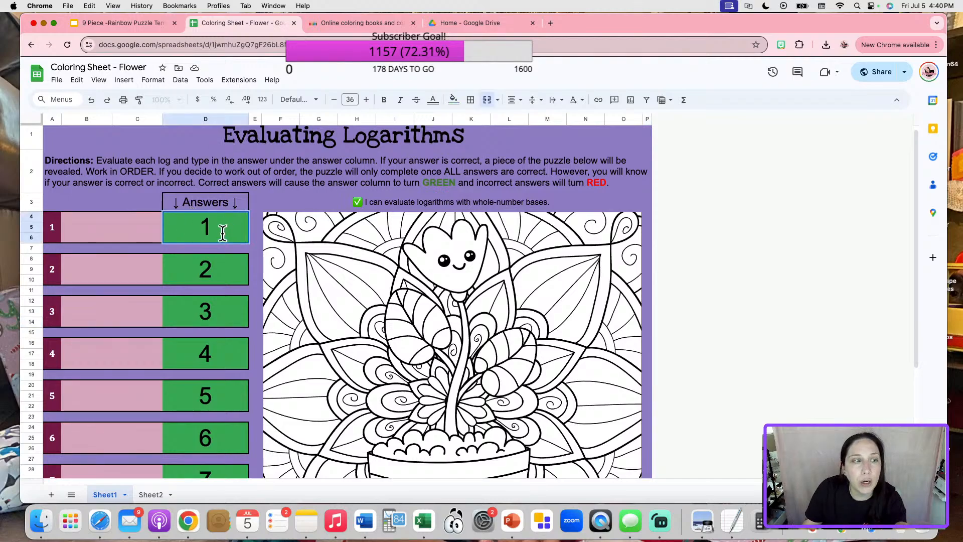
left_click(182, 269)
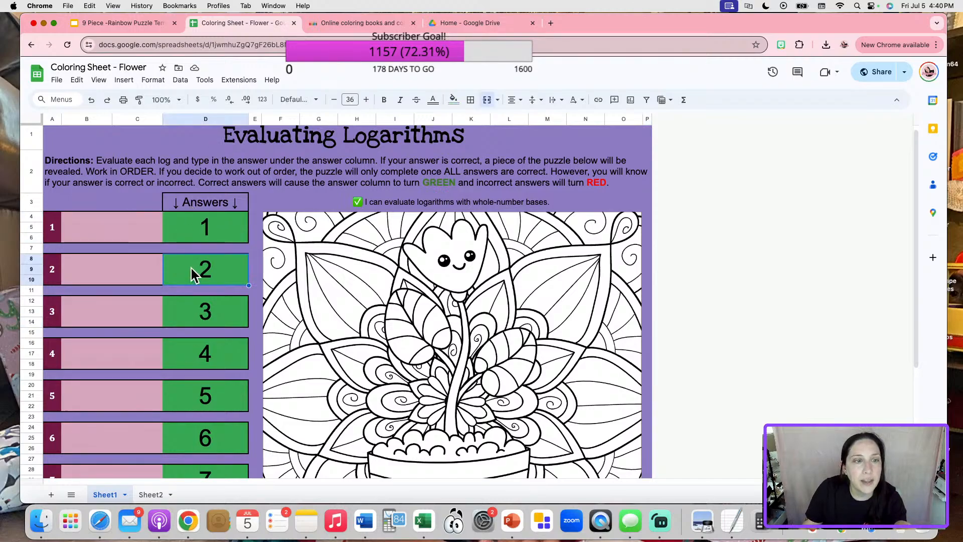
left_click(195, 230)
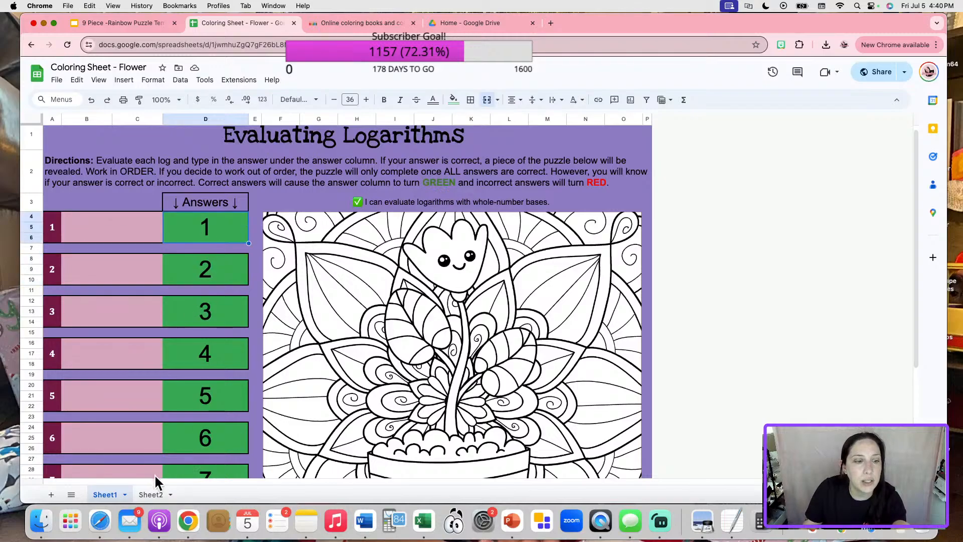
left_click(152, 493)
Change the check to reference d4, testing key answer 3 before restoring it to 1.
double_click(576, 260)
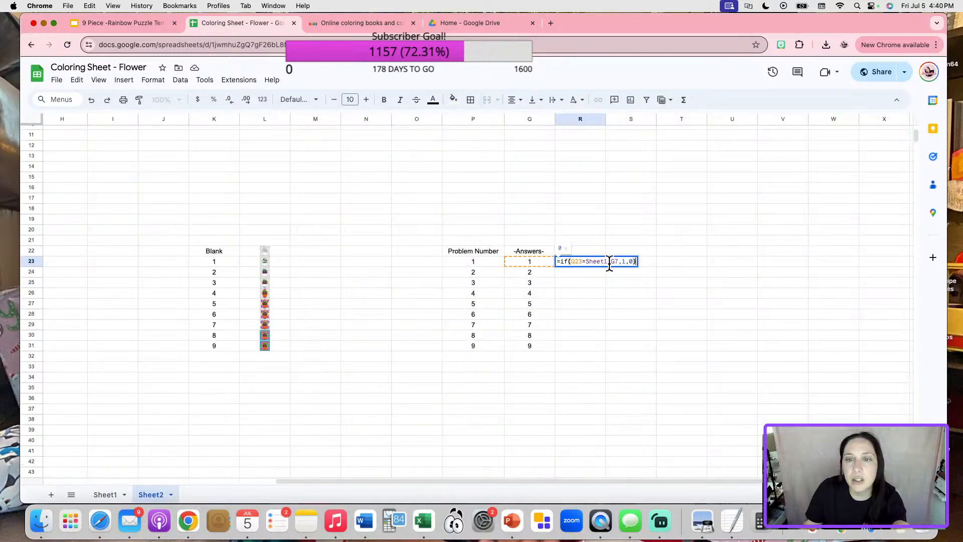
key("BackSpace")
key("BackSpace")
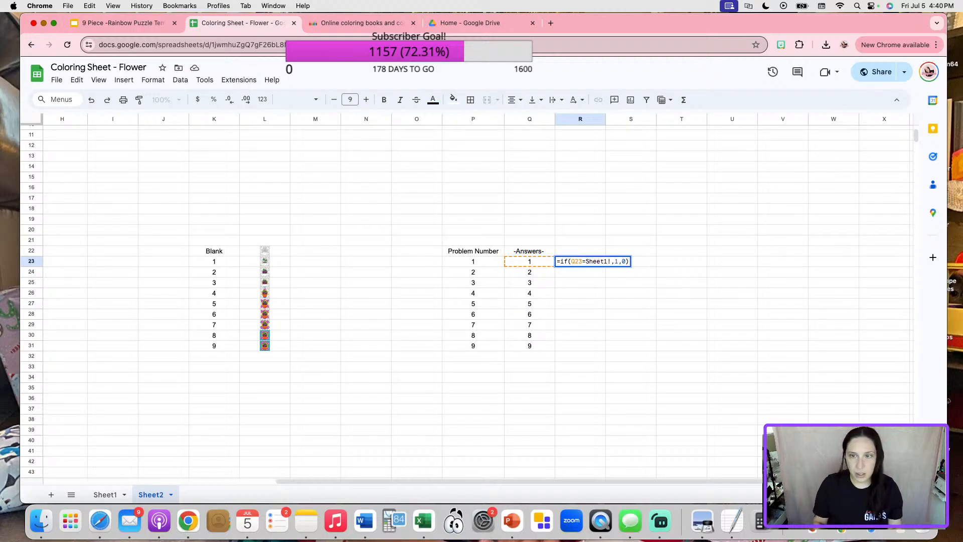
type("d4")
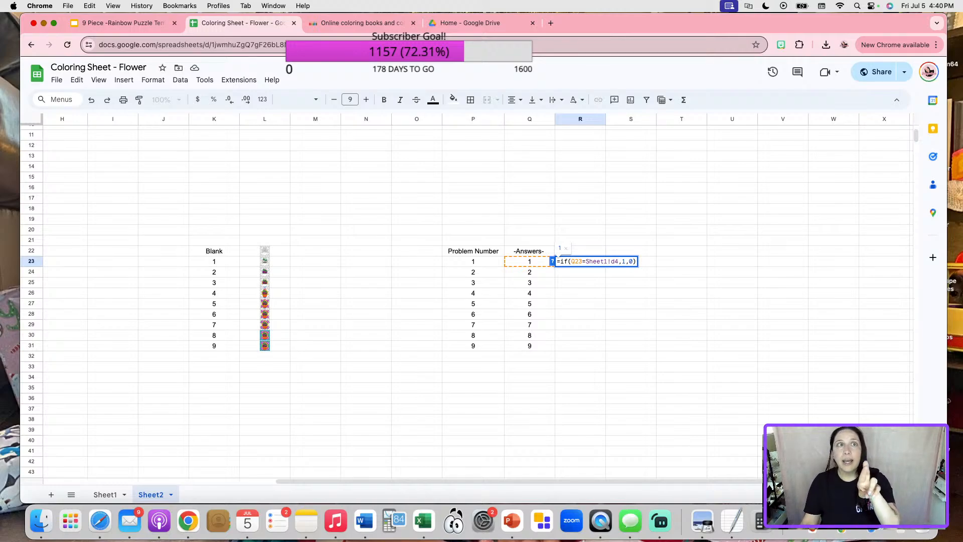
left_click(643, 313)
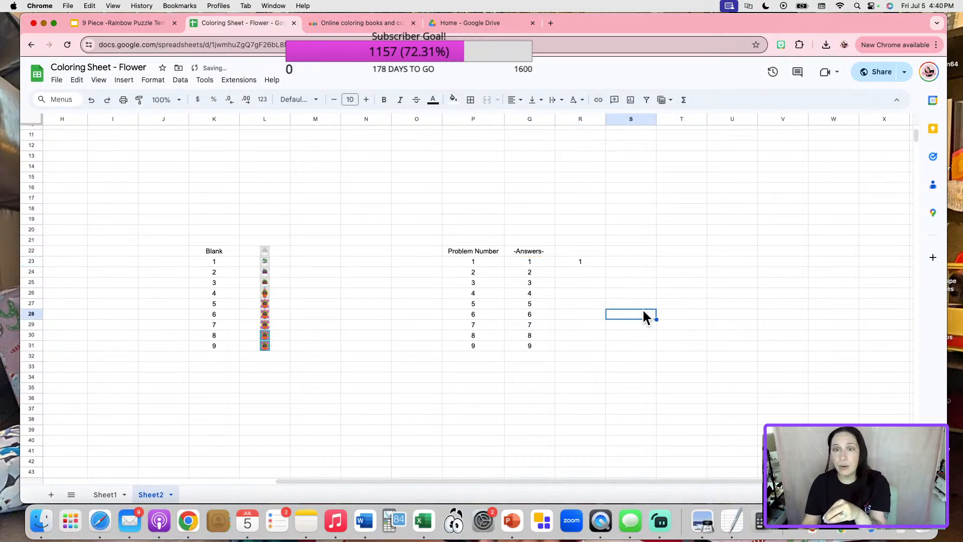
left_click(547, 264)
type("3")
key("Return")
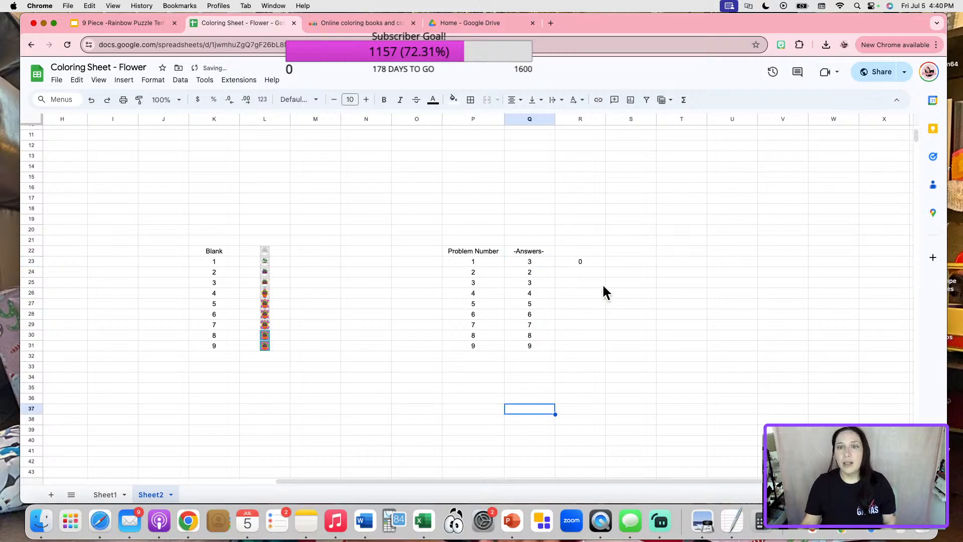
left_click(521, 263)
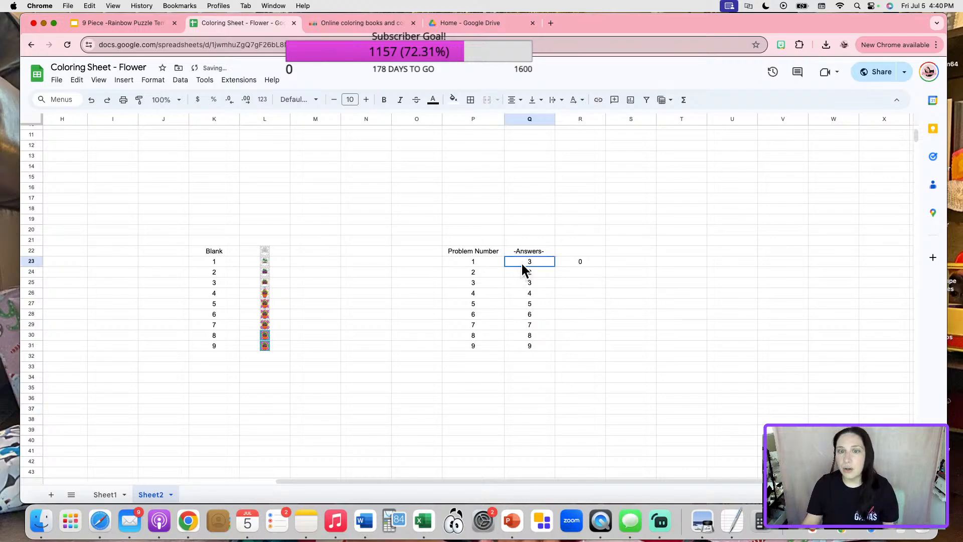
type("1")
left_click(526, 386)
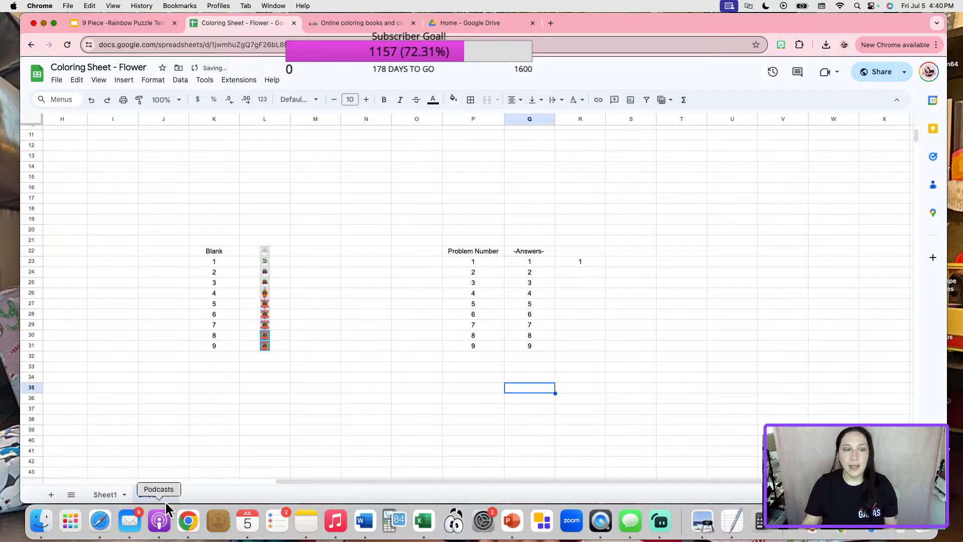
Clear and re-enter 1 in Sheet1 D4 to verify problem 1's check shows 1.
left_click(105, 494)
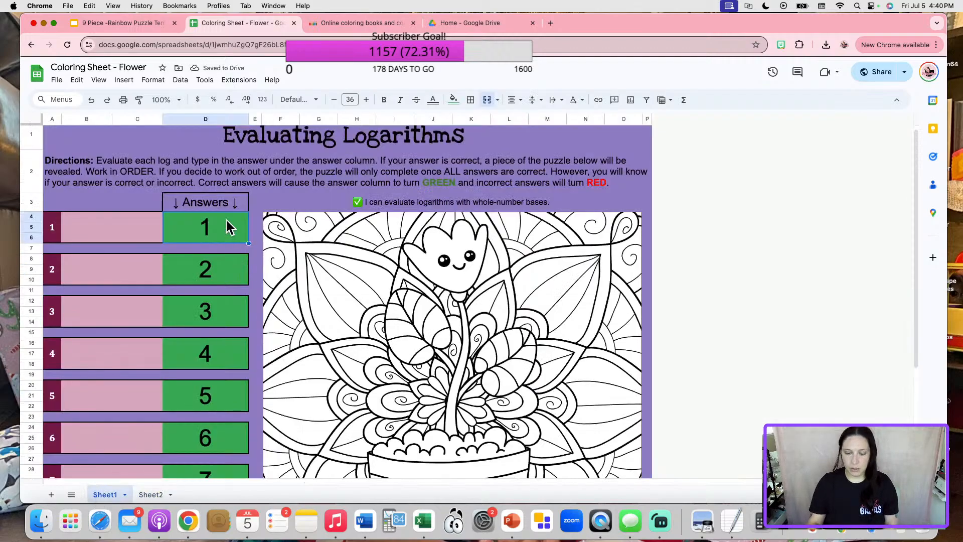
key("BackSpace")
left_click(640, 339)
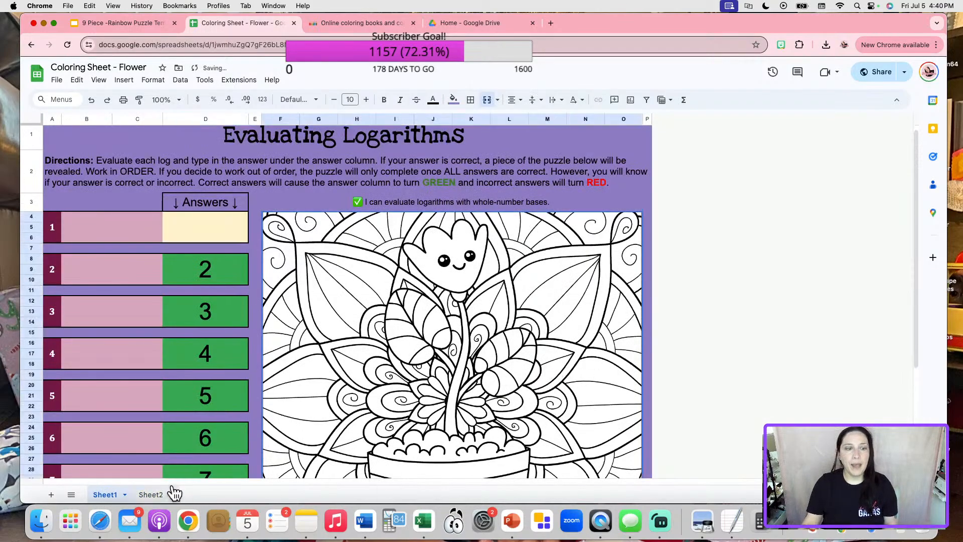
left_click(159, 494)
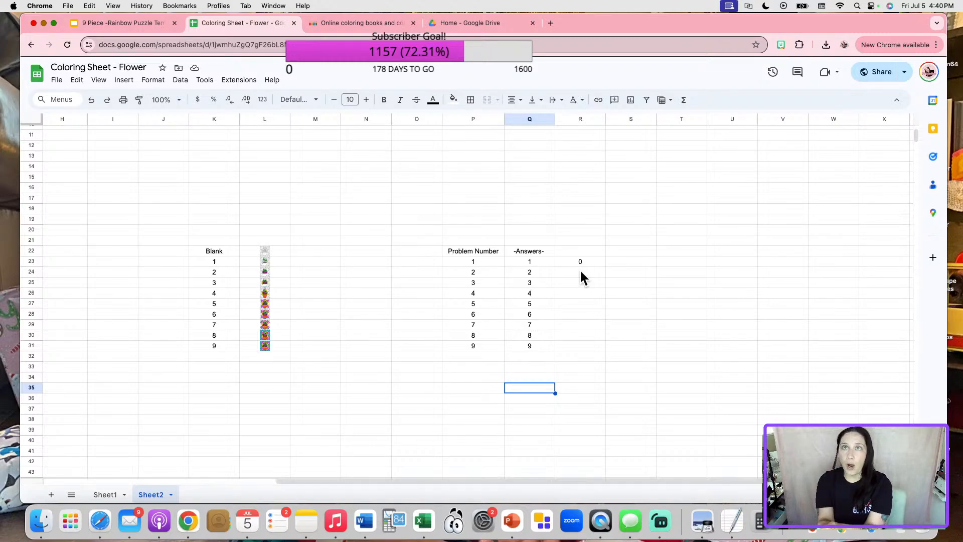
left_click(98, 491)
left_click(192, 230)
type("1")
key("Return")
left_click(150, 493)
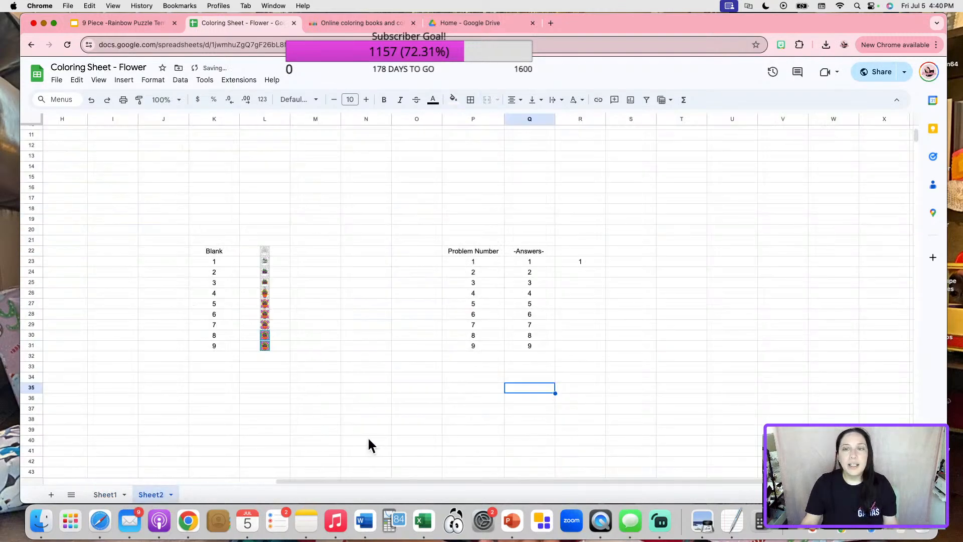
left_click(592, 264)
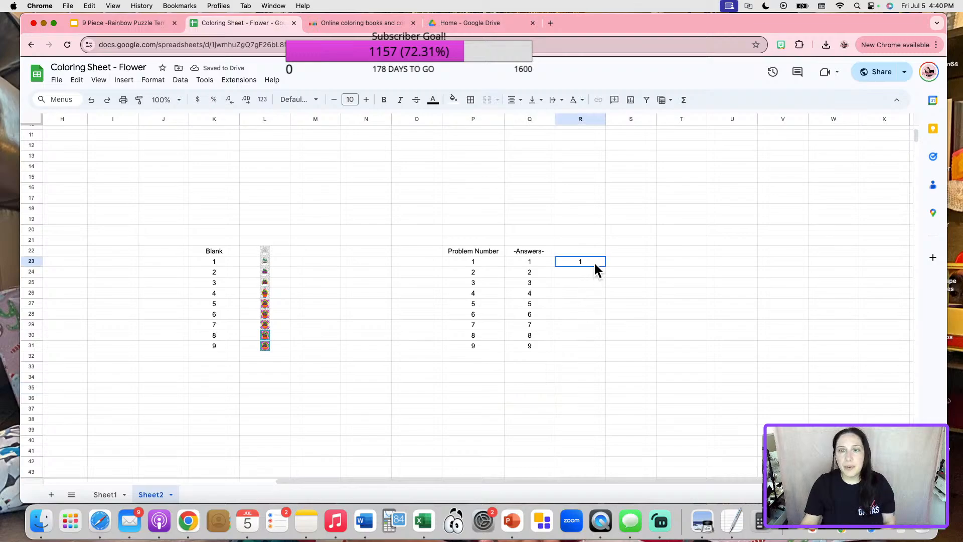
Fill the check formula down to problem 9 and confirm the checks for problems 2–5.
left_click_drag(606, 266, 593, 351)
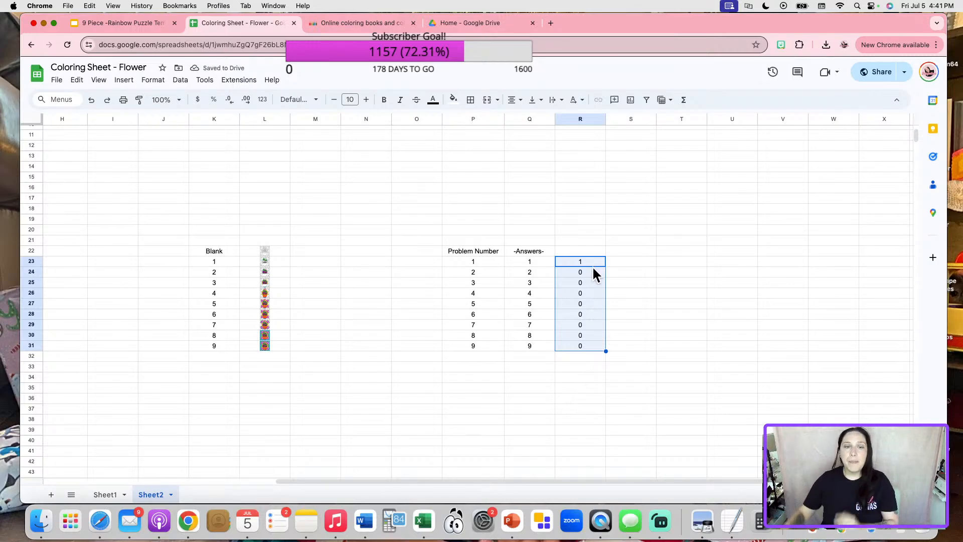
left_click(115, 495)
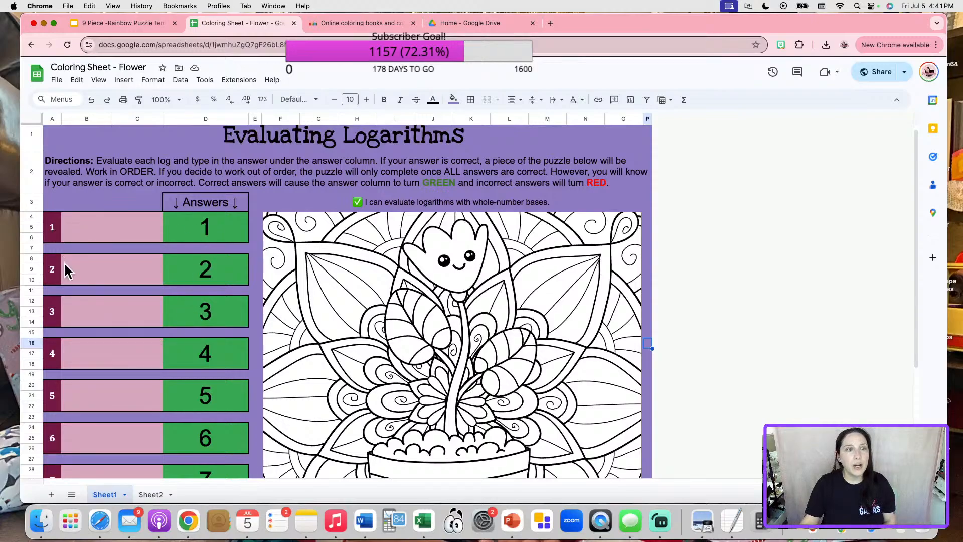
left_click(150, 495)
left_click(581, 272)
double_click(580, 272)
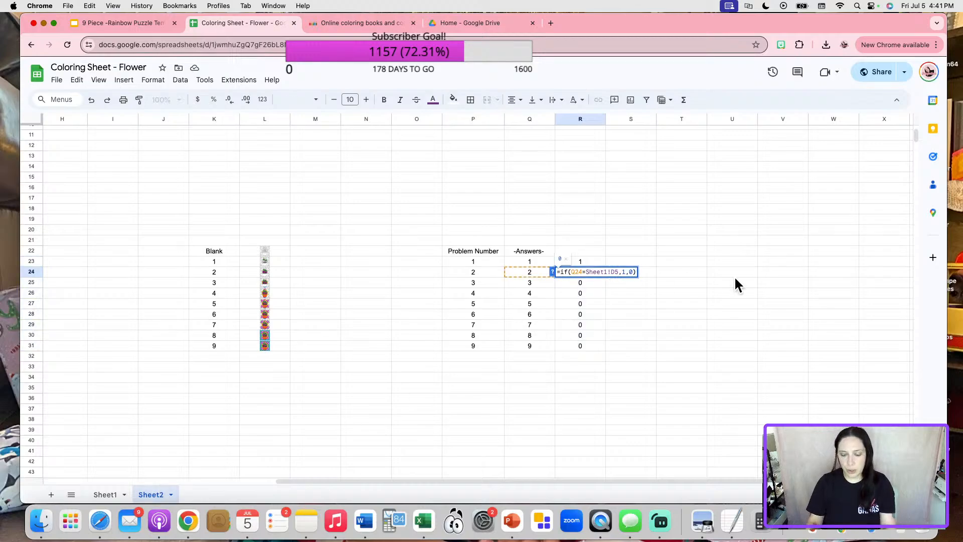
key("Return")
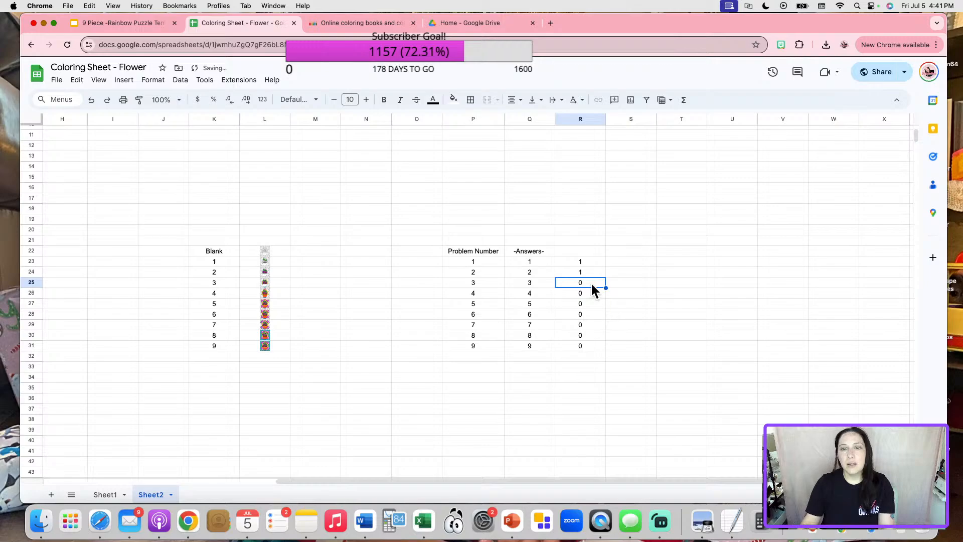
double_click(590, 282)
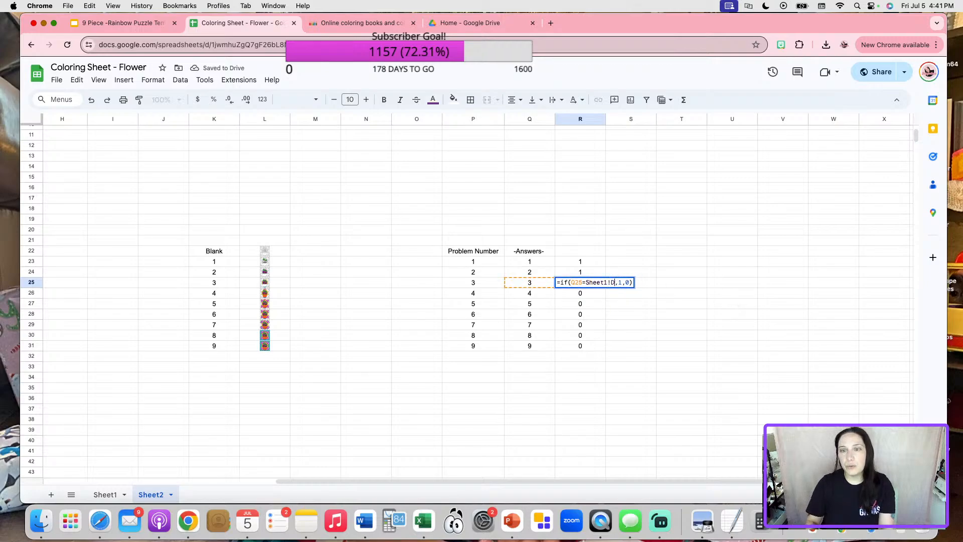
key("Return")
double_click(598, 290)
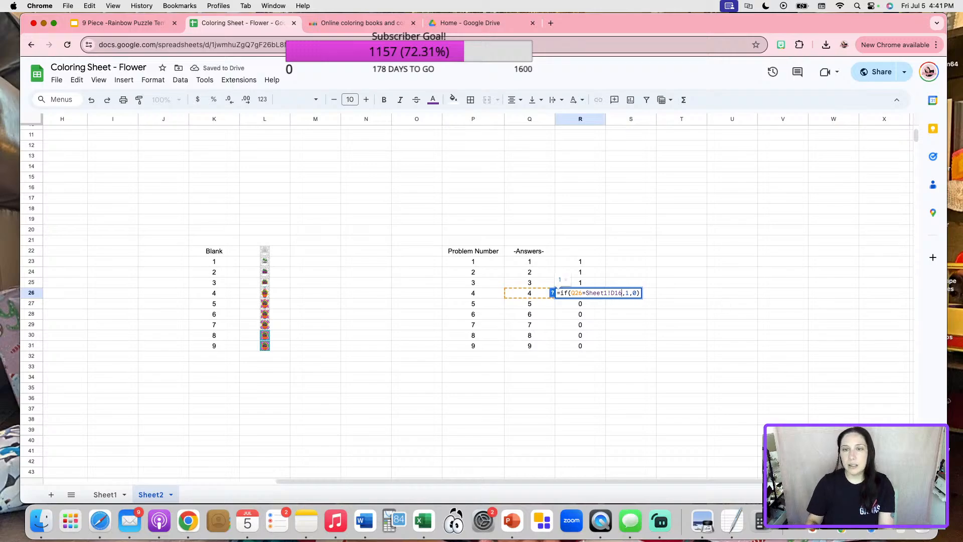
key("Return")
double_click(588, 303)
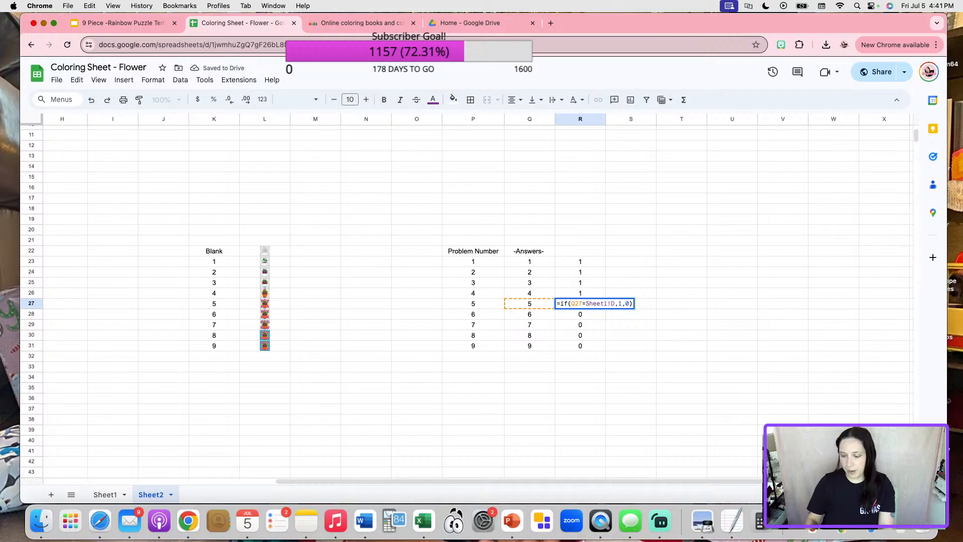
key("Return")
Fix problem 6 and 7 check references, changing their row digits to 2 and 3.
left_click(685, 314)
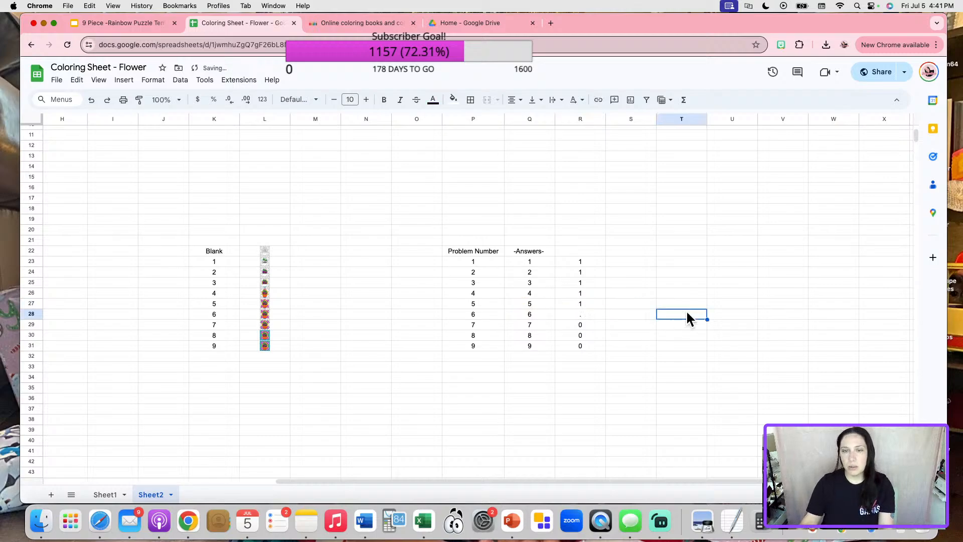
left_click(581, 314)
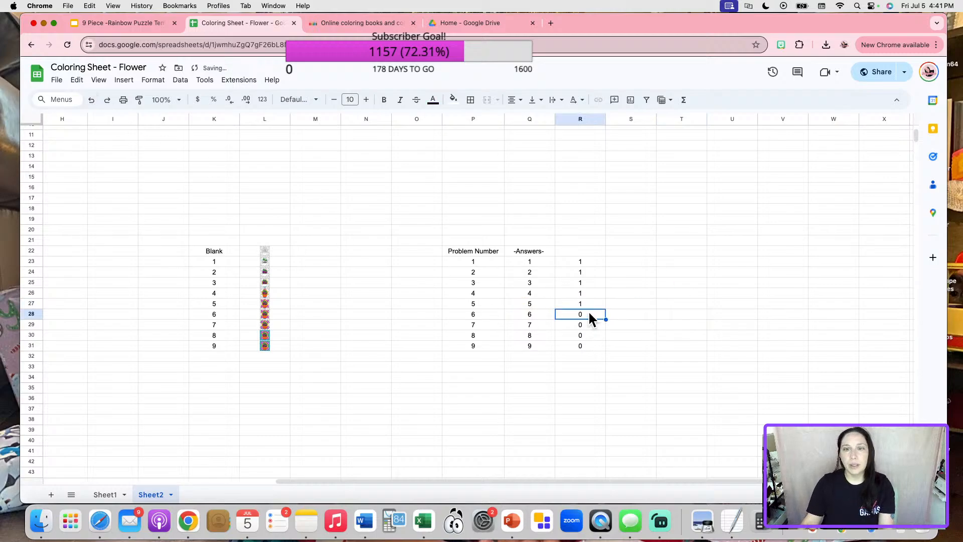
double_click(588, 312)
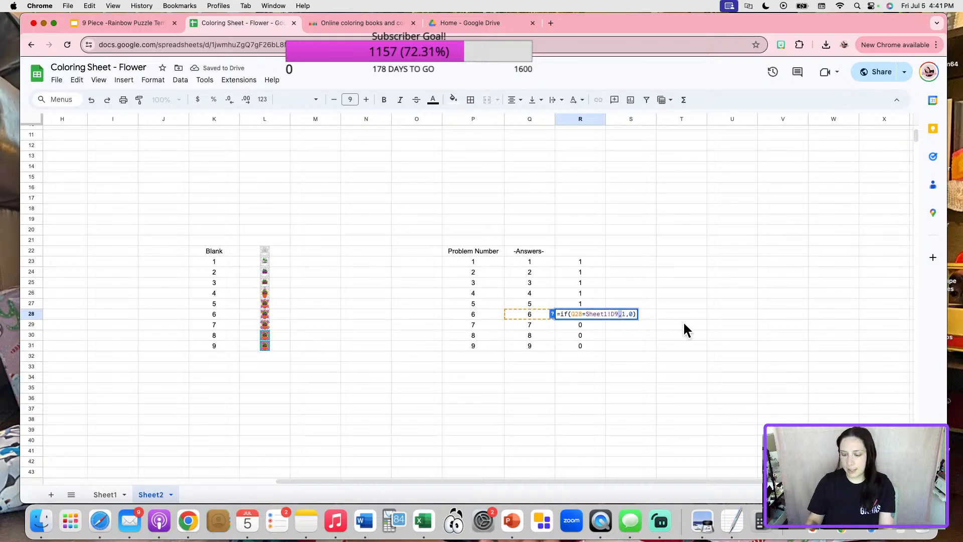
key("BackSpace")
type("2")
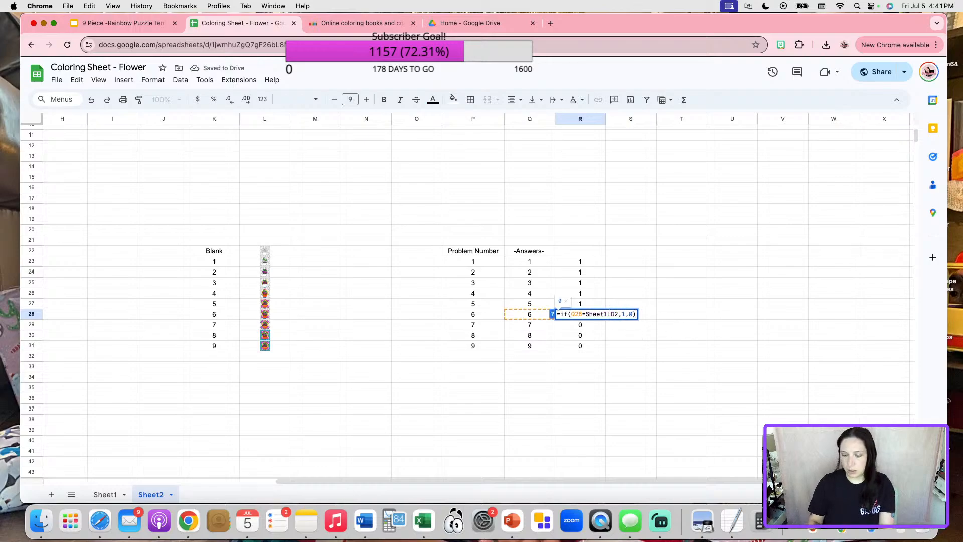
key("Return")
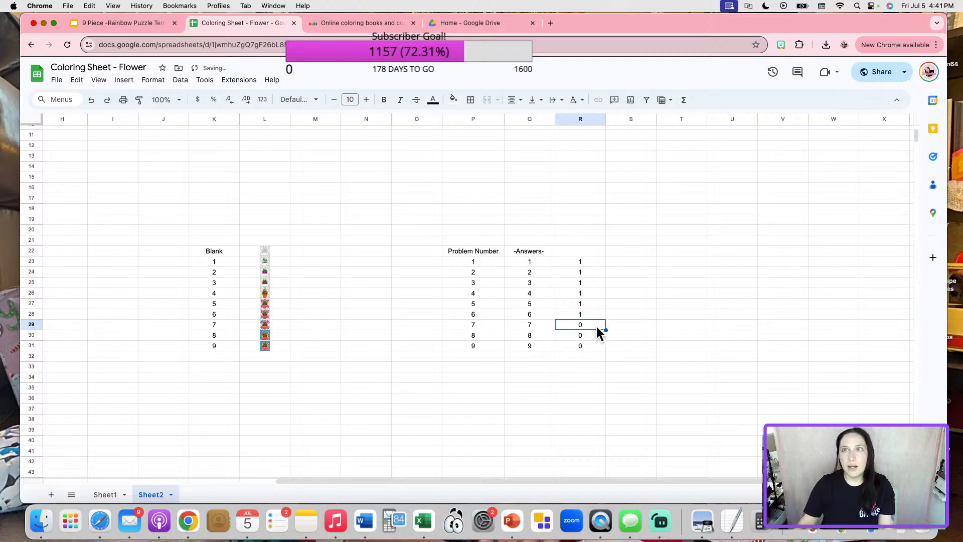
double_click(596, 327)
key("BackSpace")
type("3")
key("Return")
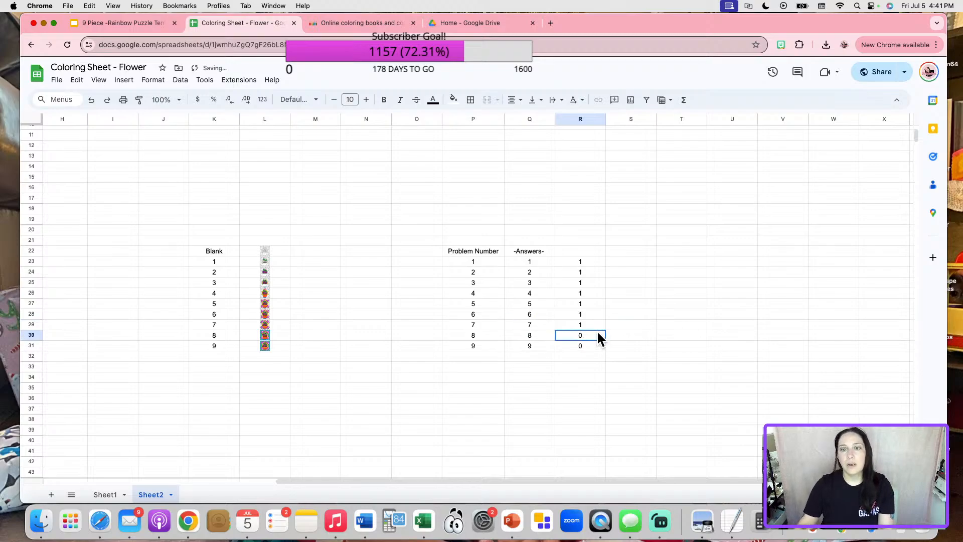
Fix problem 8 and 9 check references, changing their row digits to 4 and 7.
double_click(597, 331)
key("BackSpace")
type("4")
key("Return")
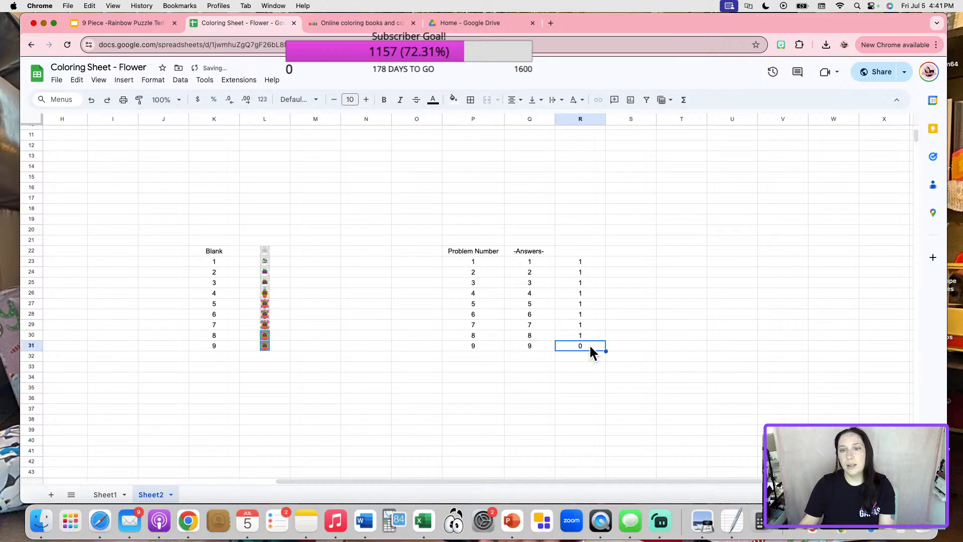
double_click(589, 346)
left_click(621, 345)
key("BackSpace")
type("7")
key("Return")
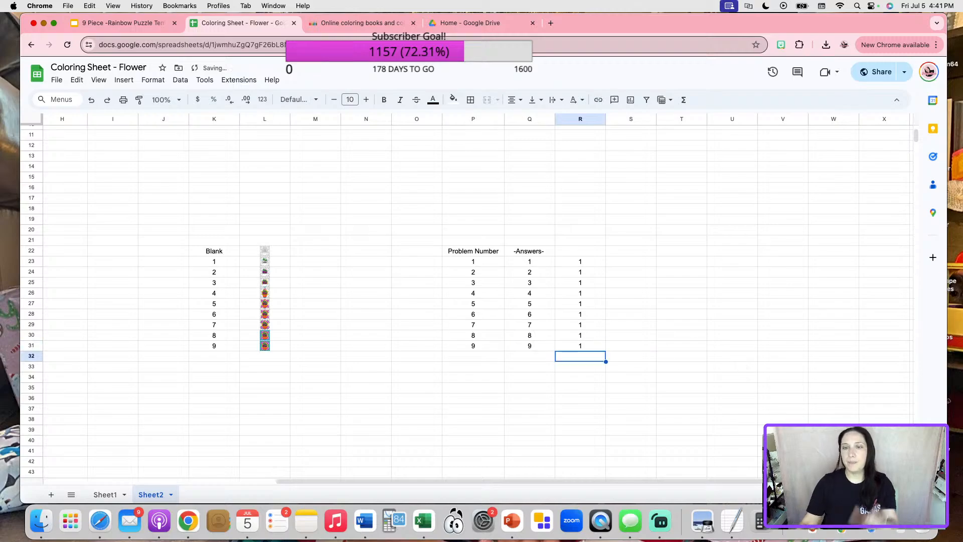
left_click(677, 411)
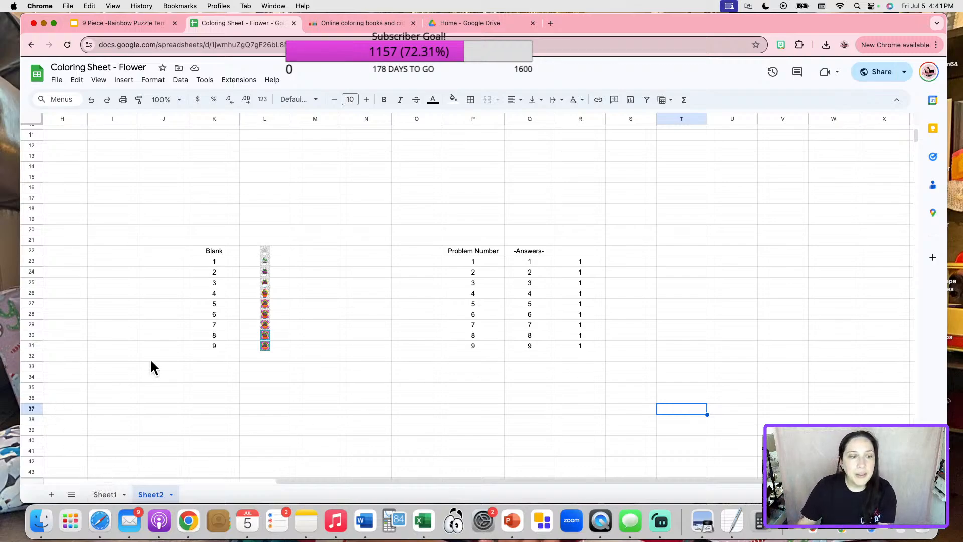
left_click(58, 384)
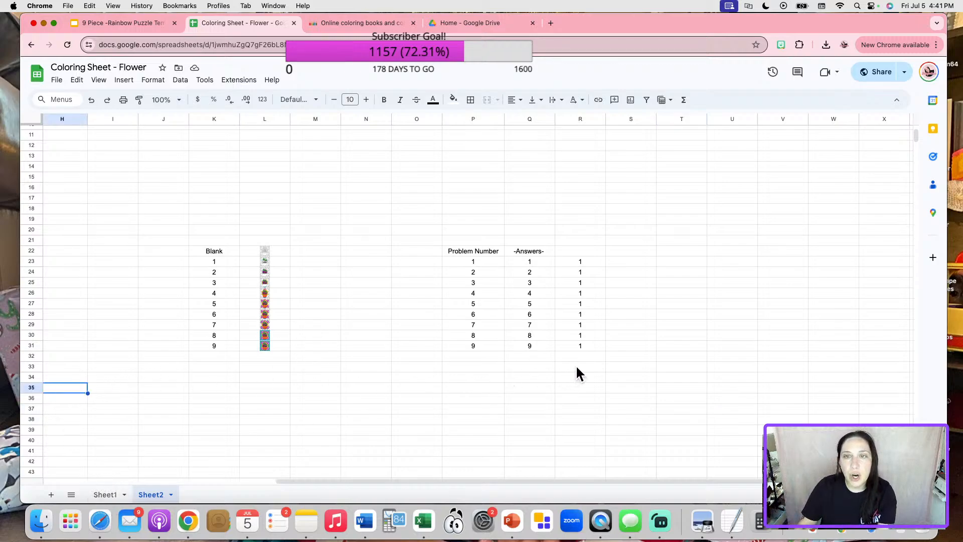
left_click(569, 387)
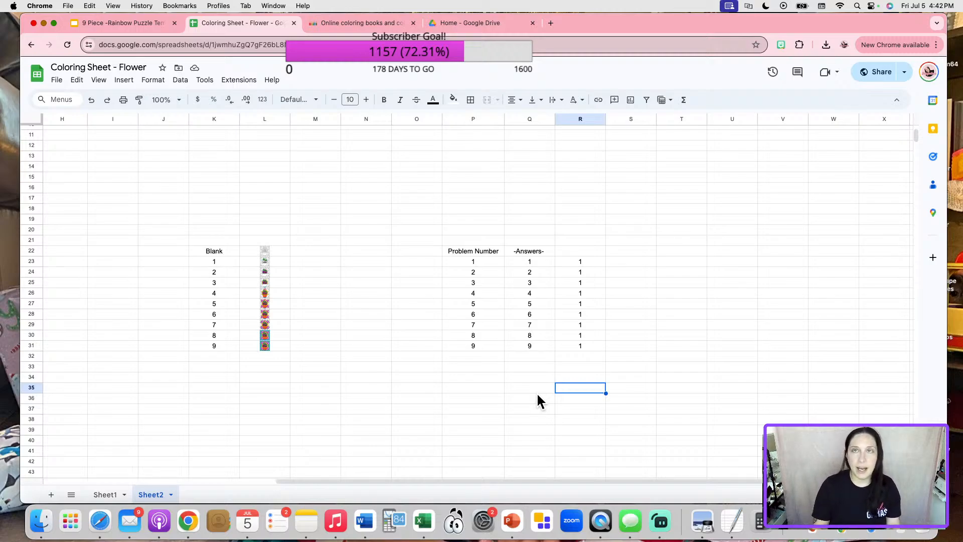
Enter =SUM(R23:R31) in R35 and copy the formula.
type("=")
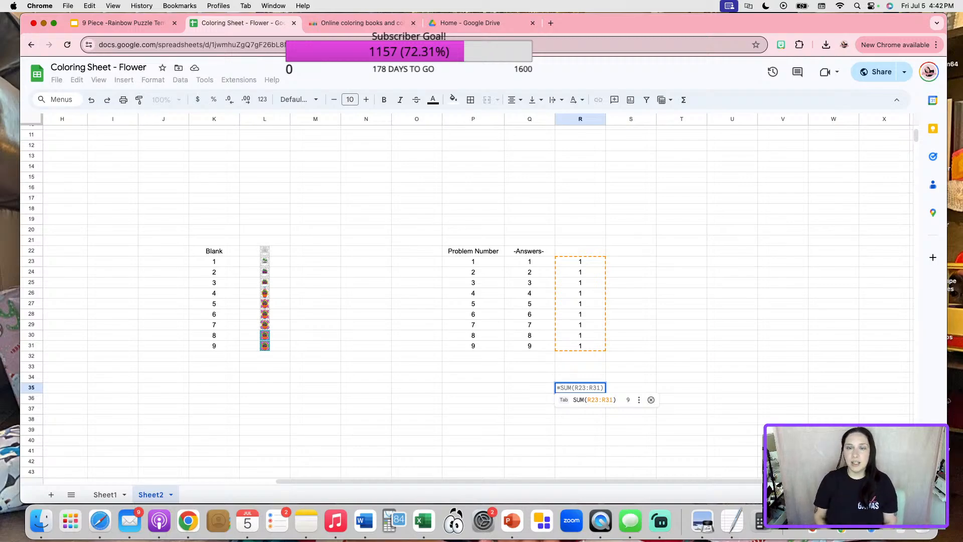
type("SUM(")
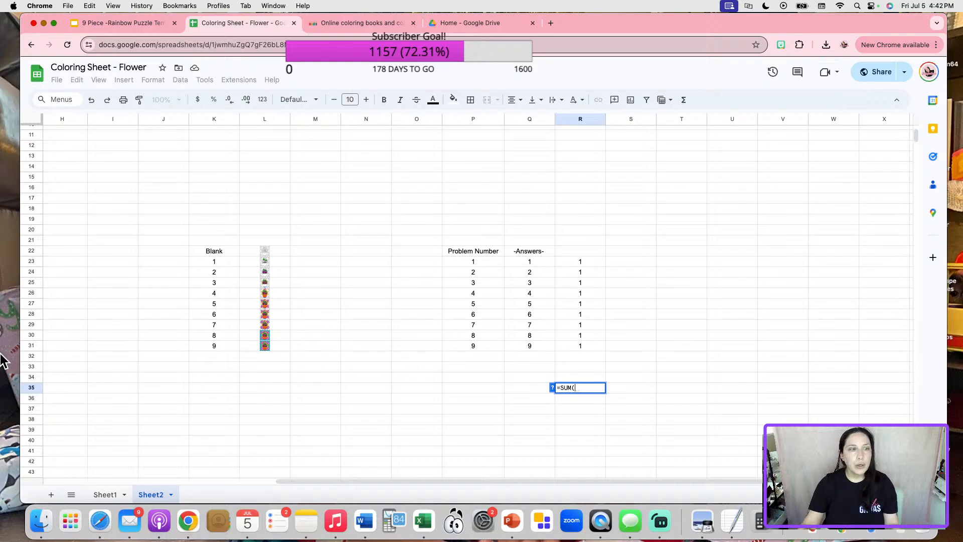
type("R")
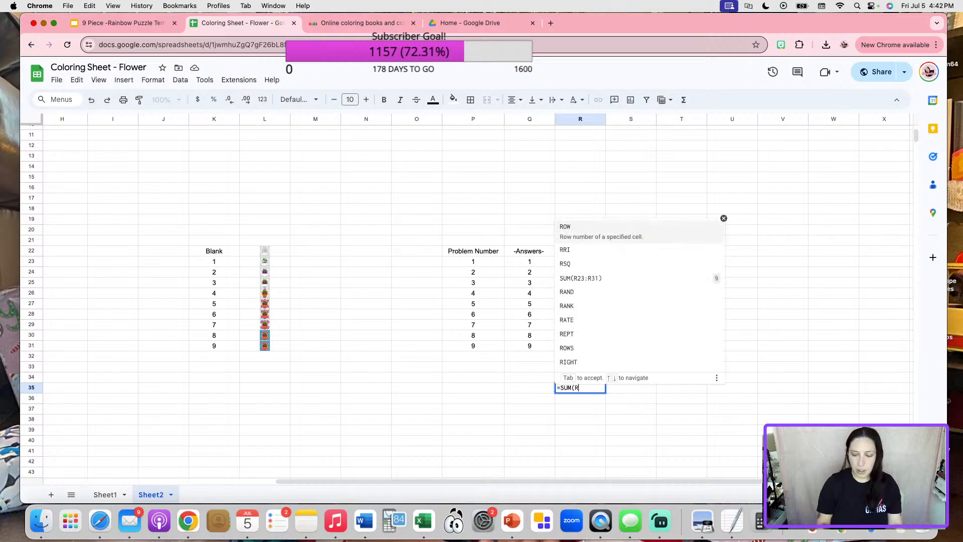
type("23:R31)")
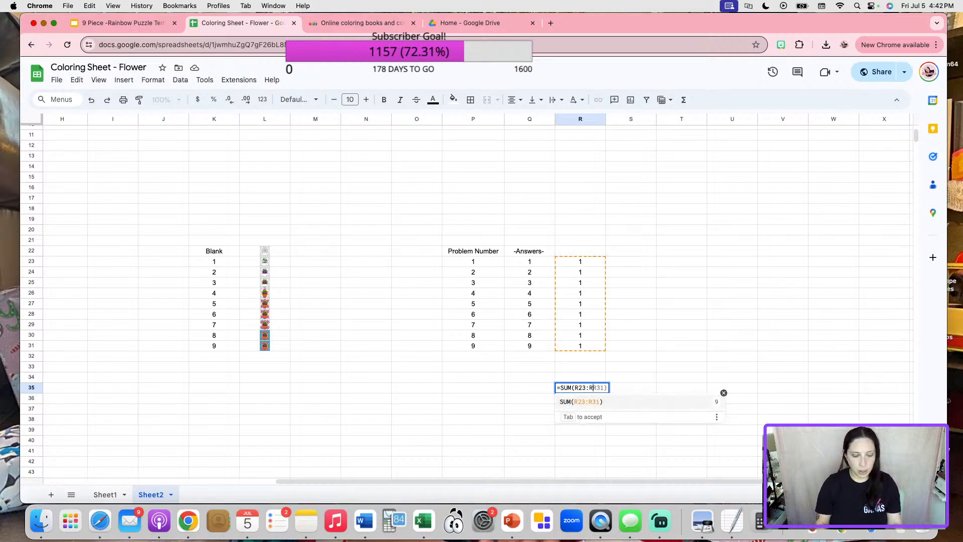
key("BackSpace")
type(")")
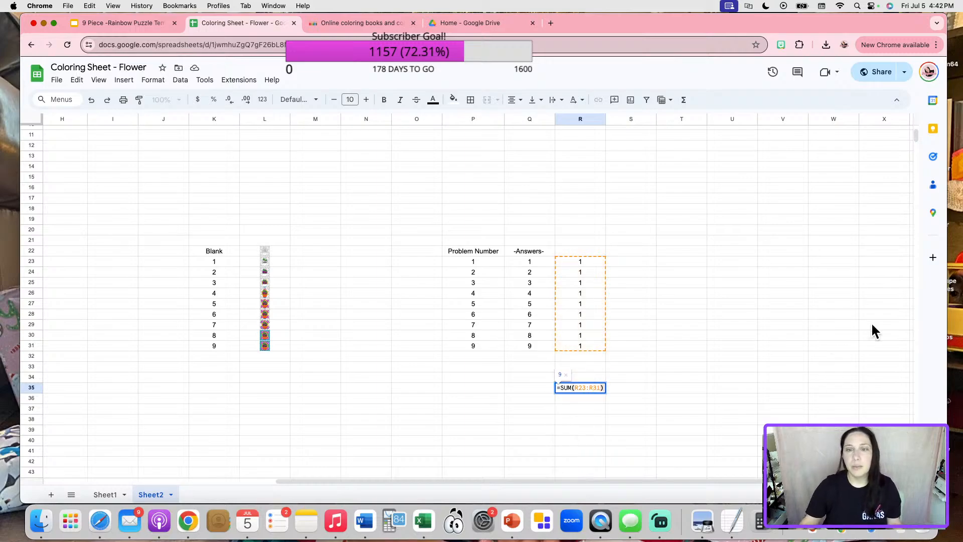
left_click_drag(603, 388, 550, 391)
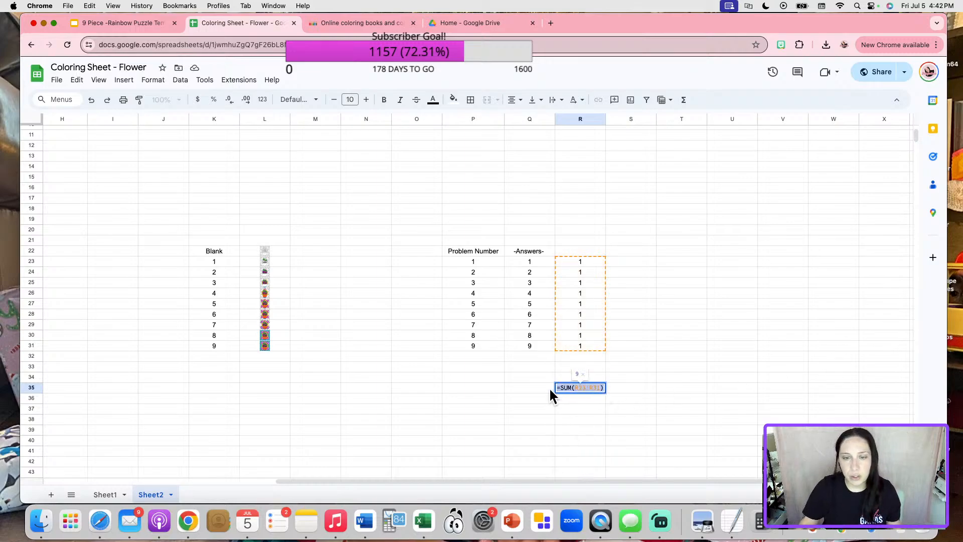
key("super+c")
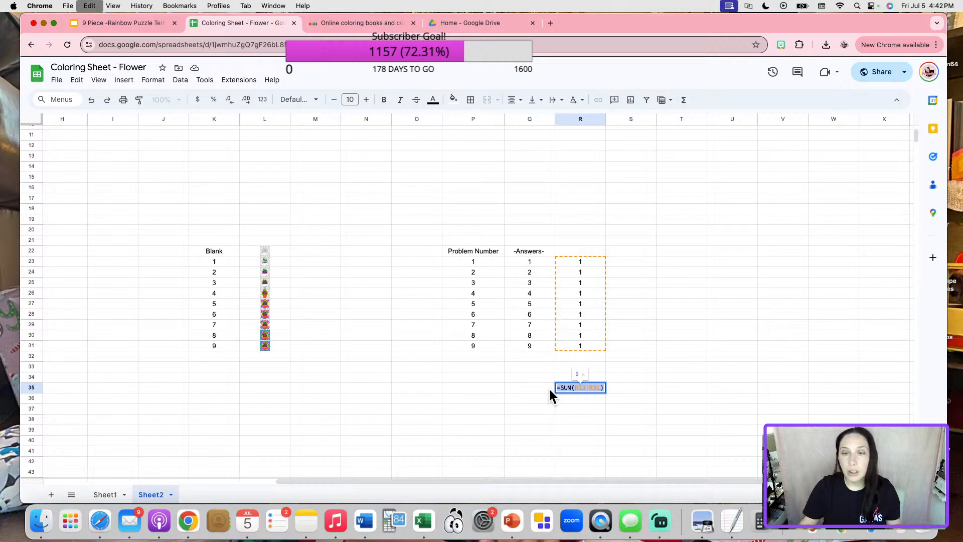
left_click(702, 367)
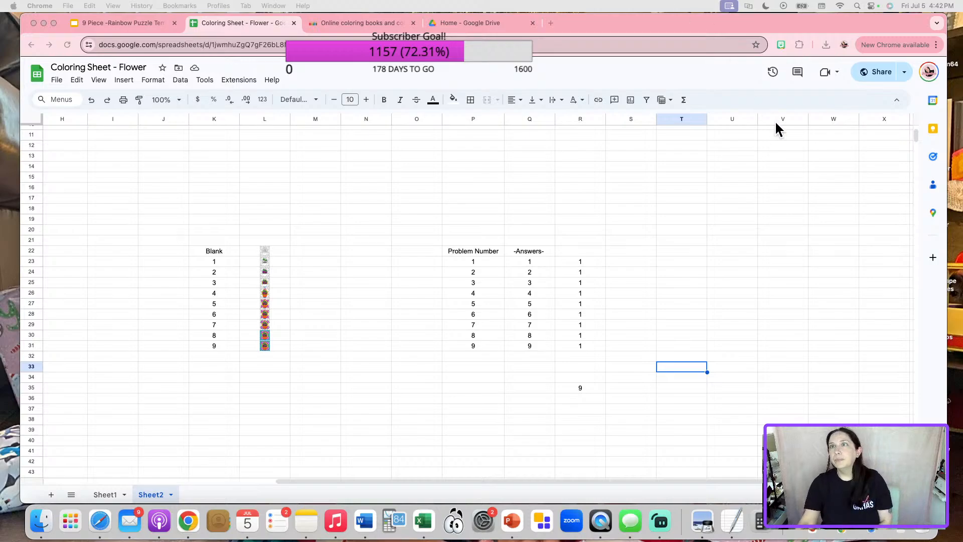
Test the total by entering 12 in Q30, then restore the answer 8.
left_click(585, 375)
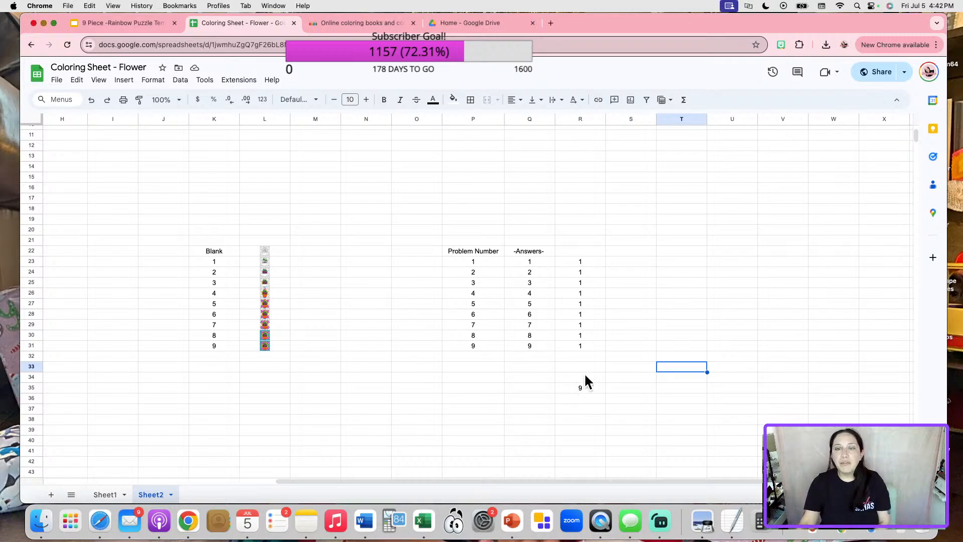
left_click(520, 334)
type("12")
left_click(732, 335)
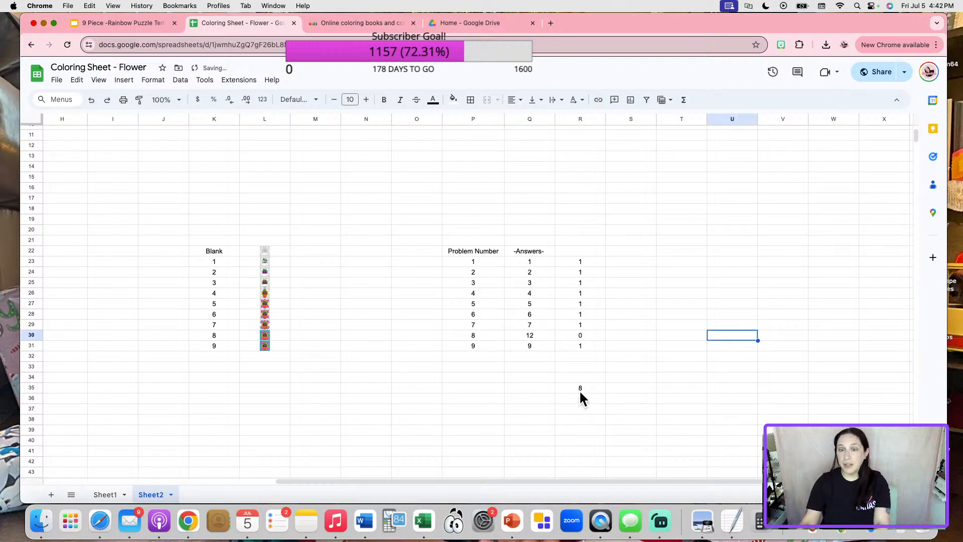
left_click(532, 336)
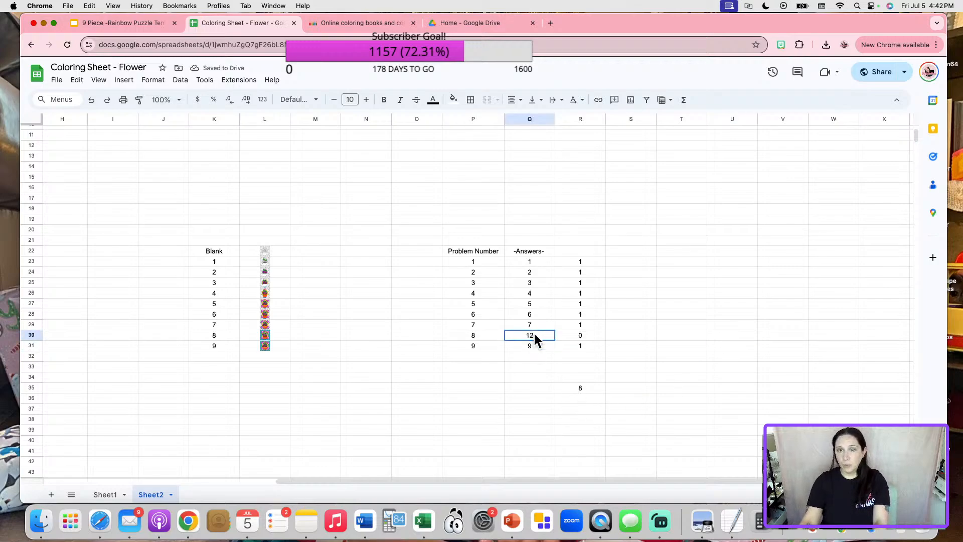
left_click(631, 355)
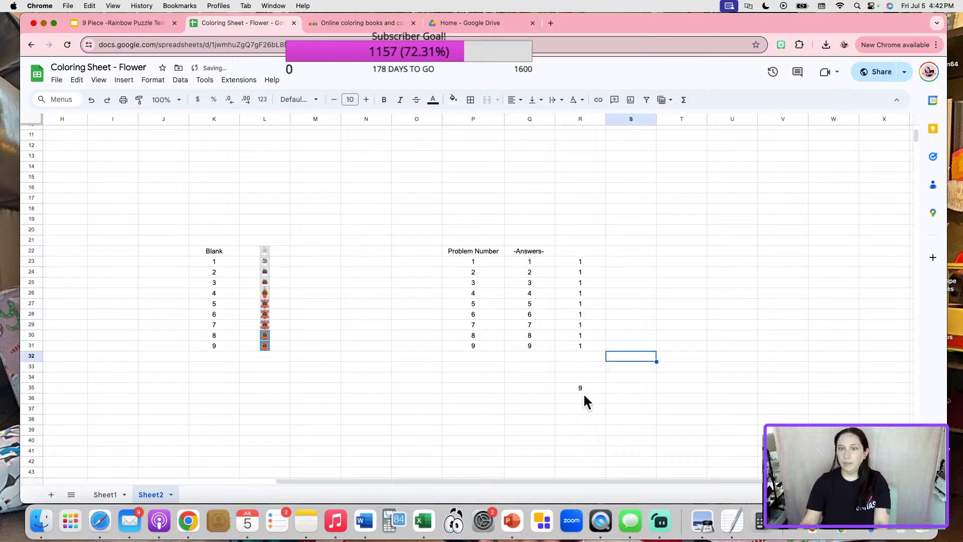
Back on Sheet1, view the coloured flower puzzle and copy the spreadsheet's share link.
left_click(105, 494)
scroll(378, 368, "down", 3)
scroll(378, 368, "up", 3)
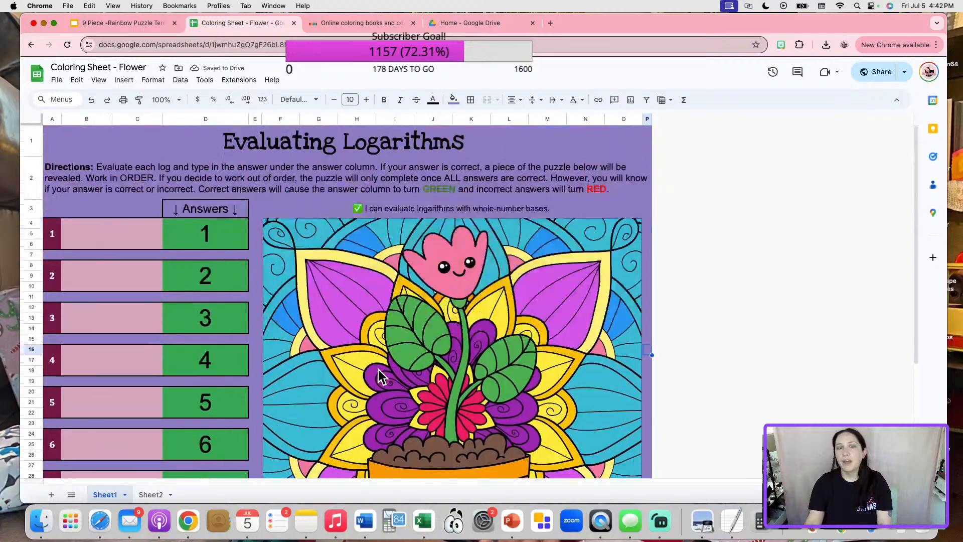
scroll(378, 371, "down", 3)
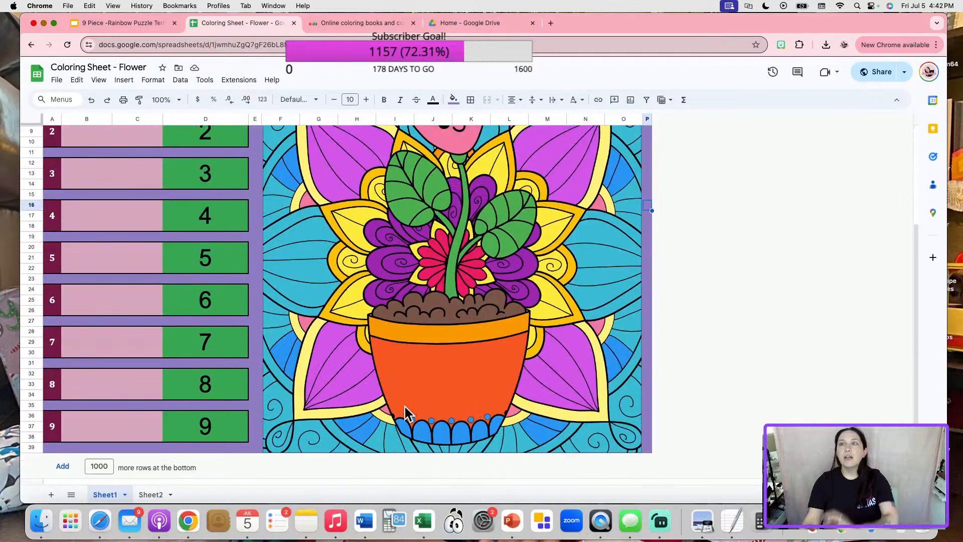
left_click(873, 72)
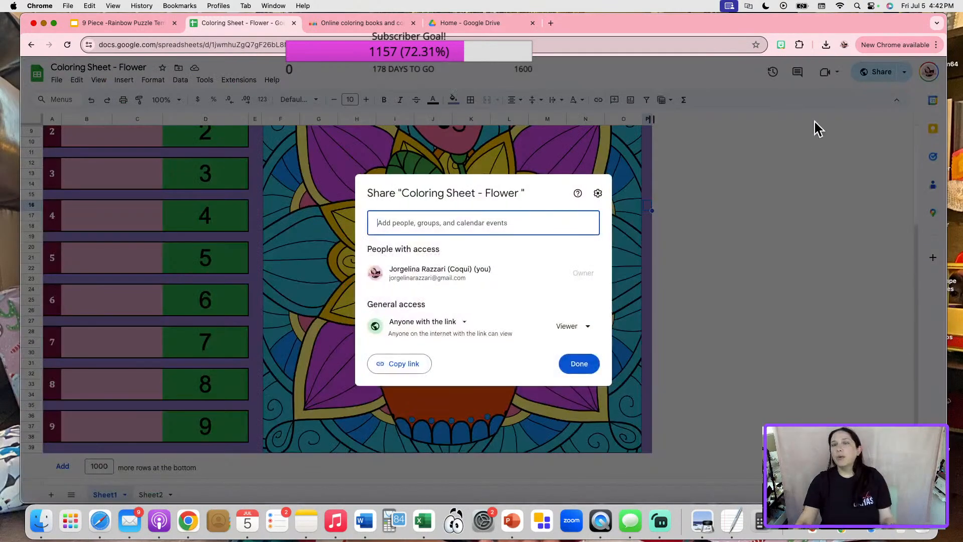
left_click(404, 365)
left_click(577, 364)
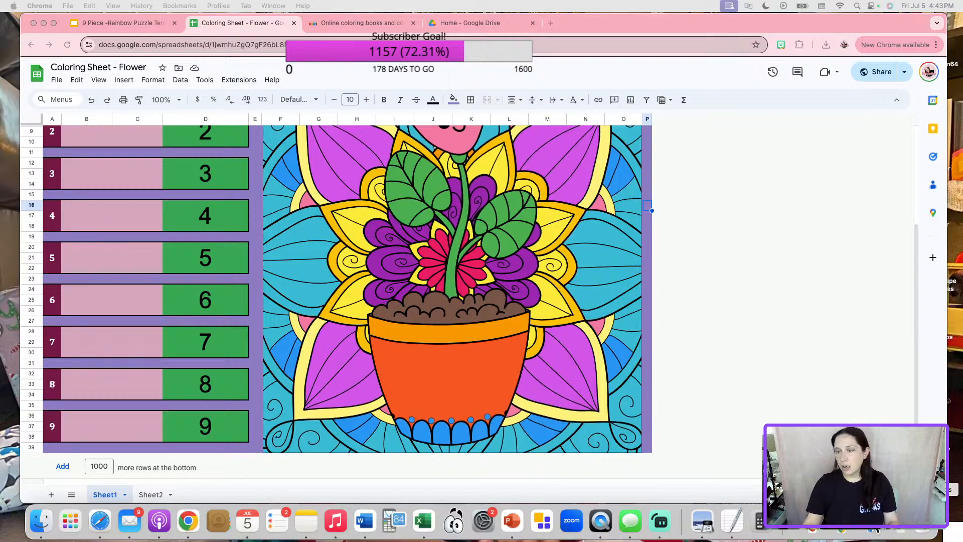
Post 'Link #5 (dorrected sheet):' with the pasted sheet link as a Facebook group comment.
left_click(101, 520)
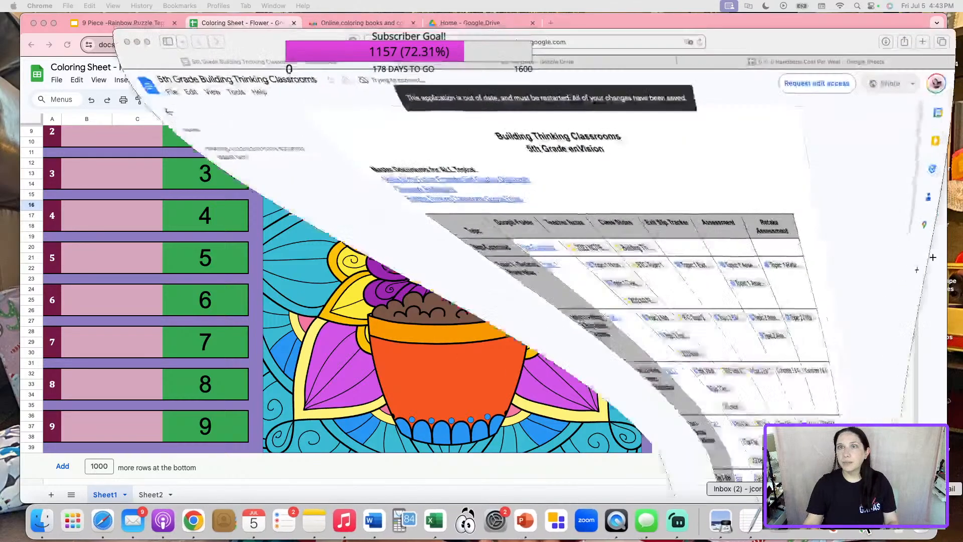
left_click(135, 61)
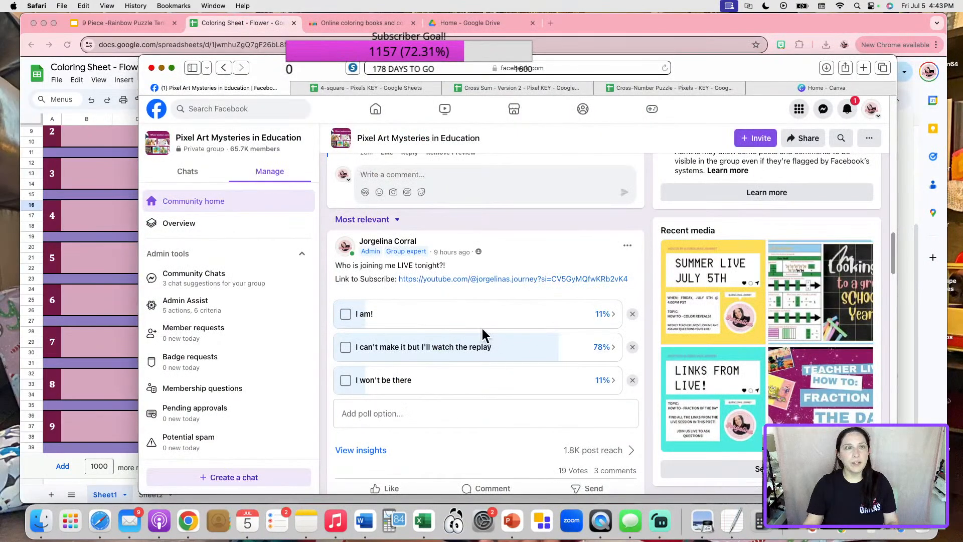
scroll(437, 329, "up", 5)
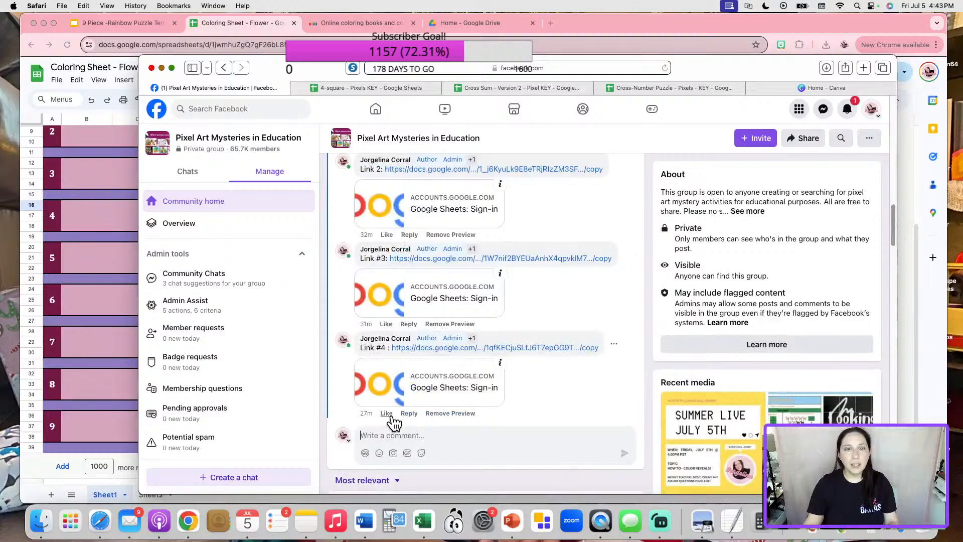
type("Link ")
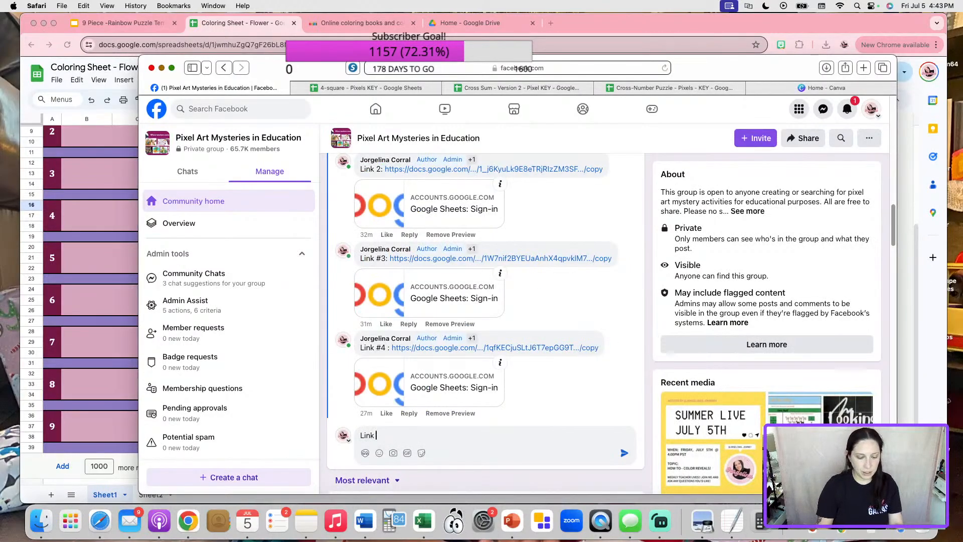
type("#5 (dorrected sheet):")
key("super+v")
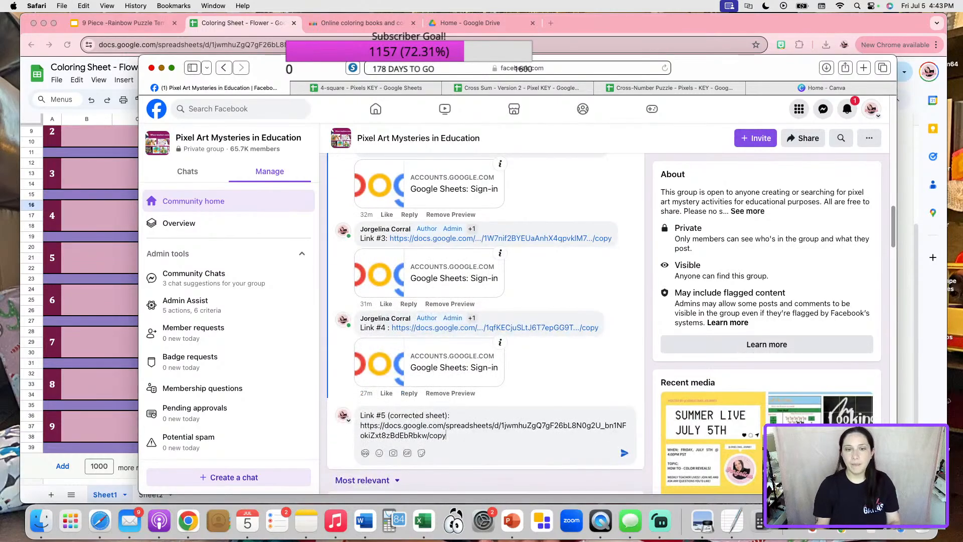
key("Return")
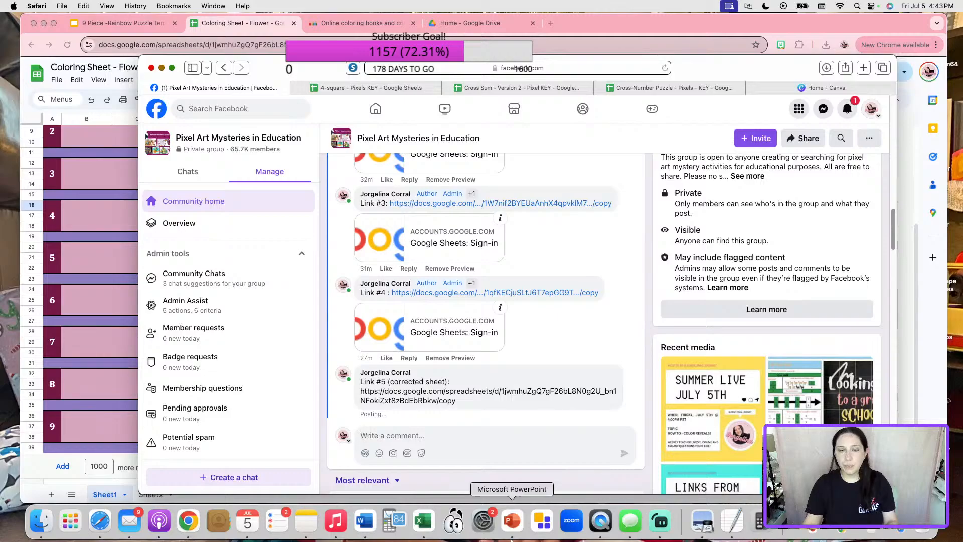
left_click(303, 522)
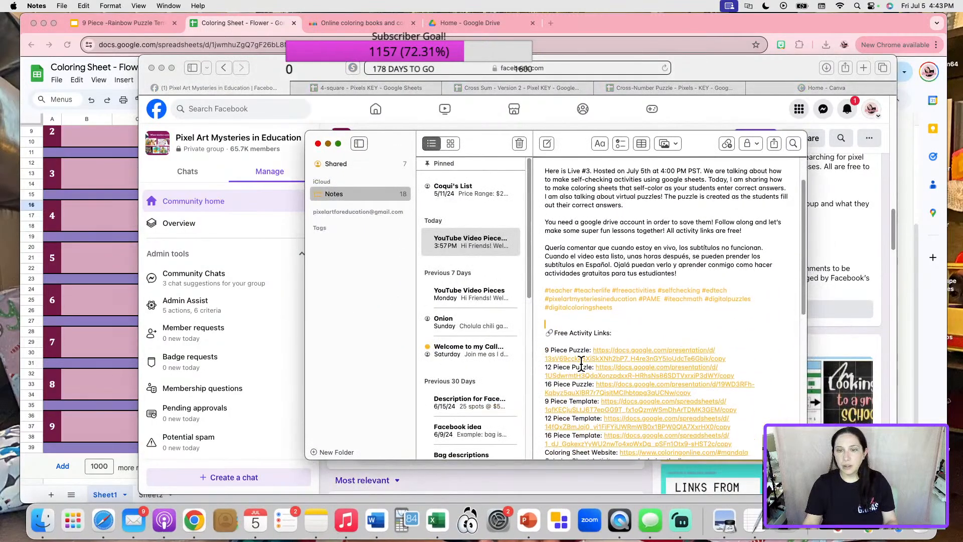
Replace the 9 Piece Template link in Notes with the corrected sheet's URL, then minimize Notes.
scroll(577, 366, "down", 3)
triple_click(683, 376)
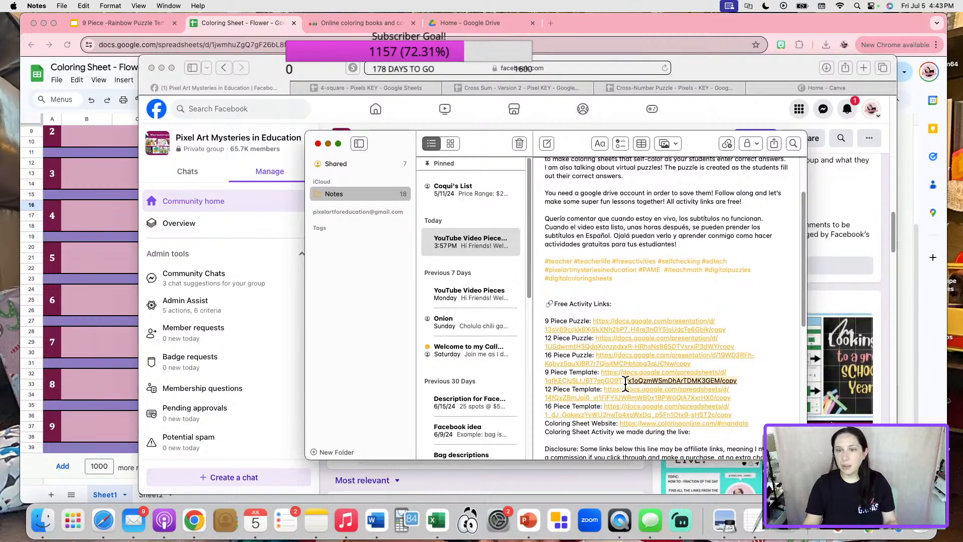
key("super+v")
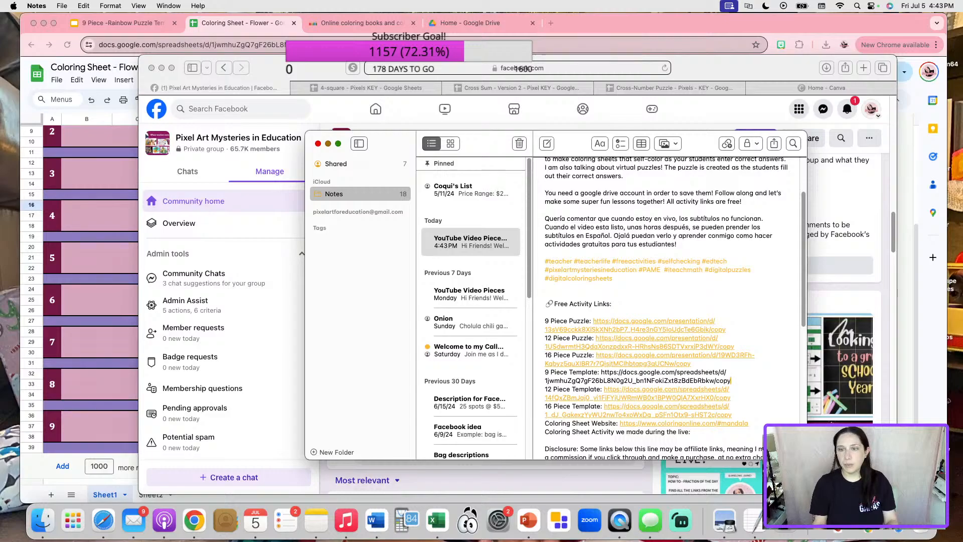
key("Return")
key("Delete")
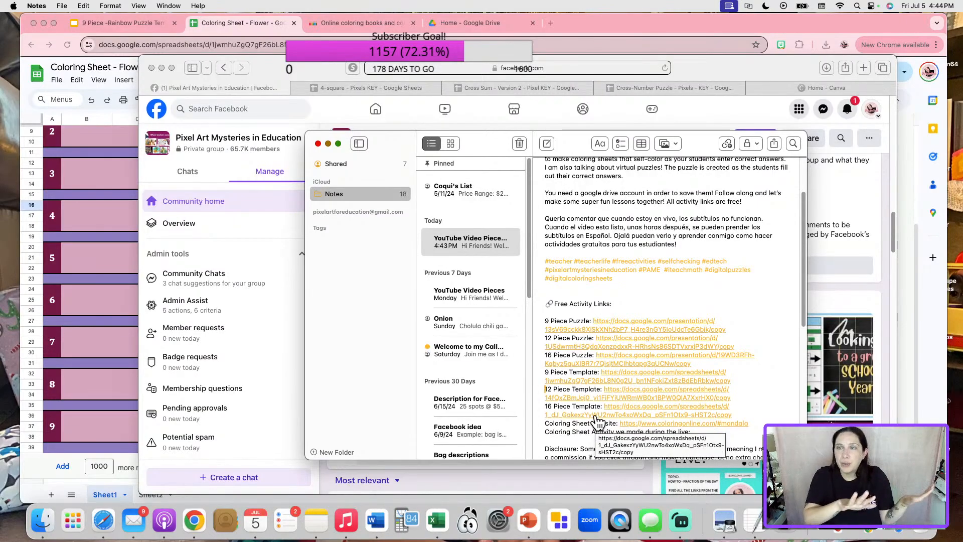
left_click(328, 144)
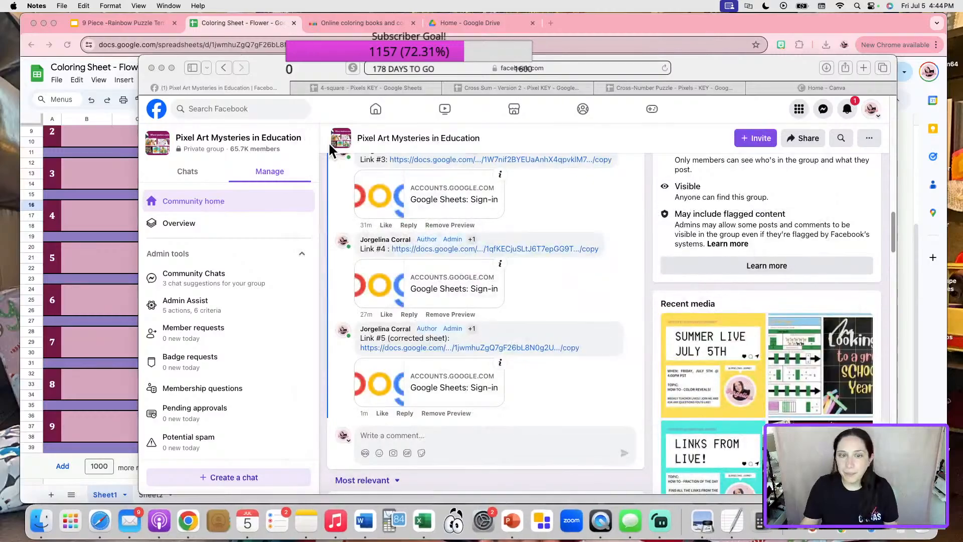
Append (FIXED) to the spreadsheet's title.
left_click(104, 201)
scroll(551, 218, "up", 4)
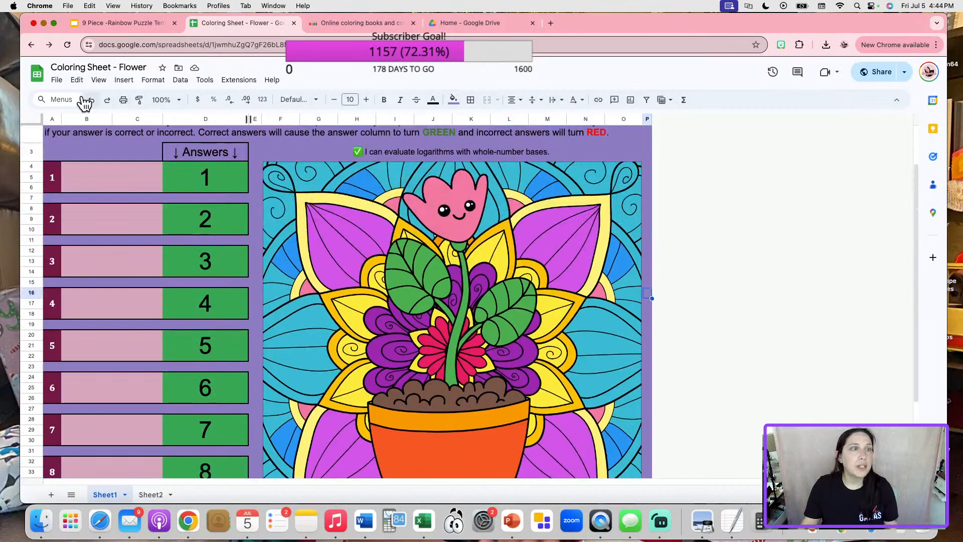
left_click(112, 69)
type("(FIXED)")
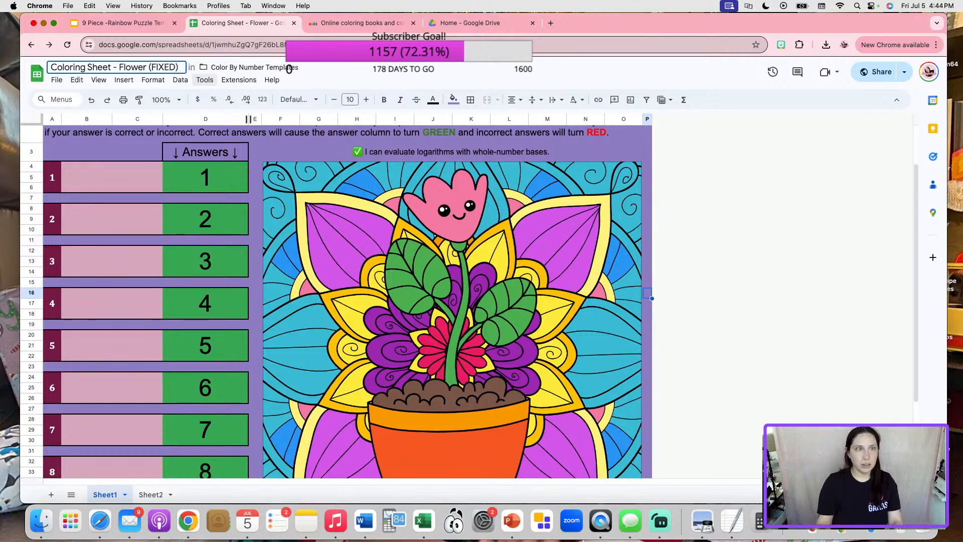
left_click(81, 205)
Make a copy named 'Coloring Sheet - Flower - 8 Questions' and close the original tab.
left_click(58, 81)
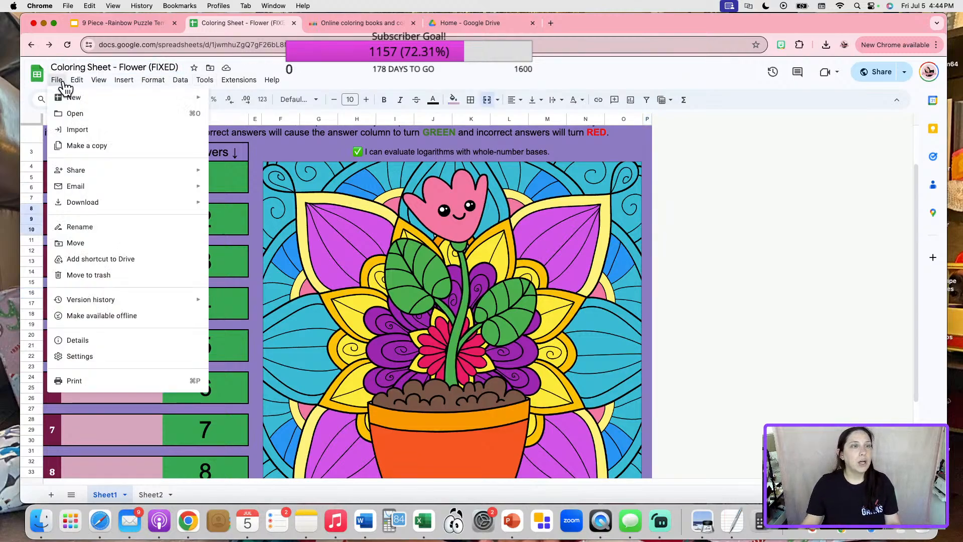
left_click(103, 147)
left_click_drag(426, 227, 355, 228)
key("BackSpace")
left_click_drag(523, 222, 478, 224)
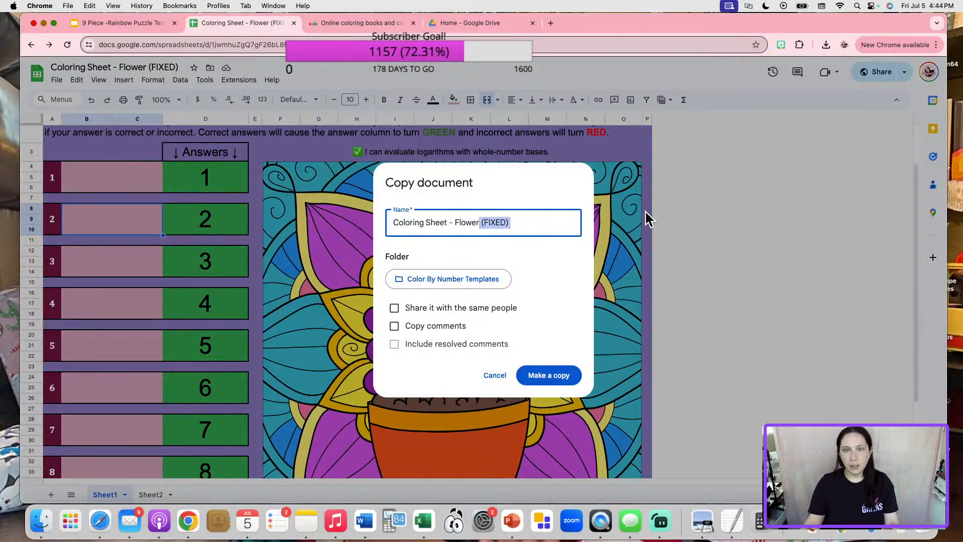
type("- 8 Questions")
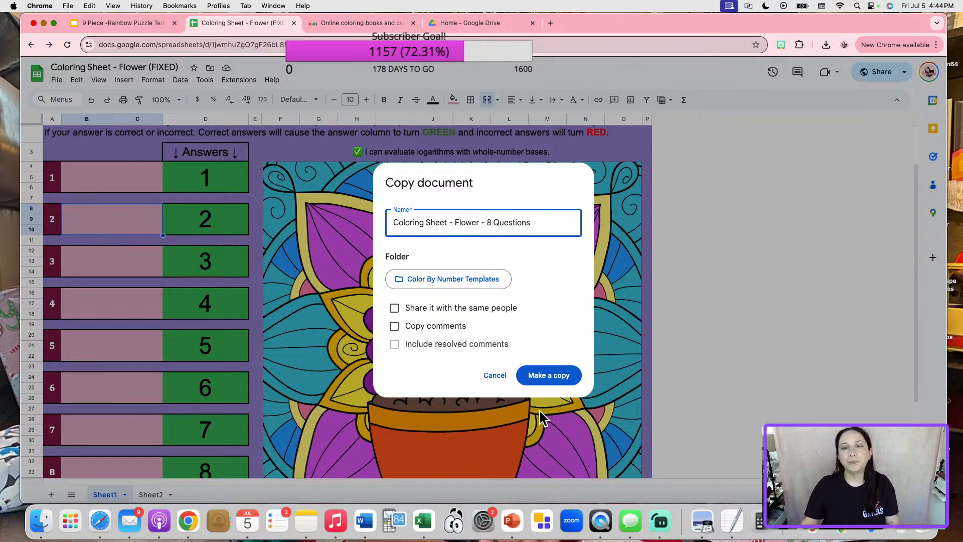
left_click(548, 375)
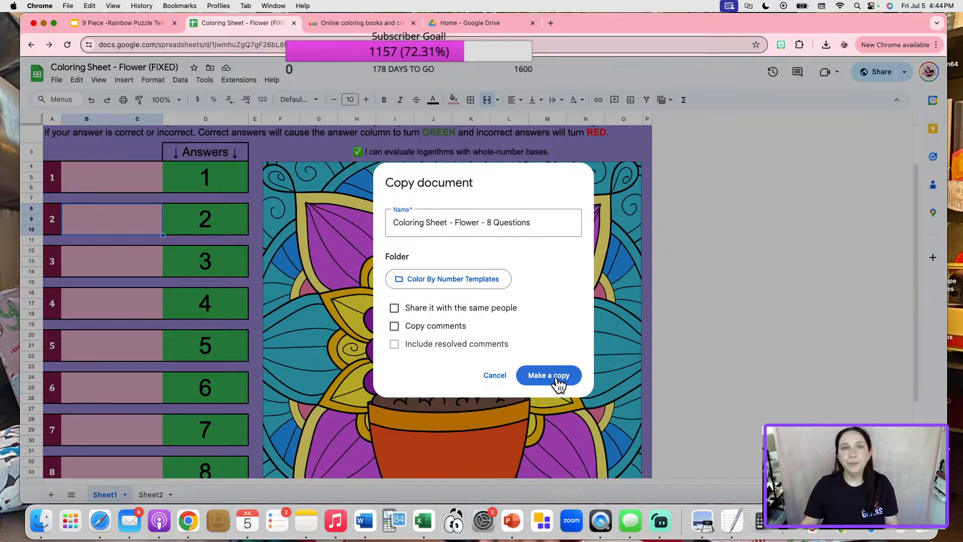
left_click(275, 23)
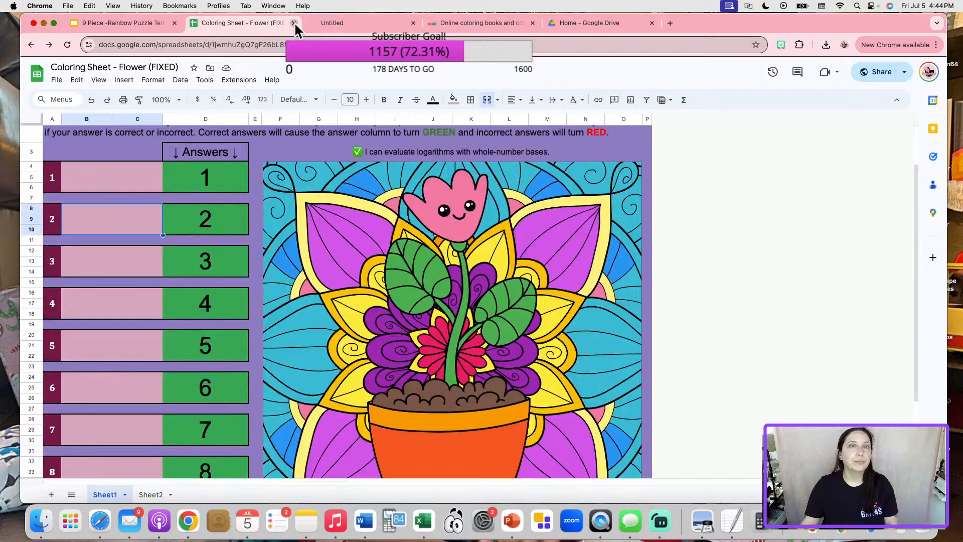
left_click(294, 22)
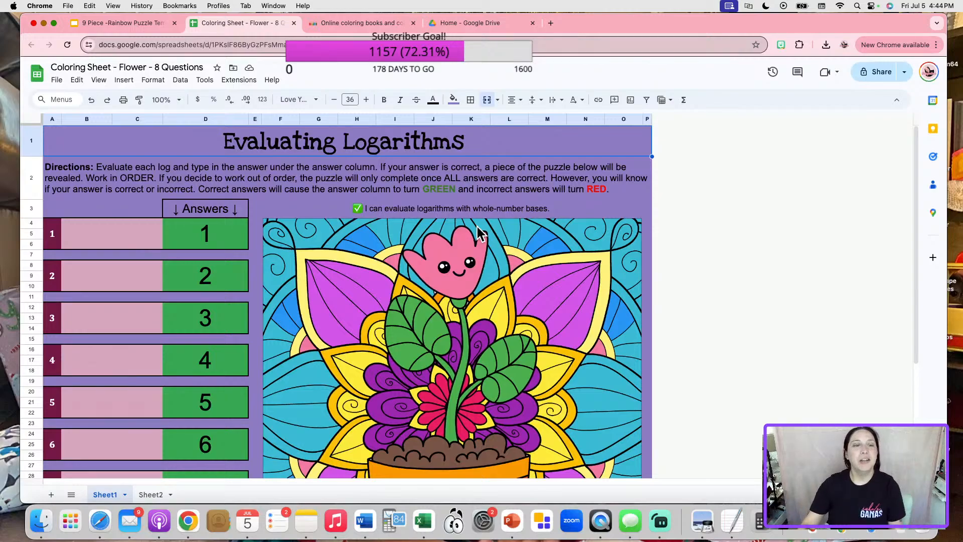
Delete rows 36–38 holding question 9 and inspect the #REF! picture cell's formula without changing it.
scroll(479, 232, "down", 3)
scroll(479, 233, "down", 2)
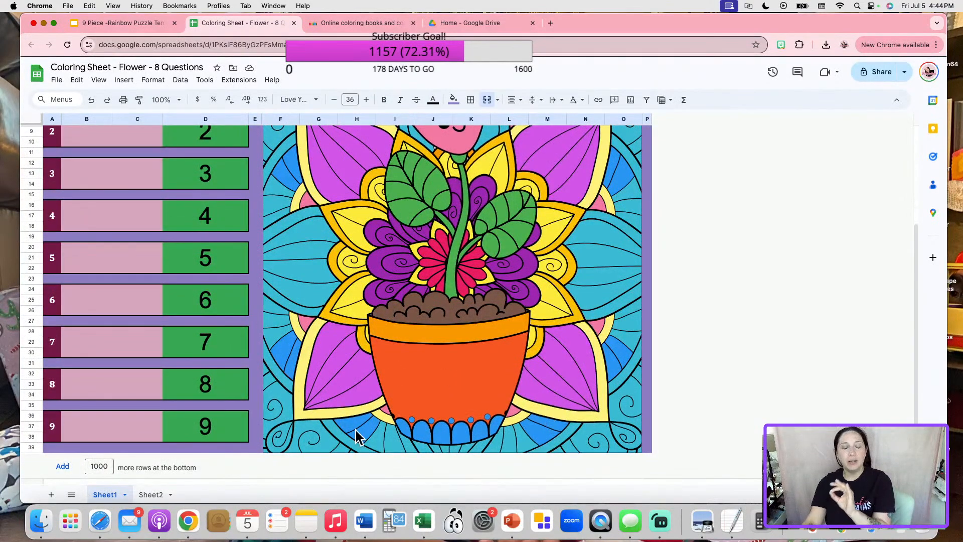
left_click(32, 414)
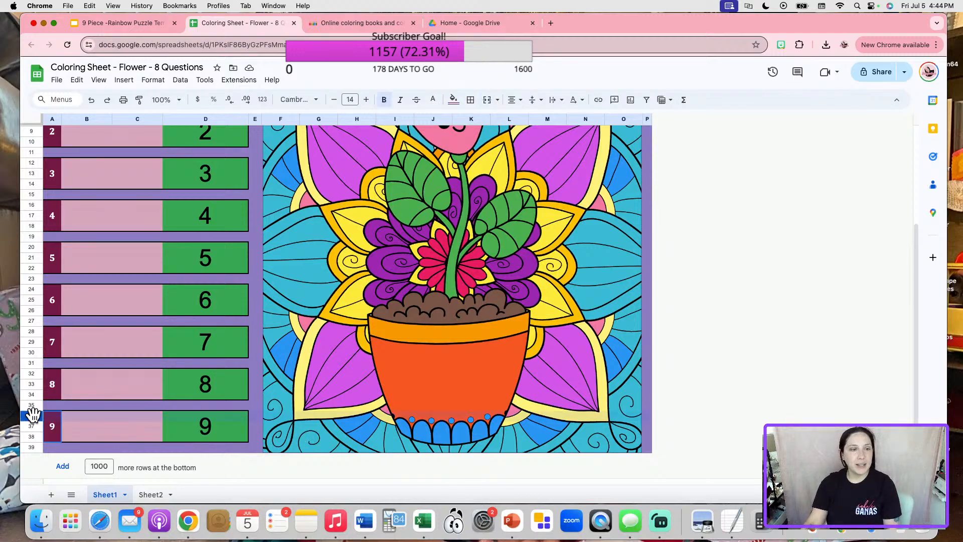
left_click_drag(33, 415, 32, 436)
right_click(31, 425)
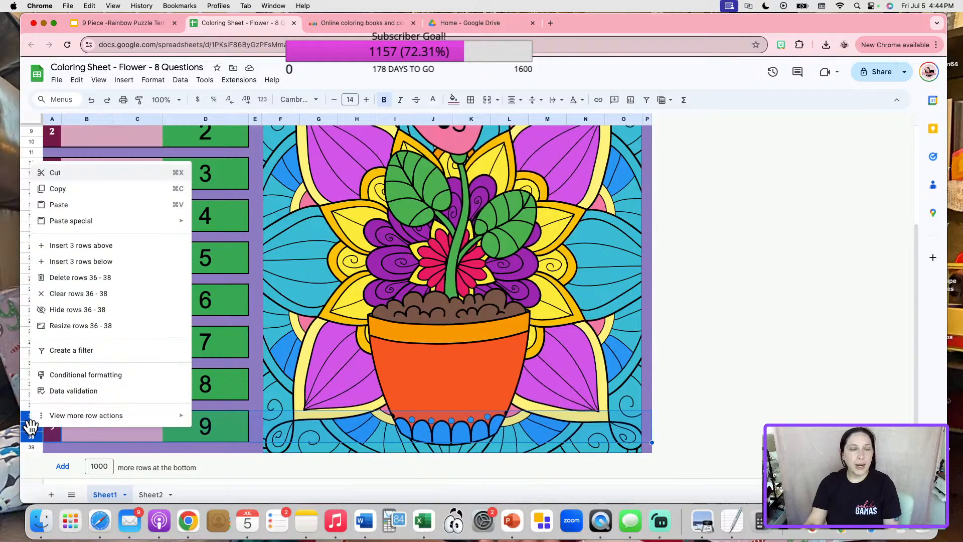
left_click(76, 276)
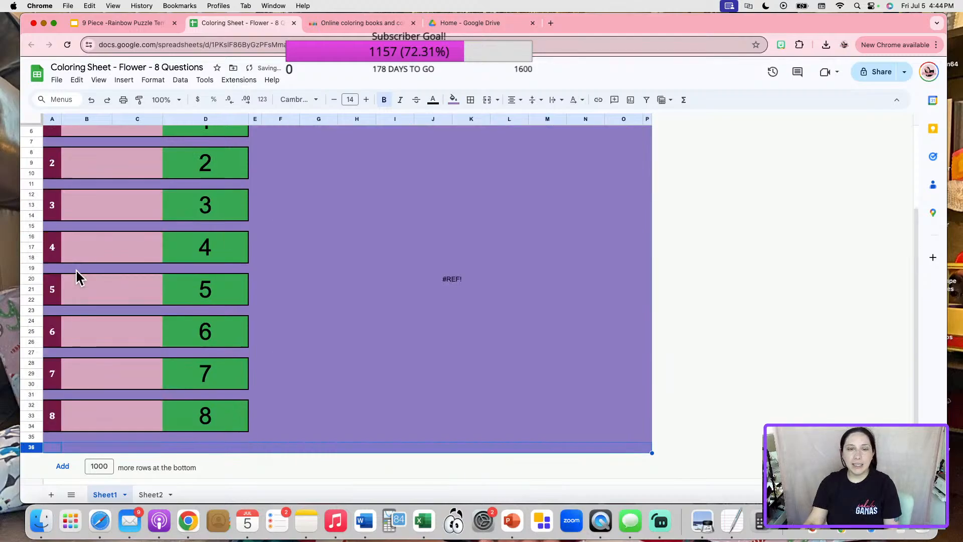
left_click(469, 353)
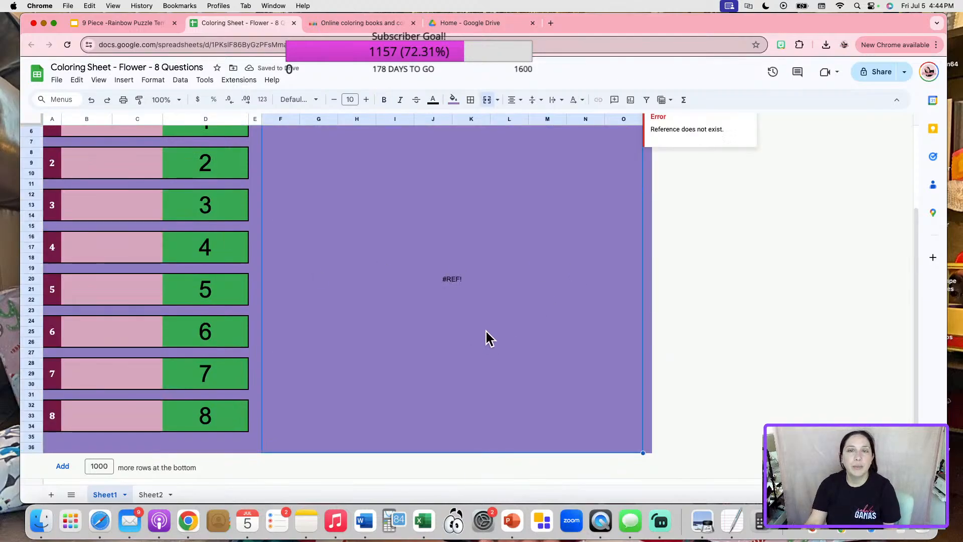
scroll(519, 335, "up", 3)
double_click(519, 354)
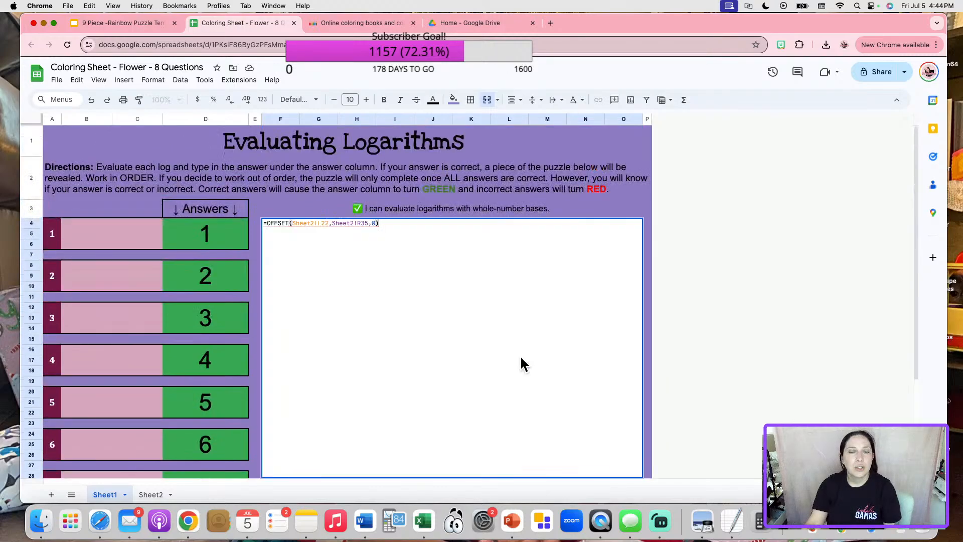
left_click(647, 328)
On Sheet2, clear question 9's entries in K31, L31, R31, Q31 and P31, then return to Sheet1.
left_click(151, 494)
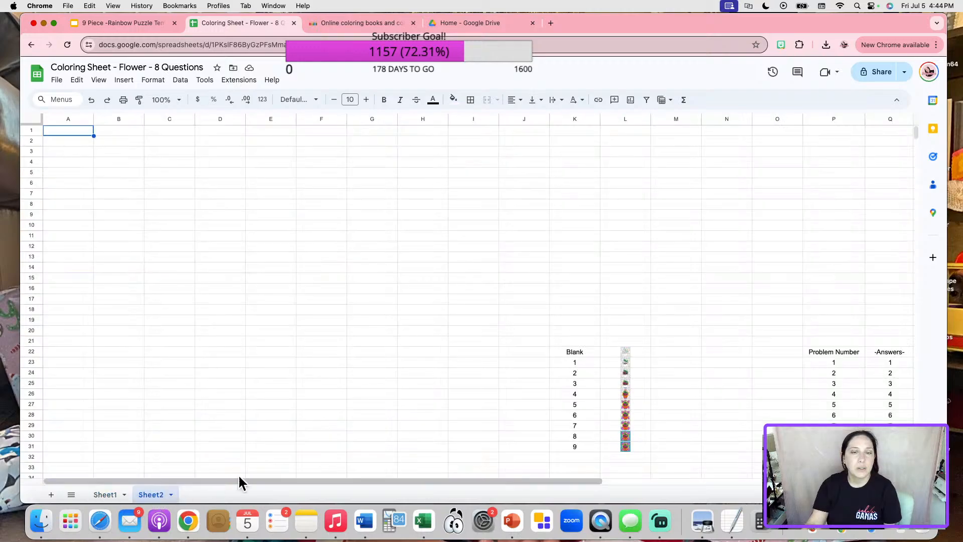
left_click(592, 426)
key("Delete")
left_click(627, 425)
key("Delete")
left_click_drag(533, 482, 702, 431)
left_click(717, 426)
key("Delete")
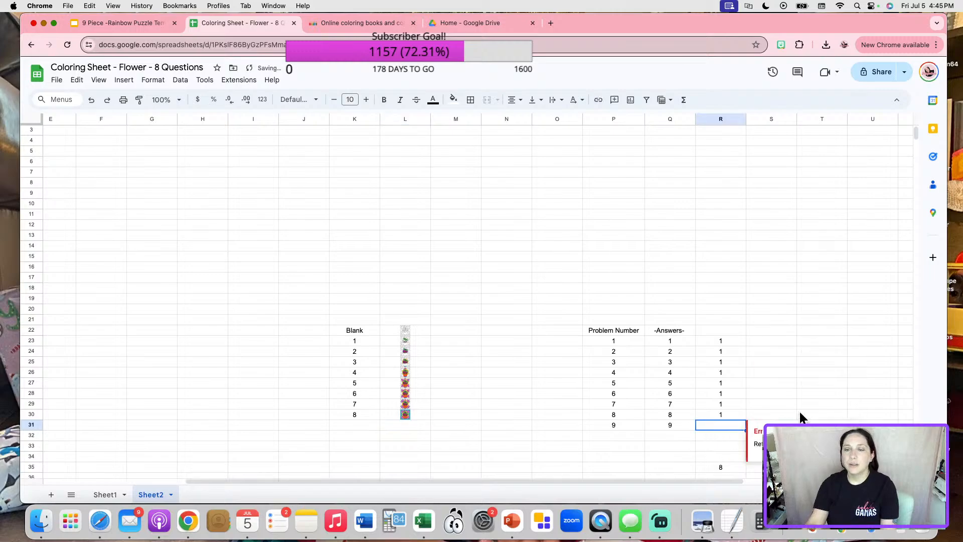
left_click(675, 423)
key("Delete")
left_click(619, 430)
key("Delete")
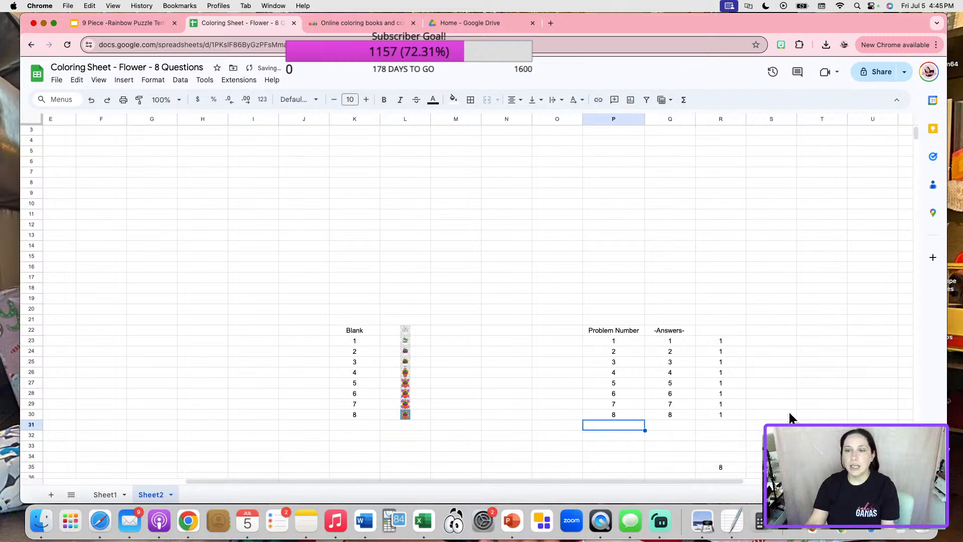
left_click(102, 494)
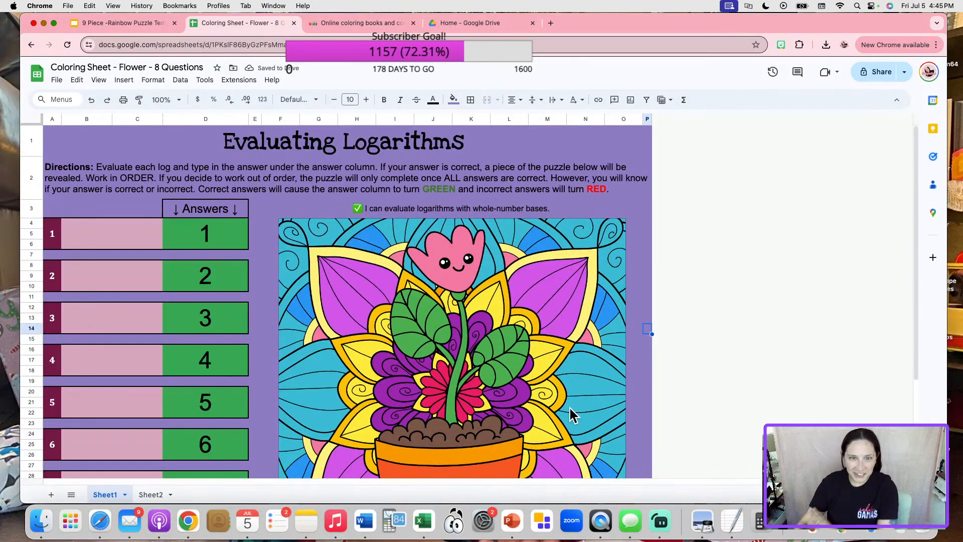
scroll(488, 336, "down", 3)
scroll(396, 366, "down", 2)
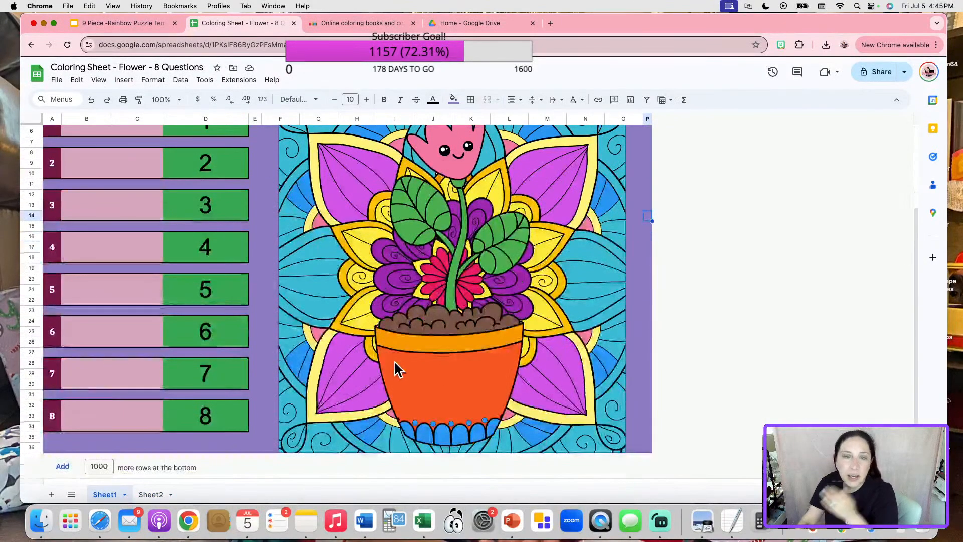
scroll(507, 294, "up", 2)
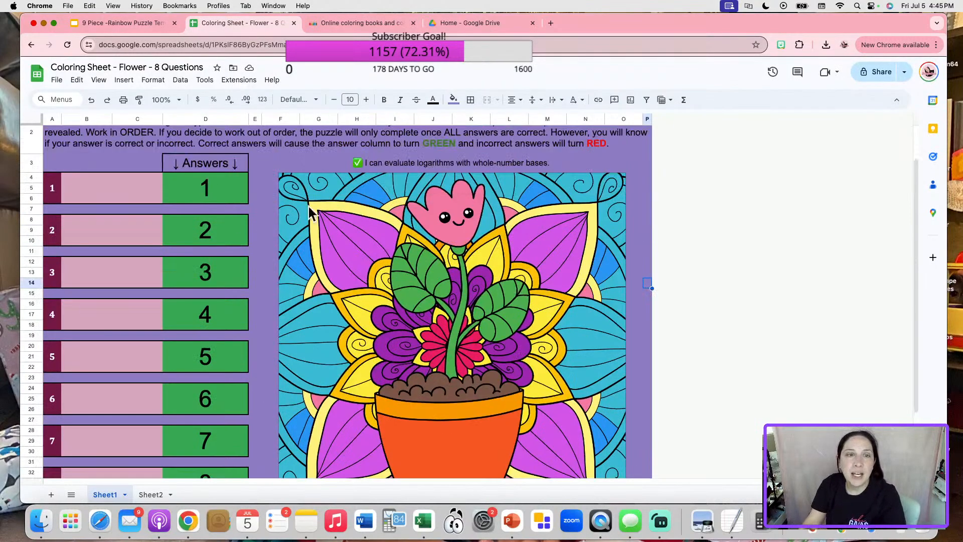
scroll(574, 307, "down", 2)
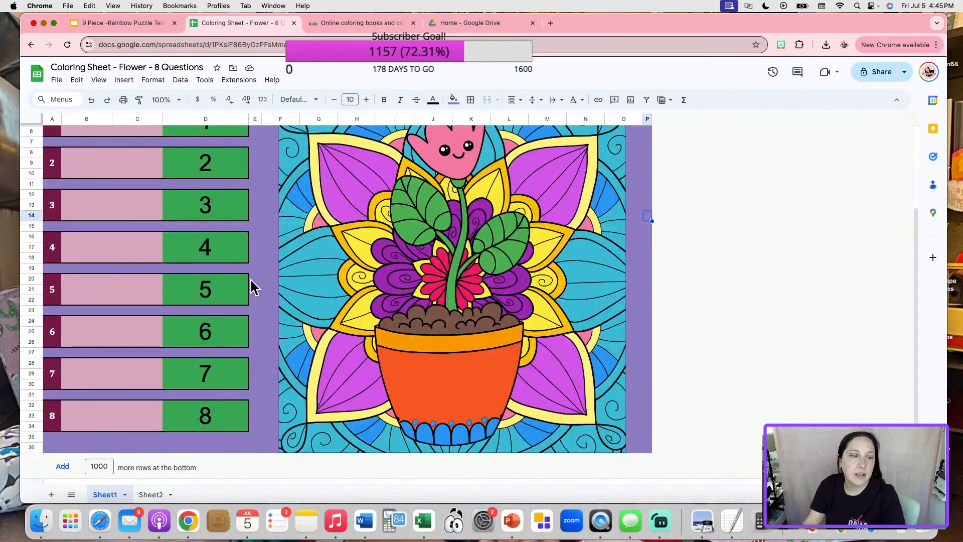
scroll(577, 351, "up", 2)
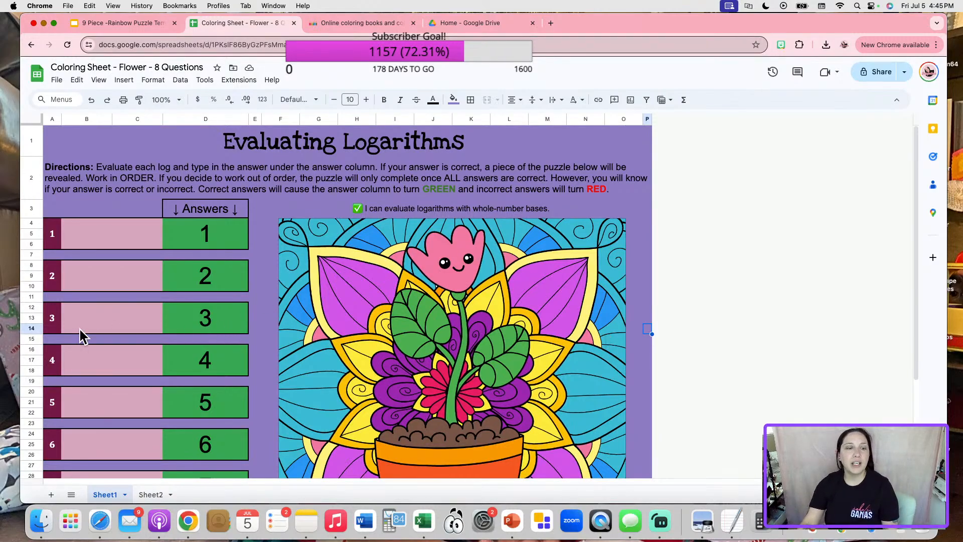
left_click(150, 494)
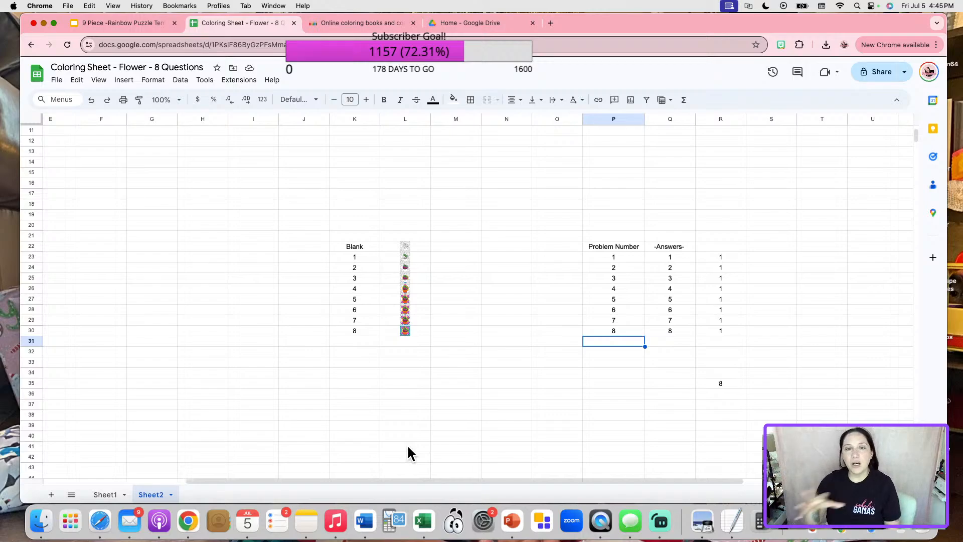
left_click(106, 494)
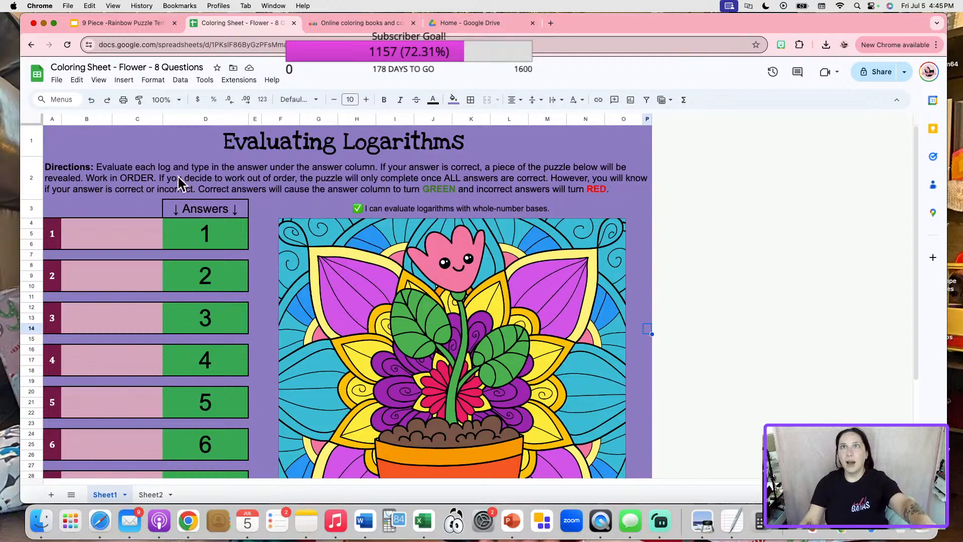
scroll(358, 385, "down", 5)
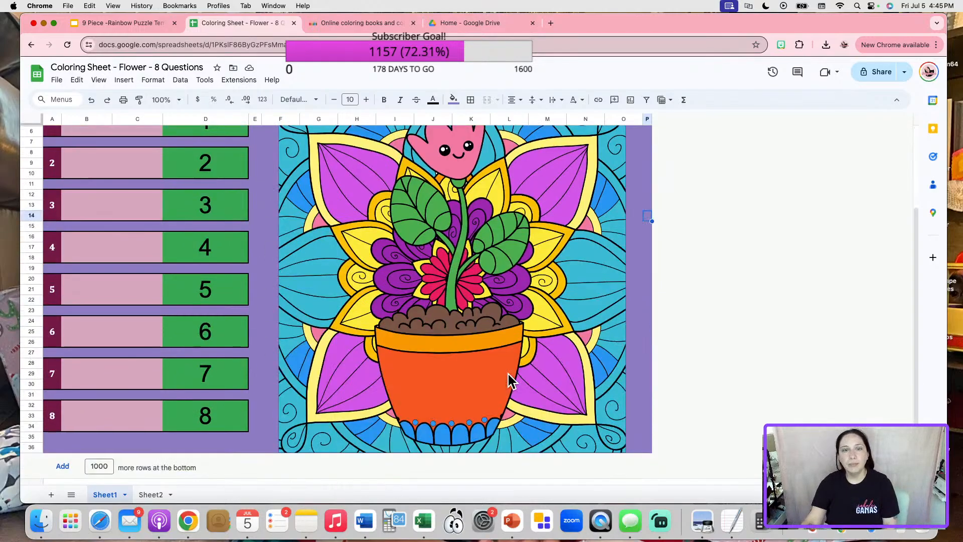
scroll(507, 374, "up", 5)
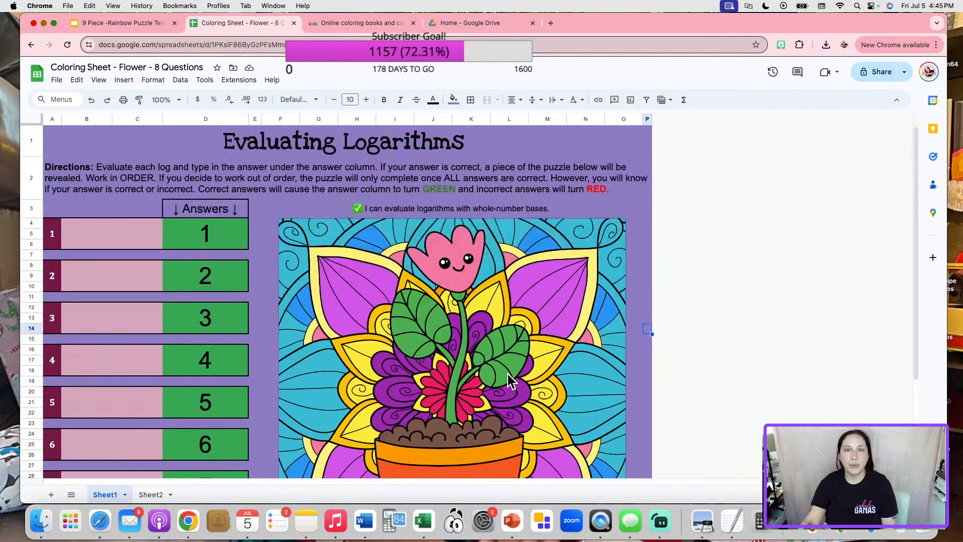
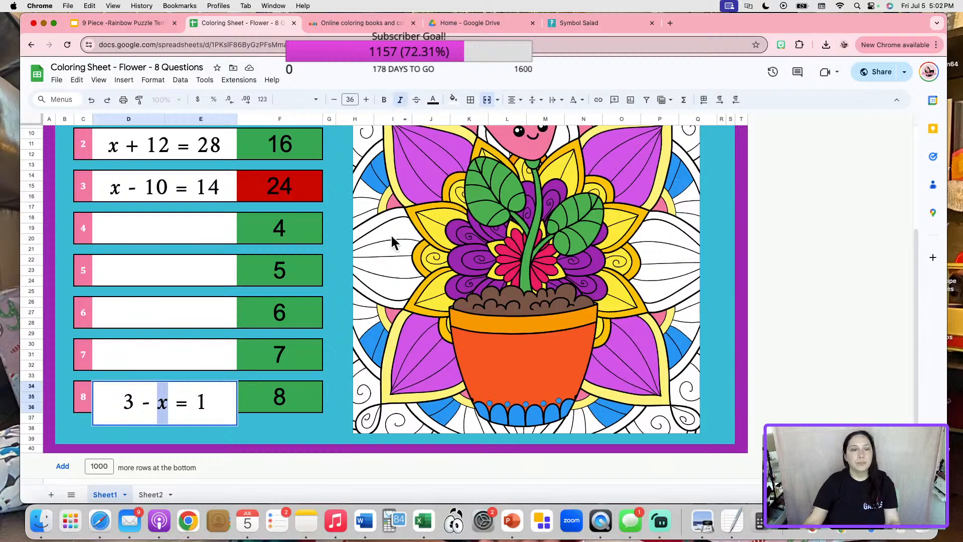
Italicize the x in question 8 and change its answer to 2.
left_click(228, 335)
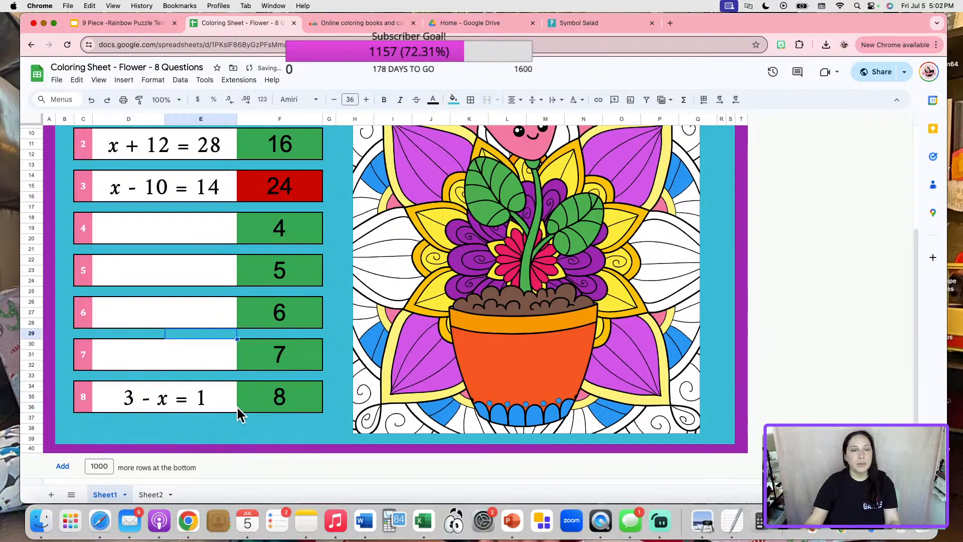
left_click(301, 398)
type("2")
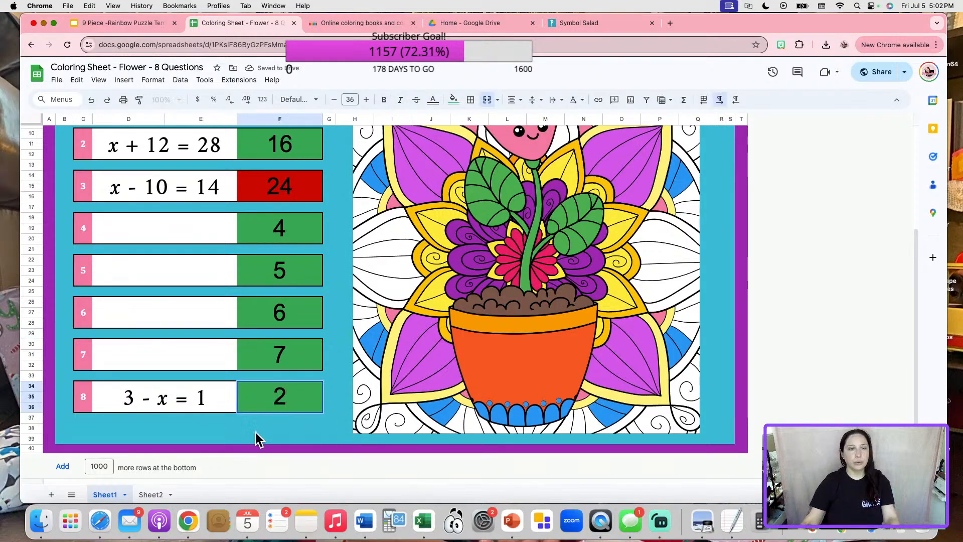
left_click(253, 436)
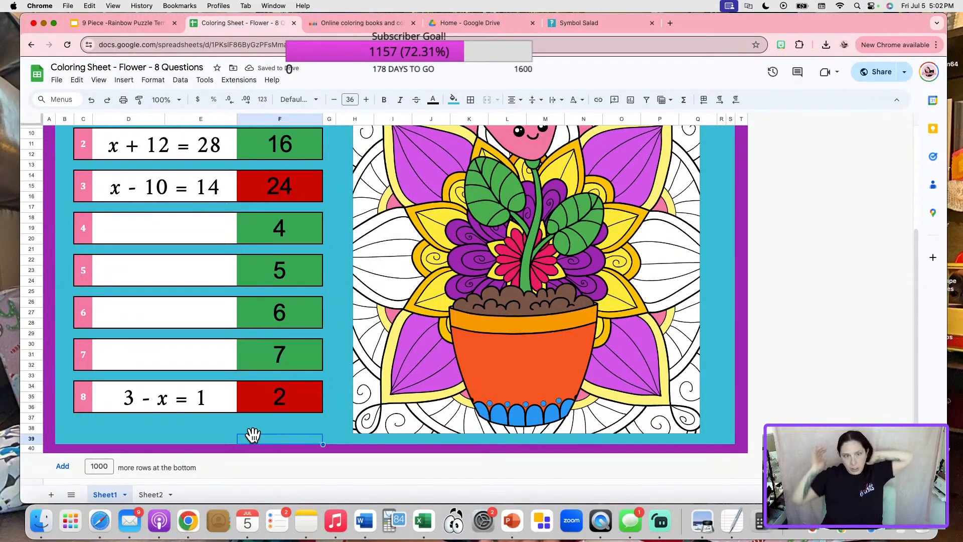
Enter x/7 = 6 as question 4's equation in D18.
left_click(173, 226)
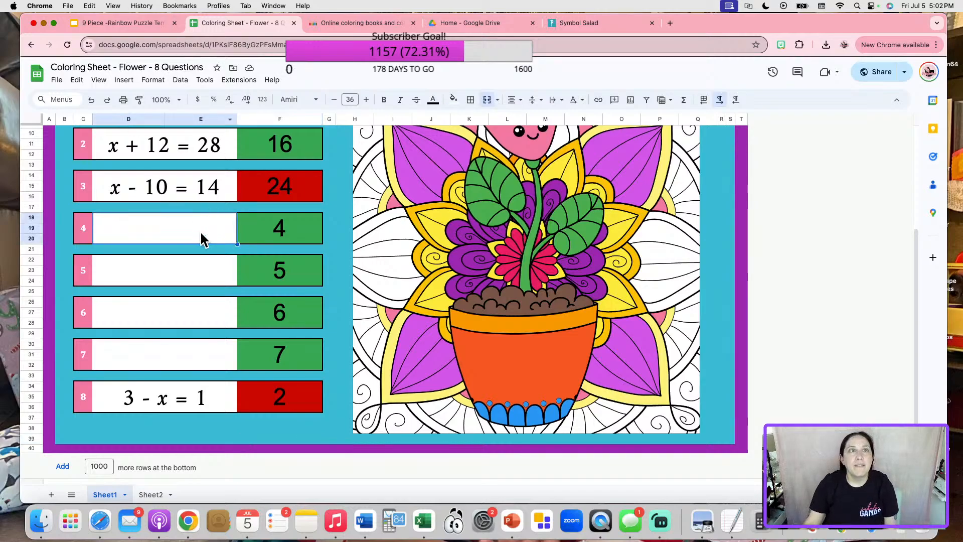
type("x/7")
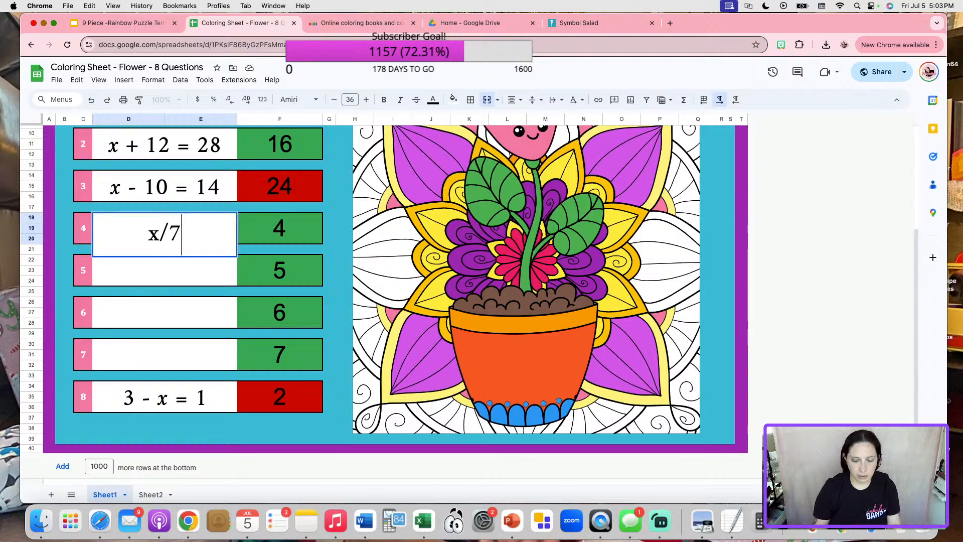
type(" = 6")
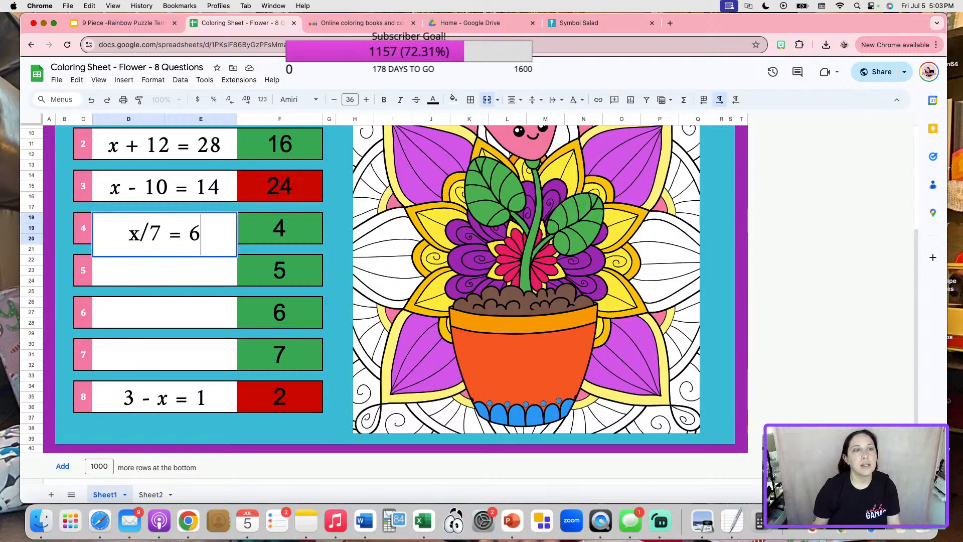
left_click(170, 280)
double_click(140, 240)
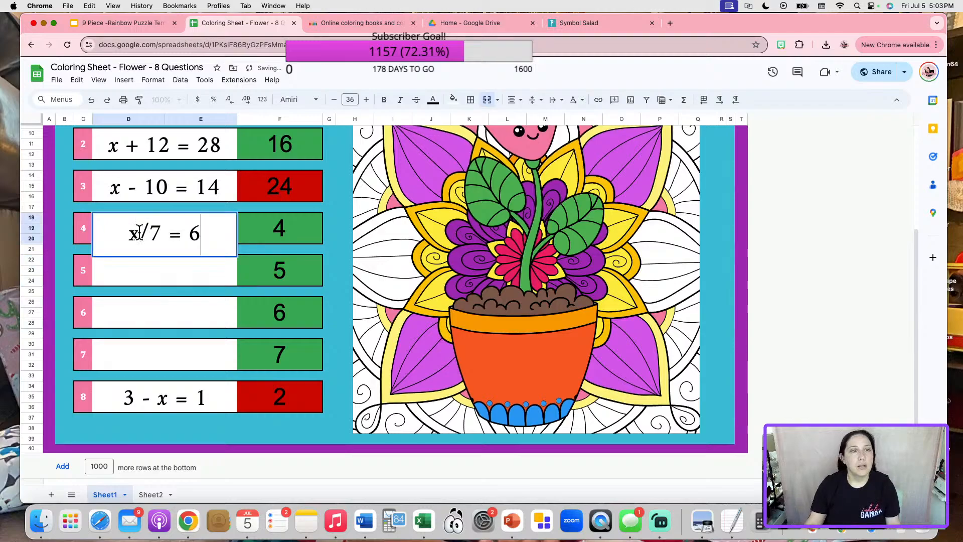
double_click(136, 238)
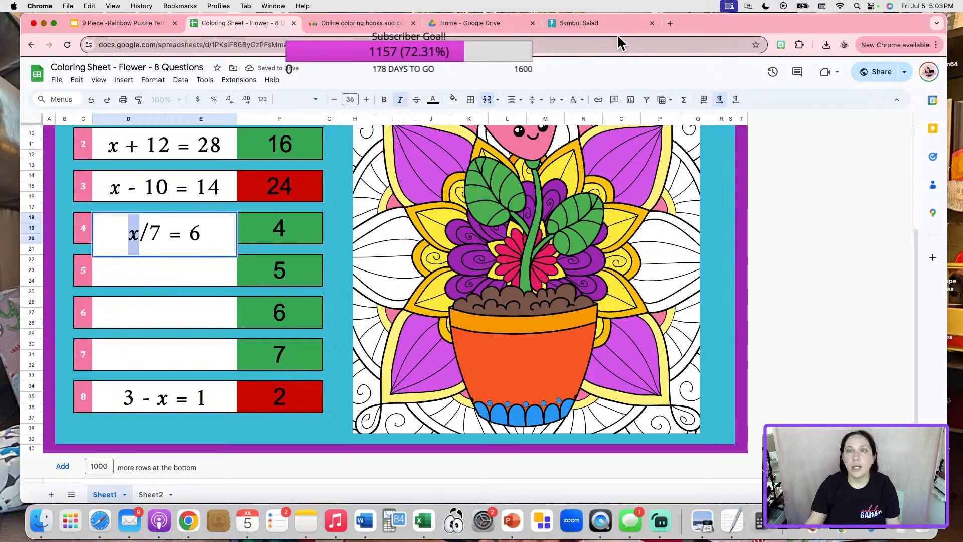
Copy the ÷ division symbol from the Symbol Salad site.
left_click(583, 23)
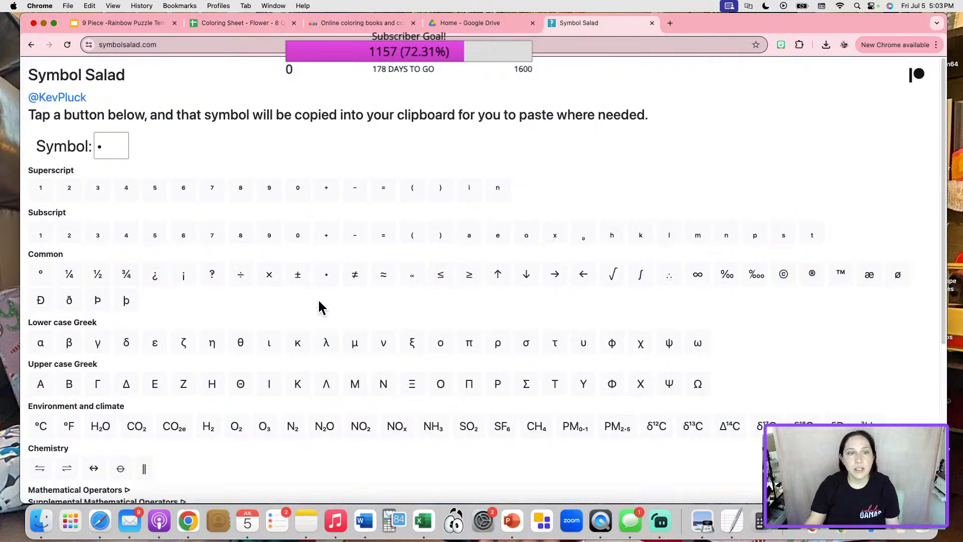
left_click(241, 276)
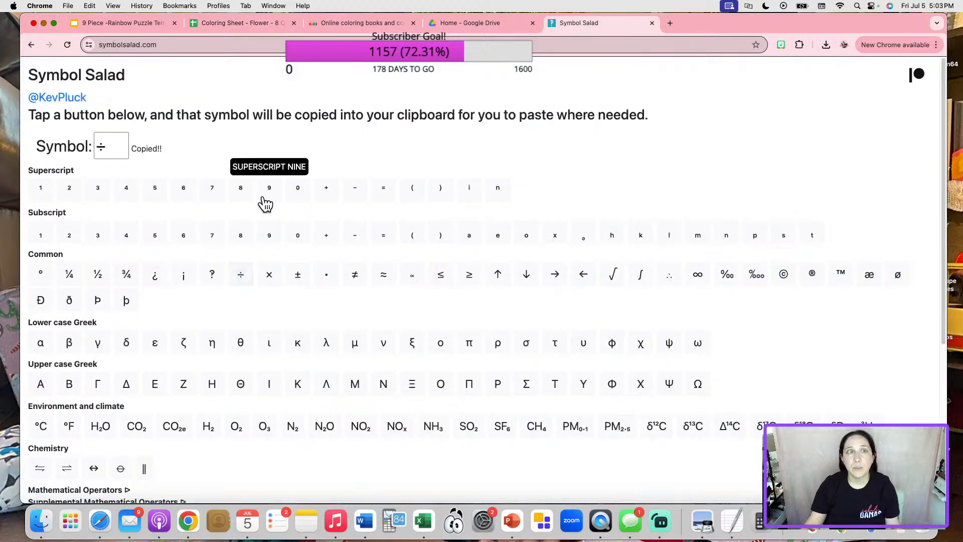
left_click(149, 25)
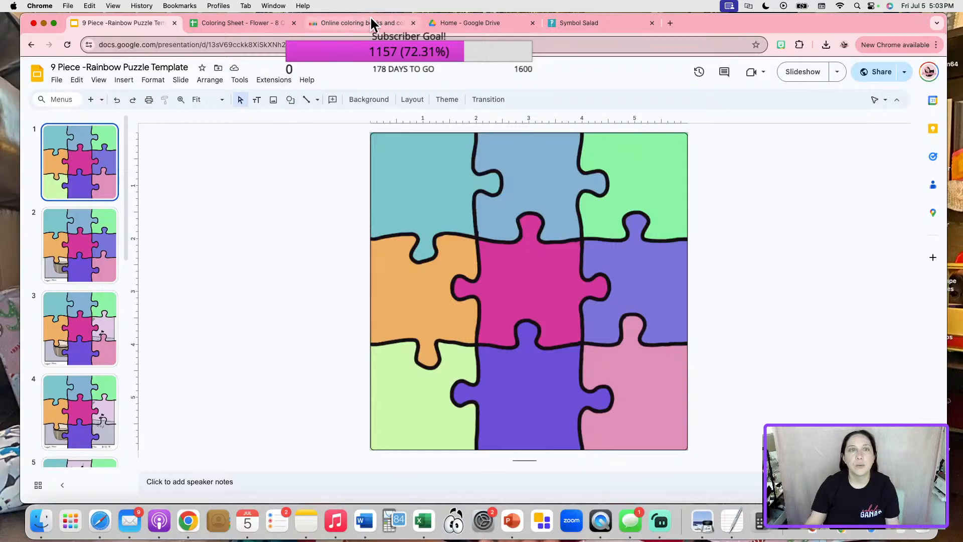
left_click(371, 22)
left_click(281, 23)
Try x ÷ 7 = 6 in question 4, then restore it to x/7 = 6.
left_click(151, 231)
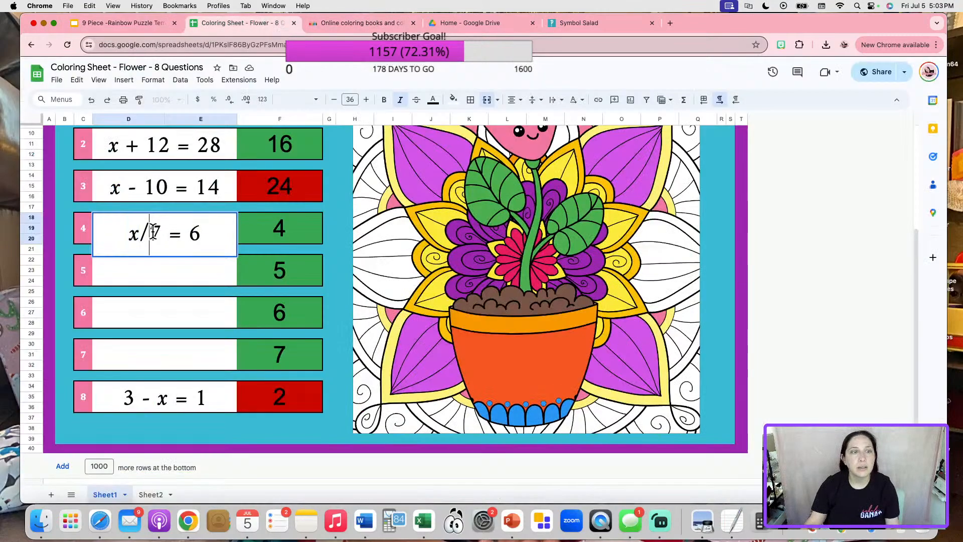
key("BackSpace")
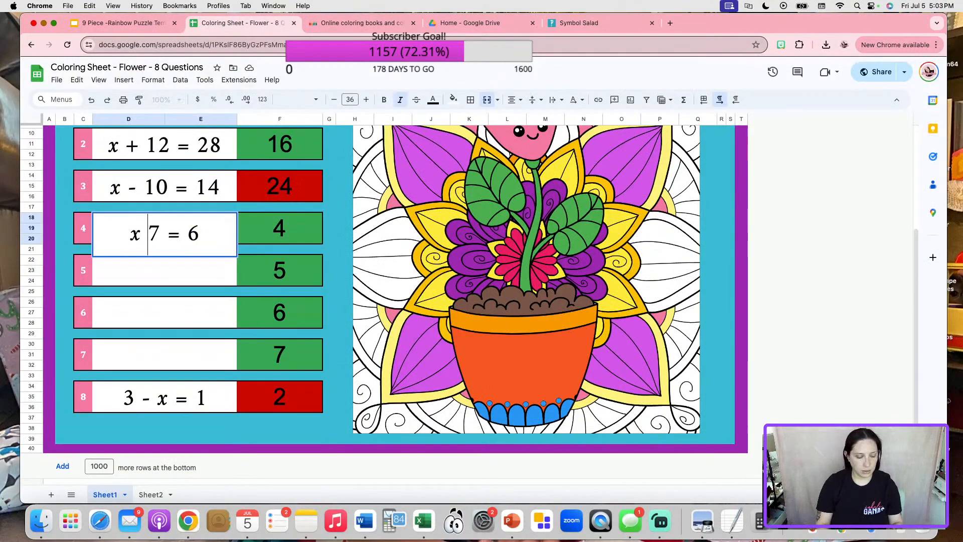
type("÷")
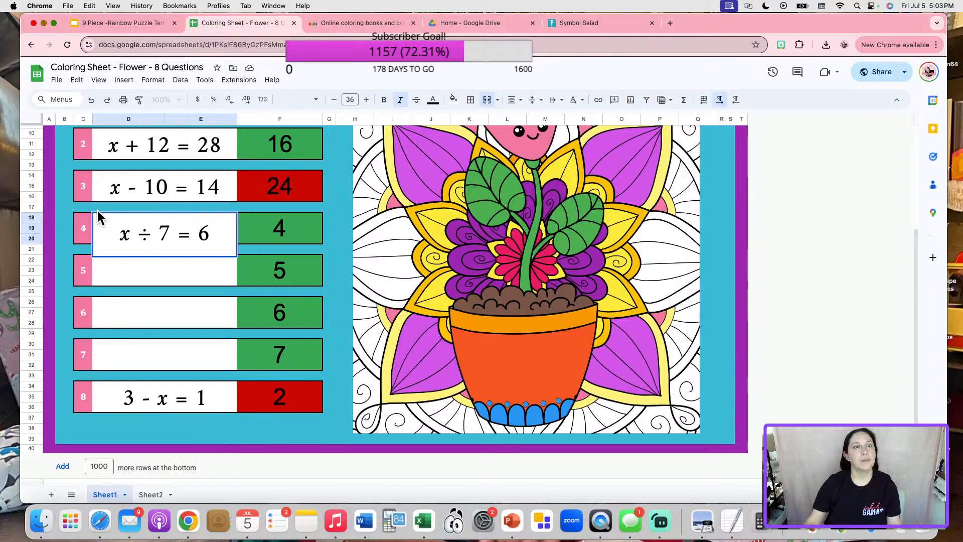
left_click(181, 314)
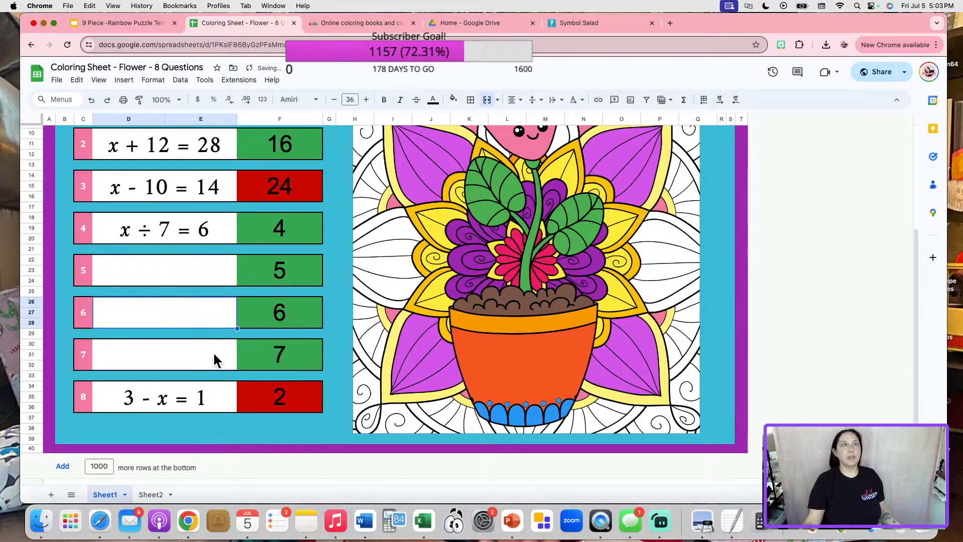
double_click(149, 232)
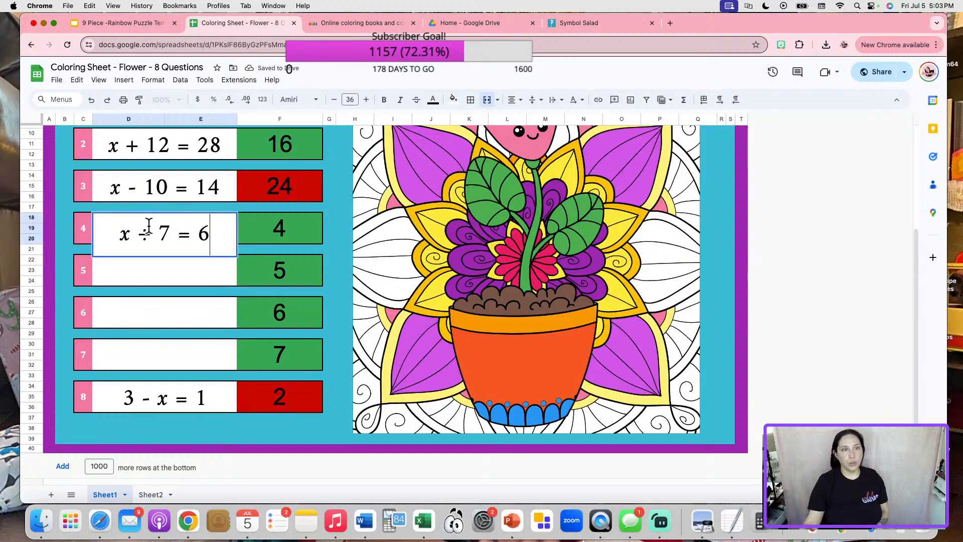
key("BackSpace")
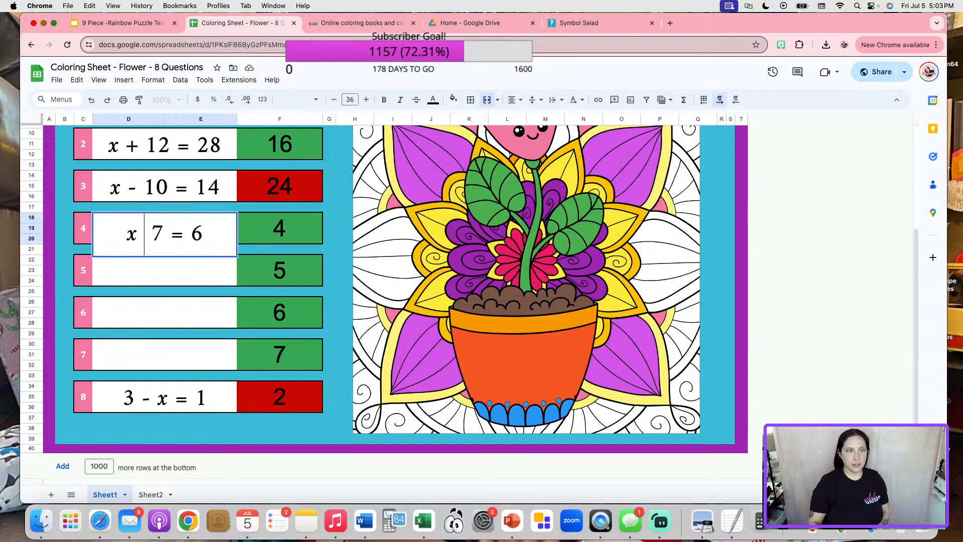
key("BackSpace")
key("BackSpace")
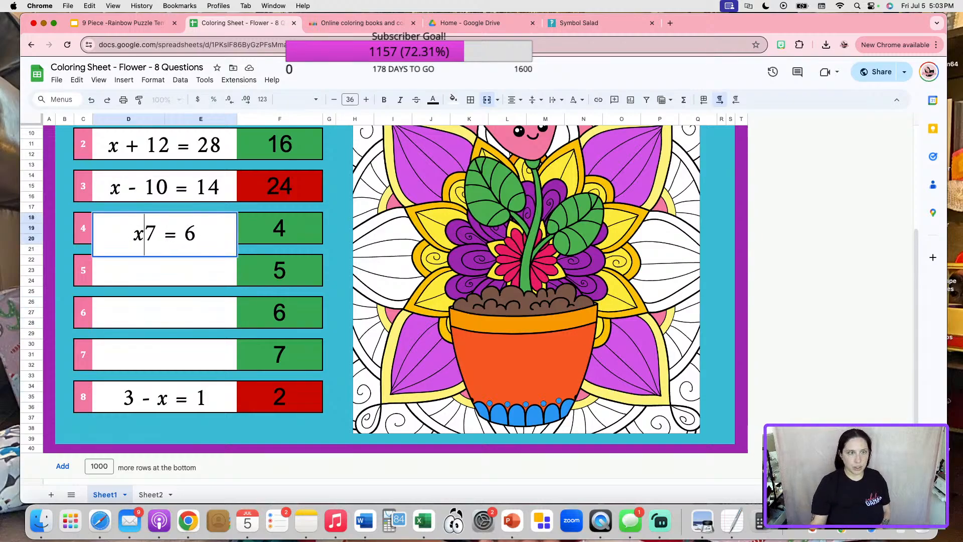
type("/")
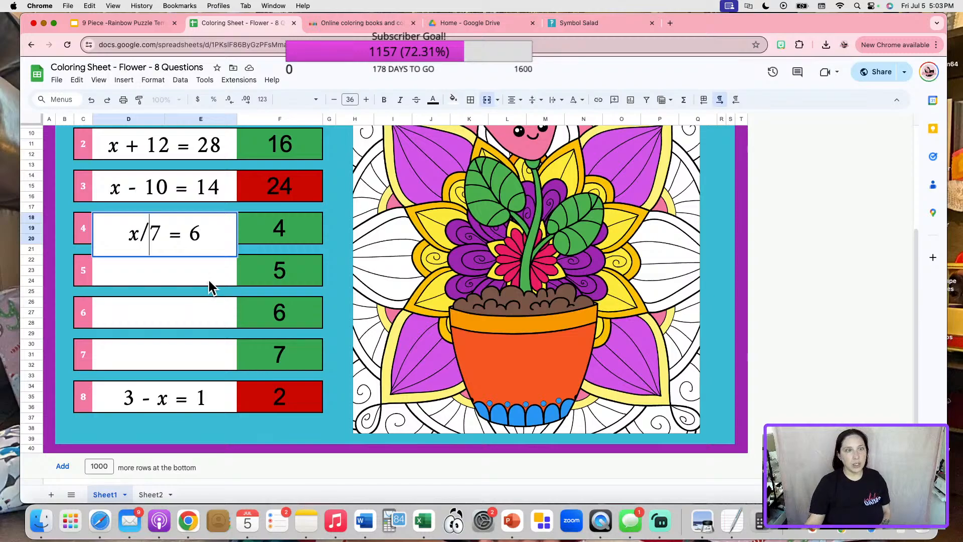
key("Return")
Change question 4's answer in F18 to 42.
double_click(295, 226)
type("2")
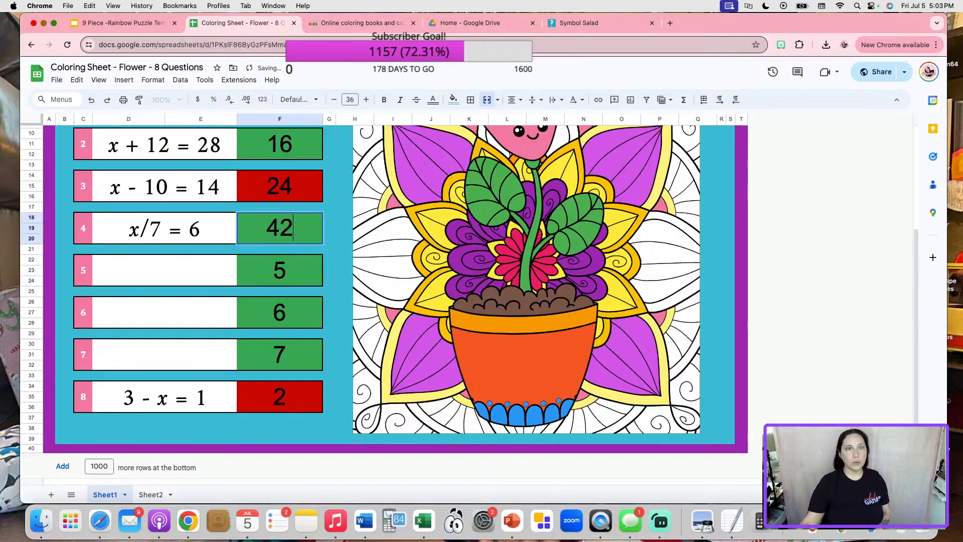
left_click(161, 268)
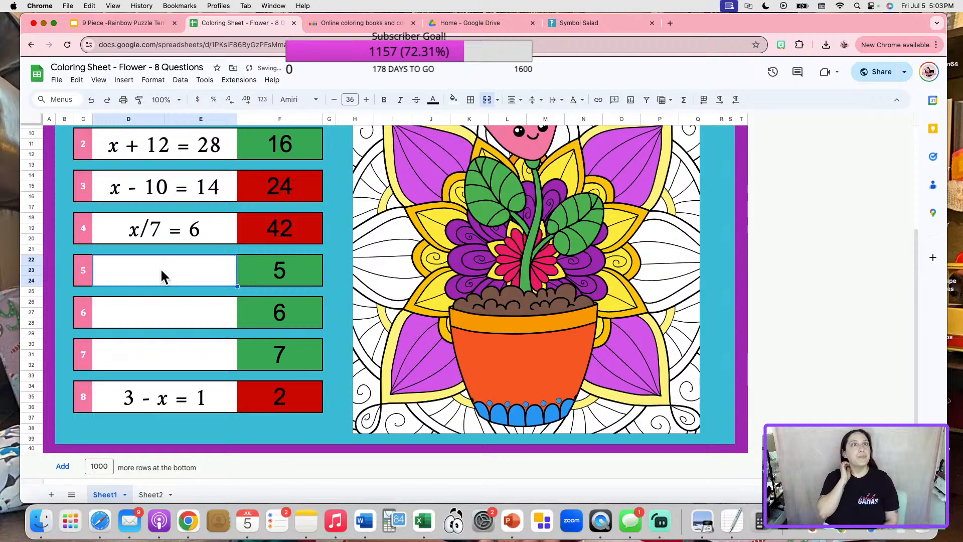
scroll(187, 270, "up", 3)
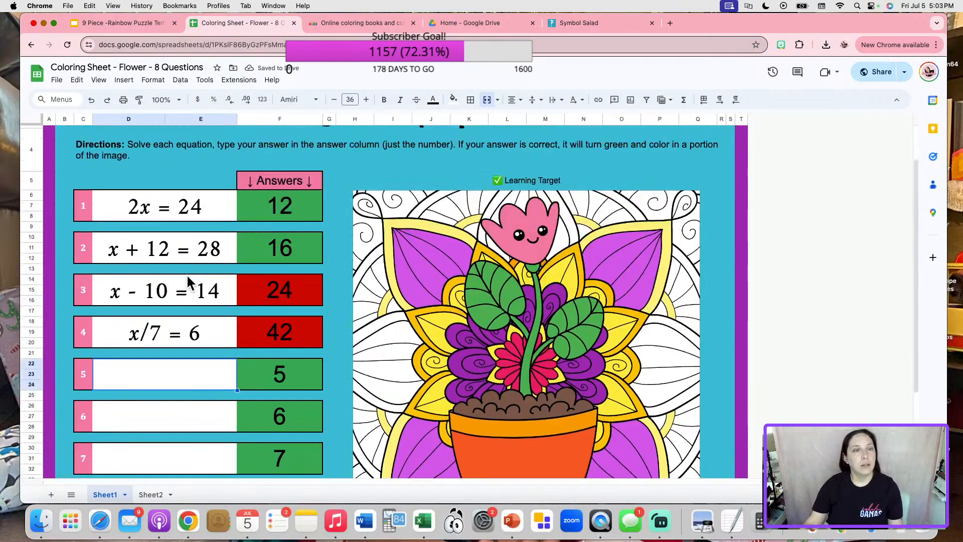
scroll(188, 273, "down", 3)
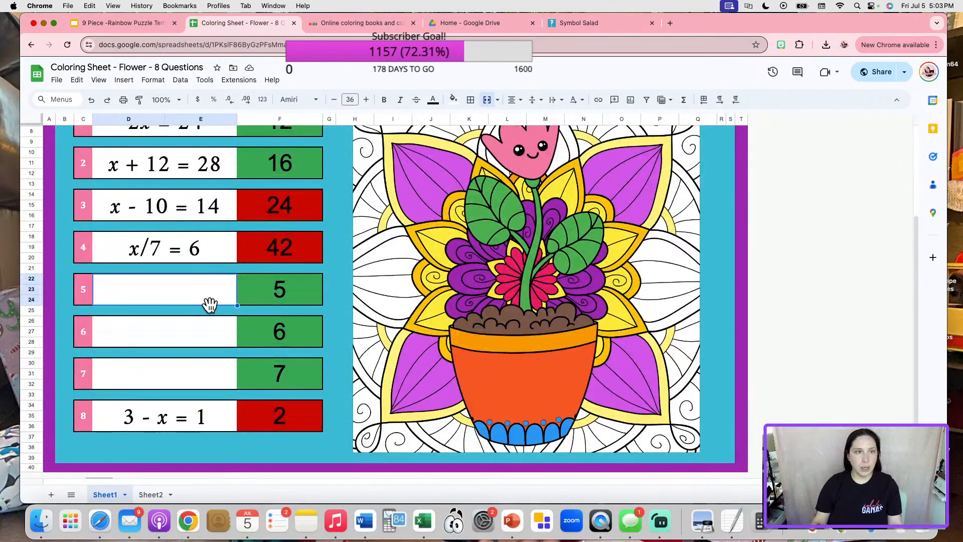
Write question 5 as 3x = 15 with an italic x.
type("3x=")
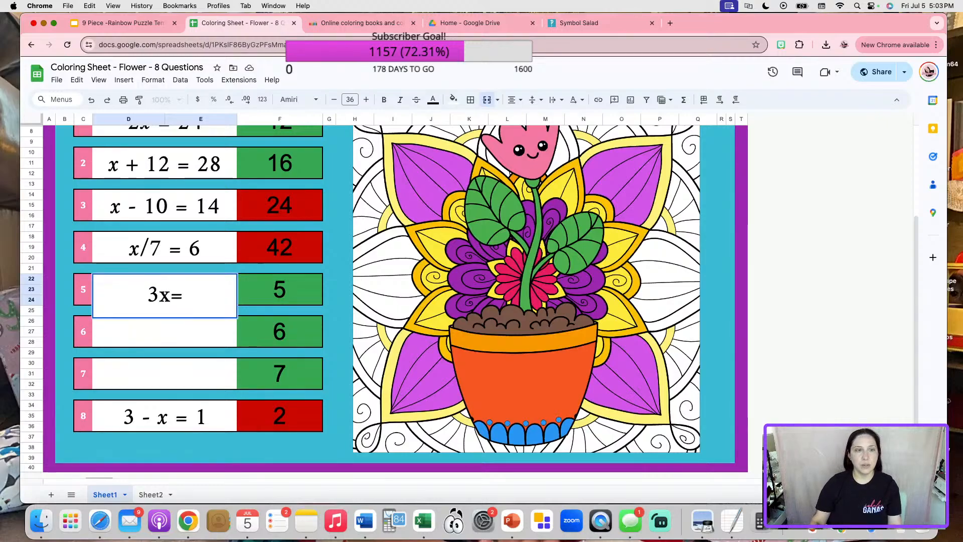
type("15")
left_click(171, 294)
left_click(157, 294)
left_click_drag(139, 296, 151, 296)
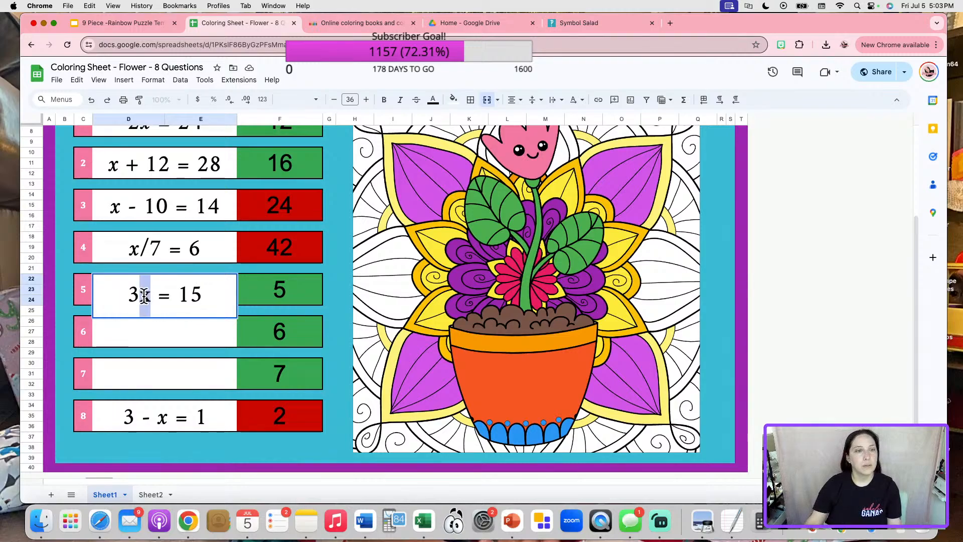
left_click(406, 102)
left_click(285, 290)
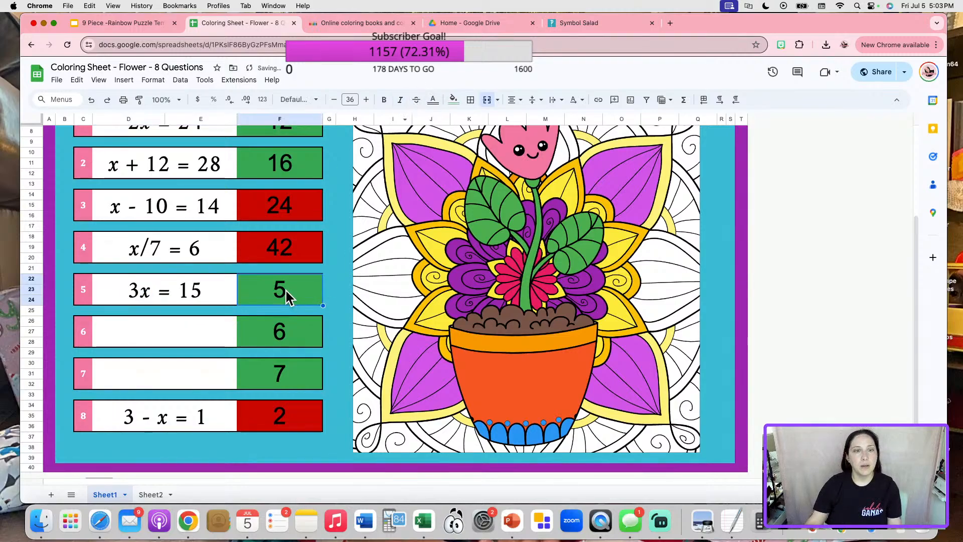
Write question 6 as 8 + x = 19 with an italic x, answer 11.
left_click(198, 335)
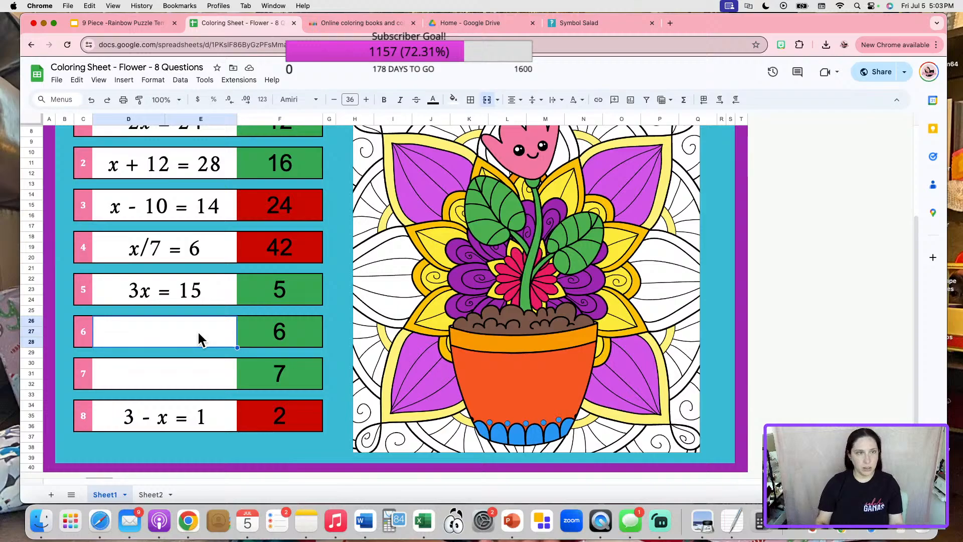
type("12")
key("BackSpace")
key("BackSpace")
type("8")
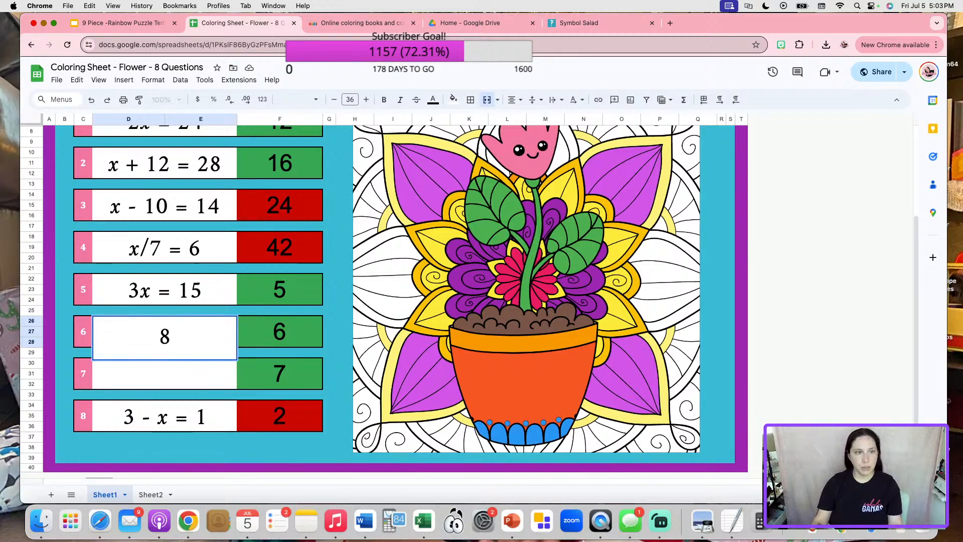
type(" =")
key("BackSpace")
type("+ x = ")
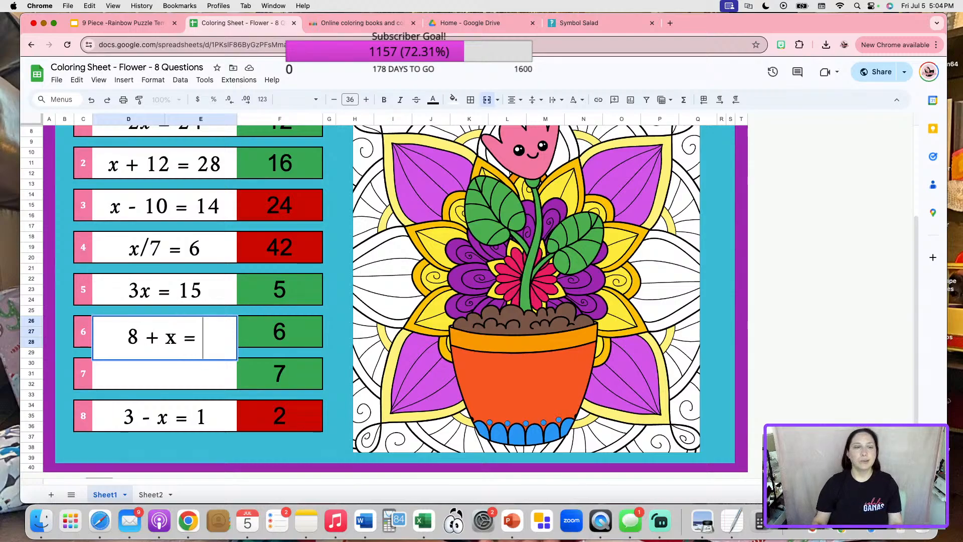
type("19")
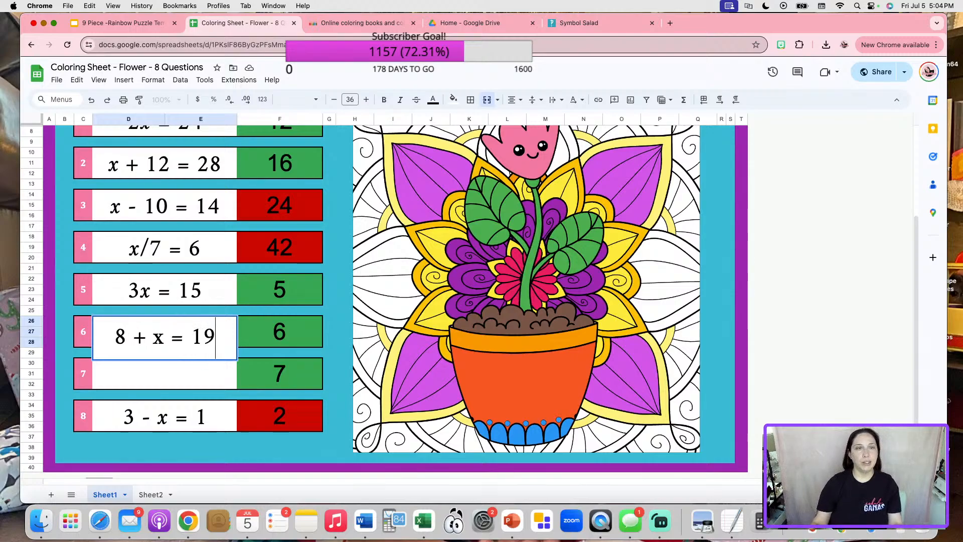
double_click(158, 339)
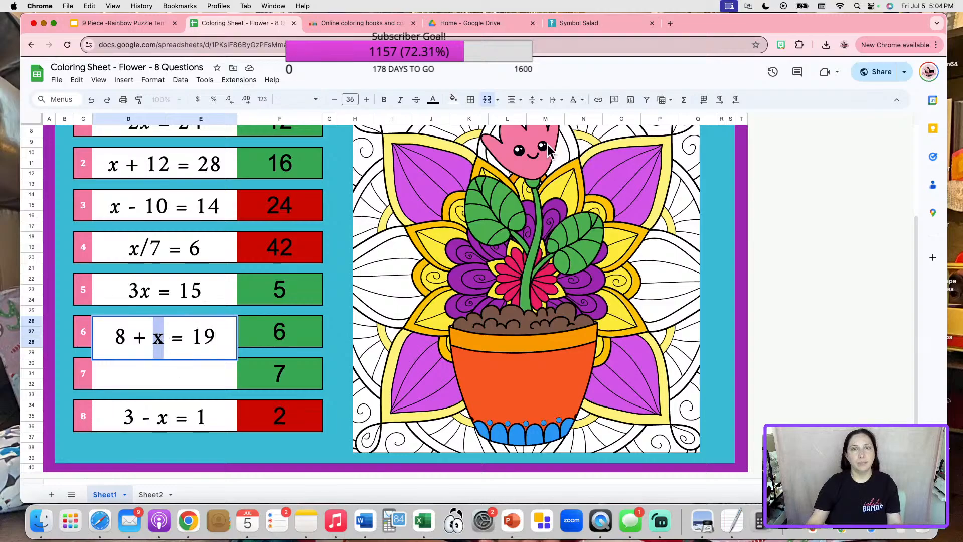
left_click(400, 100)
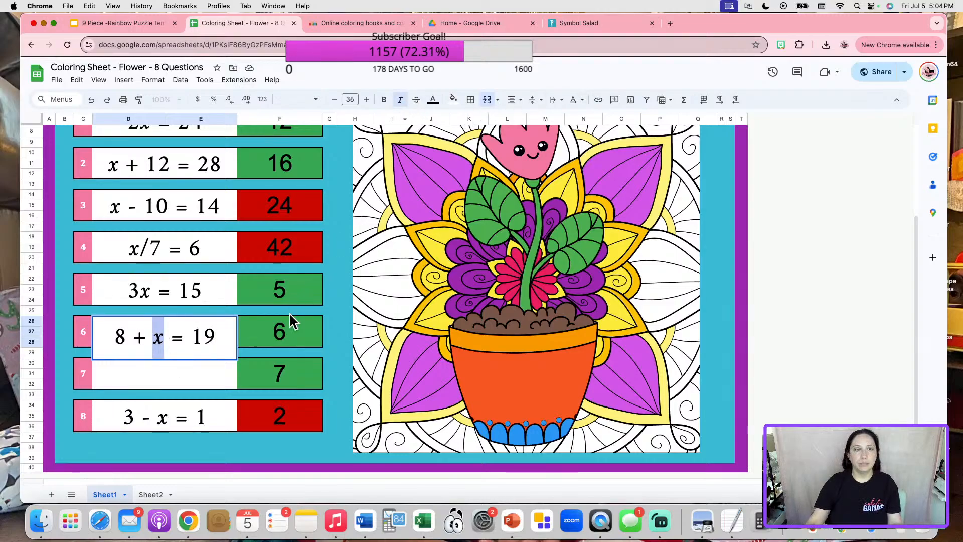
left_click(287, 320)
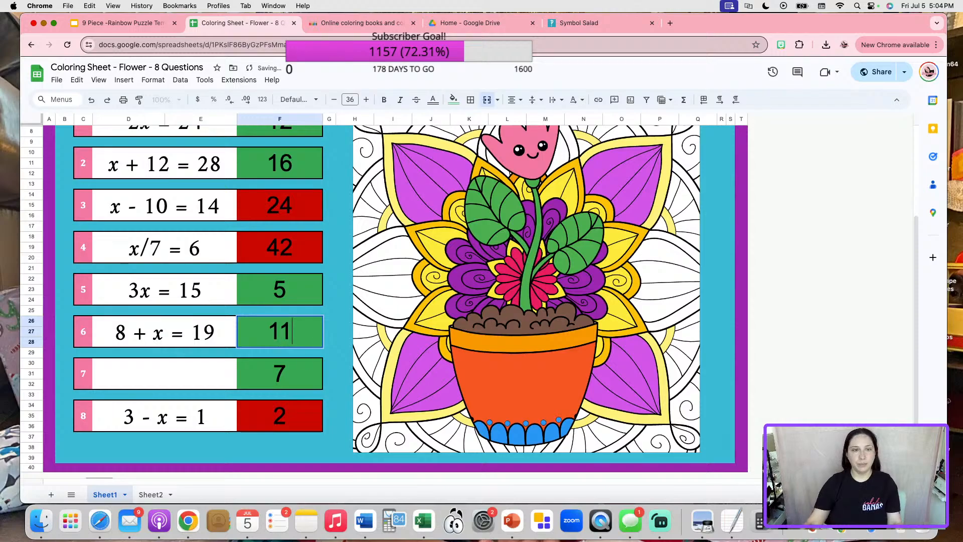
left_click(197, 371)
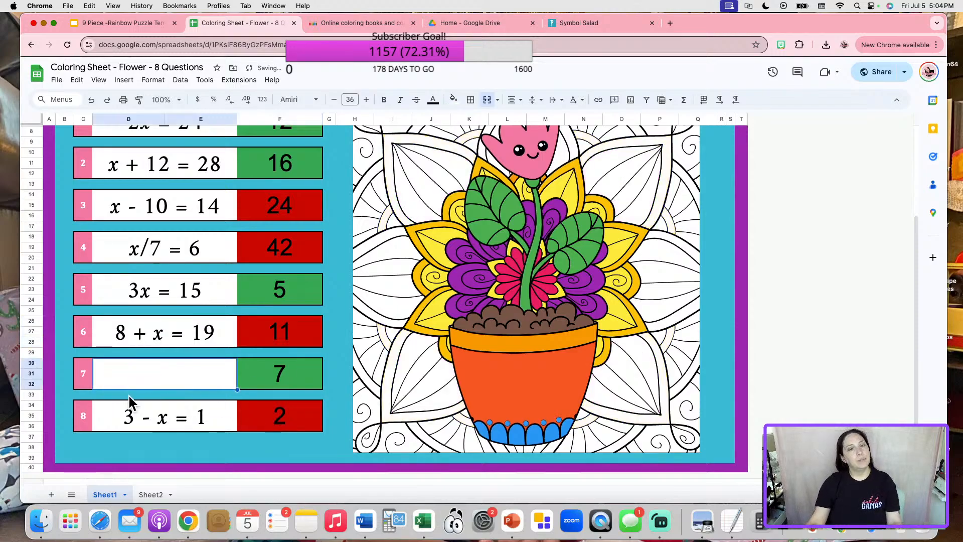
scroll(119, 392, "up", 2)
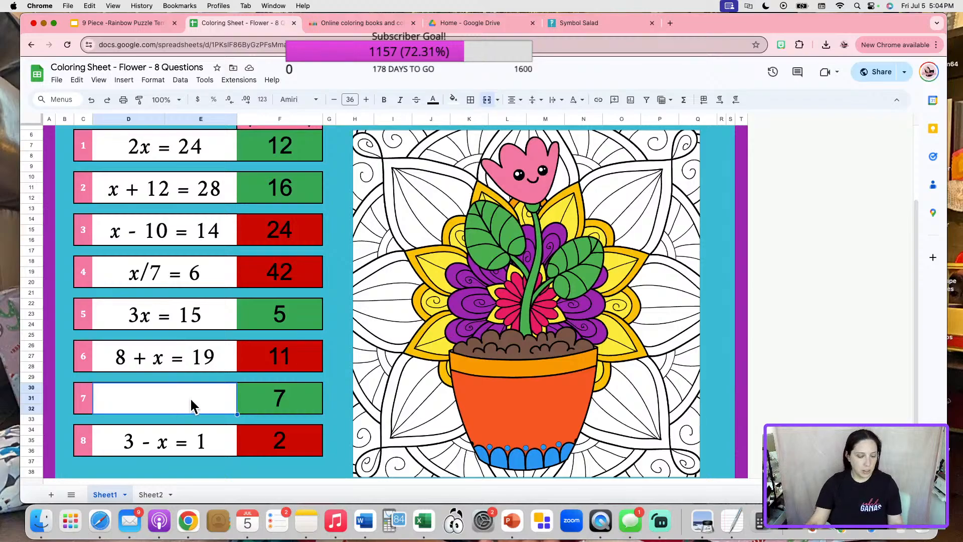
Type x/9 = 7 into D30 with the x italicized, and put 63 in F30.
type("x/")
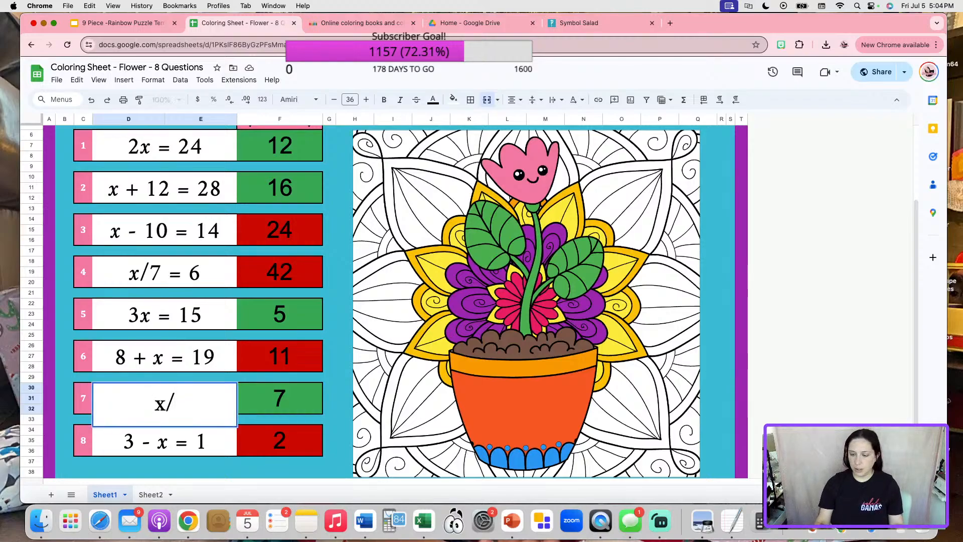
type("9 =")
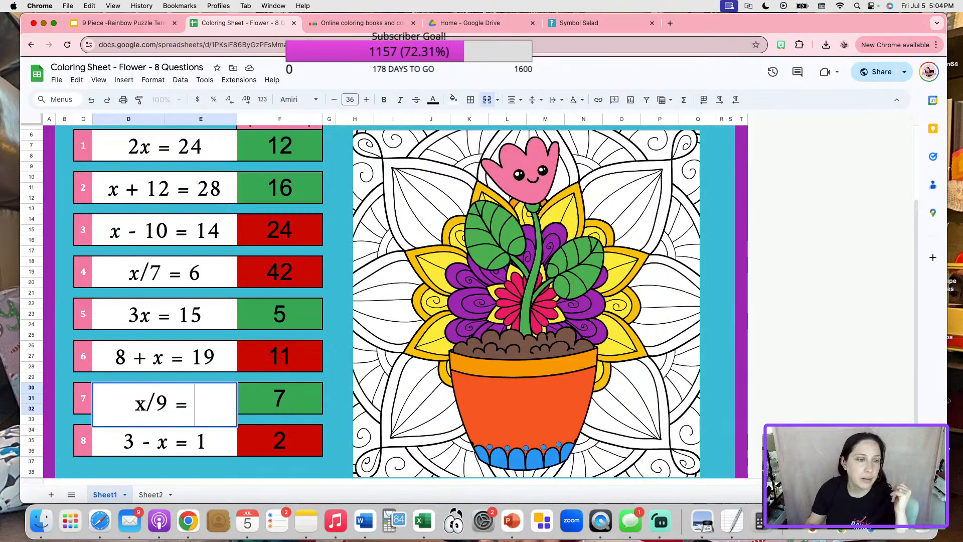
type("7")
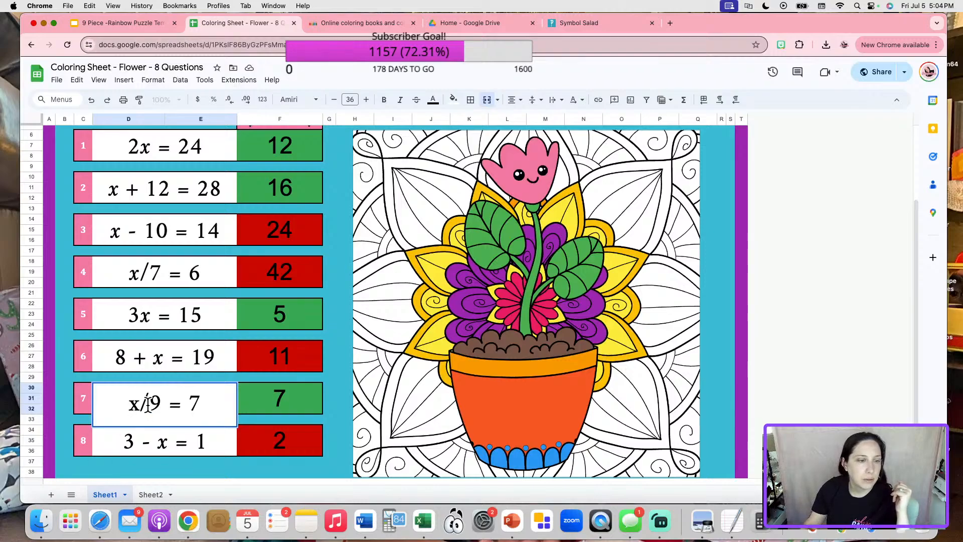
double_click(134, 403)
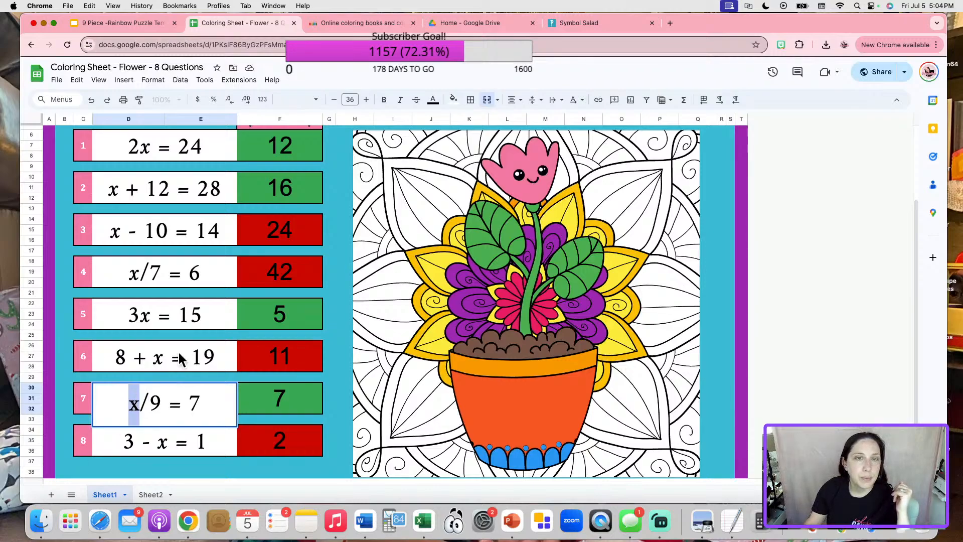
left_click(399, 100)
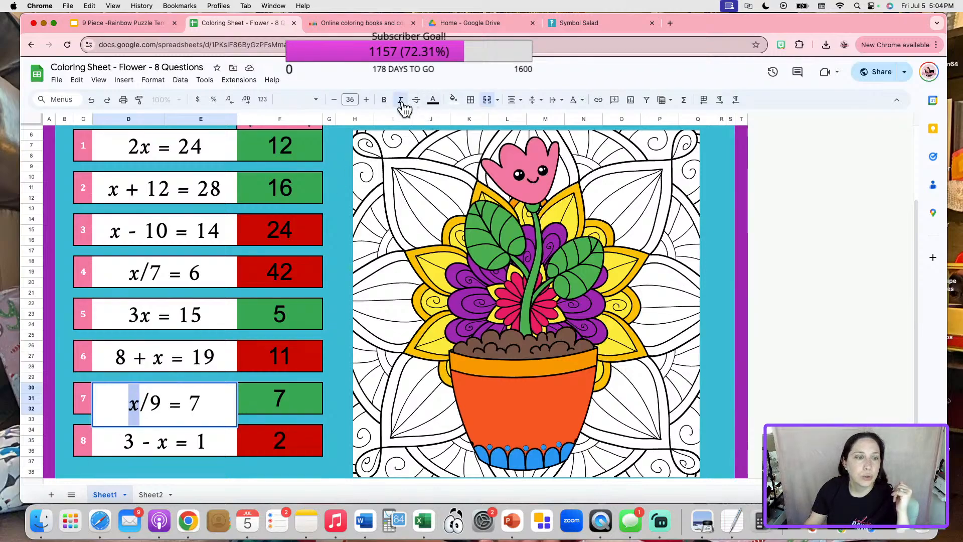
left_click(284, 412)
type("63")
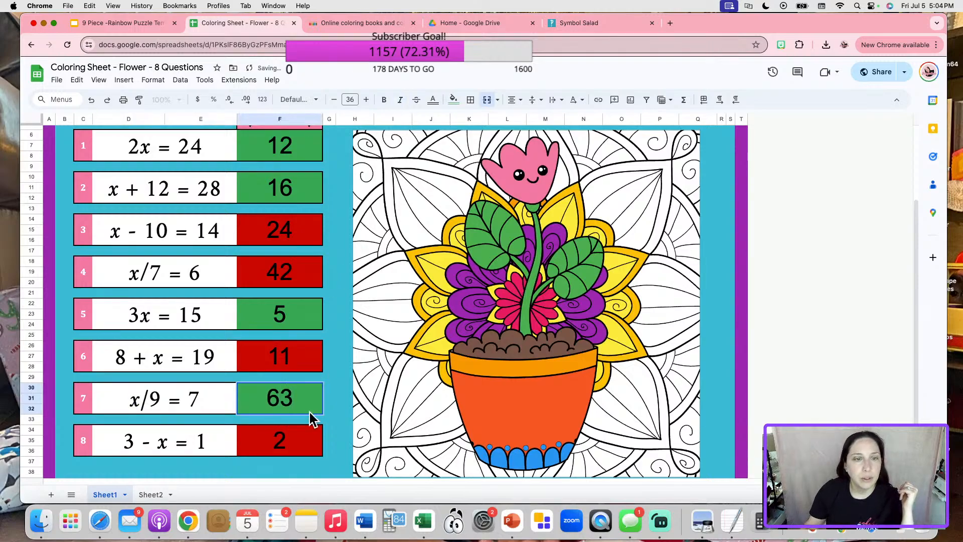
left_click(342, 424)
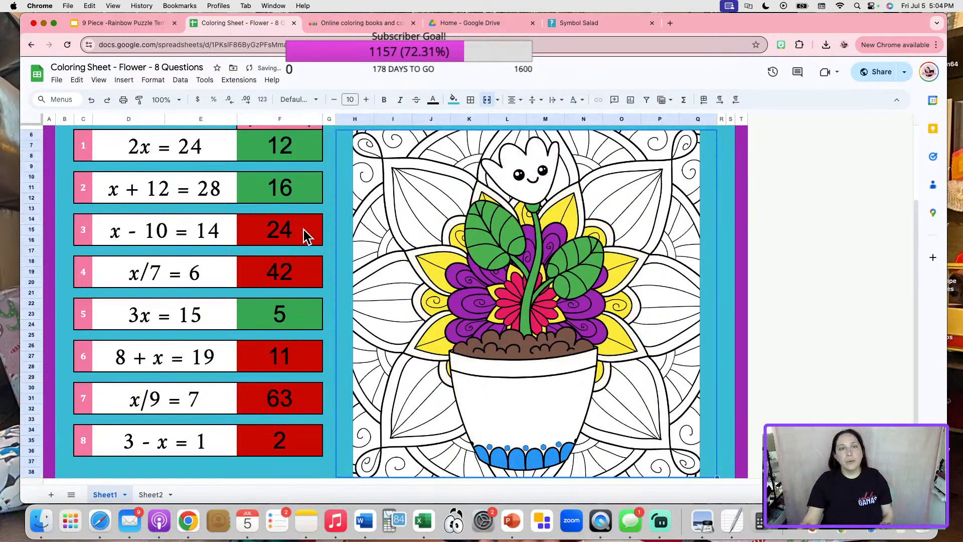
On Sheet2, enter the key answers 24 and 42 in Q25 and Q26.
scroll(290, 301, "up", 4)
scroll(299, 331, "down", 1)
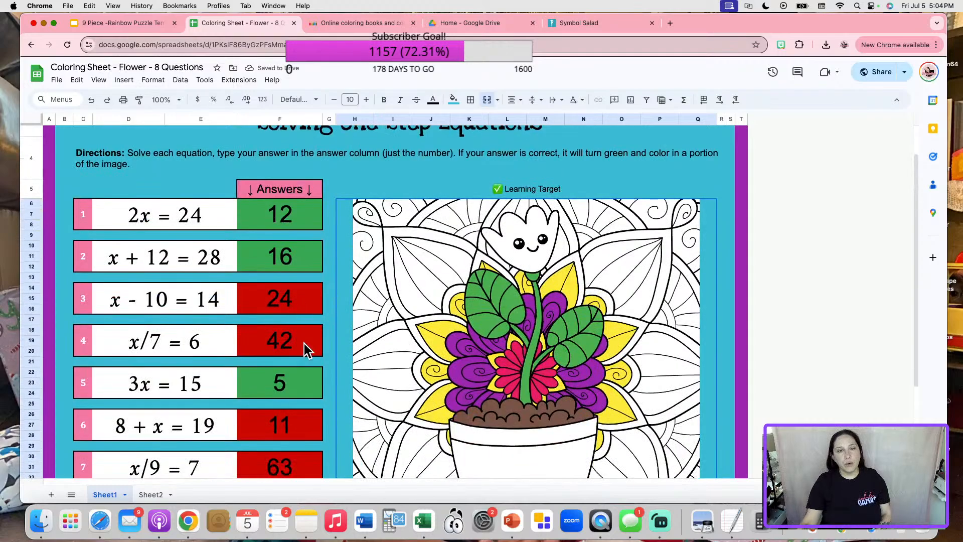
scroll(303, 344, "down", 4)
left_click(150, 495)
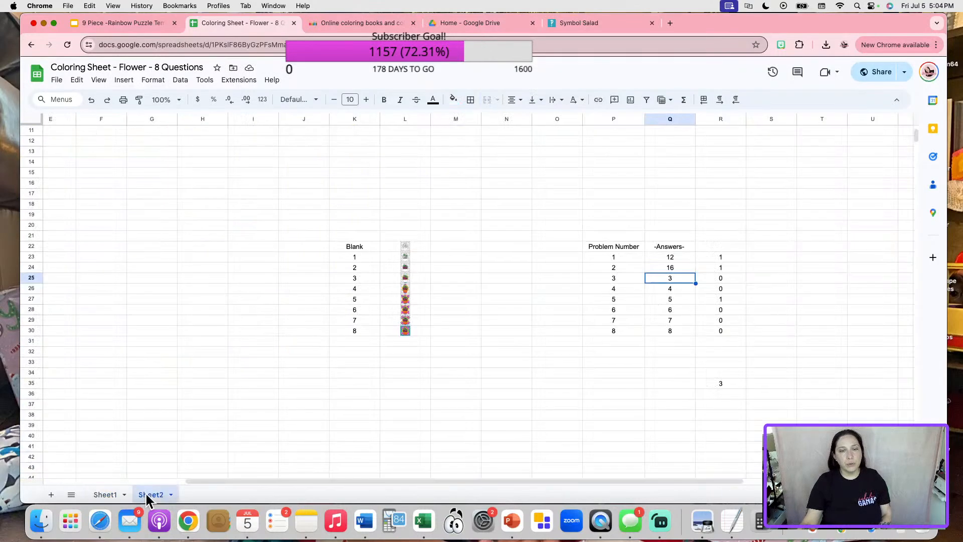
type("24")
key("Return")
type("42")
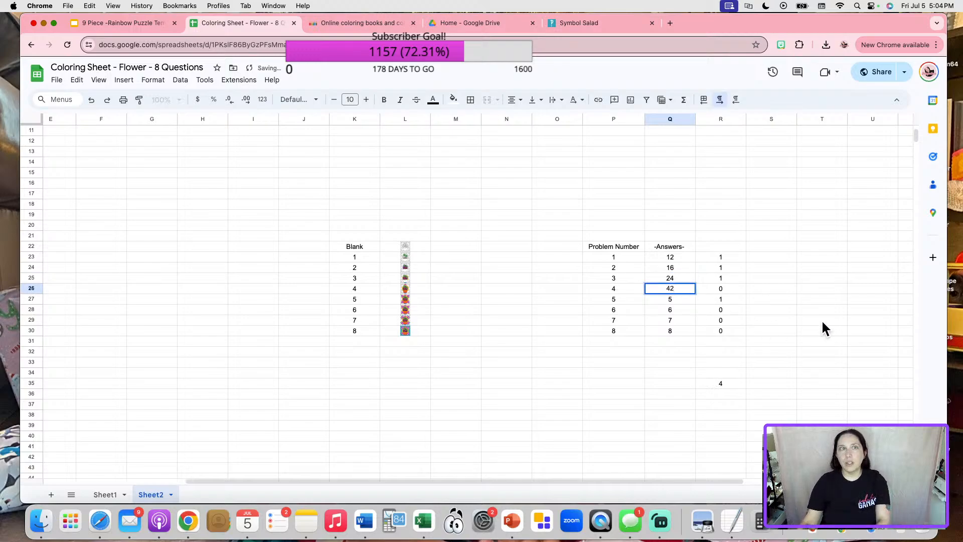
left_click(821, 320)
left_click(685, 309)
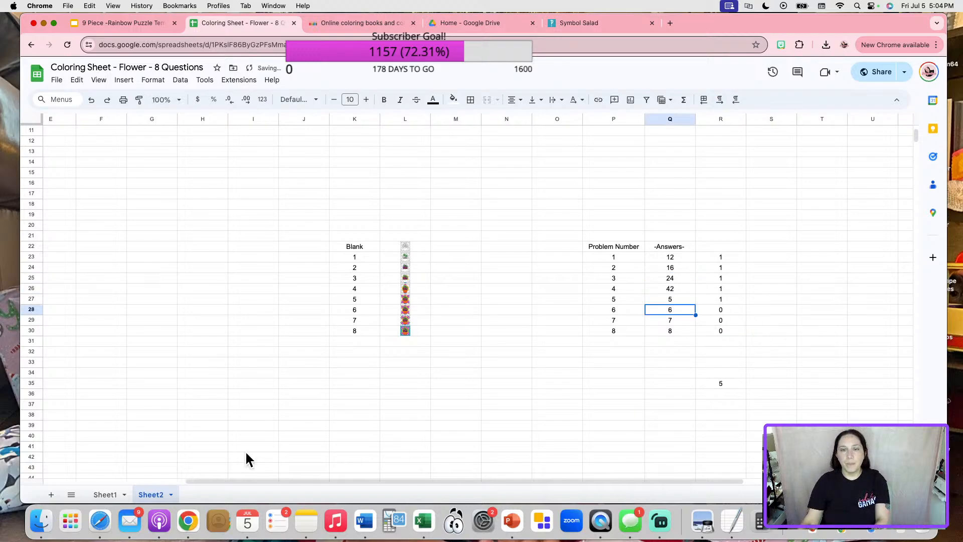
left_click(113, 494)
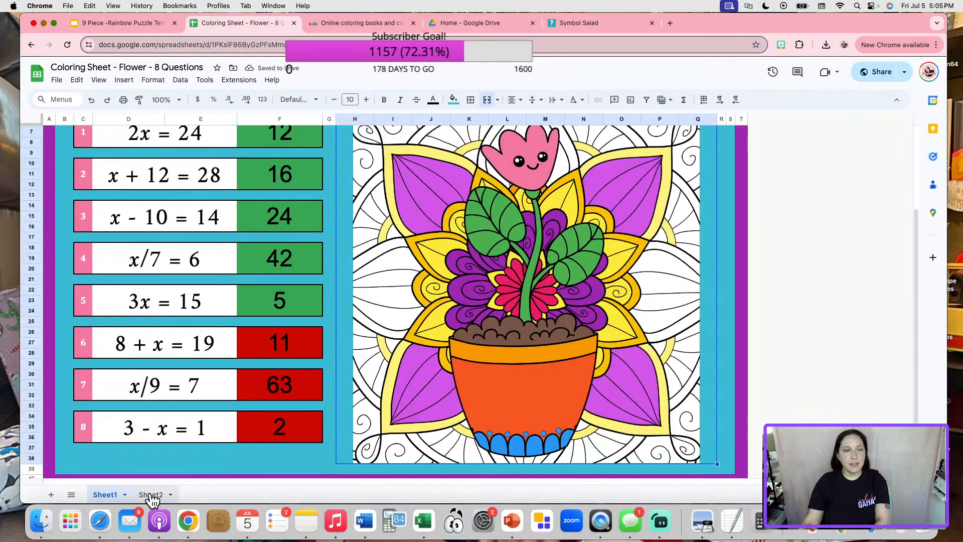
Enter 11, 63 and 2 in Q28–Q30 so the correct-answer total reaches 8.
left_click(151, 495)
type("11")
key("Return")
type("63")
key("Return")
type("2")
key("Return")
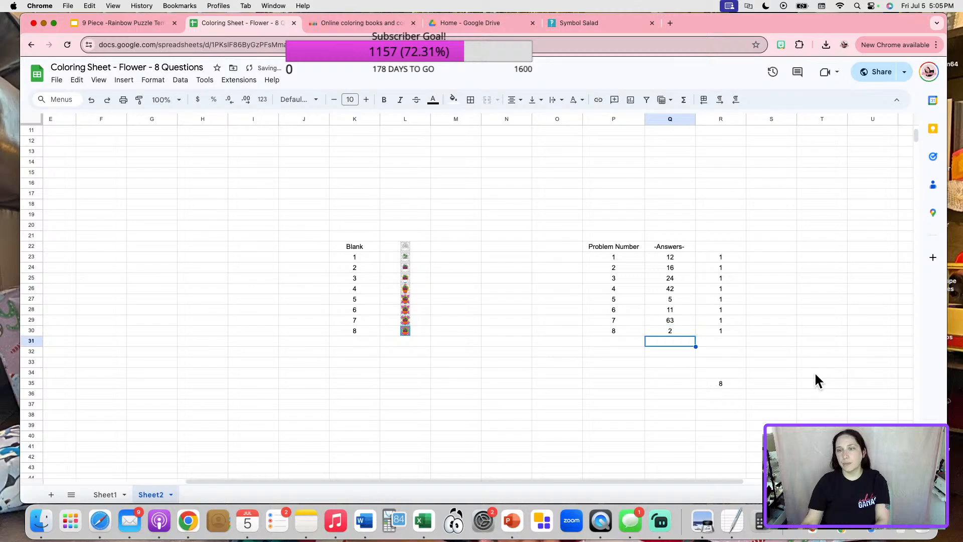
left_click(816, 382)
left_click(702, 386)
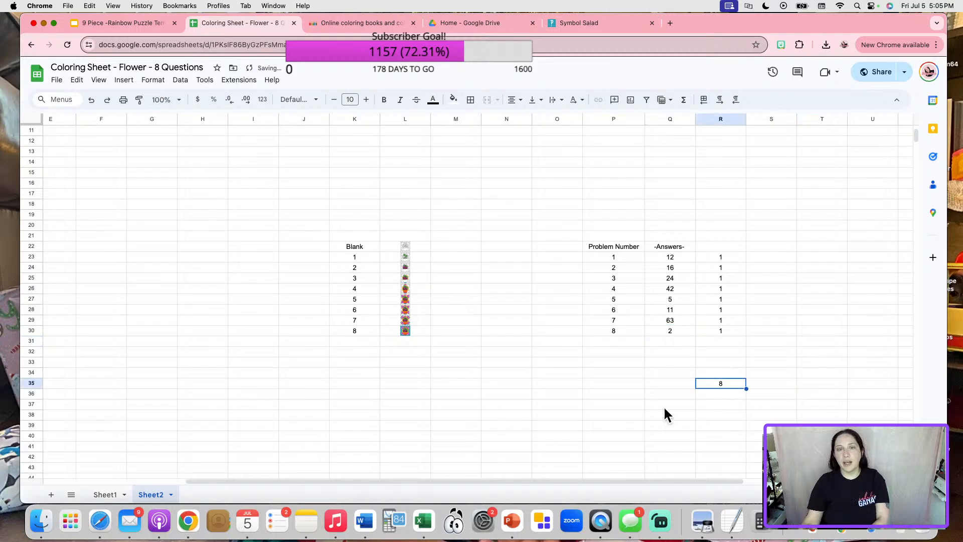
Check the fully coloured flower on Sheet1, then switch to PowerPoint.
left_click(105, 496)
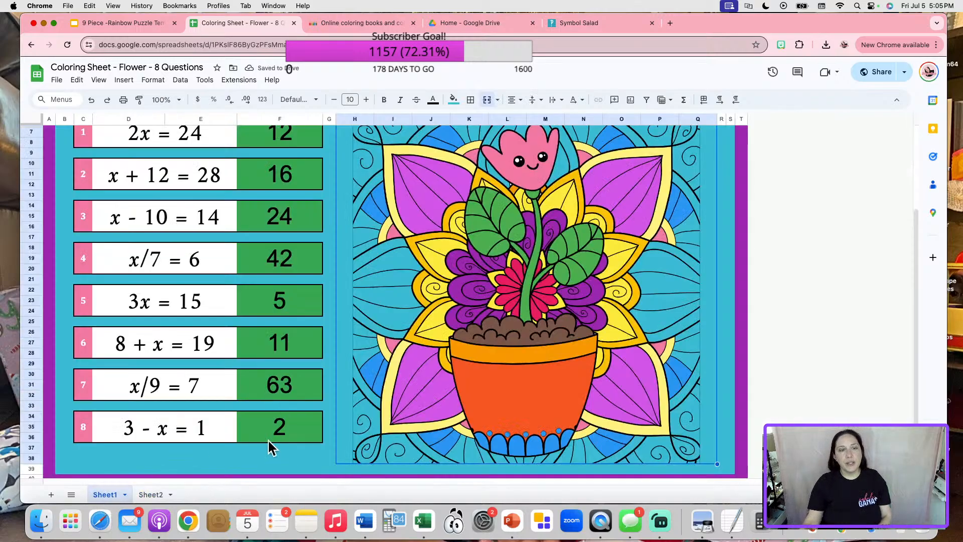
scroll(272, 442, "up", 3)
scroll(515, 370, "down", 2)
left_click(740, 327)
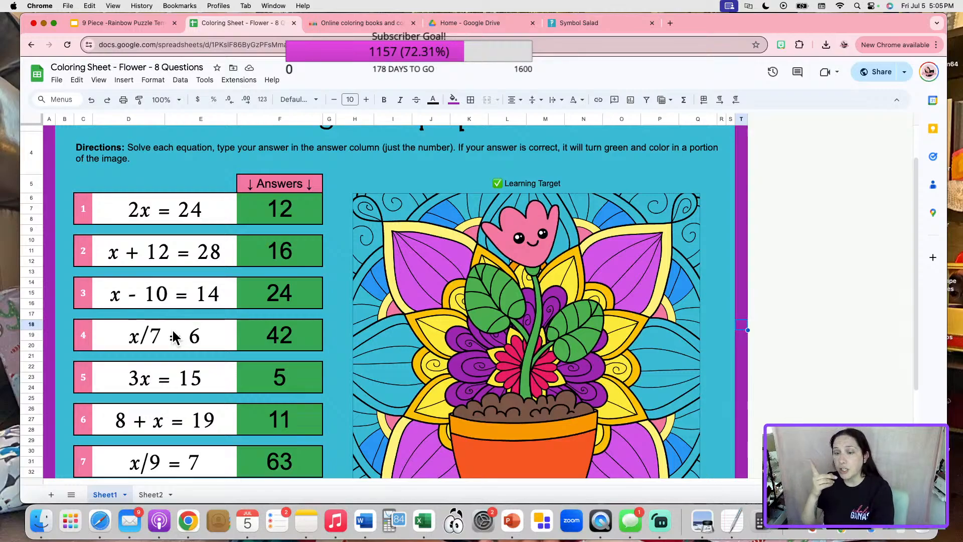
left_click(508, 505)
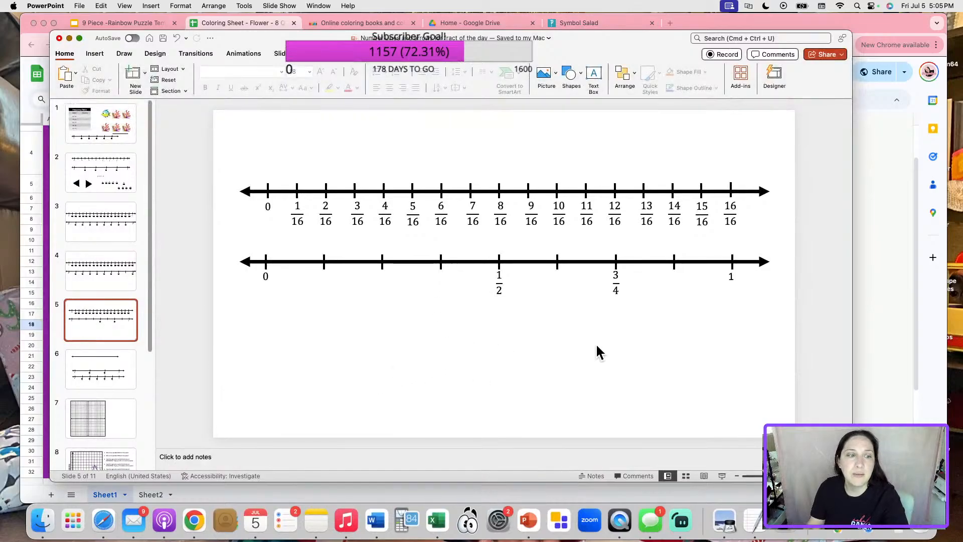
Go to slide 3 with the eighteenths number lines.
scroll(599, 341, "down", 6)
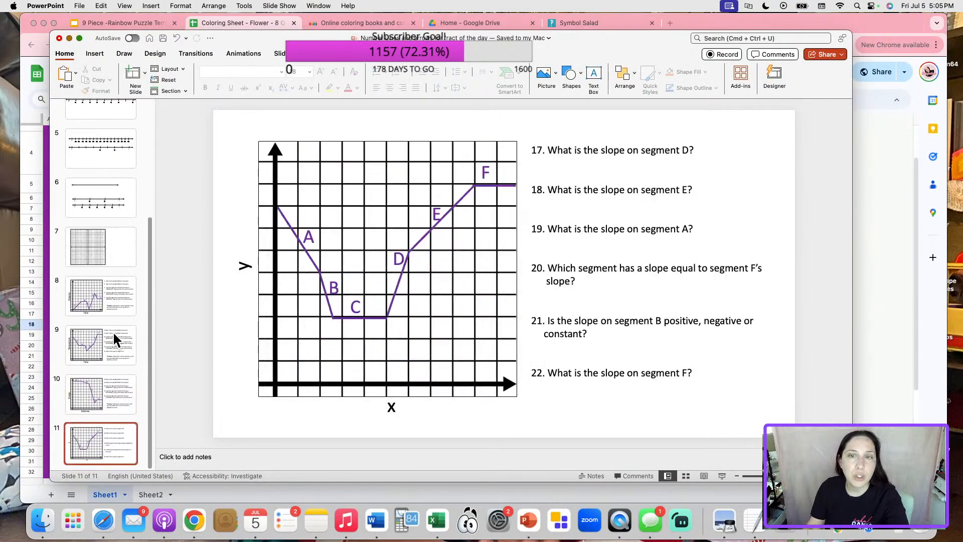
scroll(114, 334, "up", 5)
left_click(109, 232)
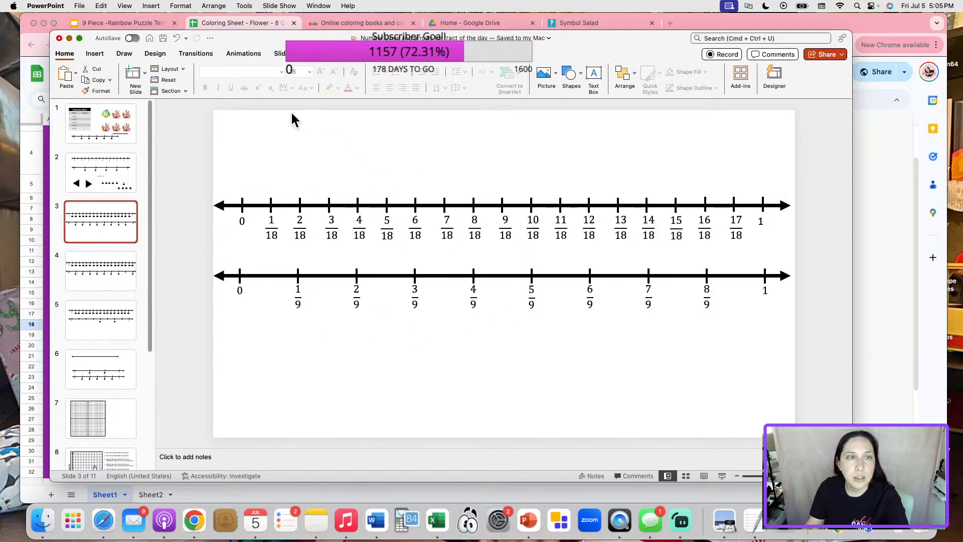
left_click(365, 153)
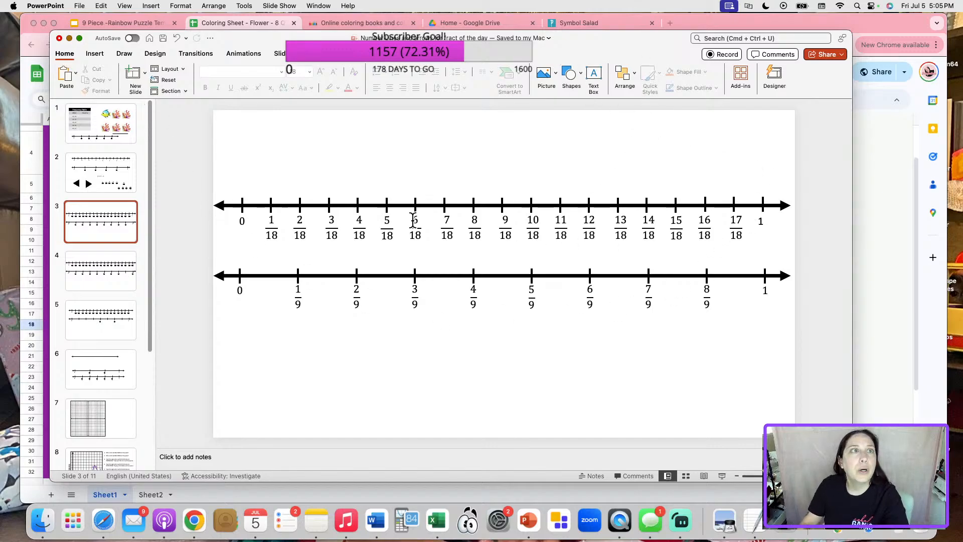
Insert an equation box and position it below the two number lines.
left_click(95, 53)
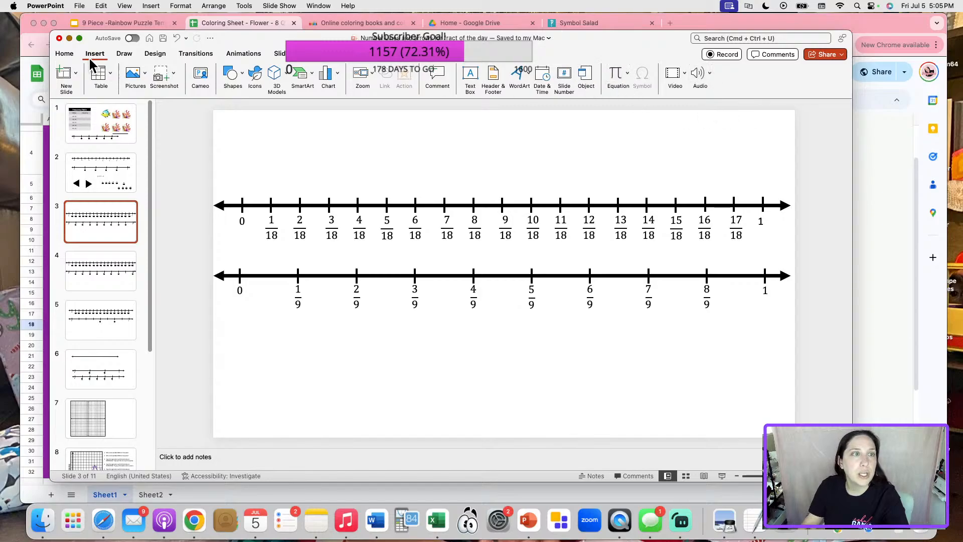
left_click(617, 74)
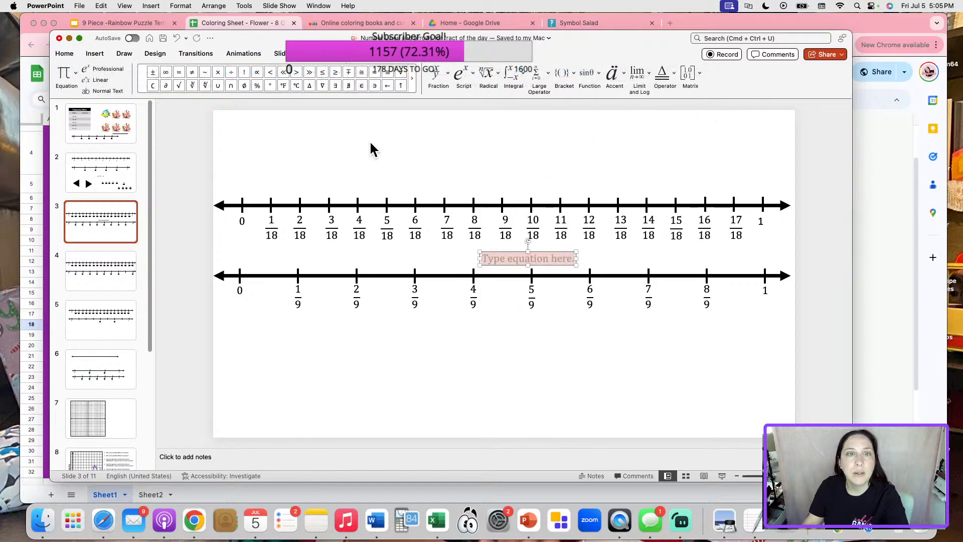
left_click_drag(510, 259, 512, 346)
left_click(502, 335)
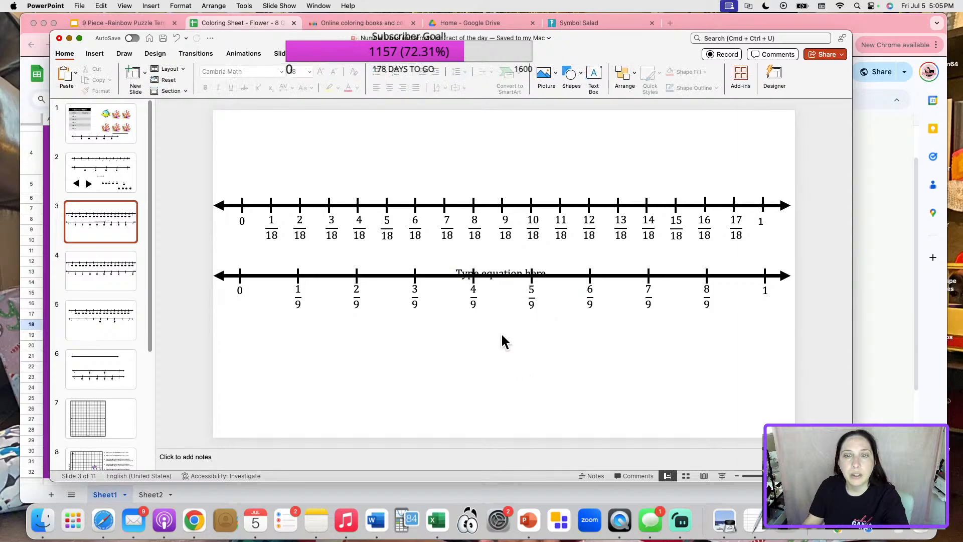
left_click(490, 276)
left_click_drag(548, 266, 515, 386)
left_click(518, 381)
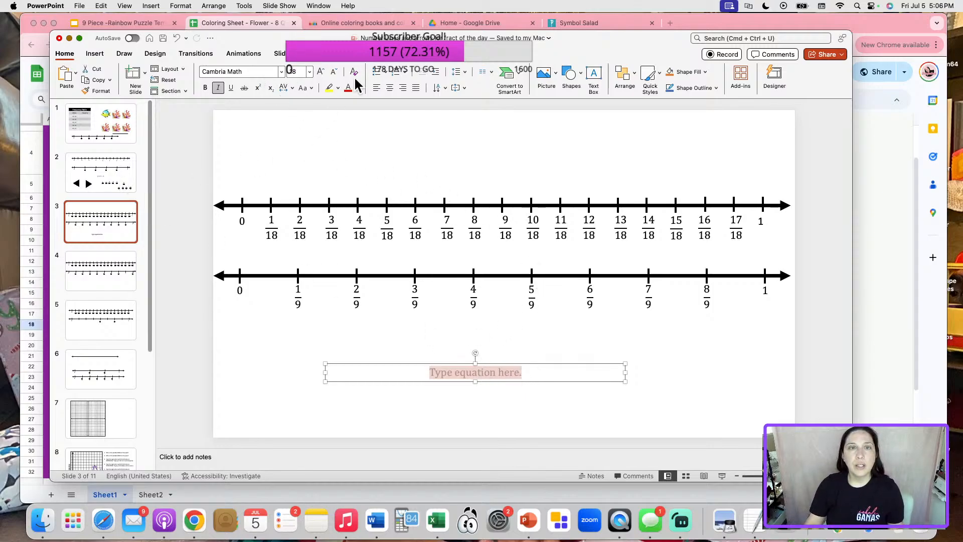
left_click(446, 74)
Type the stacked fraction equation x/7 = 6.
left_click(448, 117)
type("x")
key("Down")
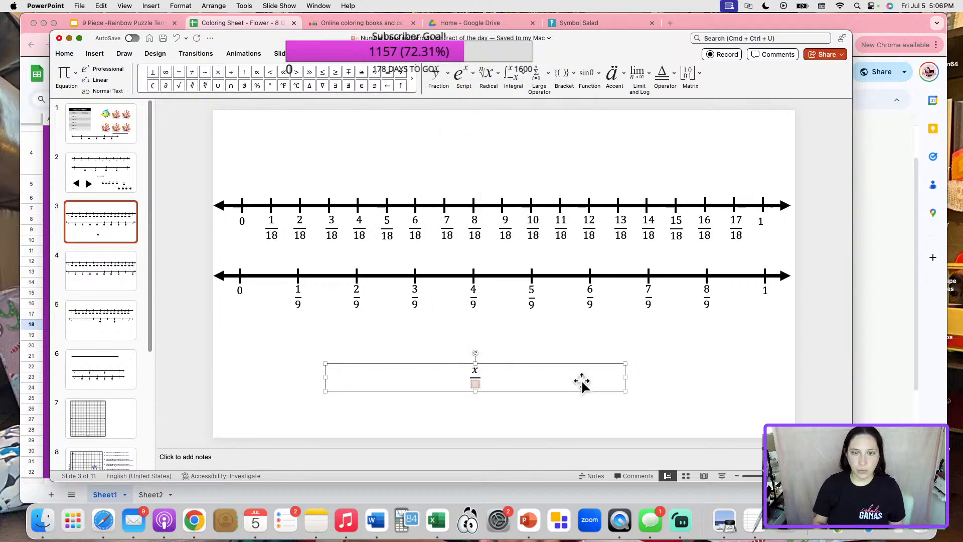
type("7")
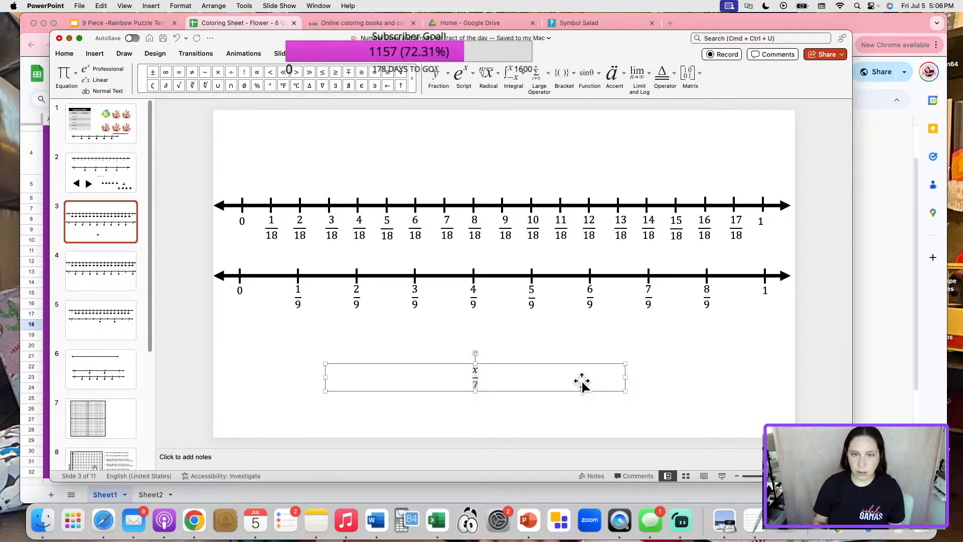
key("Right")
type("= ")
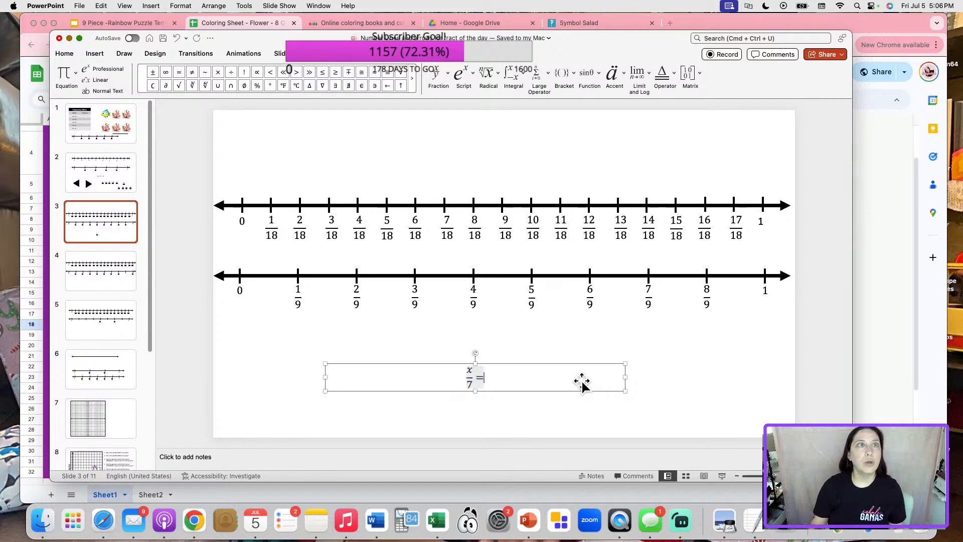
type("6")
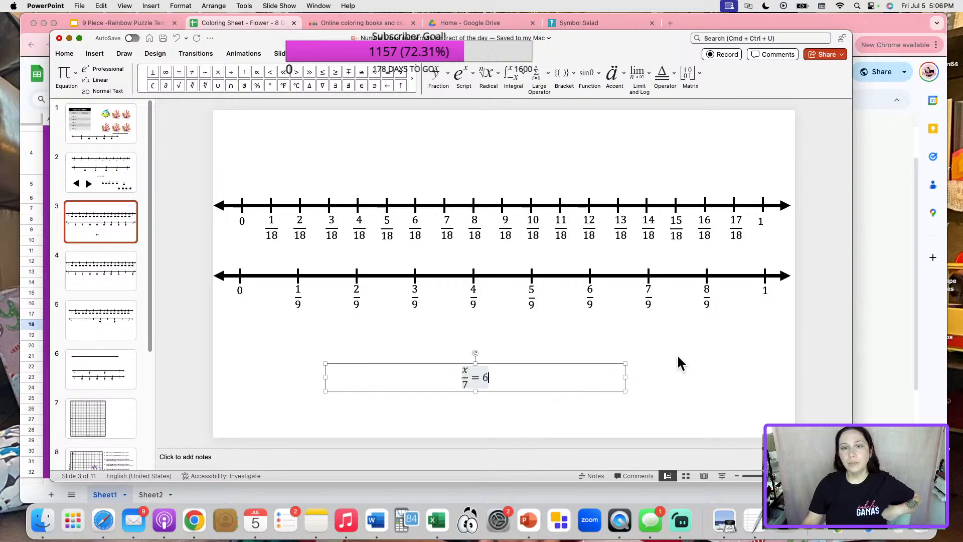
Fit the equation box and enlarge the equation to size 44.
left_click_drag(624, 377, 392, 383)
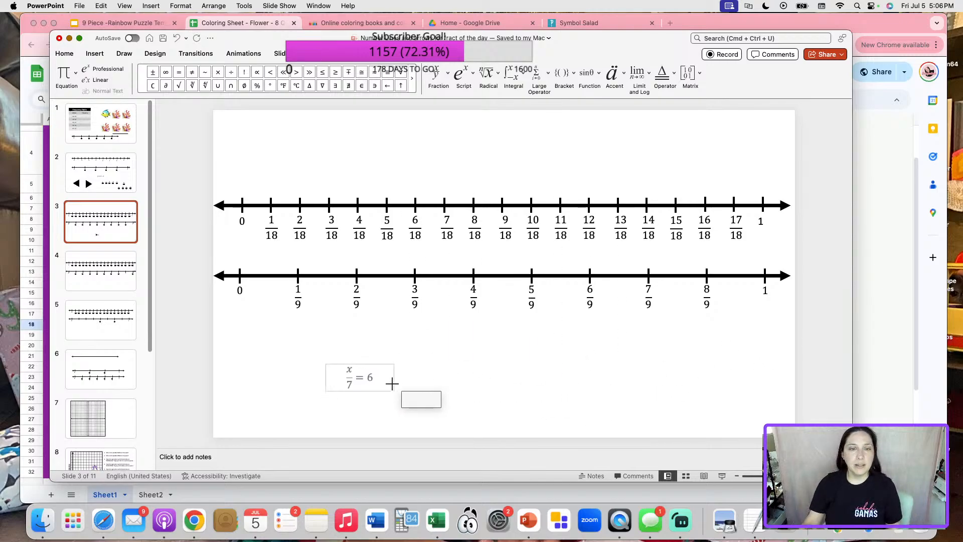
left_click(376, 382)
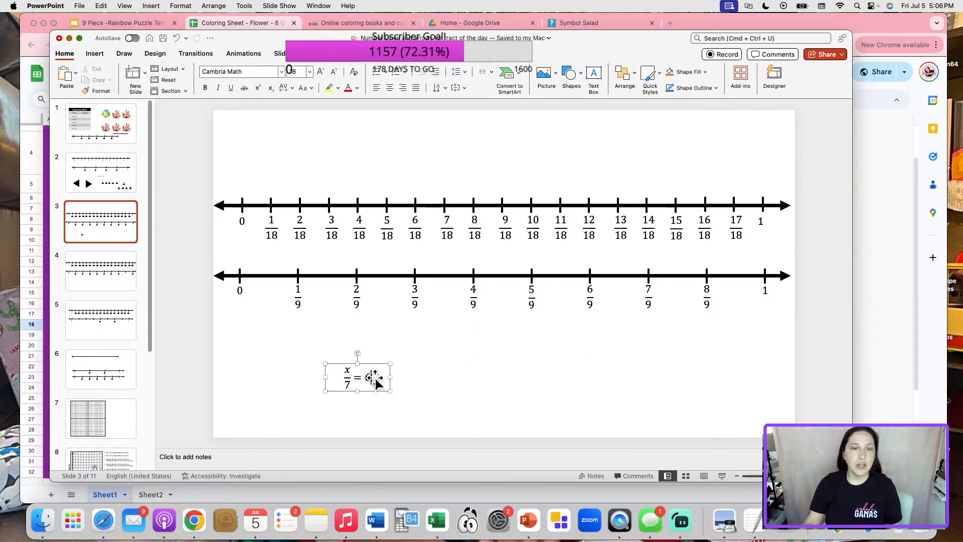
left_click_drag(375, 379, 452, 348)
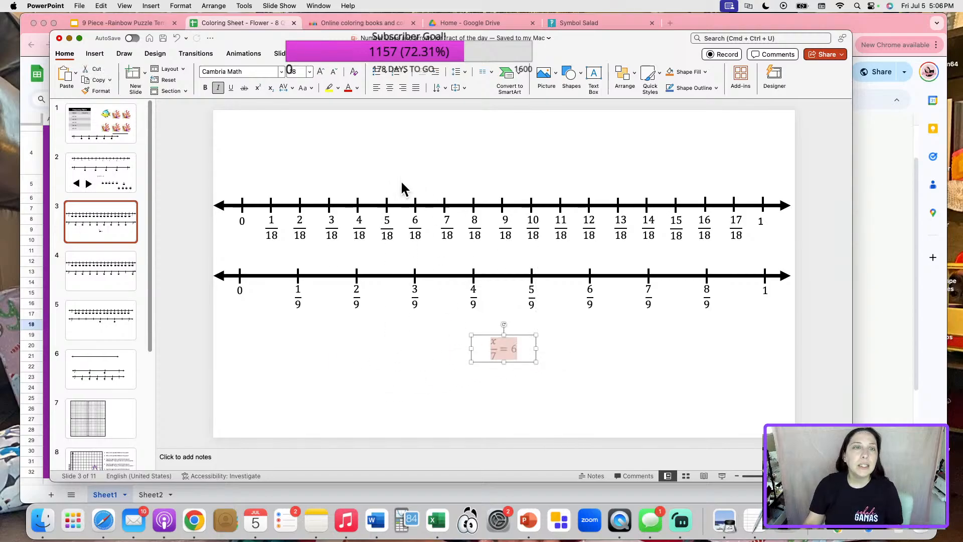
left_click(321, 70)
left_click(321, 71)
left_click(321, 70)
left_click(321, 70)
left_click(321, 70)
left_click(321, 70)
left_click(321, 70)
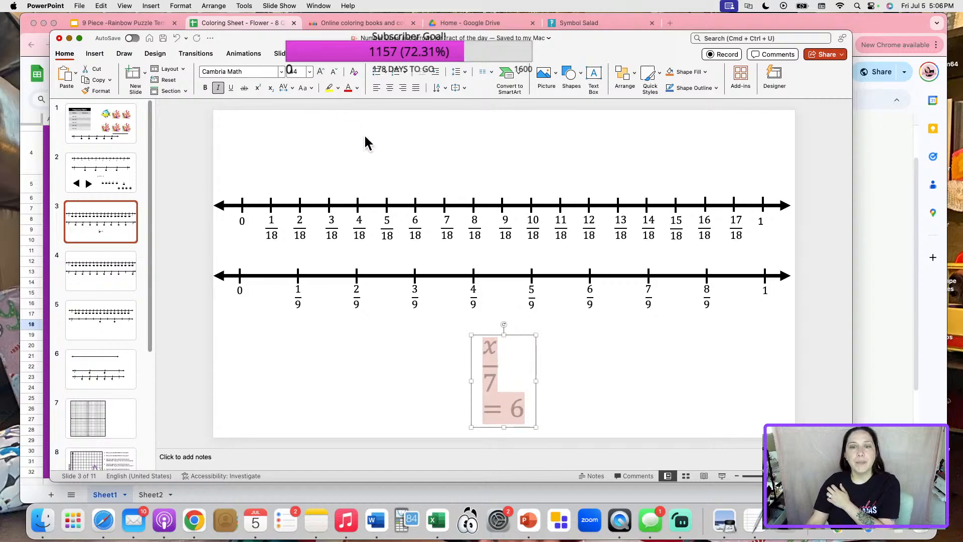
left_click_drag(539, 381, 610, 372)
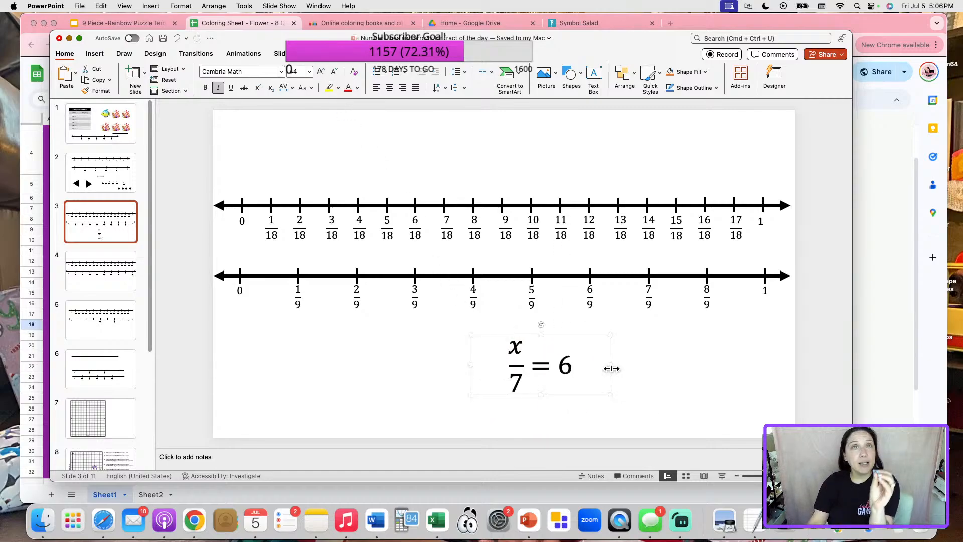
Enlarge the whole x/7 = 6 equation to size 72 and reposition it.
left_click(576, 365)
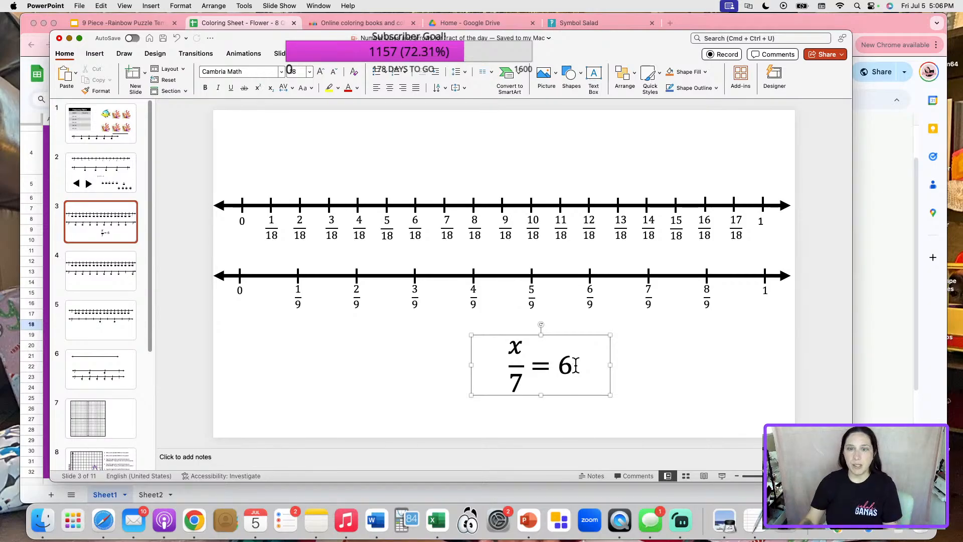
left_click_drag(576, 366, 494, 372)
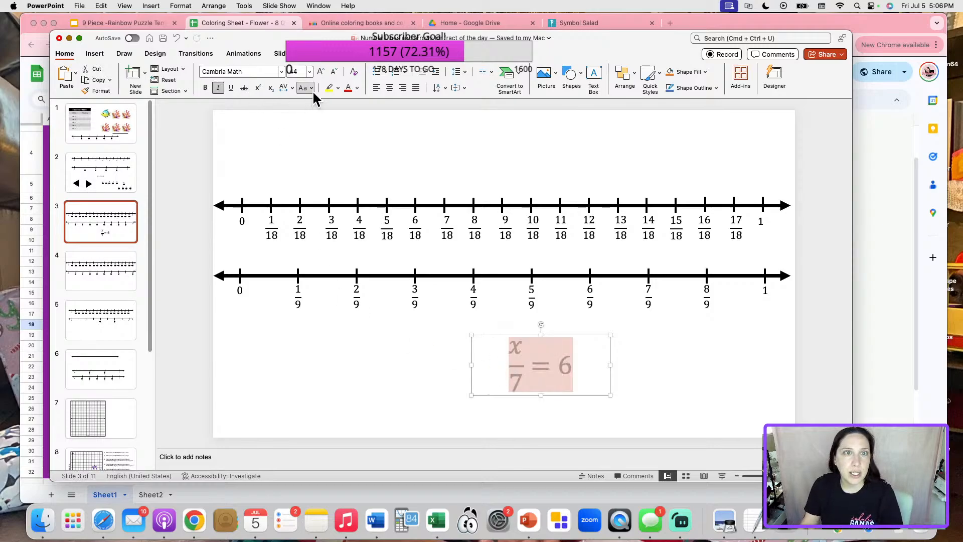
left_click(320, 72)
left_click(320, 71)
left_click(321, 72)
left_click(321, 72)
left_click(320, 72)
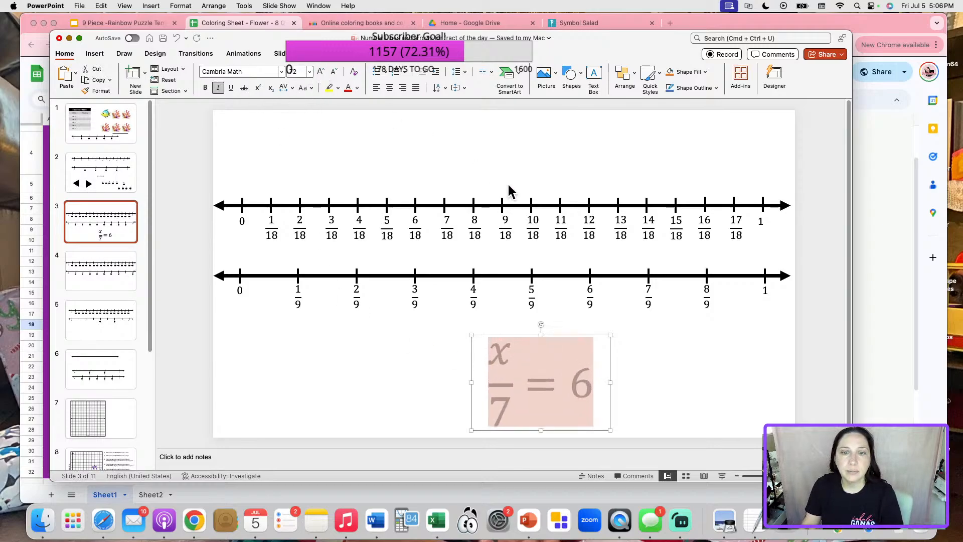
left_click(689, 303)
left_click(569, 341)
left_click_drag(571, 336, 495, 322)
left_click(494, 327)
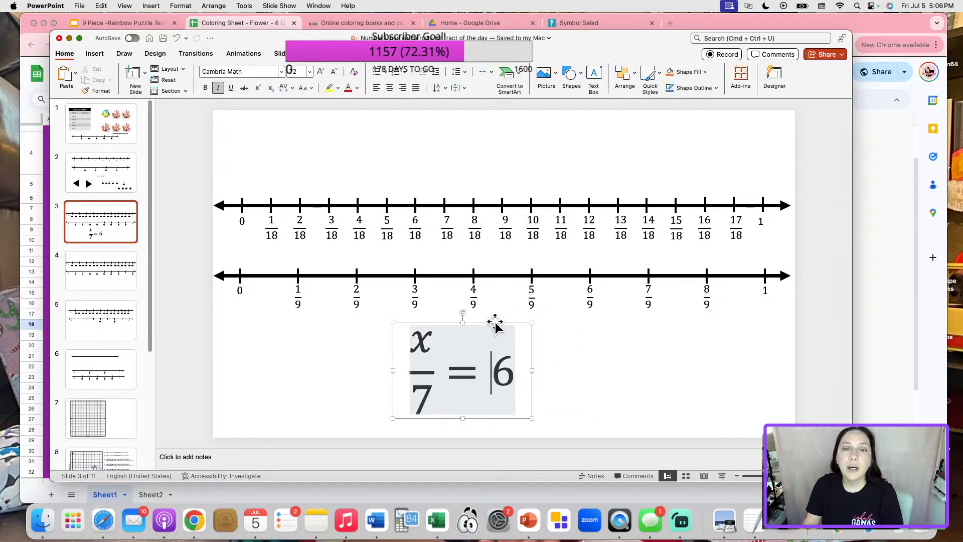
Save the equation as the picture 1.png on the Desktop.
right_click(508, 324)
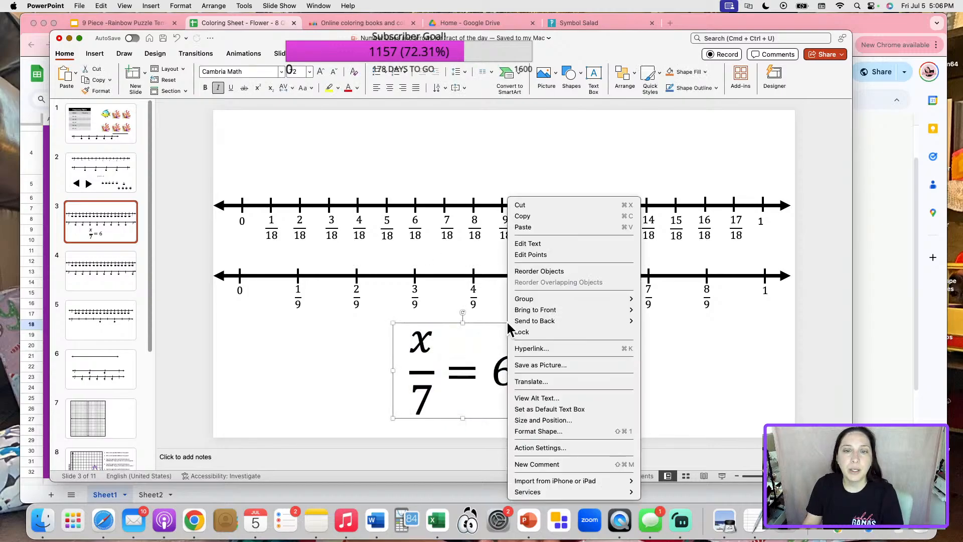
left_click(558, 365)
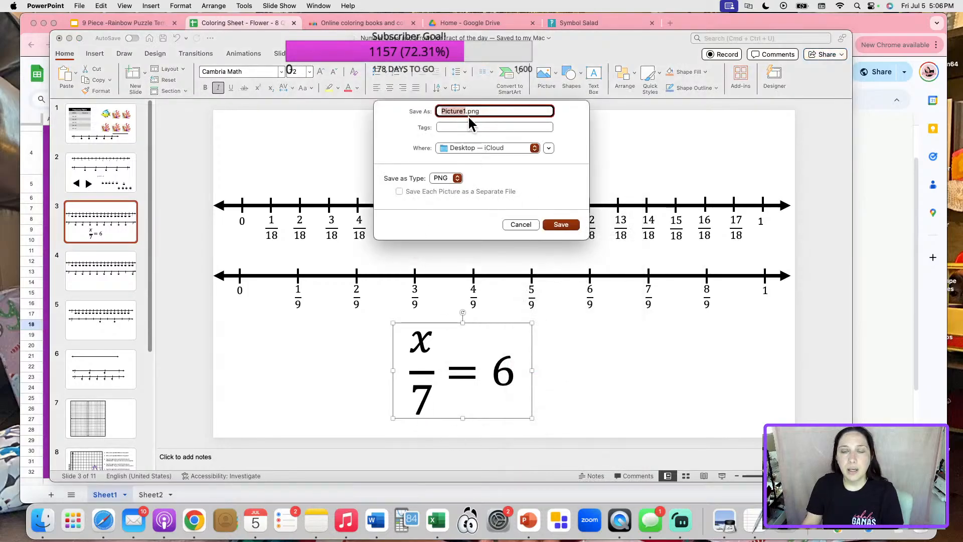
type("1")
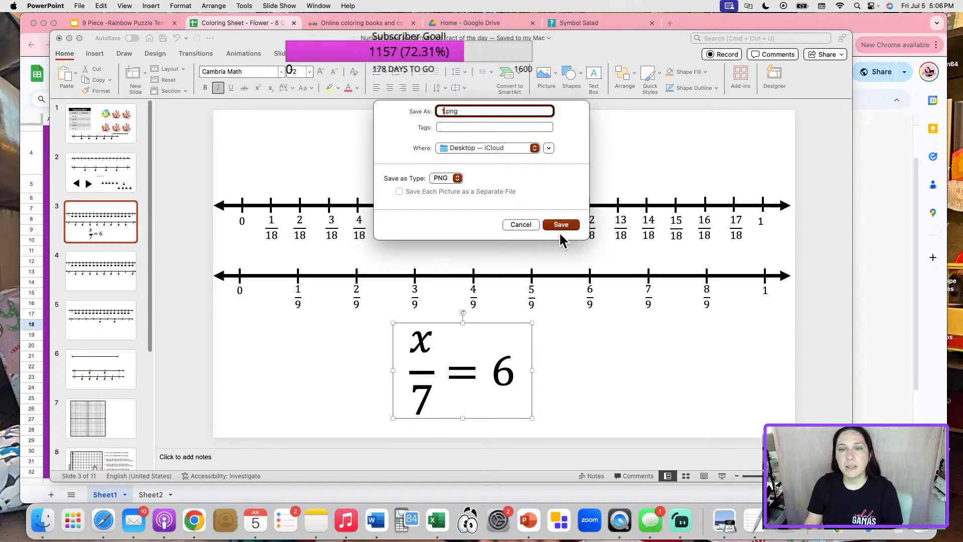
left_click(560, 223)
left_click(26, 214)
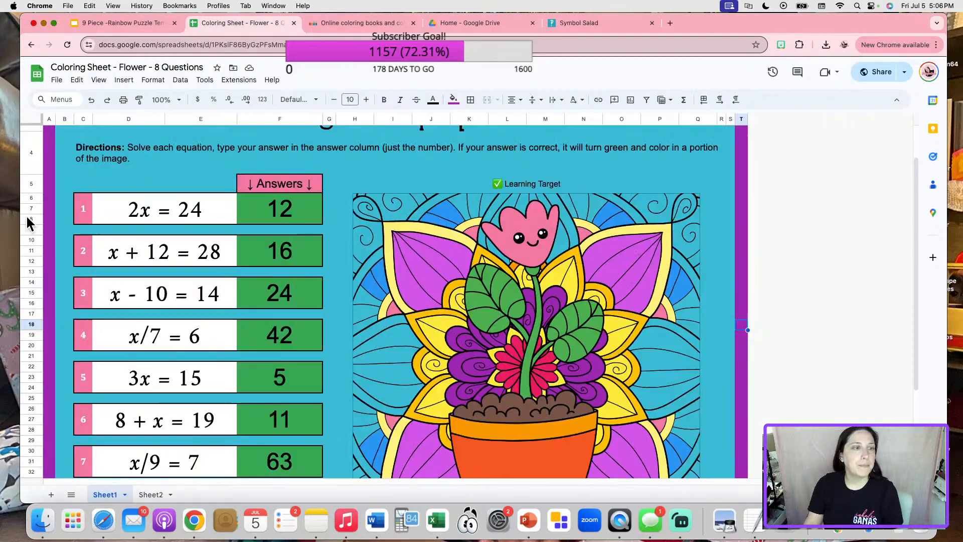
left_click(198, 342)
key("Delete")
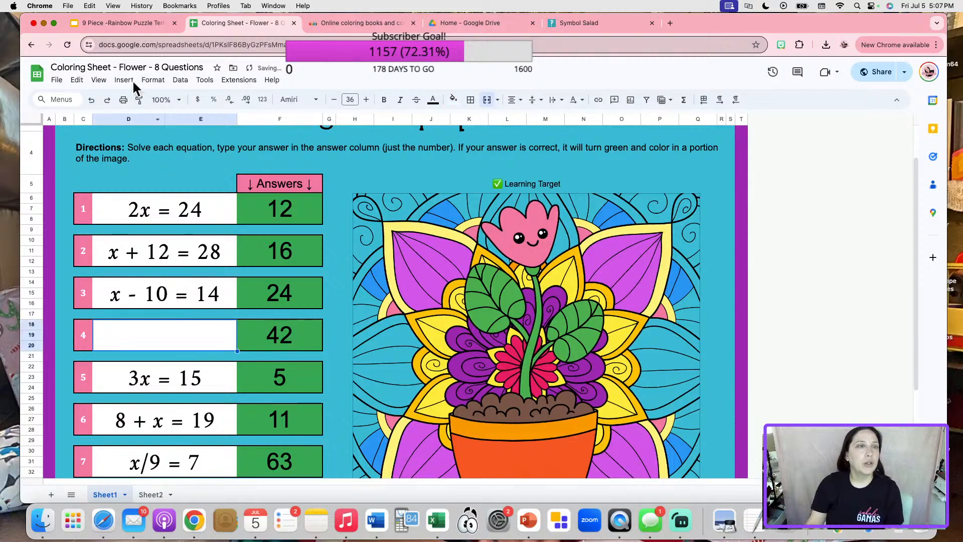
left_click(124, 80)
mouse_move(157, 231)
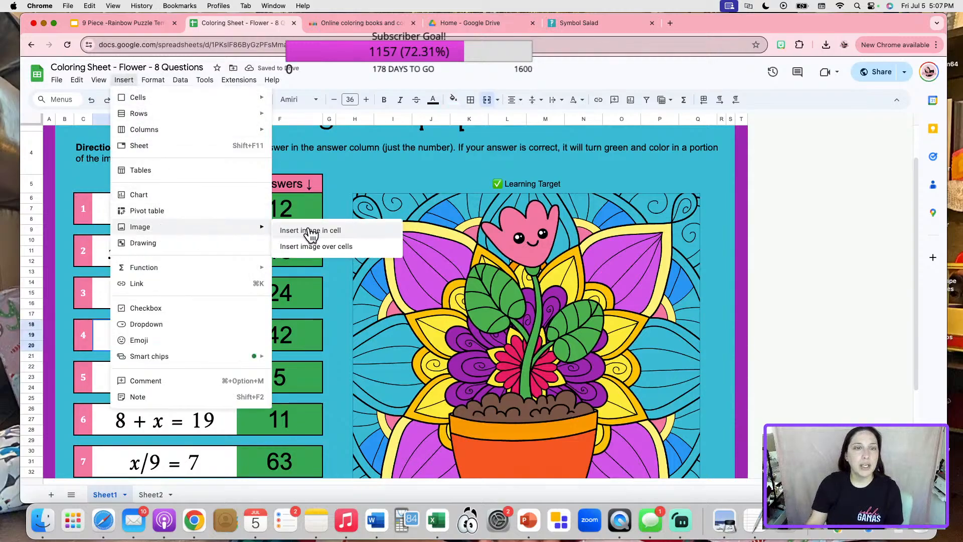
left_click(312, 232)
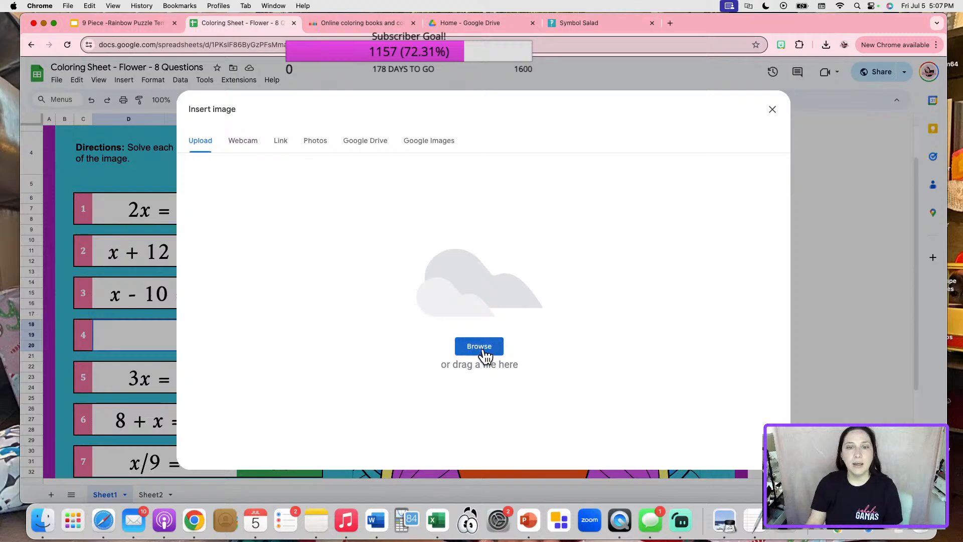
left_click(479, 347)
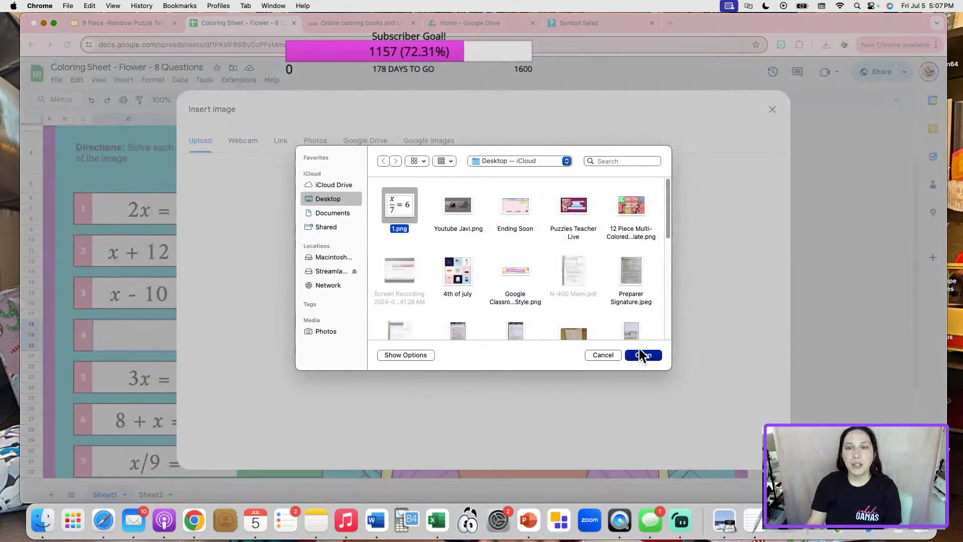
left_click(642, 355)
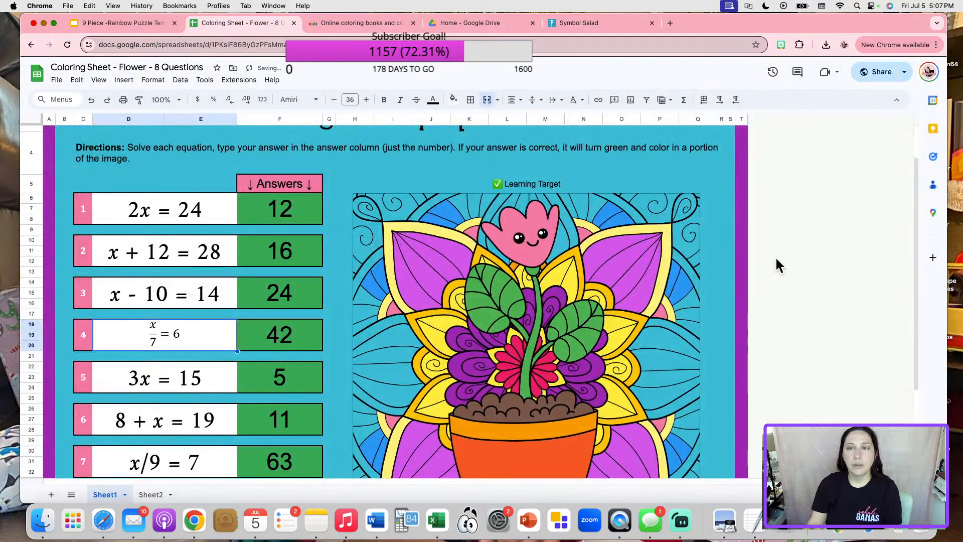
left_click(777, 265)
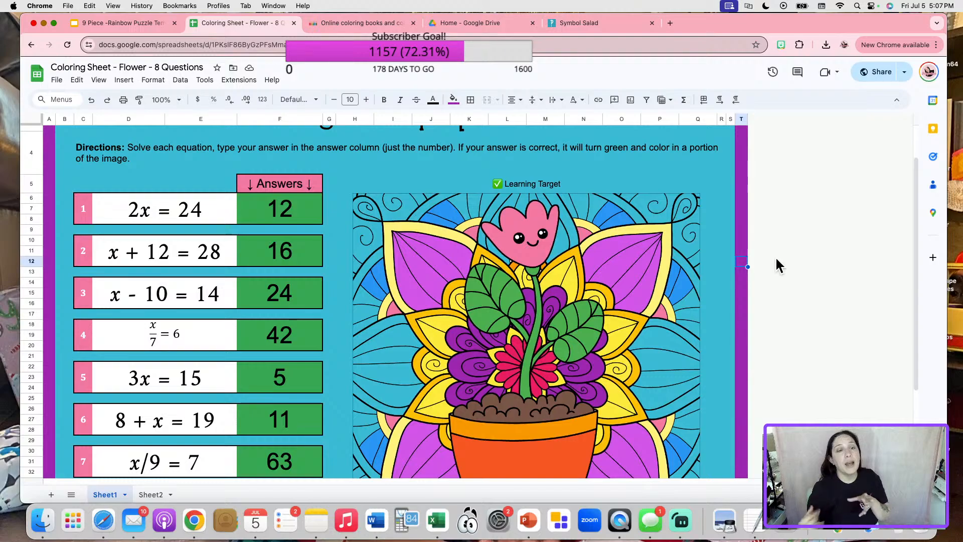
left_click(193, 330)
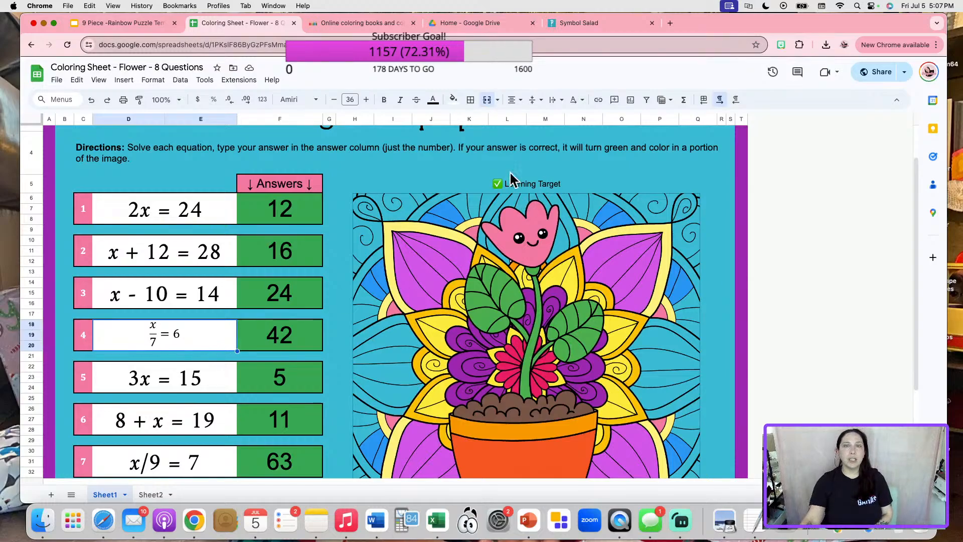
left_click(454, 100)
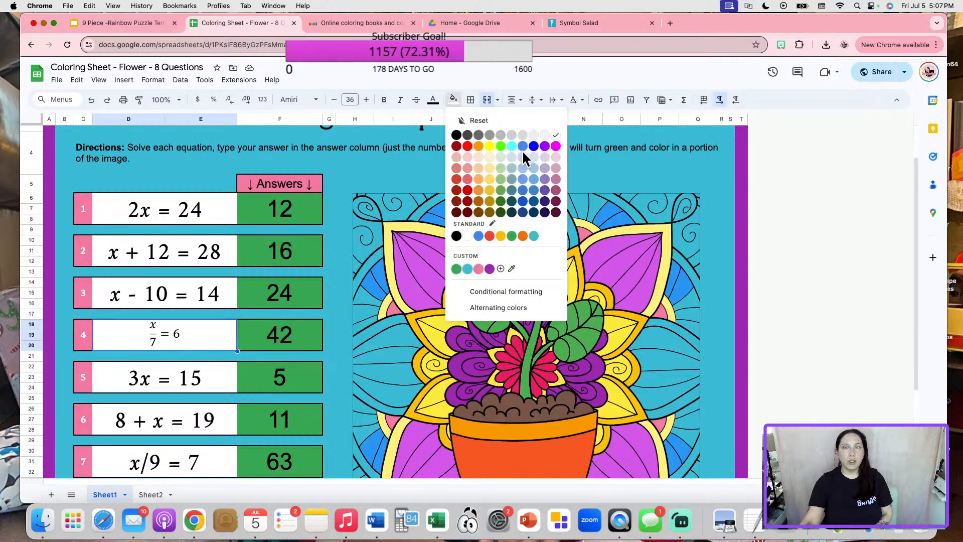
left_click(490, 157)
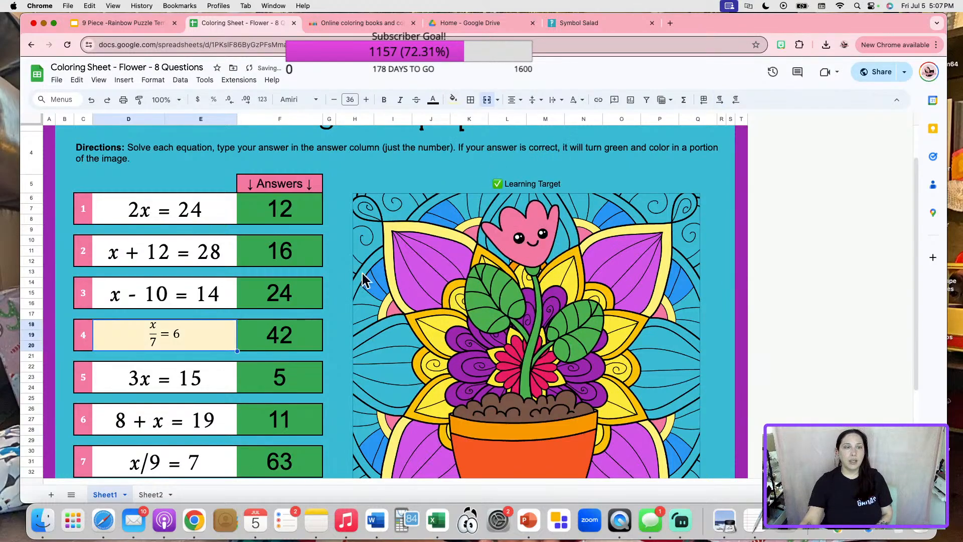
left_click(230, 356)
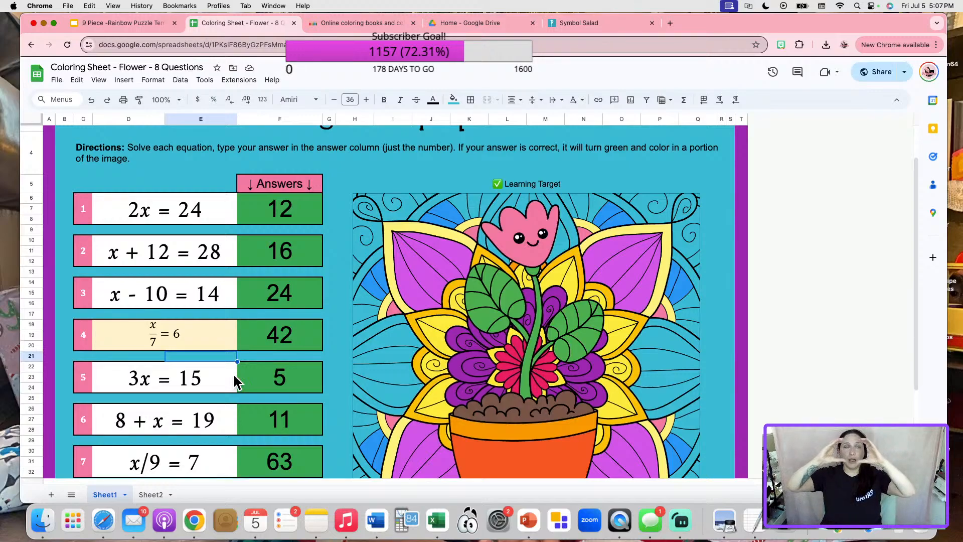
left_click(148, 345)
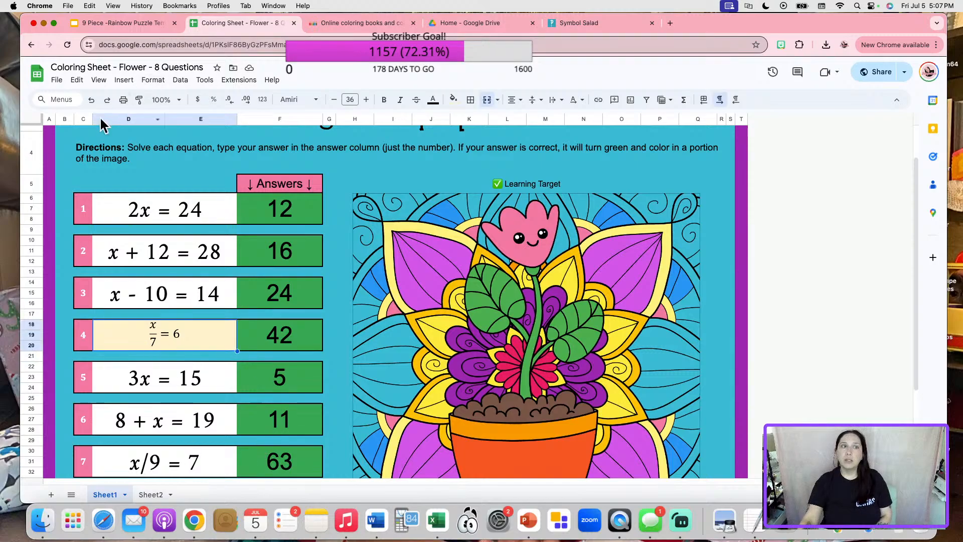
left_click(92, 100)
left_click(782, 301)
scroll(351, 301, "down", 4)
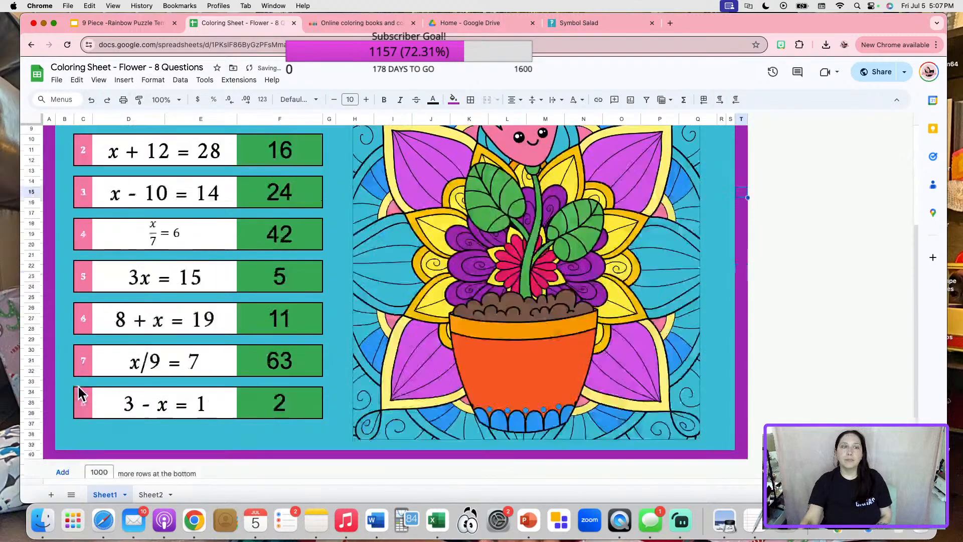
left_click(163, 367)
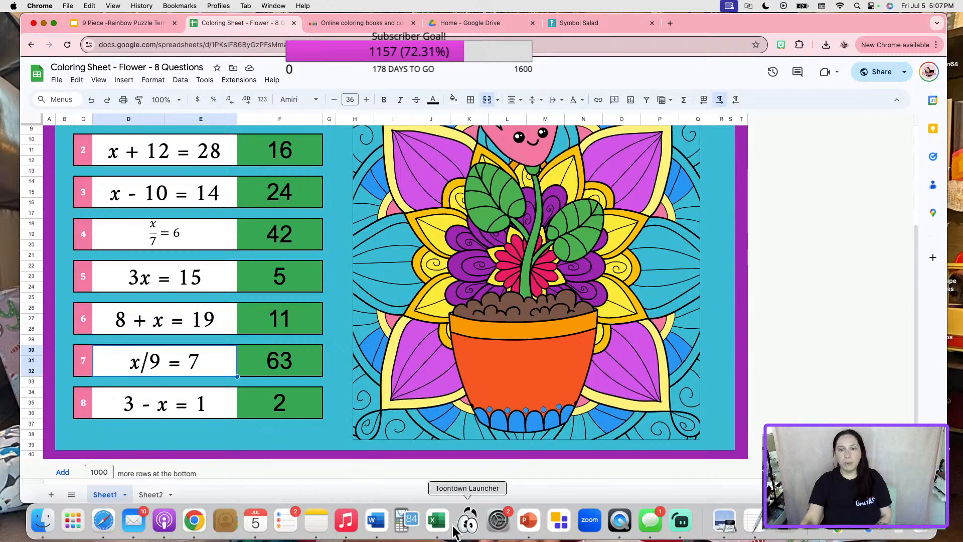
Edit the slide 3 equation from x/7 = 6 to x/9 = 7.
left_click(528, 520)
left_click(427, 396)
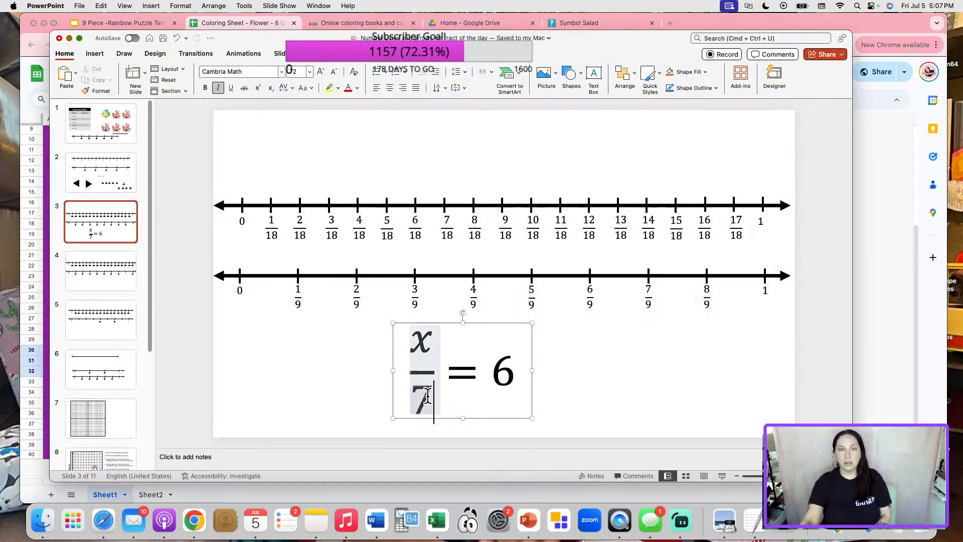
key("BackSpace")
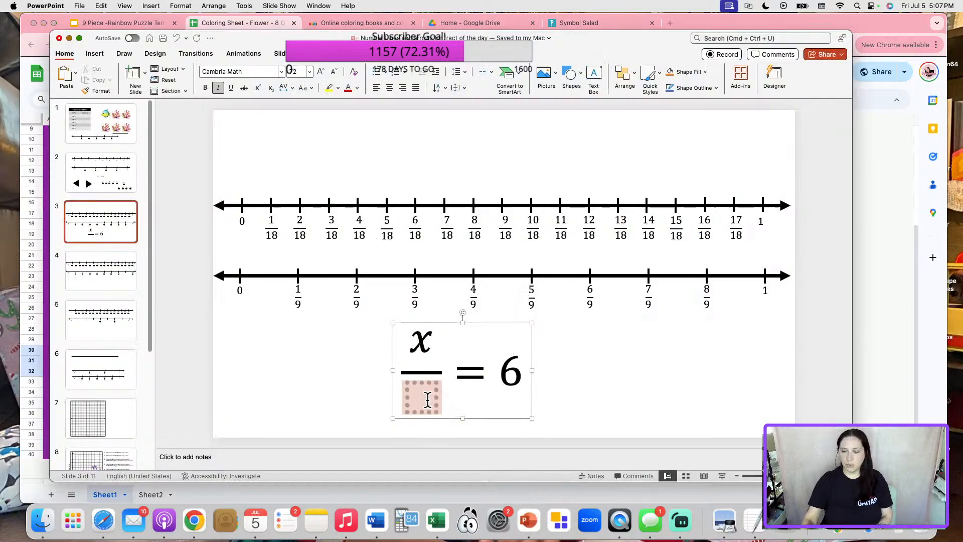
type("9")
left_click(516, 373)
key("BackSpace")
type("7")
left_click(625, 353)
Save the x/9 = 7 equation as the picture 2.png.
left_click(466, 326)
left_click(466, 325)
right_click(474, 321)
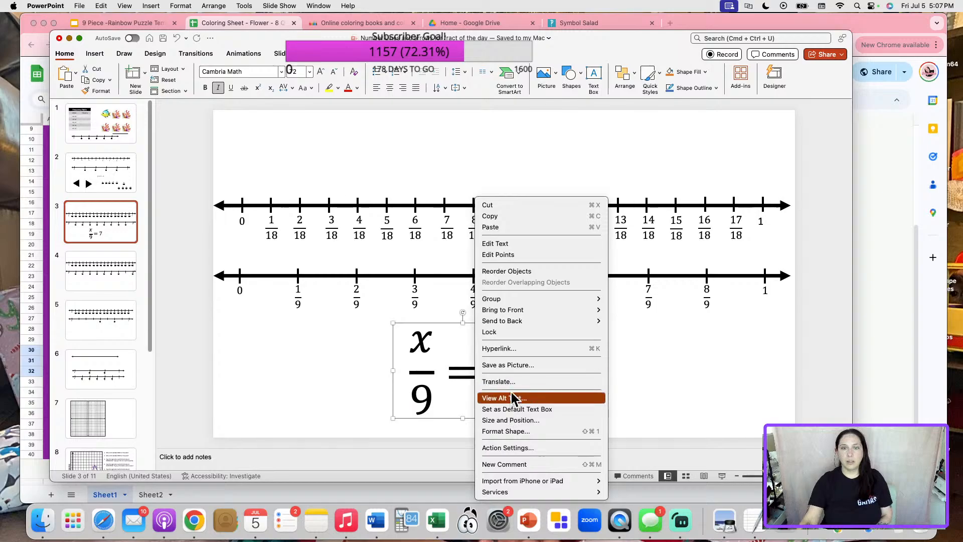
left_click(508, 364)
type("2")
left_click(561, 225)
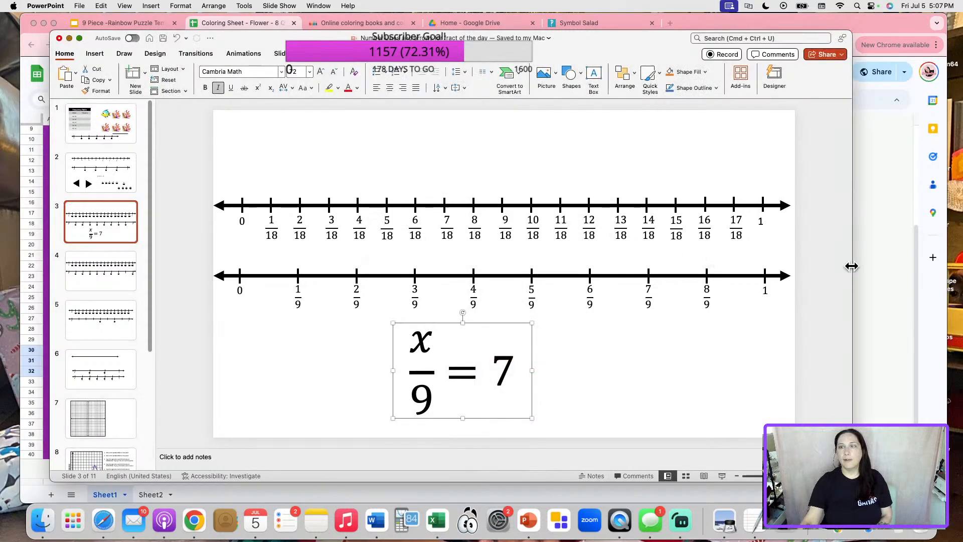
left_click(854, 269)
Clear question 7's typed equation and upload 2.png as an in-cell image.
key("BackSpace")
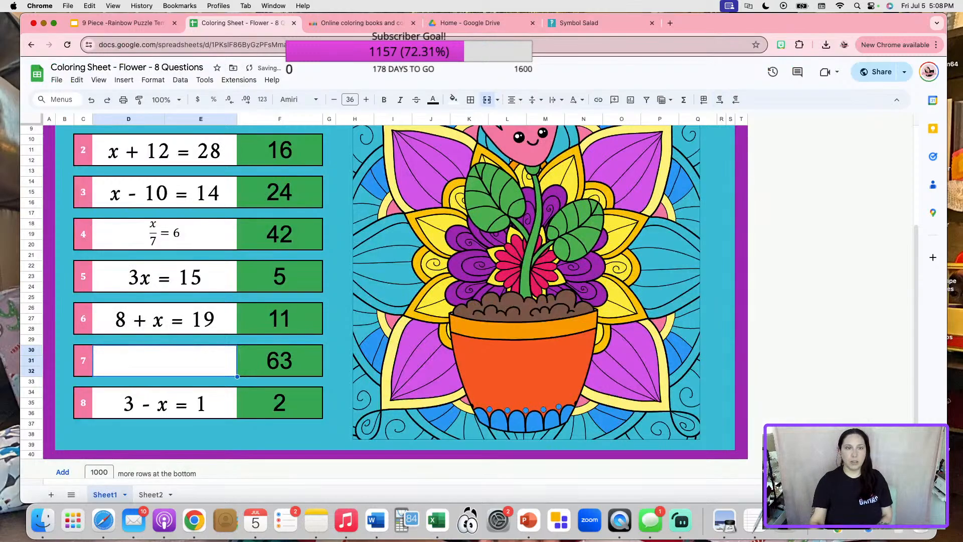
left_click(123, 80)
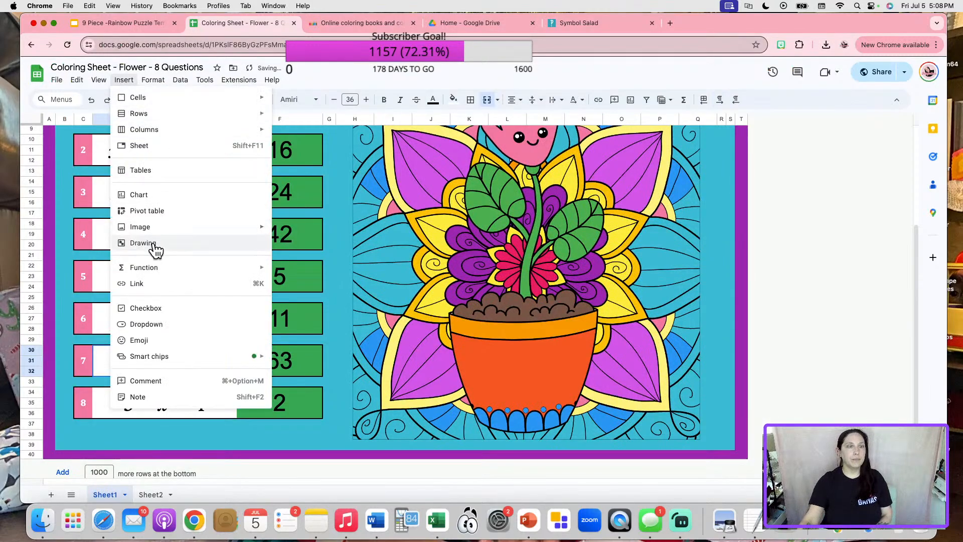
mouse_move(177, 231)
left_click(310, 230)
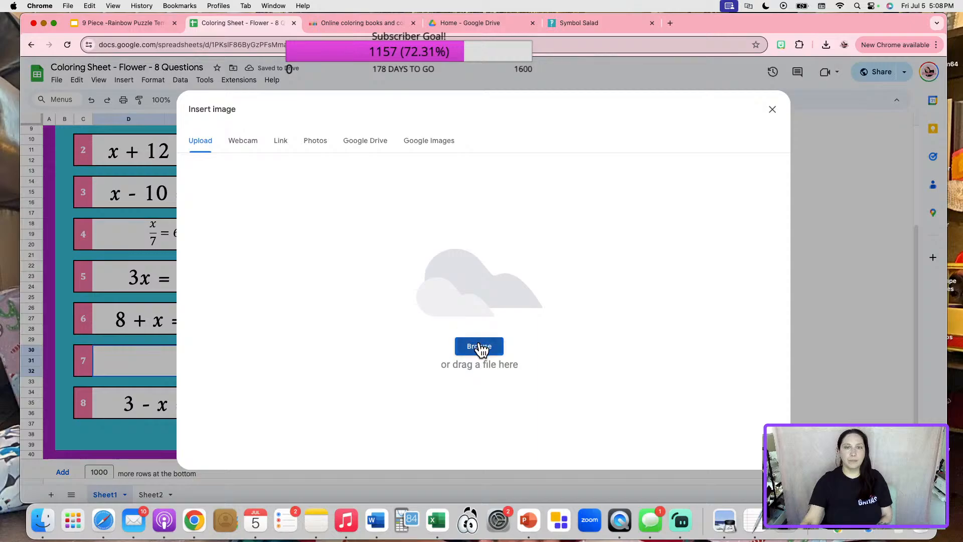
left_click(479, 345)
left_click(401, 210)
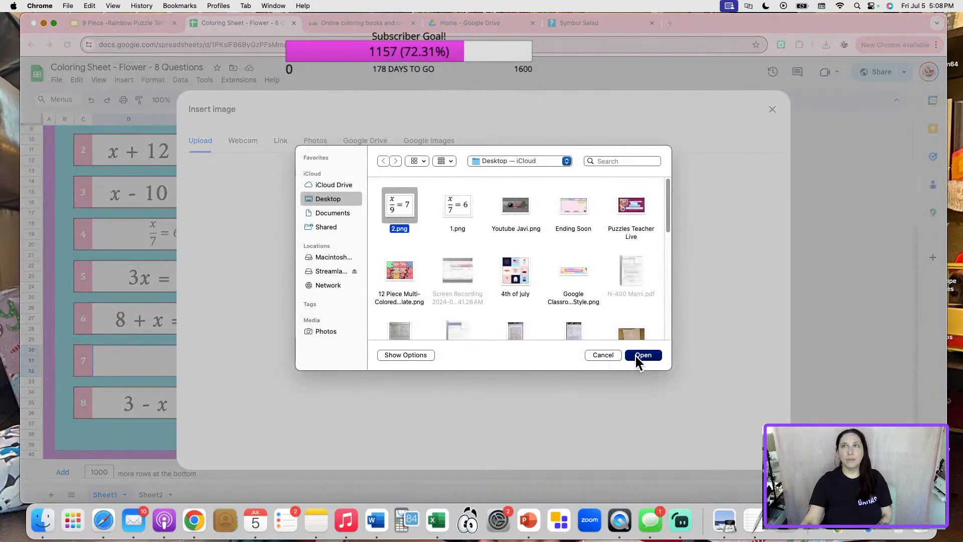
left_click(636, 356)
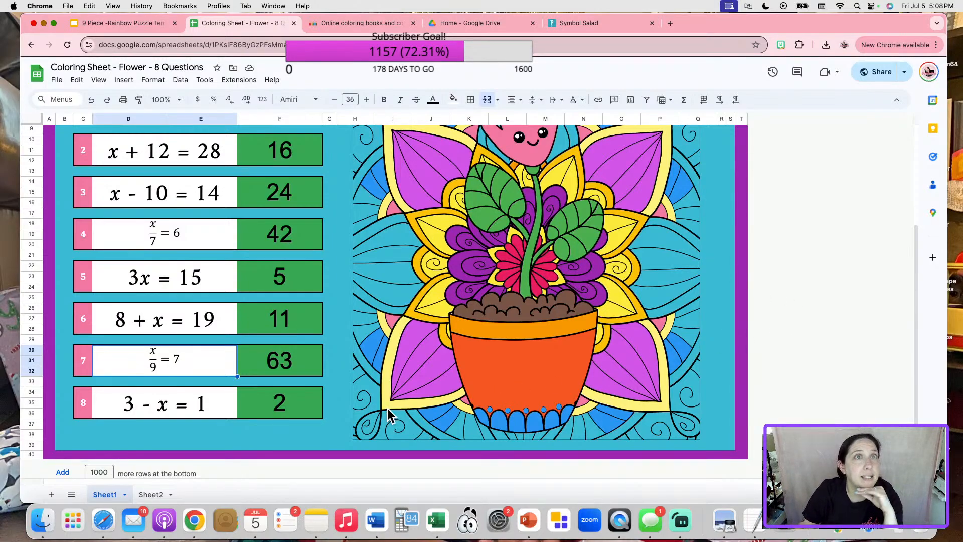
Set the eight equation cells in D6:E36 to font size 24.
scroll(275, 350, "up", 5)
scroll(285, 353, "down", 4)
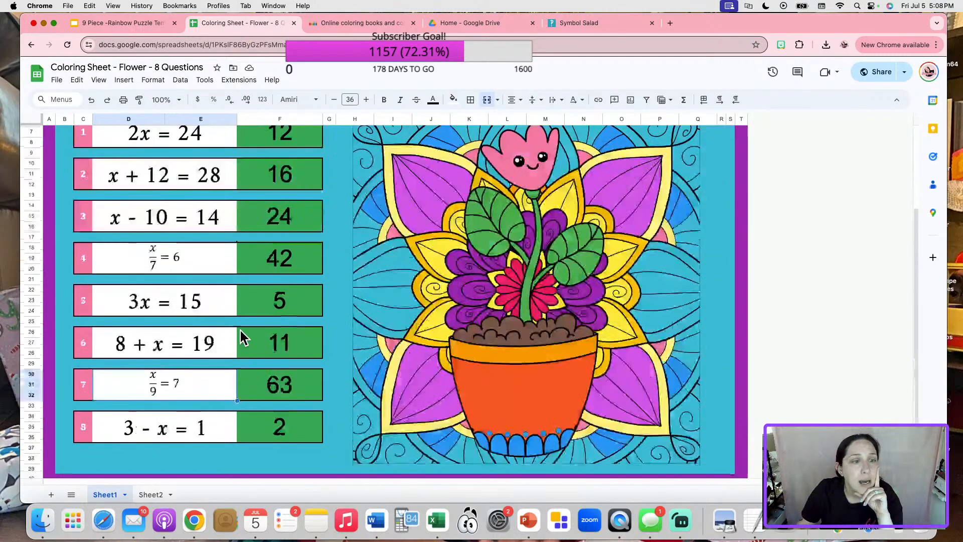
scroll(234, 326, "up", 1)
left_click_drag(211, 156, 198, 464)
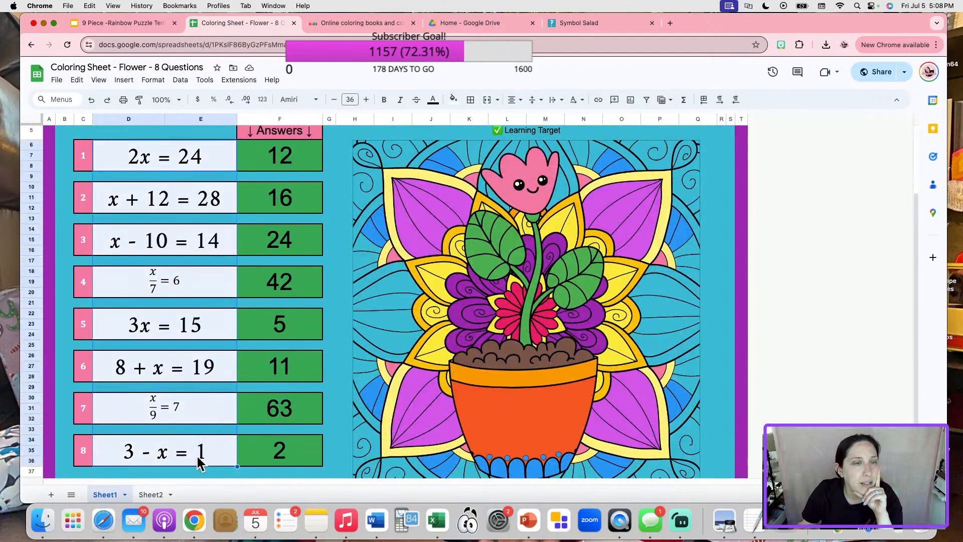
left_click(351, 99)
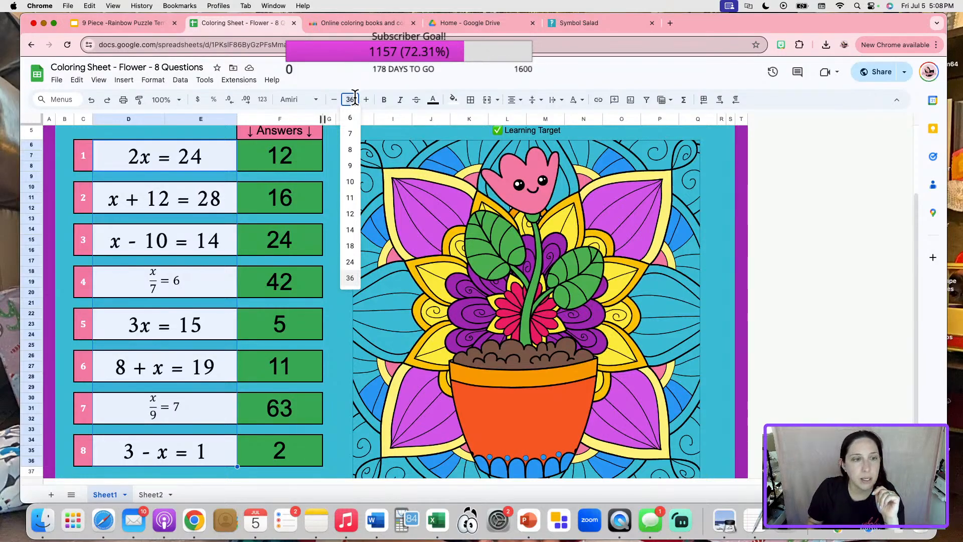
key("Return")
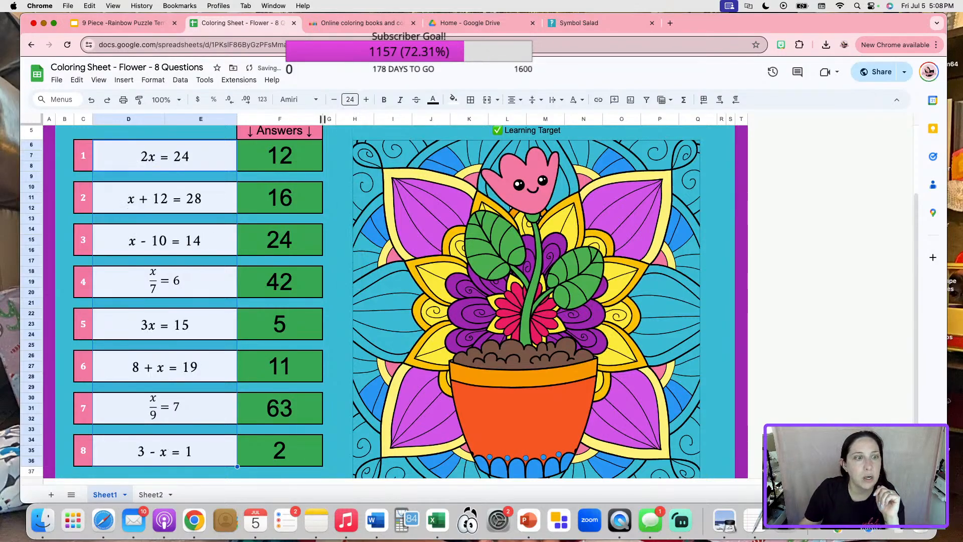
Narrow the equation column D so the worksheet is more compact.
left_click_drag(165, 119, 128, 118)
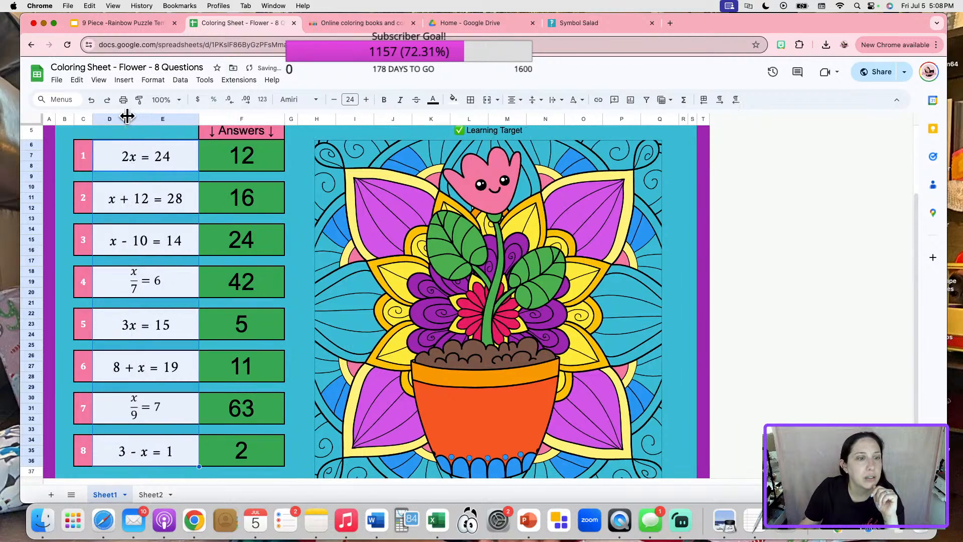
left_click(152, 261)
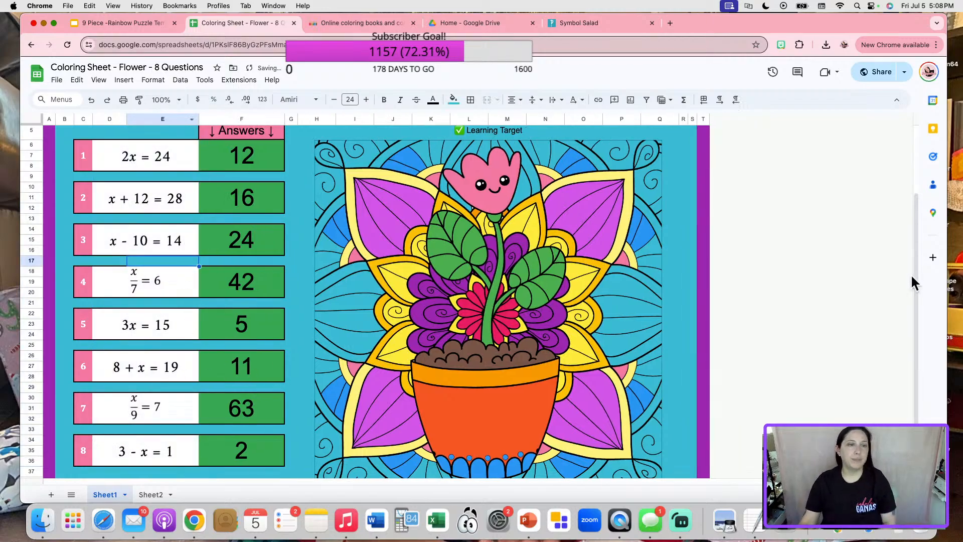
left_click(703, 271)
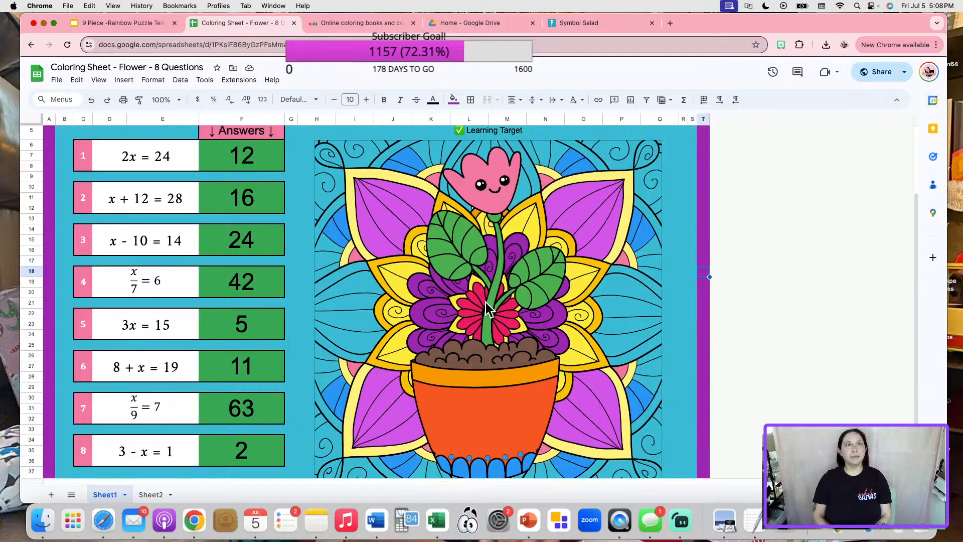
scroll(327, 294, "down", 1)
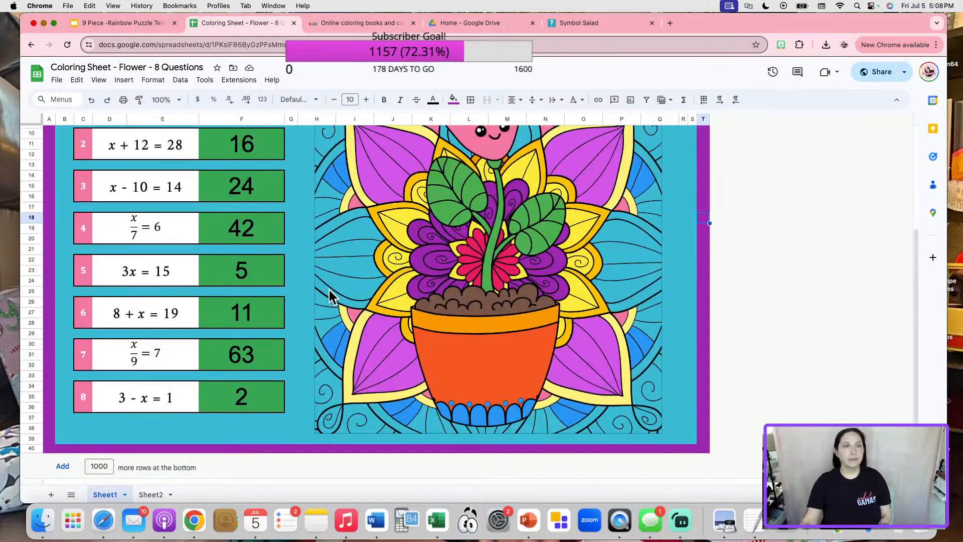
scroll(327, 294, "up", 3)
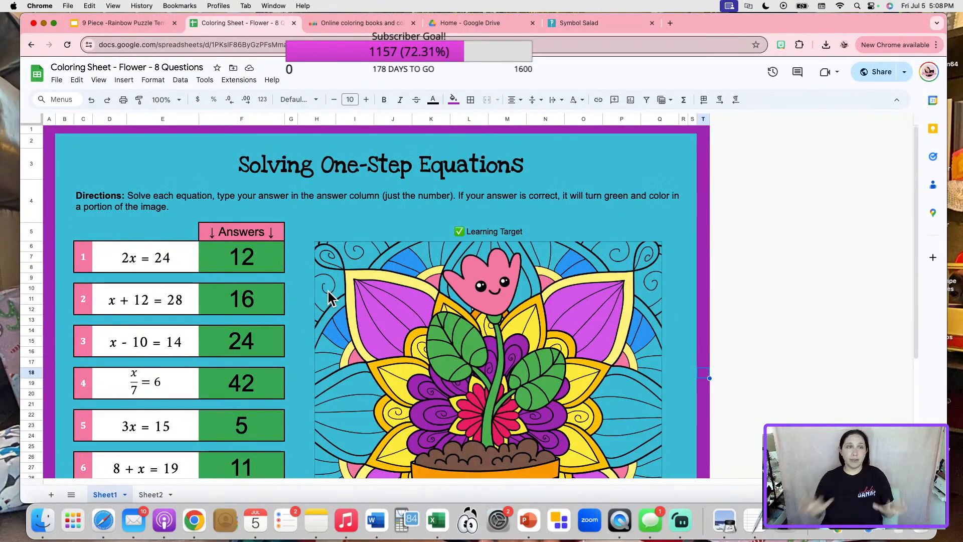
left_click(201, 67)
Retitle the spreadsheet 'Solving One Step Equation Coloring Sheet KEY'.
left_click_drag(201, 67, 41, 66)
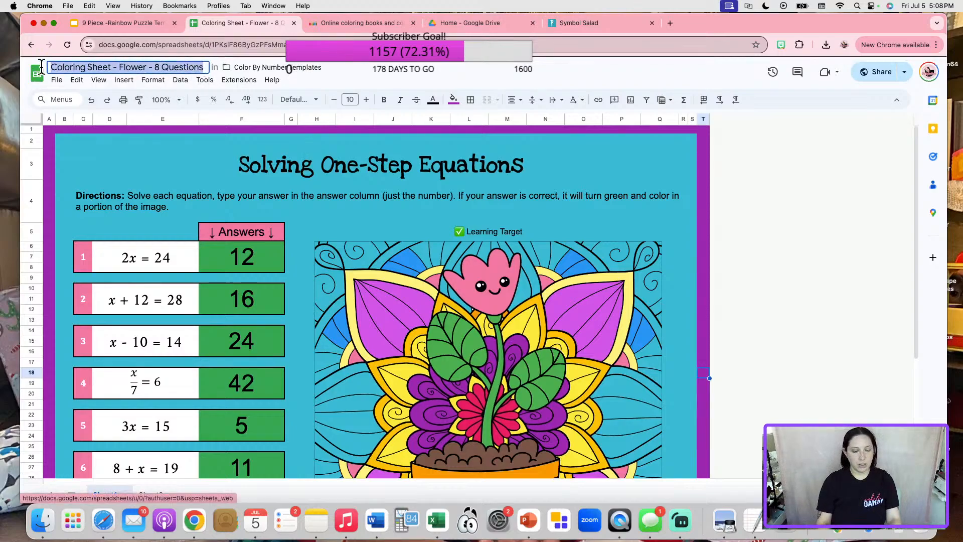
type("Solving Equations")
key("BackSpace")
key("BackSpace")
key("BackSpace")
key("BackSpace")
key("BackSpace")
key("BackSpace")
key("BackSpace")
key("BackSpace")
key("BackSpace")
type("One Step Equation Coloring Sheet KEY")
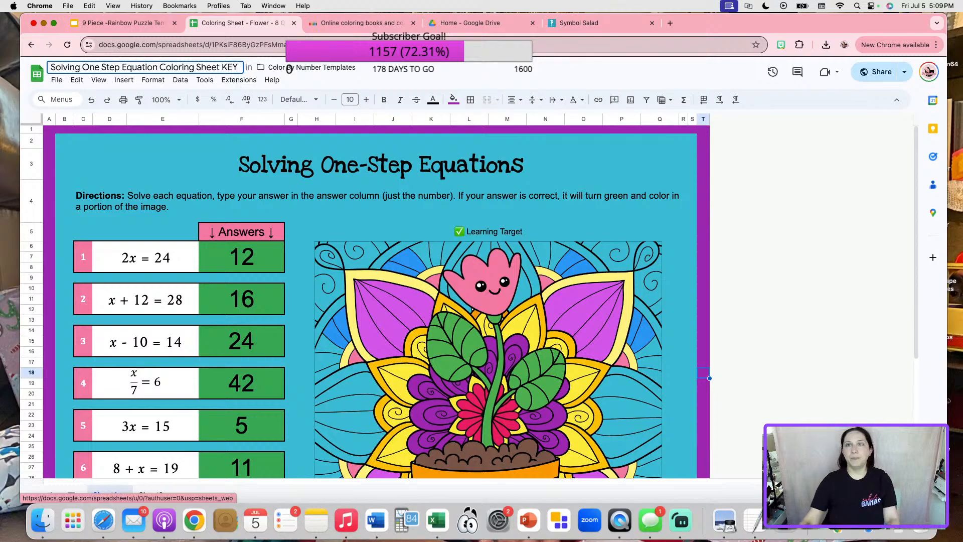
left_click(801, 262)
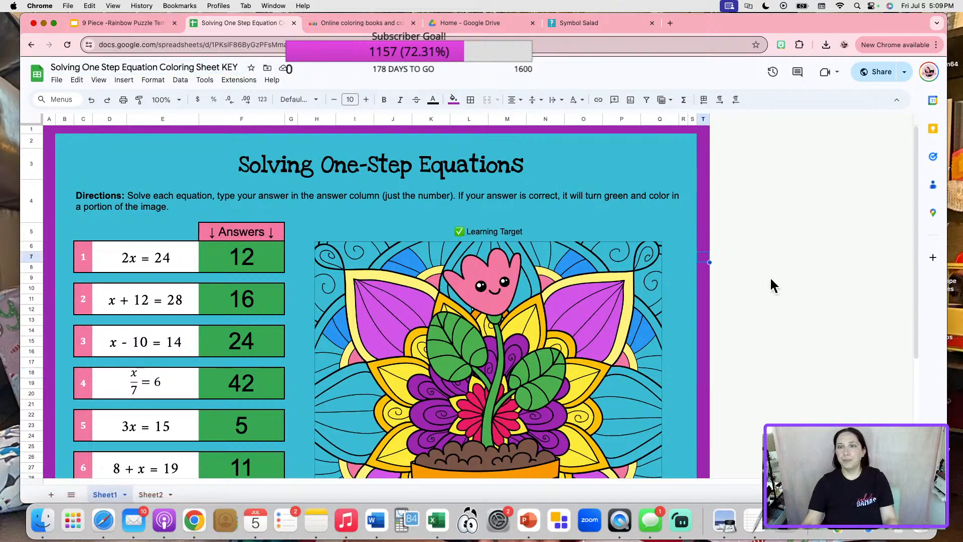
On Sheet2, delete the Blank, Problem Number and -Answers- labels and their numbers.
left_click(153, 494)
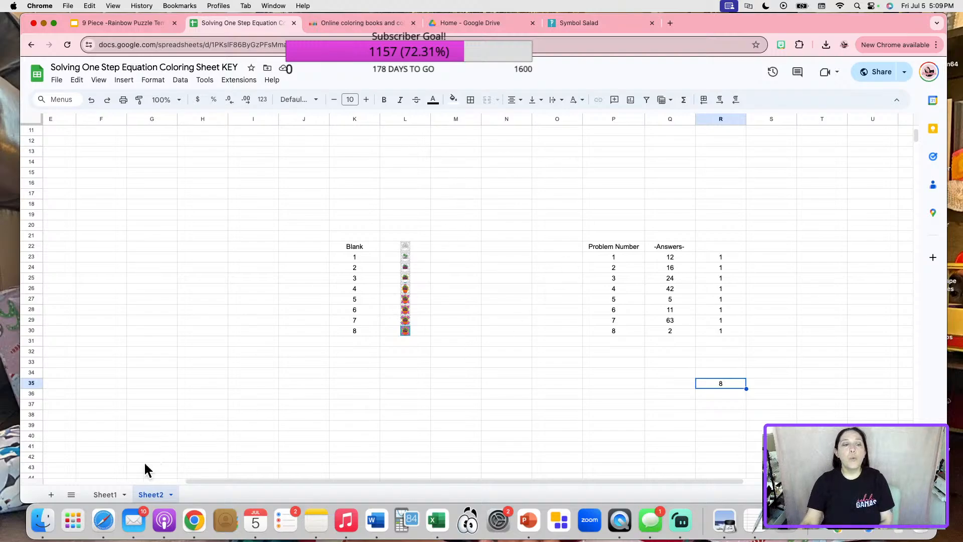
left_click(105, 495)
left_click(151, 494)
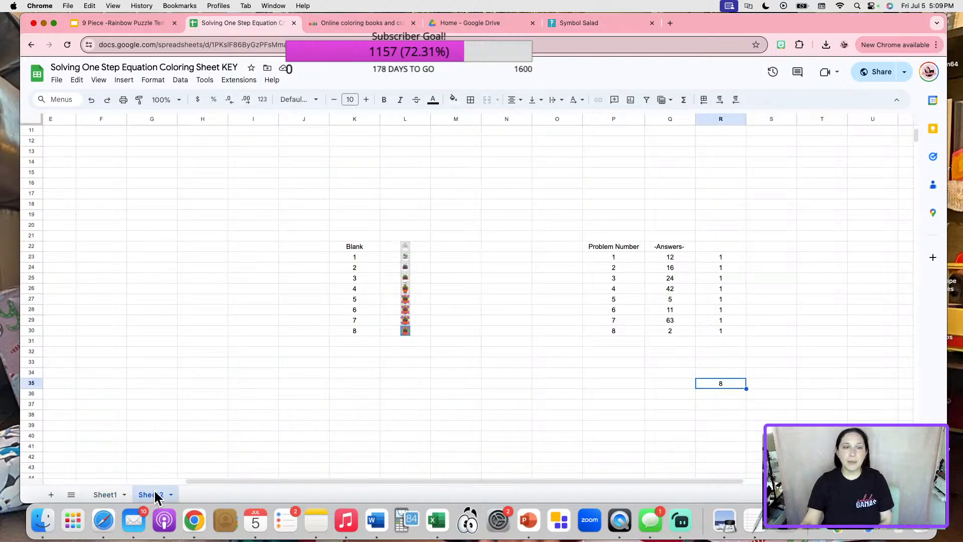
left_click_drag(355, 203, 344, 367)
key("Delete")
left_click_drag(612, 196, 593, 362)
key("Delete")
left_click(664, 244)
key("Delete")
left_click(786, 235)
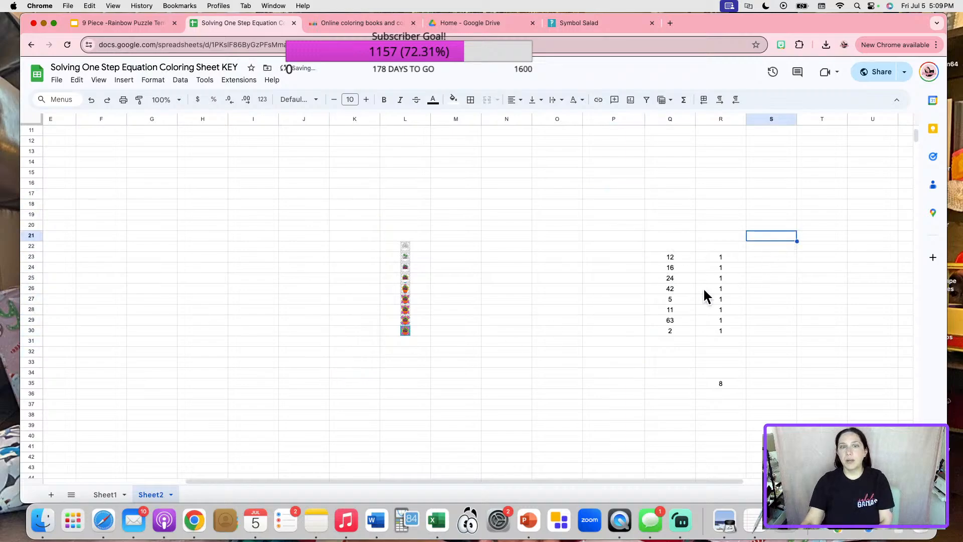
Hide the image column L on Sheet2.
right_click(410, 120)
left_click(355, 183)
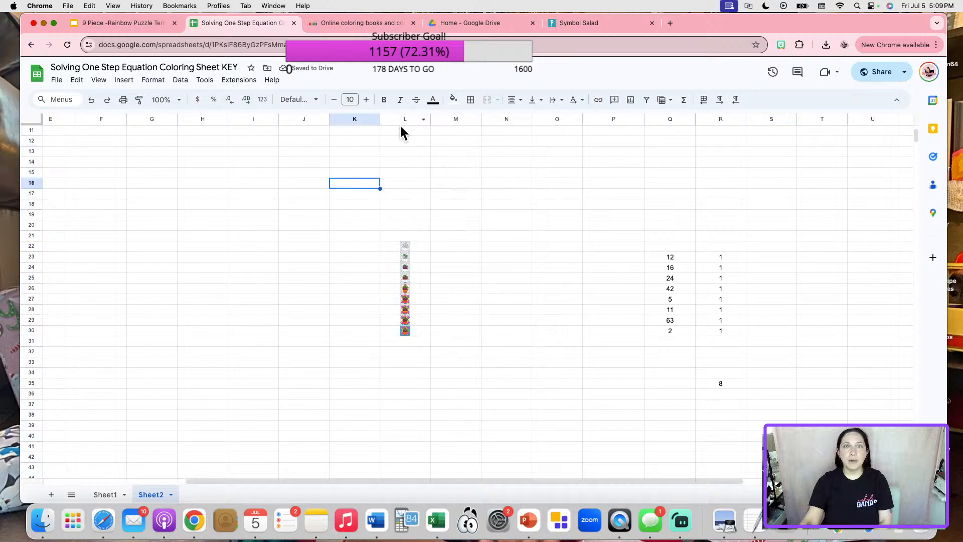
left_click(405, 119)
right_click(406, 119)
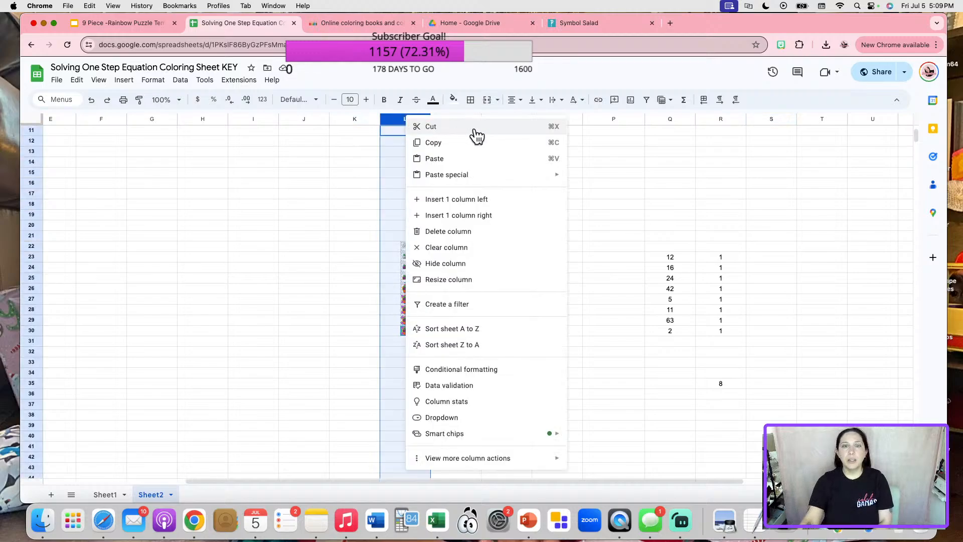
left_click(458, 264)
Set the answer and check values in Q23:R35 to font size 1.
scroll(638, 298, "down", 5)
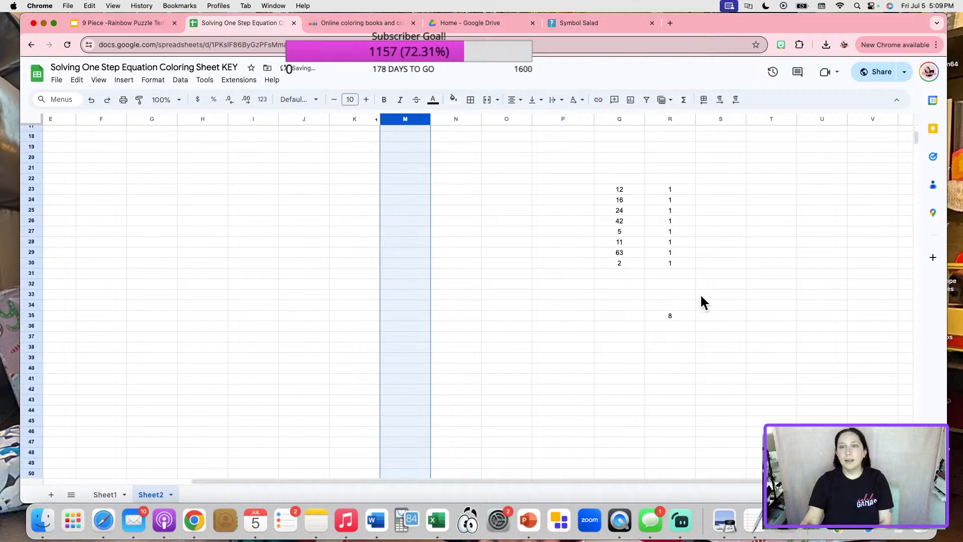
left_click_drag(633, 191, 675, 310)
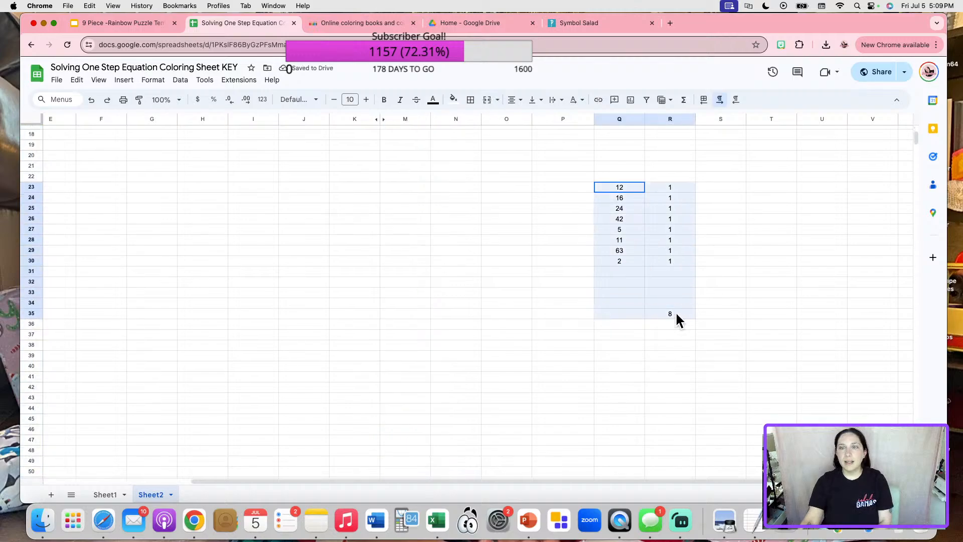
left_click(351, 98)
type("1")
key("Return")
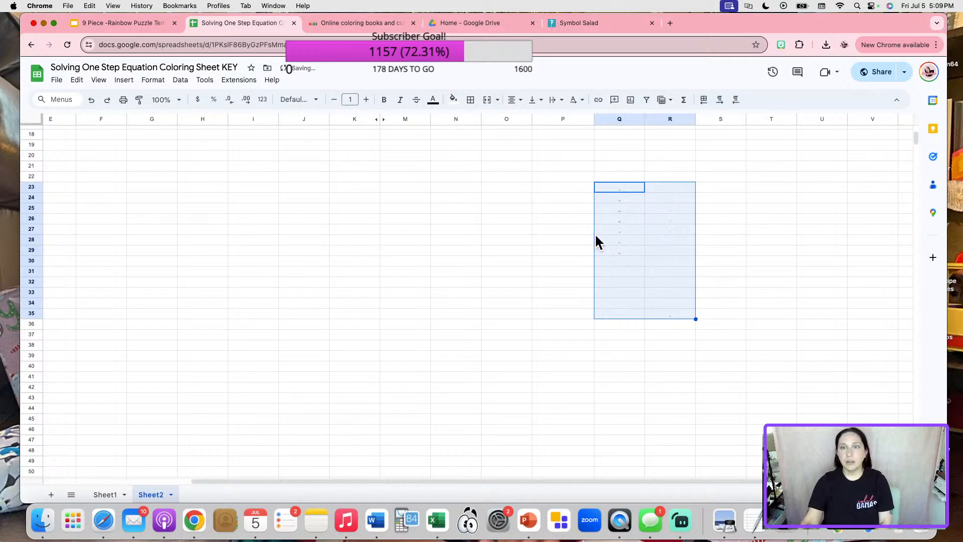
Add a 'Cell is not empty' rule on Q23:R35 with white fill and white text.
right_click(633, 226)
mouse_move(679, 494)
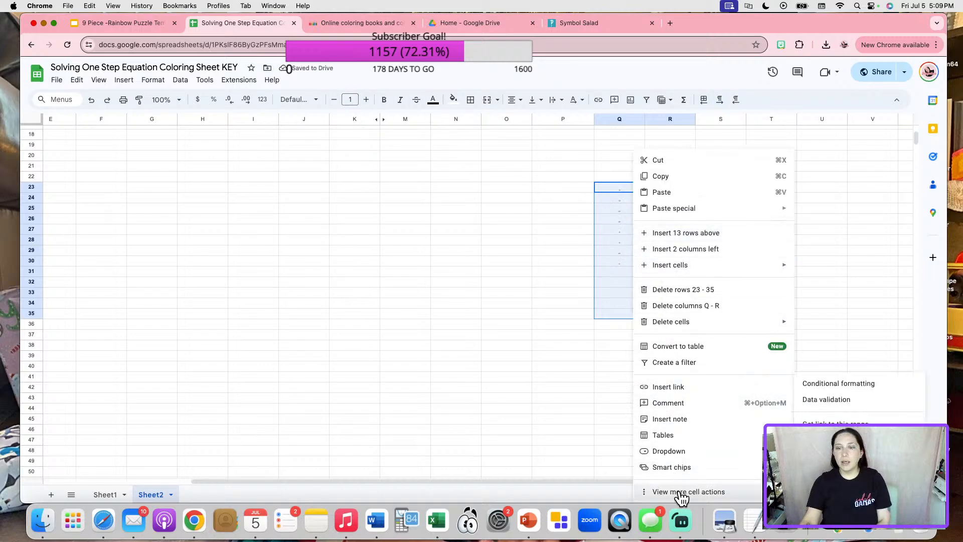
left_click(838, 384)
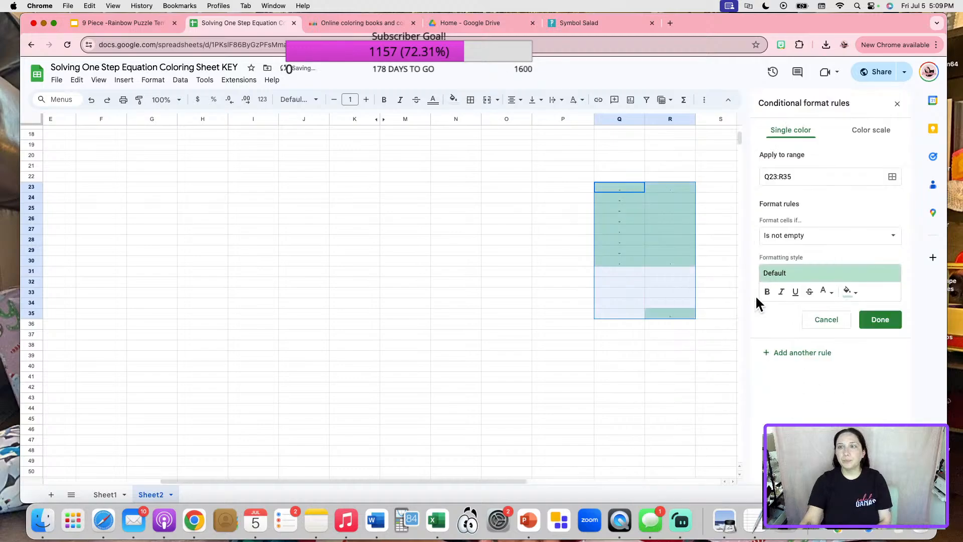
left_click(848, 291)
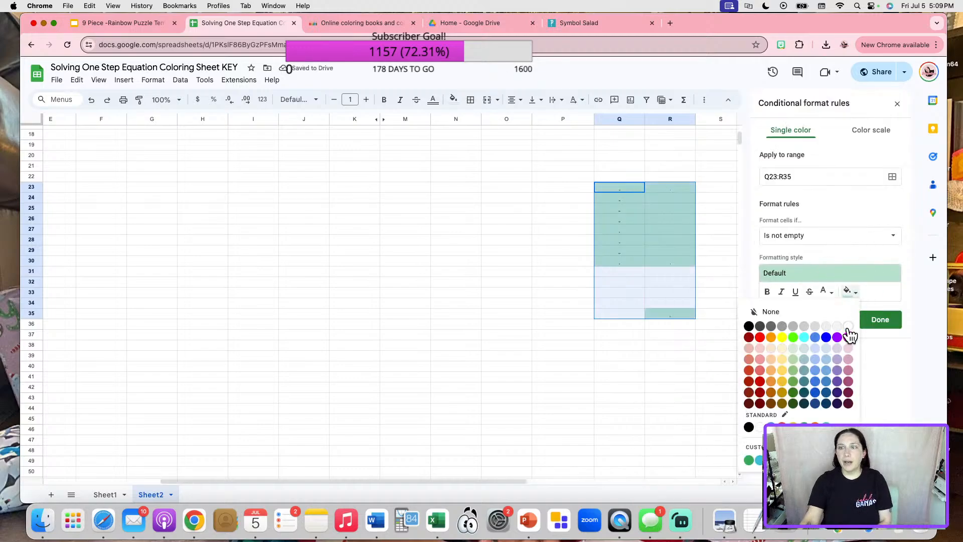
left_click(850, 325)
left_click(825, 291)
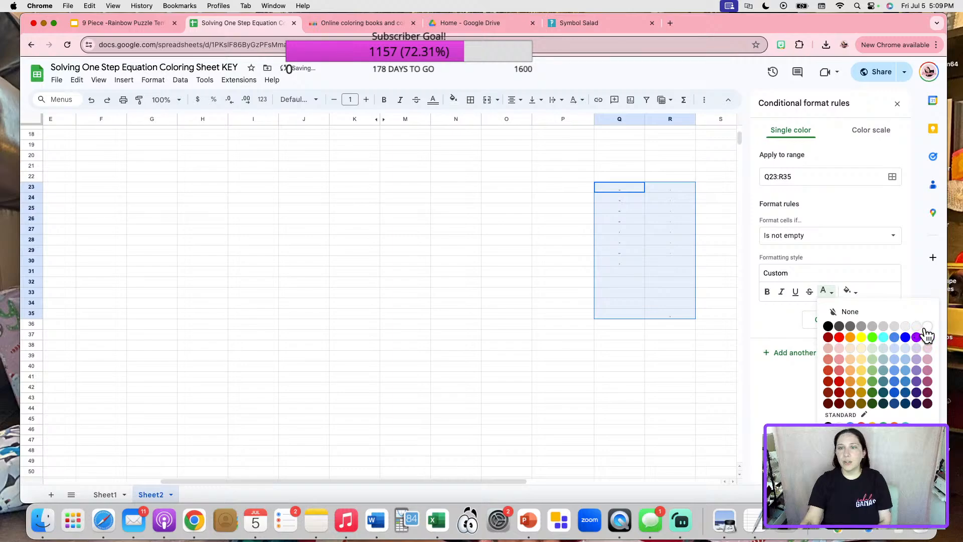
left_click(927, 326)
left_click(884, 319)
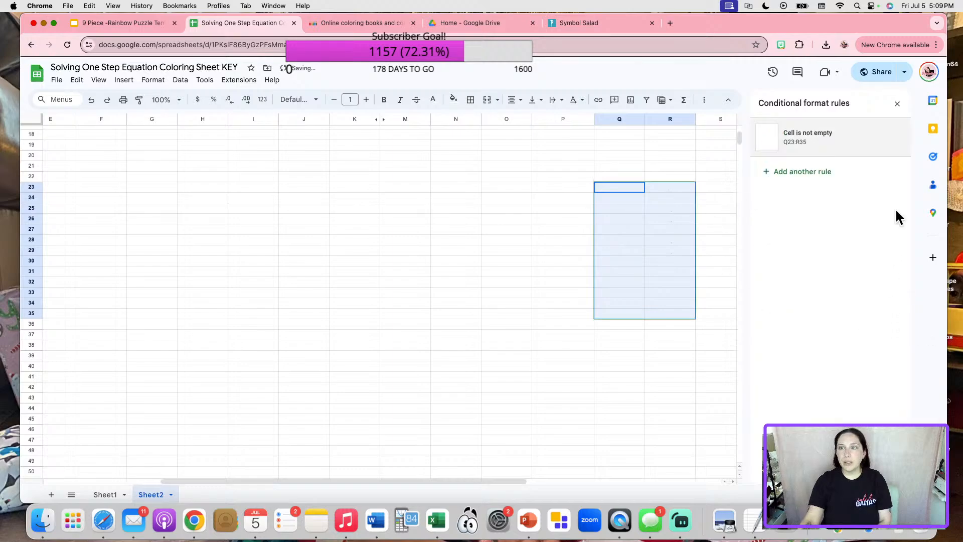
left_click(393, 291)
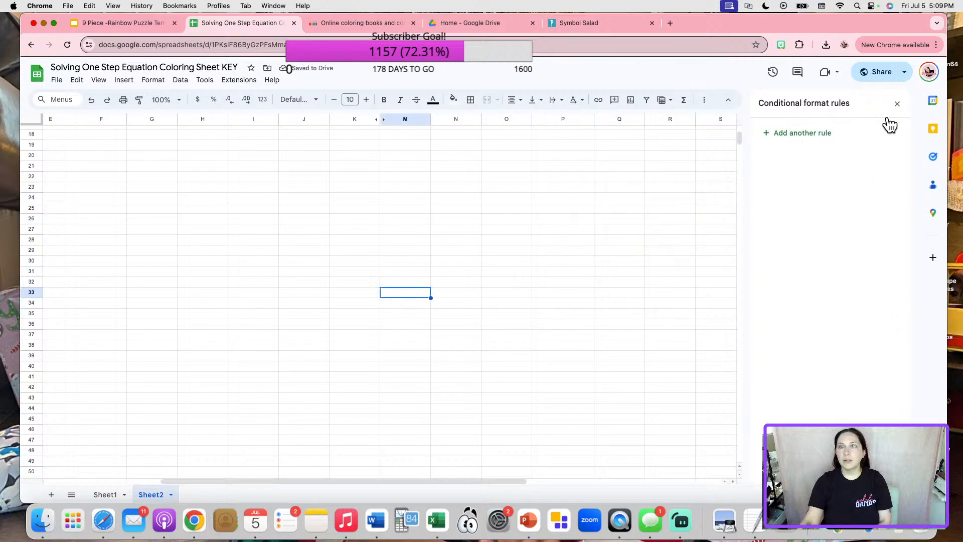
Close the rules panel, shrink columns B through Z to slivers, and hide them.
left_click(897, 104)
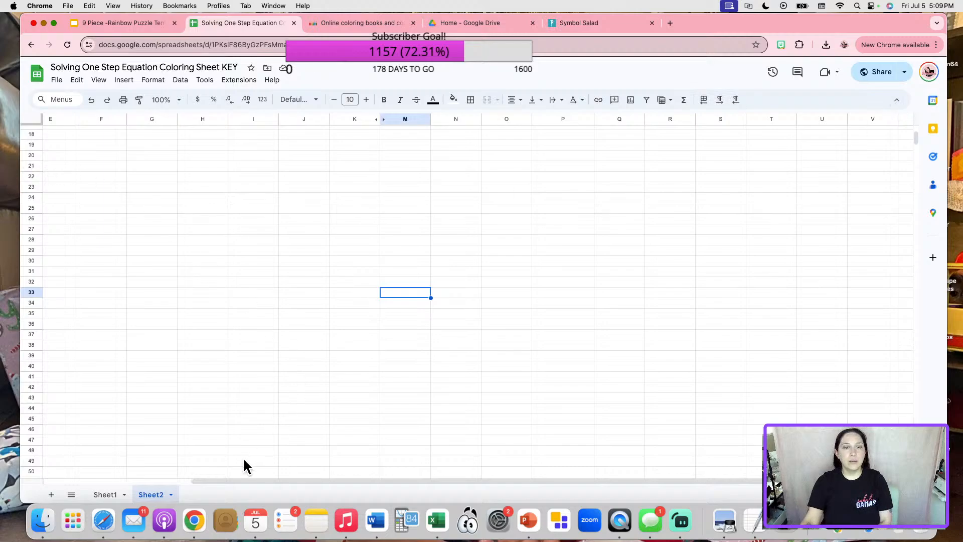
left_click(238, 474)
left_click_drag(236, 479, 55, 483)
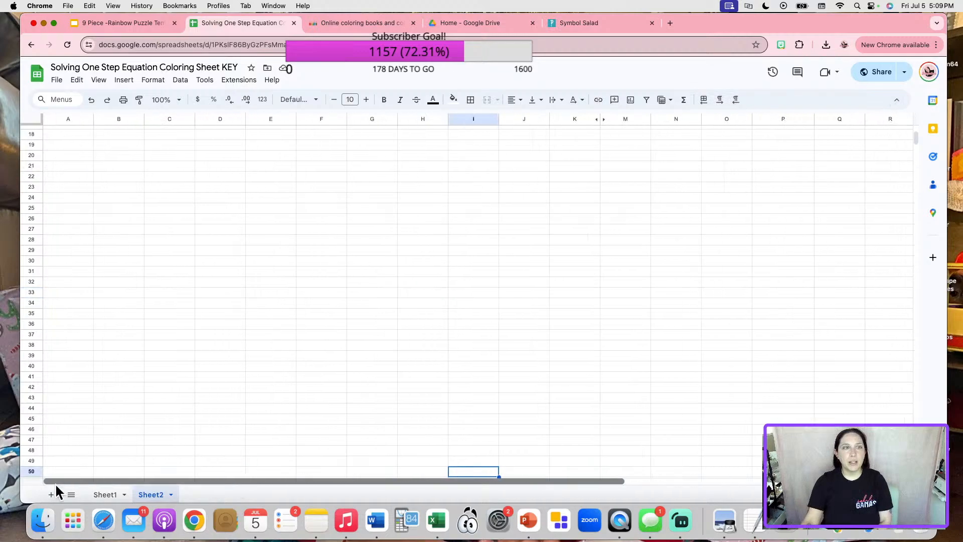
left_click_drag(111, 117, 961, 132)
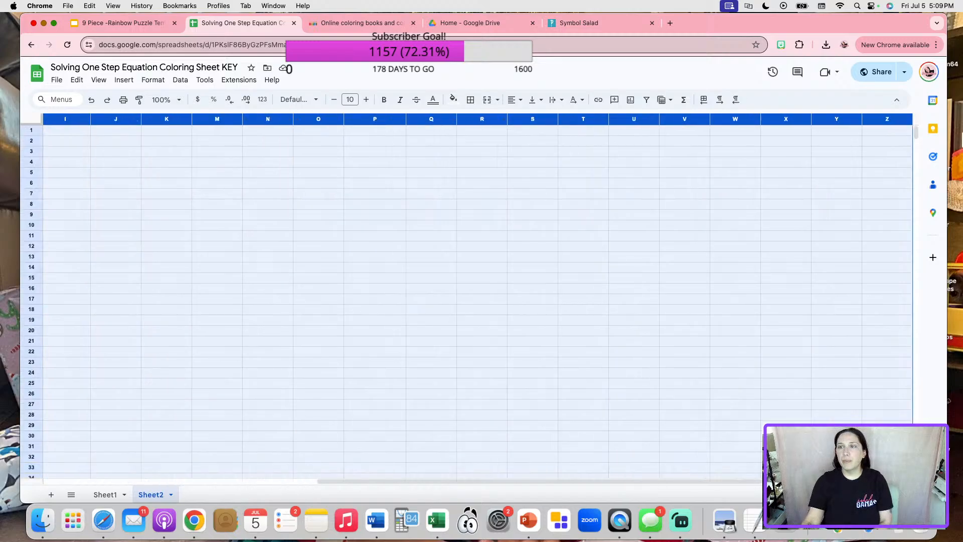
left_click_drag(460, 118, 343, 123)
right_click(122, 116)
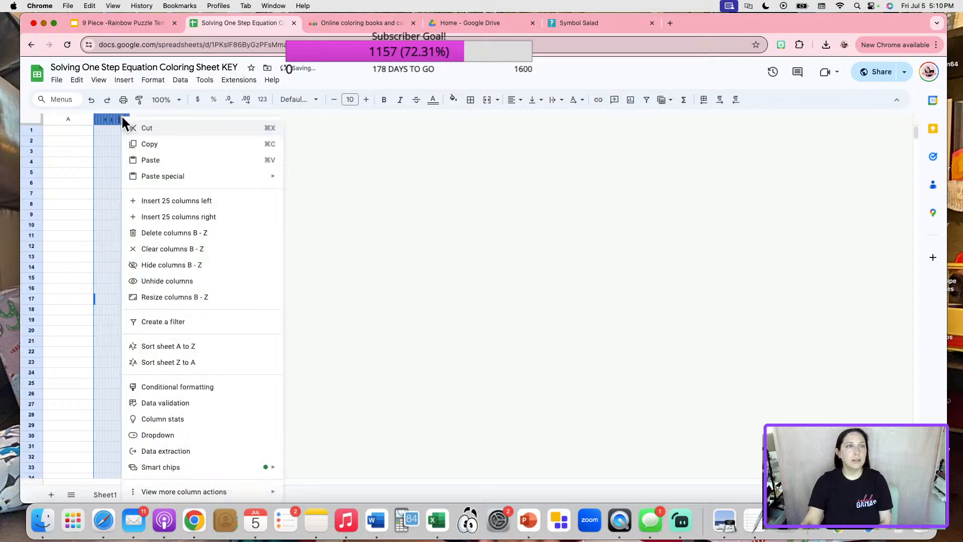
left_click(184, 266)
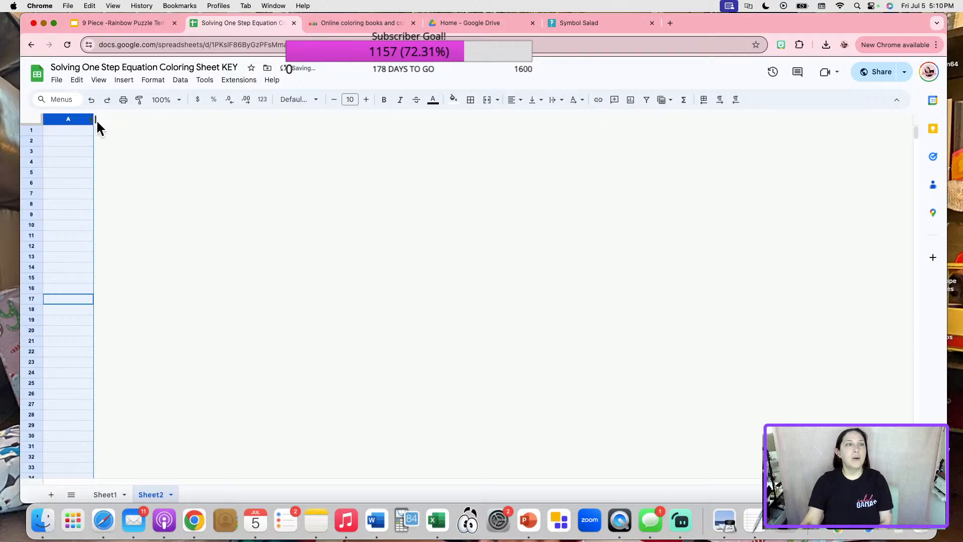
Narrow column A, shrink every row to a sliver, and hide Sheet2.
left_click_drag(94, 119, 32, 125)
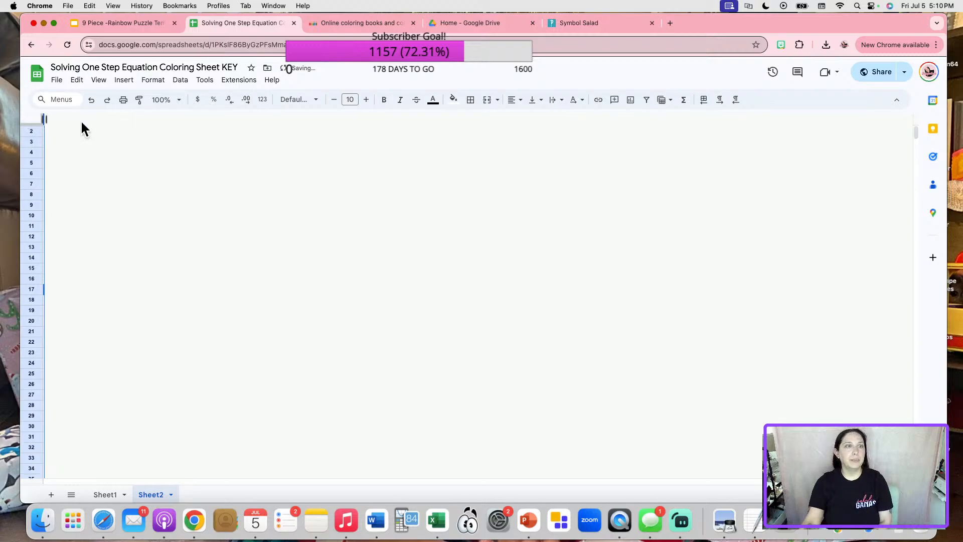
left_click(120, 162)
left_click(33, 122)
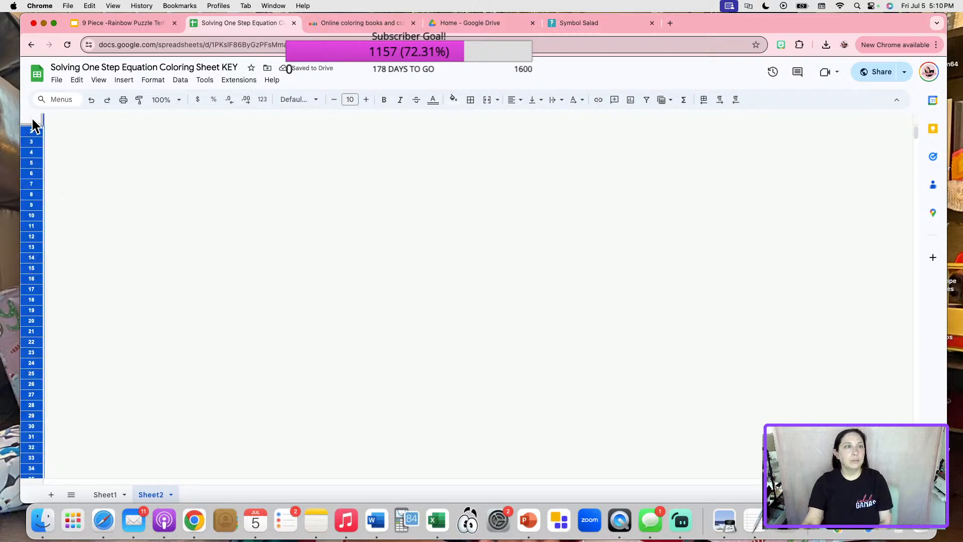
left_click_drag(31, 137, 39, 104)
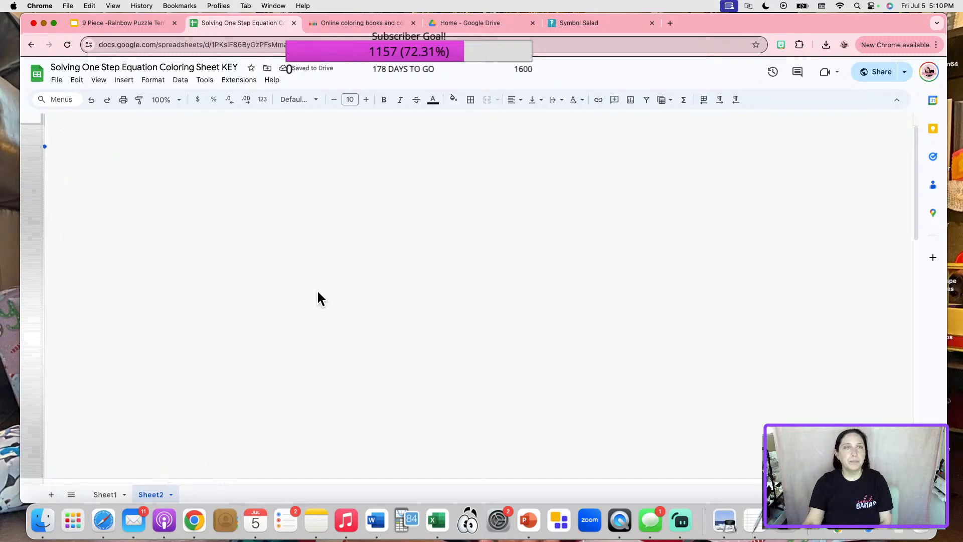
right_click(153, 495)
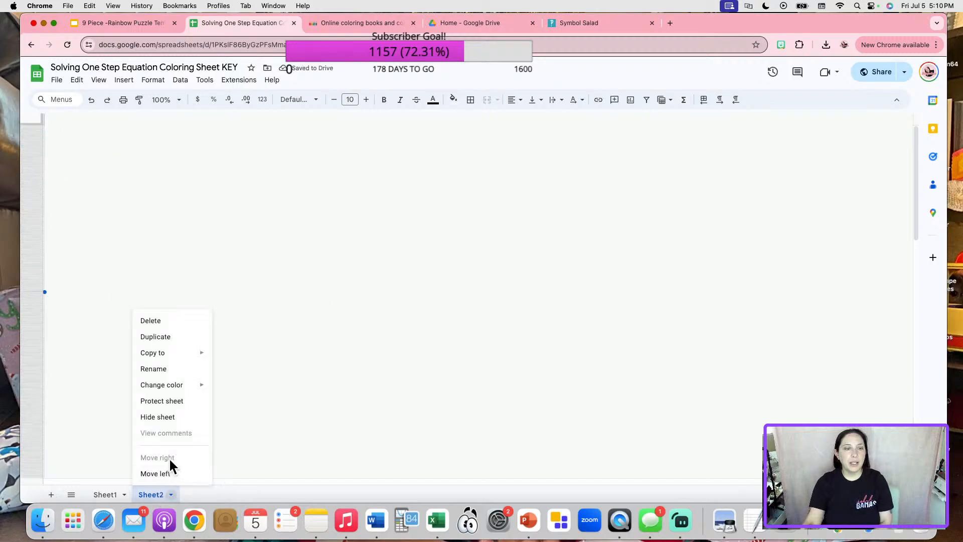
left_click(157, 414)
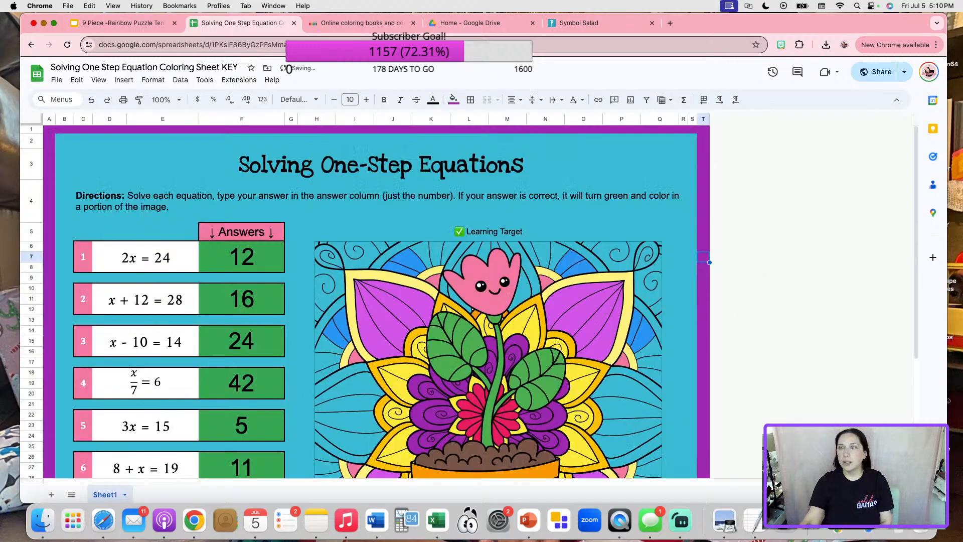
Copy the KEY spreadsheet's shareable link from the Share settings.
left_click(882, 74)
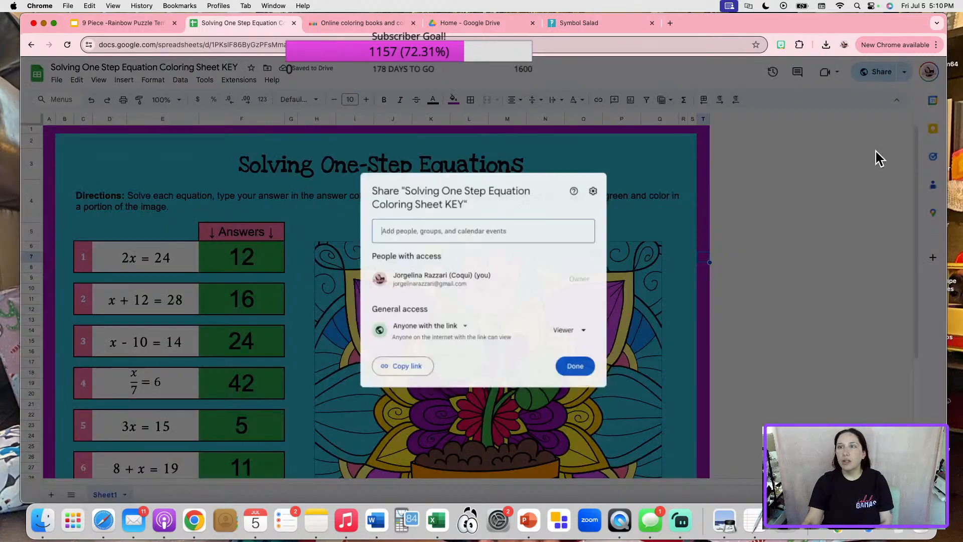
left_click(408, 370)
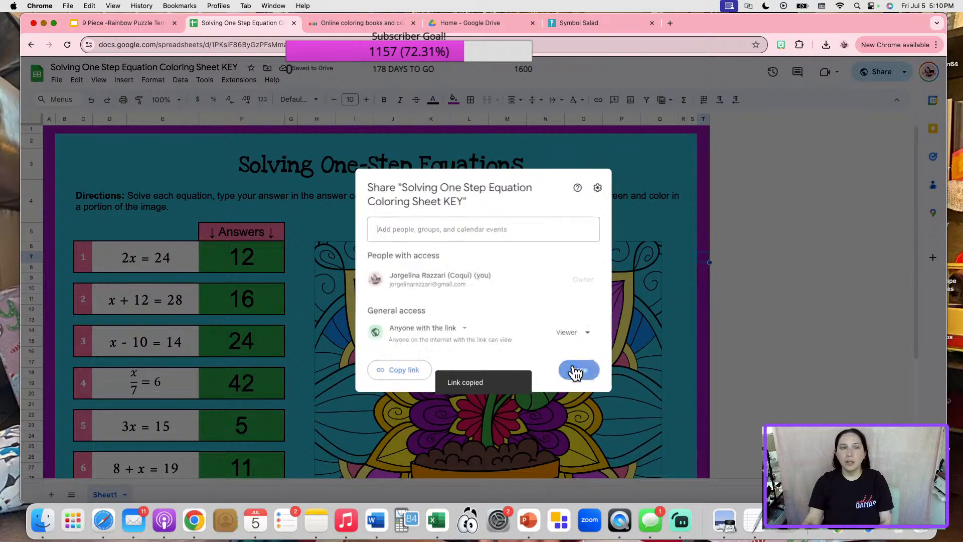
left_click(576, 370)
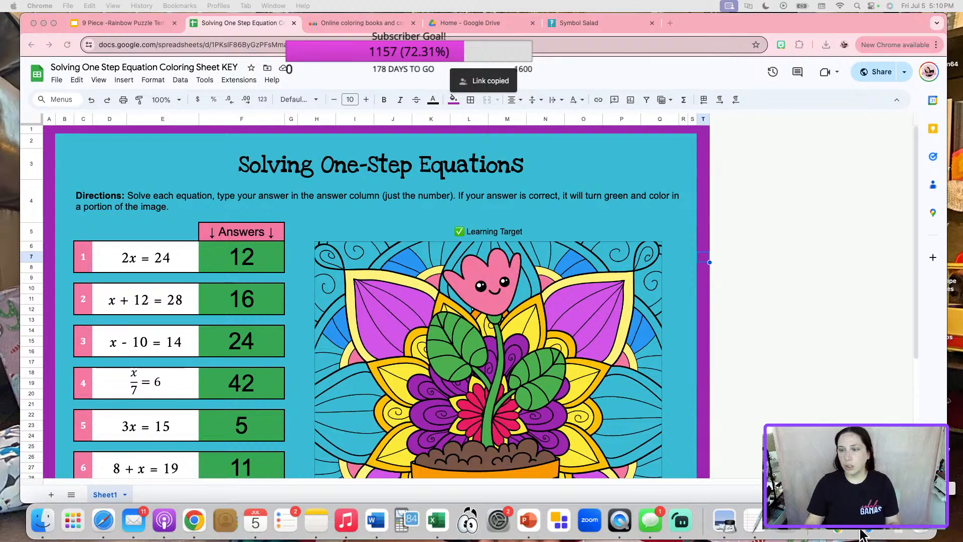
Bring up the video description note and place the cursor after the coloring sheet activity line.
left_click(887, 535)
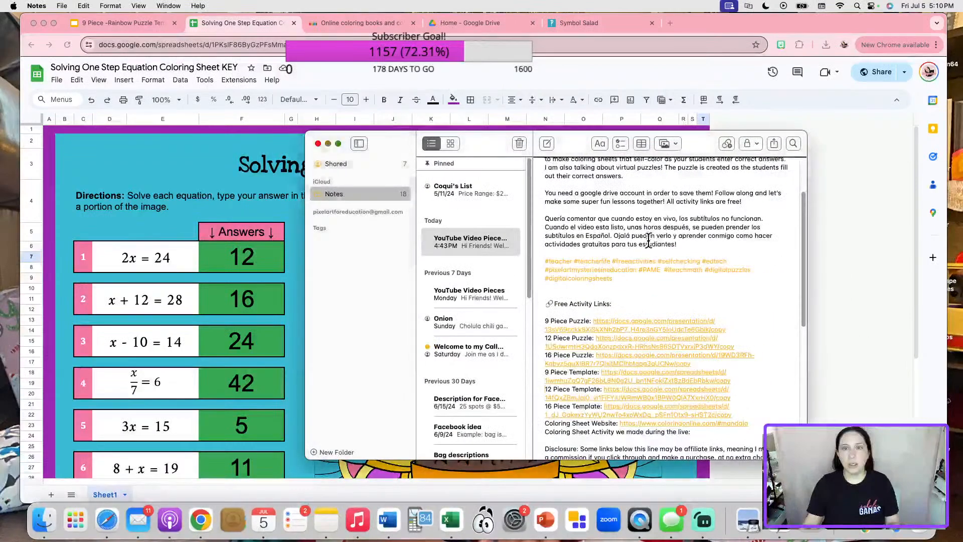
scroll(654, 401, "down", 1)
left_click(720, 424)
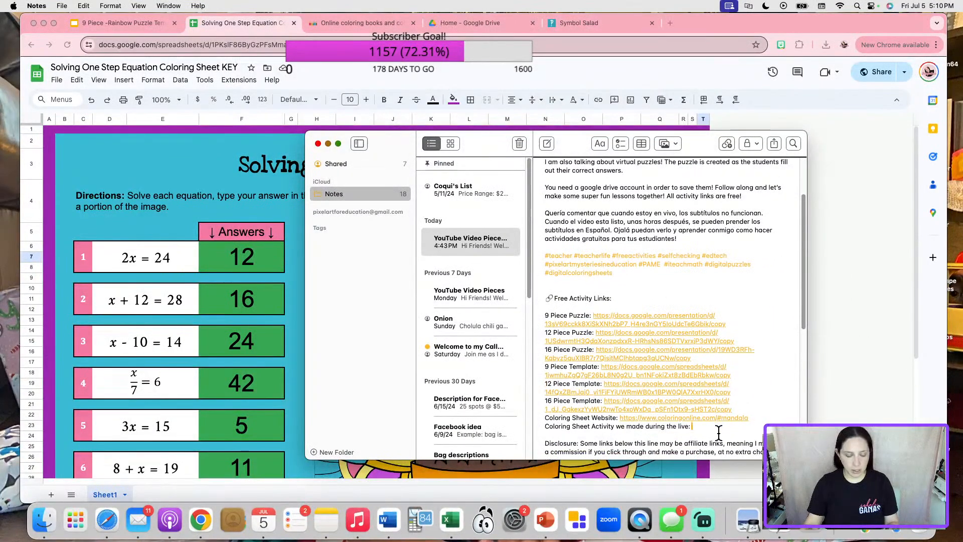
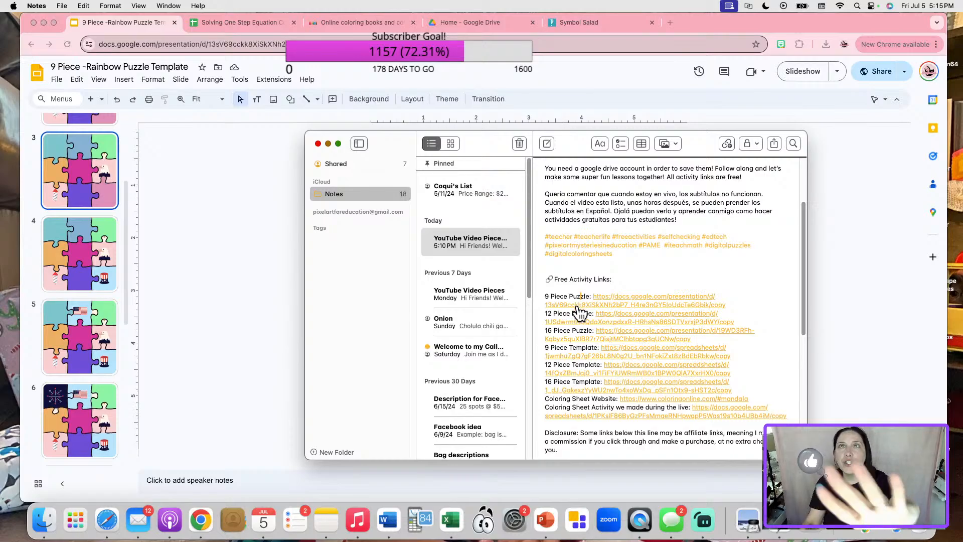
Point out the 12 Piece Puzzle link in the activity notes beside the puzzle slides.
left_click(567, 313)
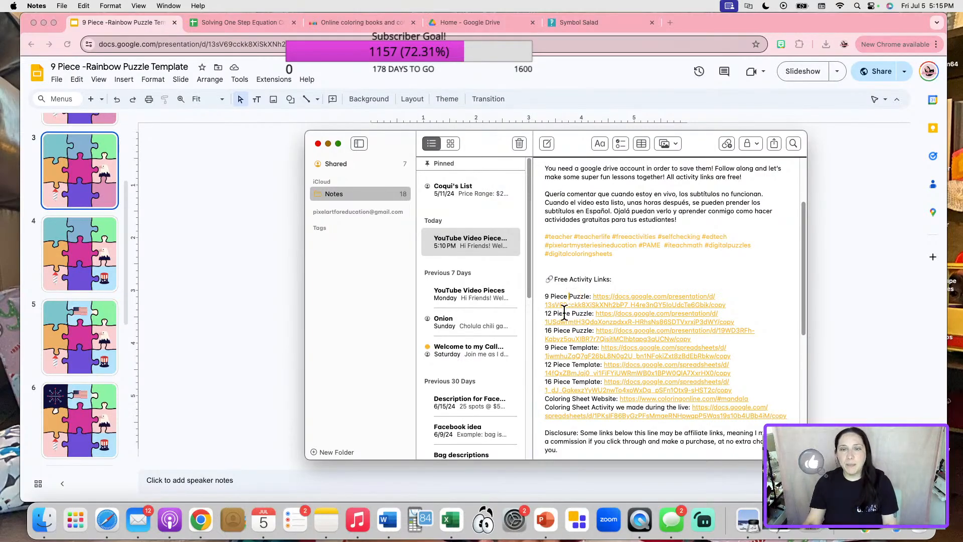
left_click(138, 231)
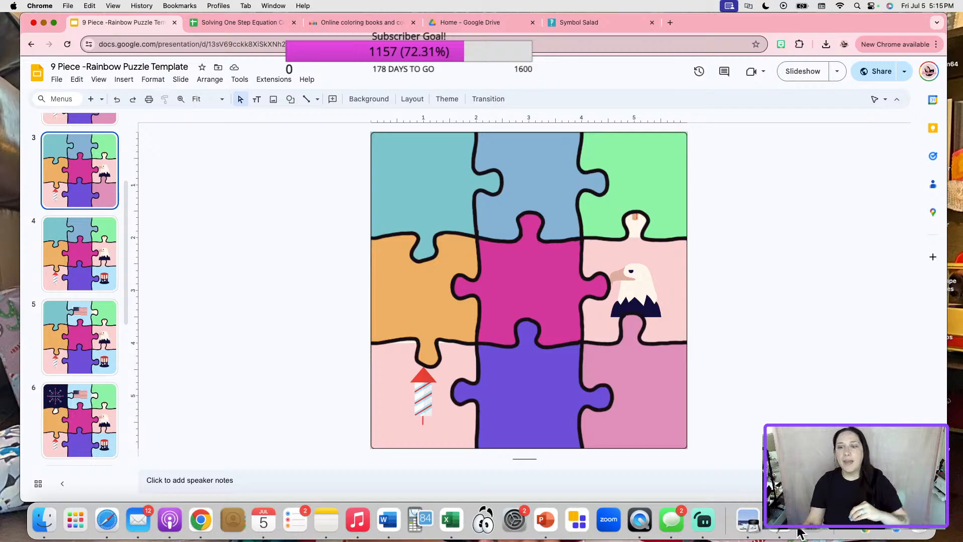
left_click(325, 521)
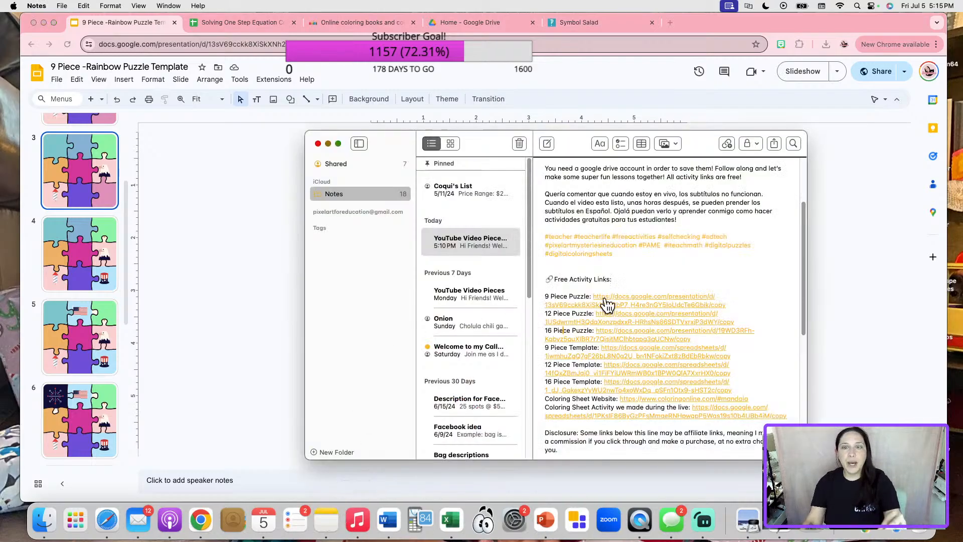
scroll(582, 341, "down", 1)
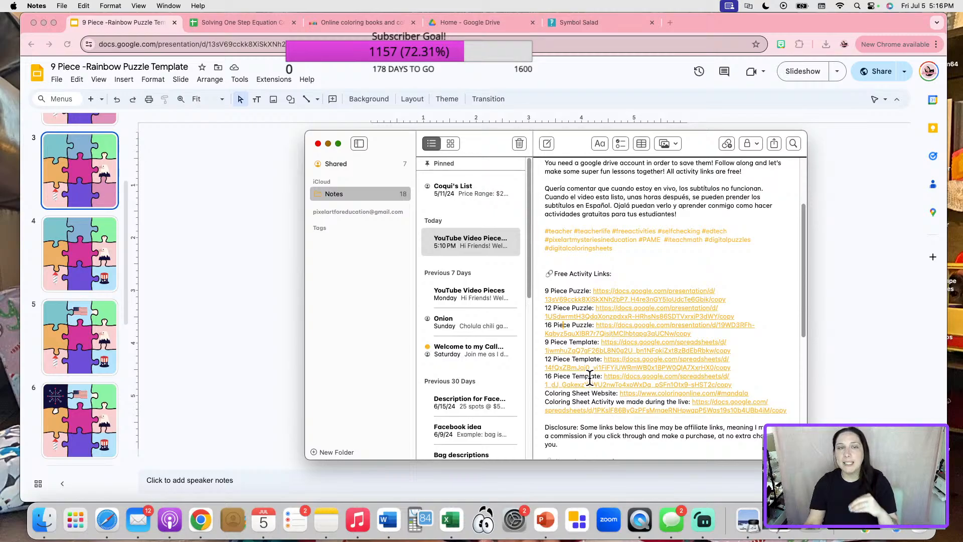
Glance at the coloring sheet KEY, then point out the Coloring Sheet Website link in the notes.
left_click(259, 23)
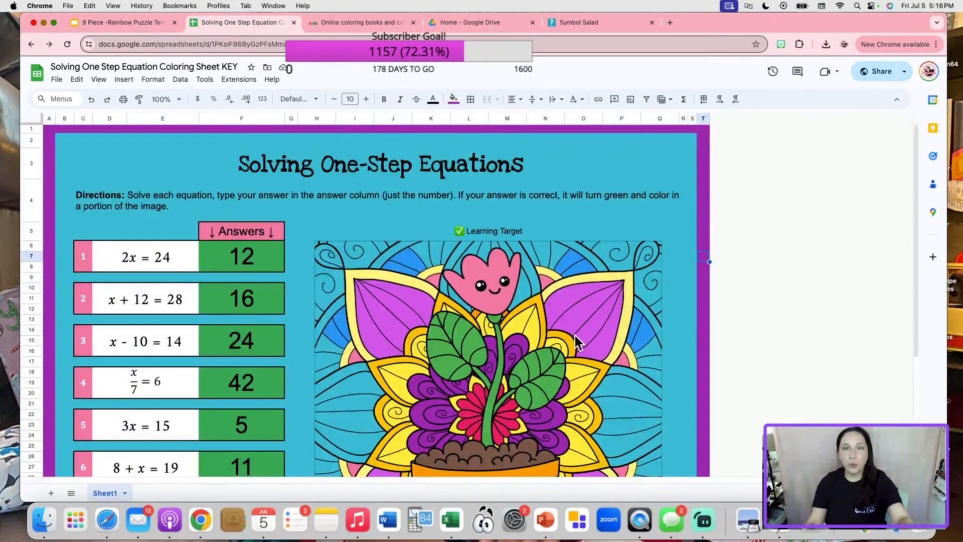
scroll(548, 343, "down", 5)
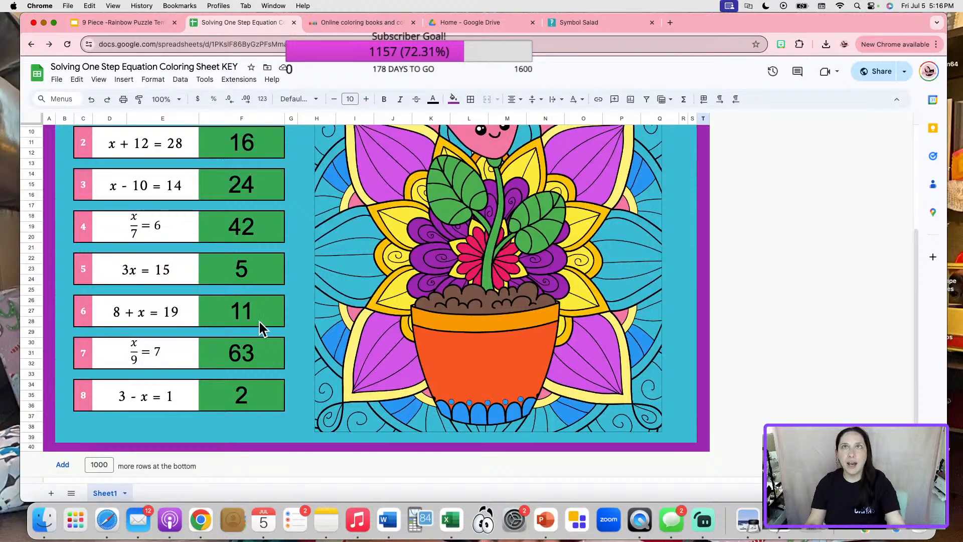
left_click(161, 24)
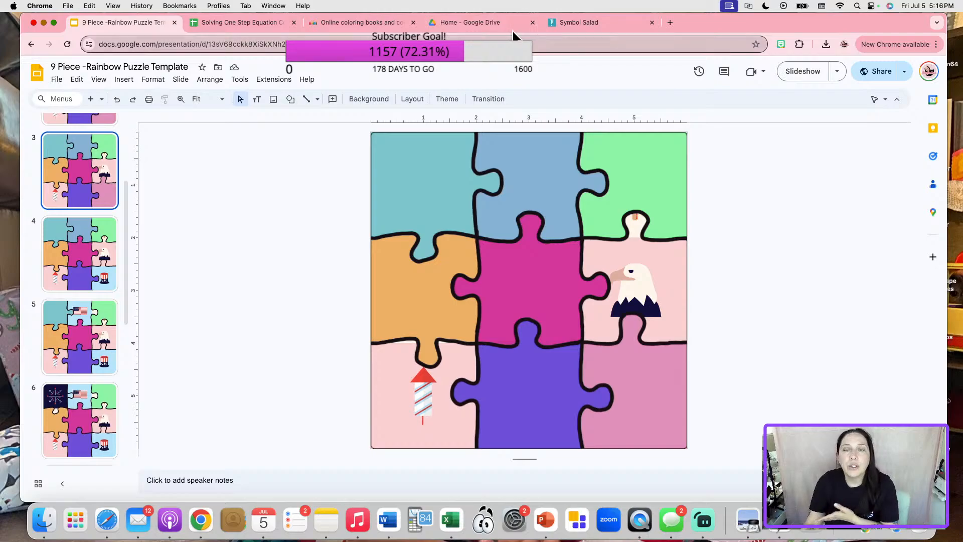
left_click(326, 521)
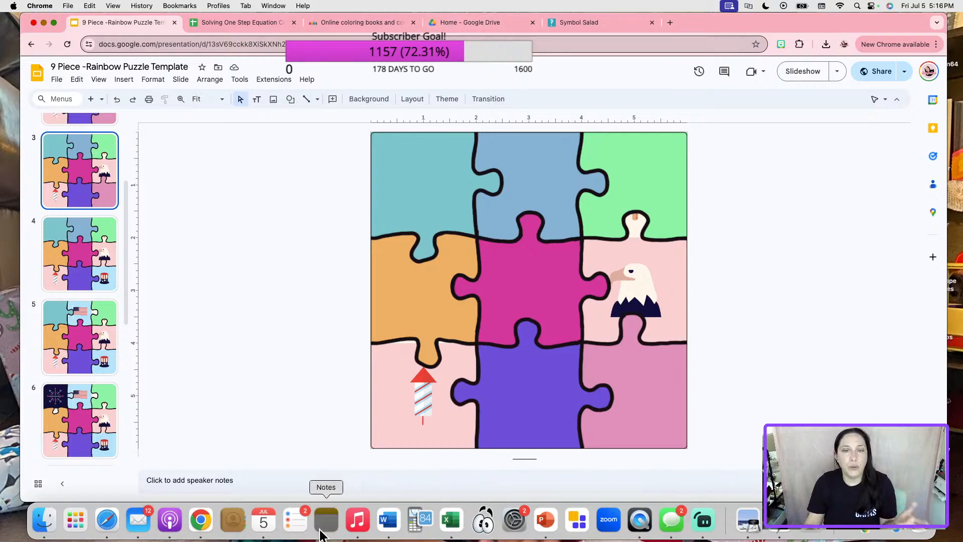
scroll(680, 360, "down", 2)
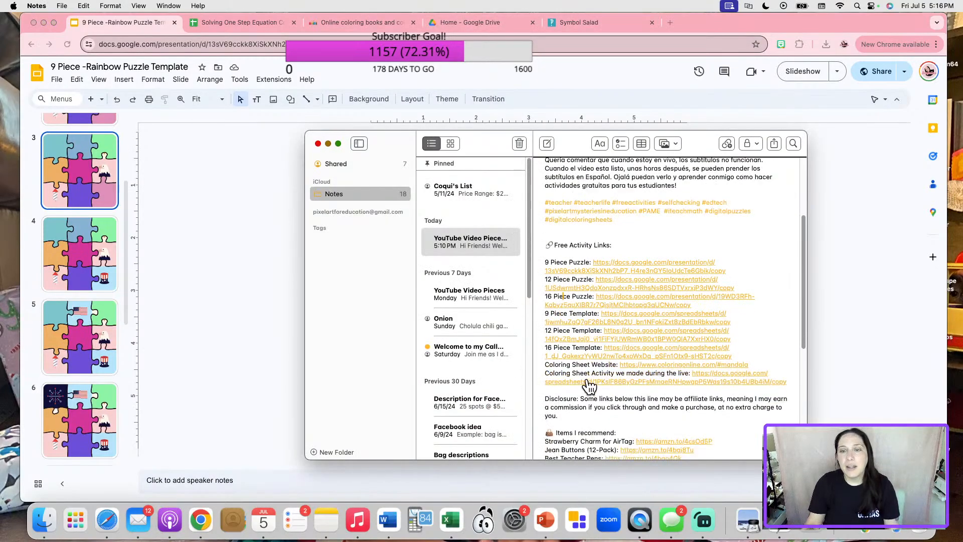
left_click(597, 364)
scroll(595, 368, "down", 1)
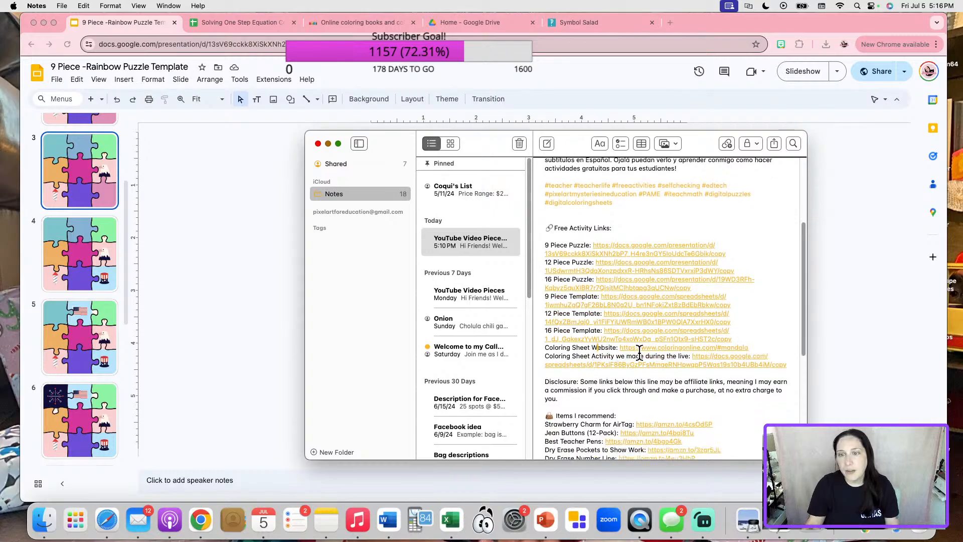
Return to the coloring sheet KEY showing answers 16, 24, 42, 5, 11, 63, 2.
left_click(219, 255)
left_click(239, 22)
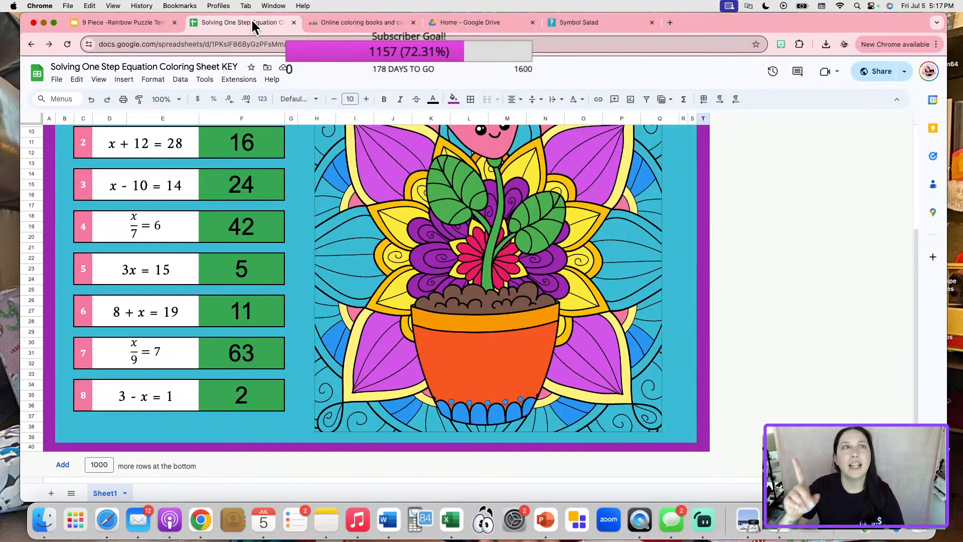
left_click(472, 23)
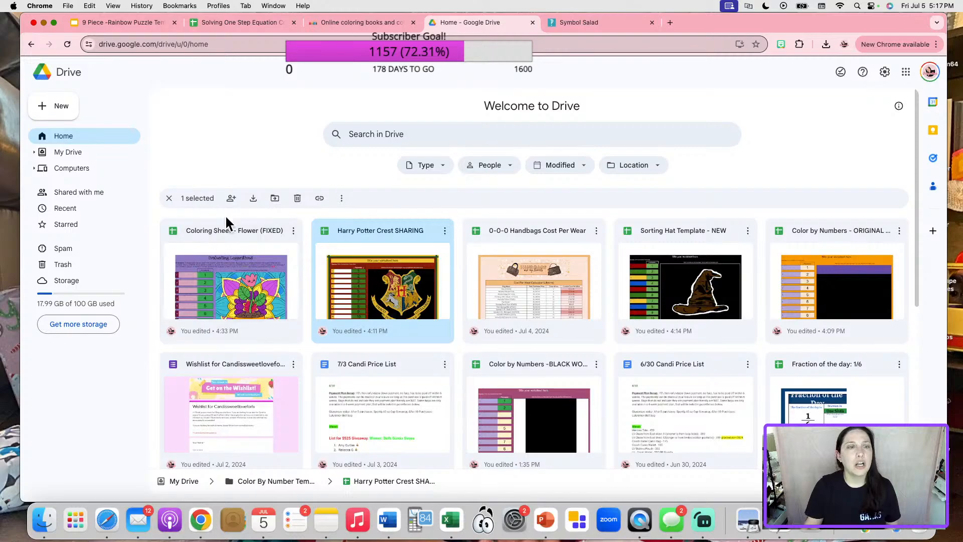
Search My Drive for 'coloring sheets' and browse the Coloring Sheets SHARED folder.
left_click(94, 159)
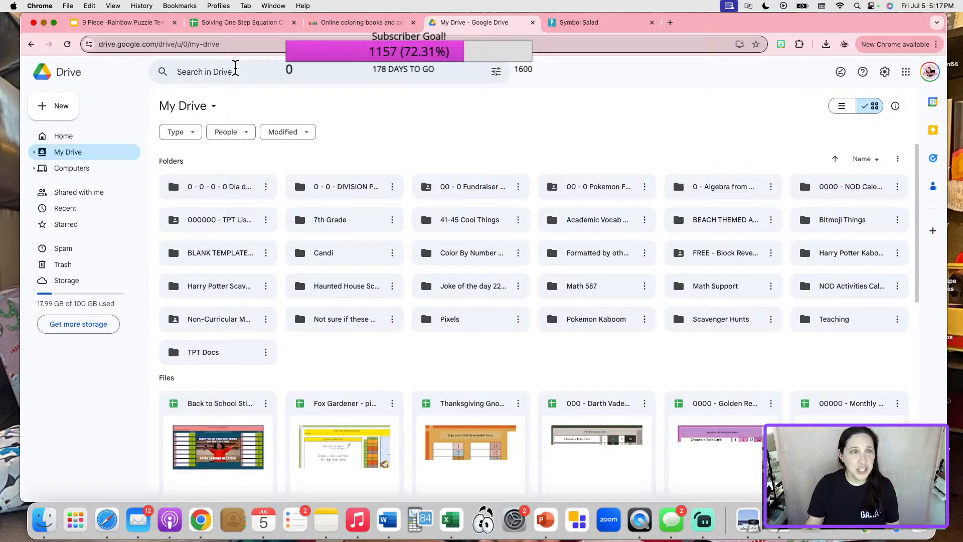
left_click(237, 71)
type("colori")
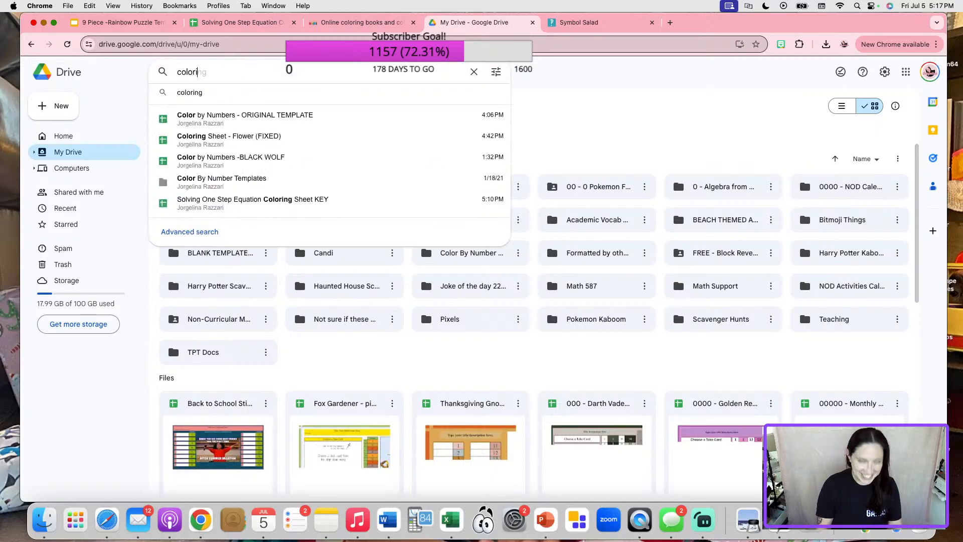
type("ng sheets")
key("Return")
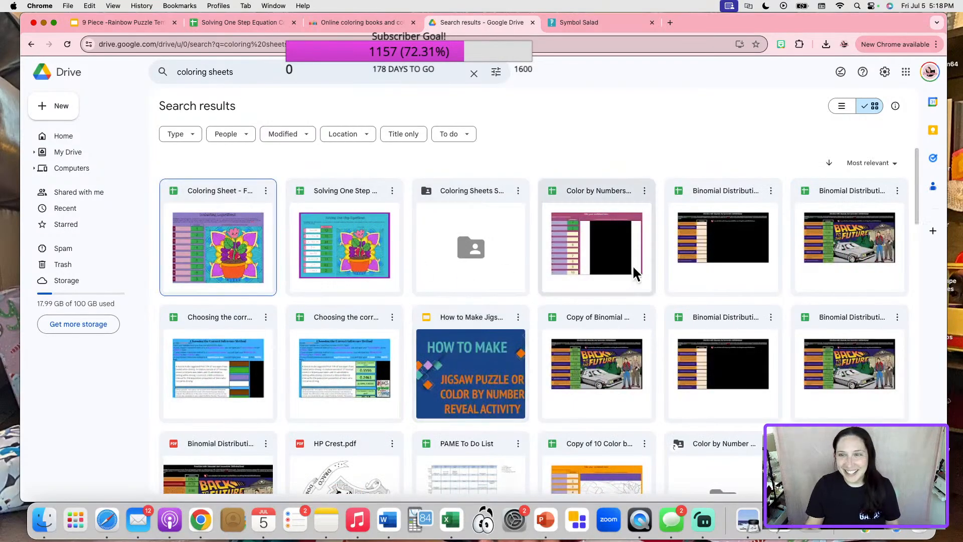
scroll(514, 289, "down", 3)
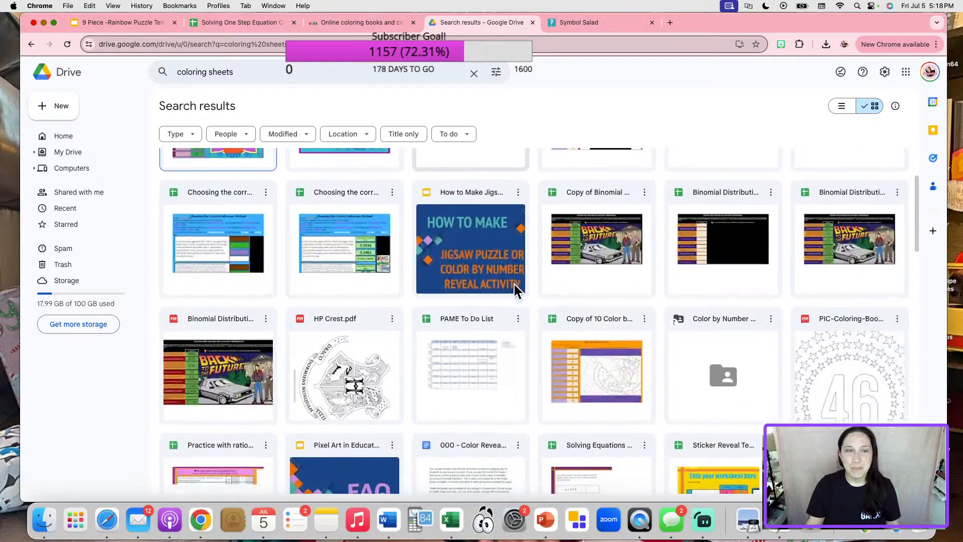
scroll(508, 316, "down", 2)
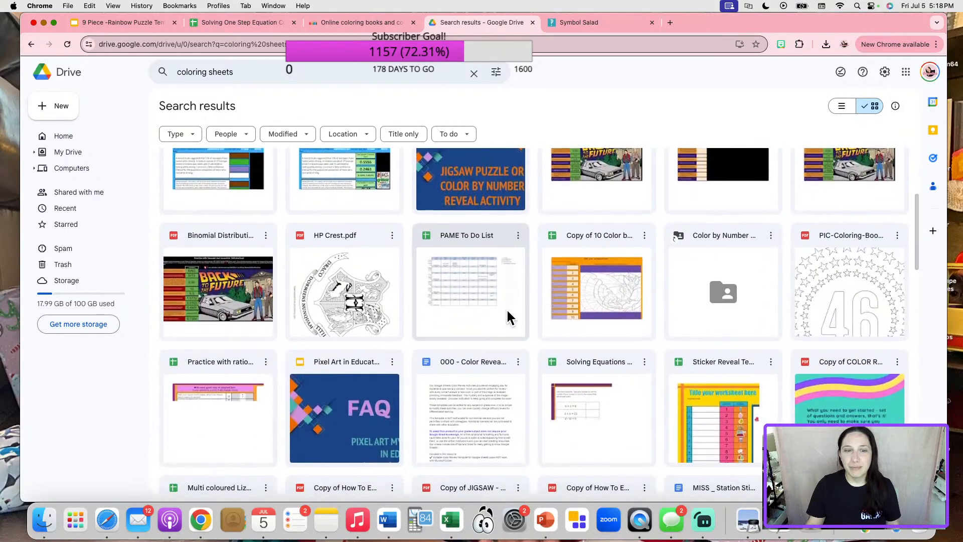
scroll(507, 316, "up", 5)
double_click(481, 213)
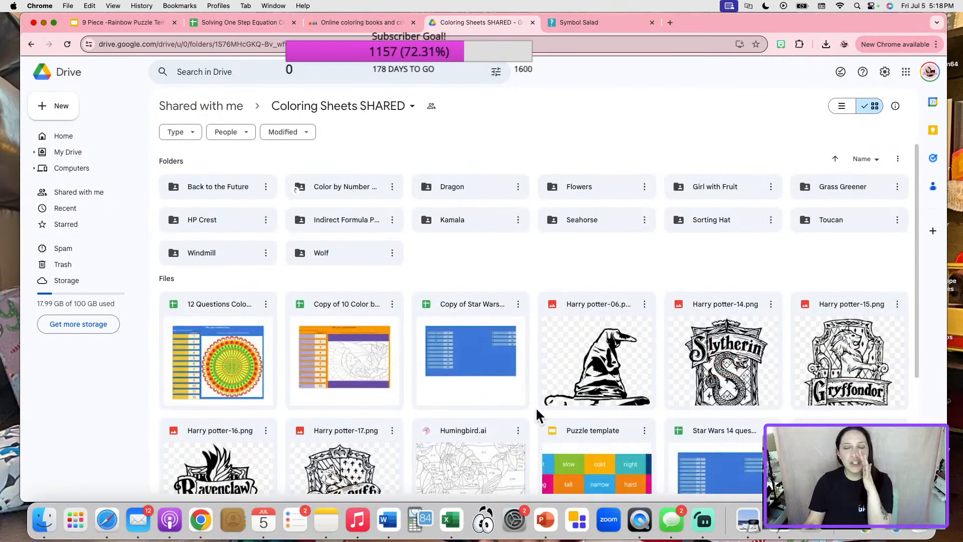
scroll(542, 417, "down", 3)
scroll(547, 418, "up", 3)
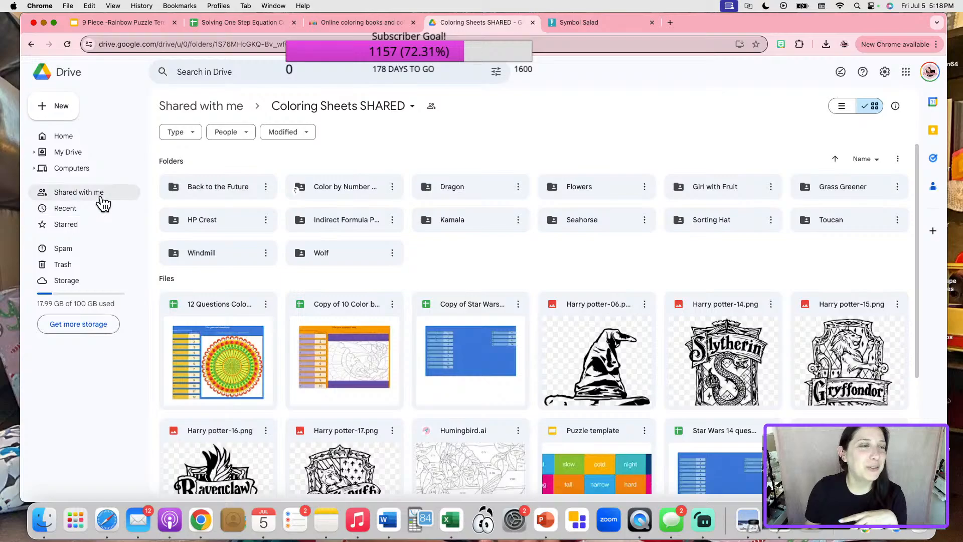
Search Drive for 'algebros' and open the Algebro's - 12 piece template.
left_click(230, 75)
type("algebros")
key("Return")
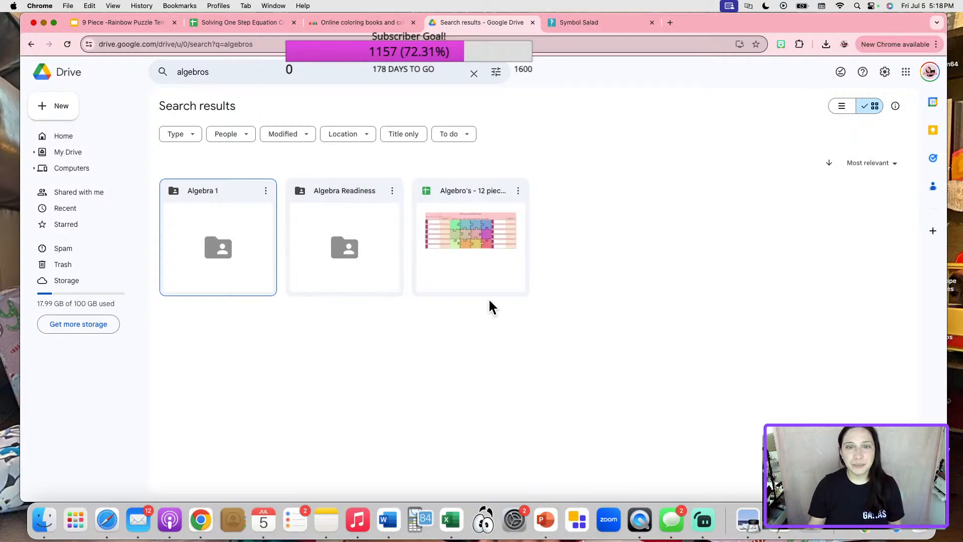
double_click(496, 270)
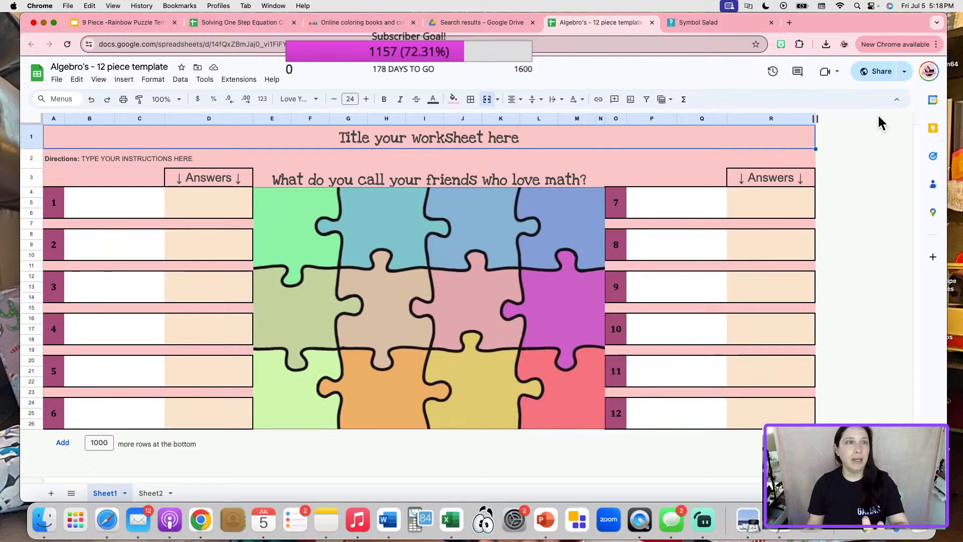
Copy the Algebro's template's share link.
left_click(880, 77)
left_click(426, 367)
left_click(579, 362)
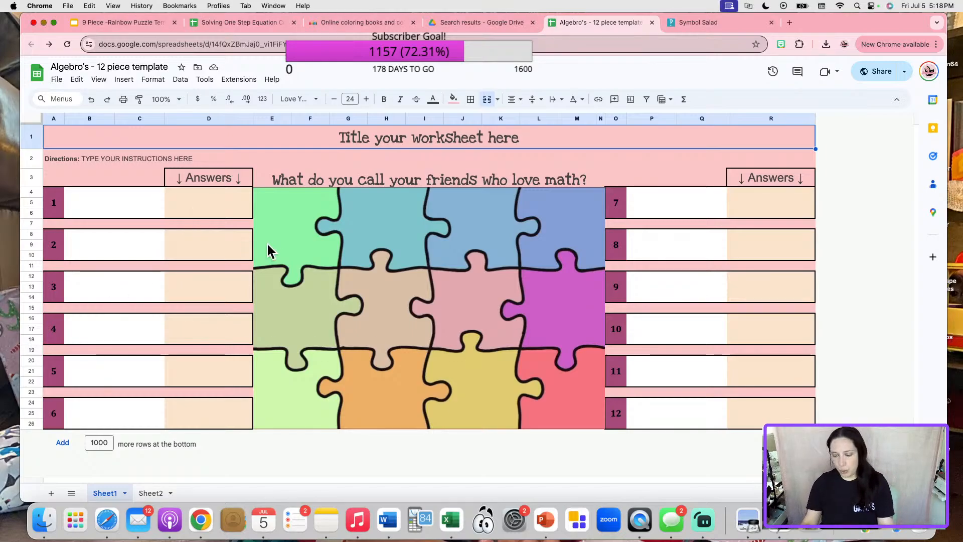
Enter test answers 1, 2 and 3 in the first three answer cells.
left_click(222, 210)
type("1")
left_click(218, 235)
type("2")
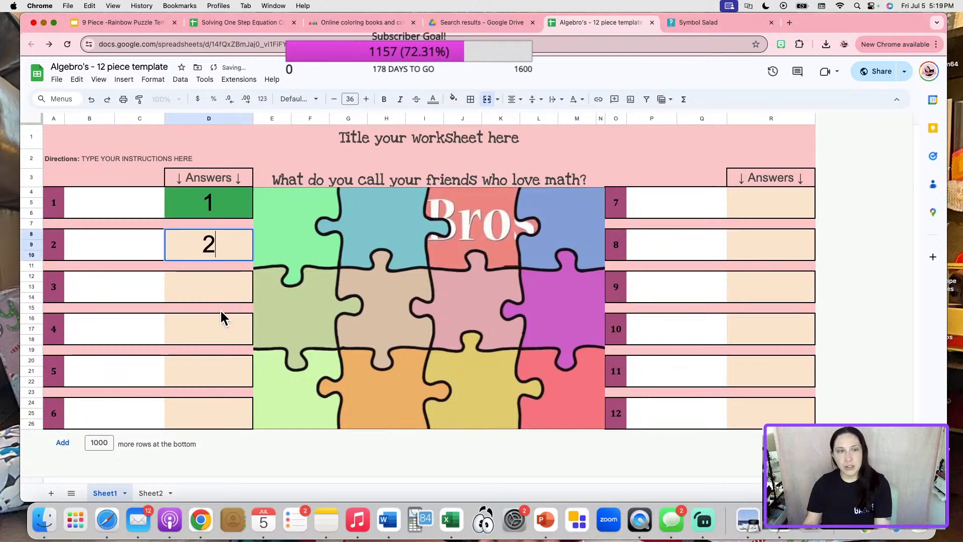
left_click(223, 295)
type("3")
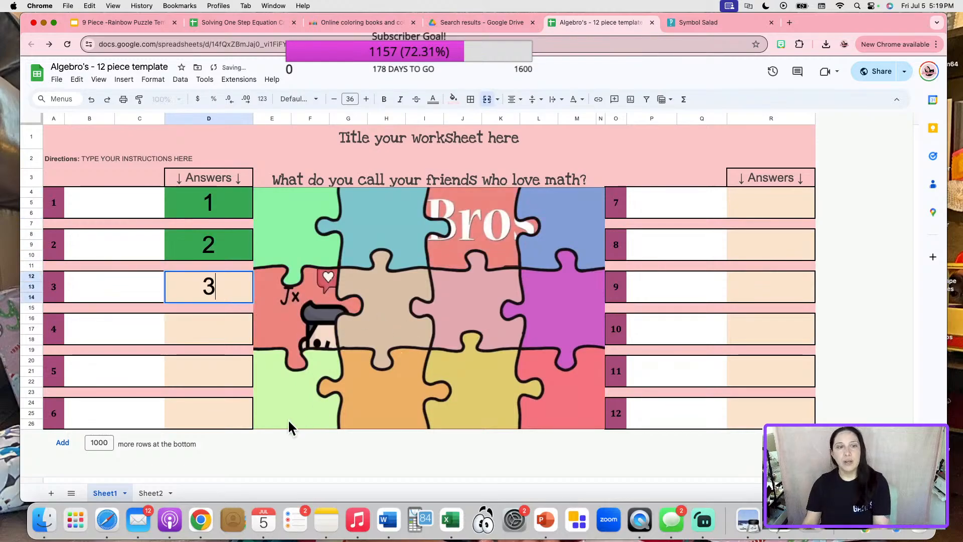
left_click(290, 426)
Clear the three test answers from the answer cells.
left_click(217, 292)
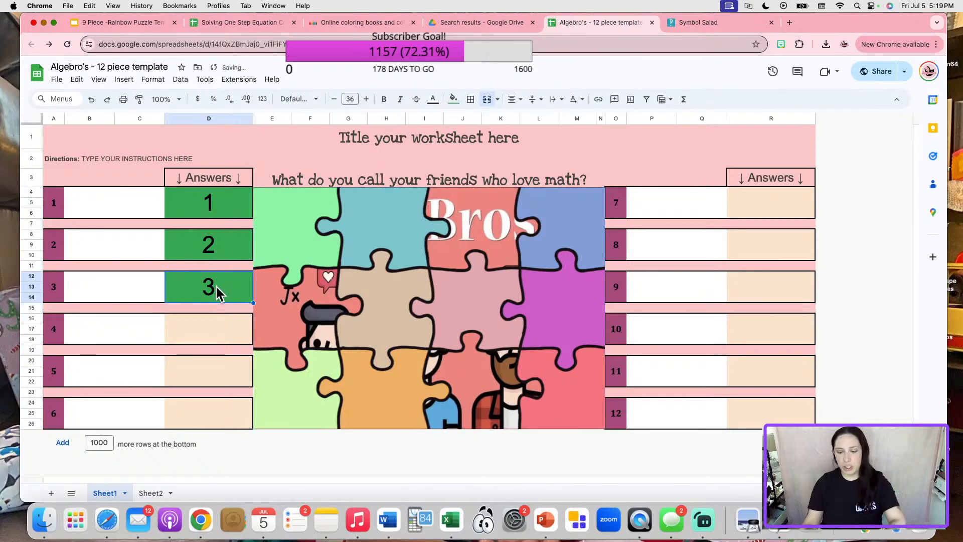
key("BackSpace")
left_click(208, 243)
key("BackSpace")
left_click(209, 204)
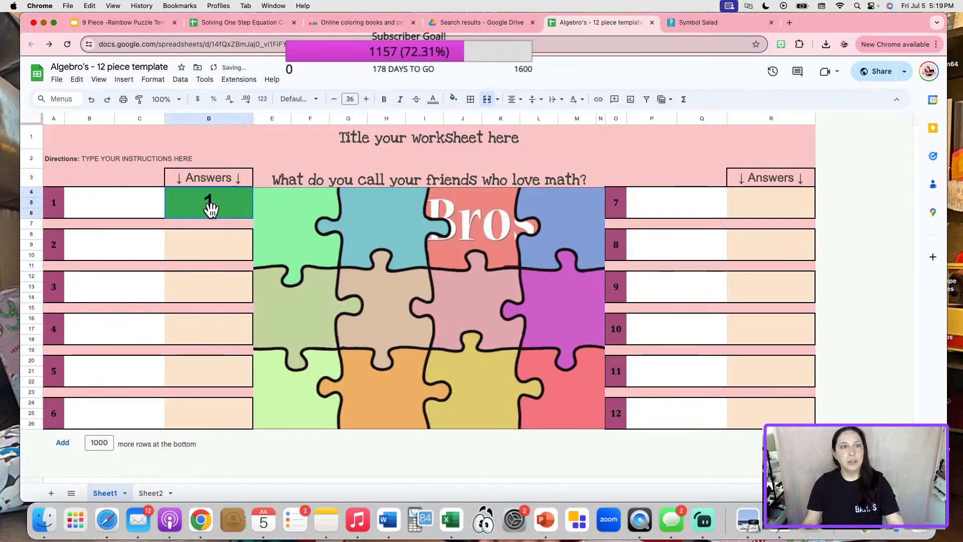
key("BackSpace")
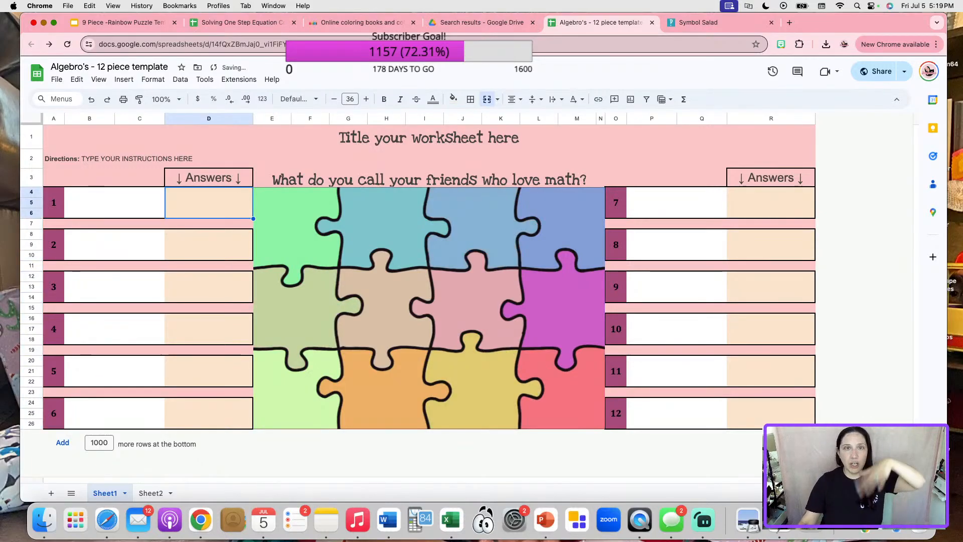
Open the Algebra 1 folder and browse the Chapter 2: Equations and Chapter 1 folders.
left_click(496, 23)
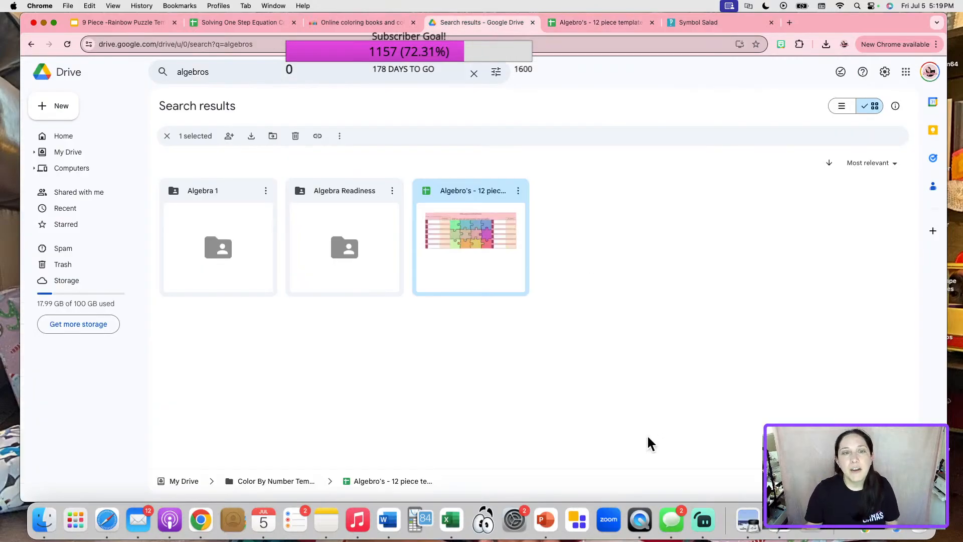
double_click(232, 193)
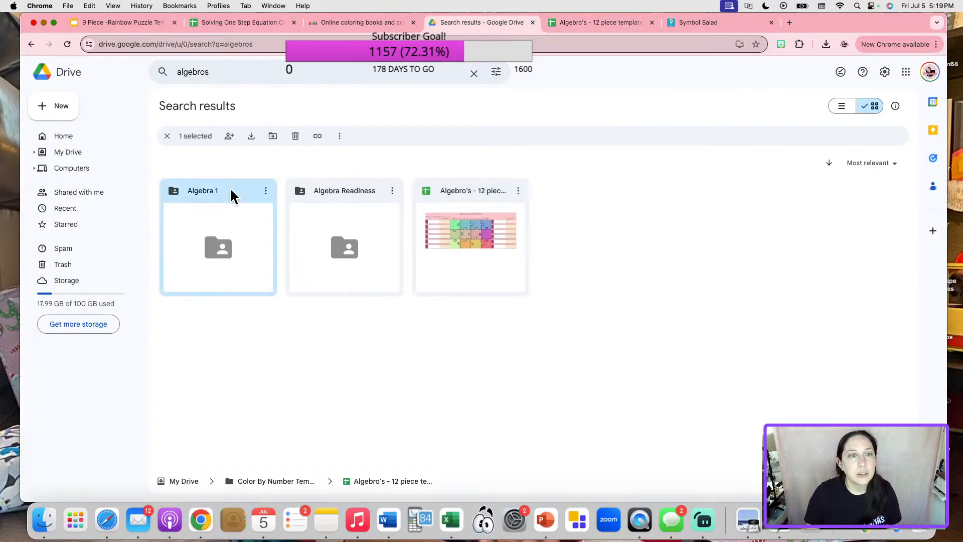
scroll(444, 339, "down", 5)
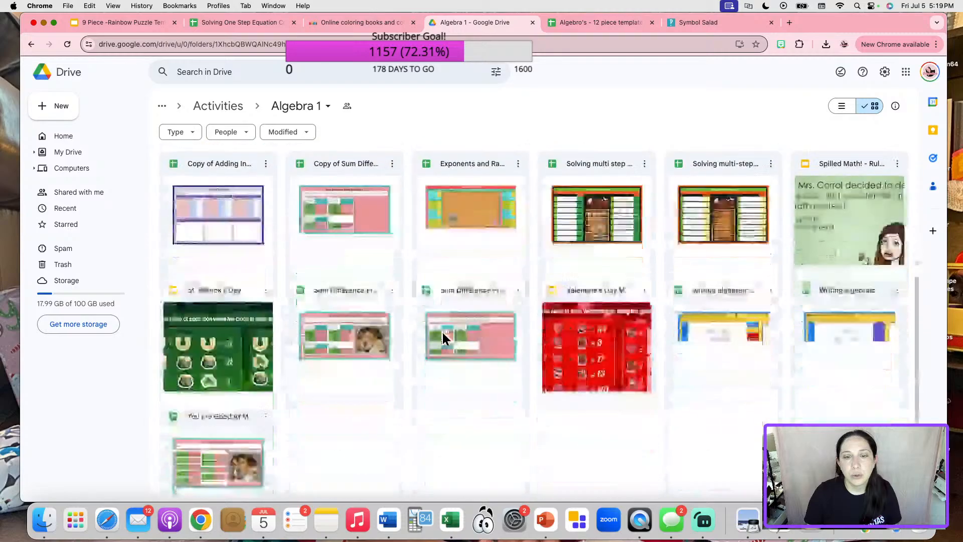
scroll(443, 339, "up", 5)
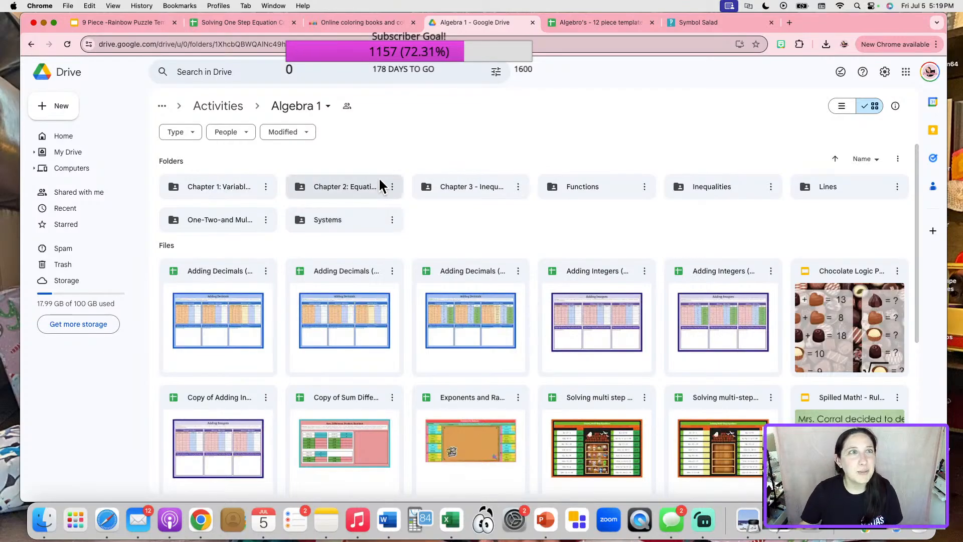
double_click(364, 200)
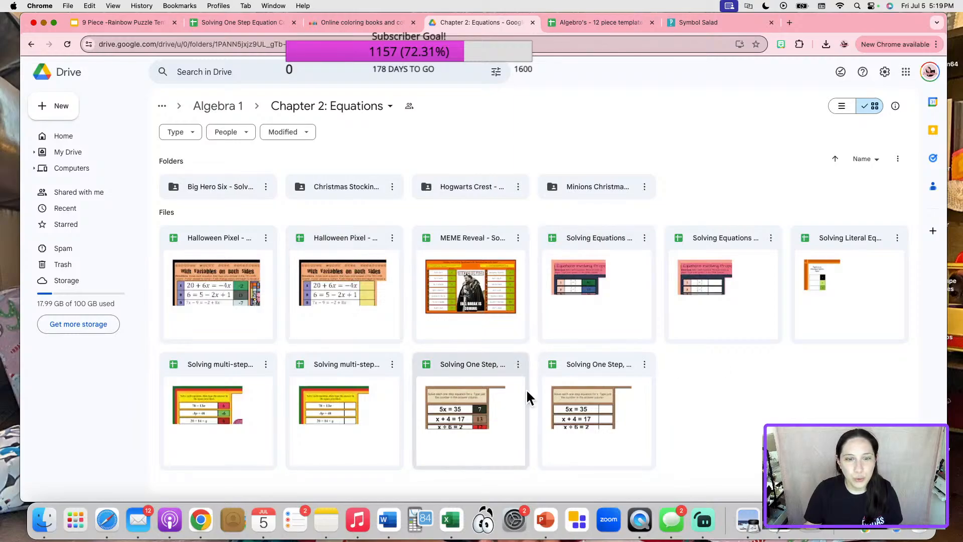
left_click(238, 110)
left_click(244, 188)
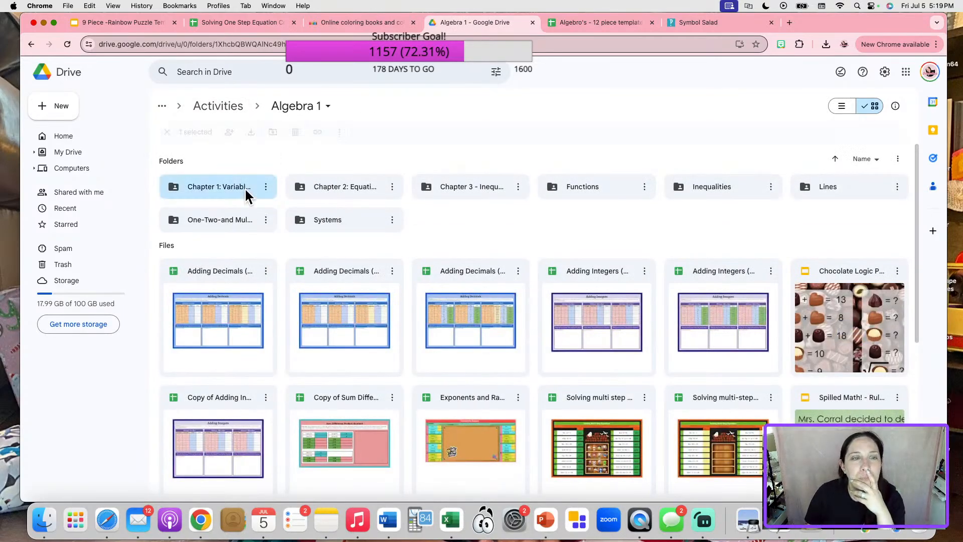
double_click(244, 188)
scroll(564, 302, "down", 5)
scroll(506, 311, "up", 5)
Check the Functions folder, then open the Linear Equations - 12 piece puzzle KEY from the one-, two- and multi-step folder.
left_click(233, 118)
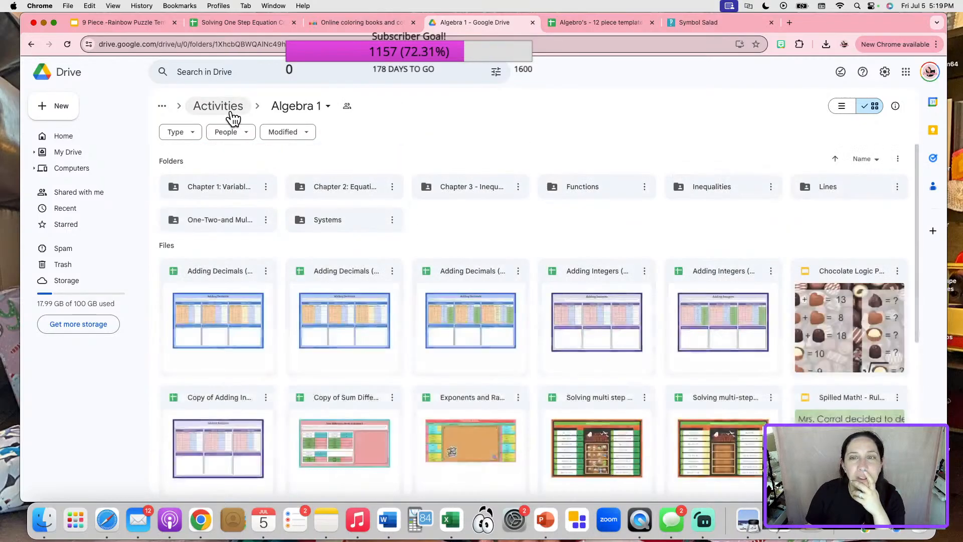
left_click(605, 194)
double_click(605, 193)
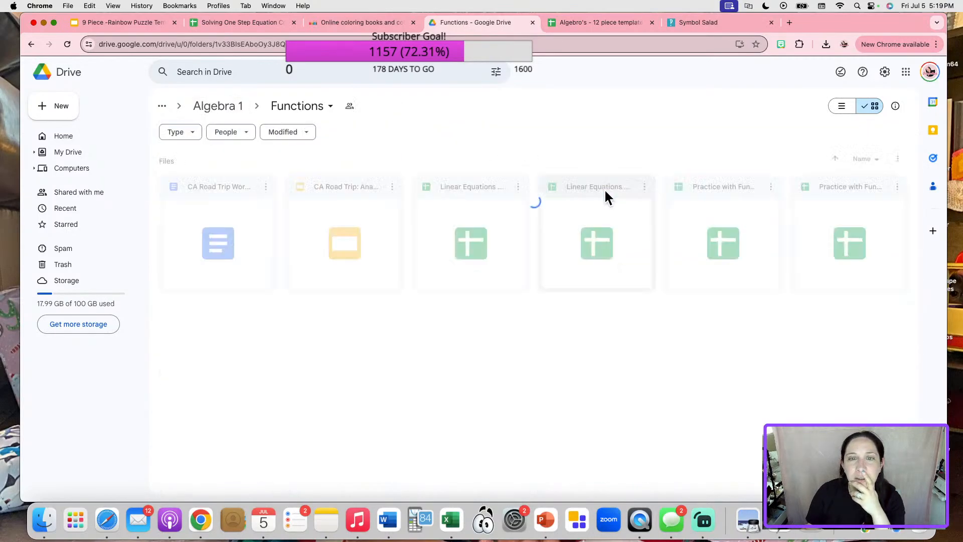
left_click(229, 107)
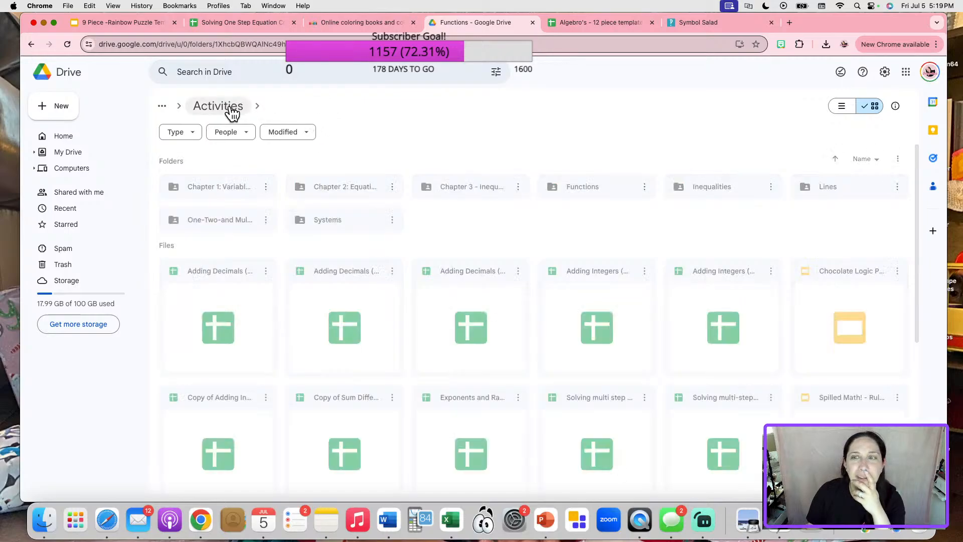
double_click(216, 220)
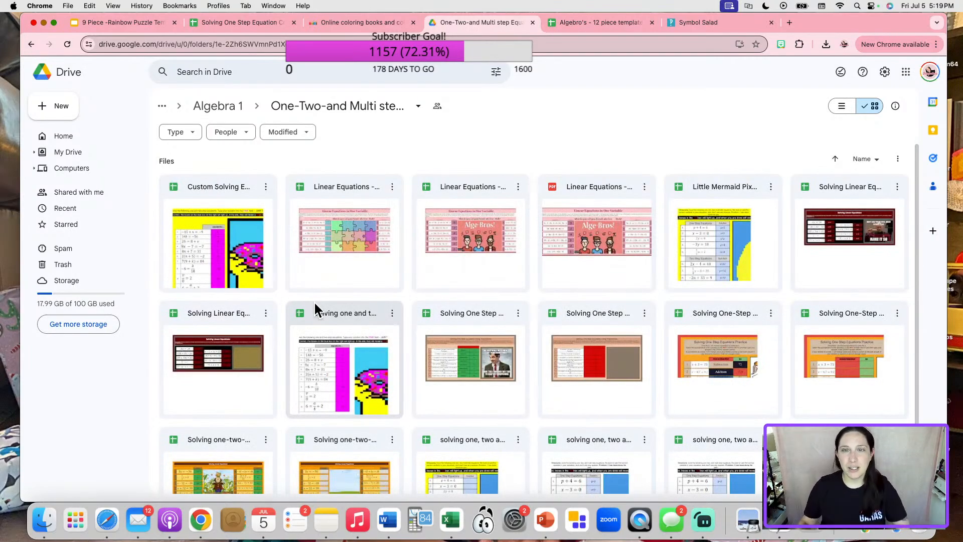
double_click(492, 179)
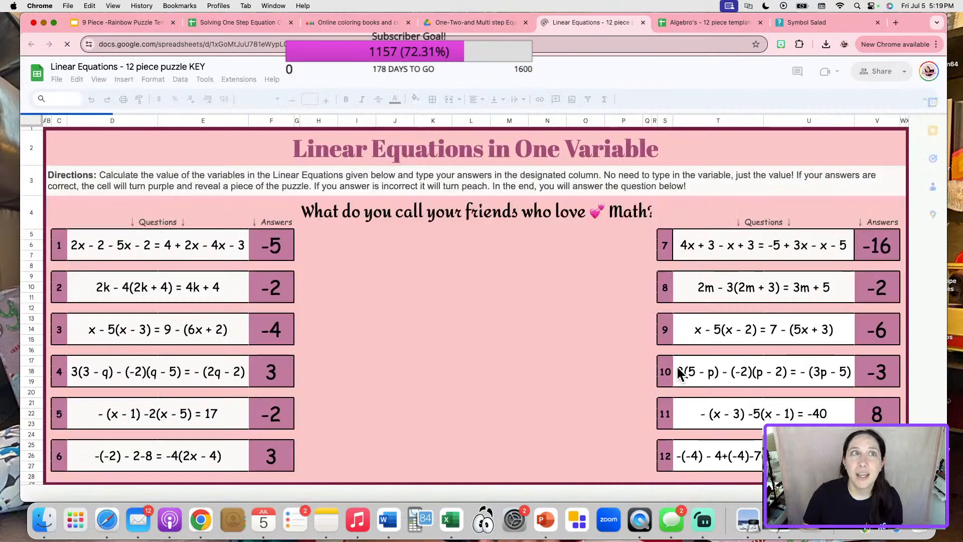
Change General access from Restricted to Anyone with the link and copy the Linear Equations KEY link.
left_click(881, 71)
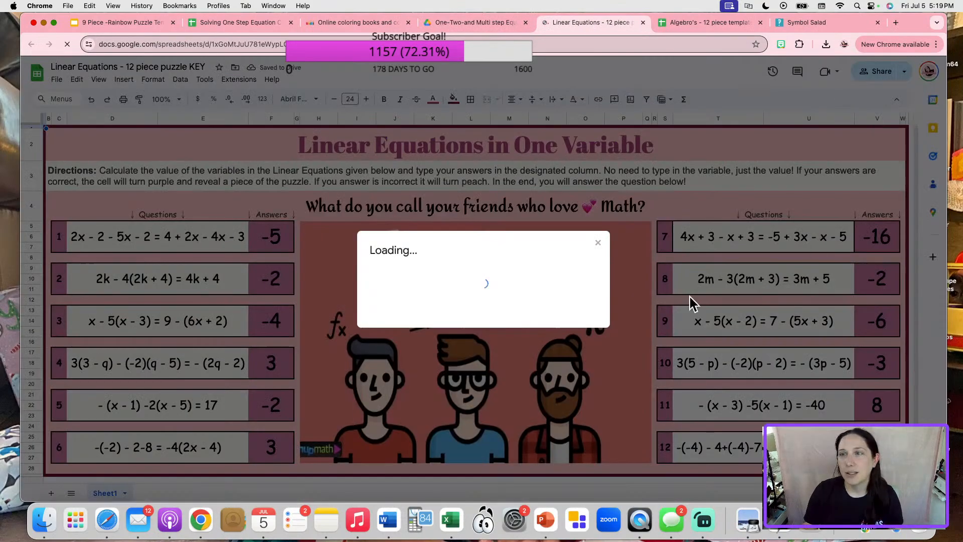
left_click(403, 429)
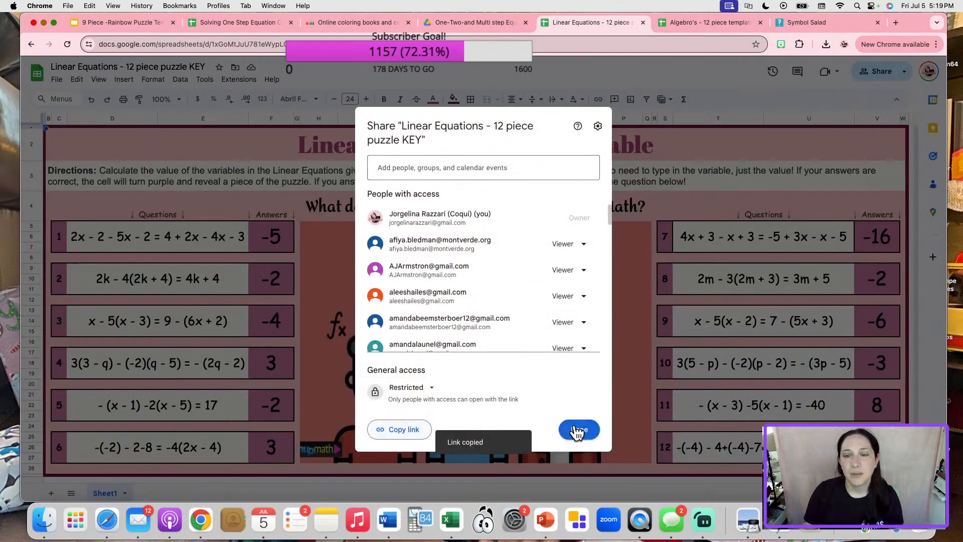
left_click(432, 398)
left_click(419, 427)
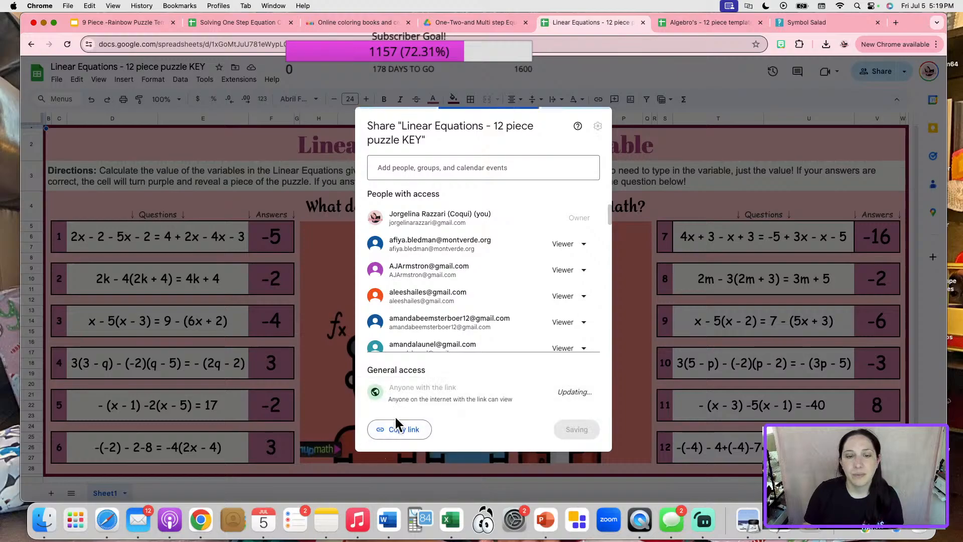
left_click(406, 430)
left_click(577, 429)
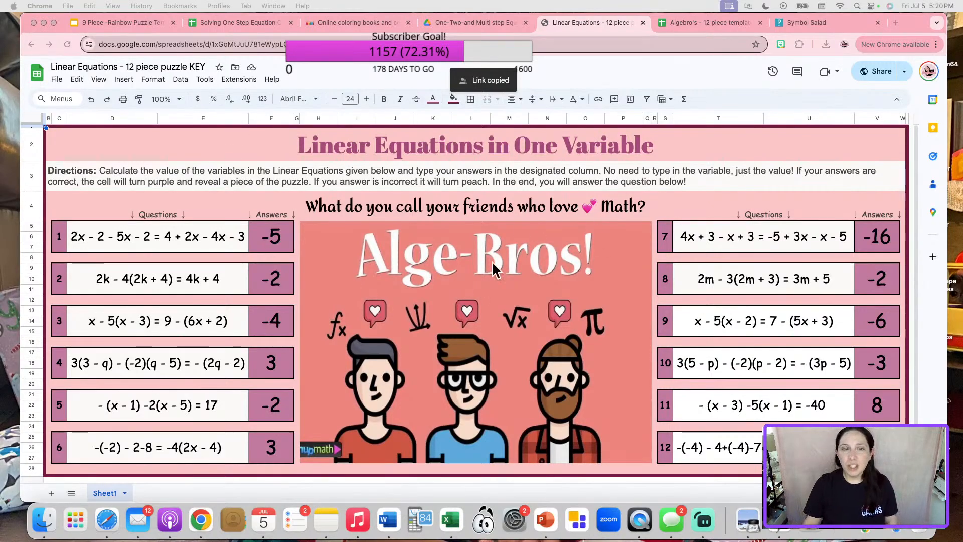
scroll(537, 228, "down", 1)
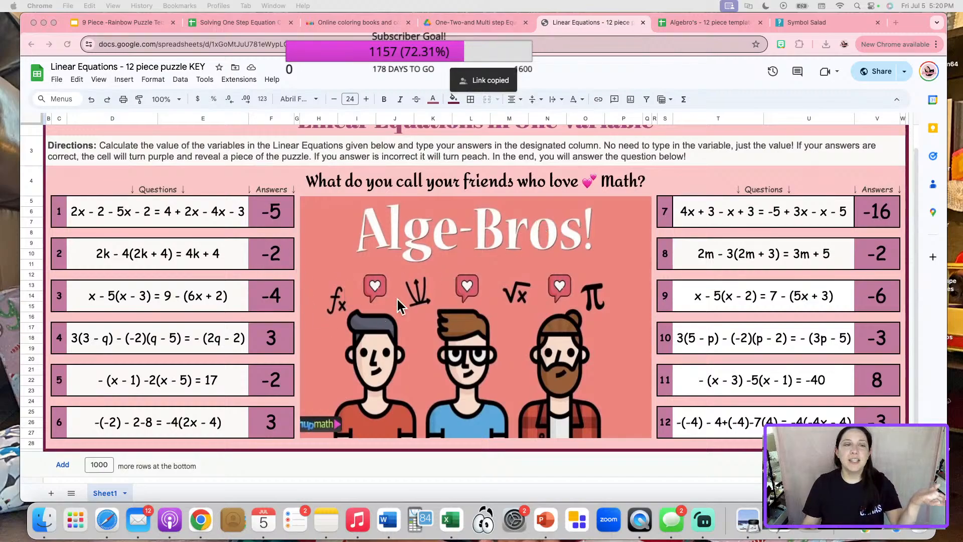